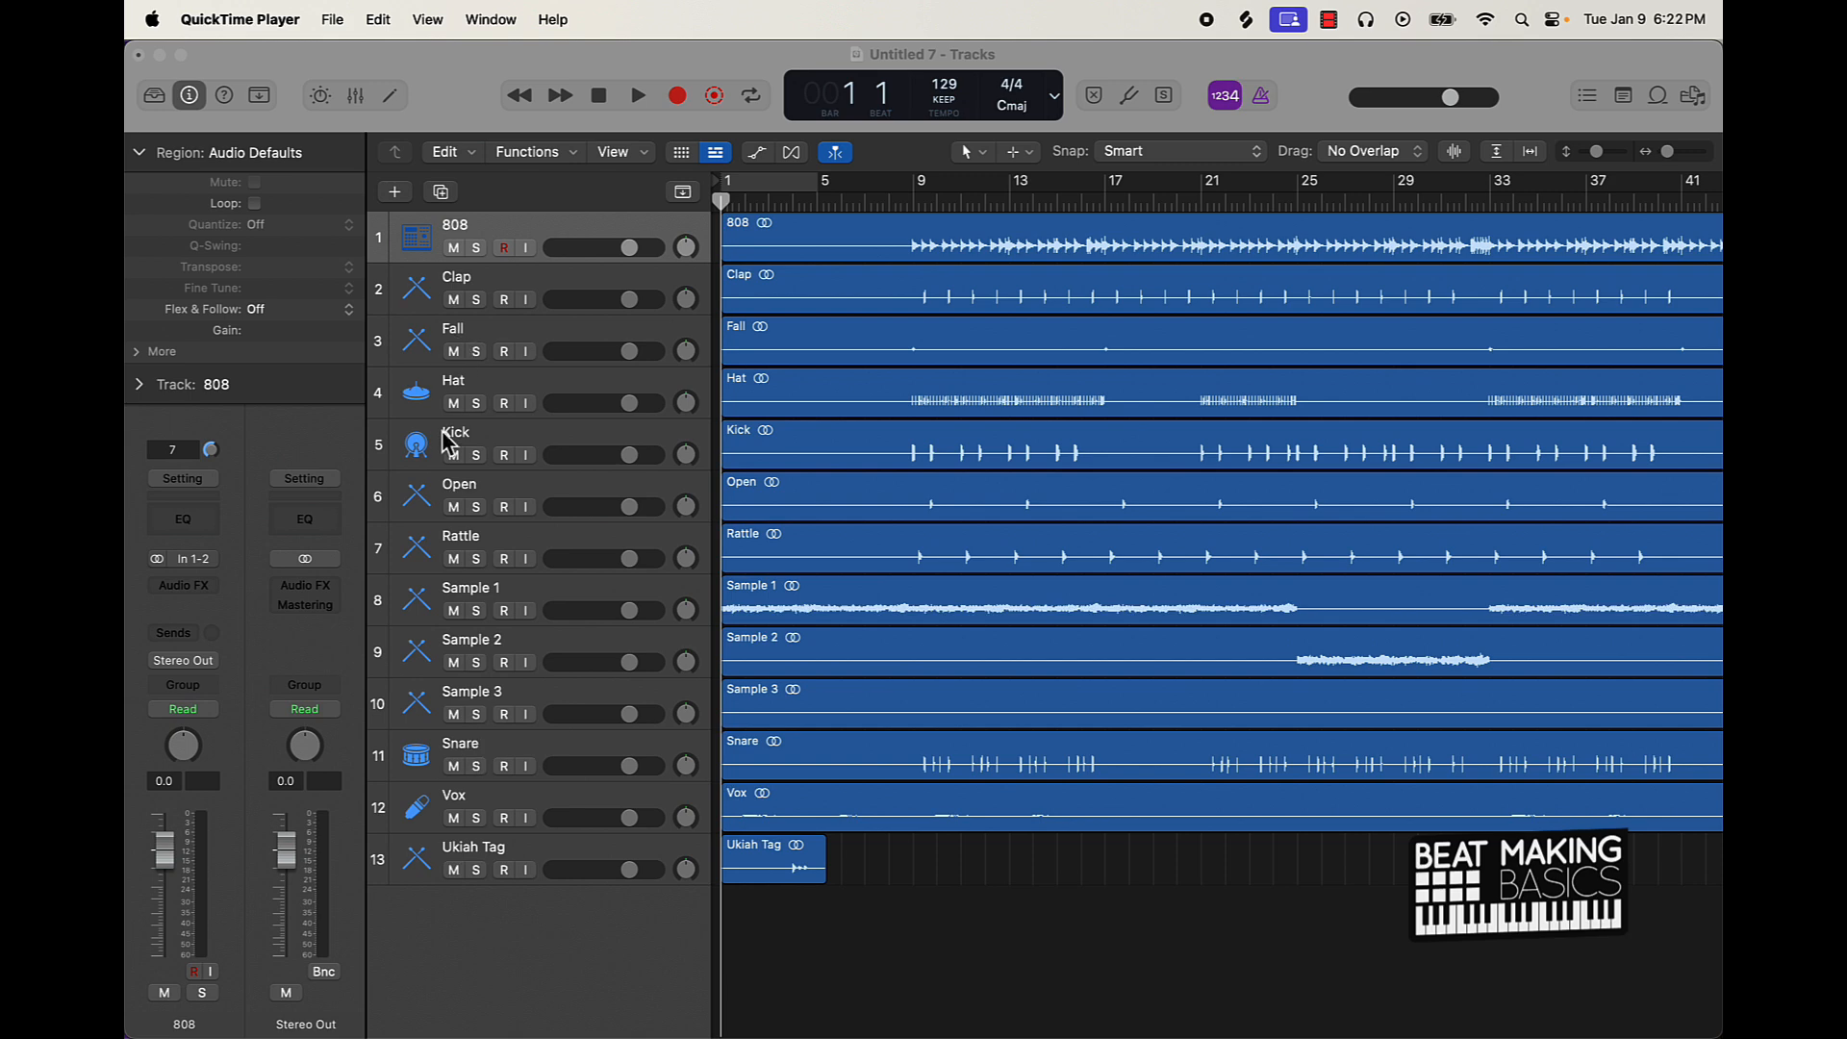
Step: Reorder the tracks so Kick sits below 808, Snare below Clap, and Ukiah Tag above Sample 1
drag(451, 376, 447, 284)
drag(441, 765, 453, 400)
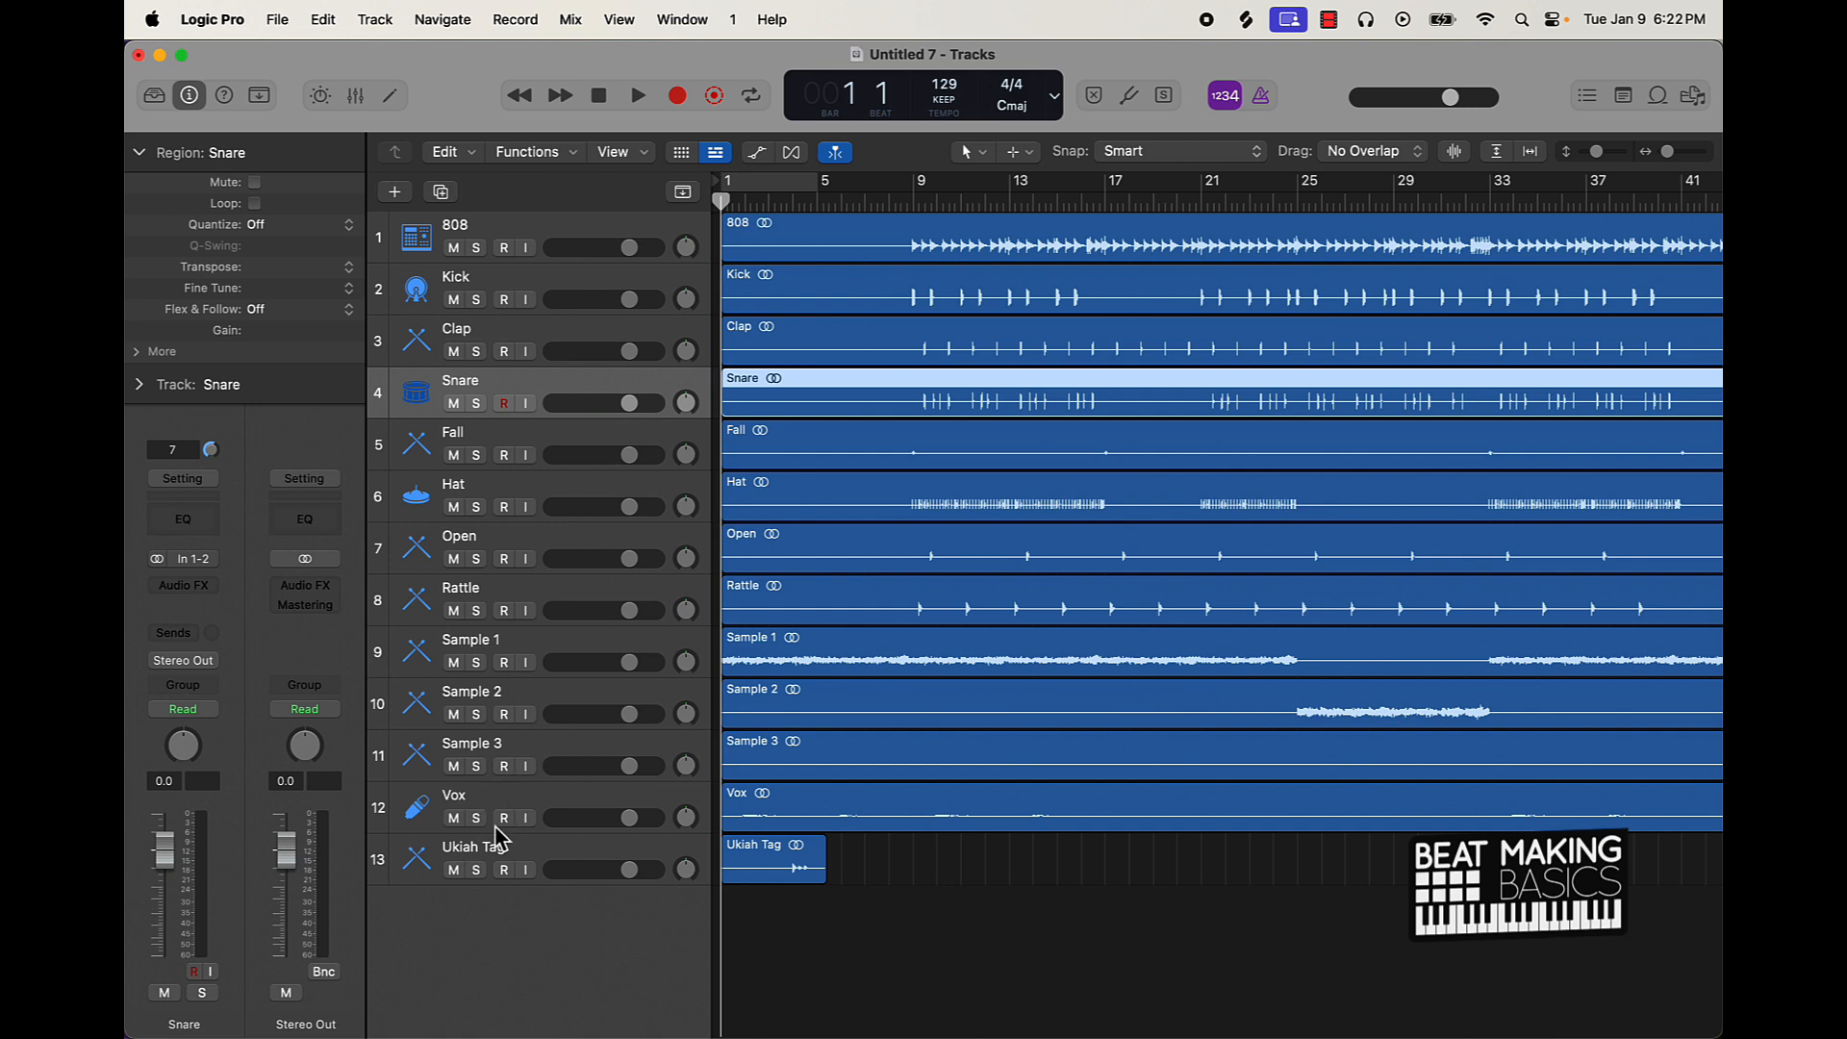
drag(527, 859, 540, 640)
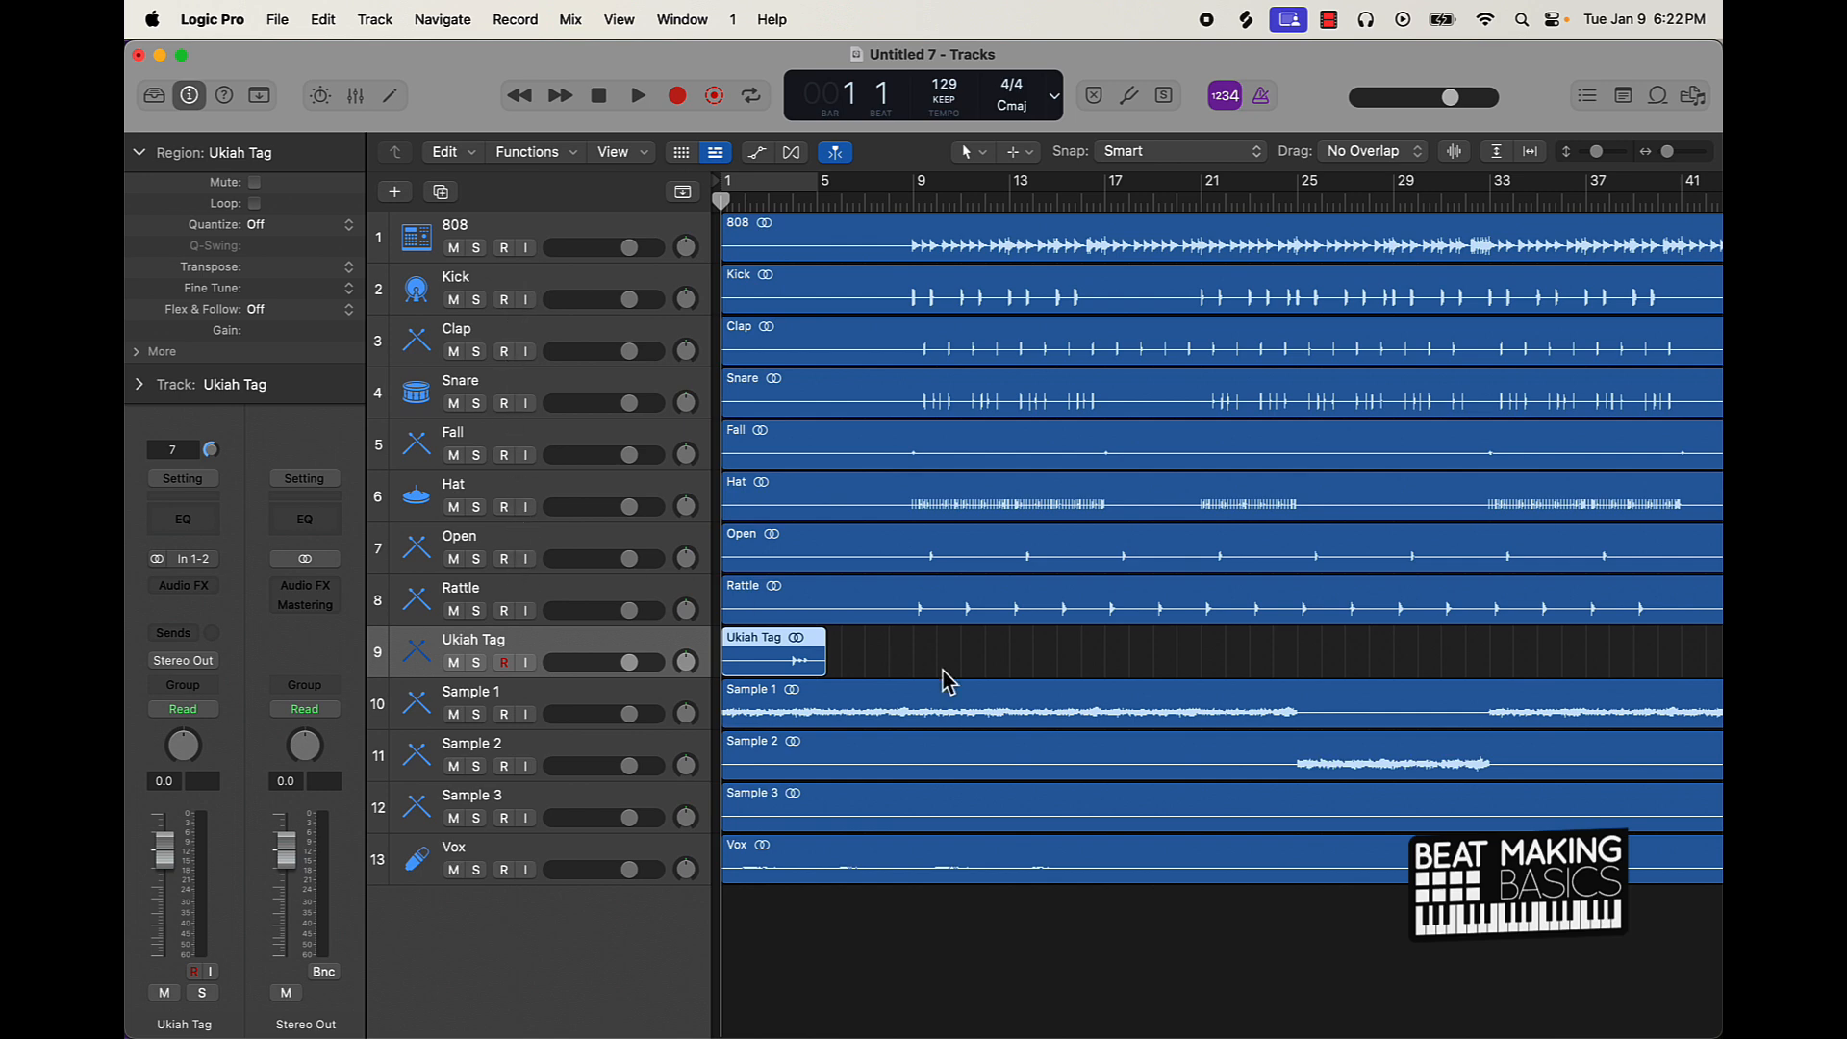
Step: Select all 13 track channels in the mixer, pull their faders down to minus infinity together, and close the mixer
click(358, 99)
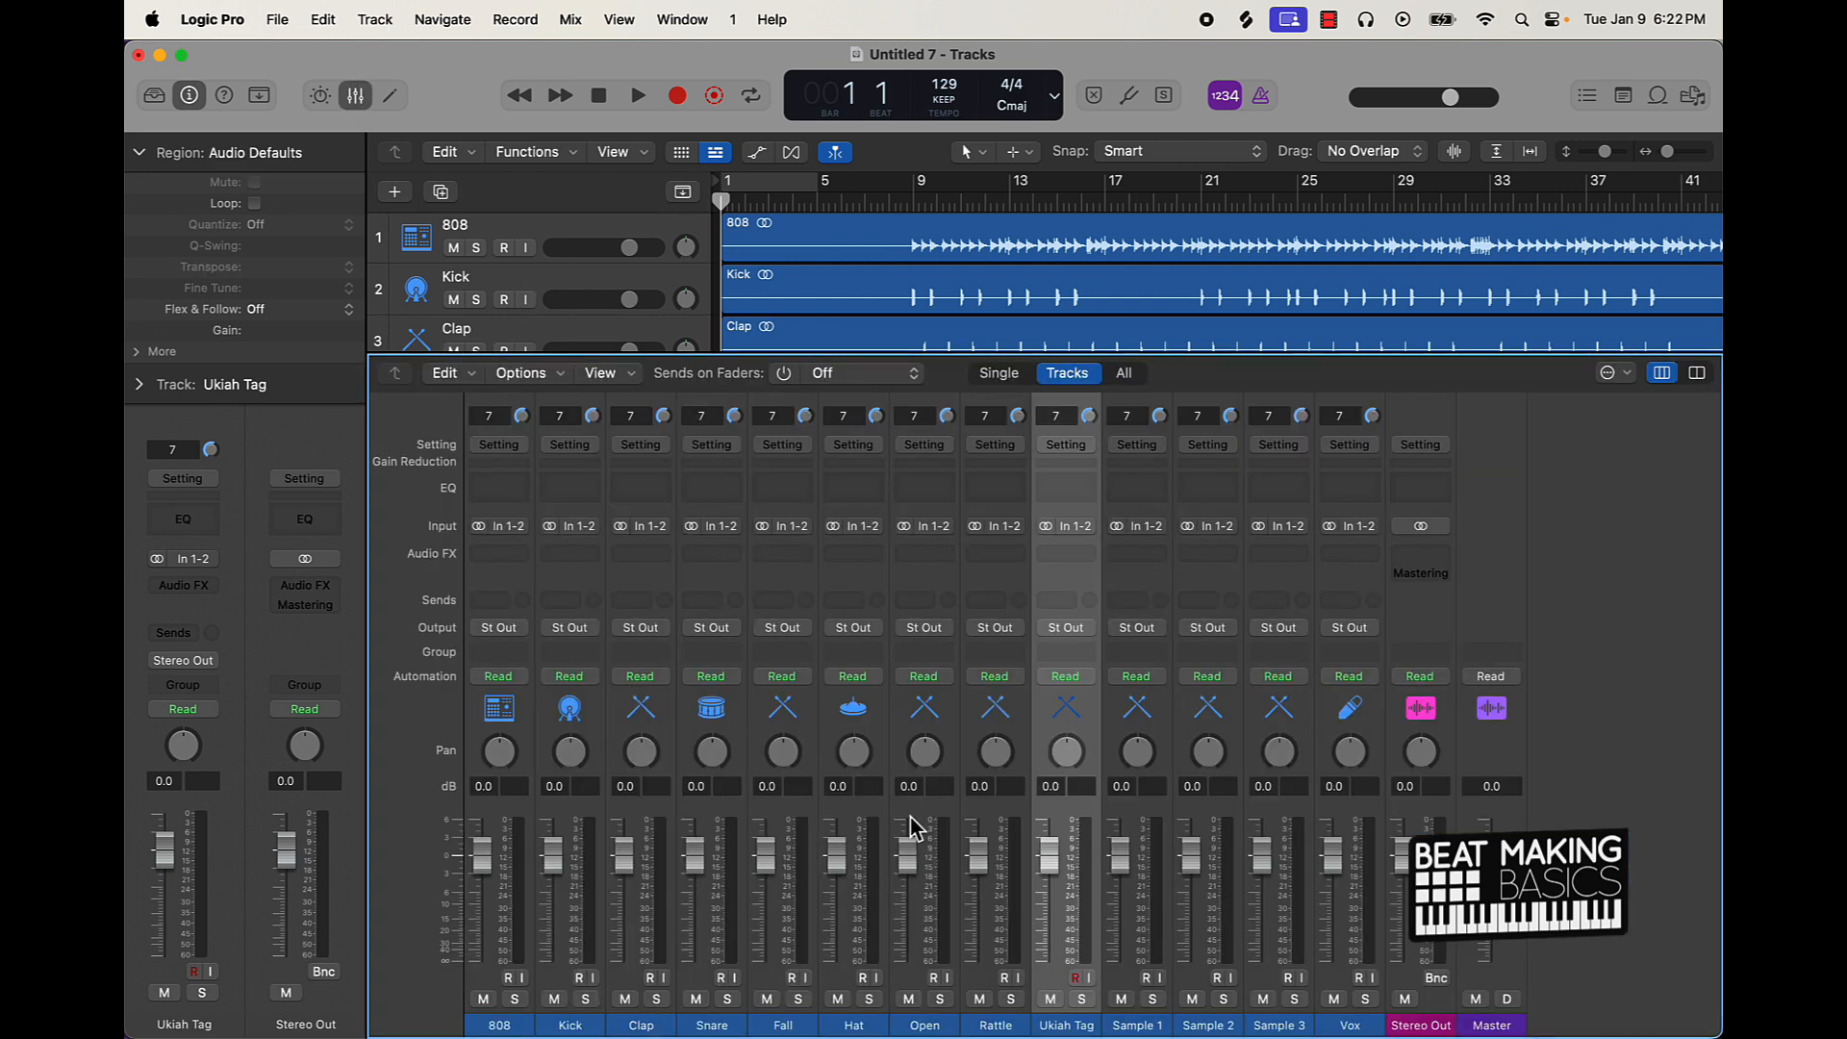
click(1356, 988)
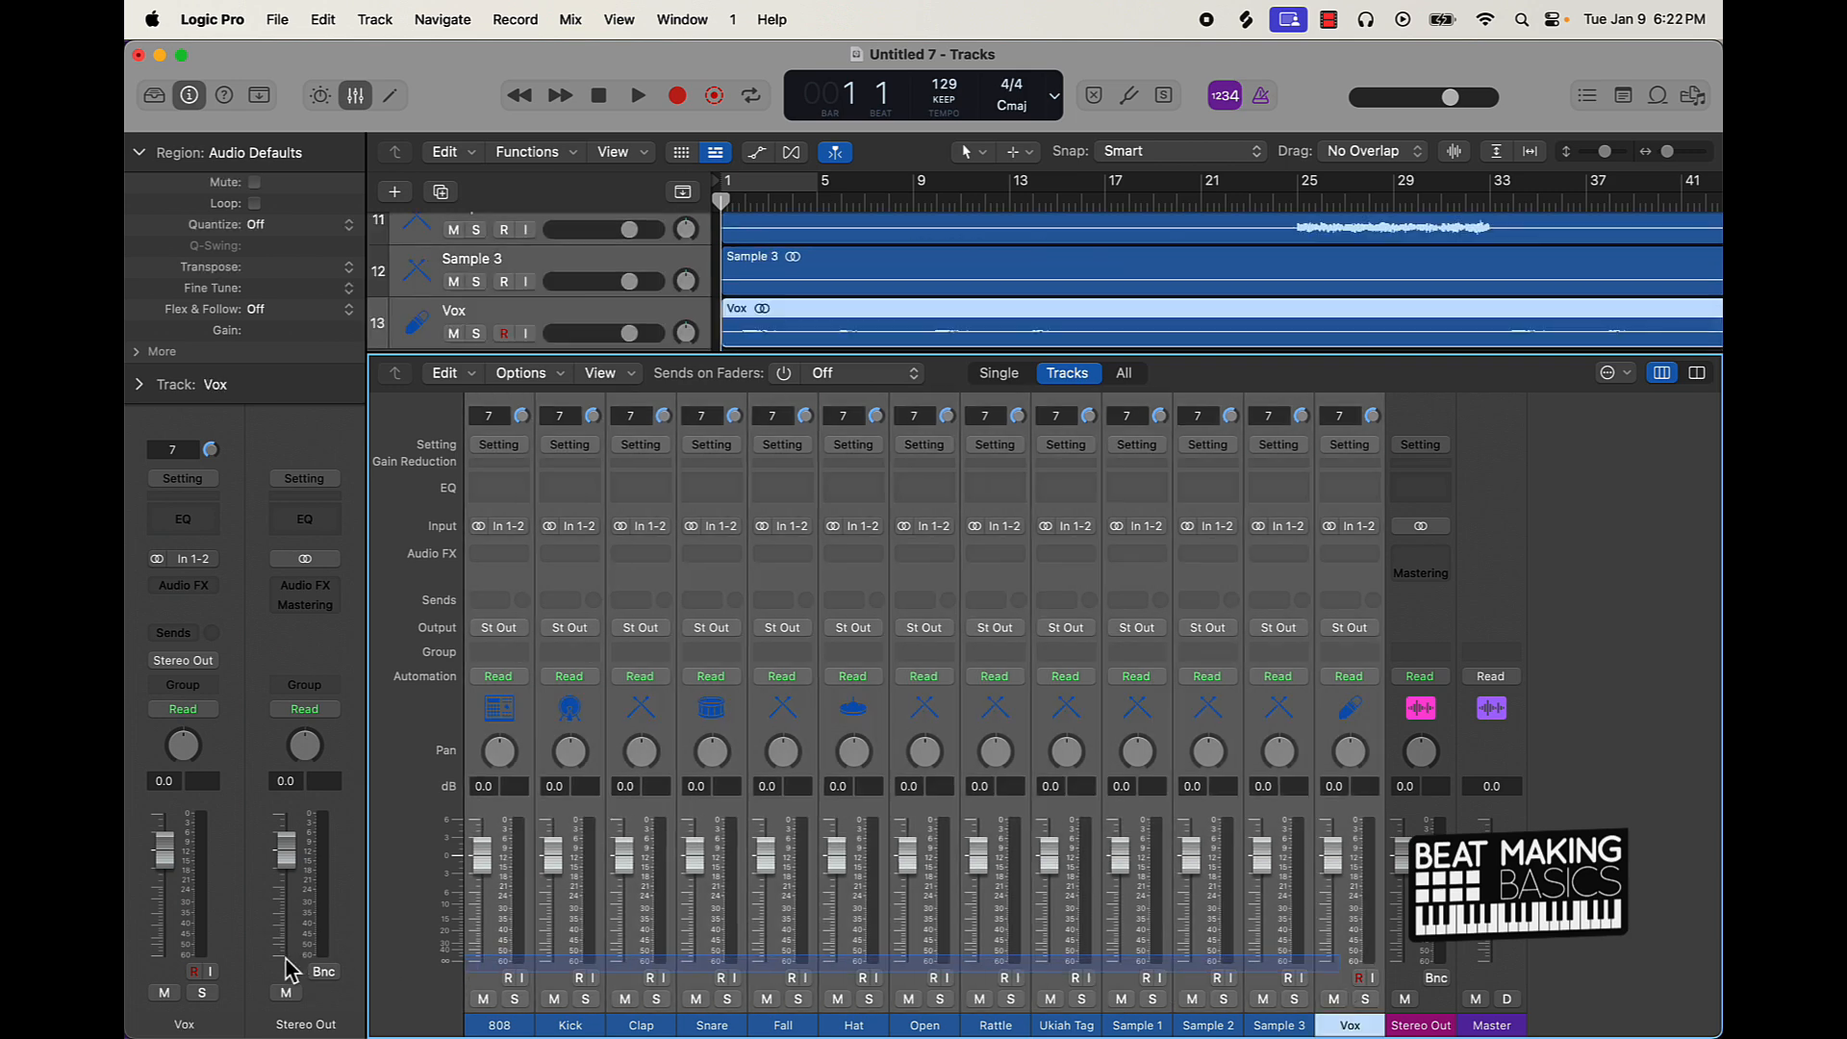
drag(489, 854, 482, 962)
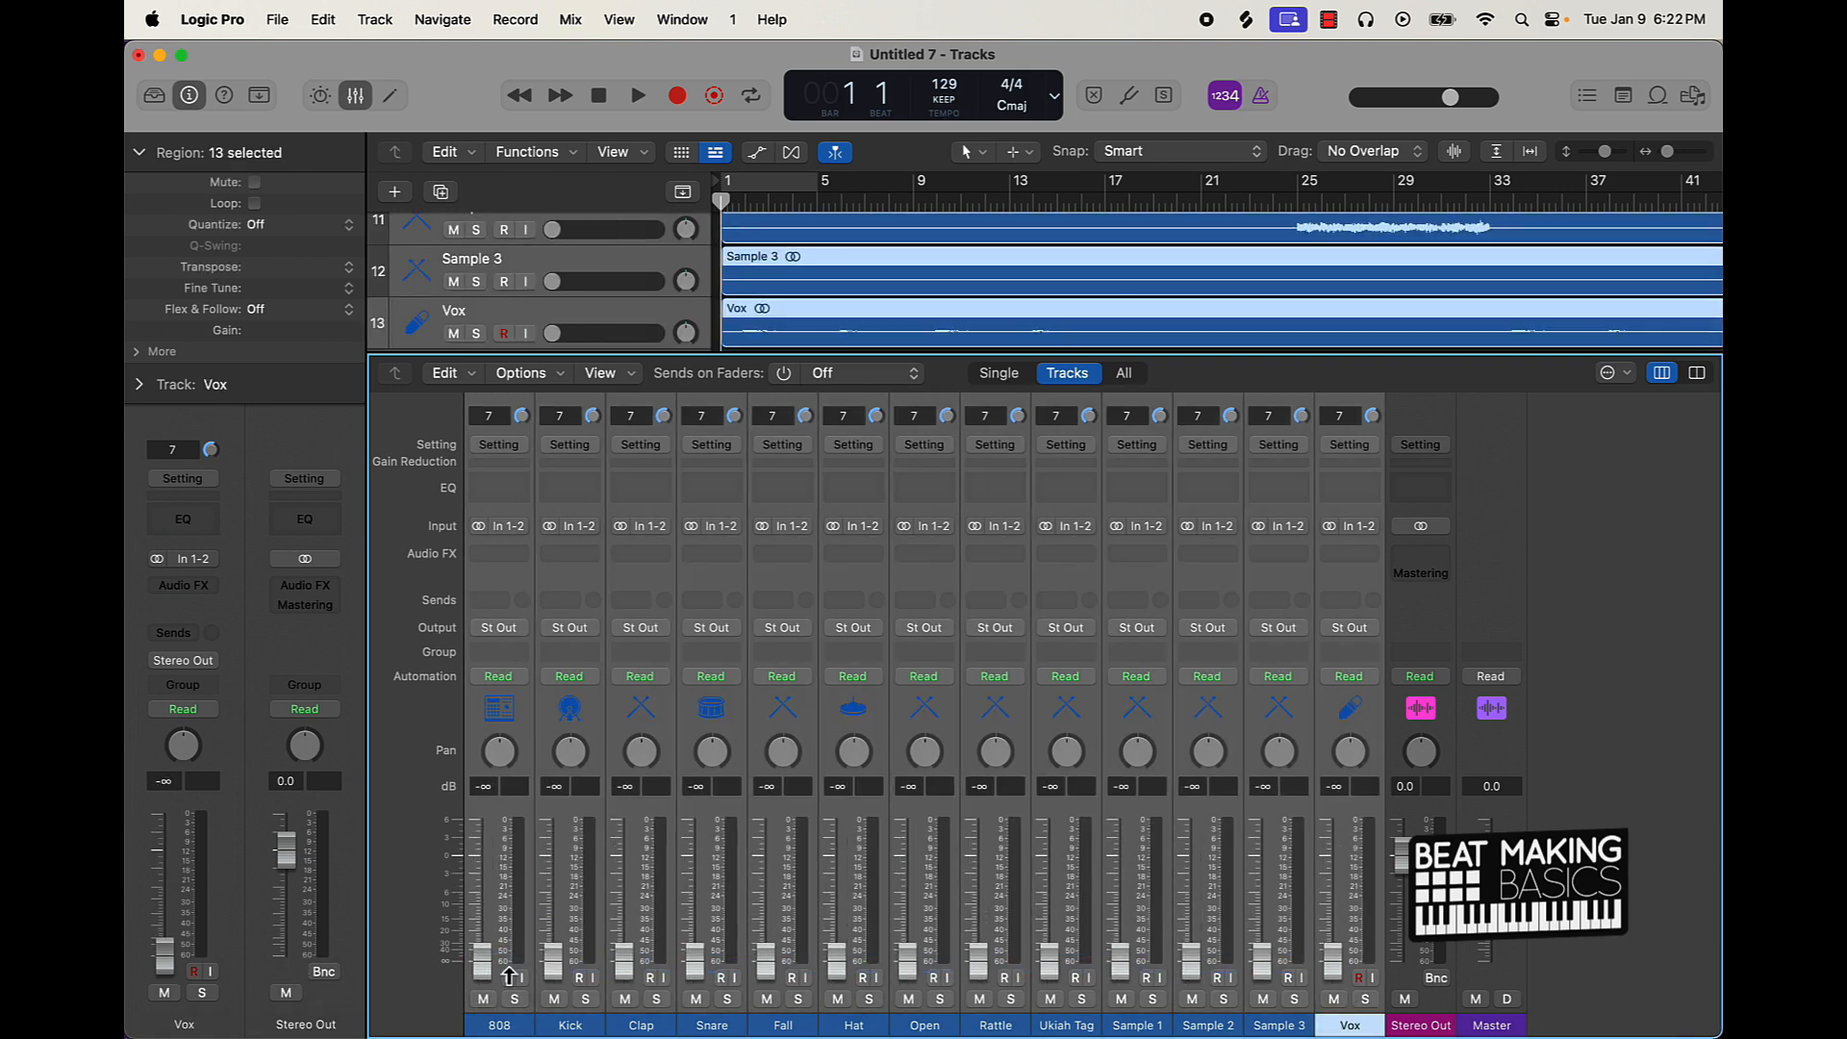
click(358, 99)
click(978, 654)
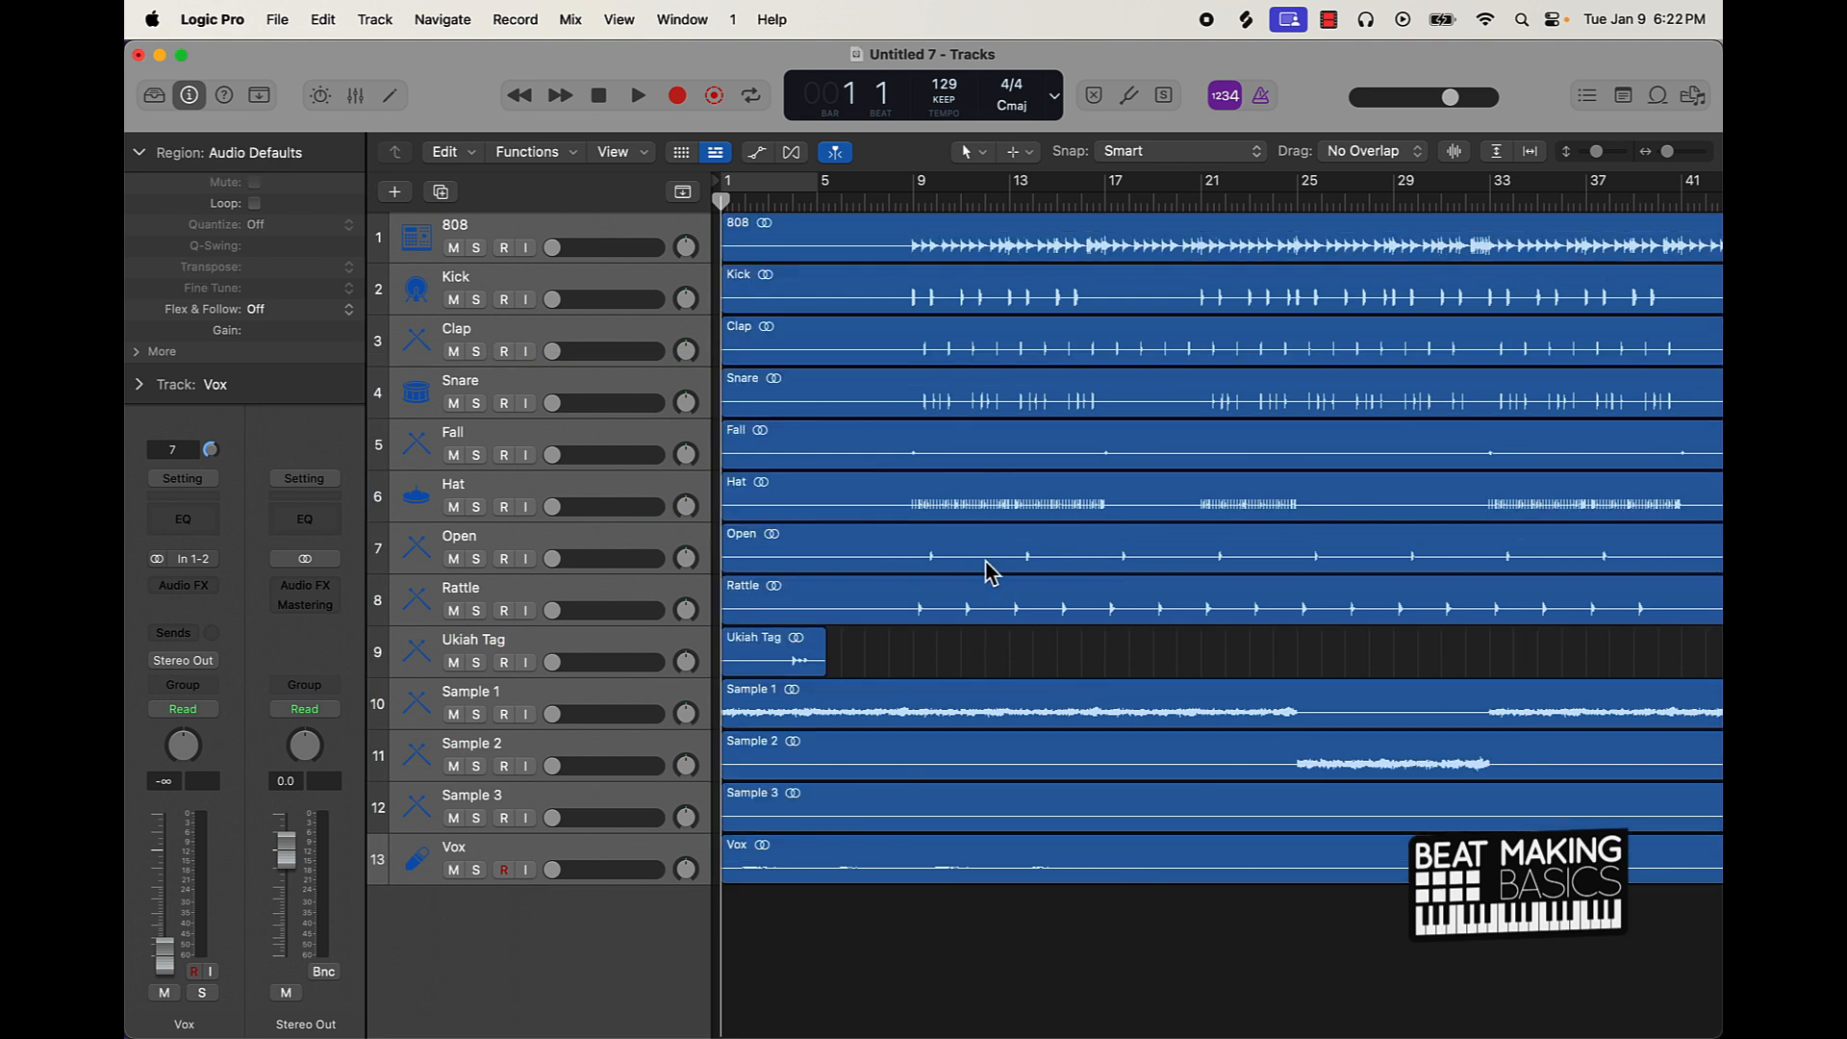
Step: Set a cycle range from bar 9 to bar 17 and raise Sample 1 to -4.0 dB during playback
drag(919, 188, 1109, 195)
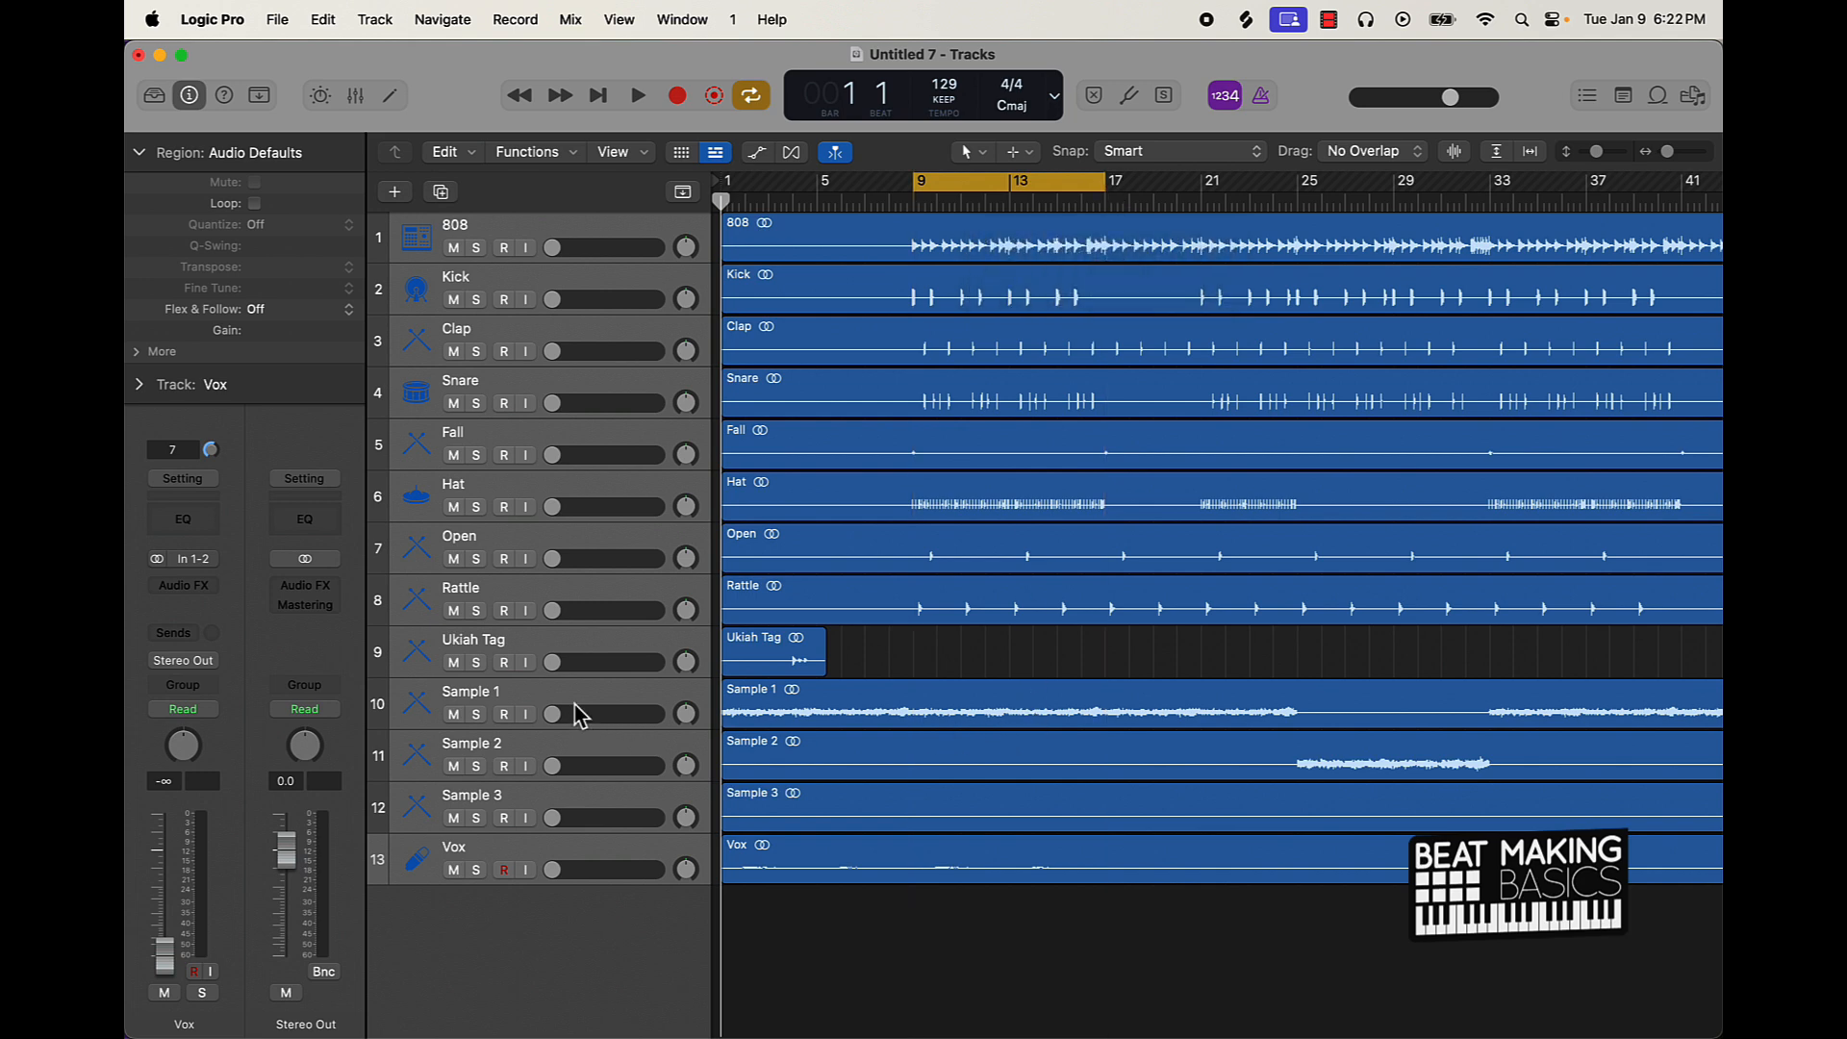
click(549, 728)
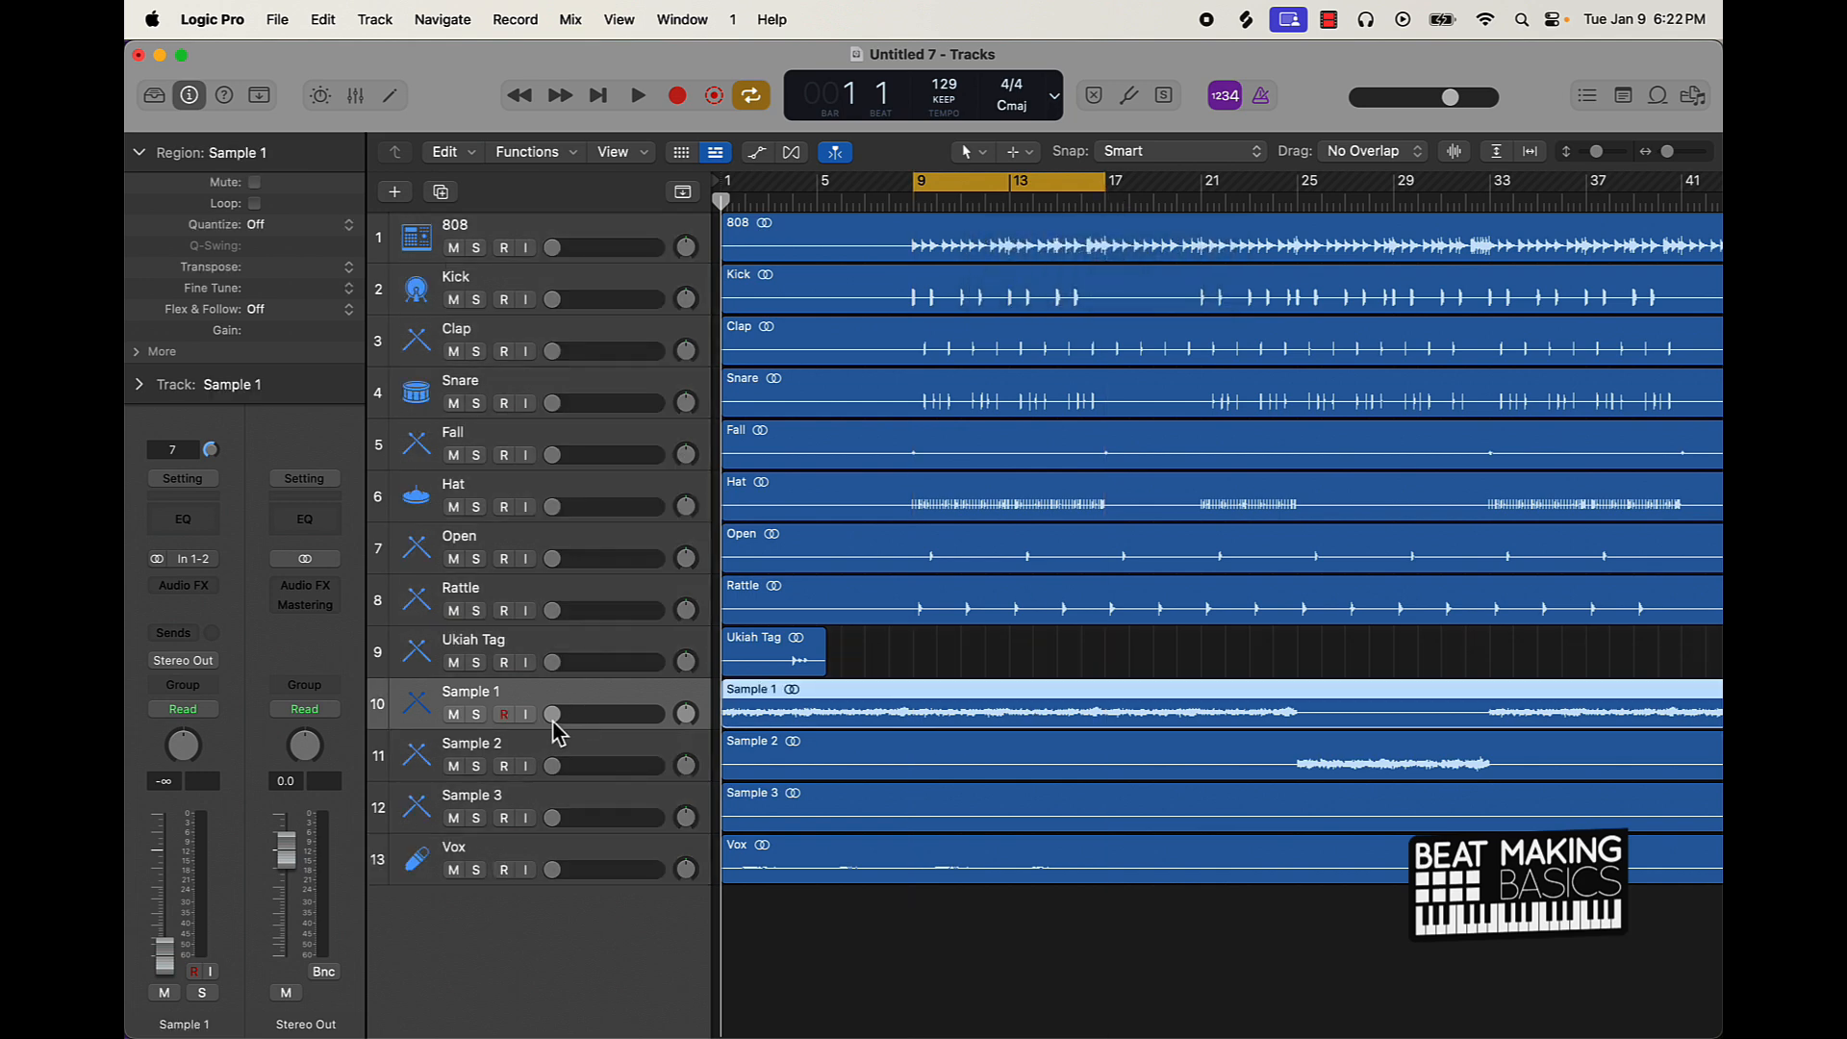
drag(553, 723, 558, 724)
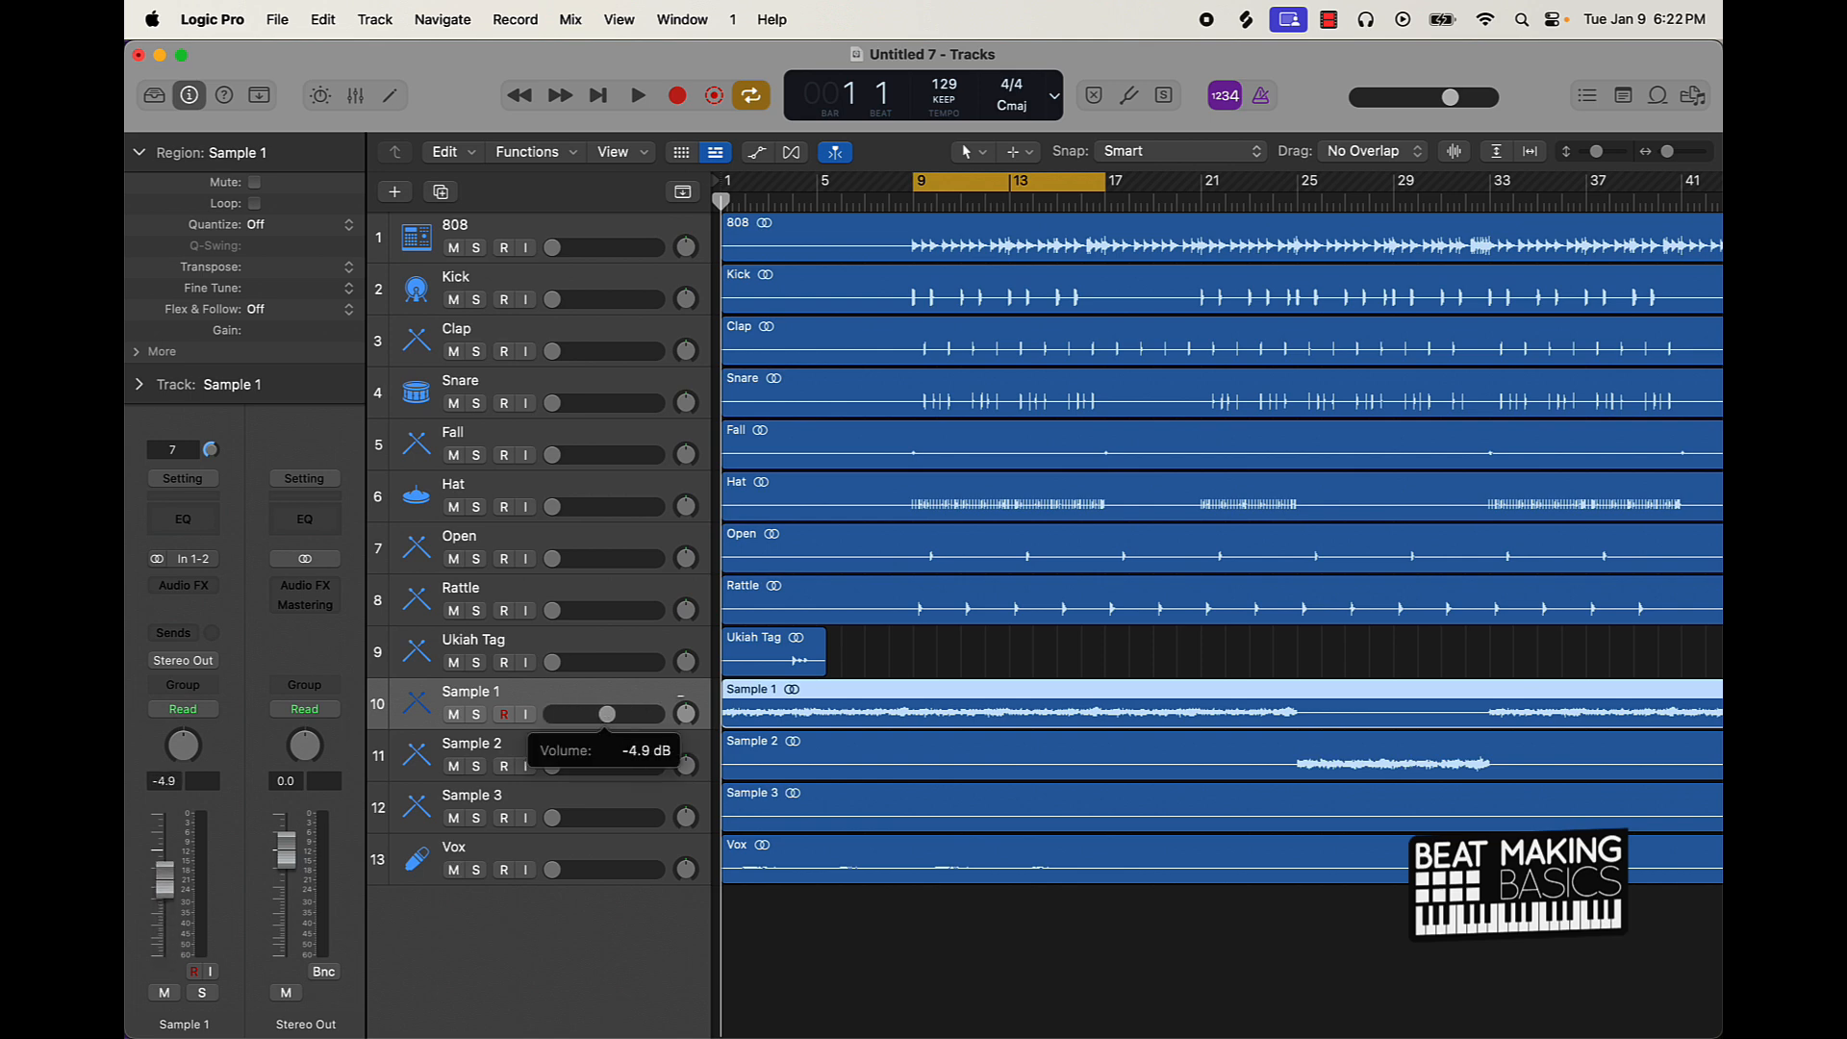
key(space)
drag(608, 713, 613, 714)
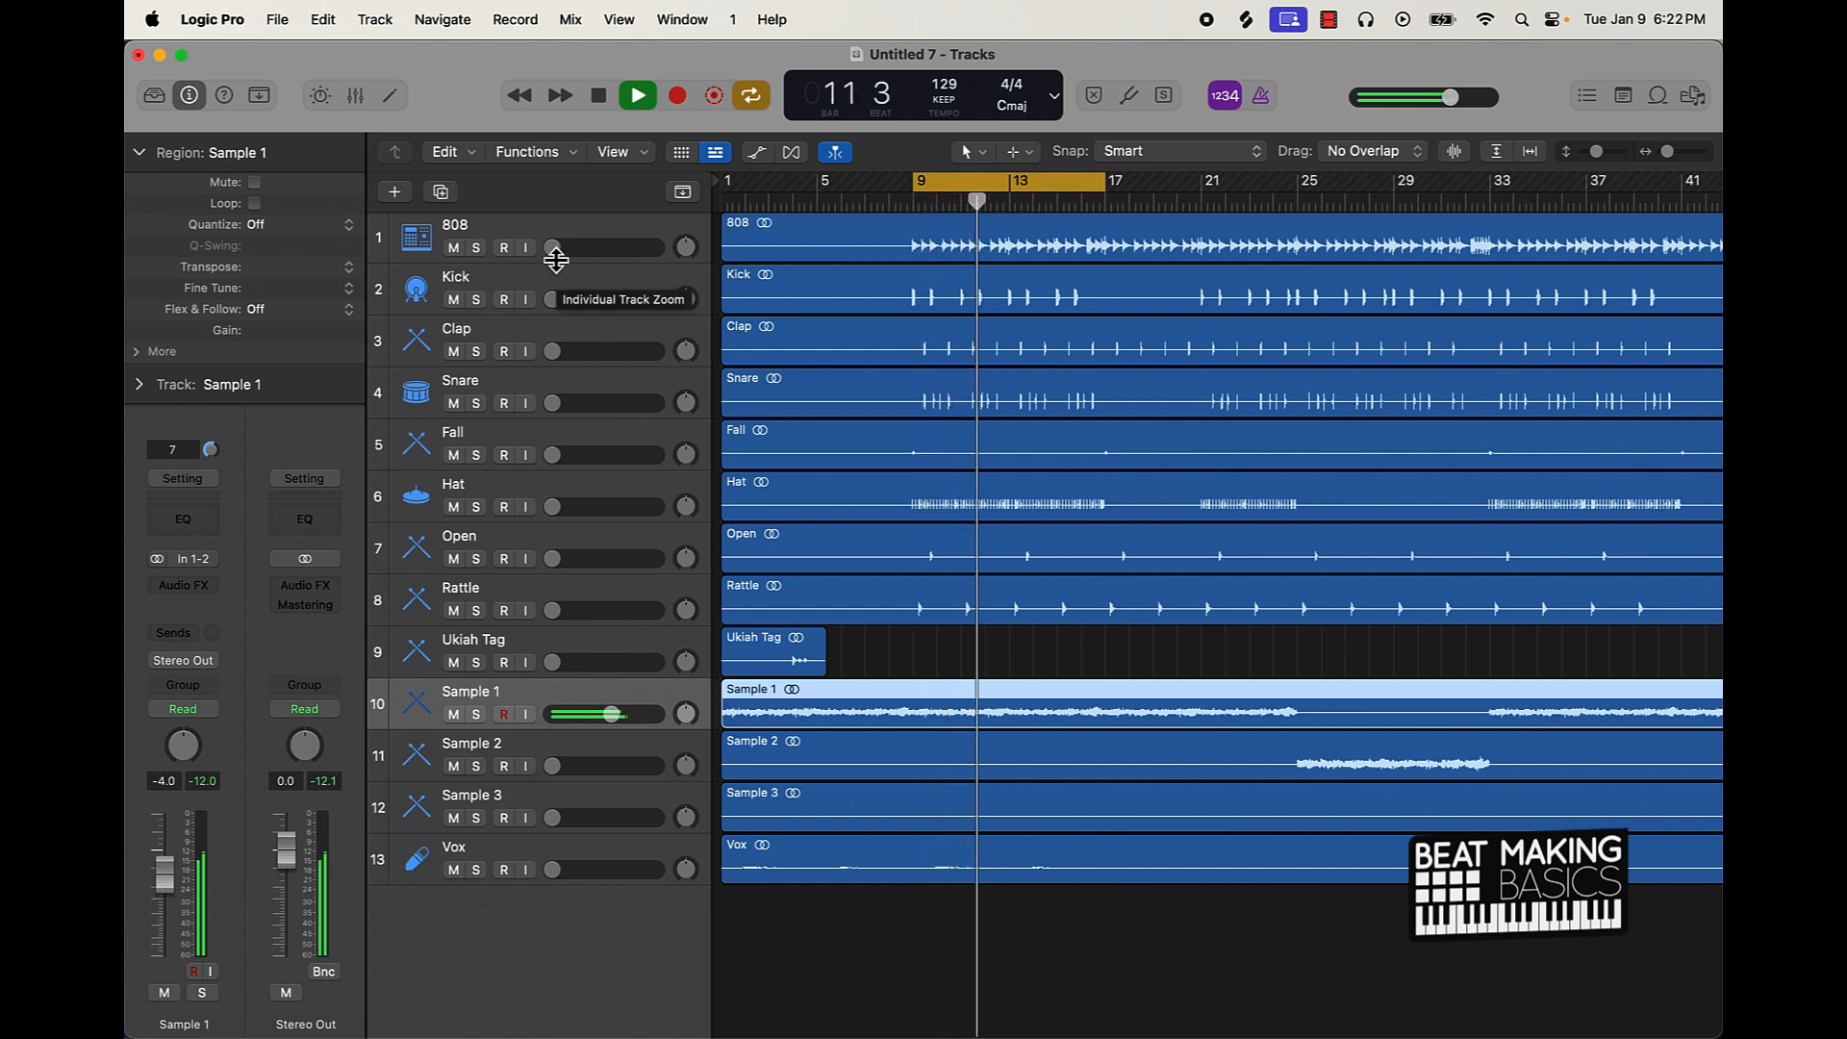
Step: Bring up the Kick and 808 volumes against the sample, setting Sample 1 to -4.2 dB
drag(554, 299, 626, 300)
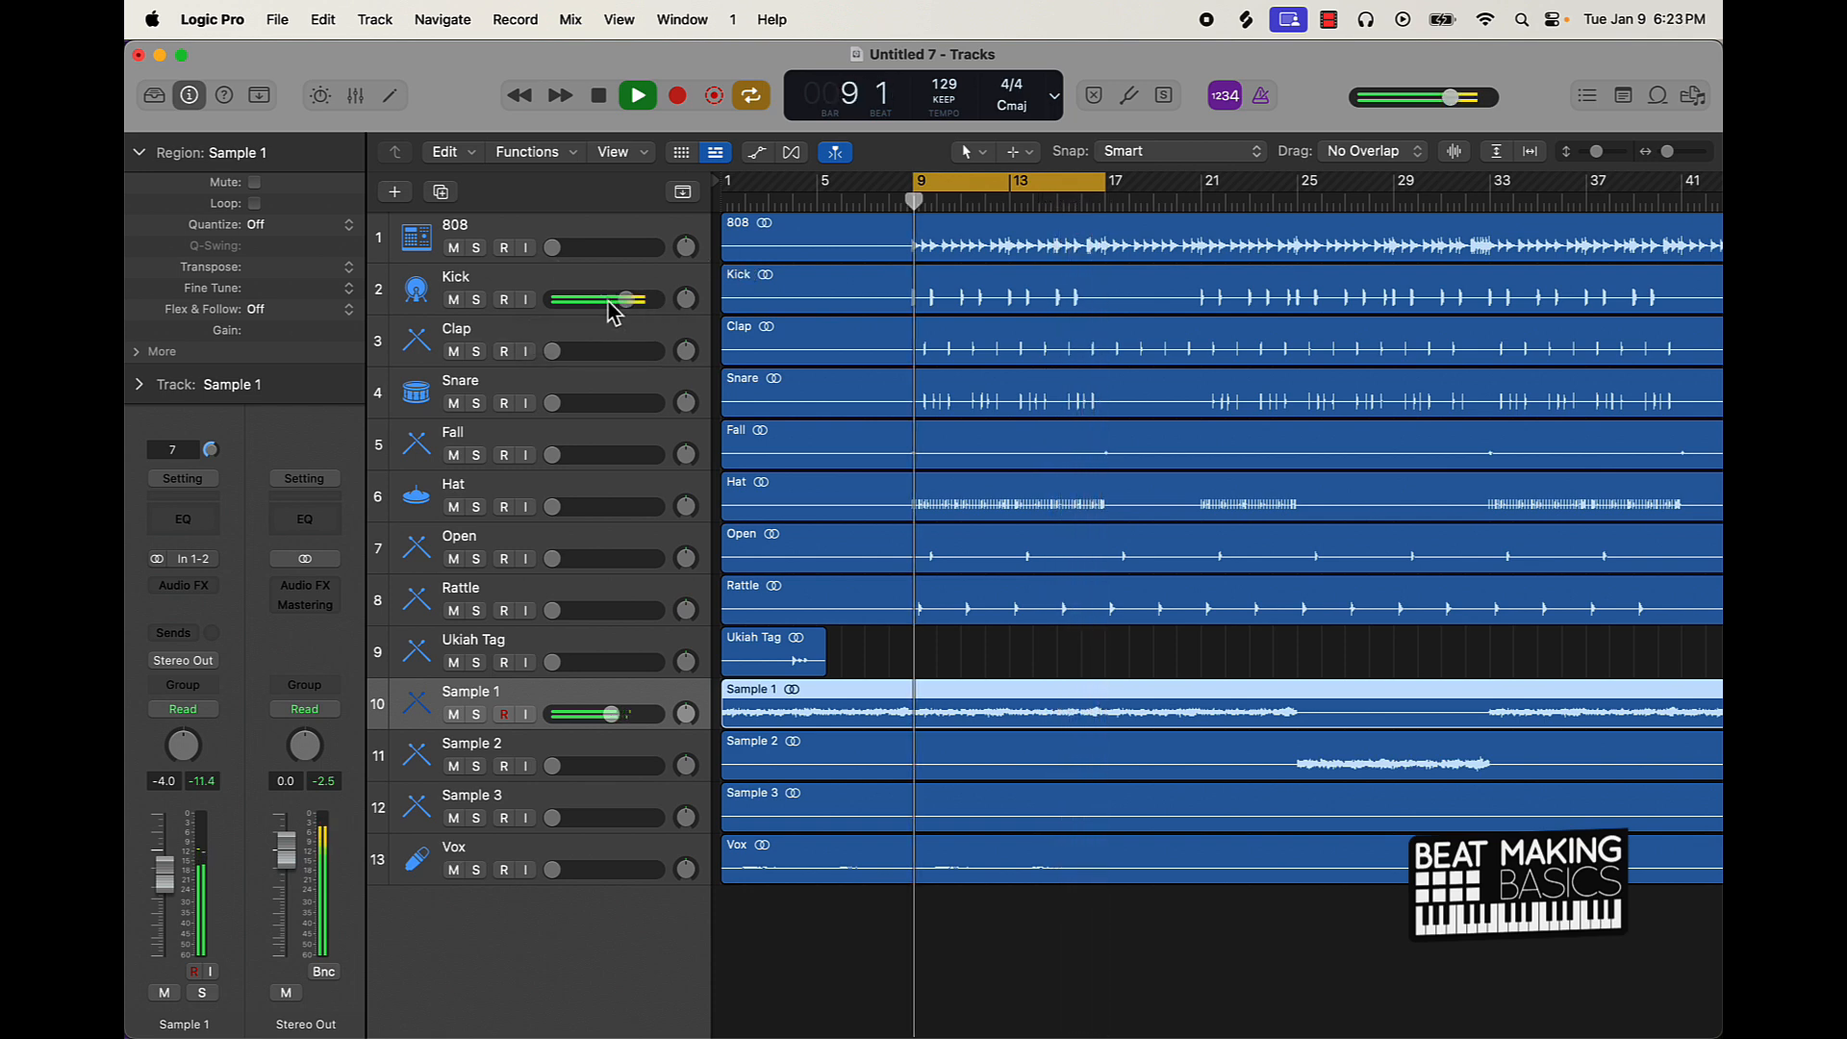
drag(614, 722, 611, 722)
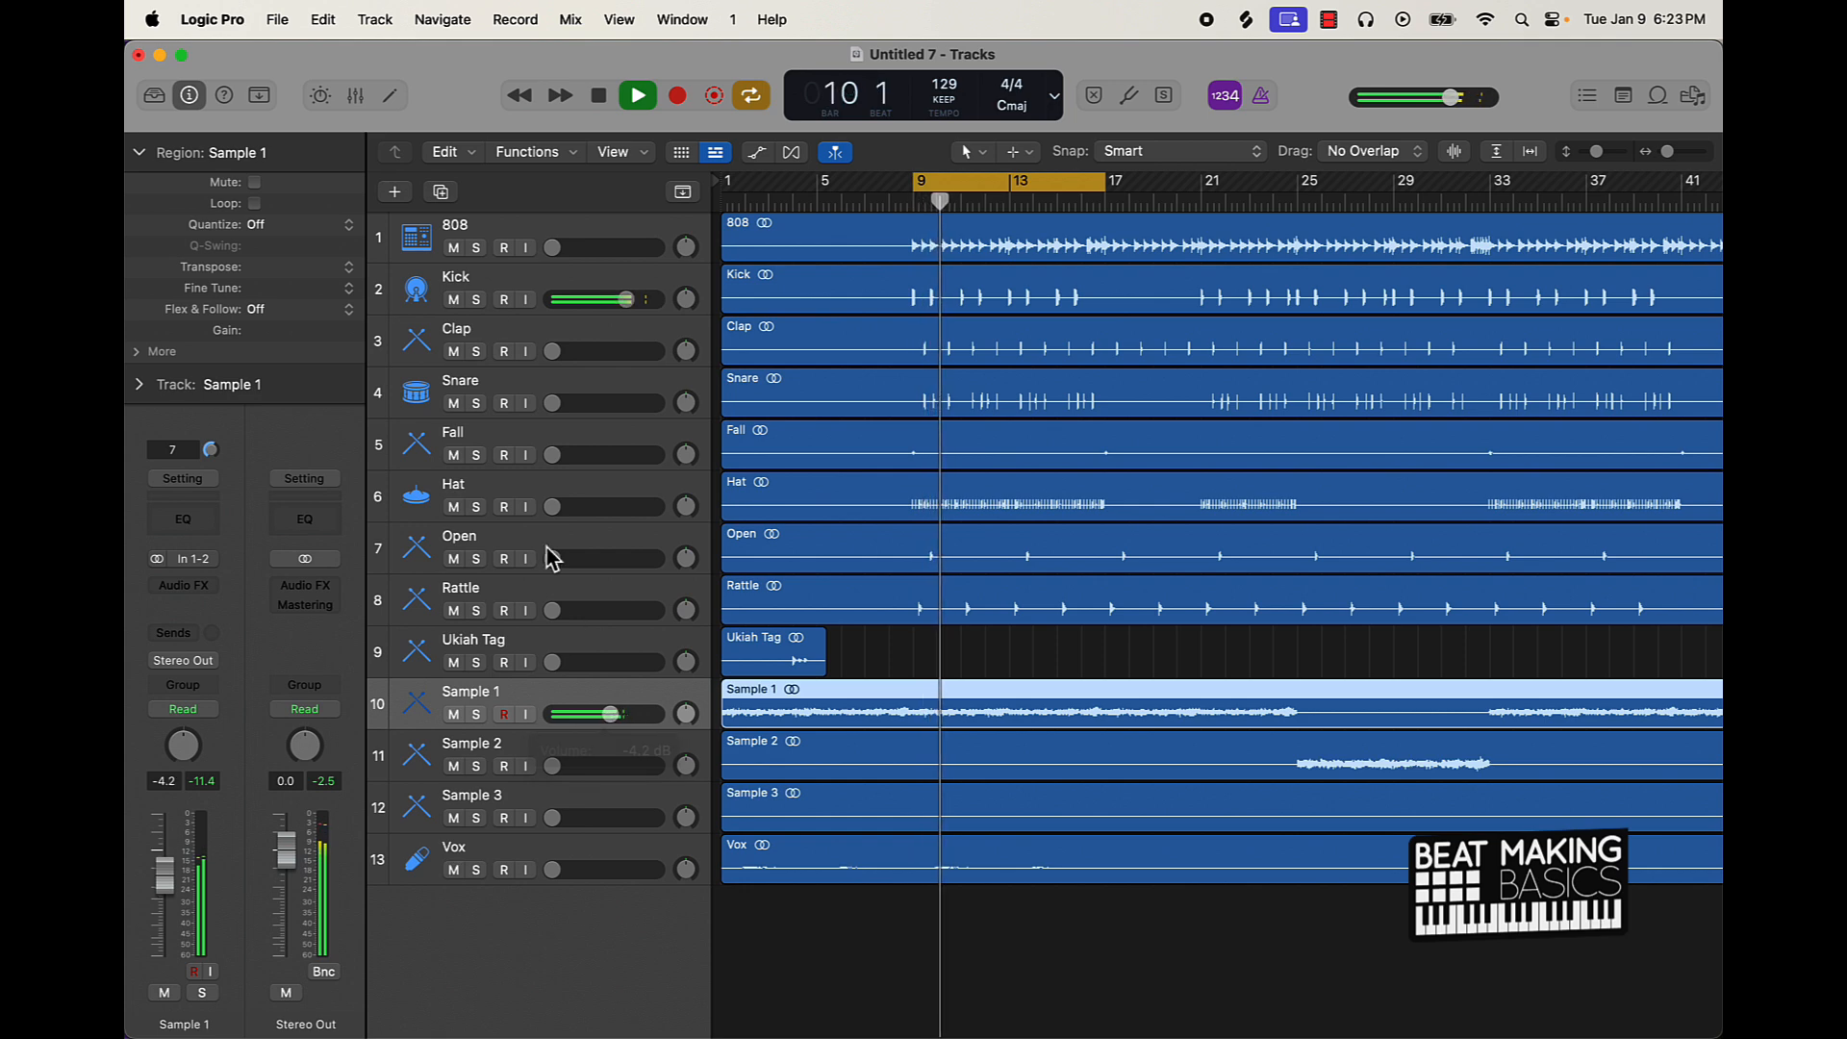
drag(552, 247, 633, 248)
Step: Rebalance the levels by lowering Sample 1 to -7.0 dB and the Kick to -2.5 dB
drag(610, 714, 593, 713)
drag(626, 299, 622, 299)
drag(593, 714, 589, 714)
drag(622, 299, 618, 299)
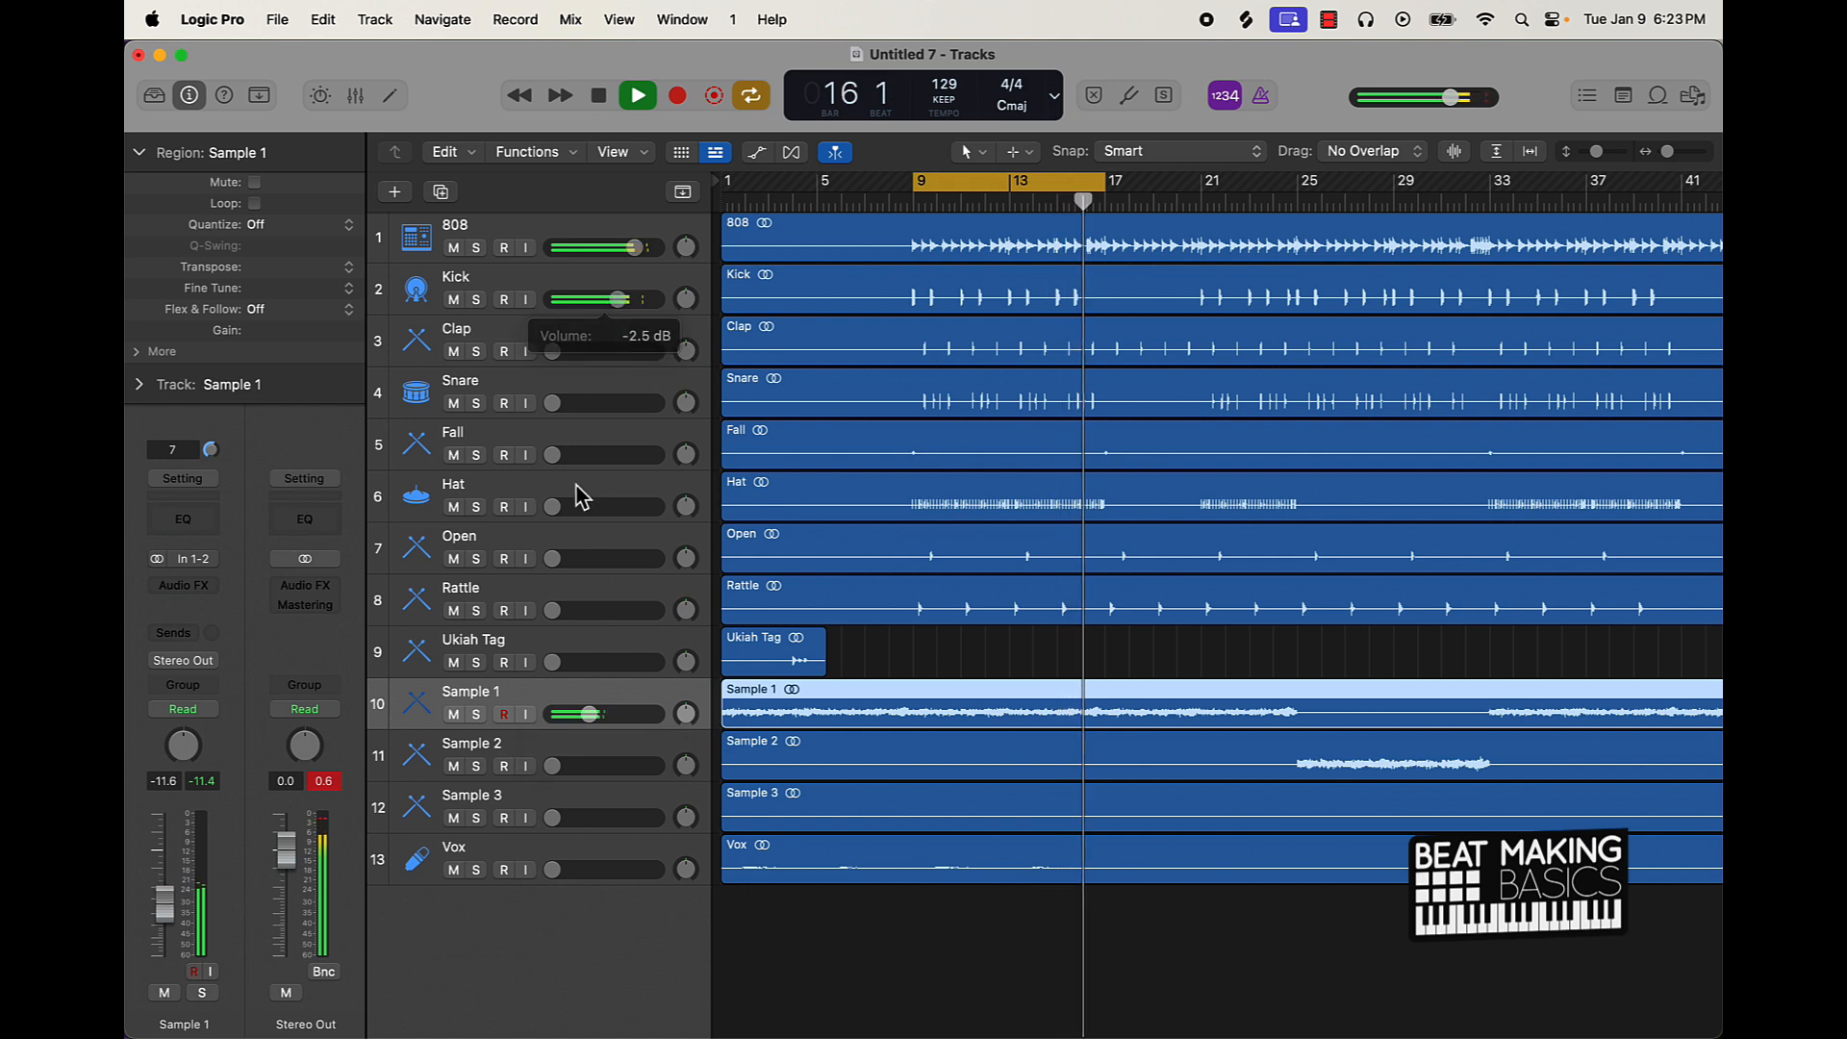
drag(589, 713, 599, 714)
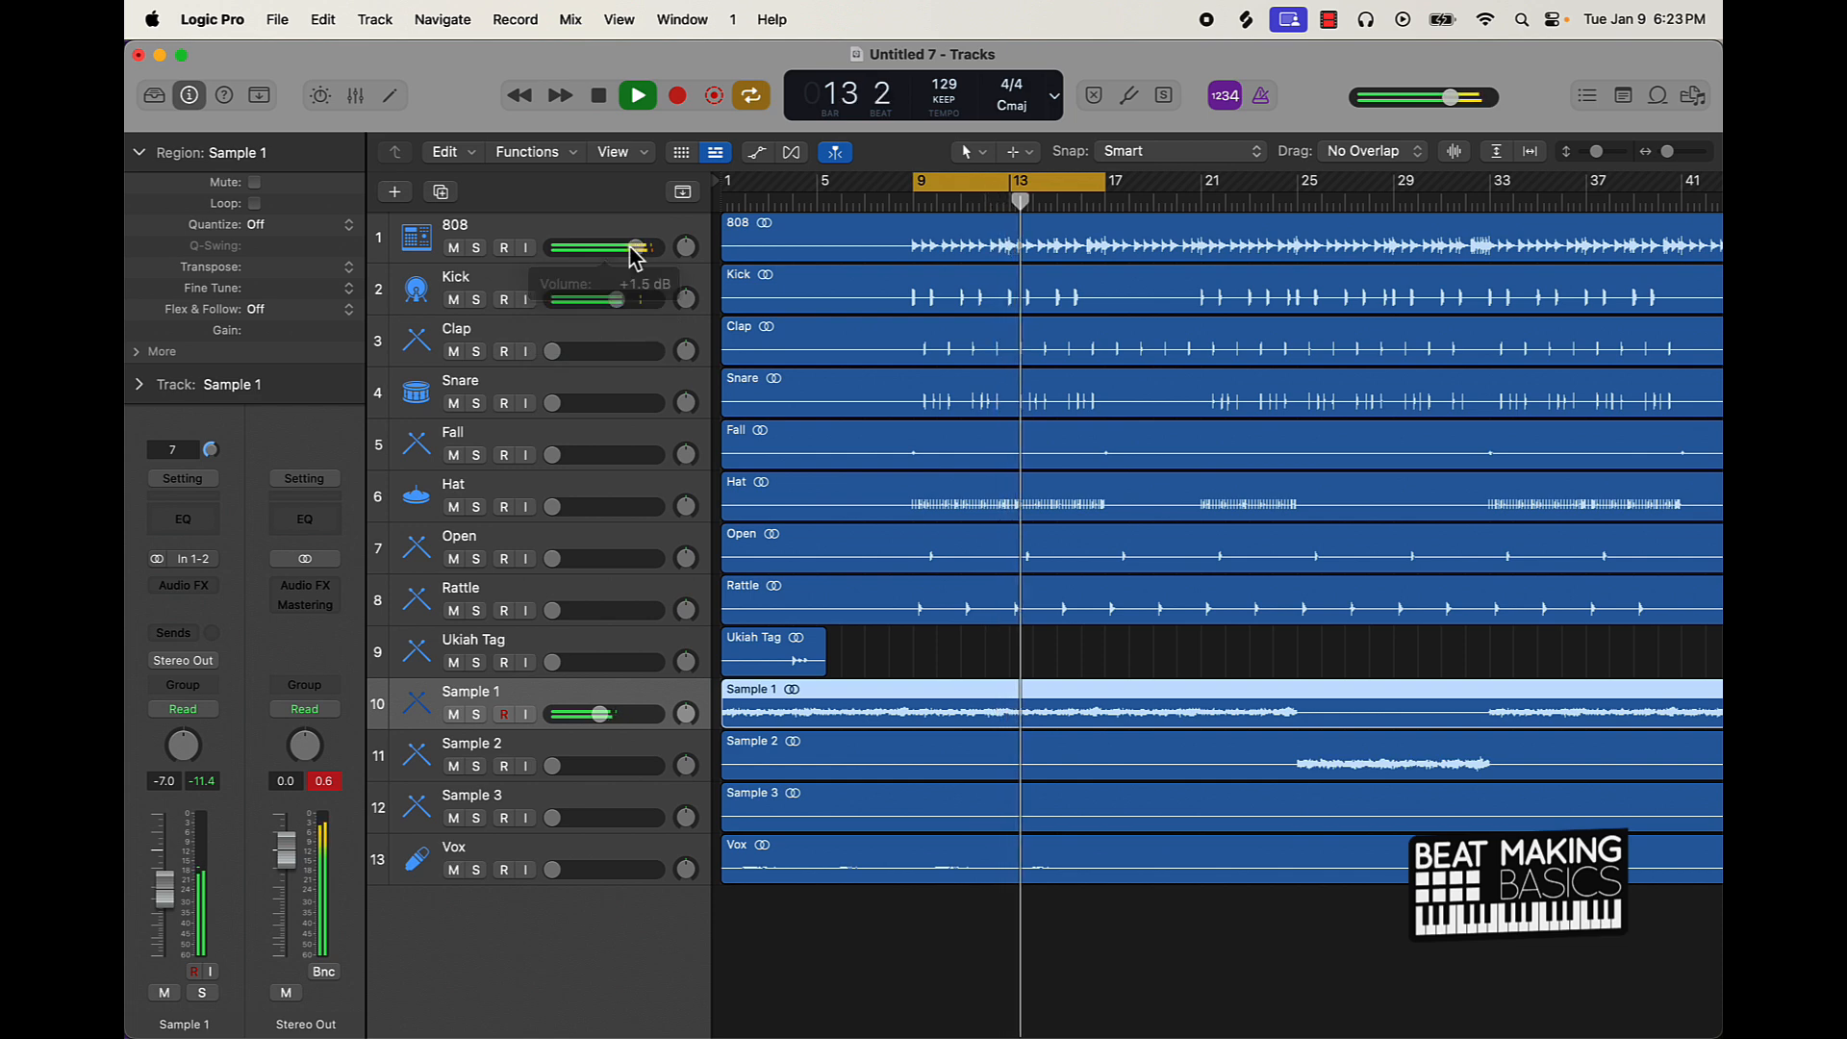
Step: Solo the 808 and Sample 1 tracks, set Sample 1 to -5.9 dB, and fine-tune the 808 volume with playback stopped
click(476, 248)
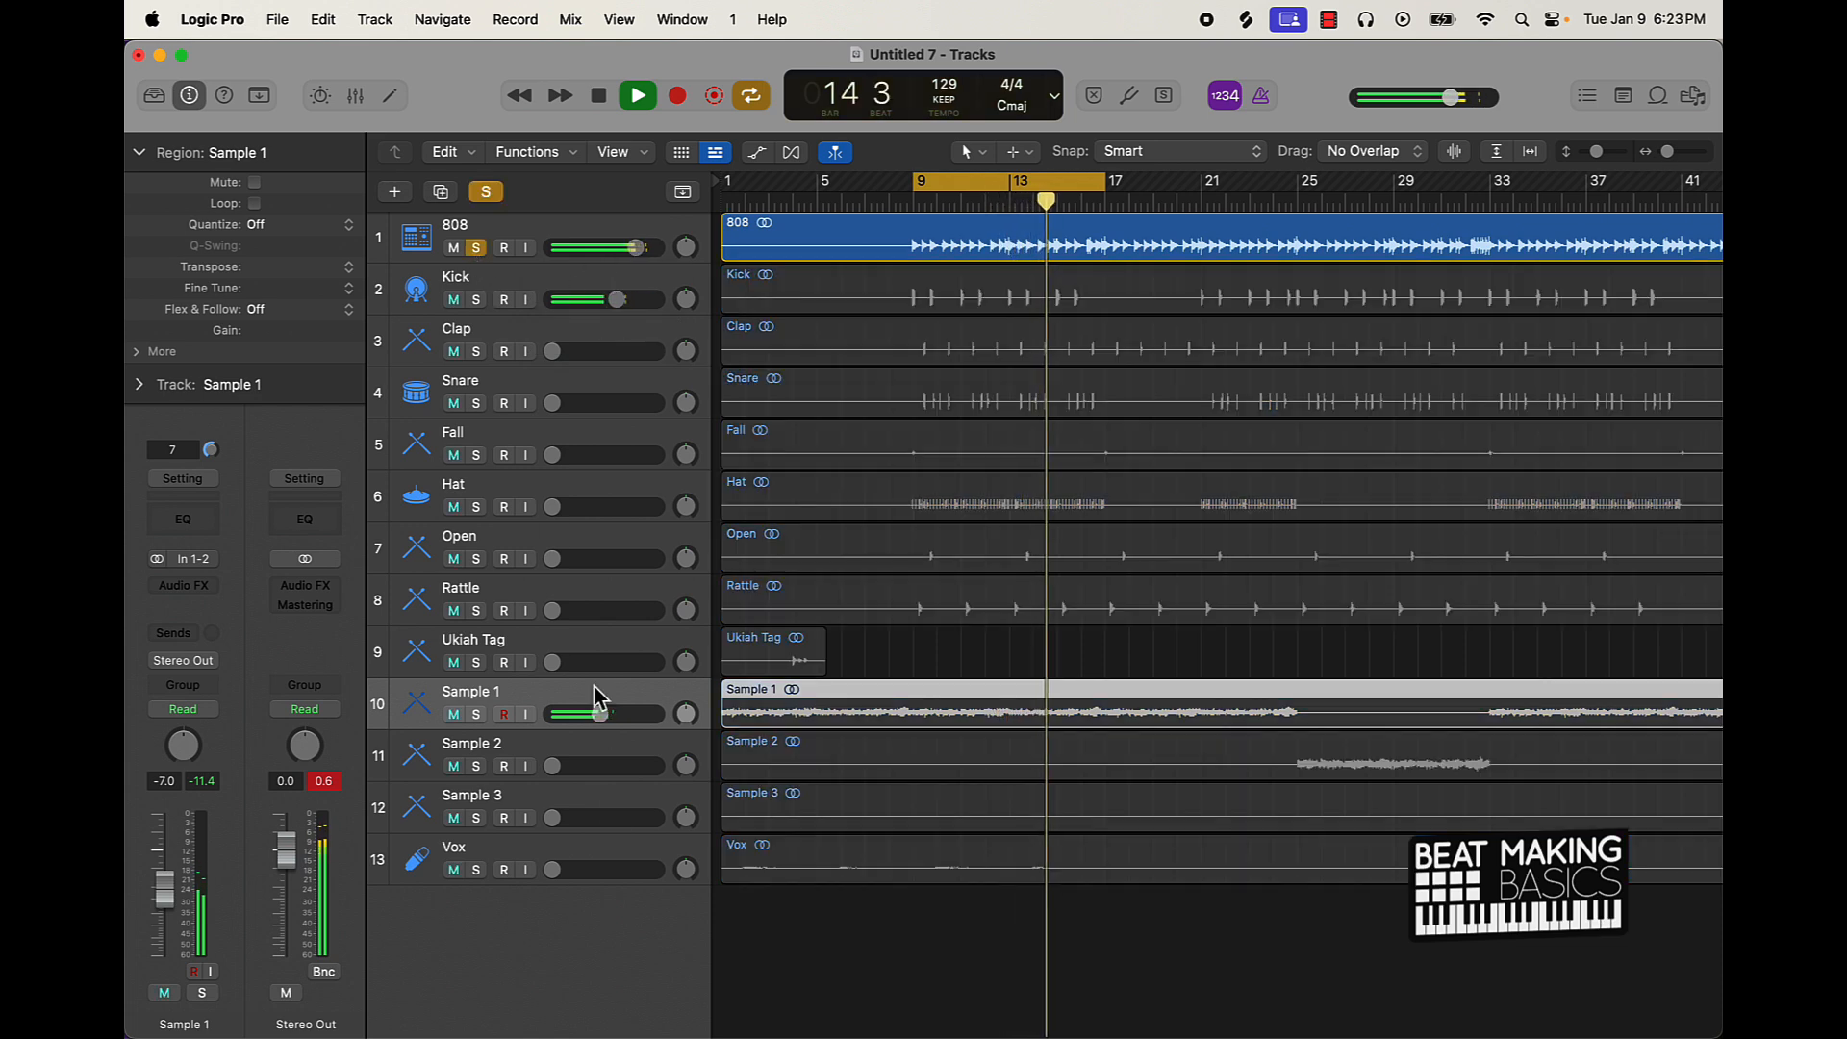
click(476, 714)
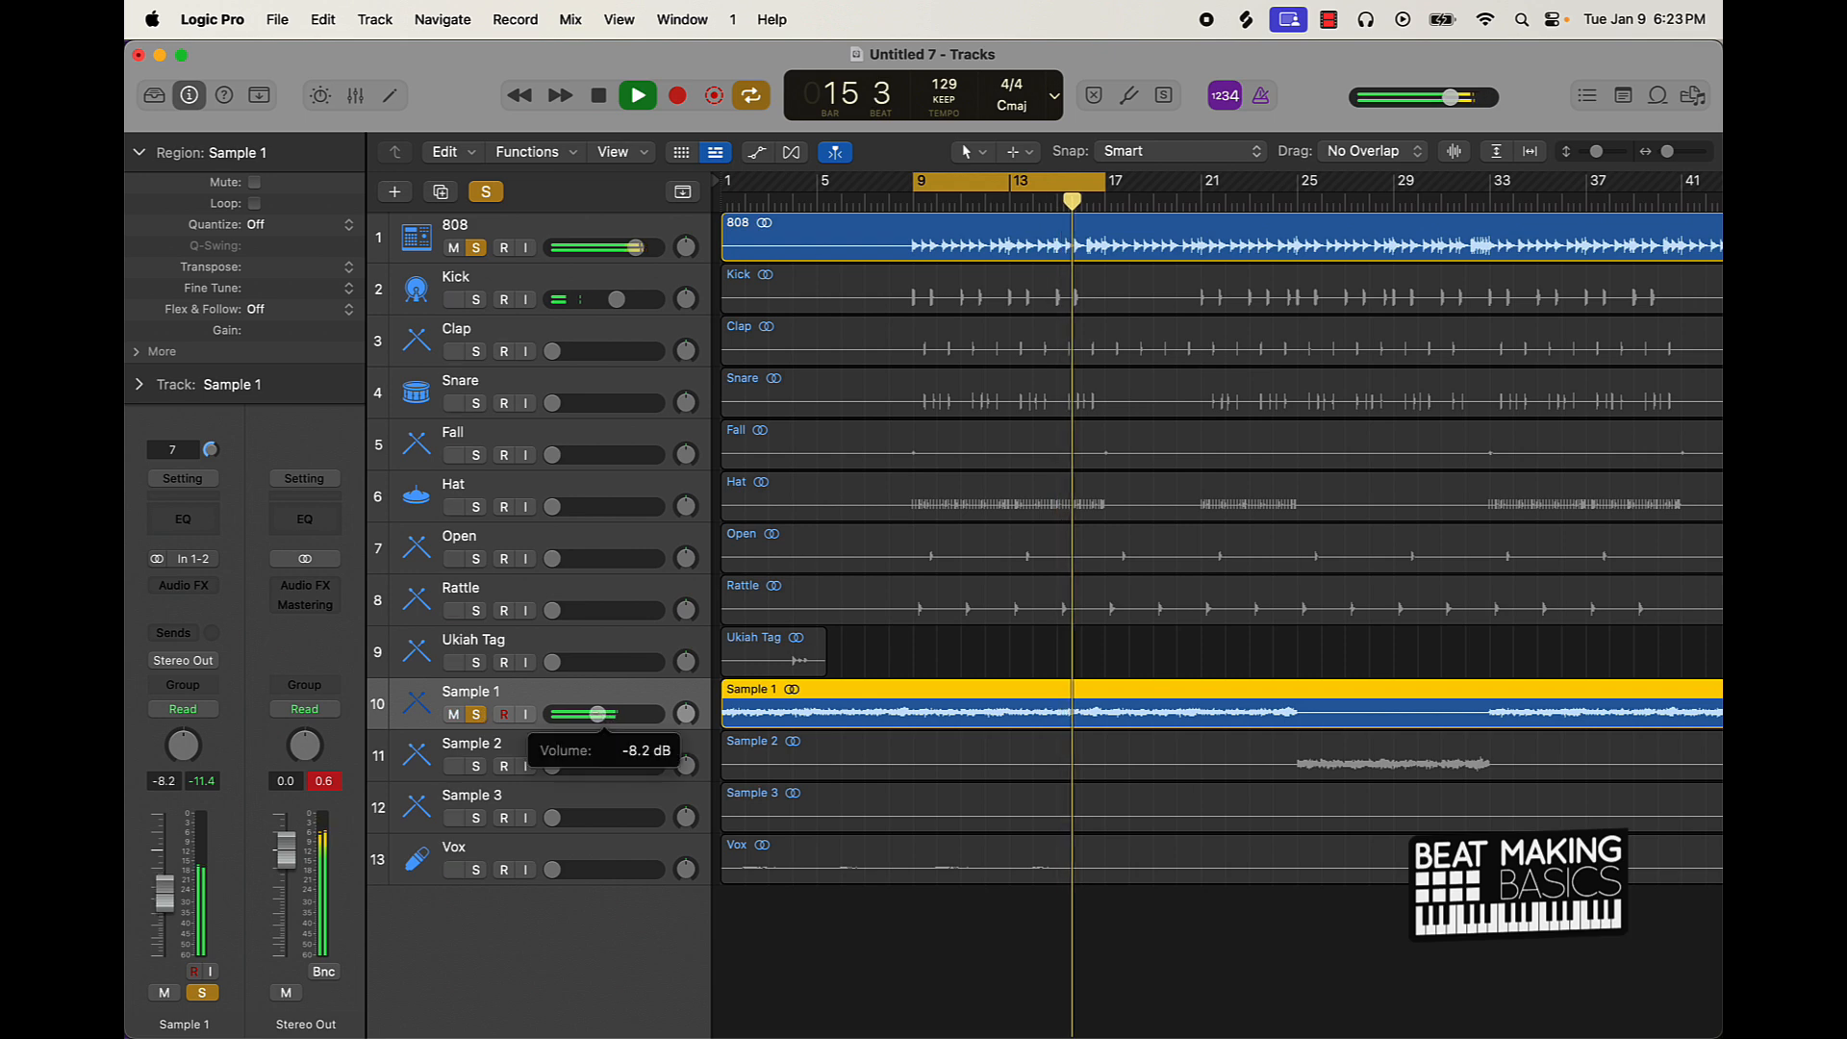
drag(600, 714, 604, 714)
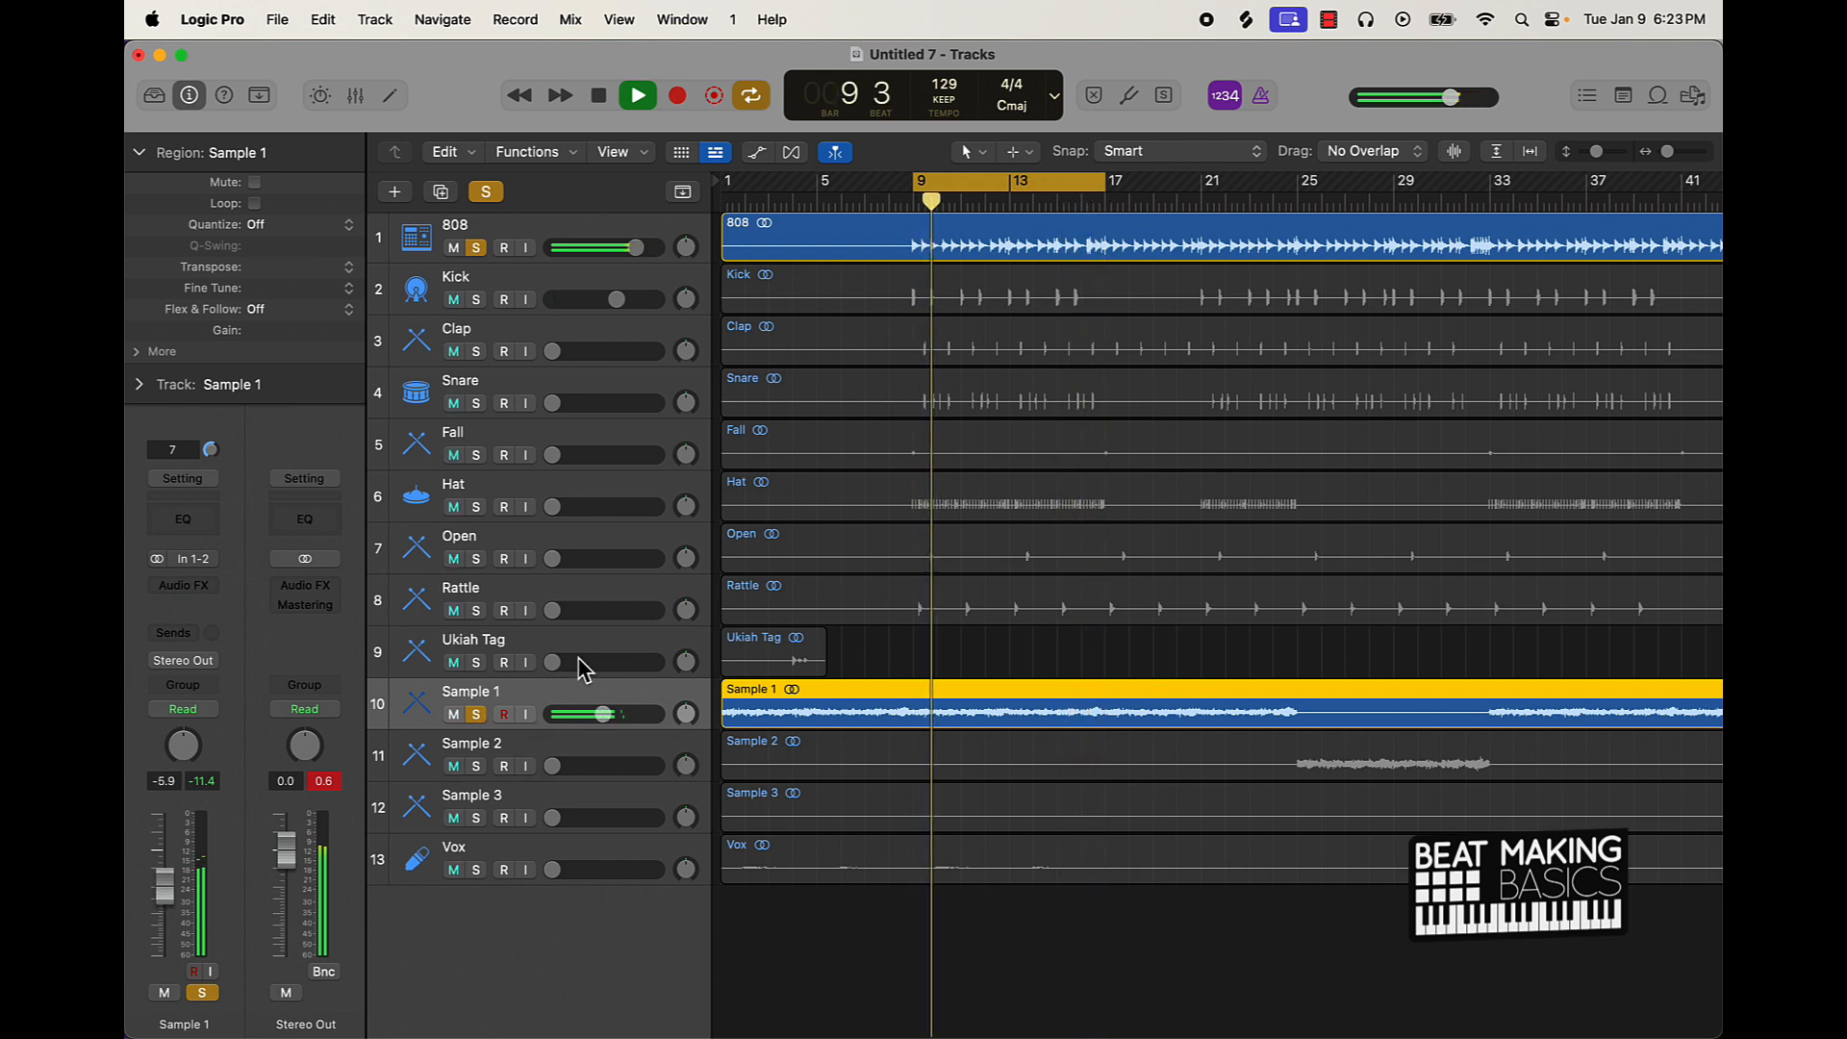
key(space)
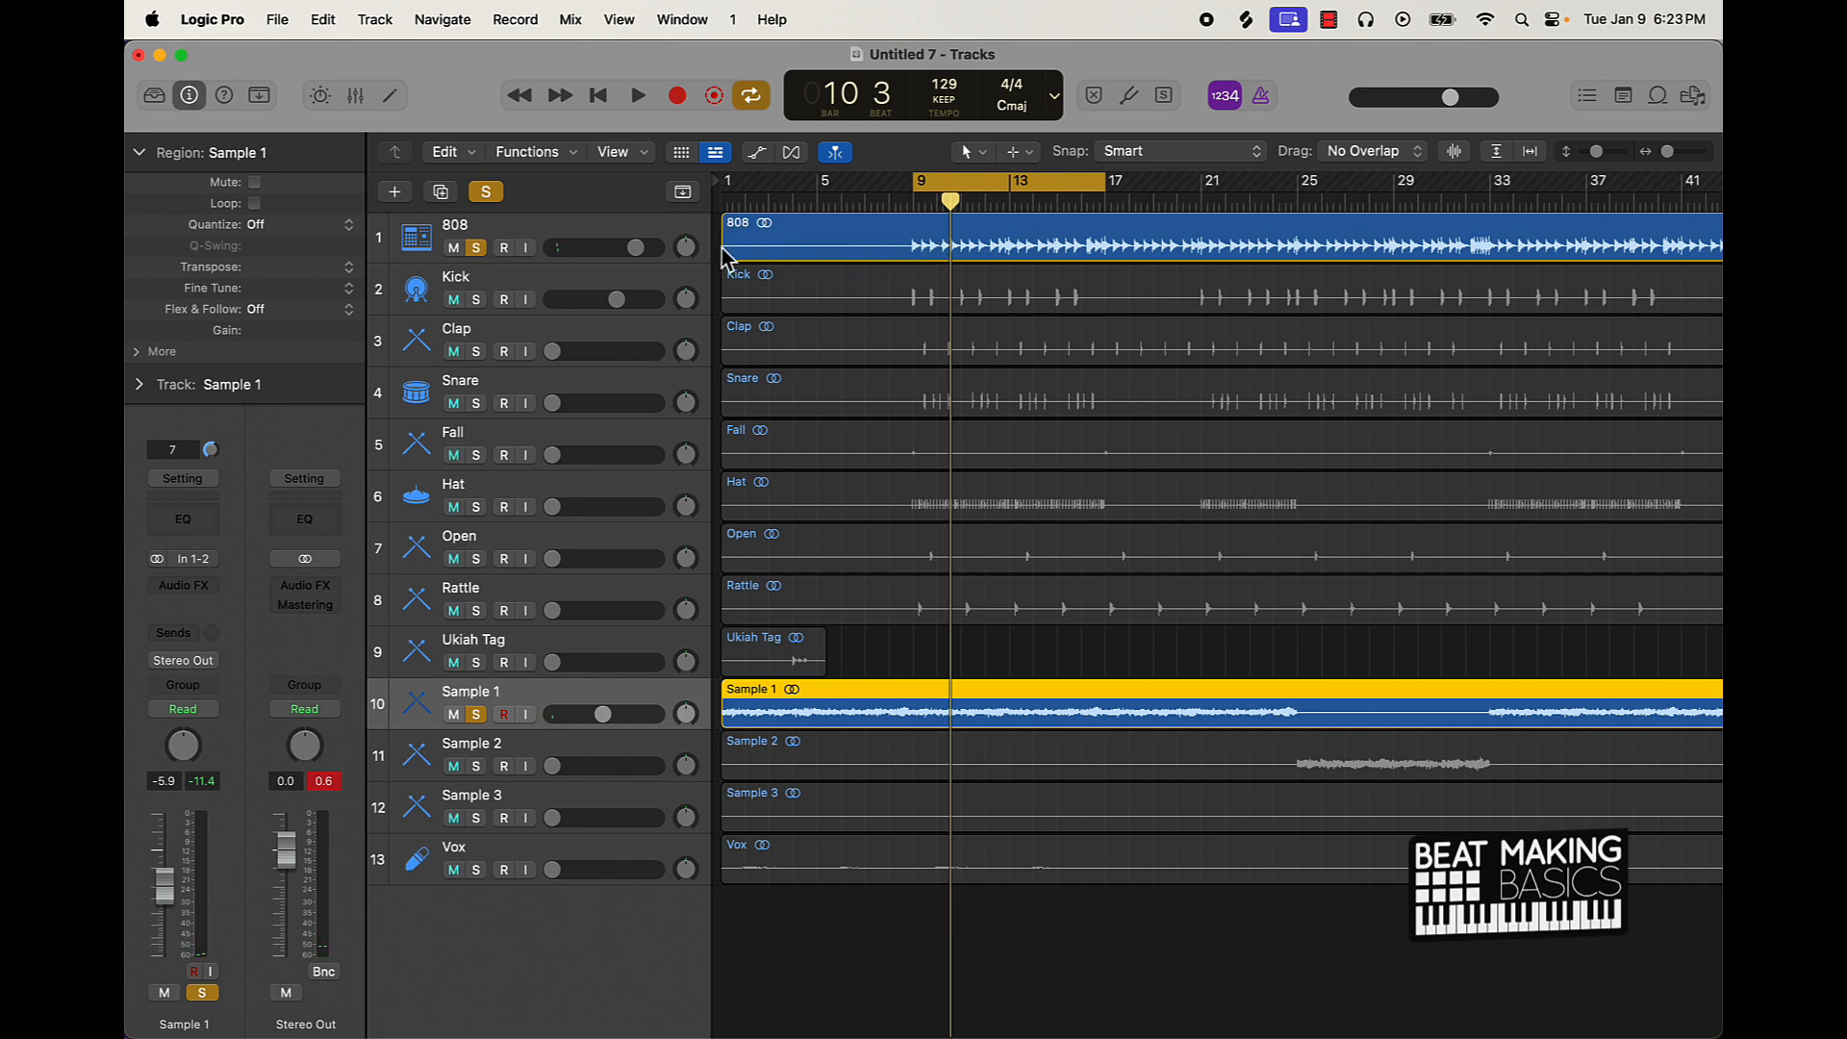
click(642, 250)
drag(642, 252, 640, 252)
drag(641, 253, 638, 248)
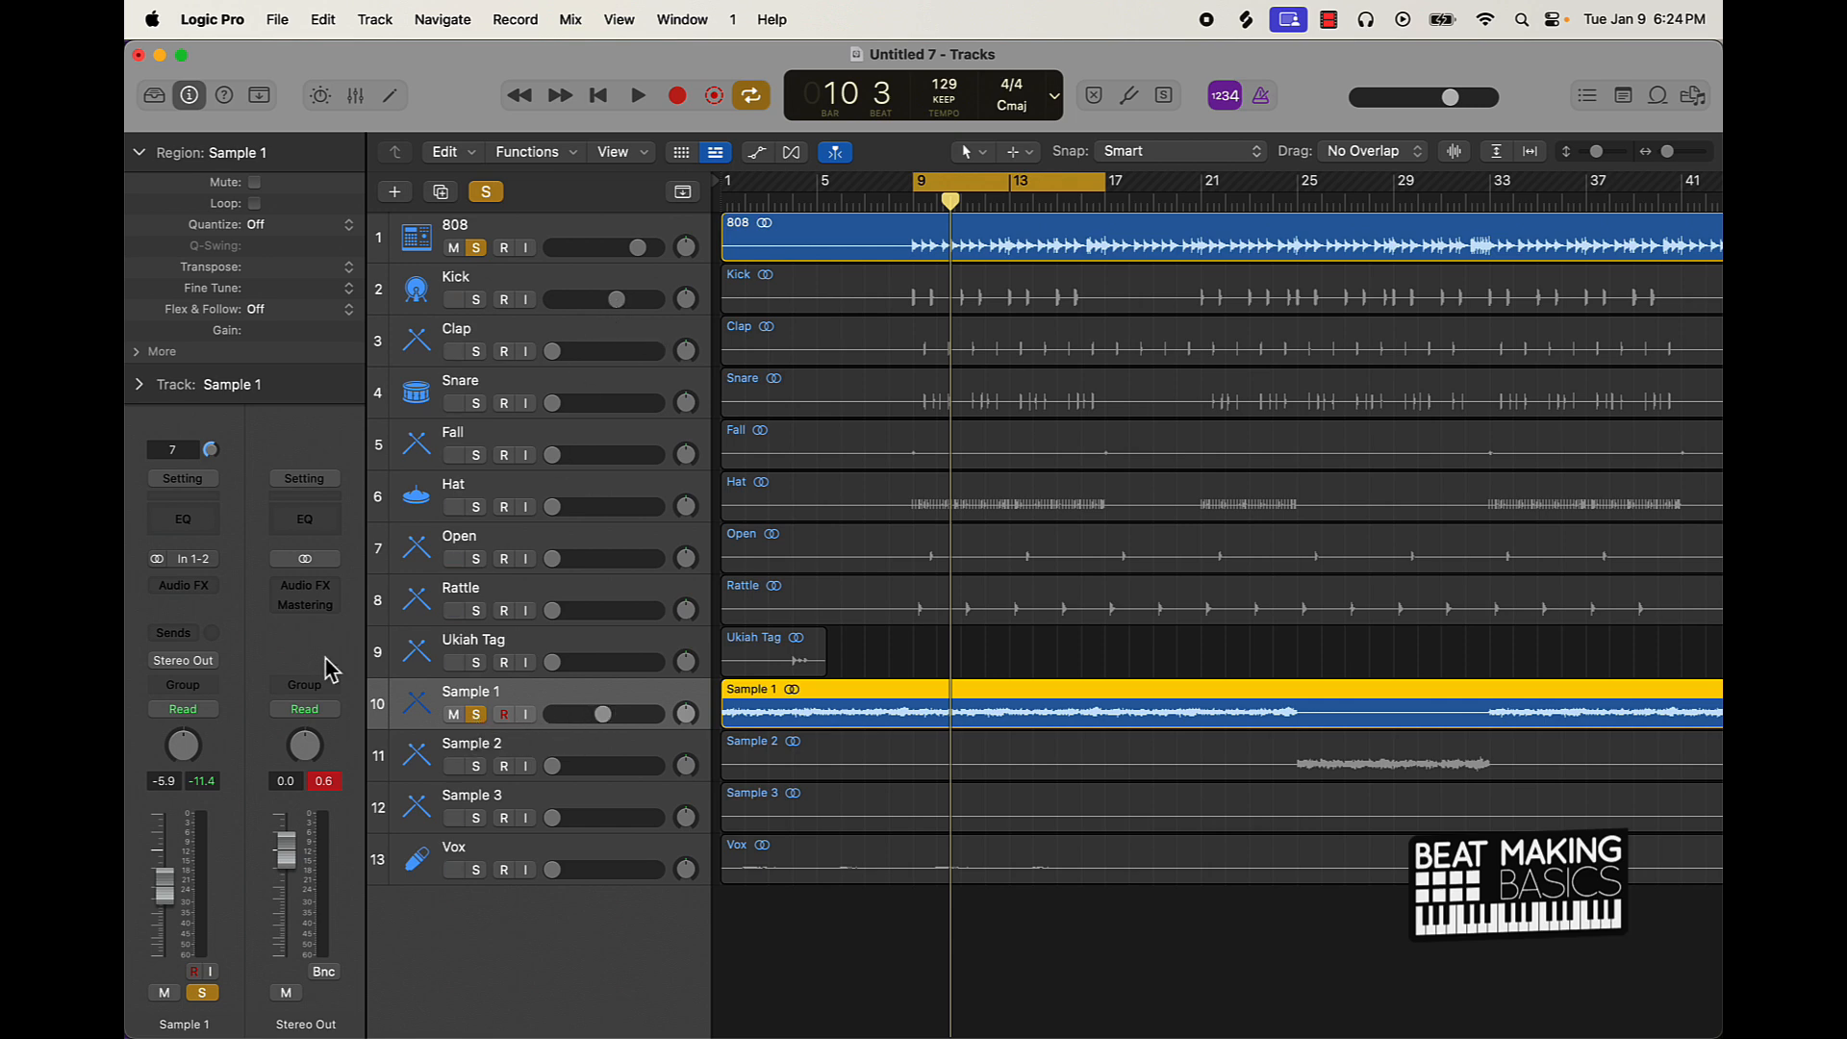
Step: Add a Channel EQ to Sample 1 with a low cut at about 165 Hz and a 48 dB/oct slope
click(202, 542)
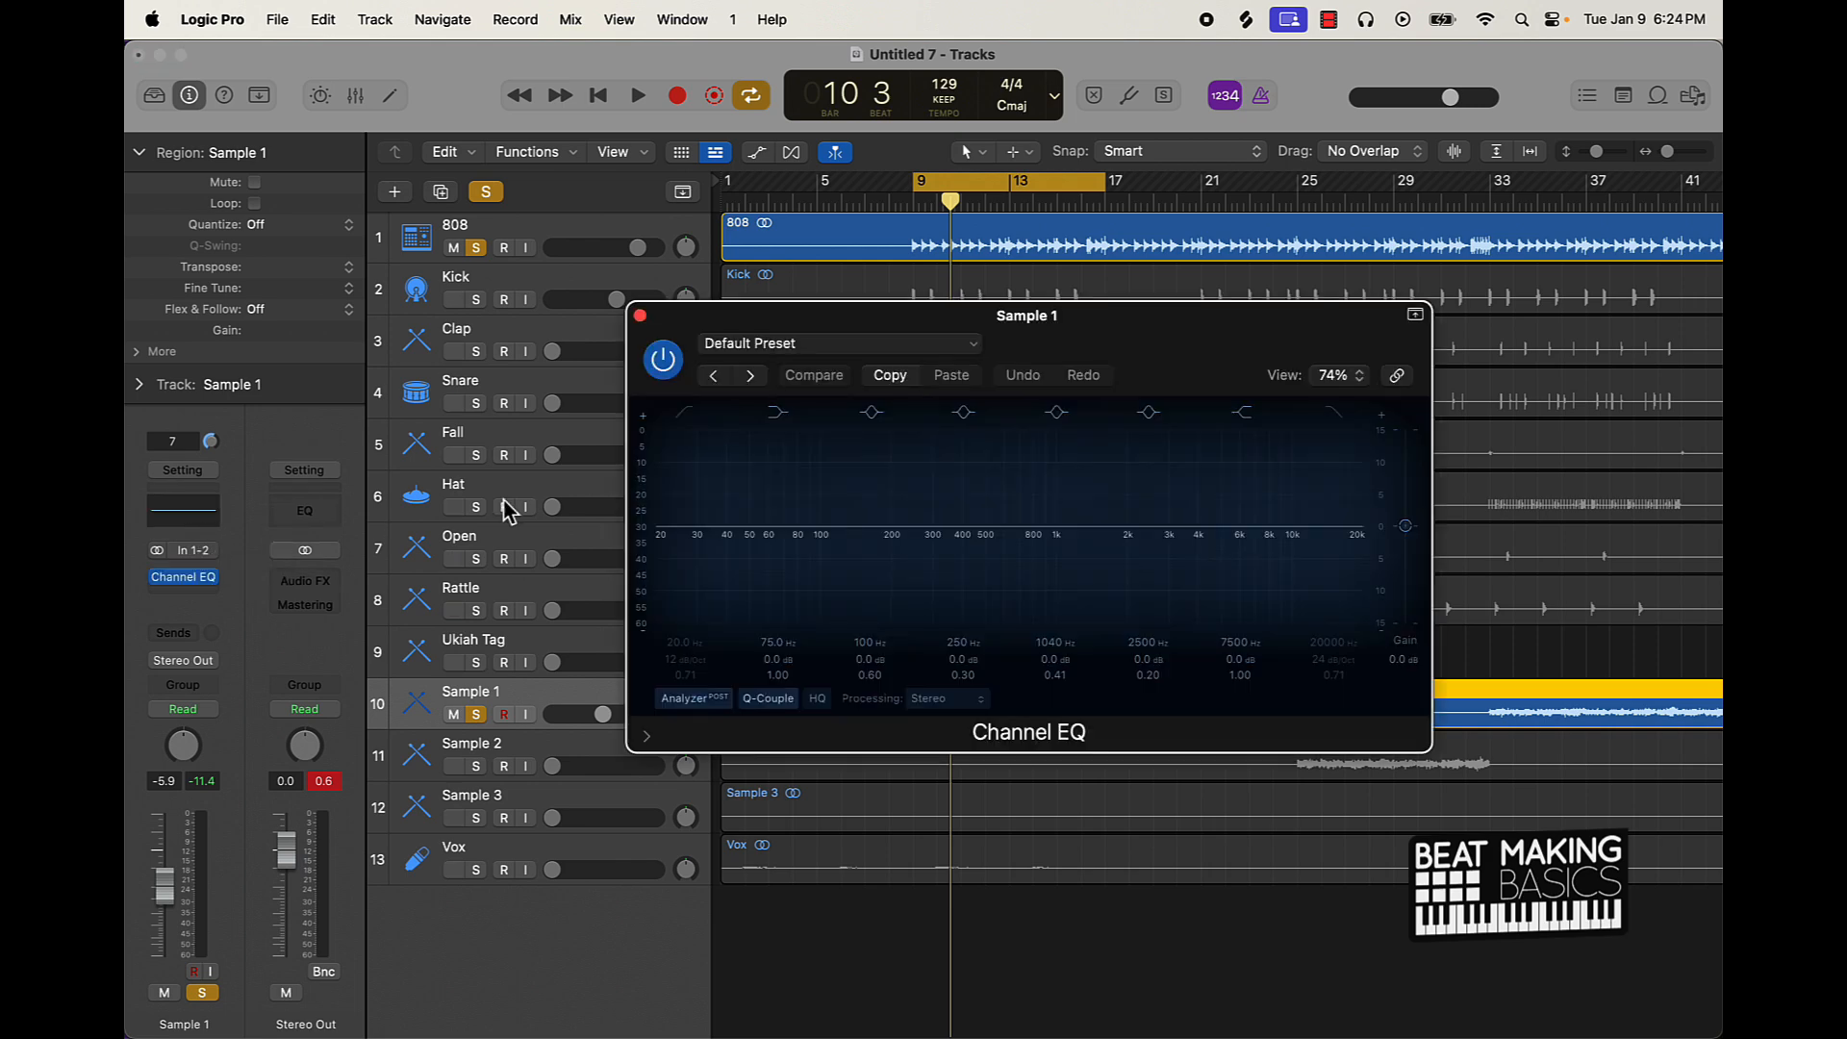
click(686, 412)
drag(697, 647, 696, 589)
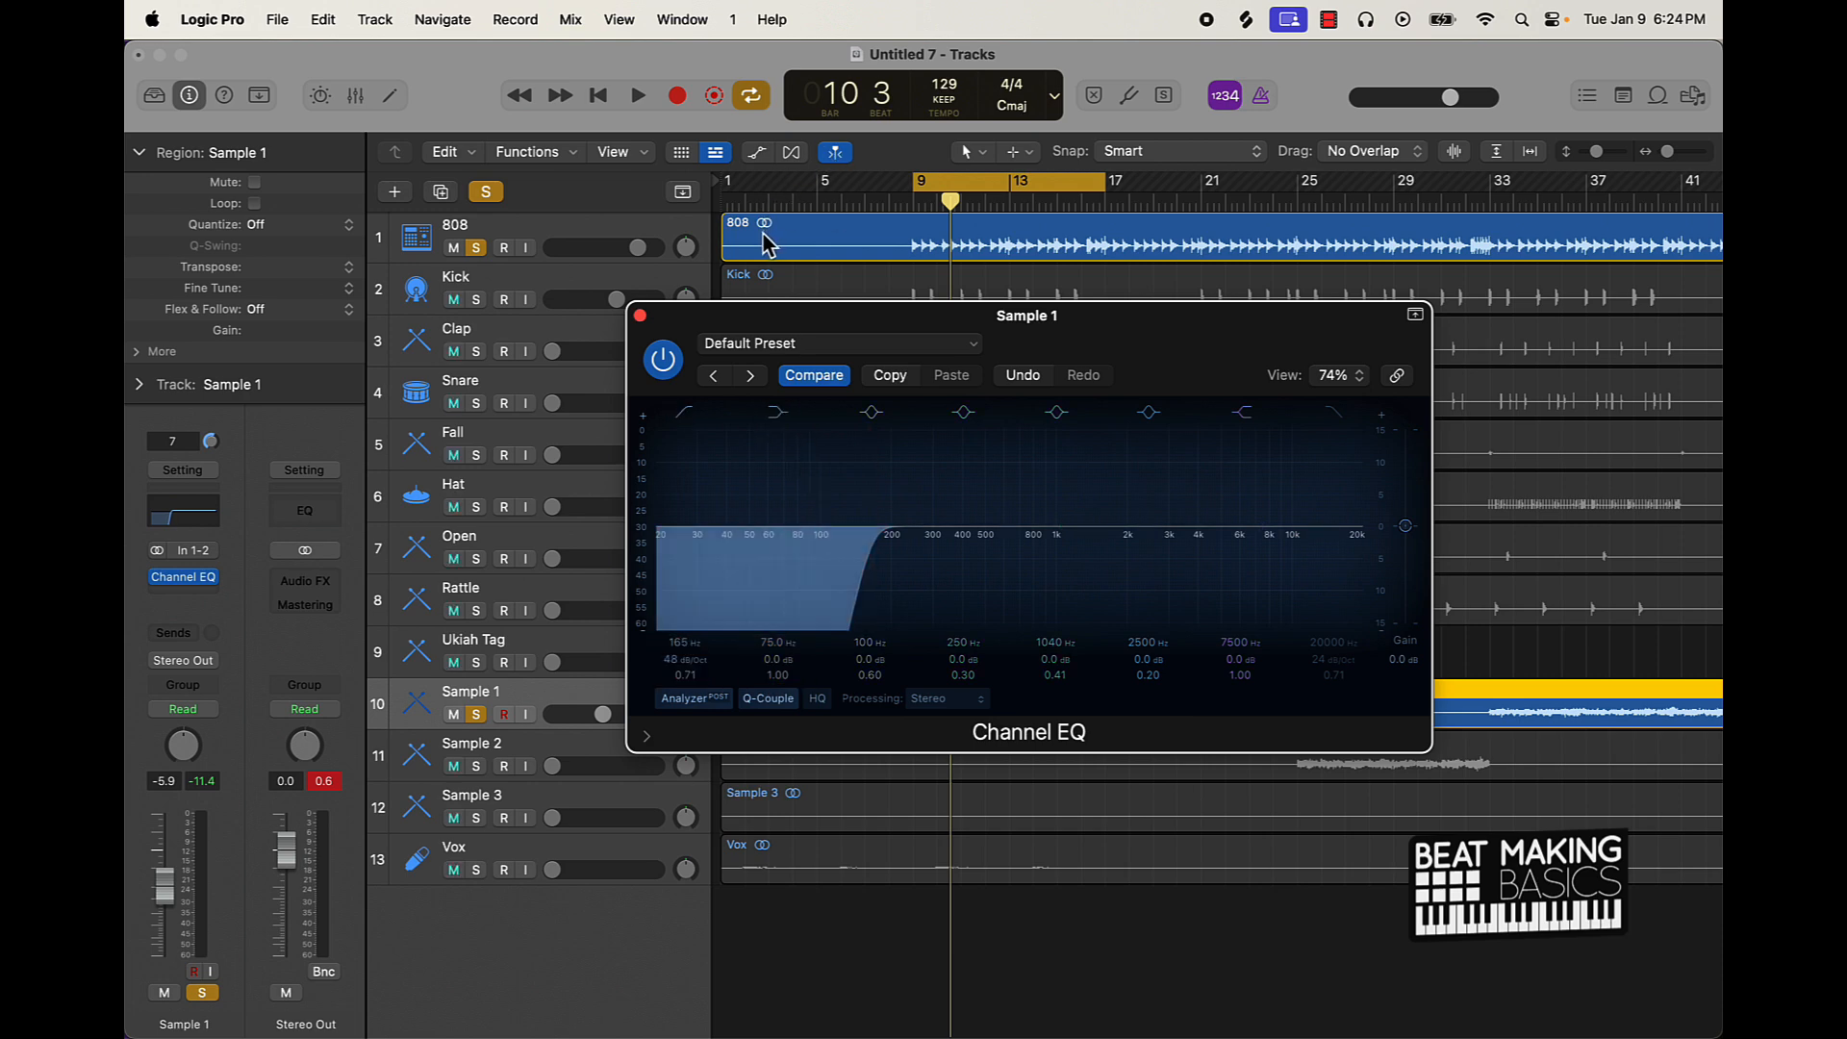
key(space)
drag(672, 654, 671, 662)
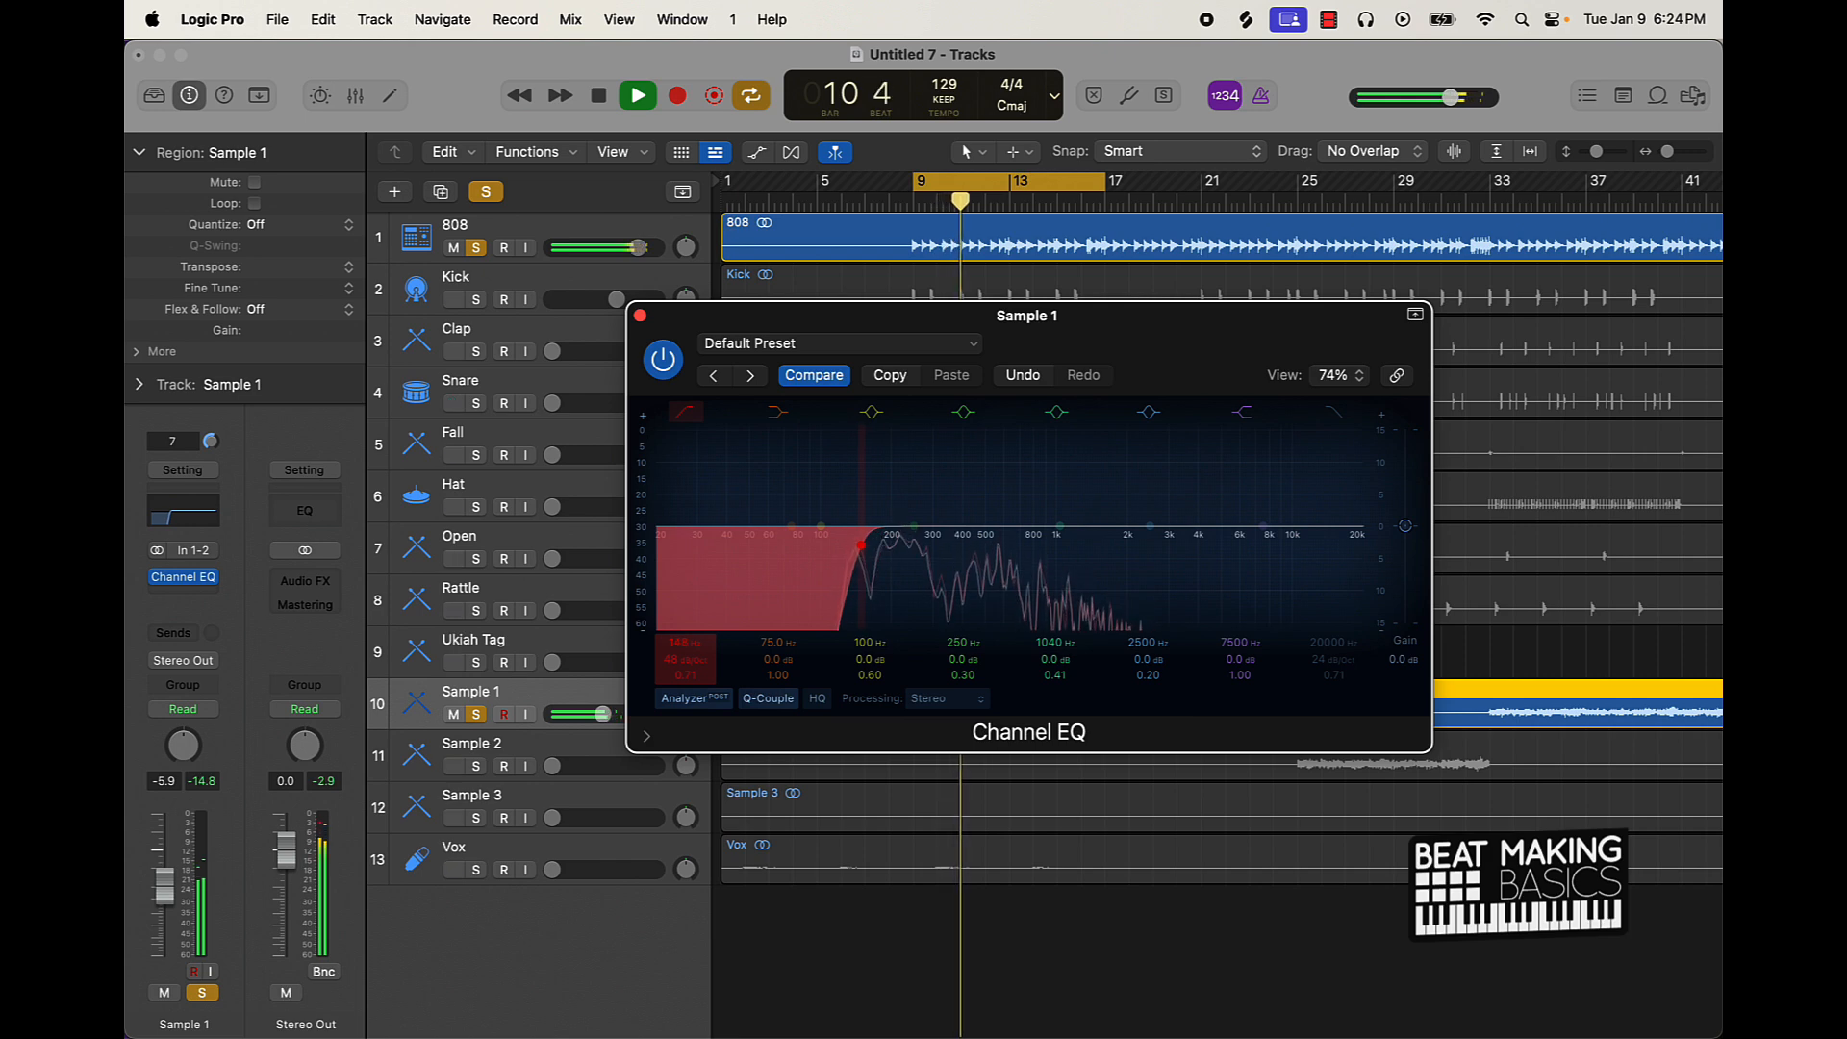
click(640, 316)
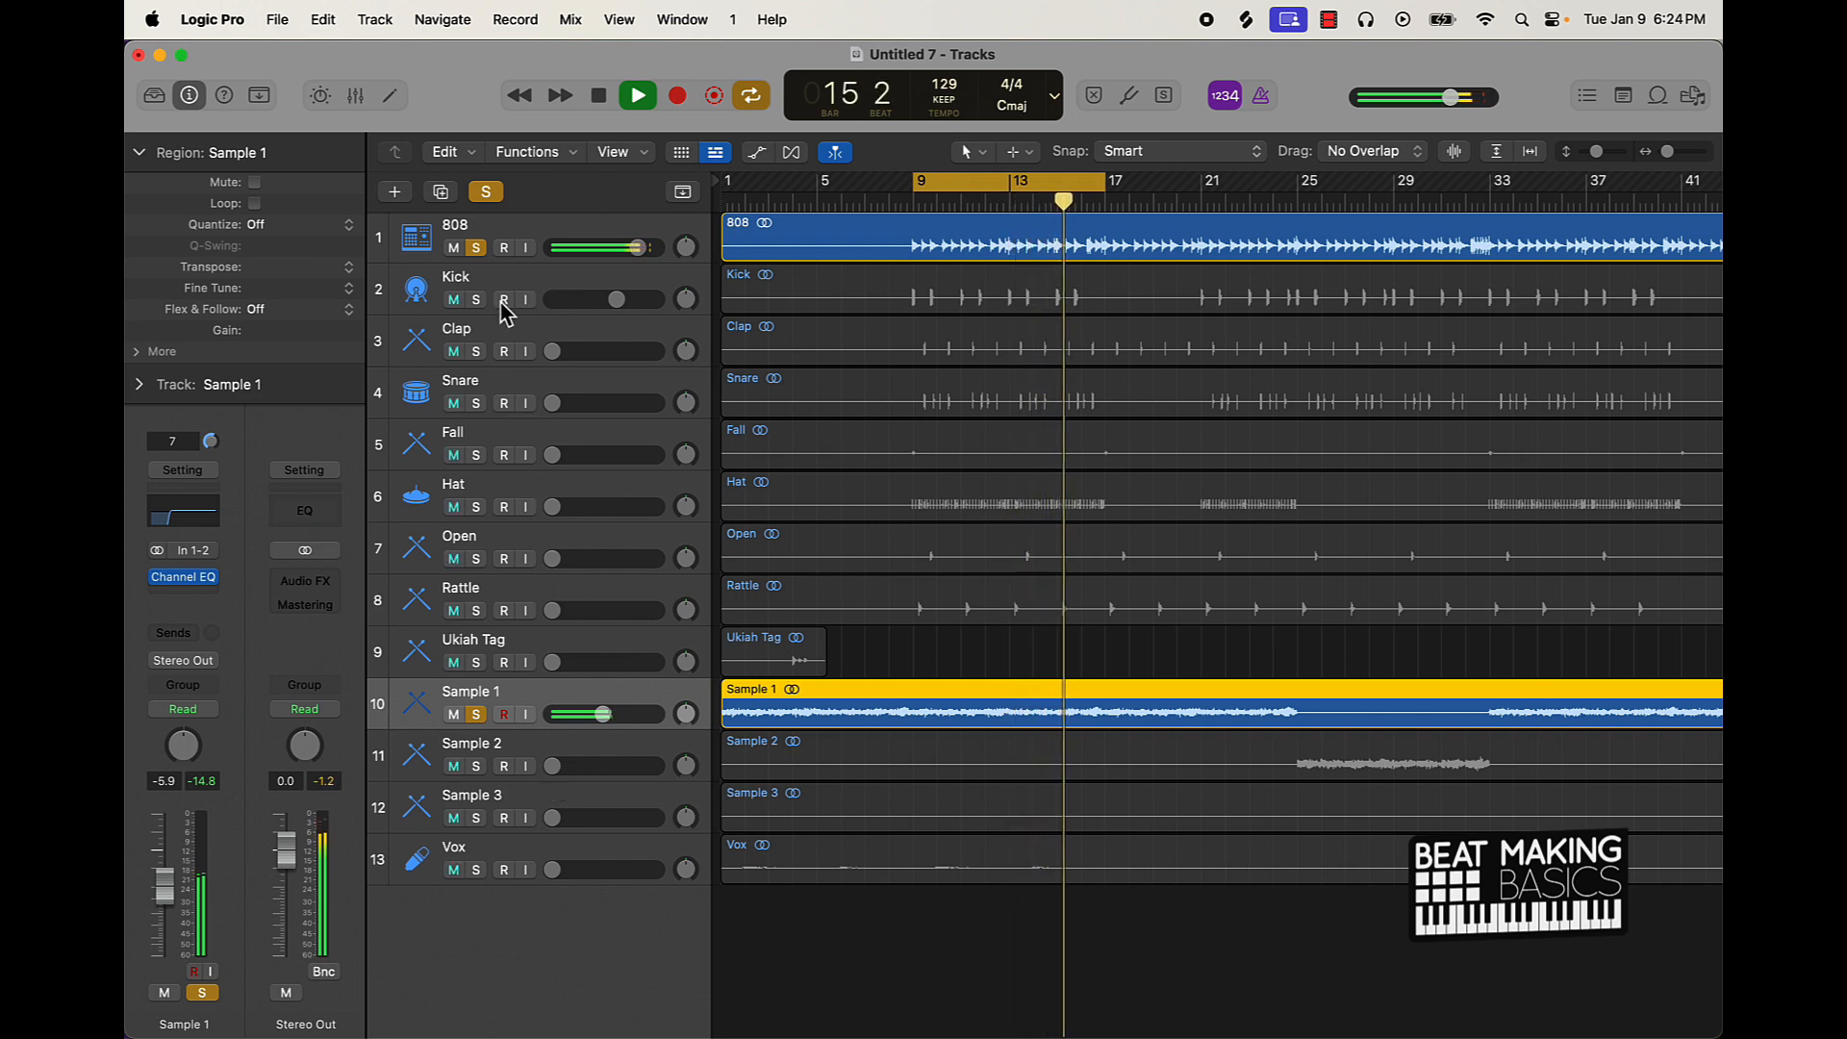
Step: Solo the Kick, Clap and Snare as well, setting the Kick to -3.0 dB and bringing up the Clap and Snare volumes
click(477, 300)
click(617, 300)
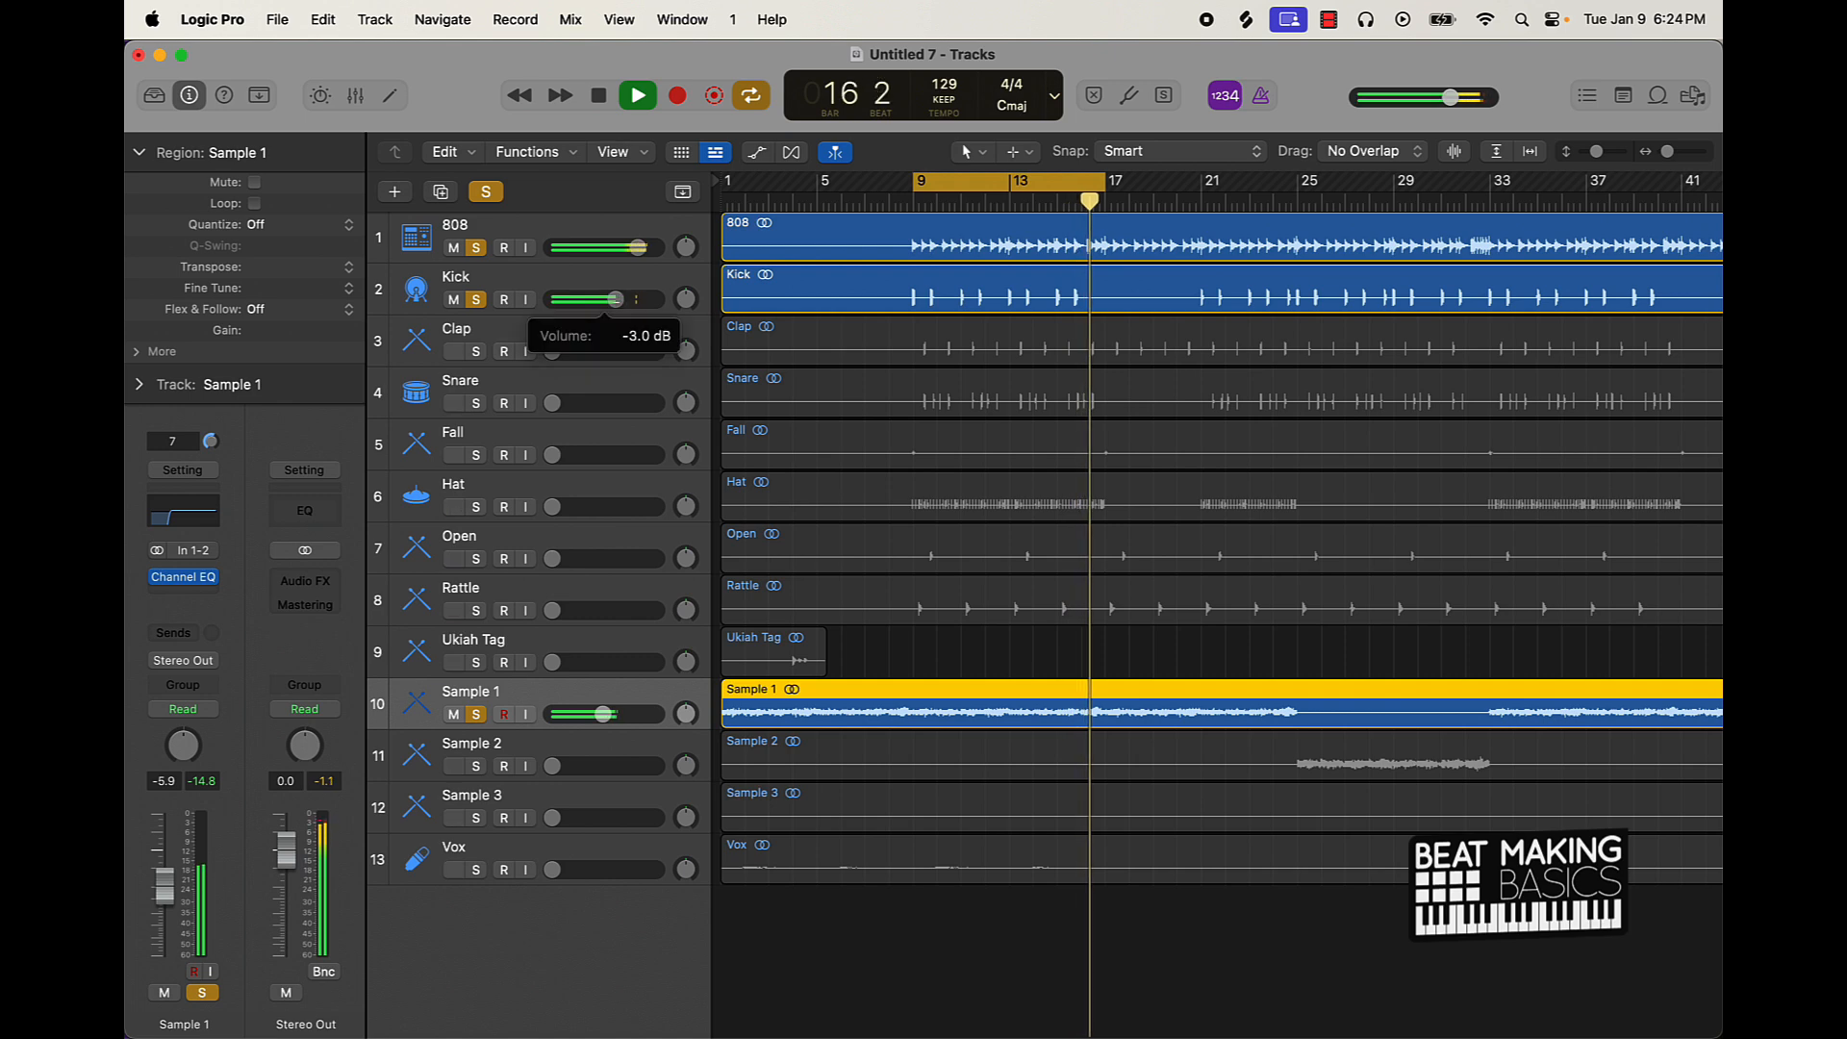
click(476, 351)
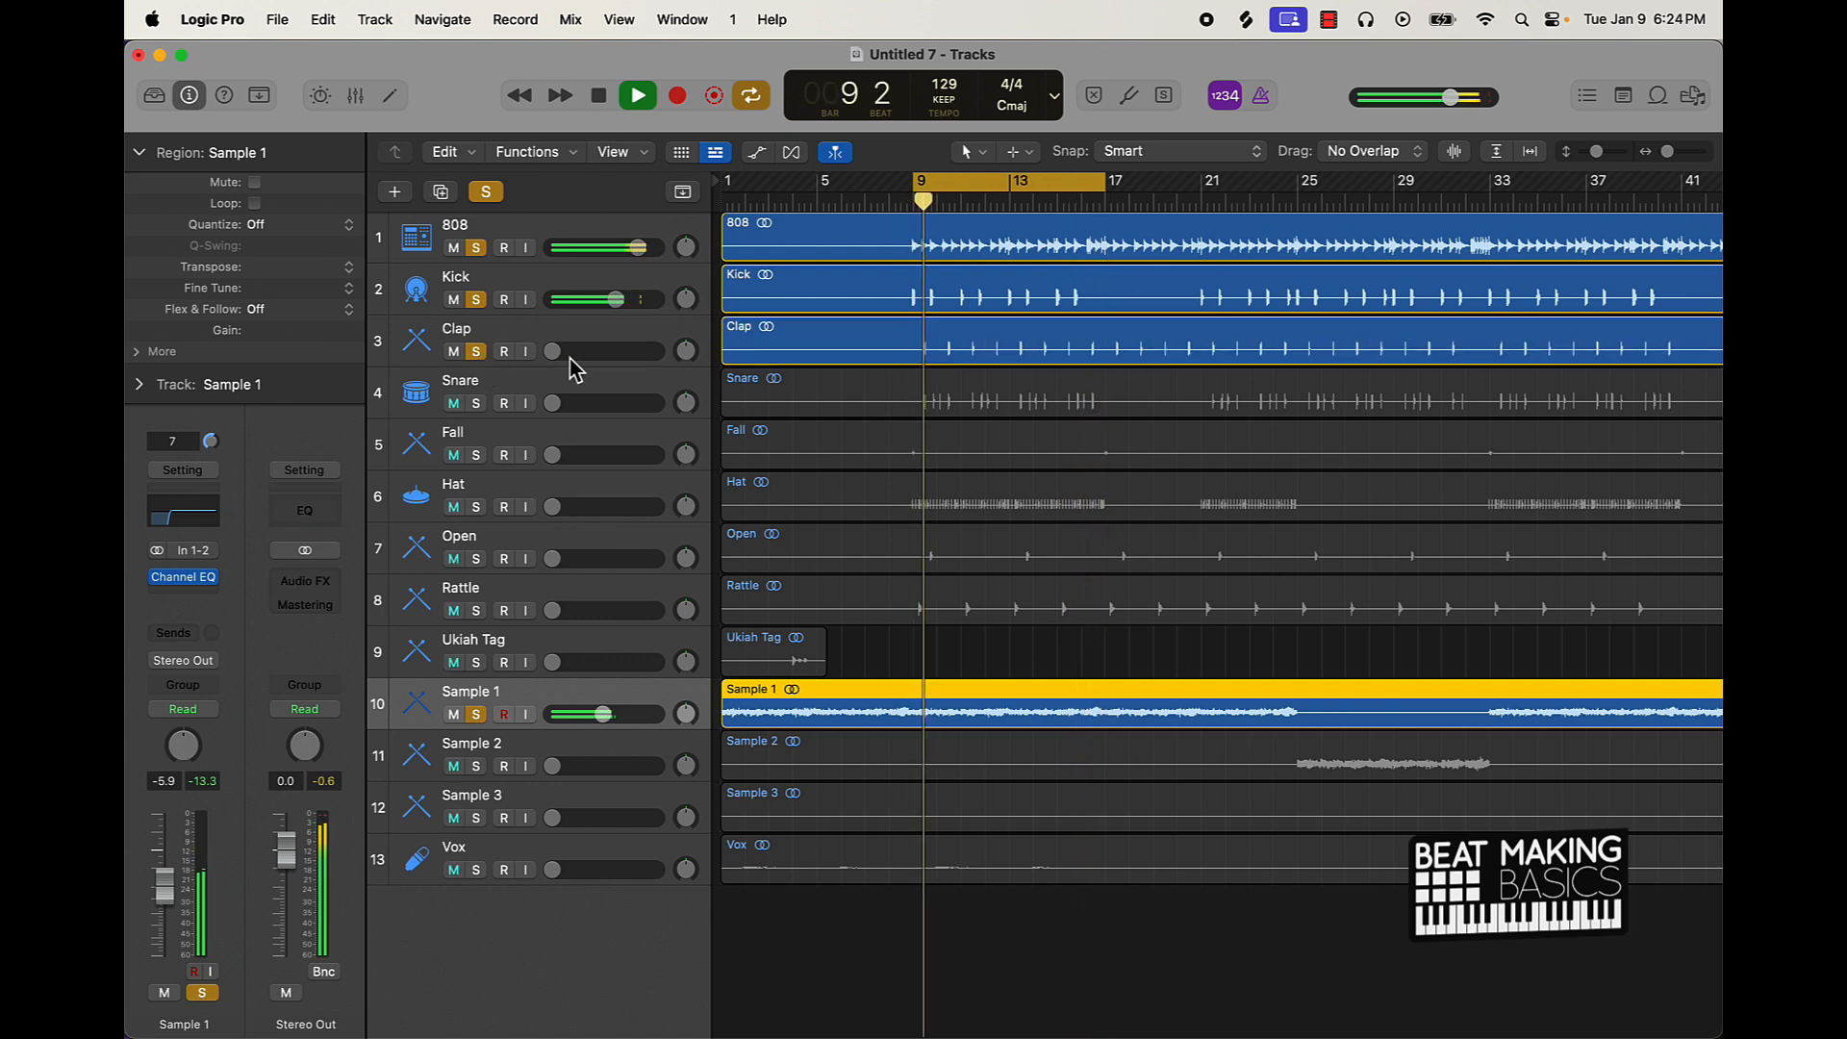
drag(568, 352, 586, 403)
click(476, 403)
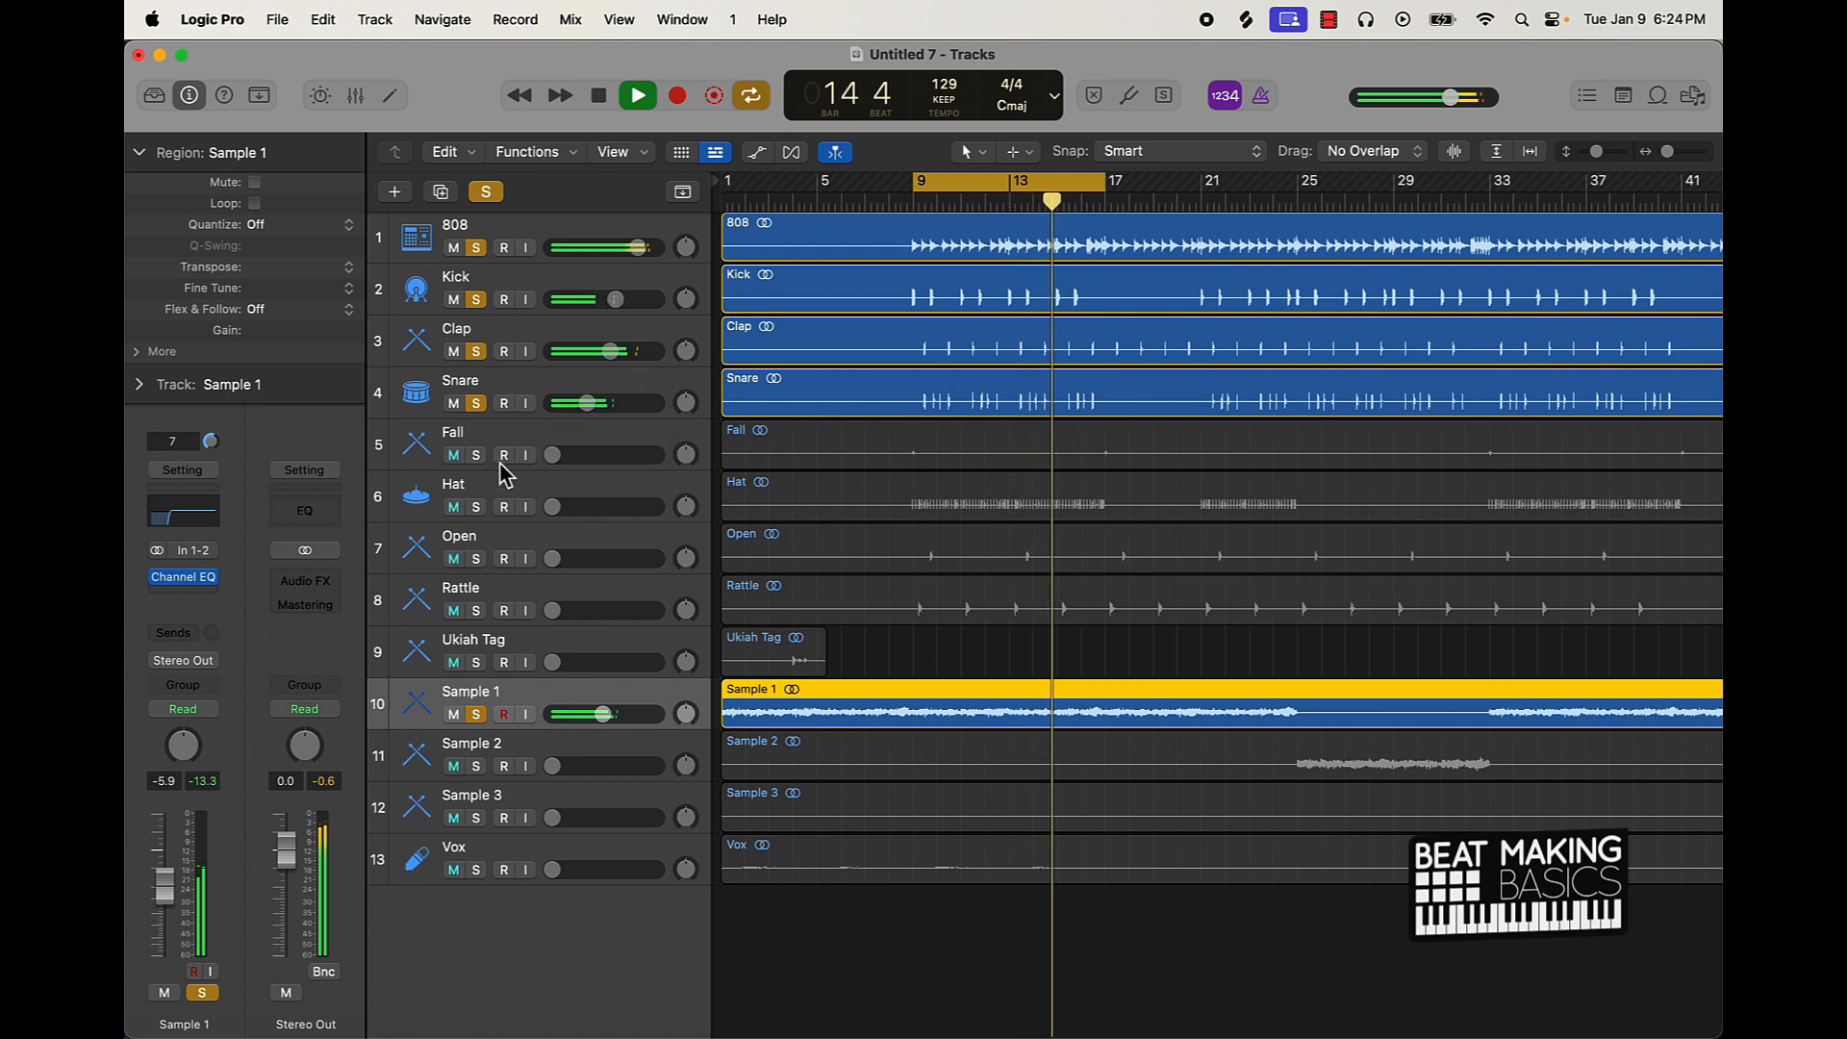
Step: Solo the Hat track and raise its volume to a level slightly above the Snare fader
click(475, 507)
drag(553, 507, 591, 507)
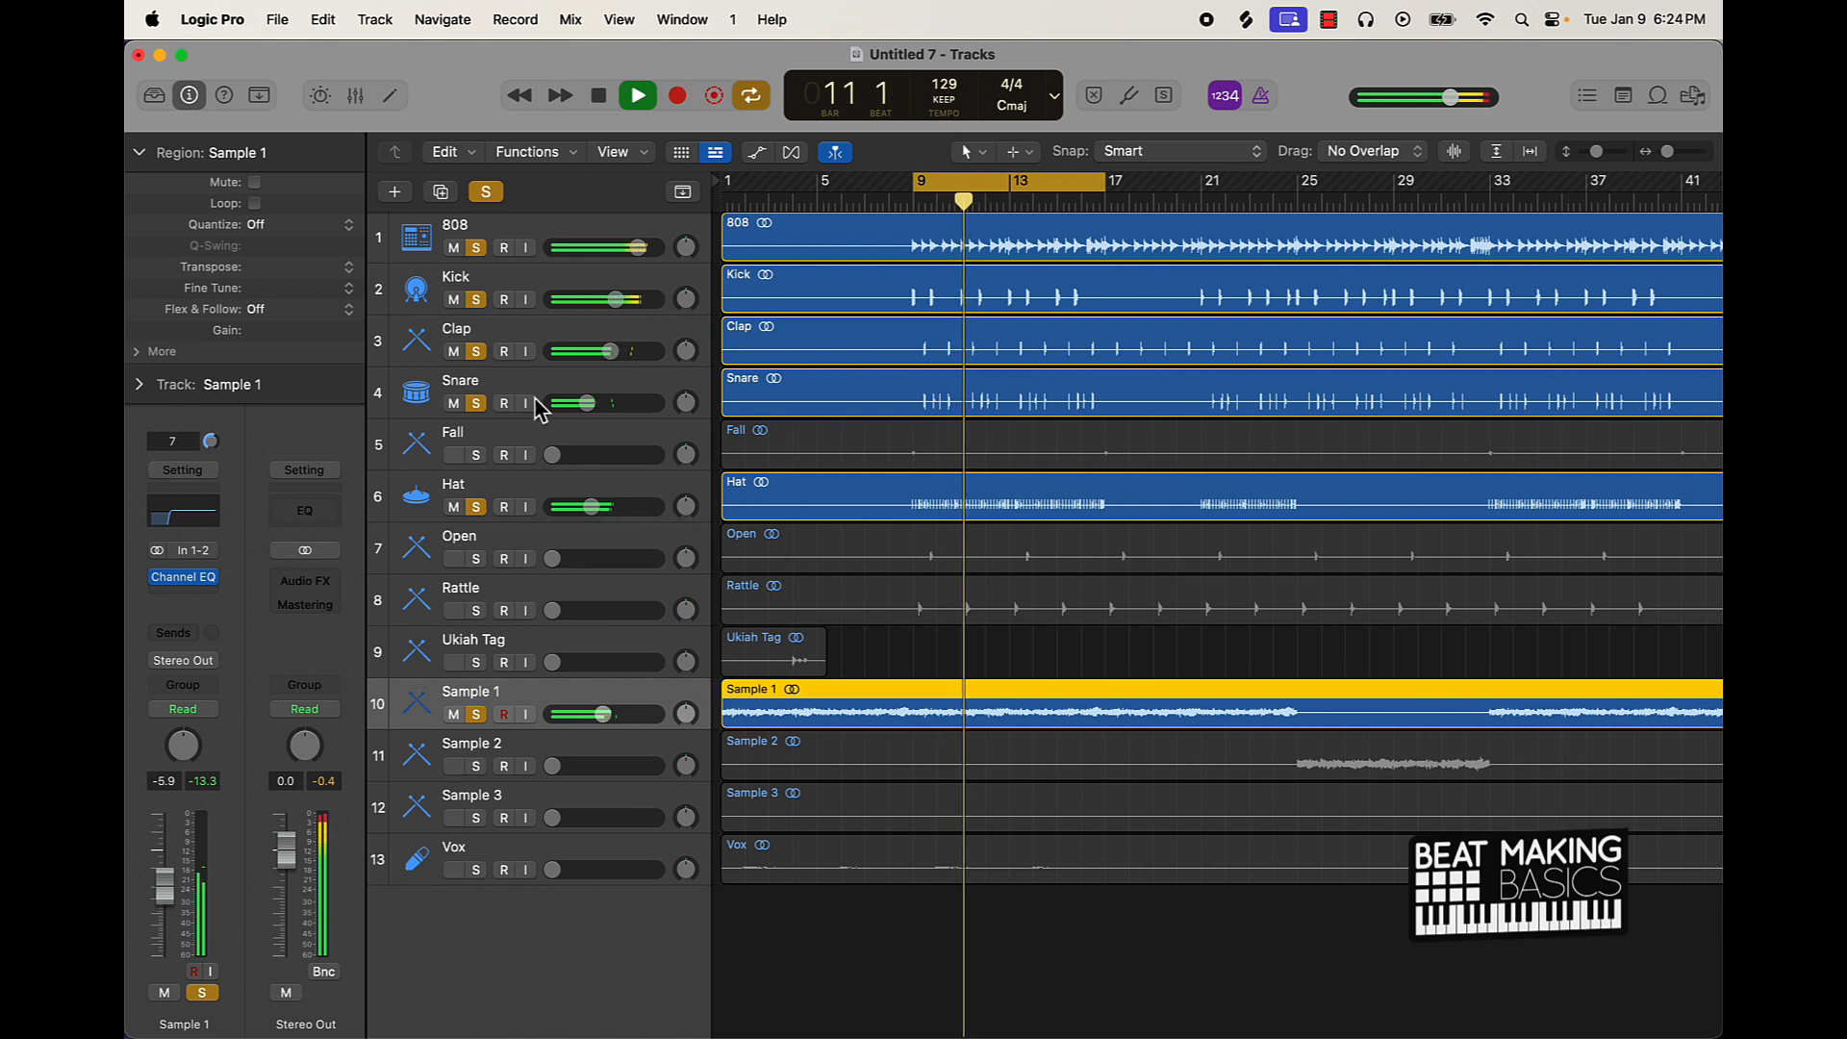
drag(589, 510, 587, 509)
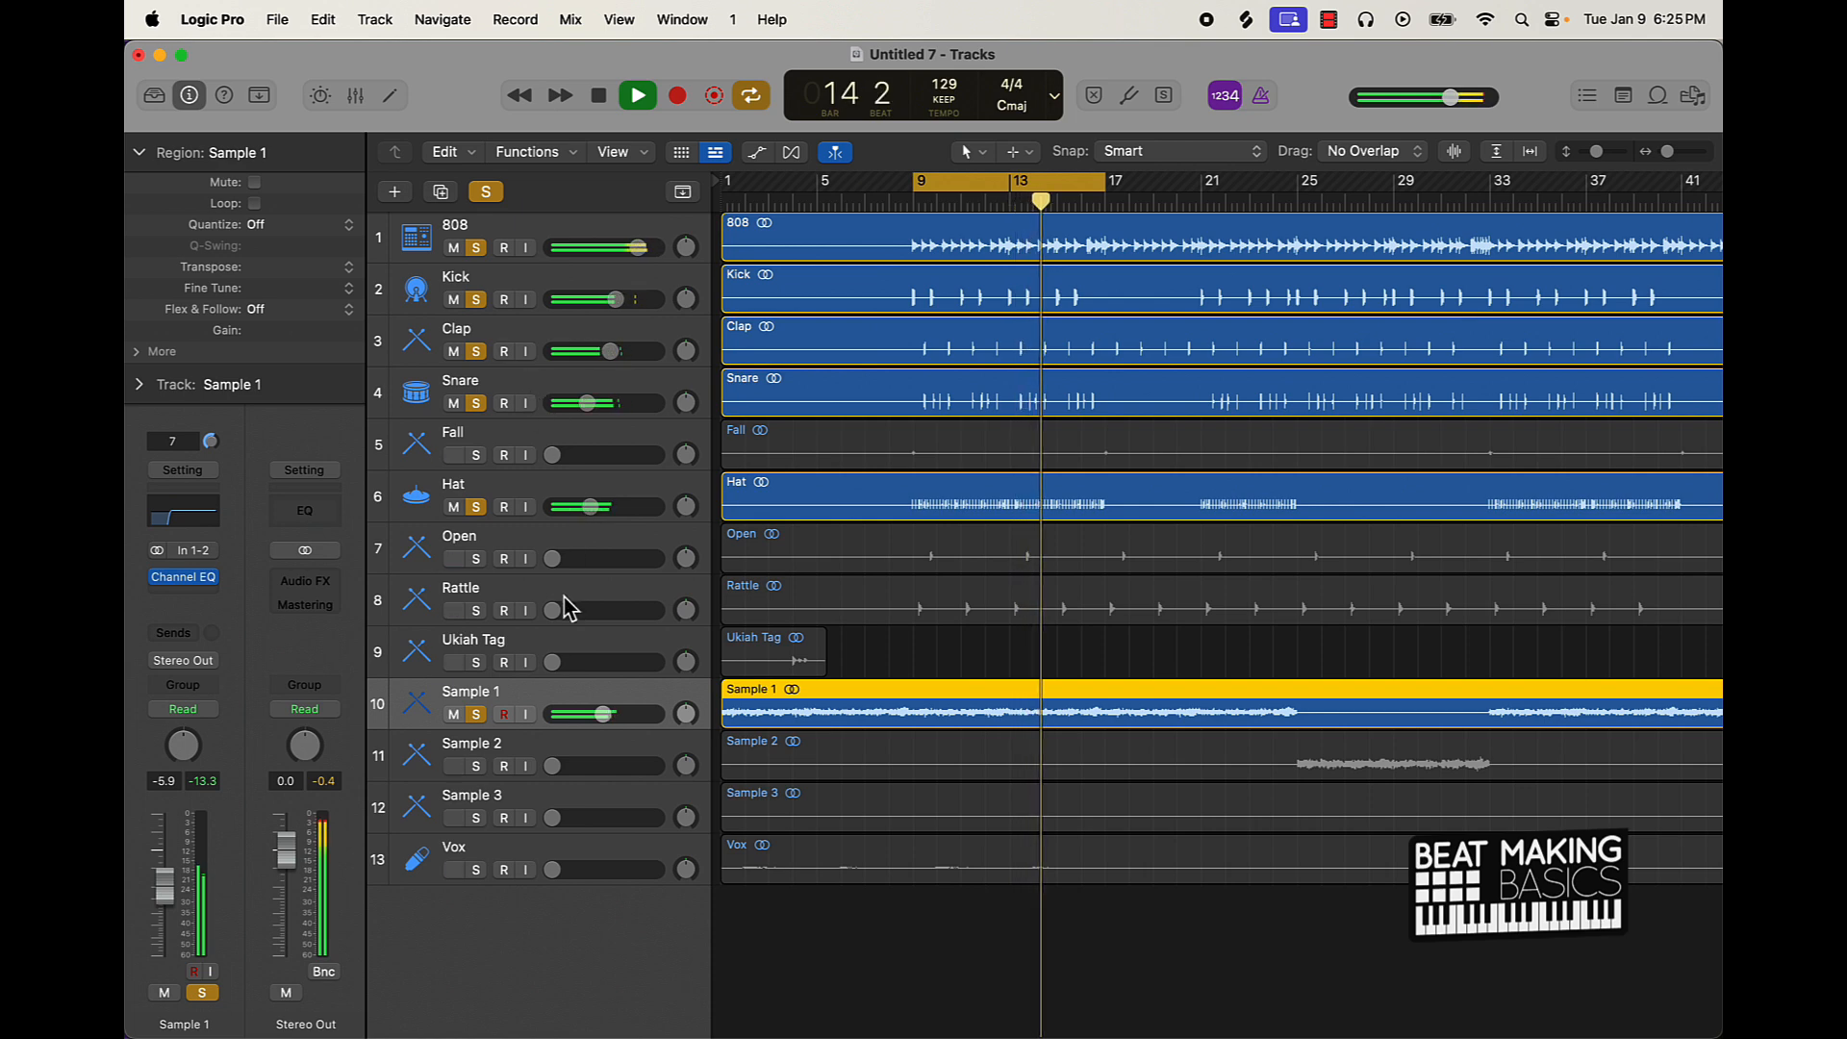
Step: Solo the Open, Rattle and Fall tracks and bring their volumes up to a low level in the mix
mouse_move(554, 560)
mouse_down()
mouse_move(581, 563)
mouse_move(581, 611)
mouse_move(585, 559)
mouse_up()
click(478, 456)
drag(552, 455, 590, 454)
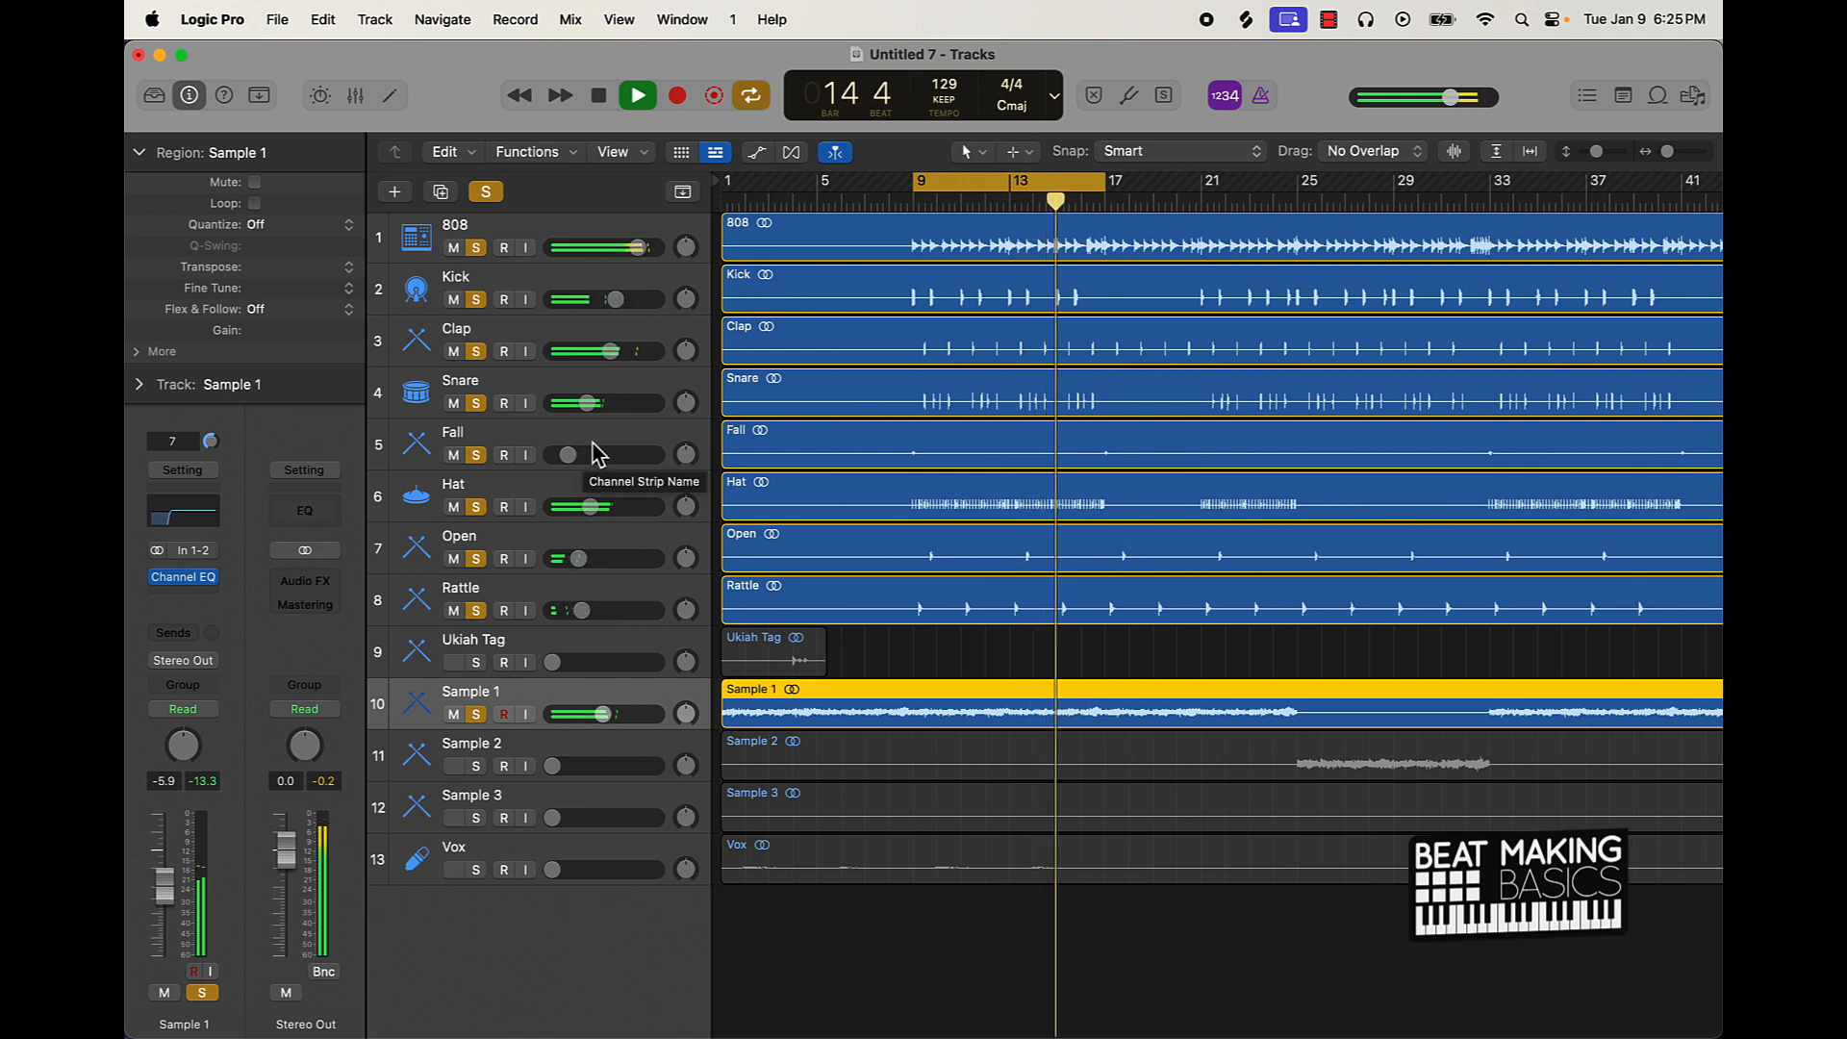
drag(573, 459, 575, 456)
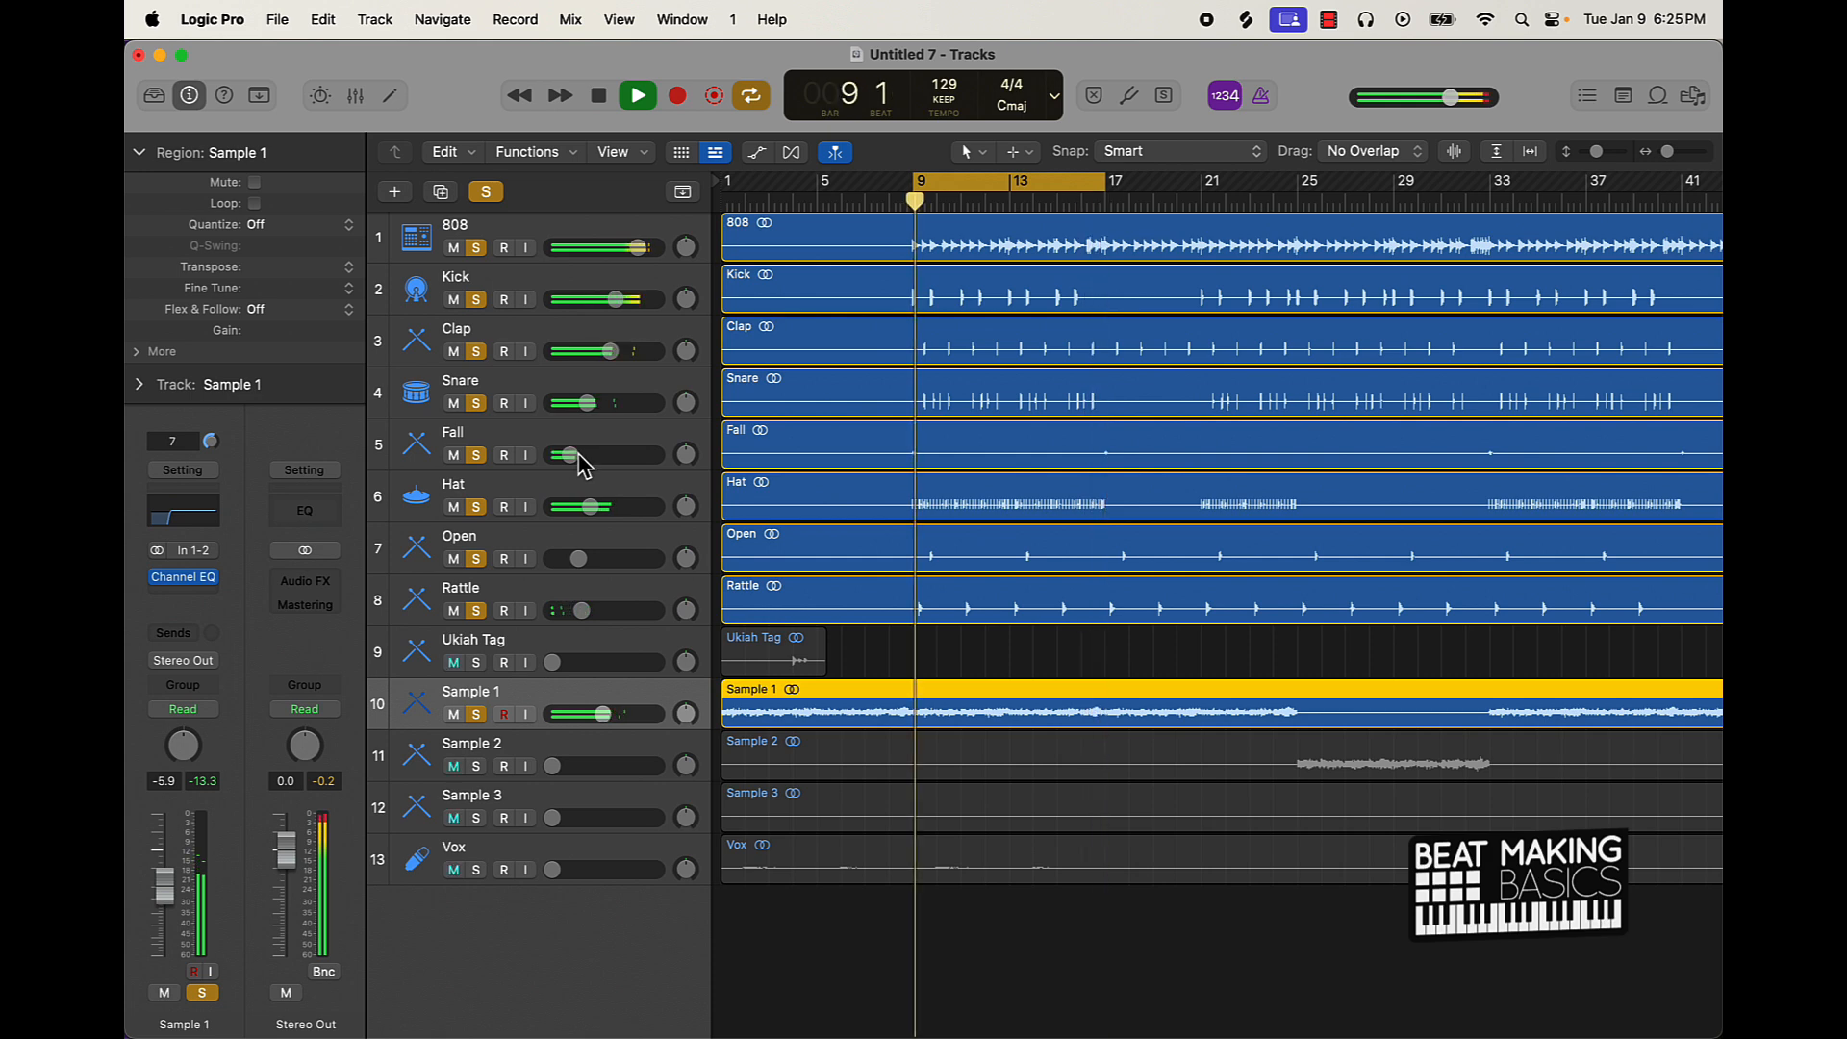
drag(577, 459, 585, 459)
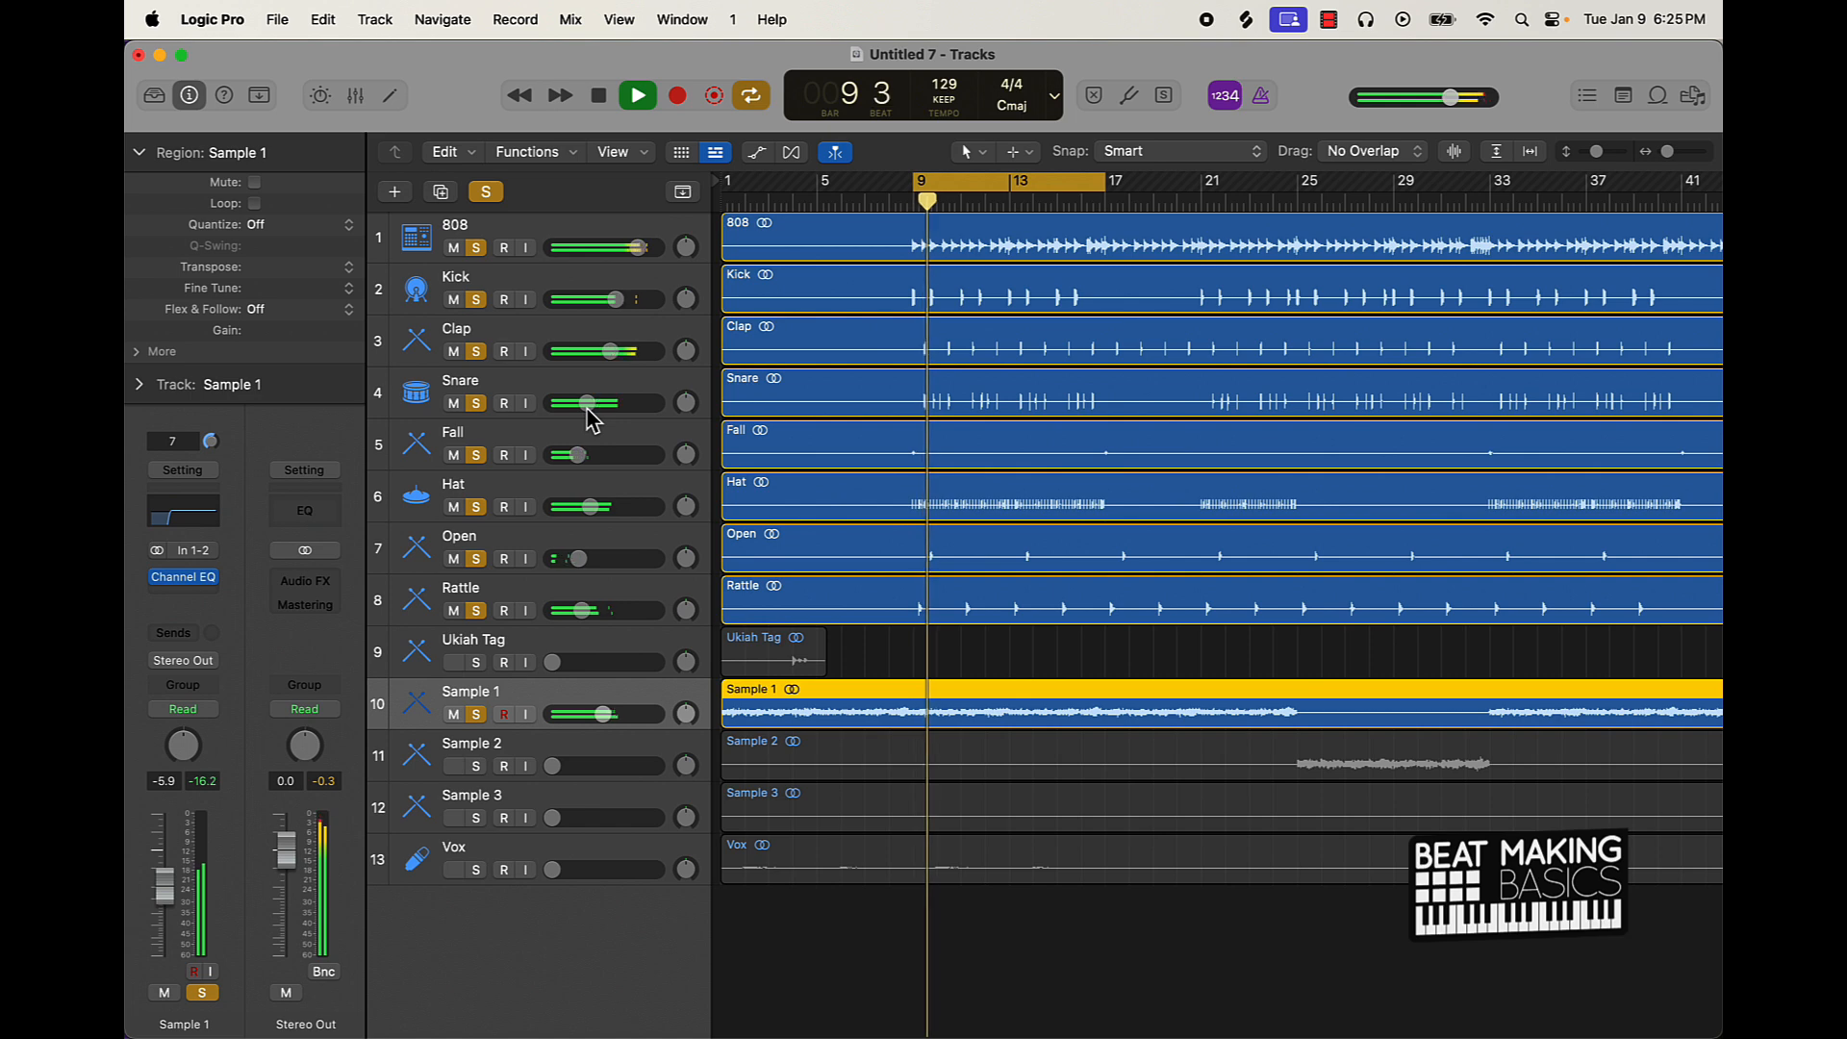
Step: Clear all track solos and raise the Vox volume to -2.5 dB during playback
key(space)
click(489, 193)
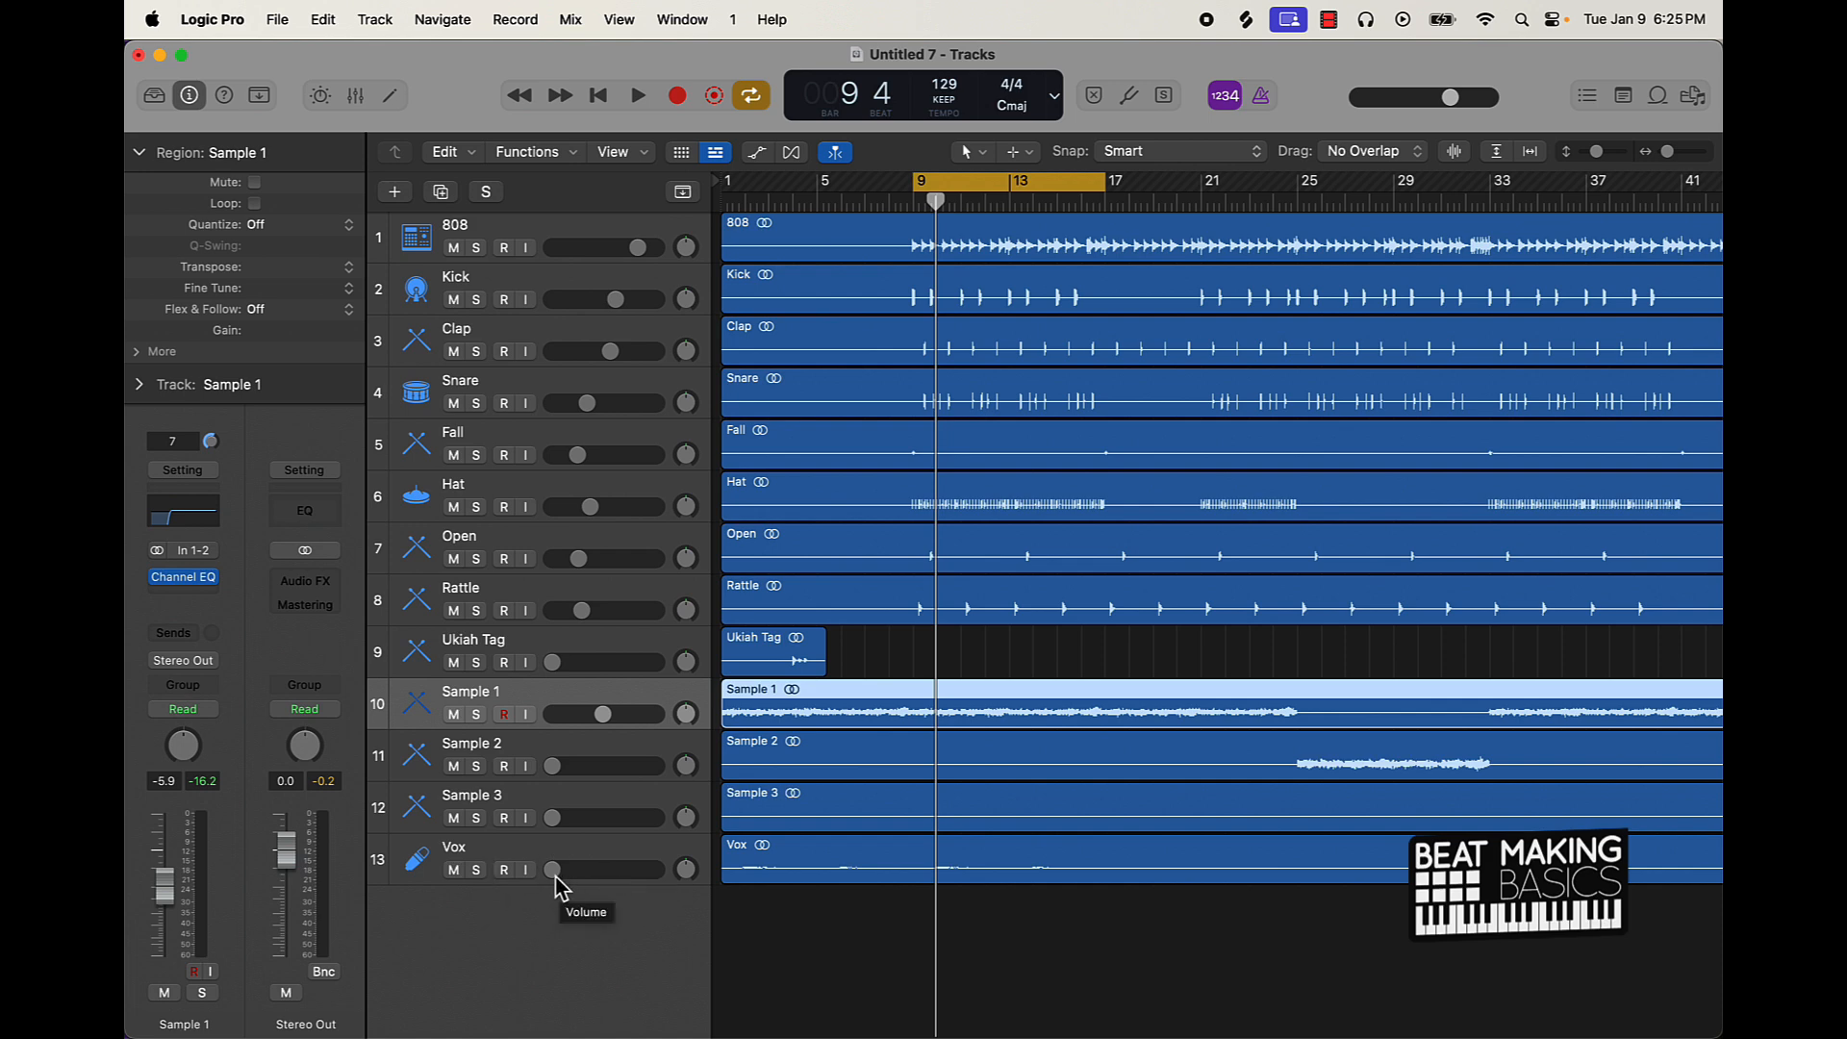
key(space)
drag(555, 870, 617, 869)
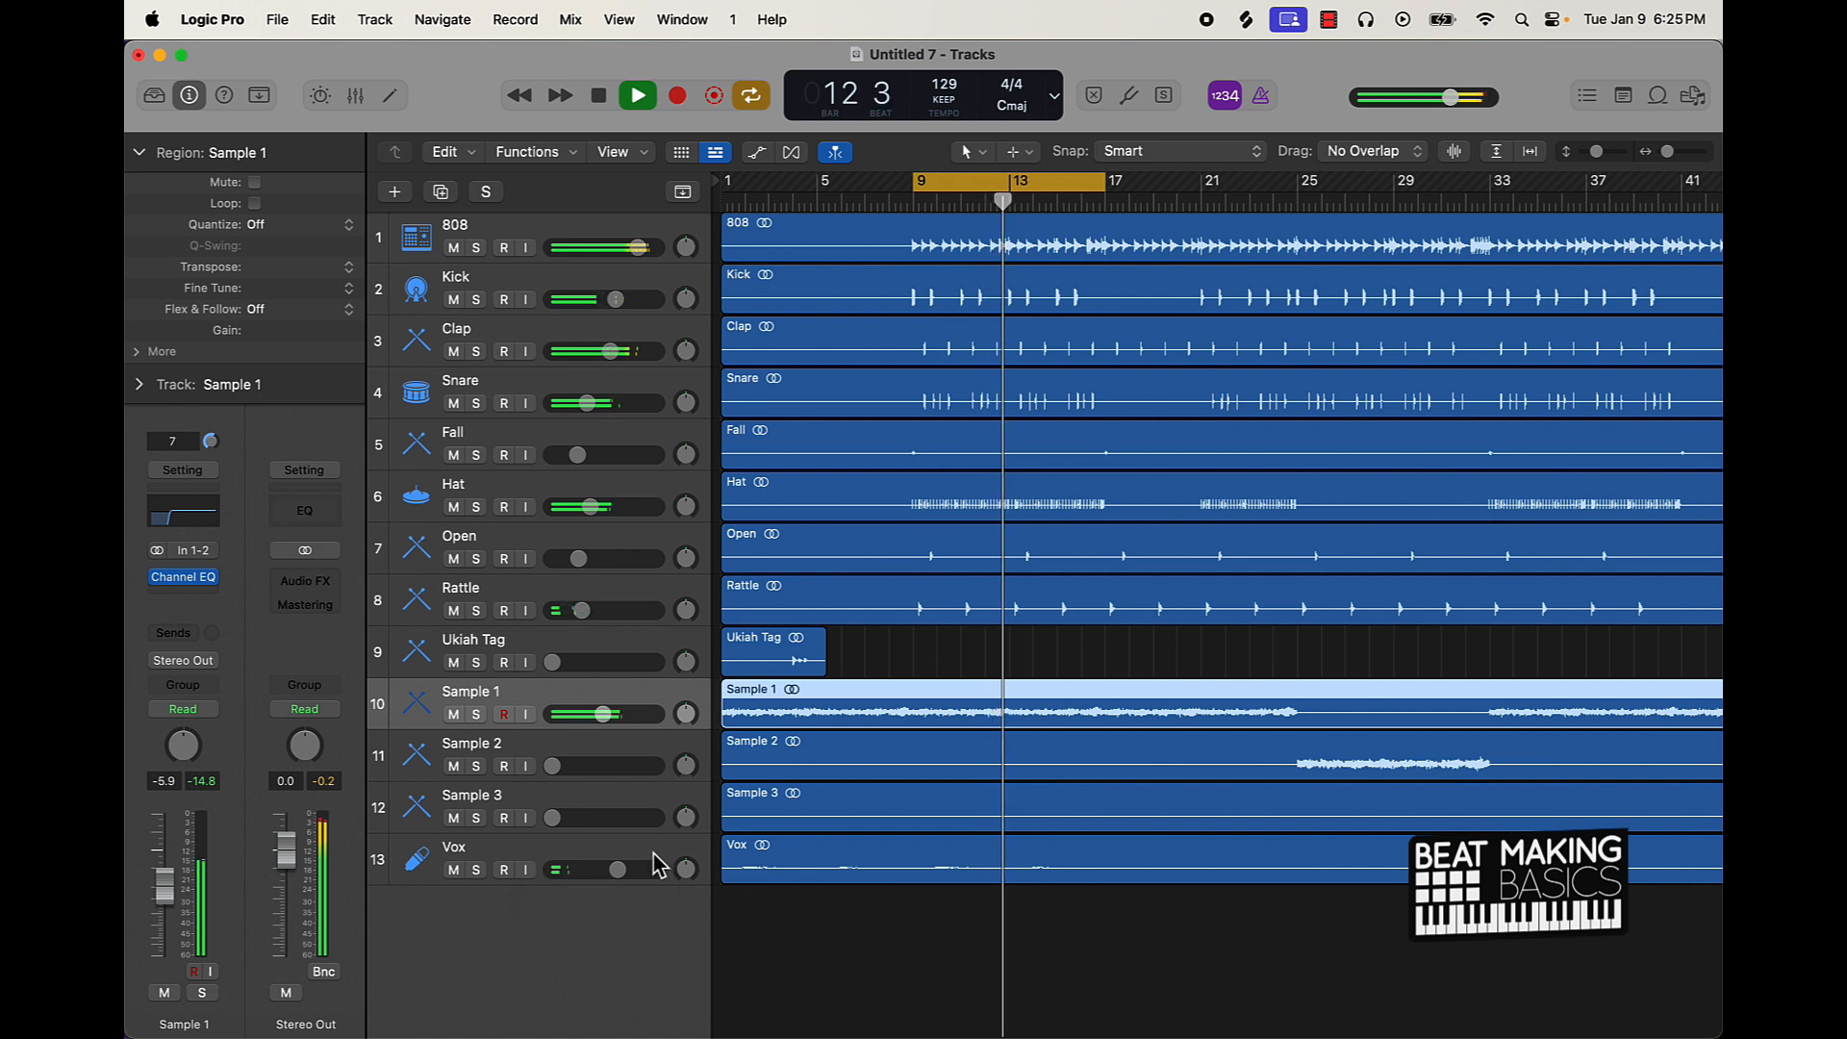
Step: Add a Channel EQ to the Vox track with a 48 dB/oct low cut and raise its cutoff frequency during playback
click(377, 868)
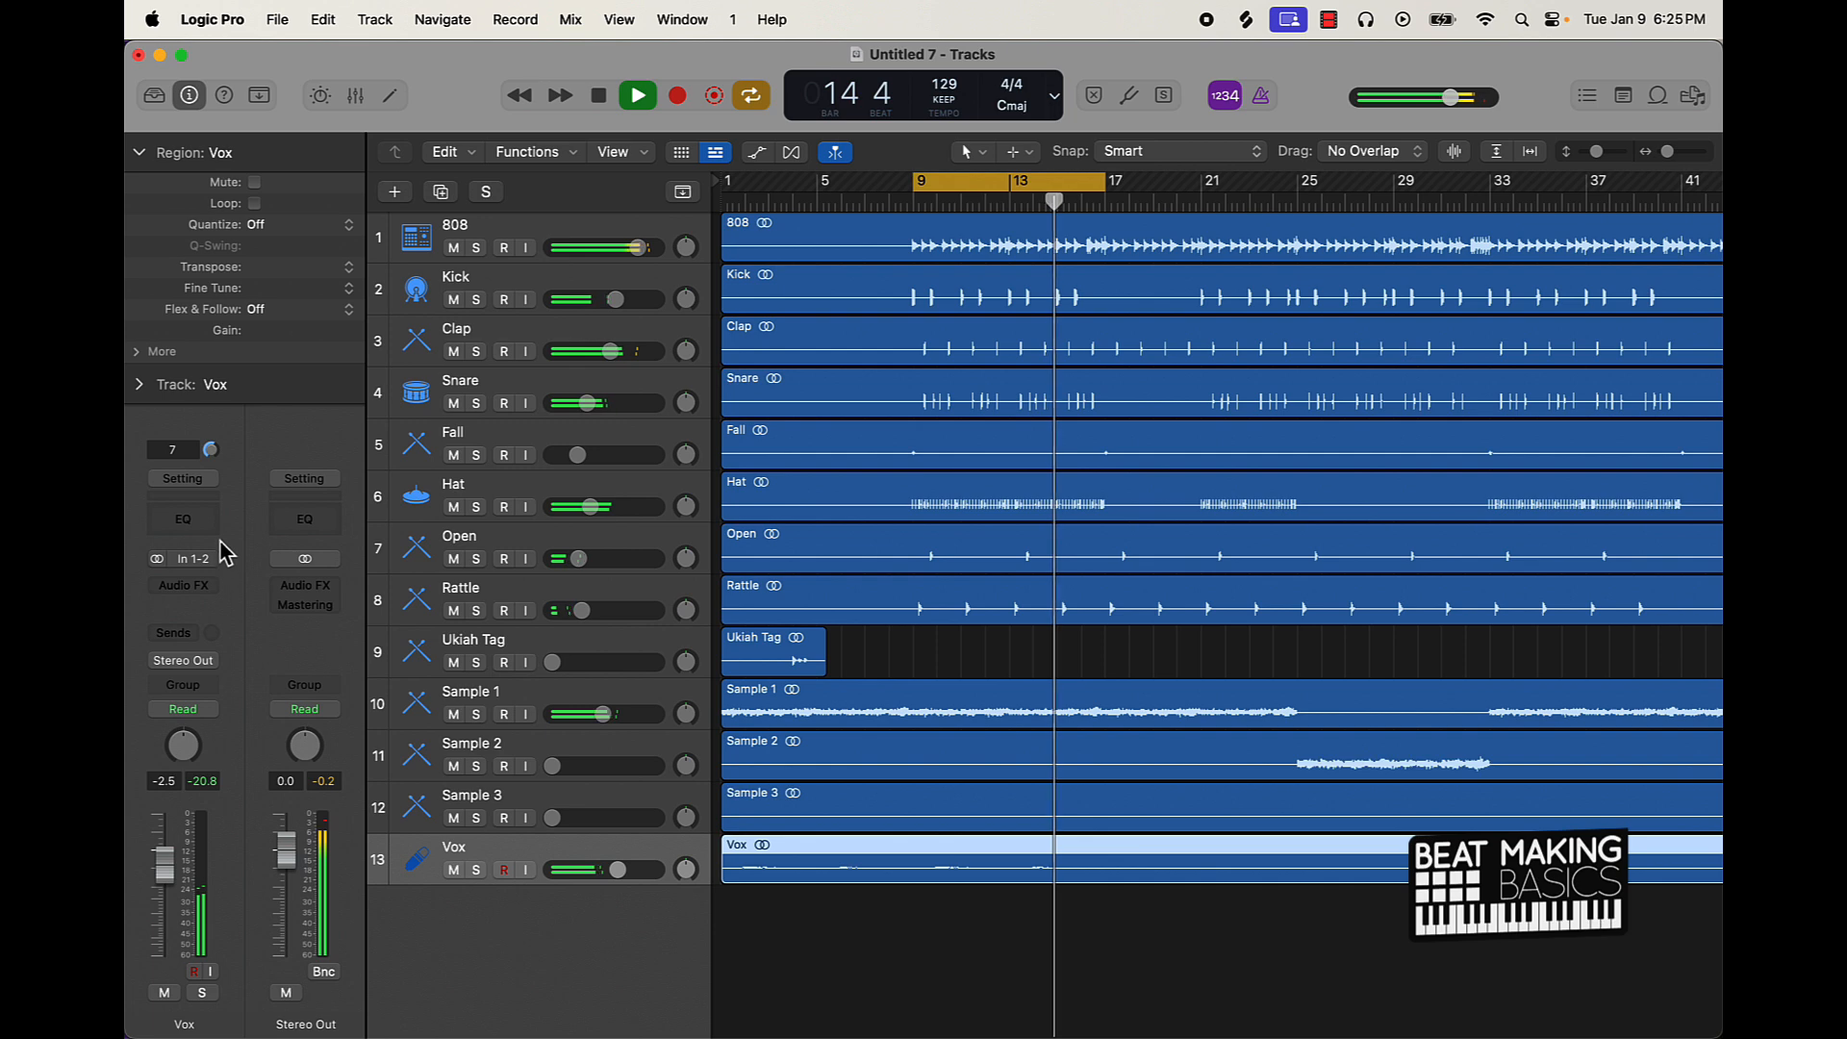
click(184, 521)
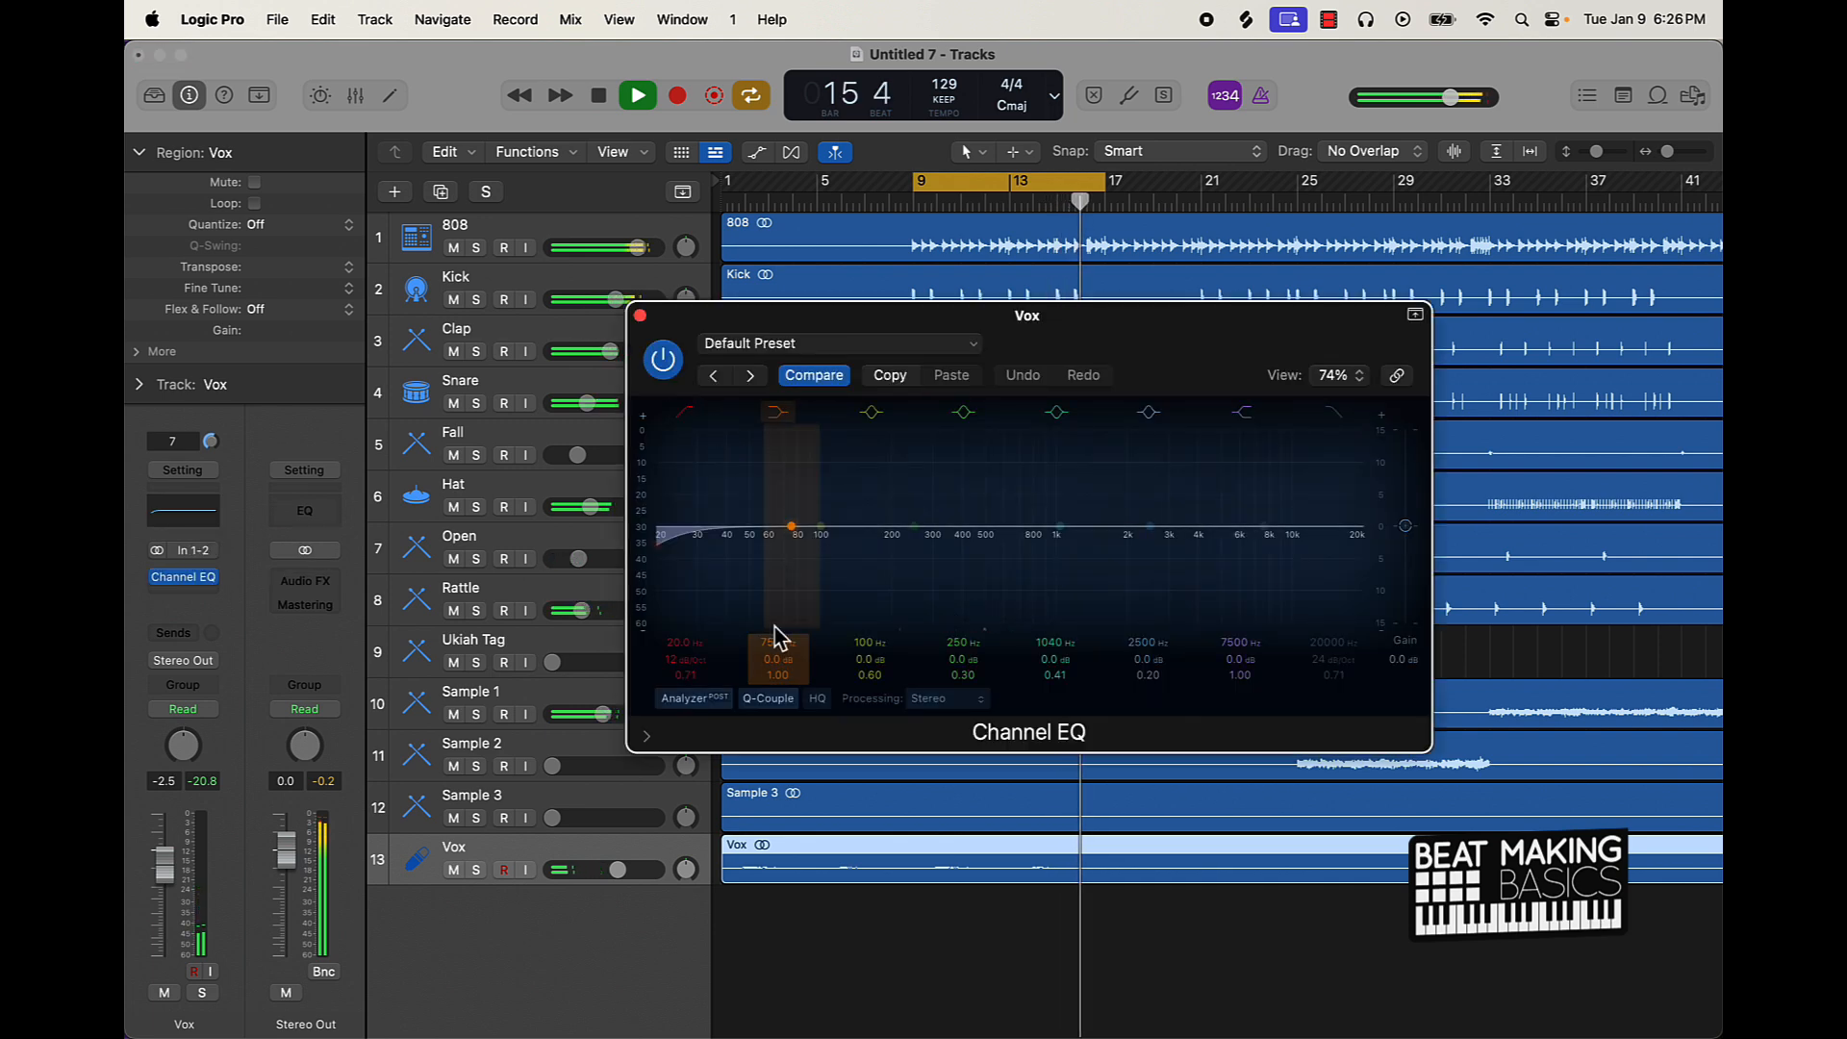
click(714, 655)
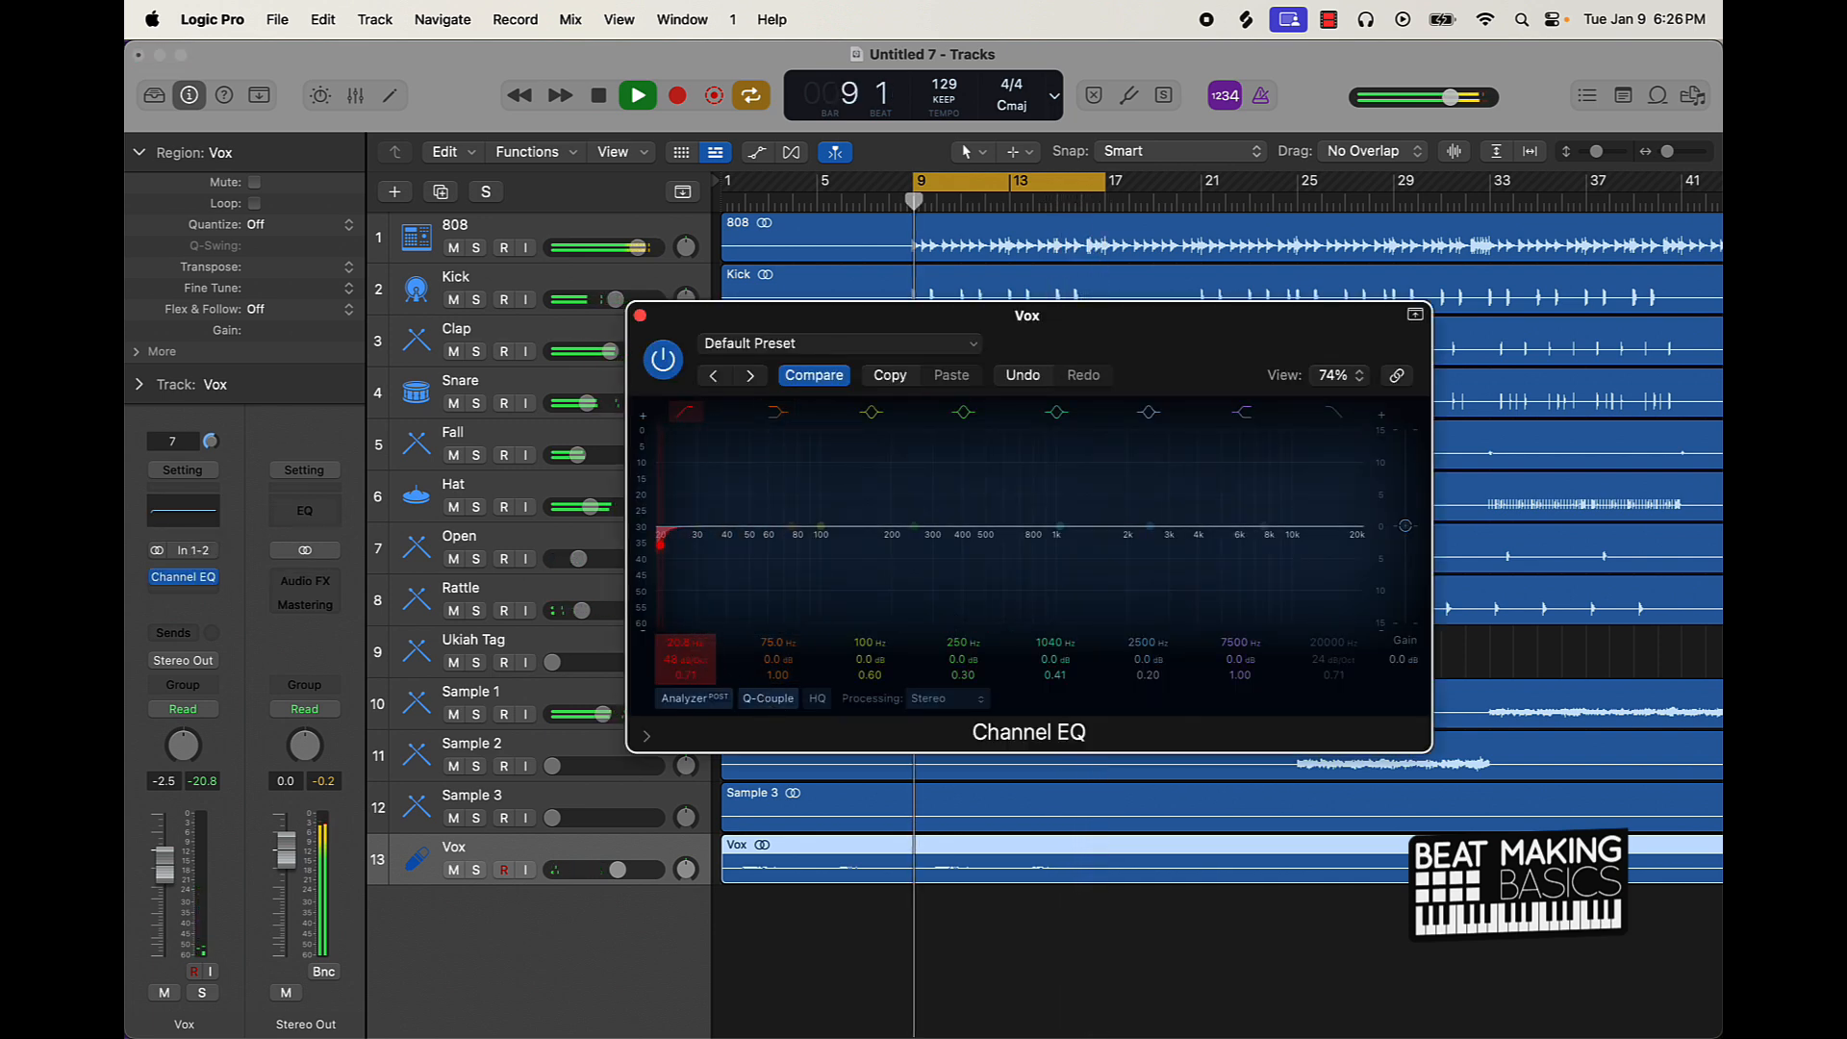
drag(691, 643, 692, 577)
mouse_move(687, 644)
mouse_down()
mouse_move(687, 615)
mouse_move(687, 665)
mouse_up()
click(640, 315)
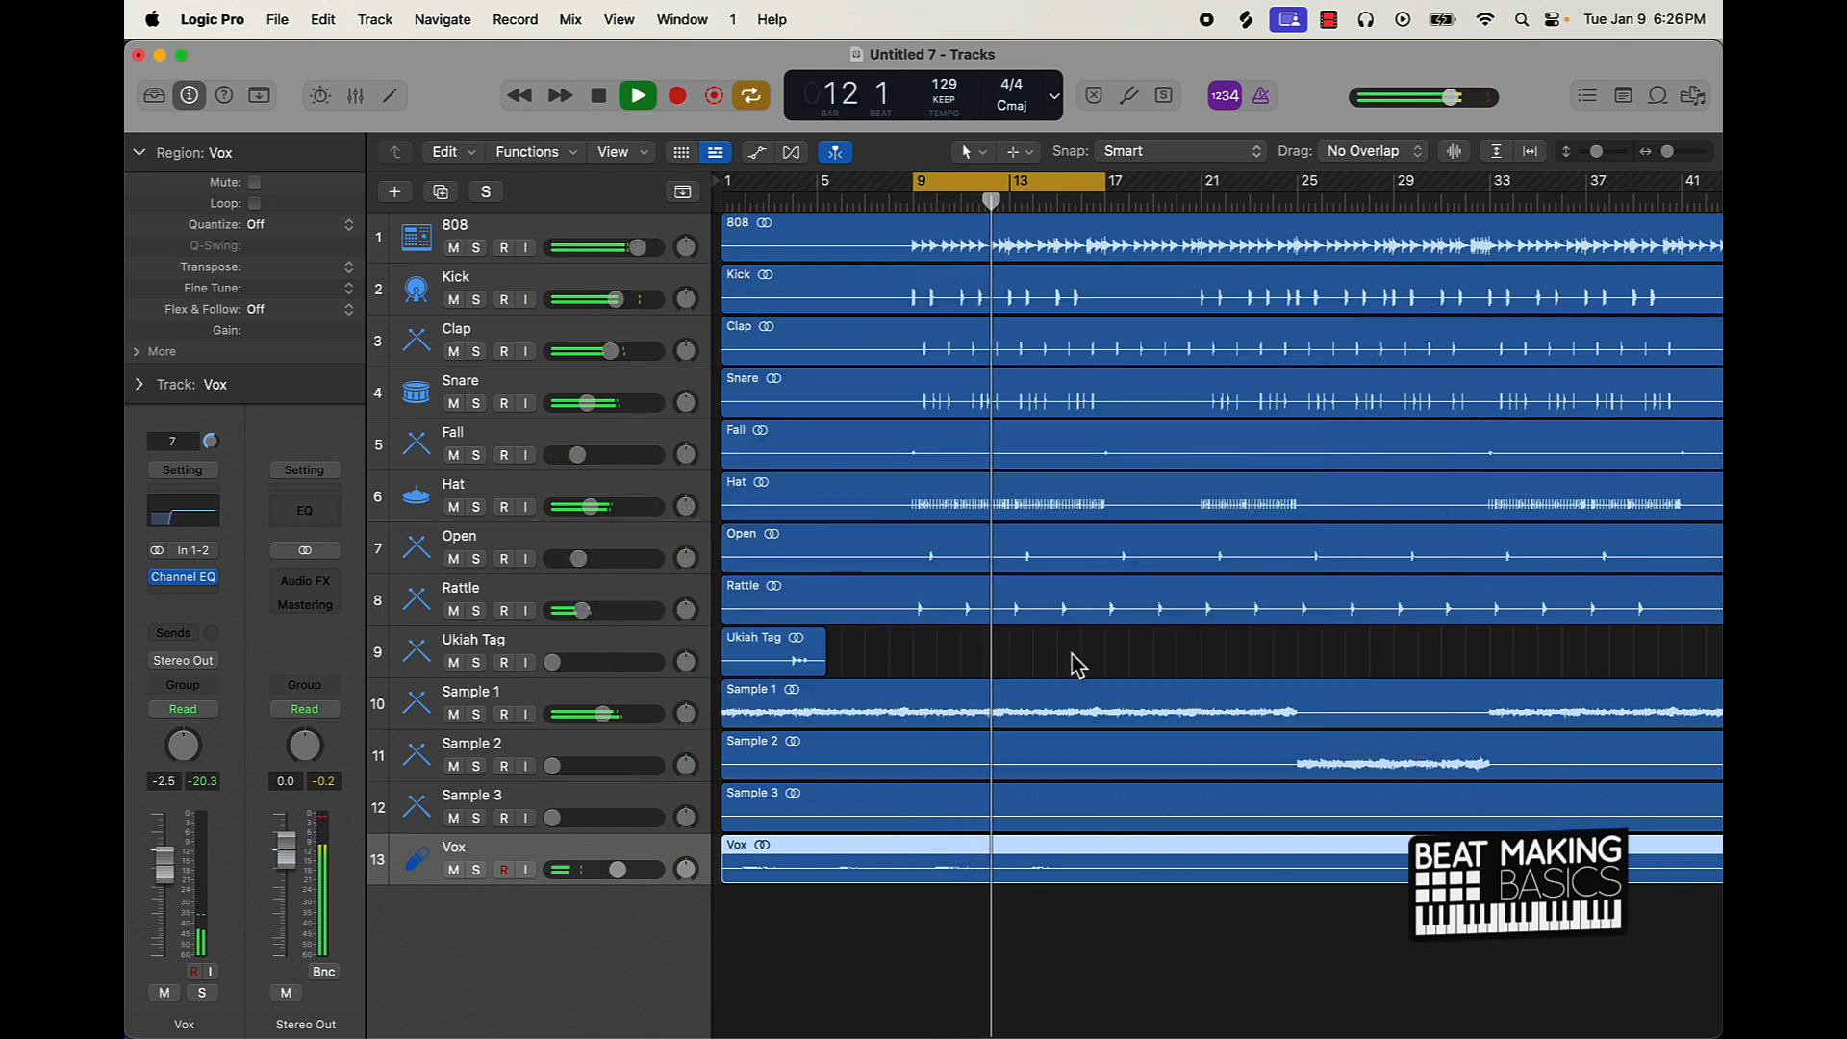
click(1078, 666)
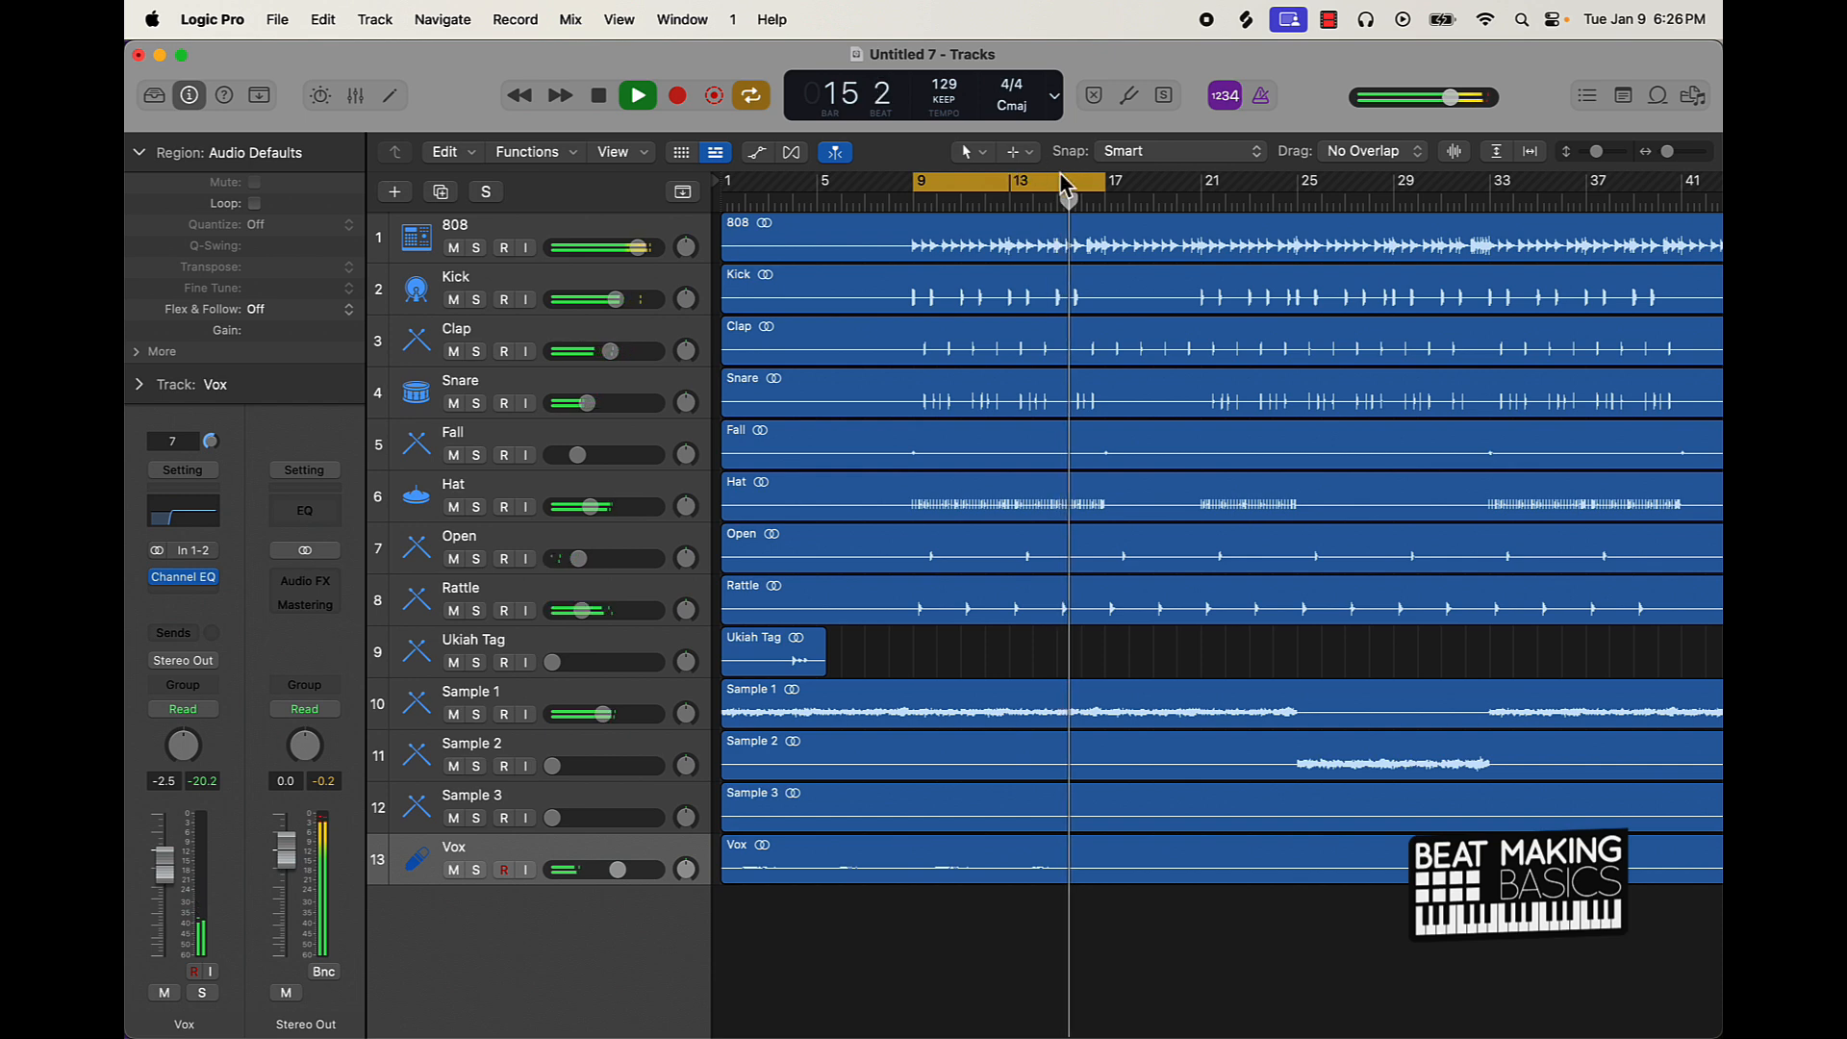
Step: Turn off loop playback and delete the Ukiah Tag track together with its region
click(1027, 181)
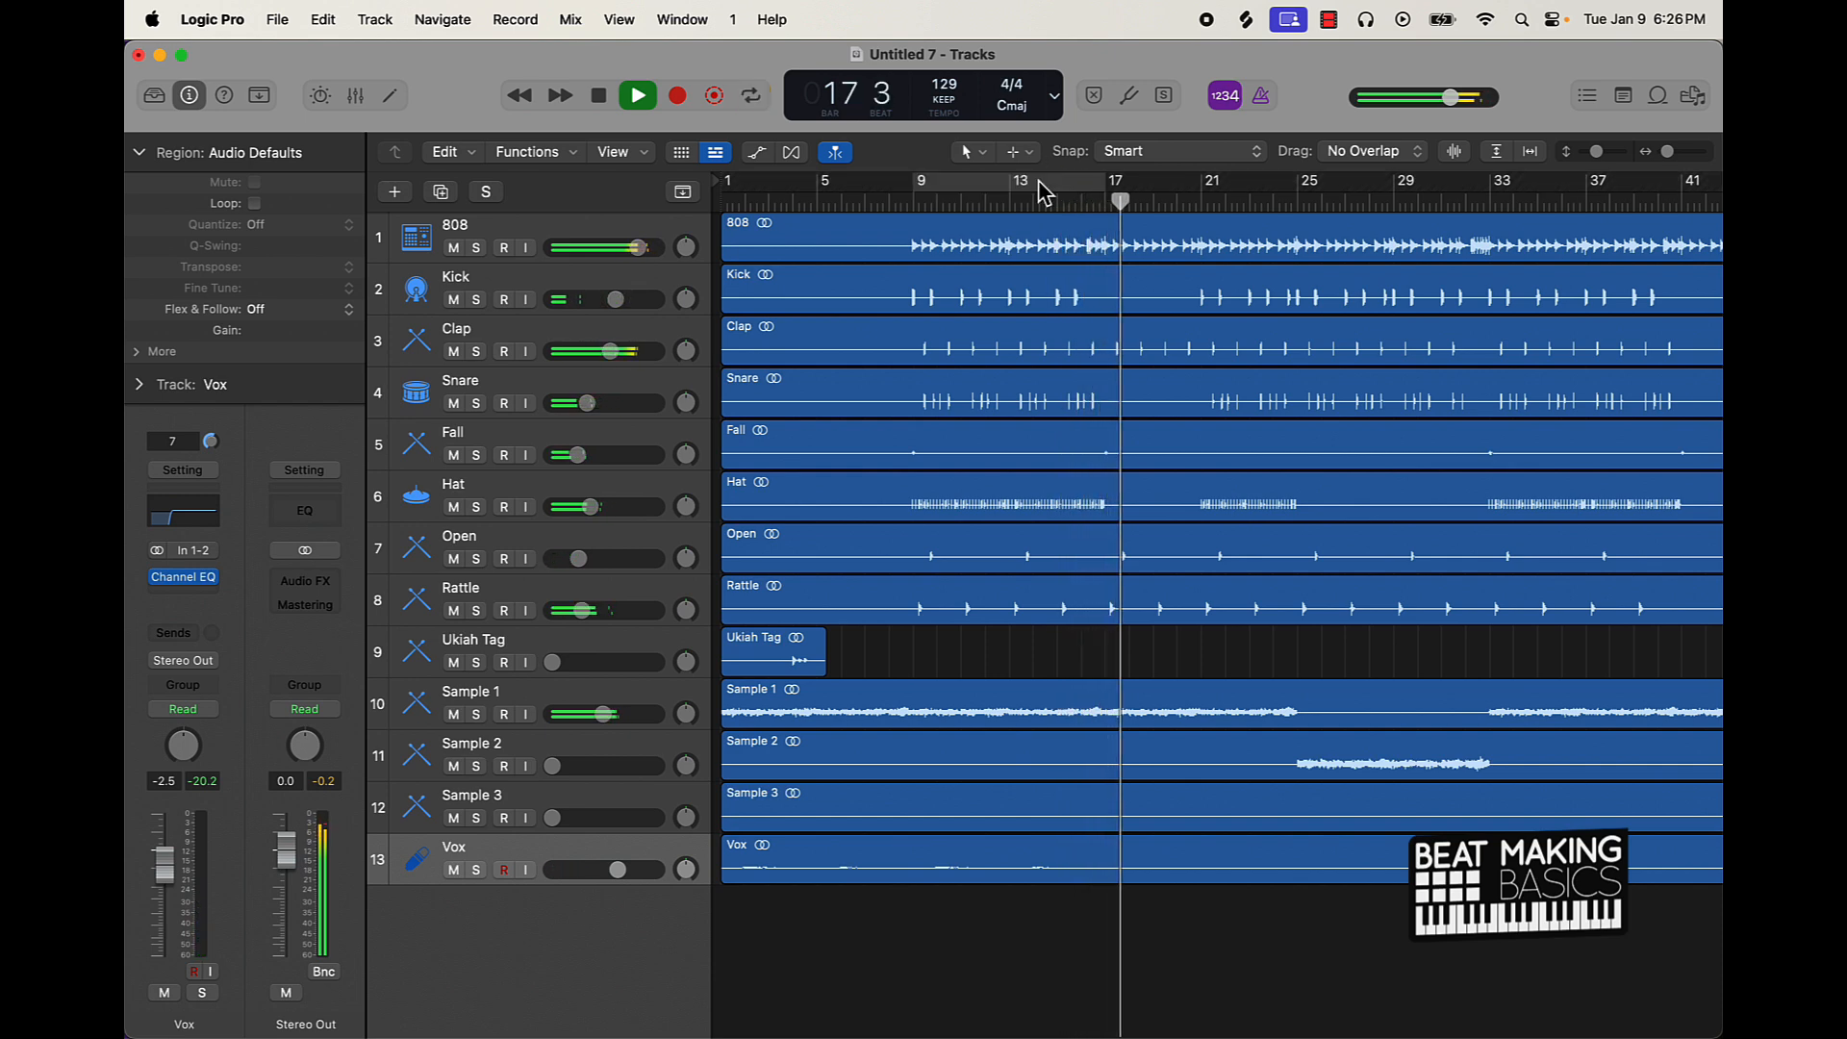
click(591, 646)
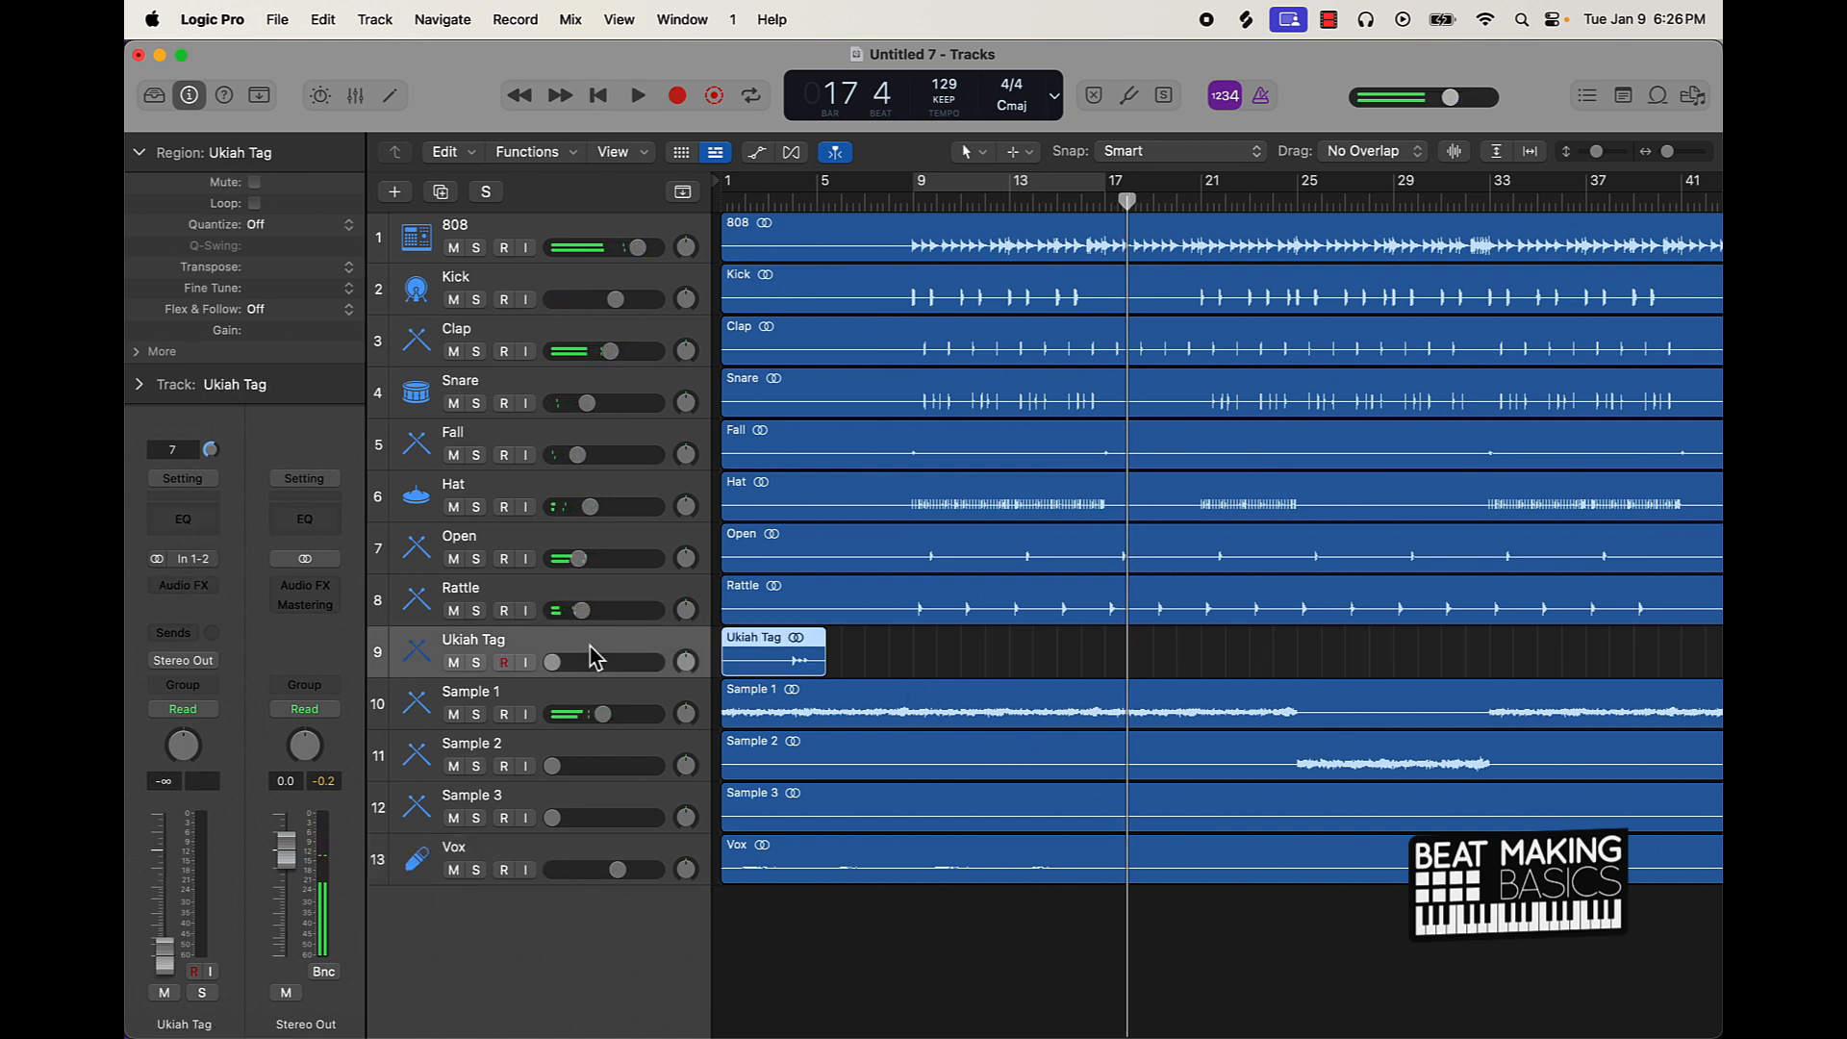
key(BackSpace)
key(BackSpace)
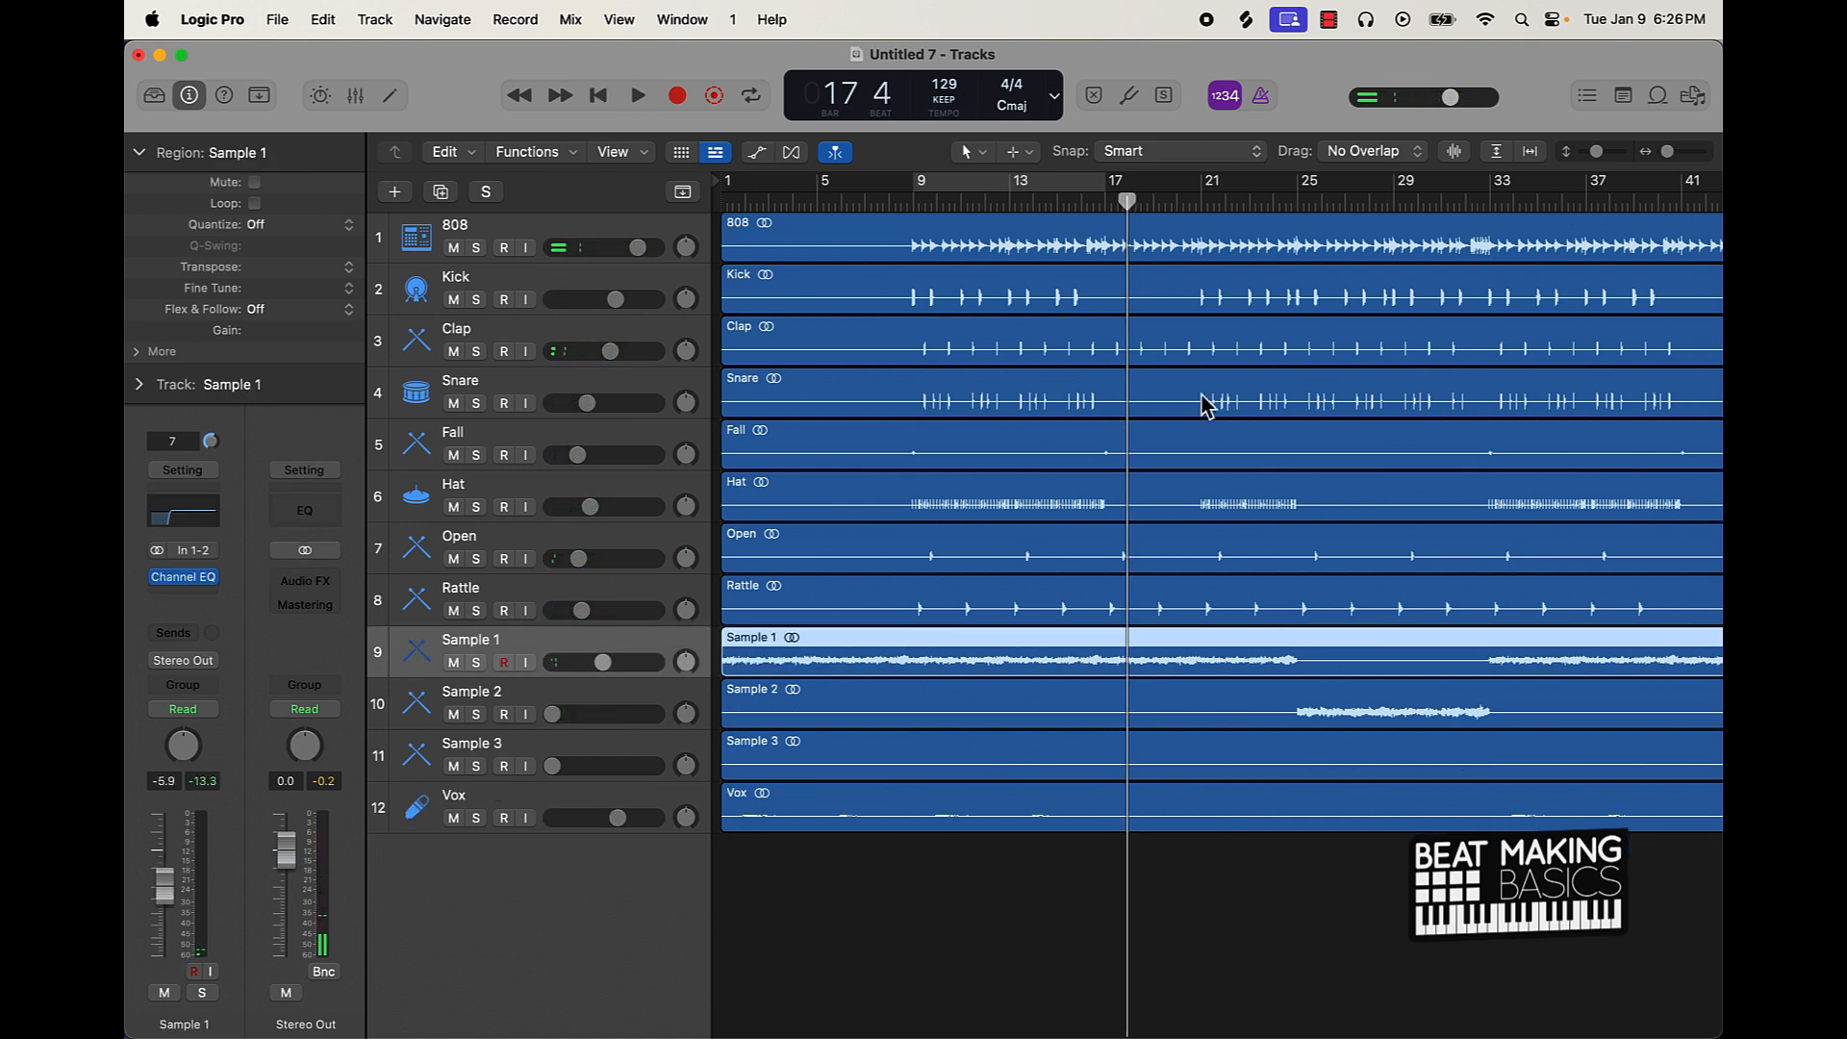
Step: Loop bars 25 to 33 and raise the Sample 2 volume to about -6 dB during playback
click(1006, 186)
drag(979, 189, 1366, 189)
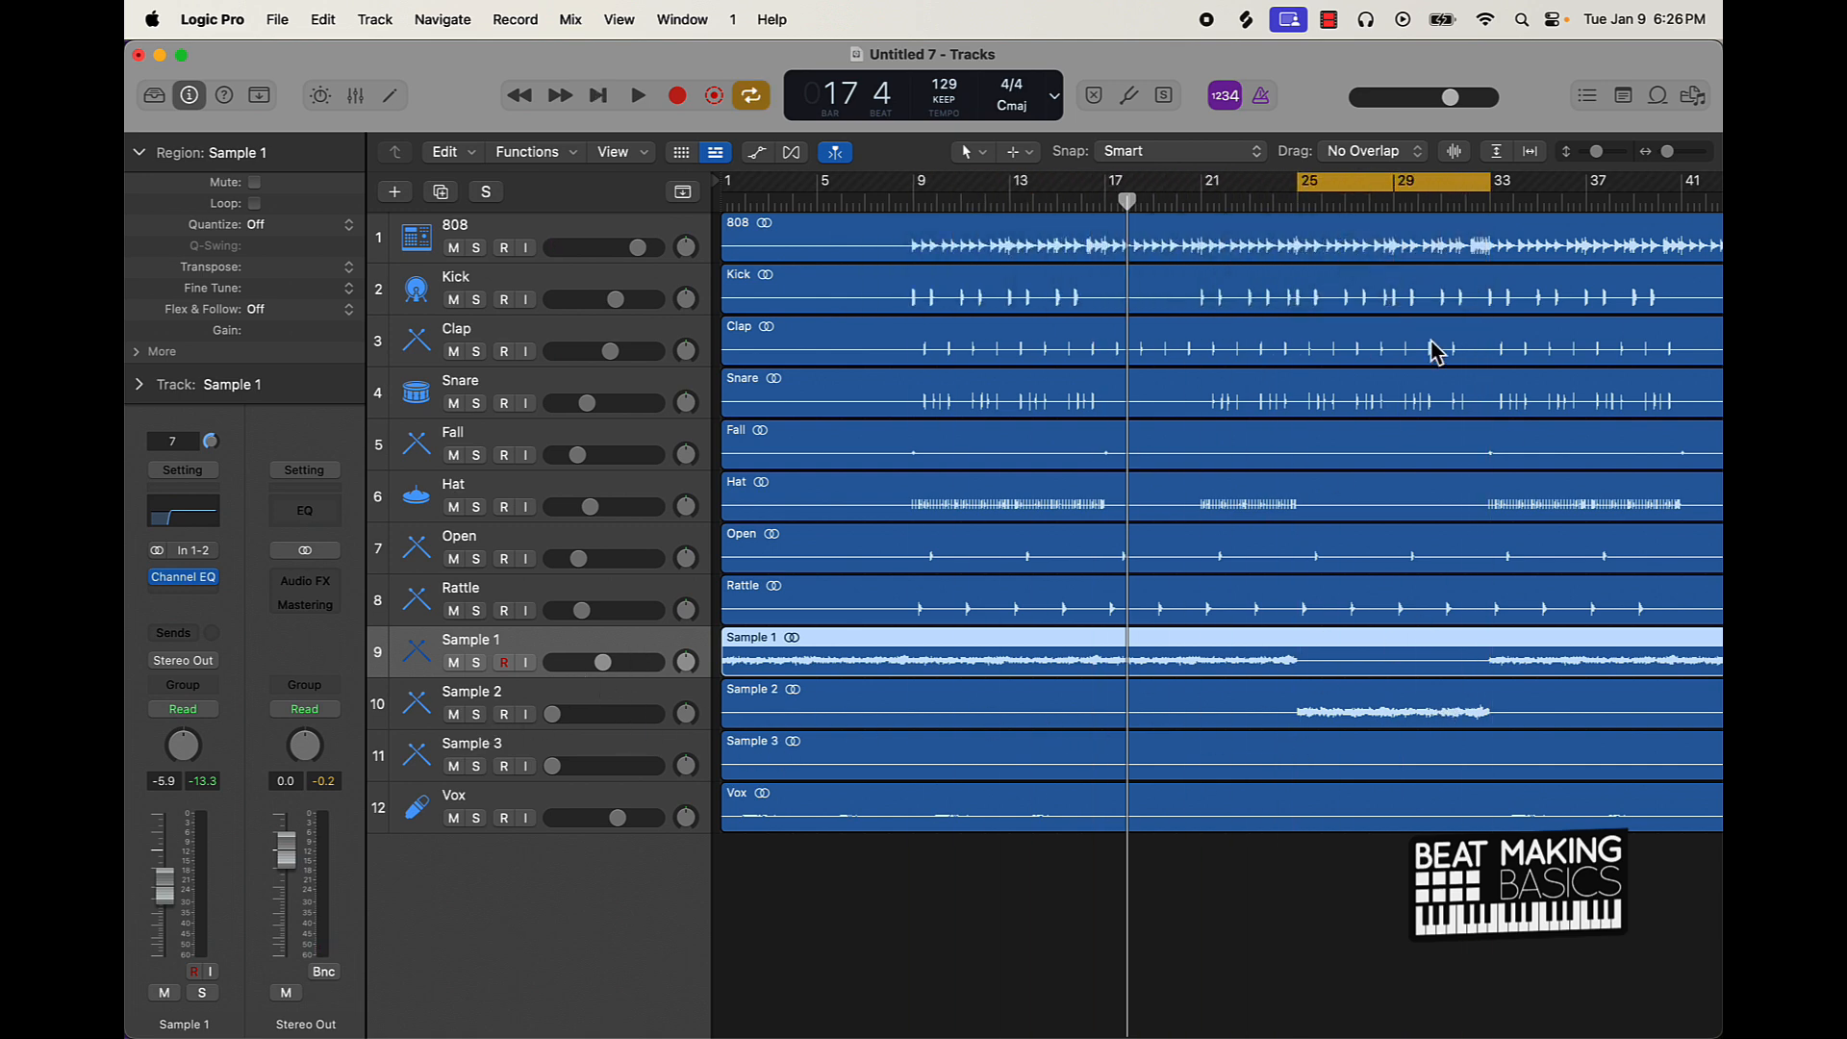
scroll(1166, 728, right, 6)
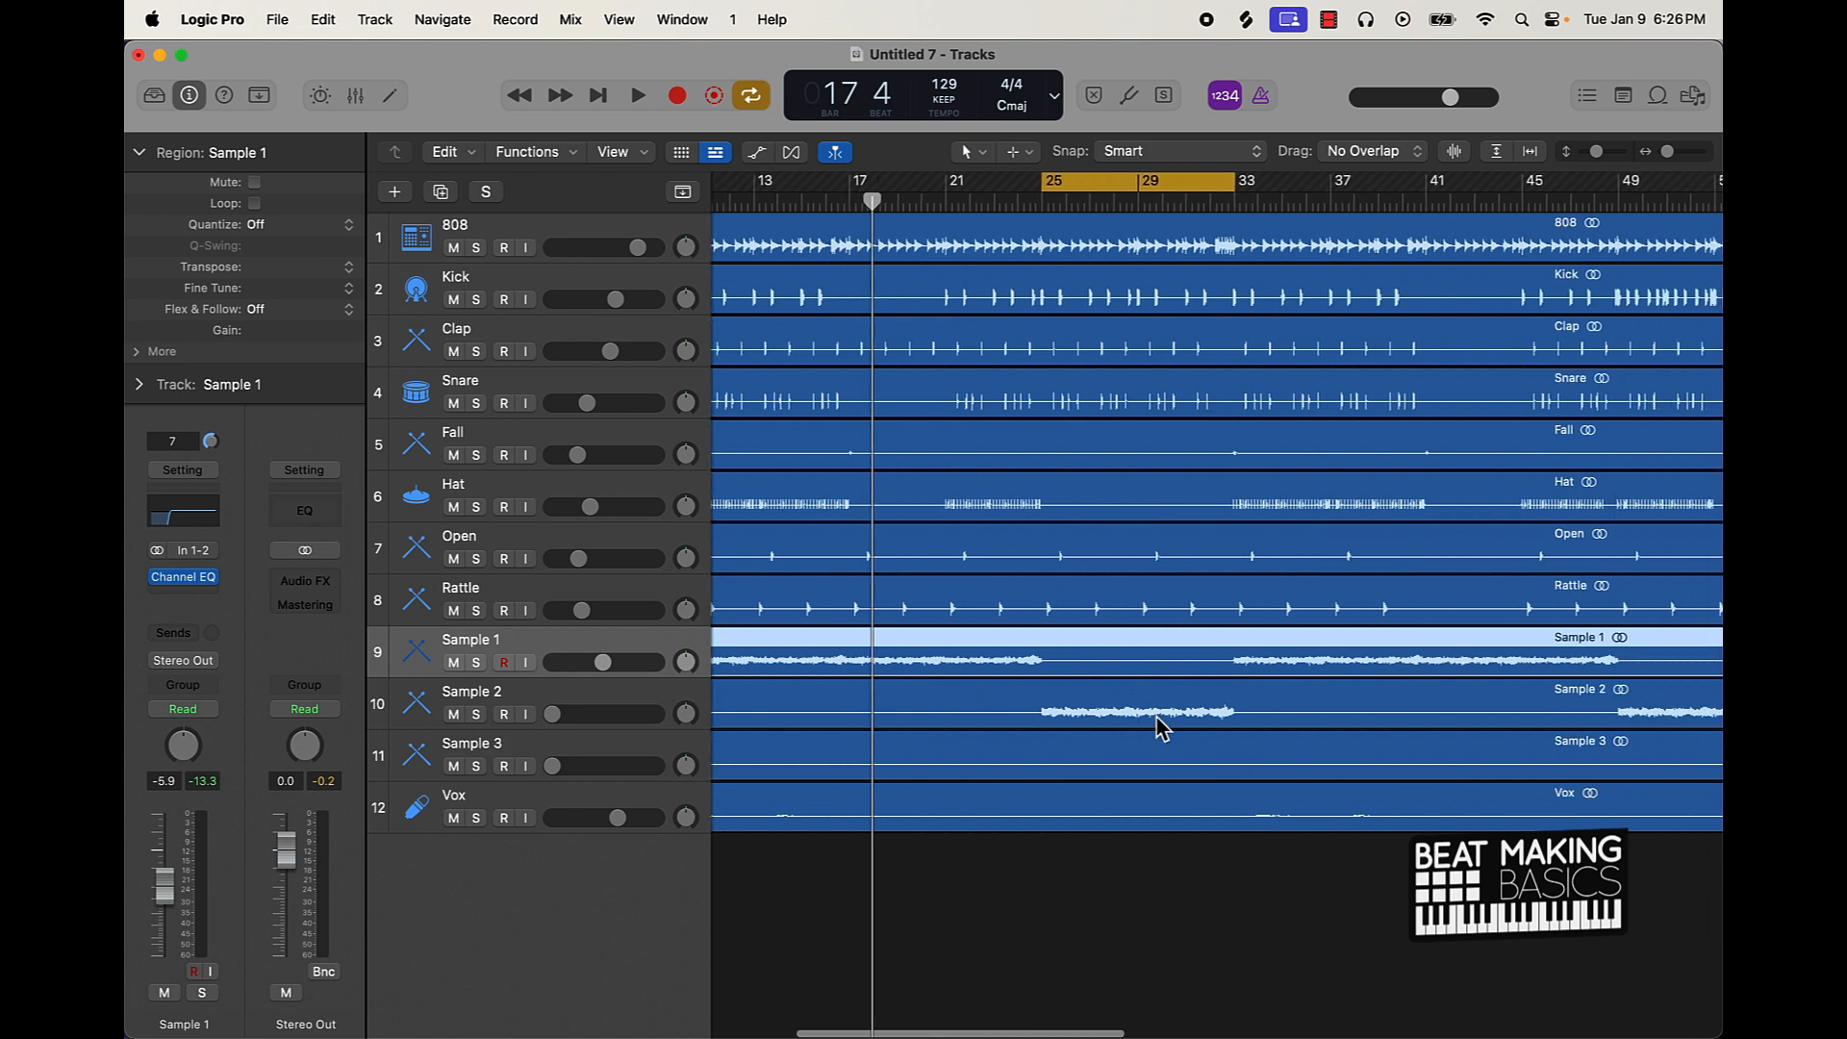
drag(553, 714, 552, 714)
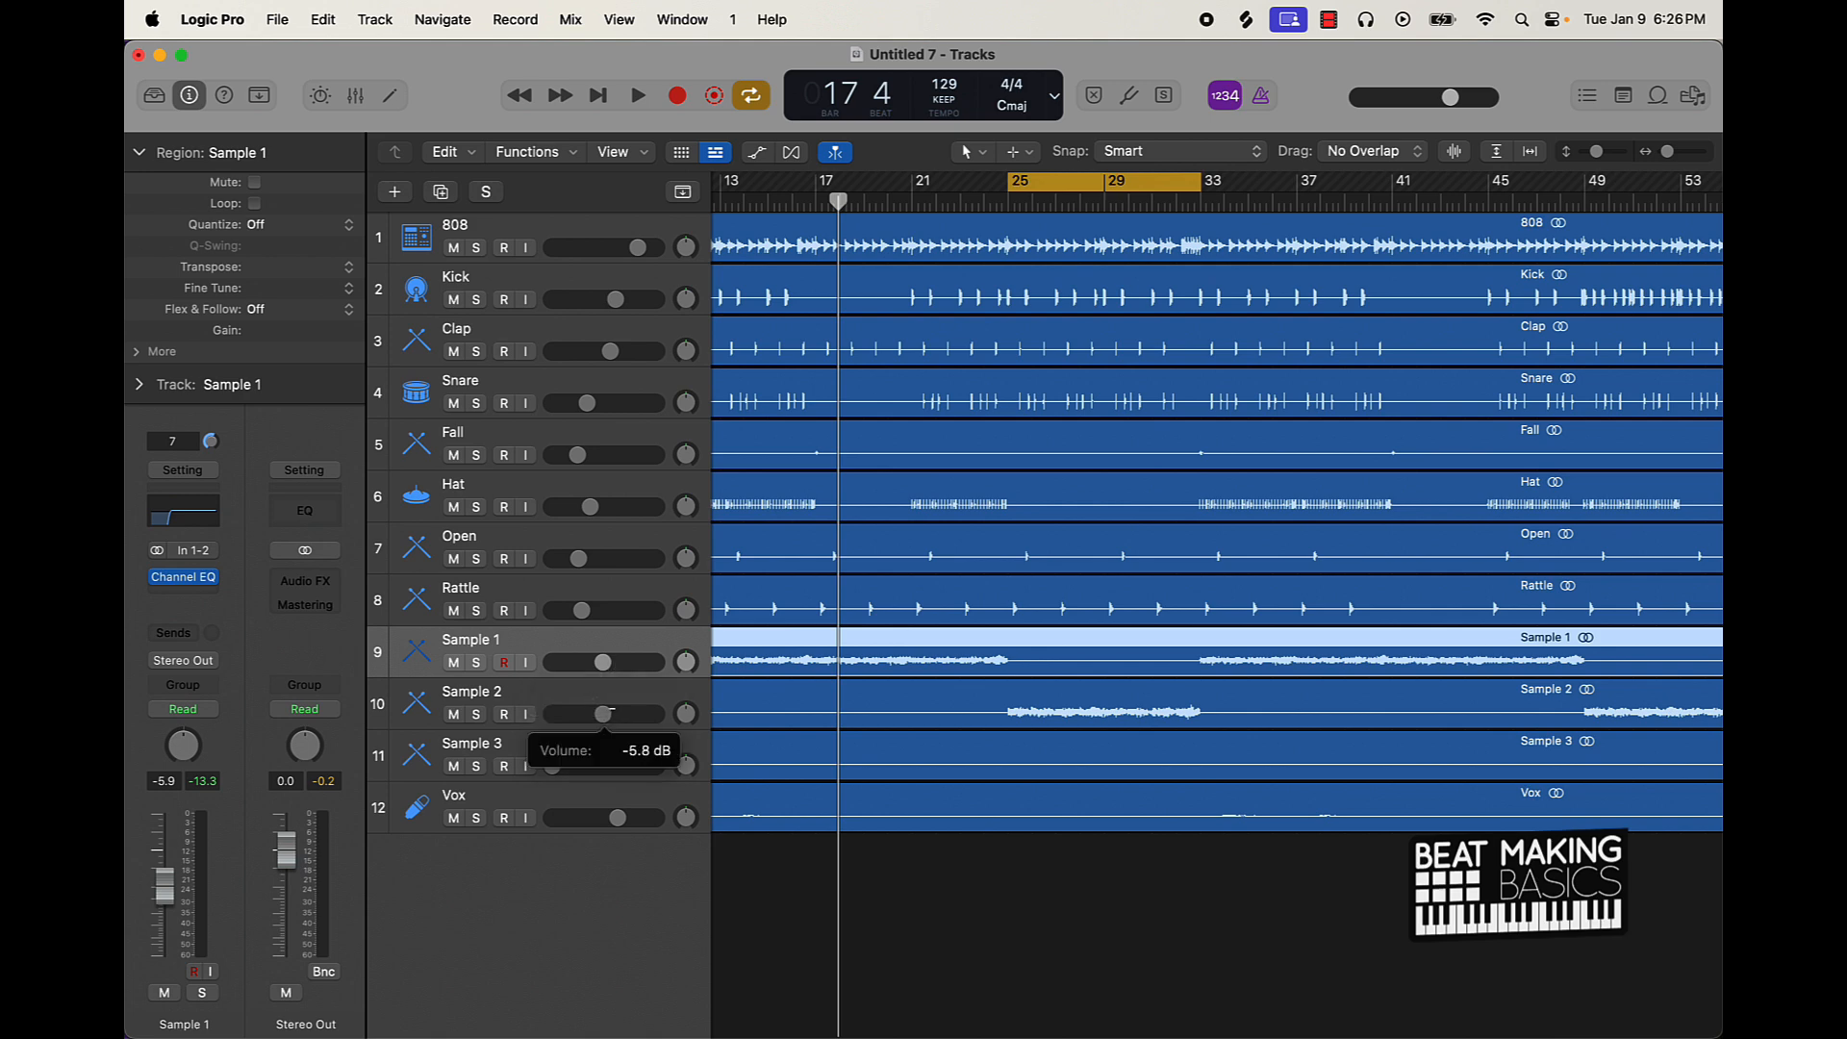
key(space)
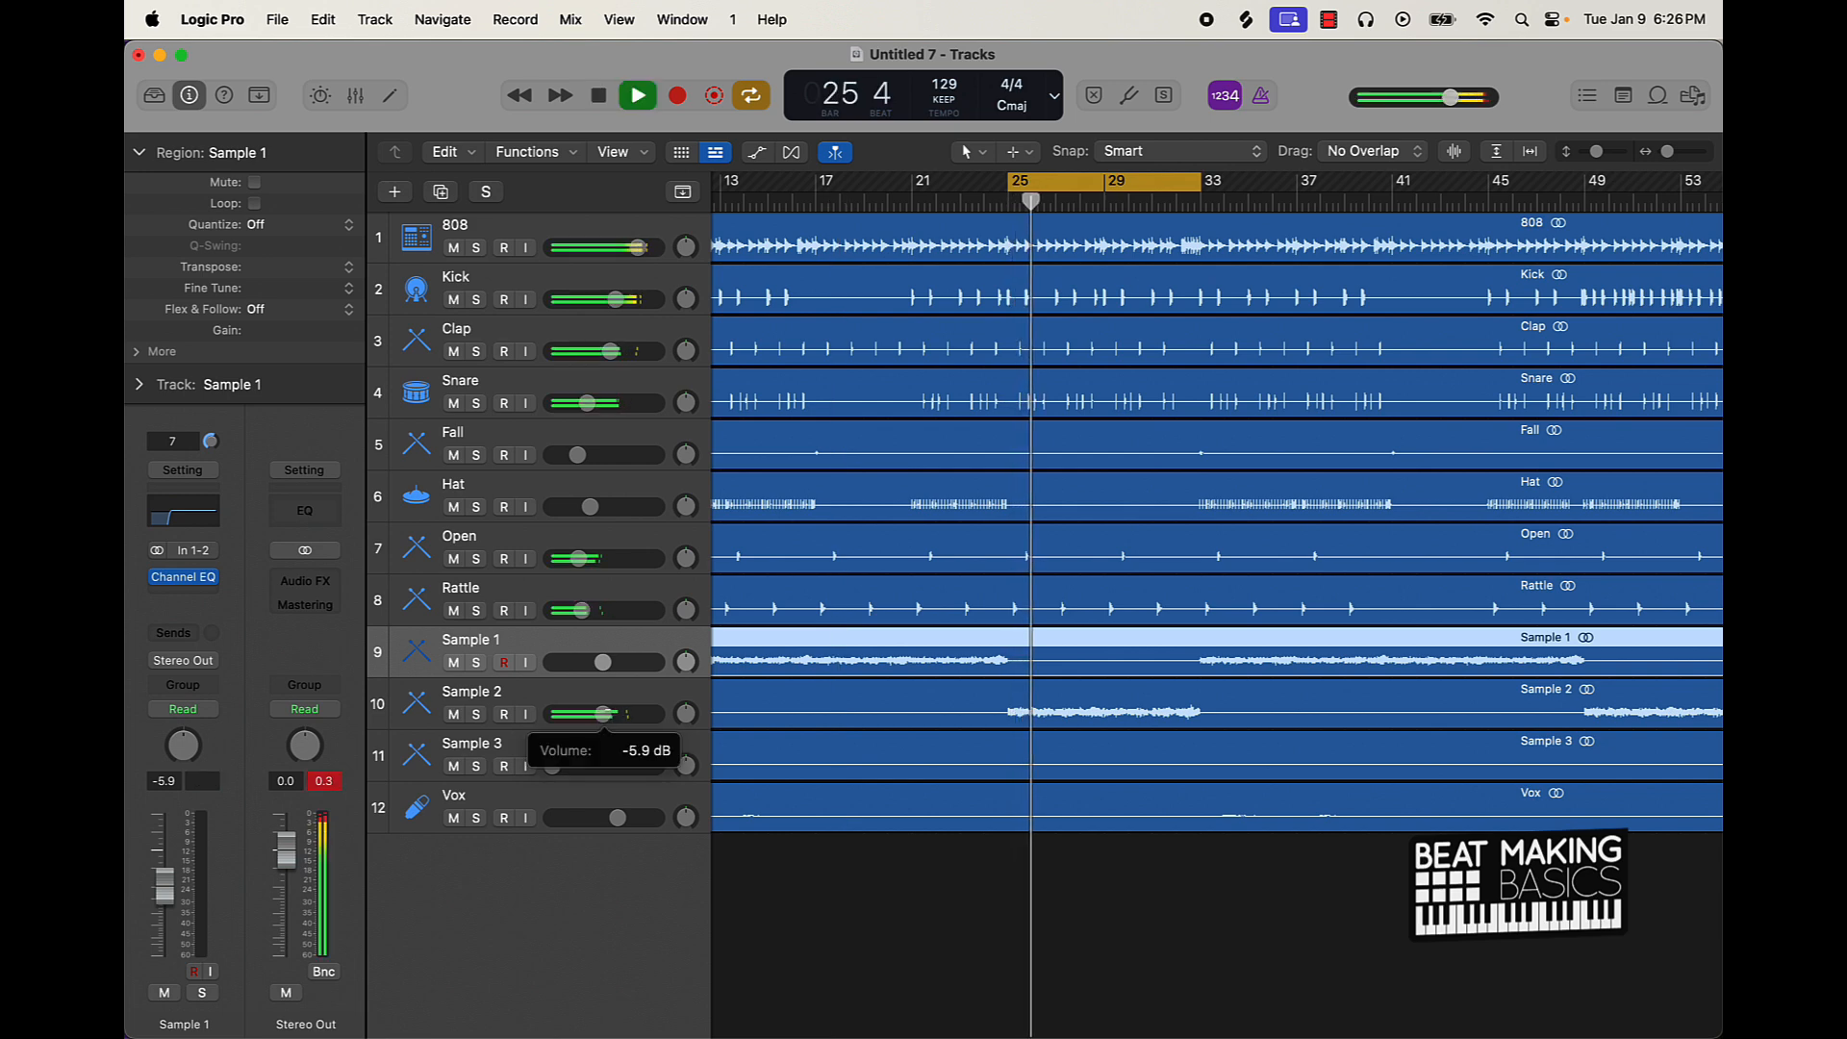
Step: Add a Channel EQ to Sample 2 with a 48 dB/oct low cut just below 200 Hz and trim its volume to -6.4 dB
click(590, 702)
click(193, 525)
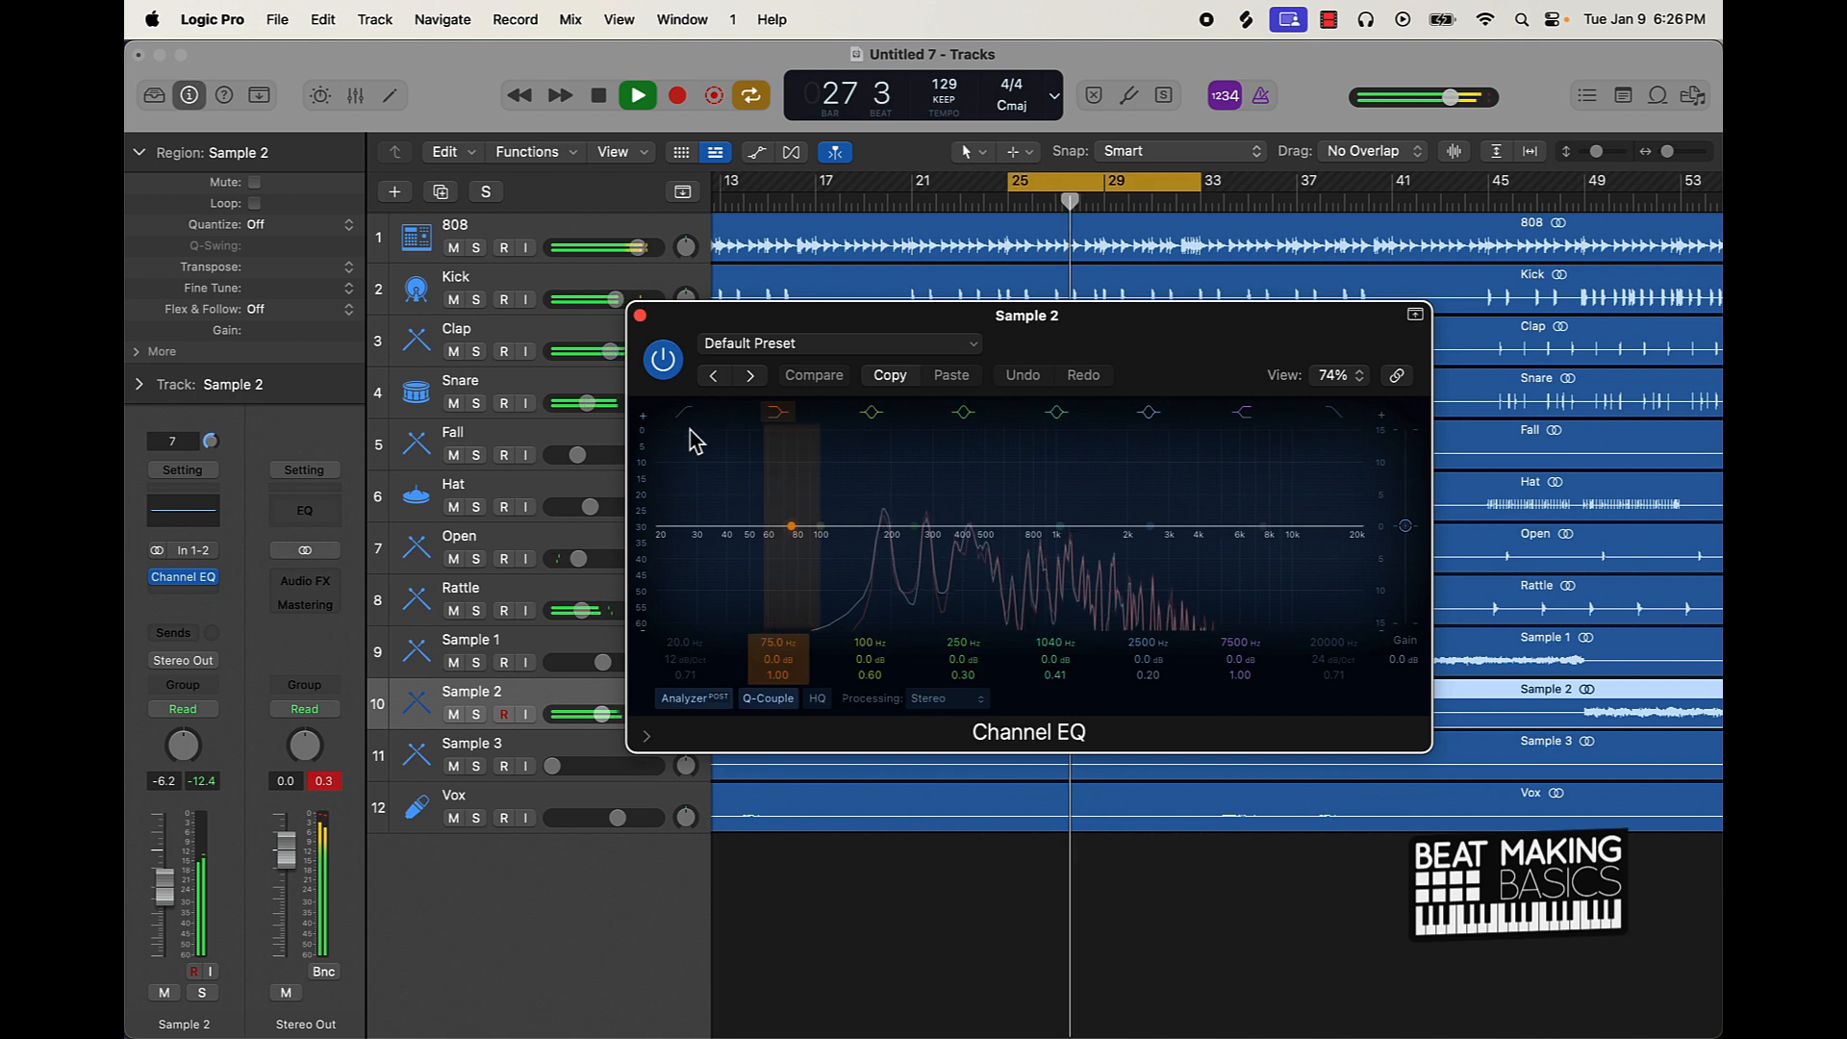
drag(708, 663, 689, 539)
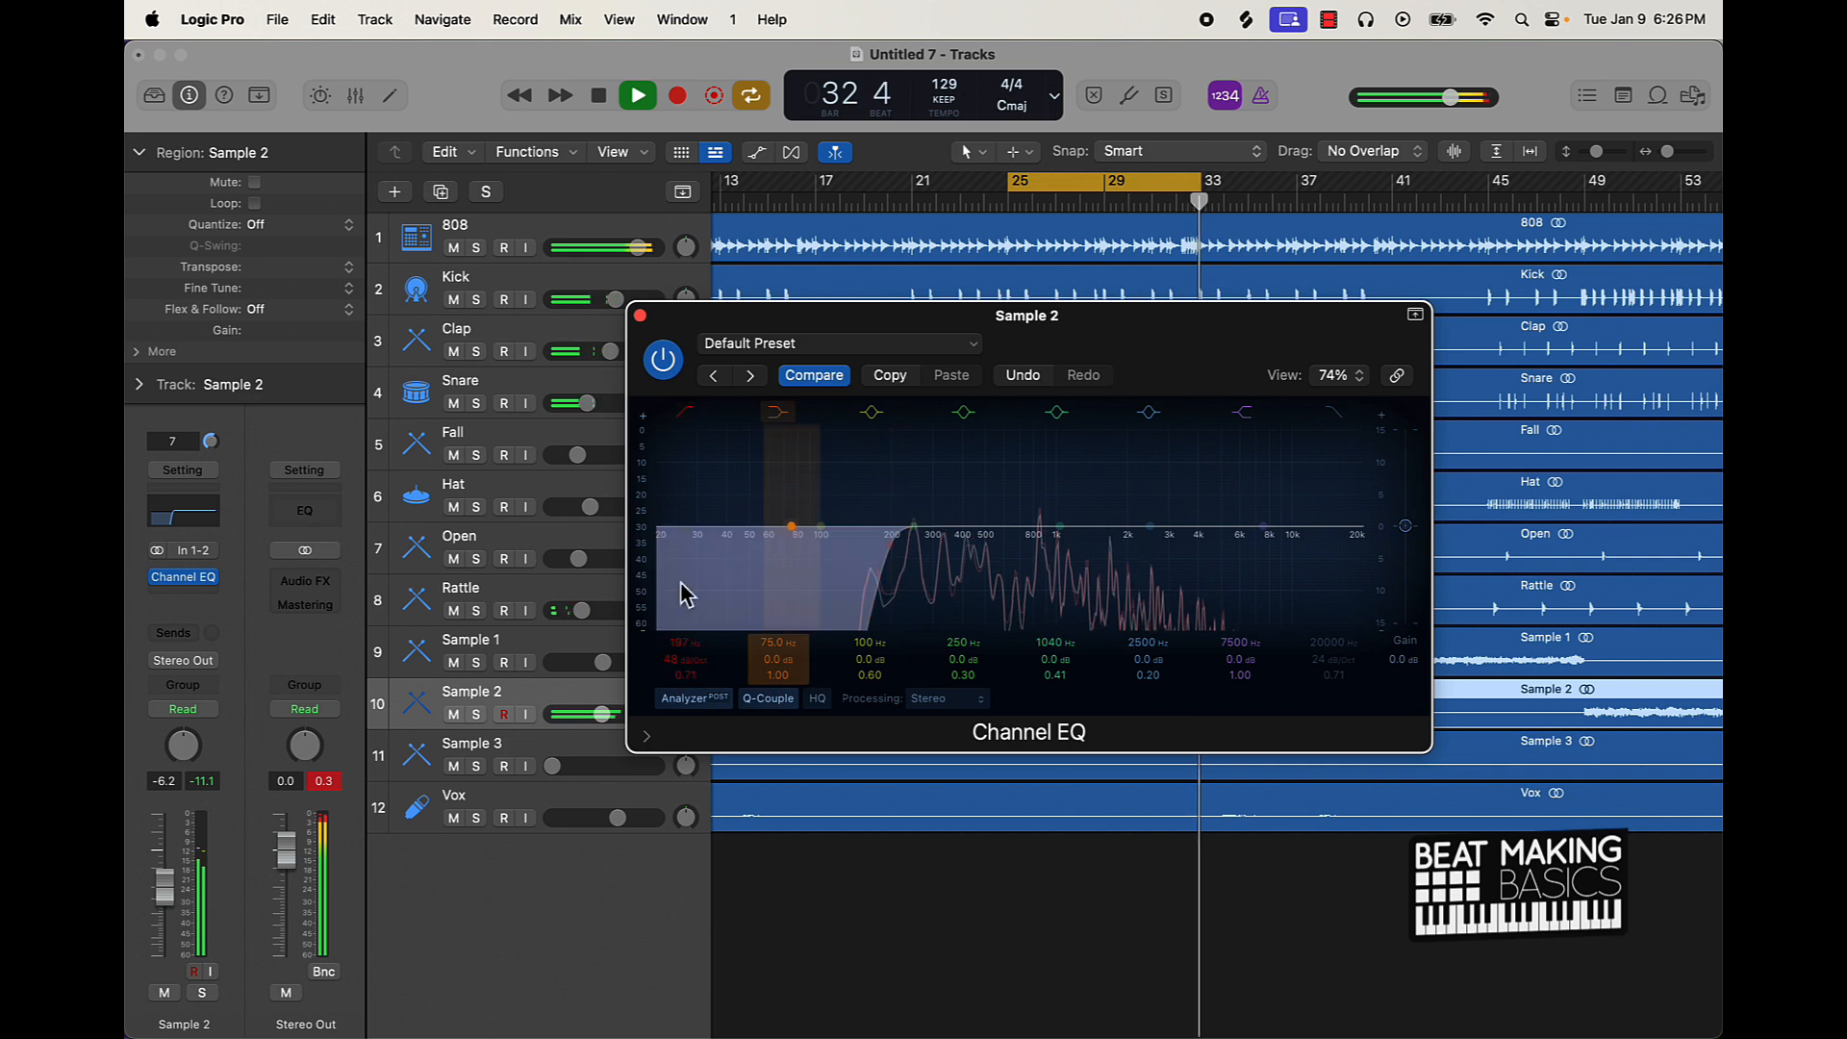
click(640, 315)
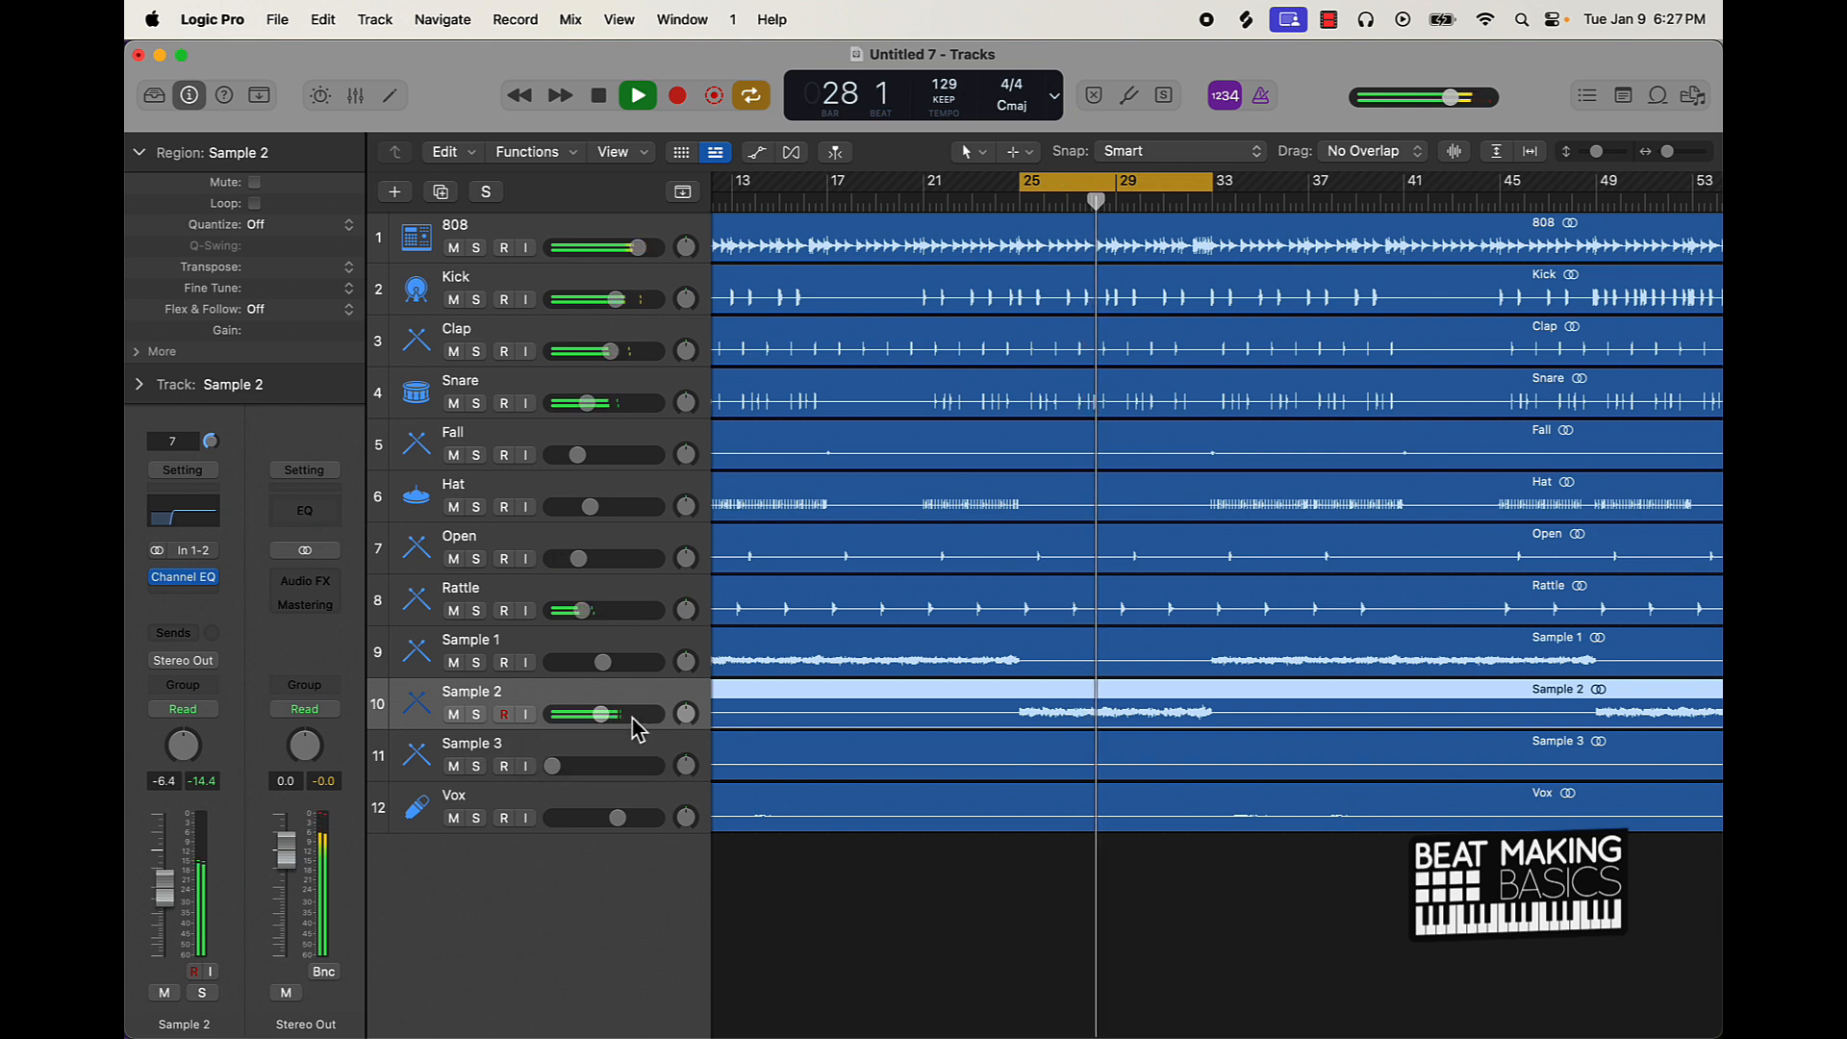
Step: Add a steep high cut at about 7.5 kHz to the Channel EQ on Sample 2
click(182, 516)
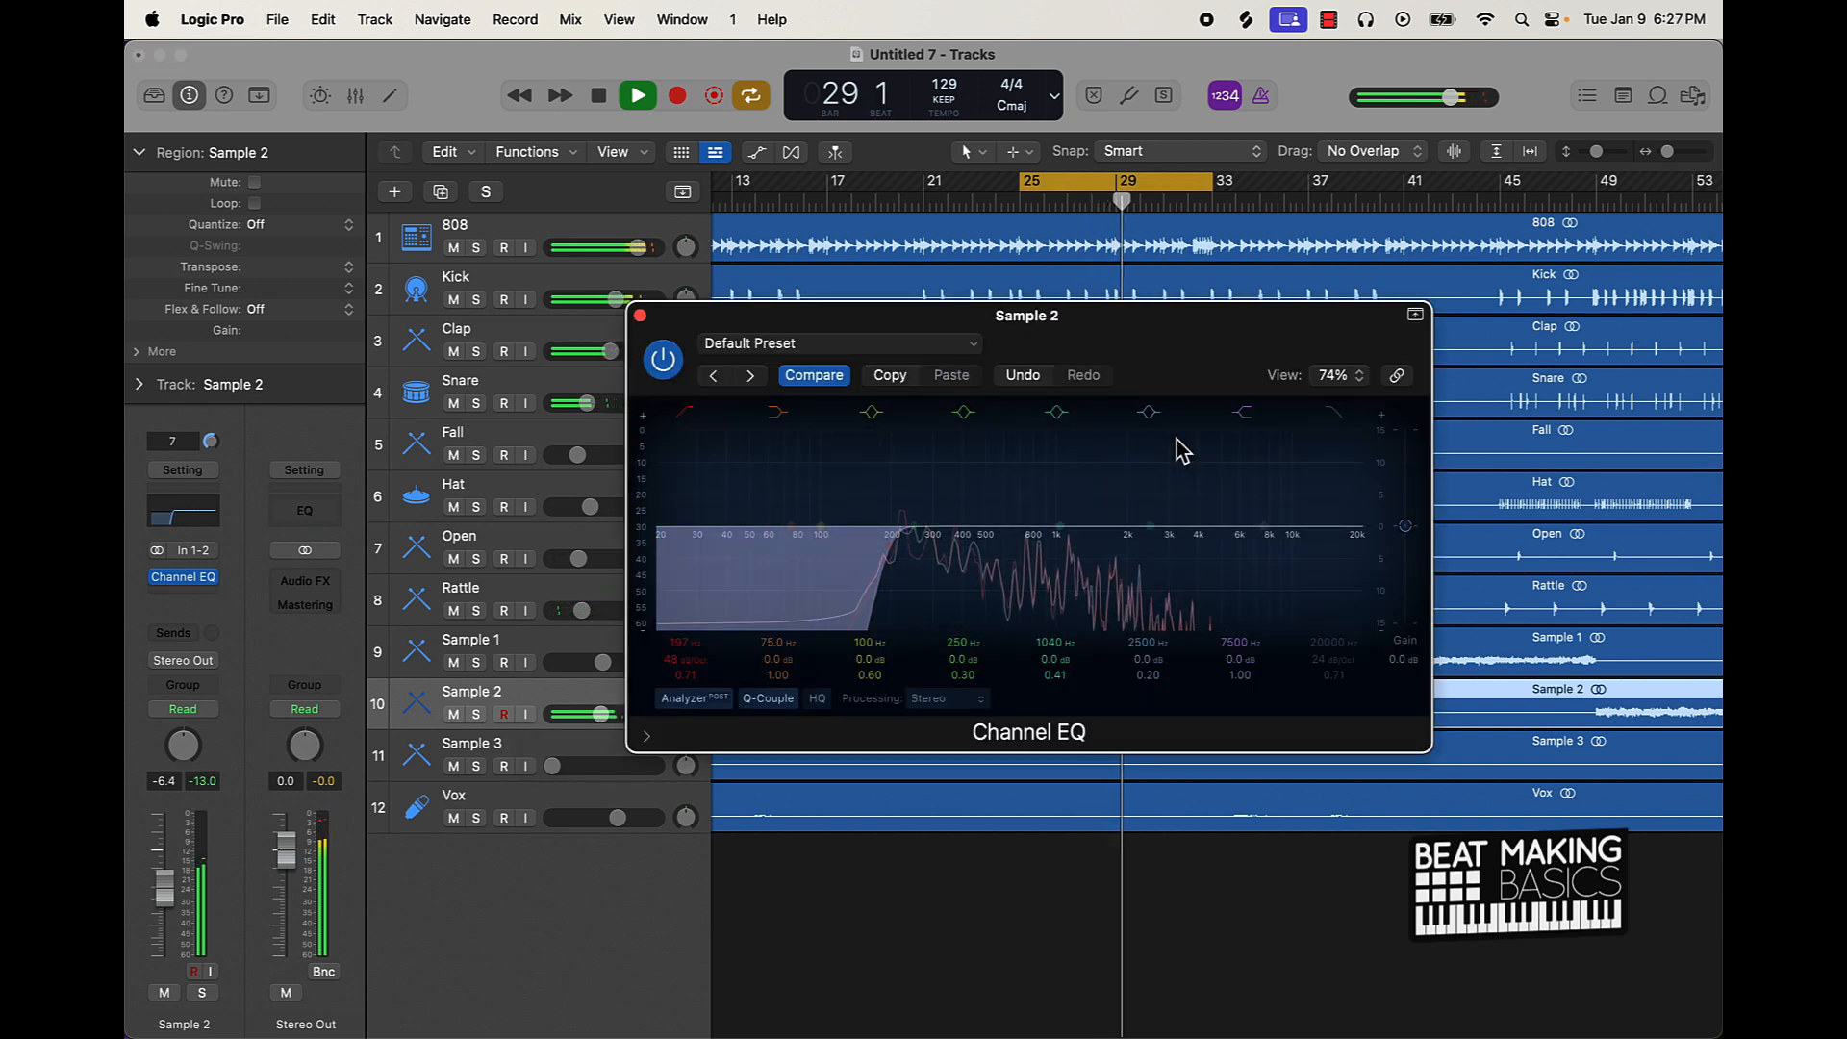
drag(1323, 642, 1323, 692)
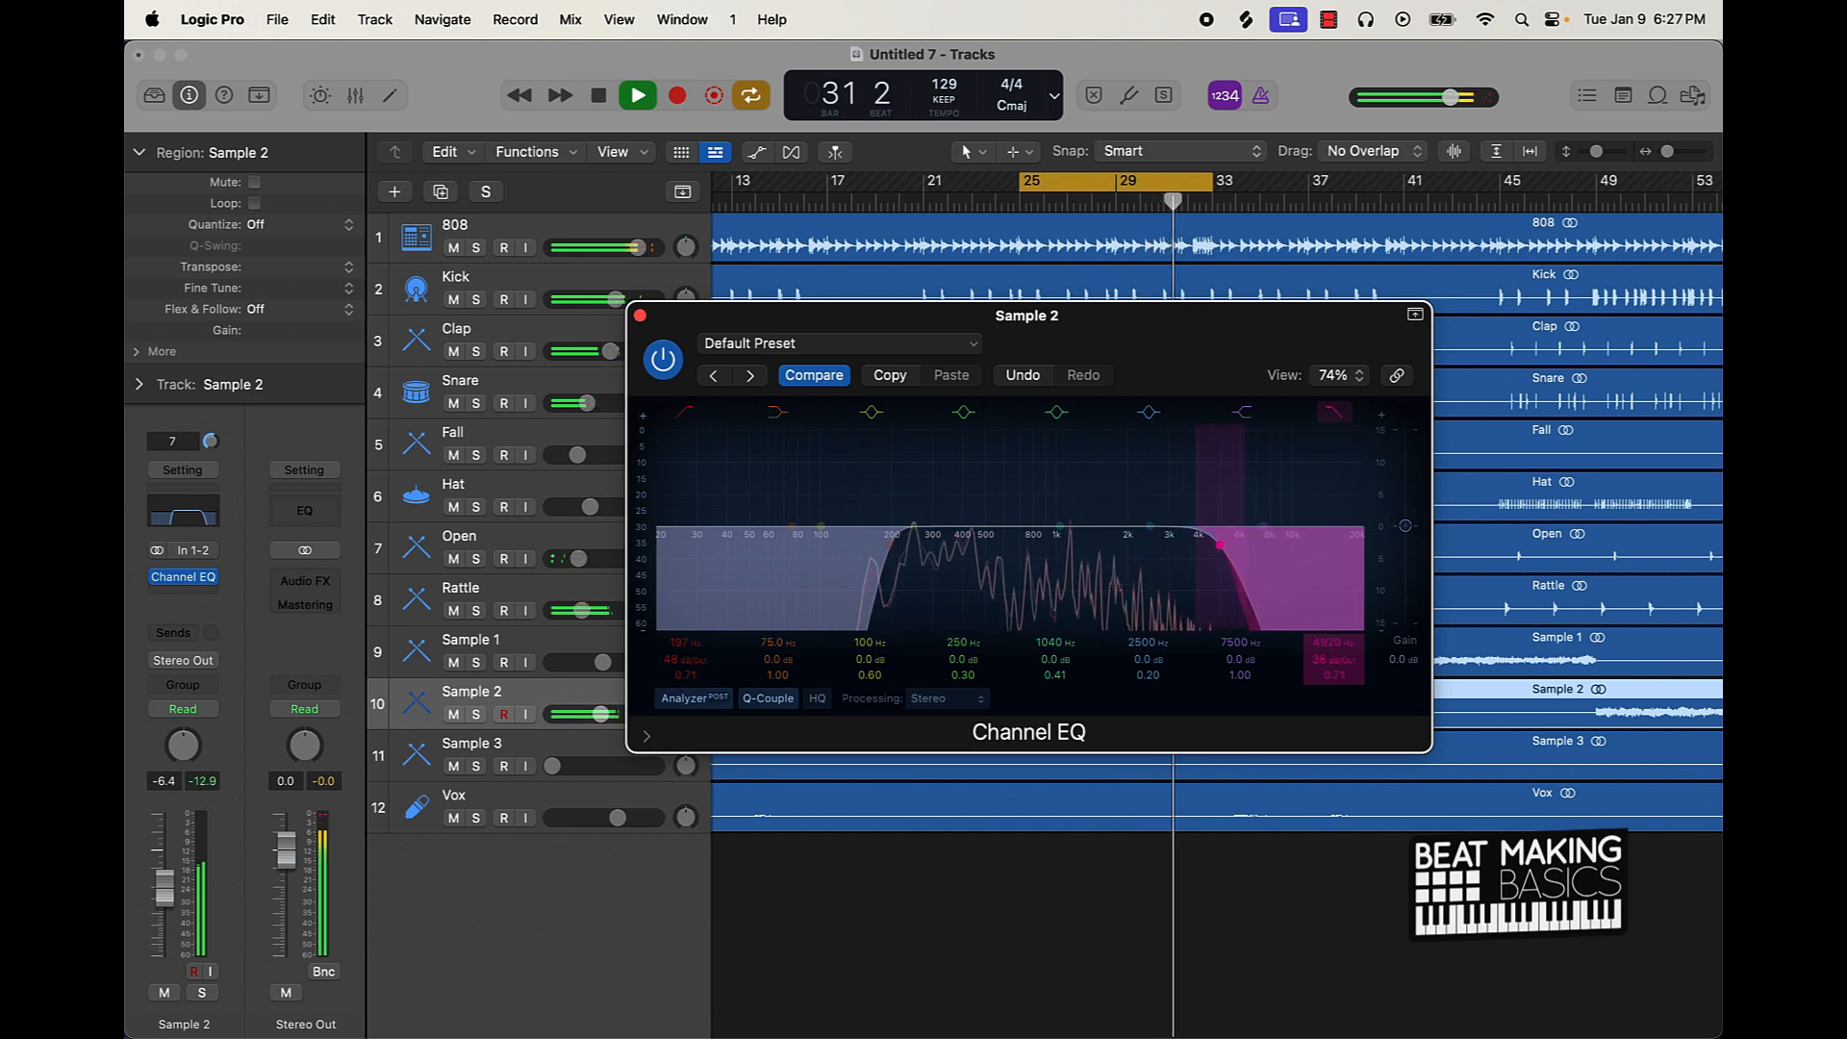
drag(1323, 642, 1323, 625)
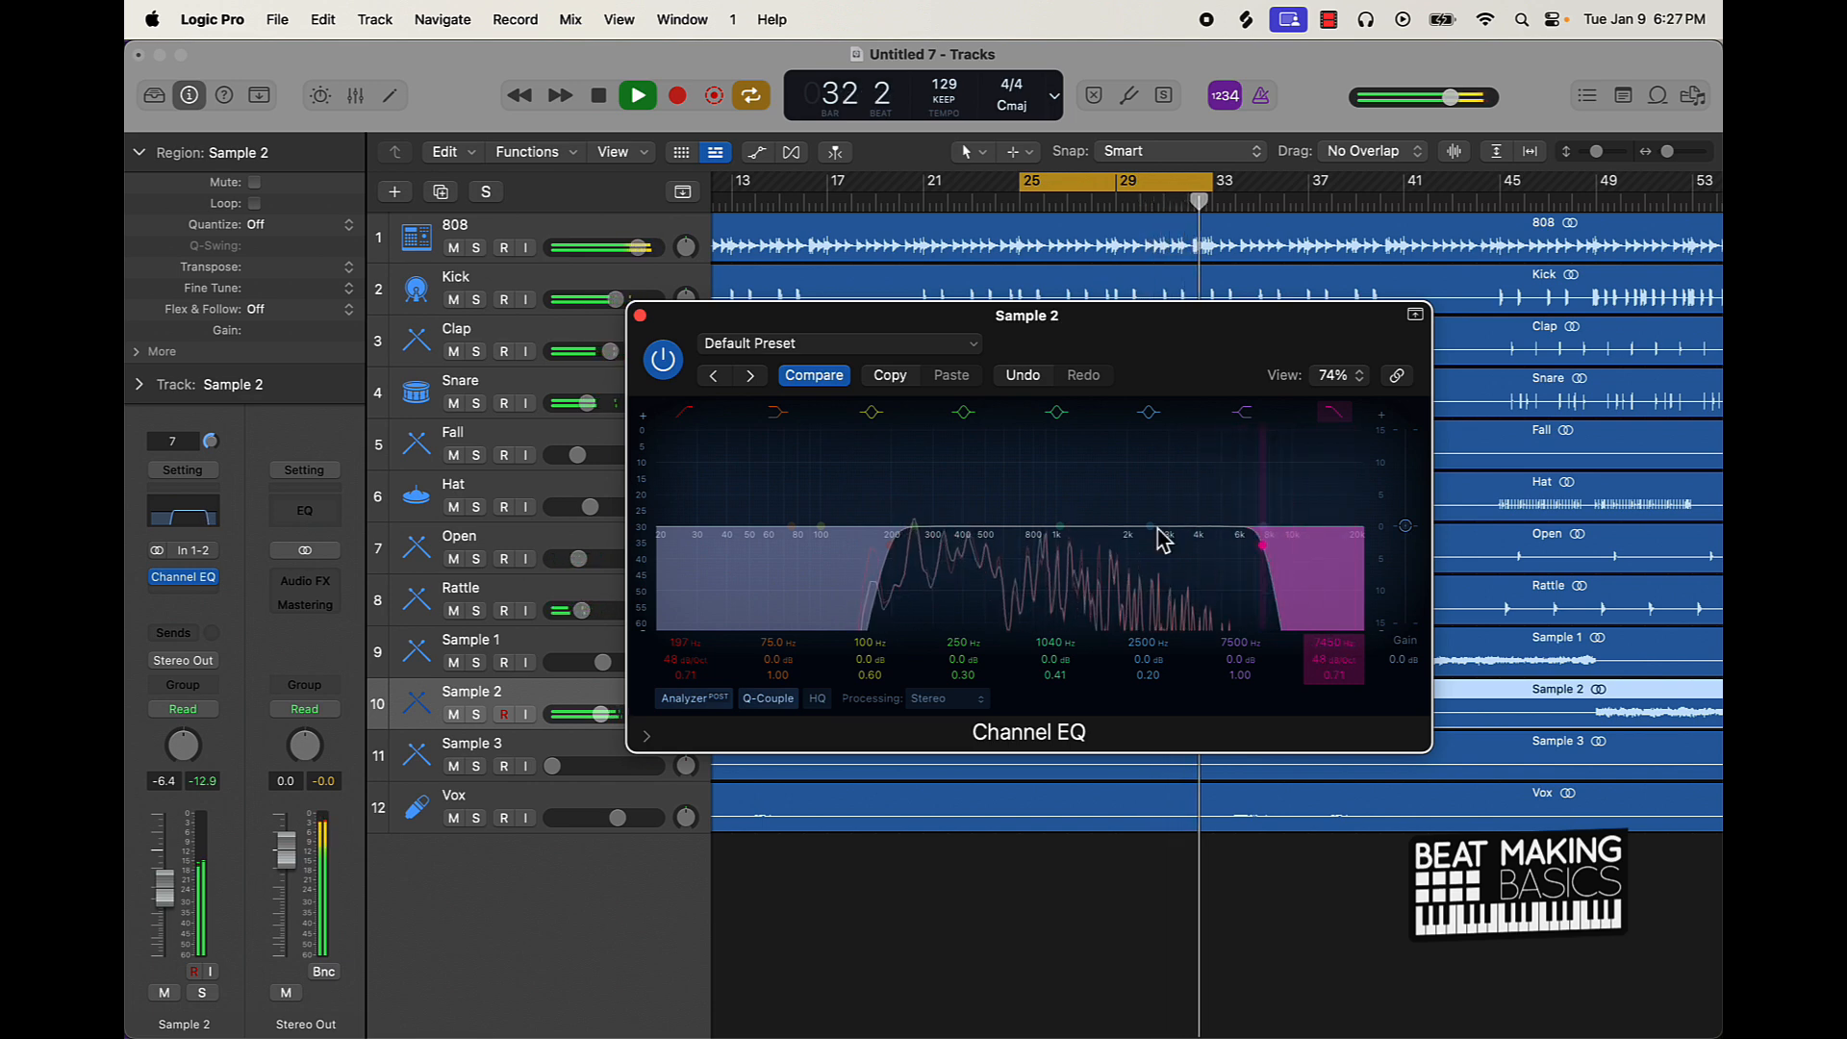
click(639, 315)
click(931, 874)
Step: Move the loop range to bars 65 to 73, over the section where Sample 3 plays
scroll(990, 408, left, 1)
key(space)
drag(1106, 197, 1491, 235)
key(space)
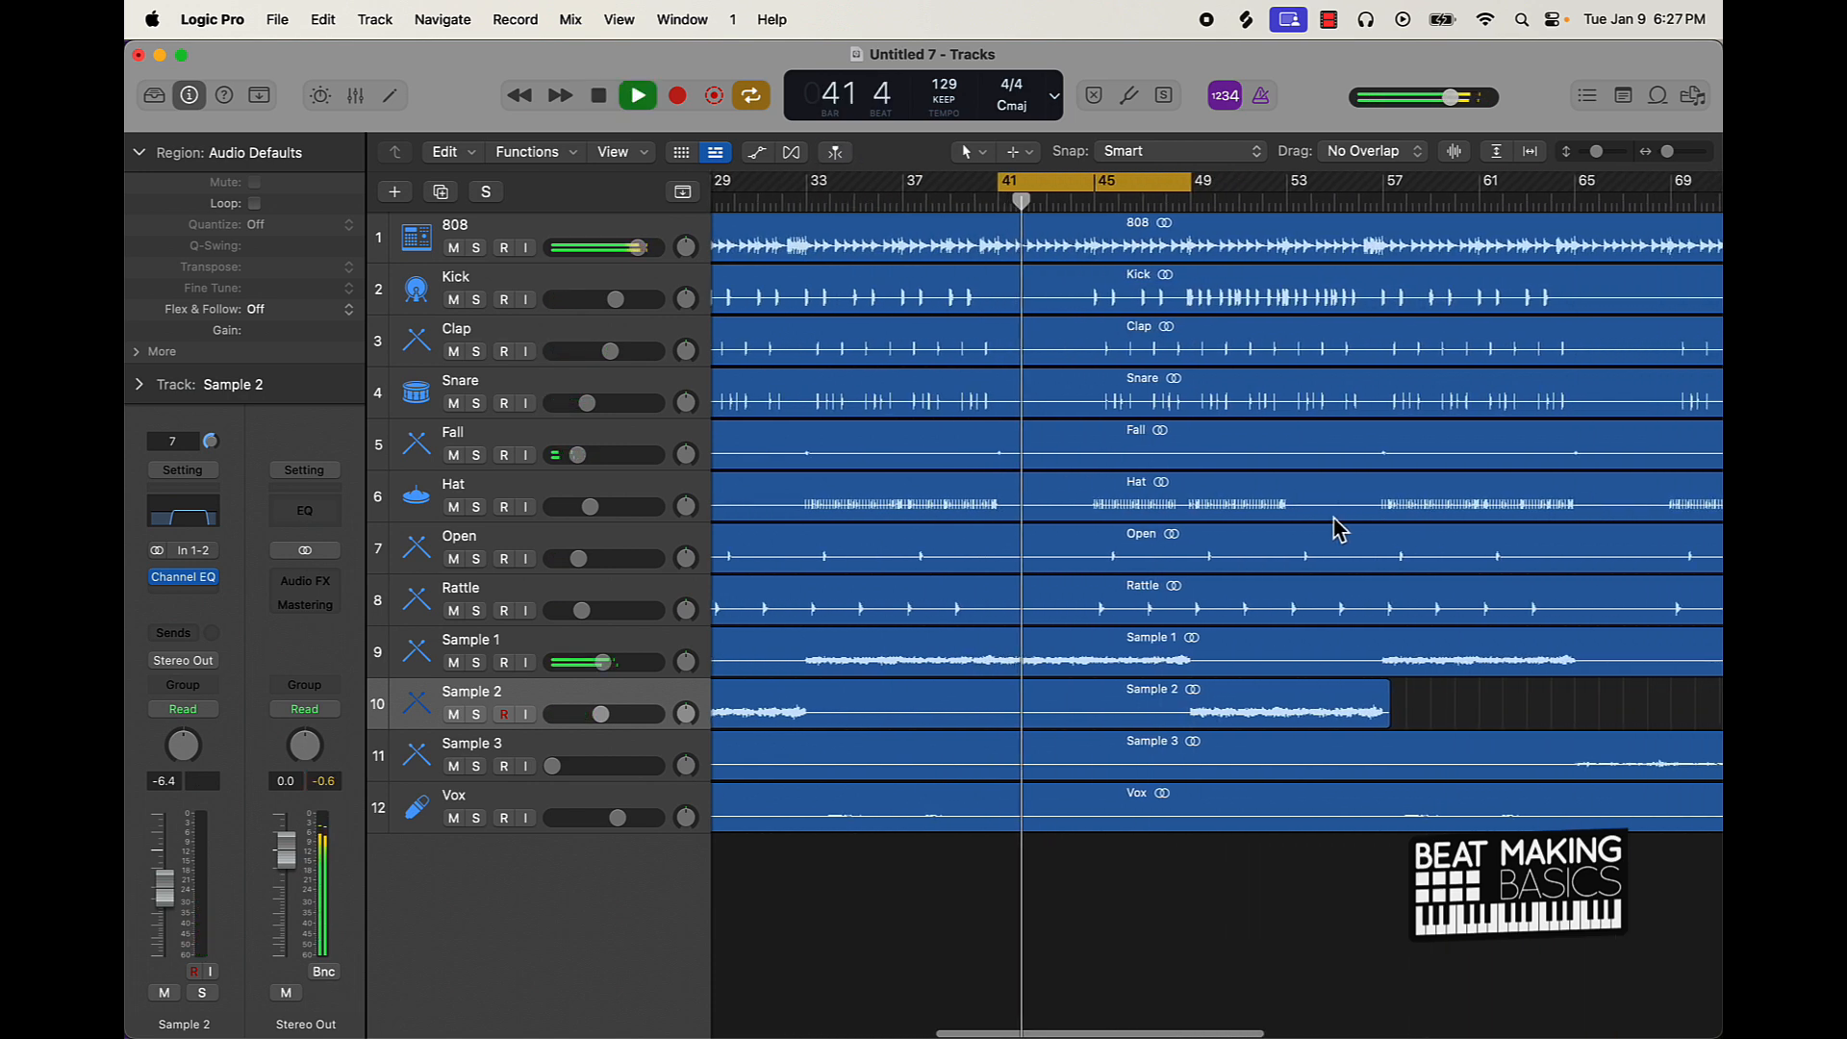
key(space)
drag(787, 191, 1364, 231)
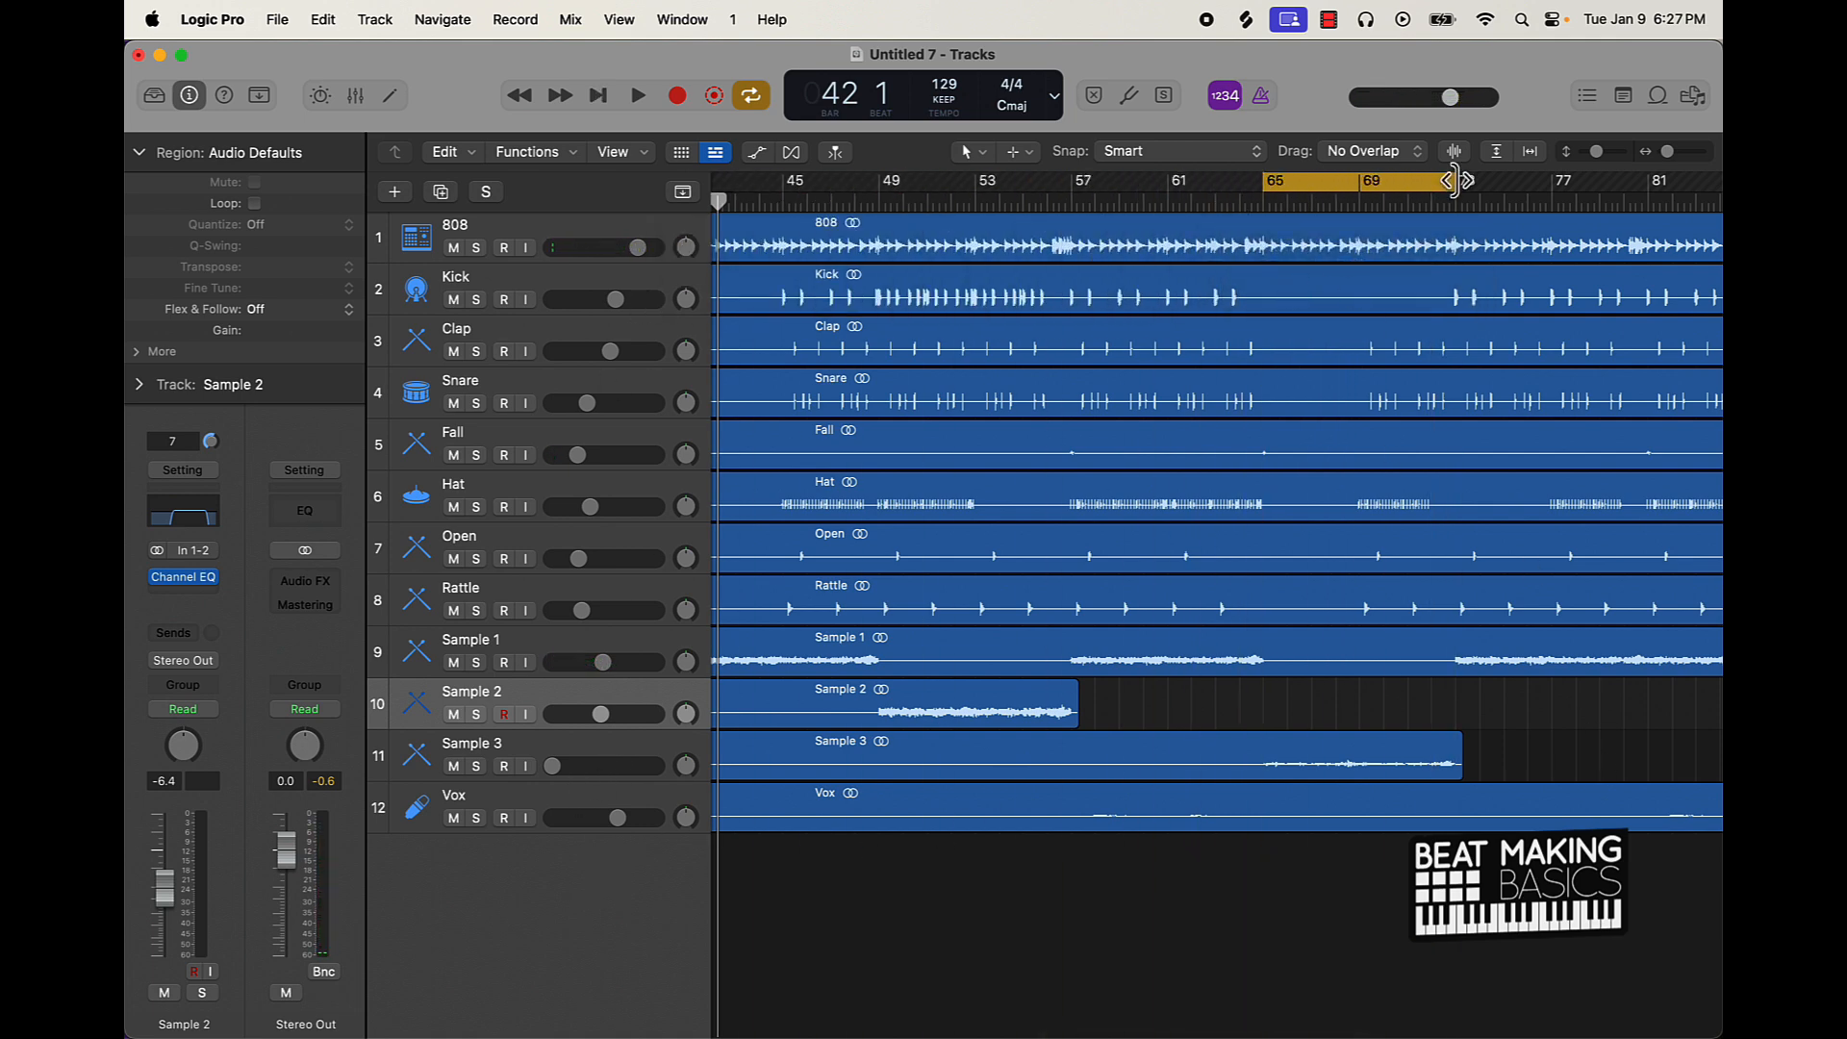
Step: Raise the Sample 3 volume to -2.8 dB while checking it in looped playback
drag(559, 777, 571, 777)
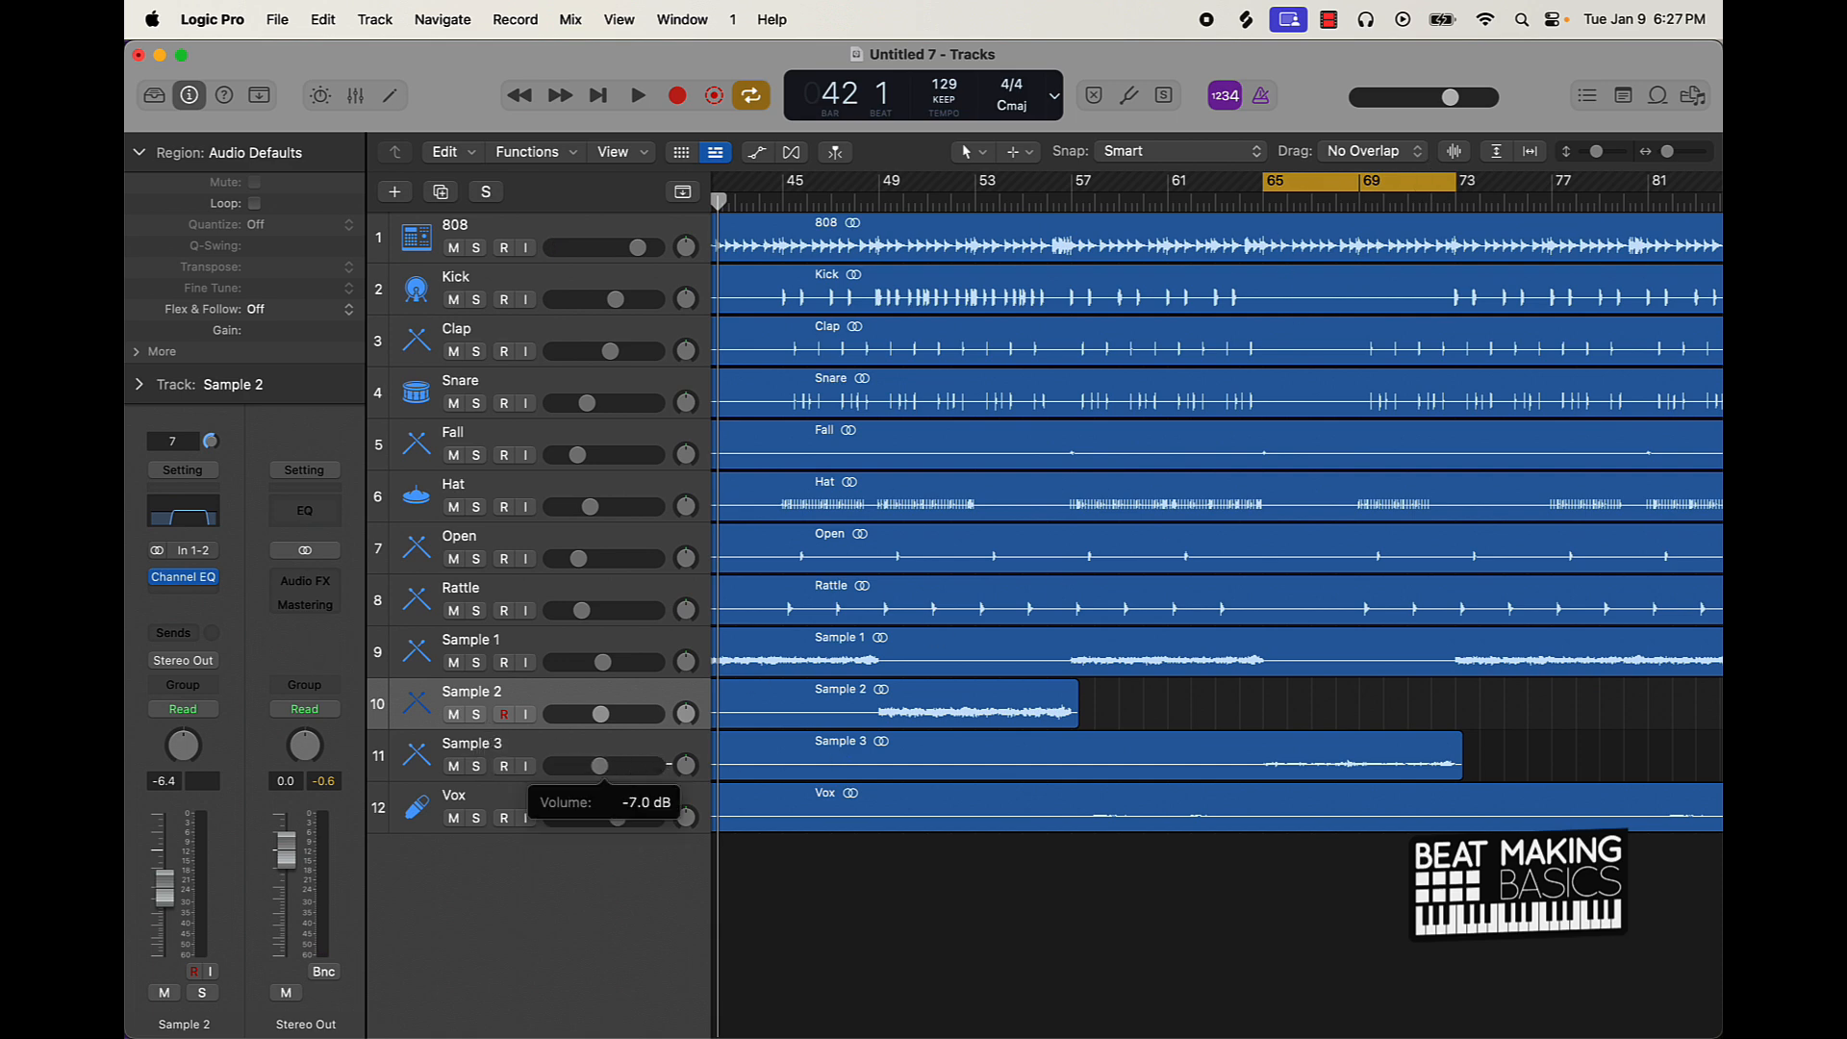
key(space)
drag(601, 773, 635, 749)
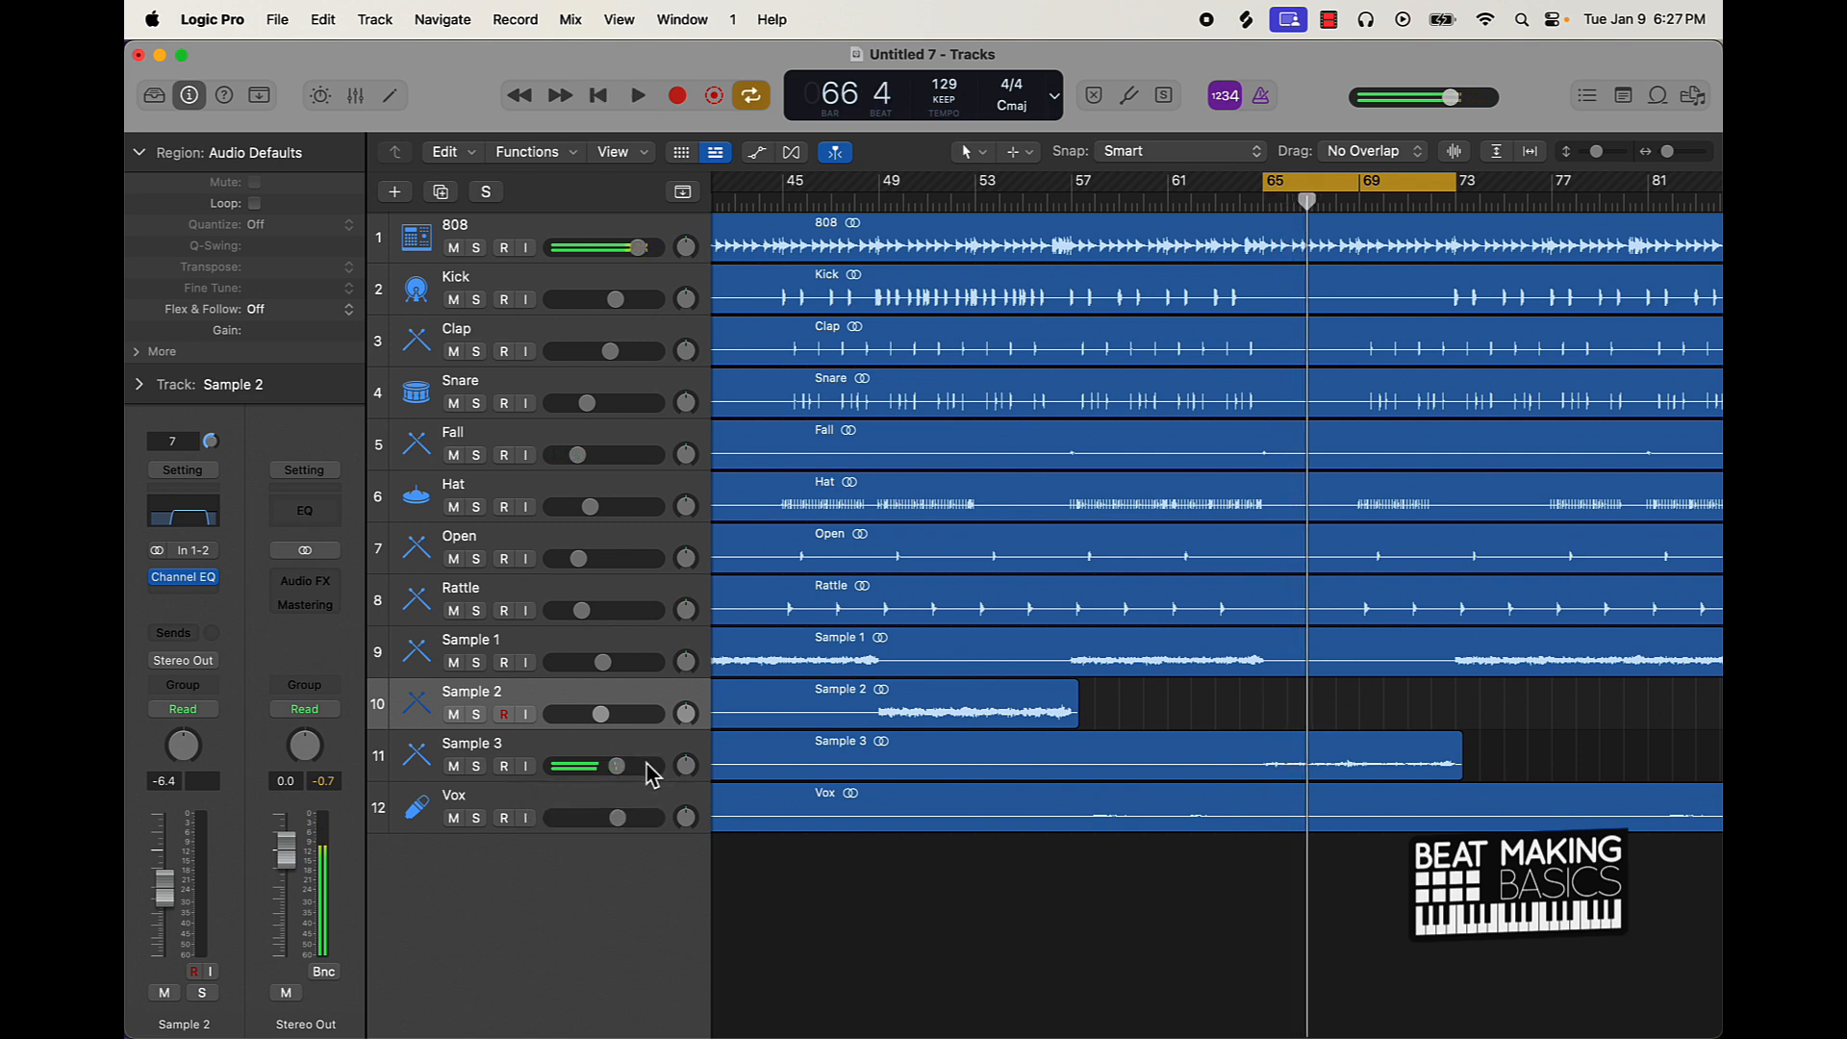
key(space)
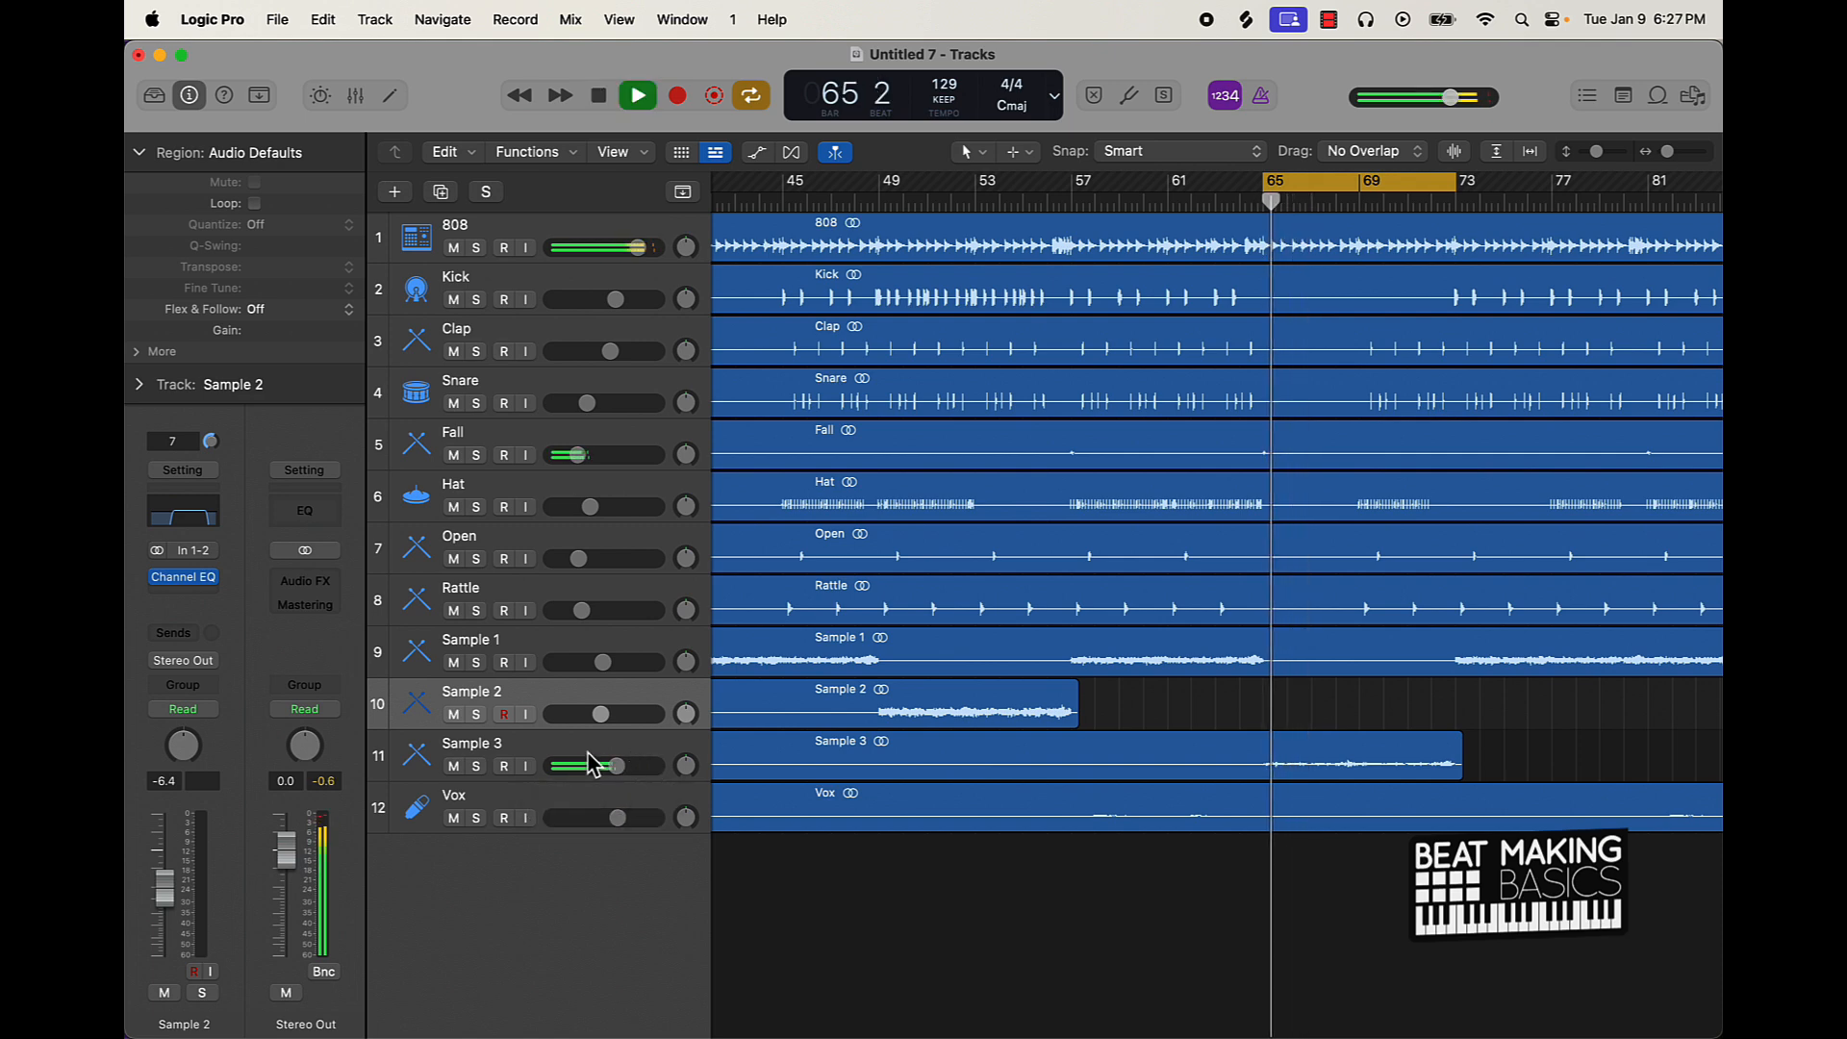
Step: Turn off the loop and add a Channel EQ with a steep low cut to the Sample 3 track
click(606, 767)
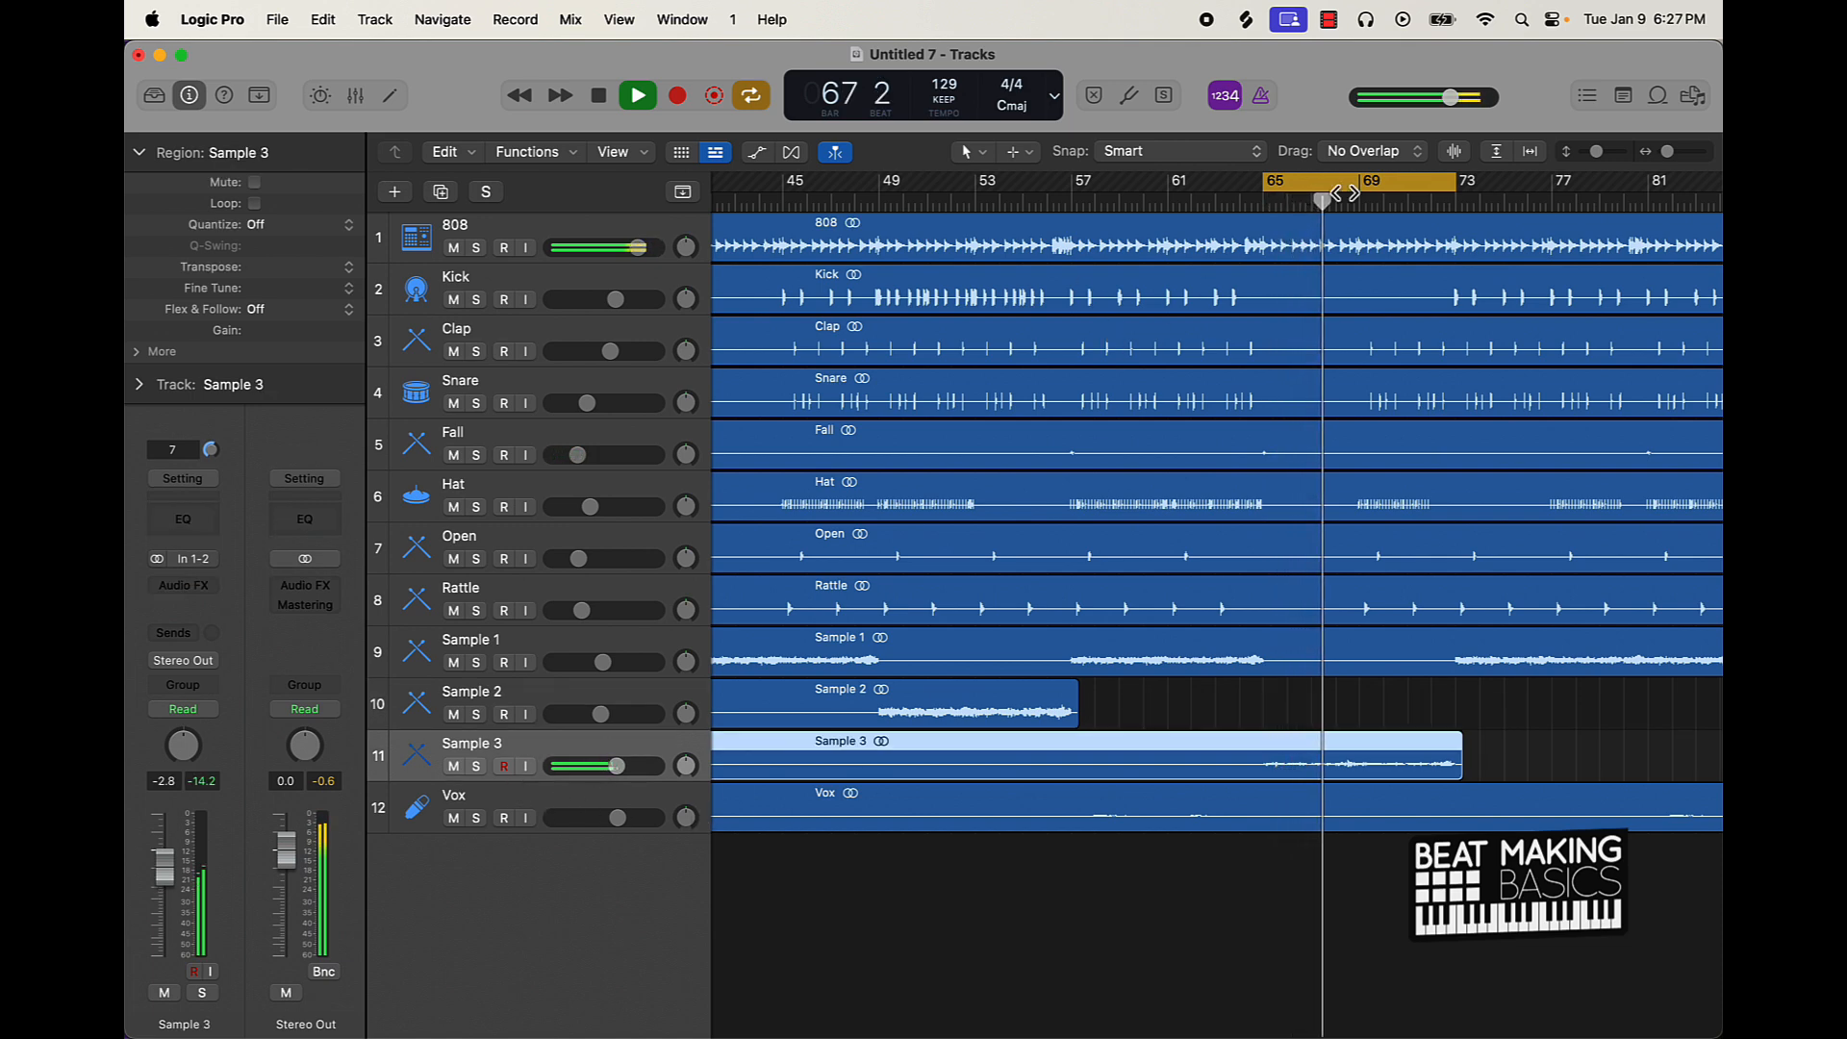
key(c)
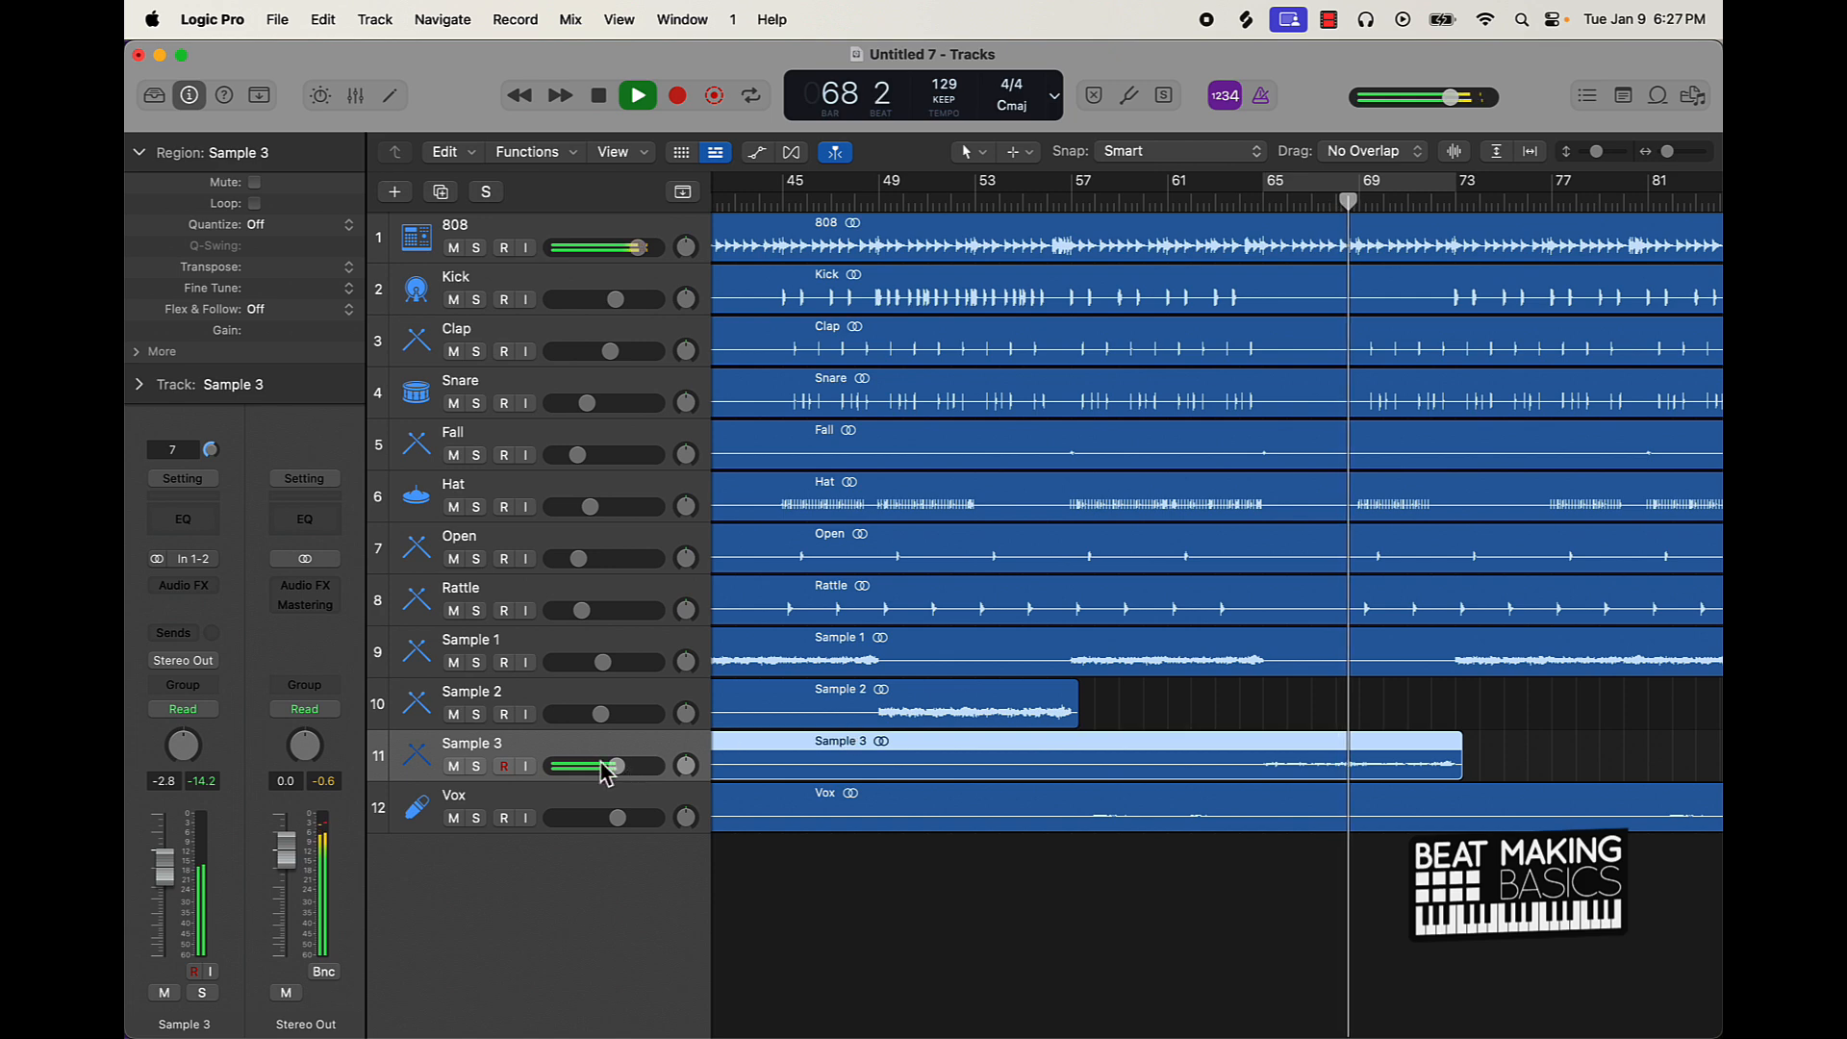
click(192, 523)
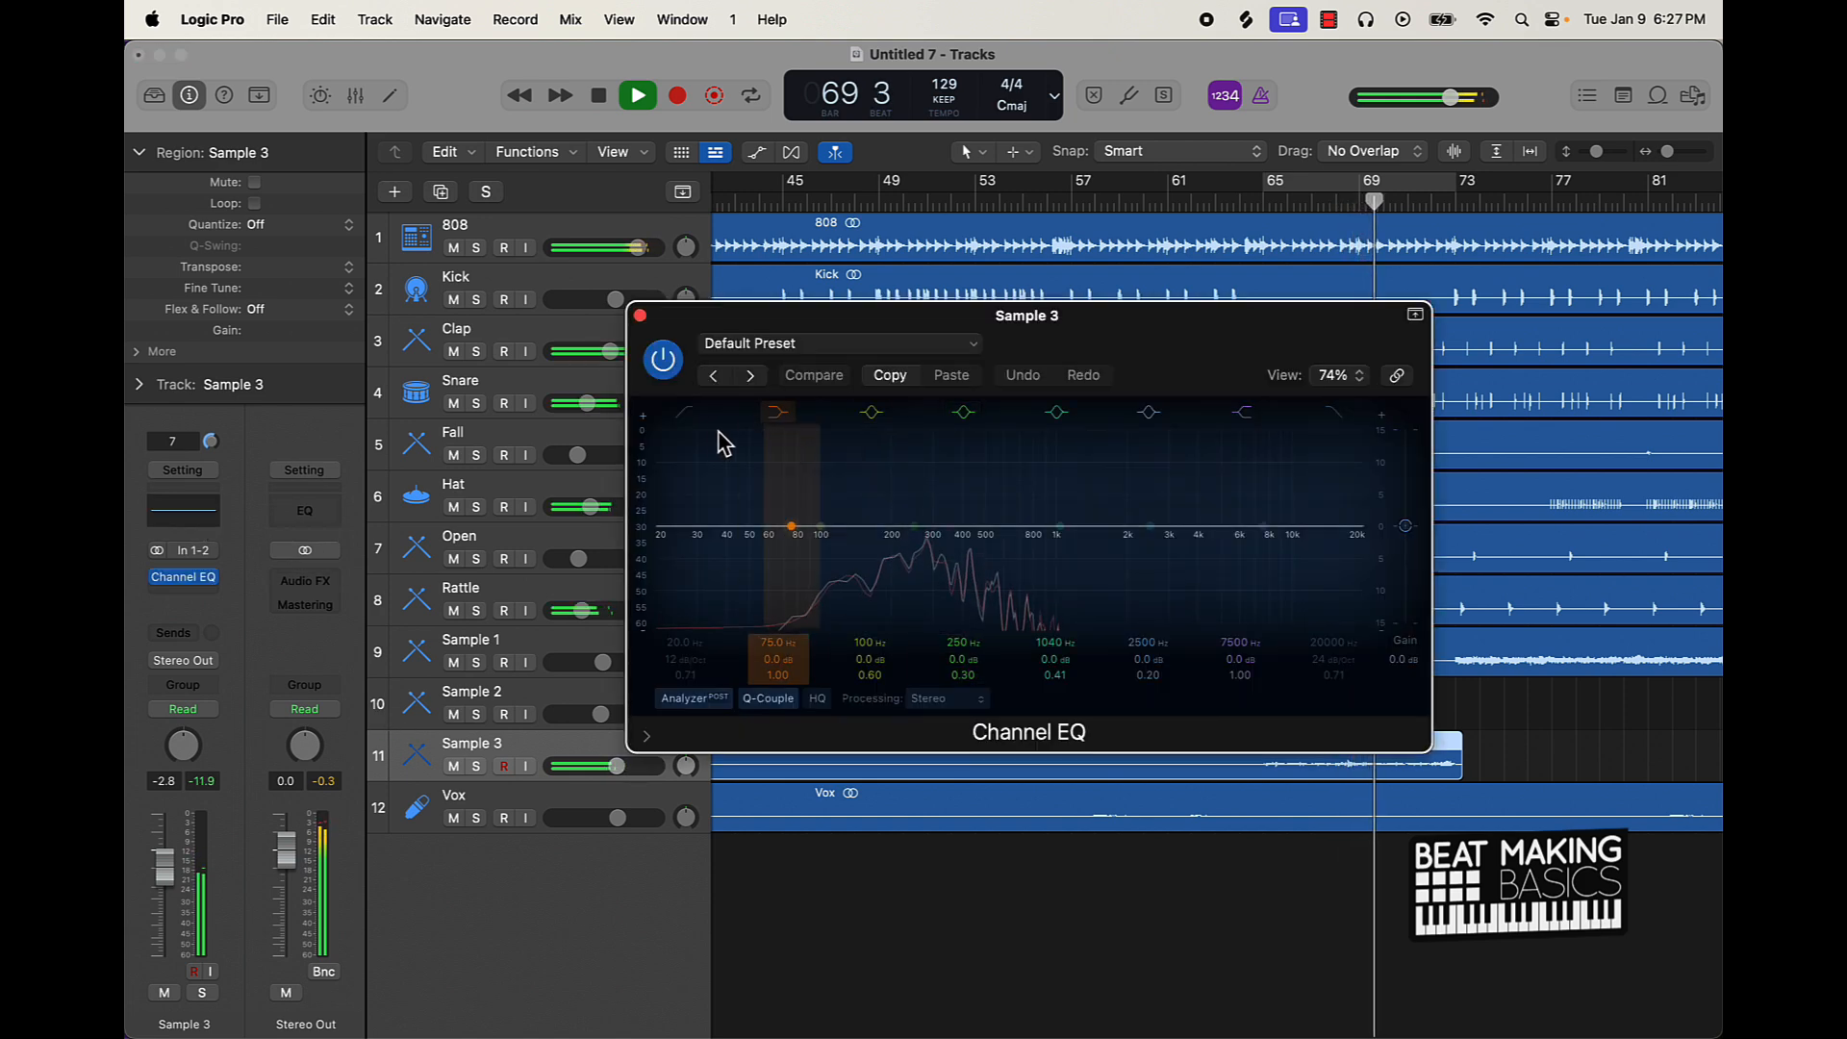
click(686, 414)
drag(694, 662, 682, 594)
click(640, 315)
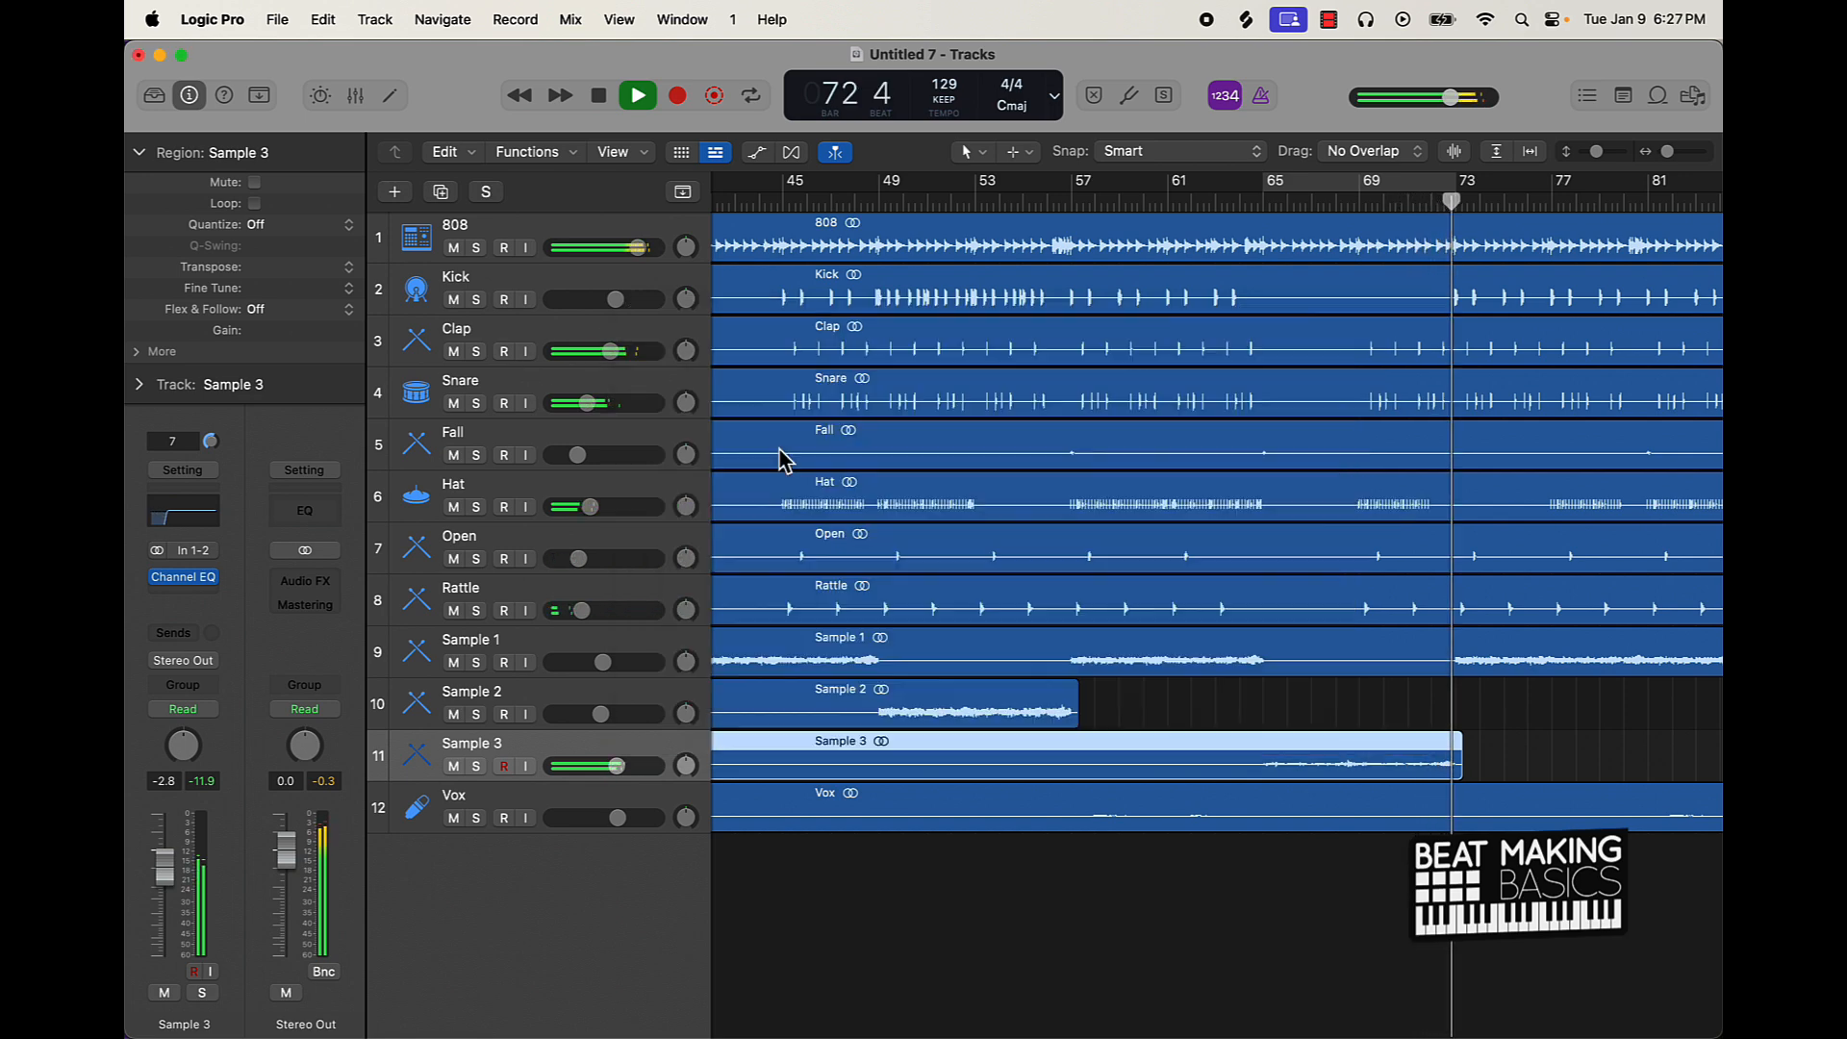
click(1286, 709)
Step: Move the project end marker to bar 97, at the end of the Sample 1 and Vox regions
scroll(1284, 709, right, 10)
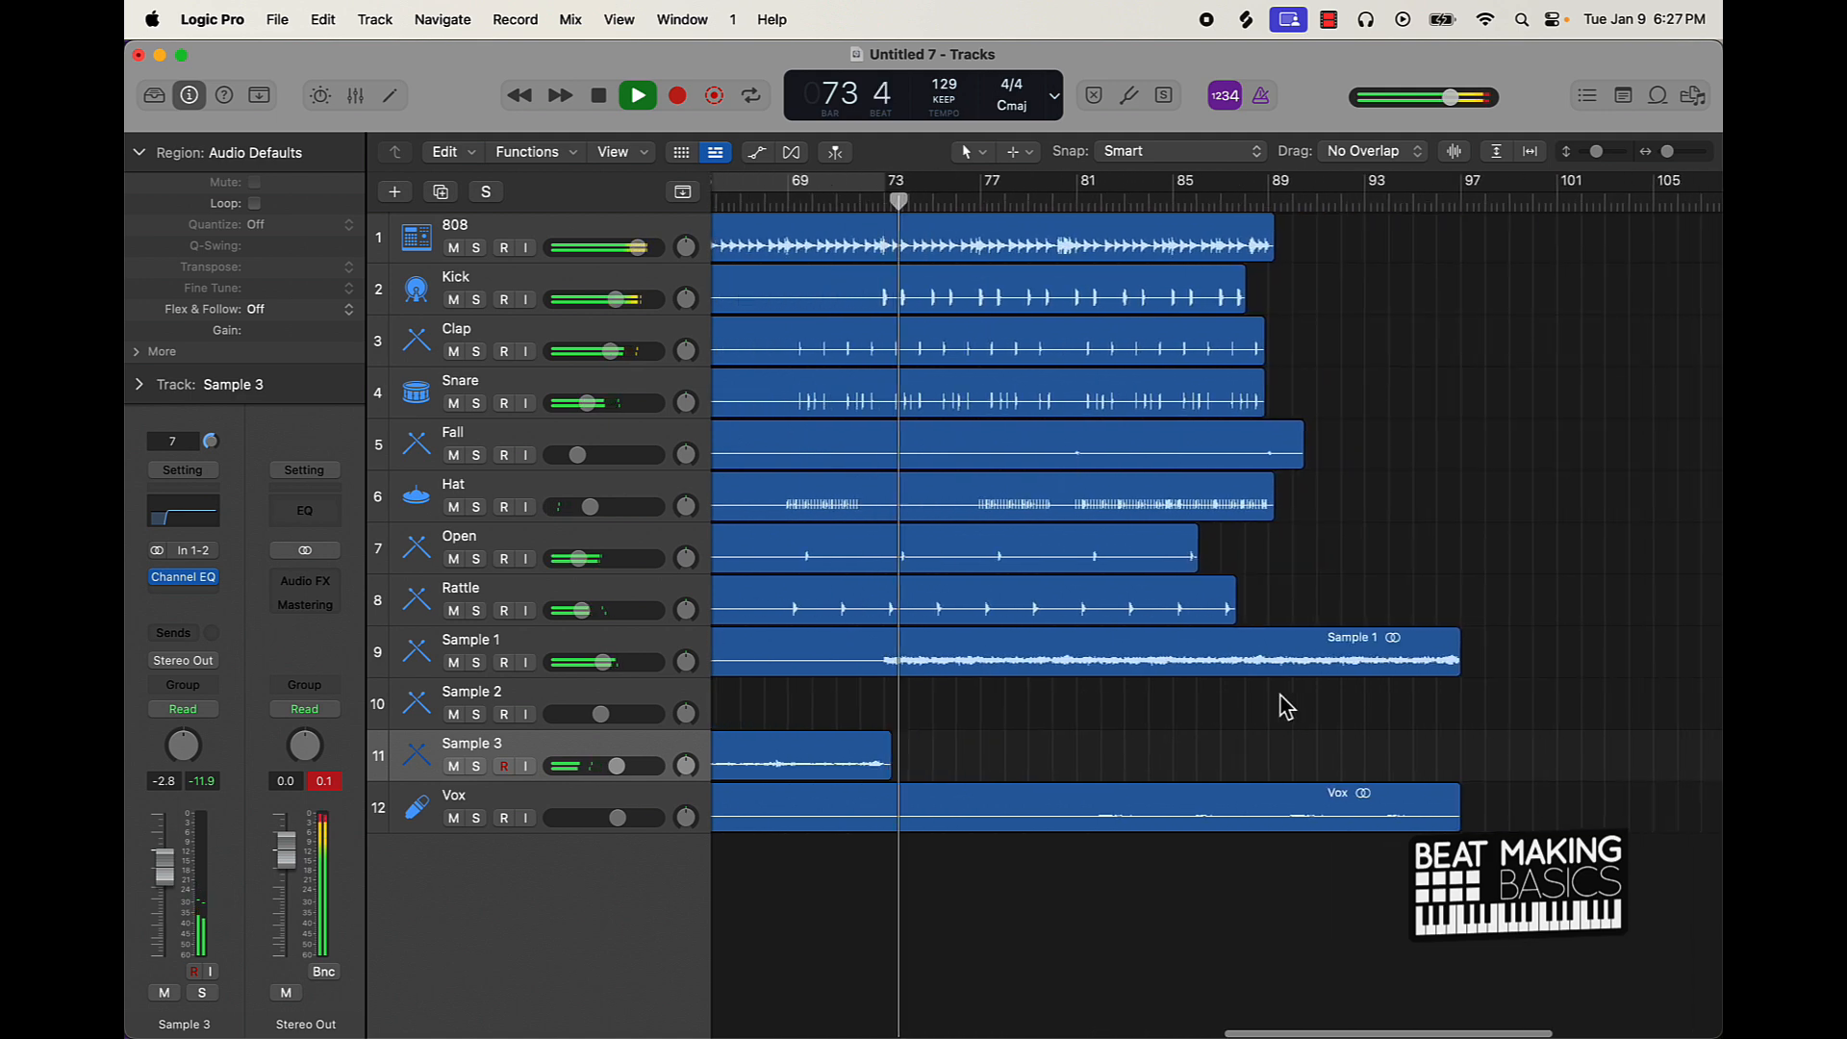
scroll(1259, 709, down, 5)
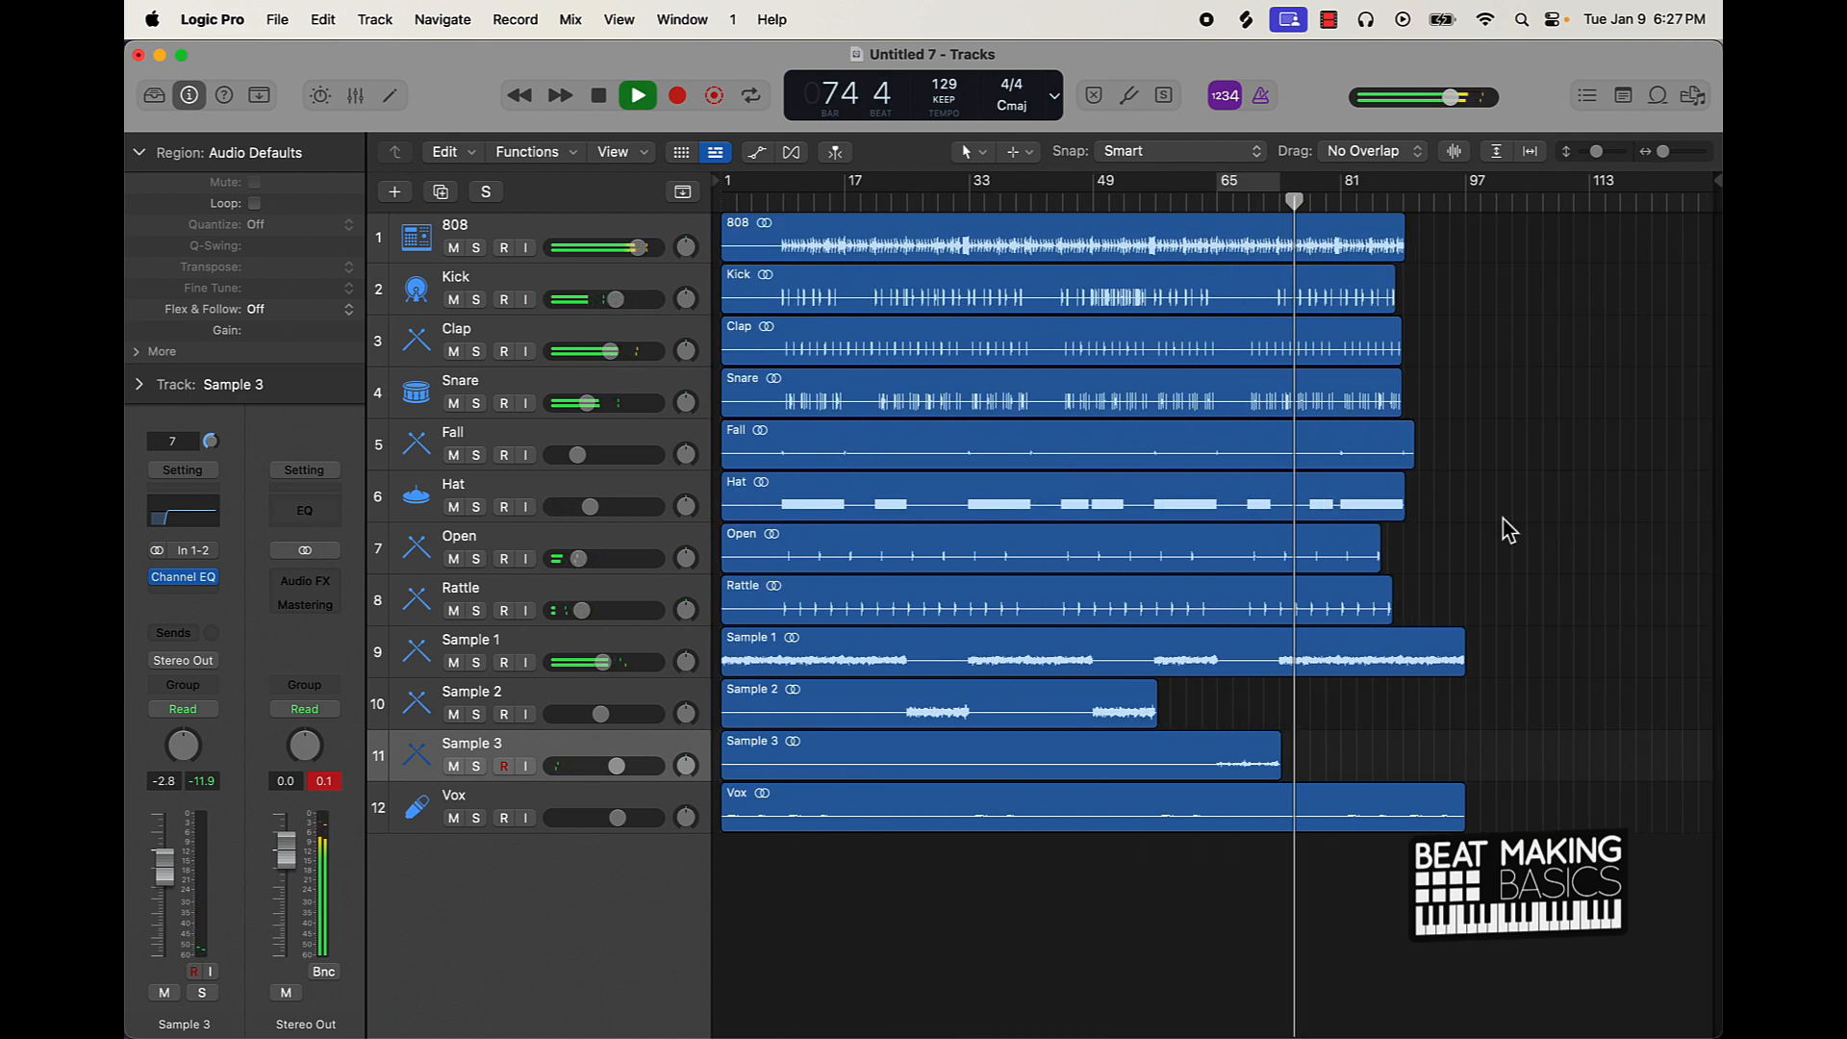
mouse_move(1708, 177)
mouse_down()
mouse_move(1636, 198)
mouse_move(1466, 383)
mouse_up()
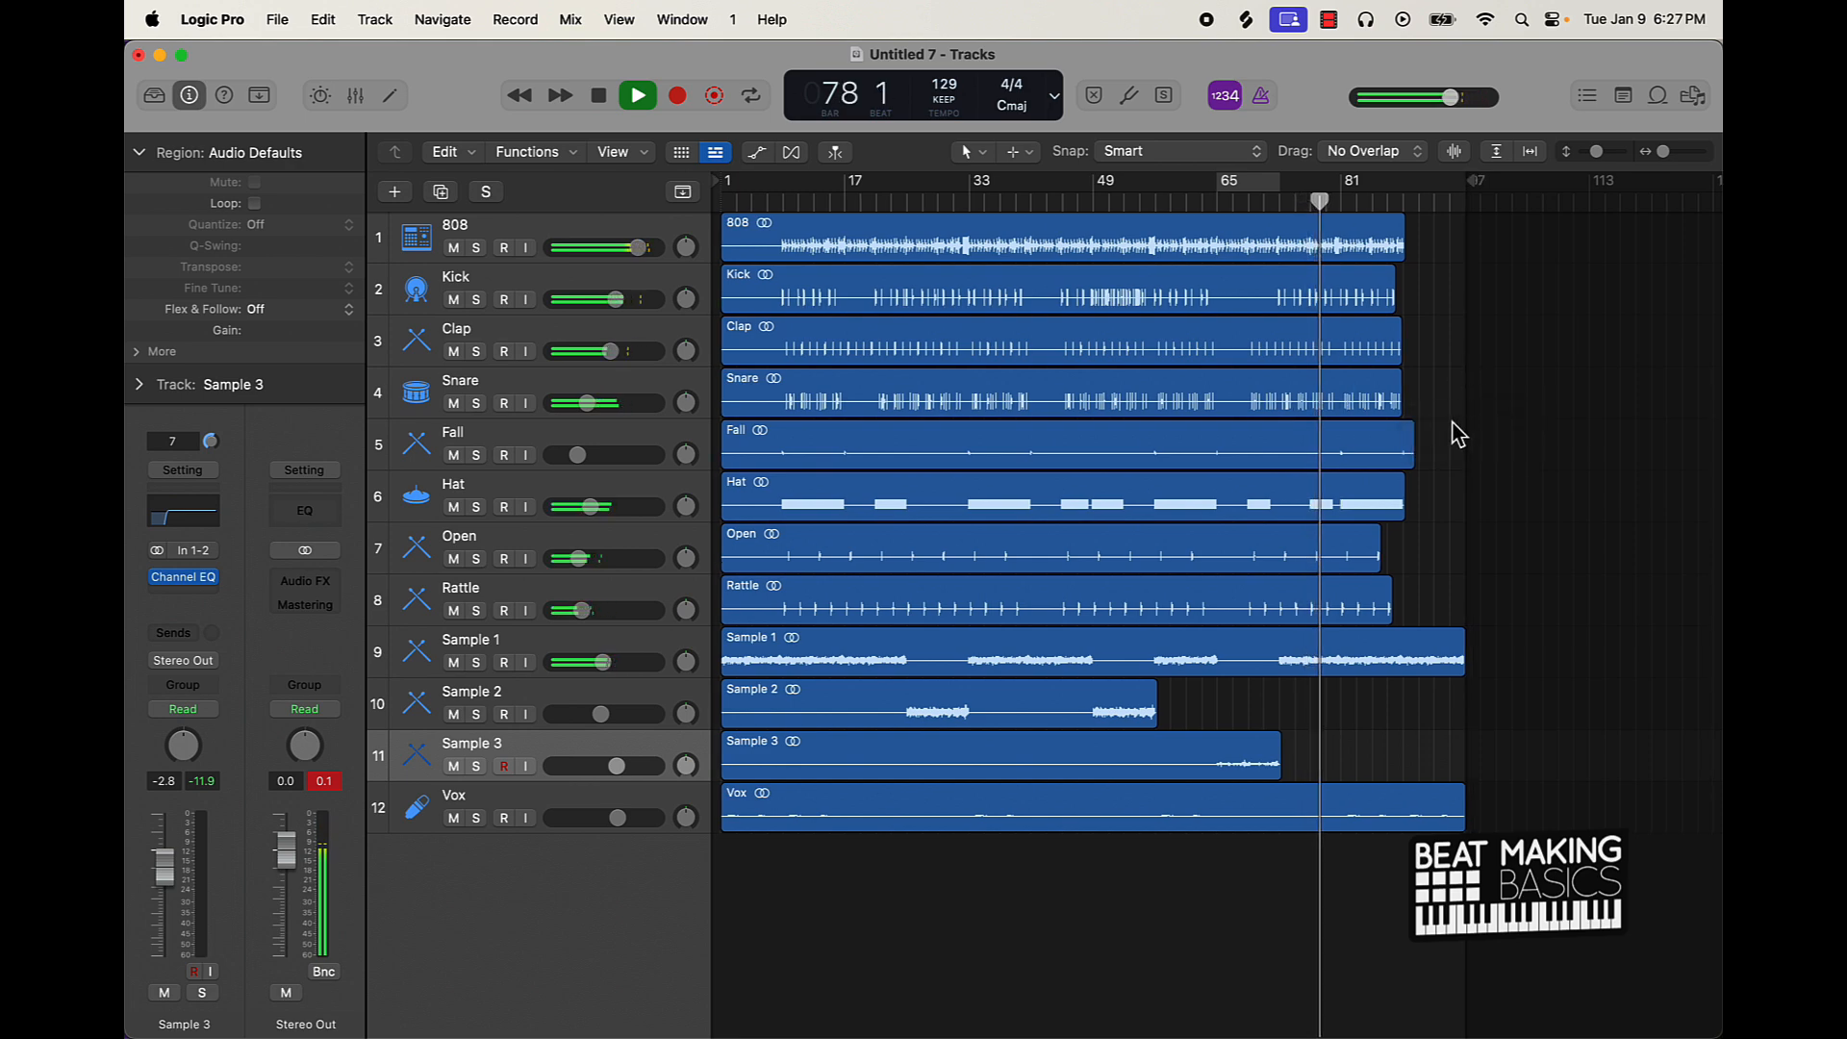
Step: Set the Kick volume to -3.2 dB and mute the Kick track
click(486, 283)
drag(627, 310, 622, 313)
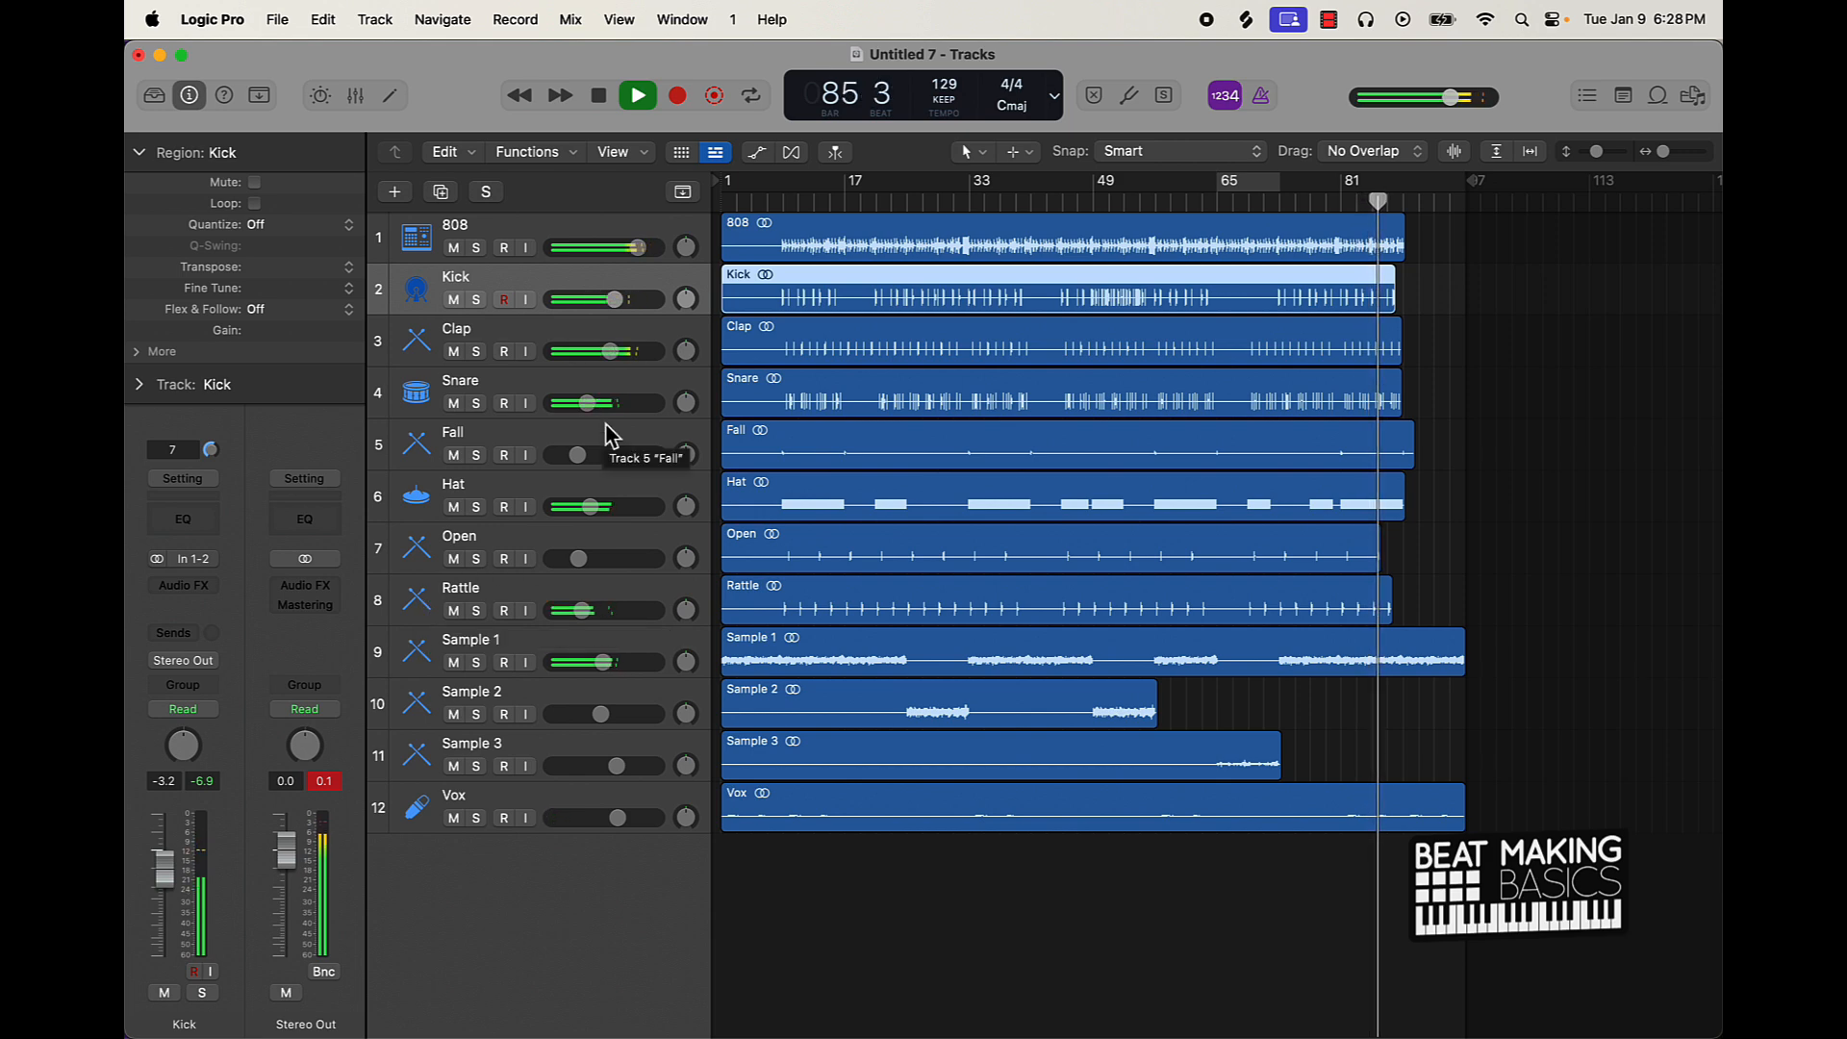
click(454, 301)
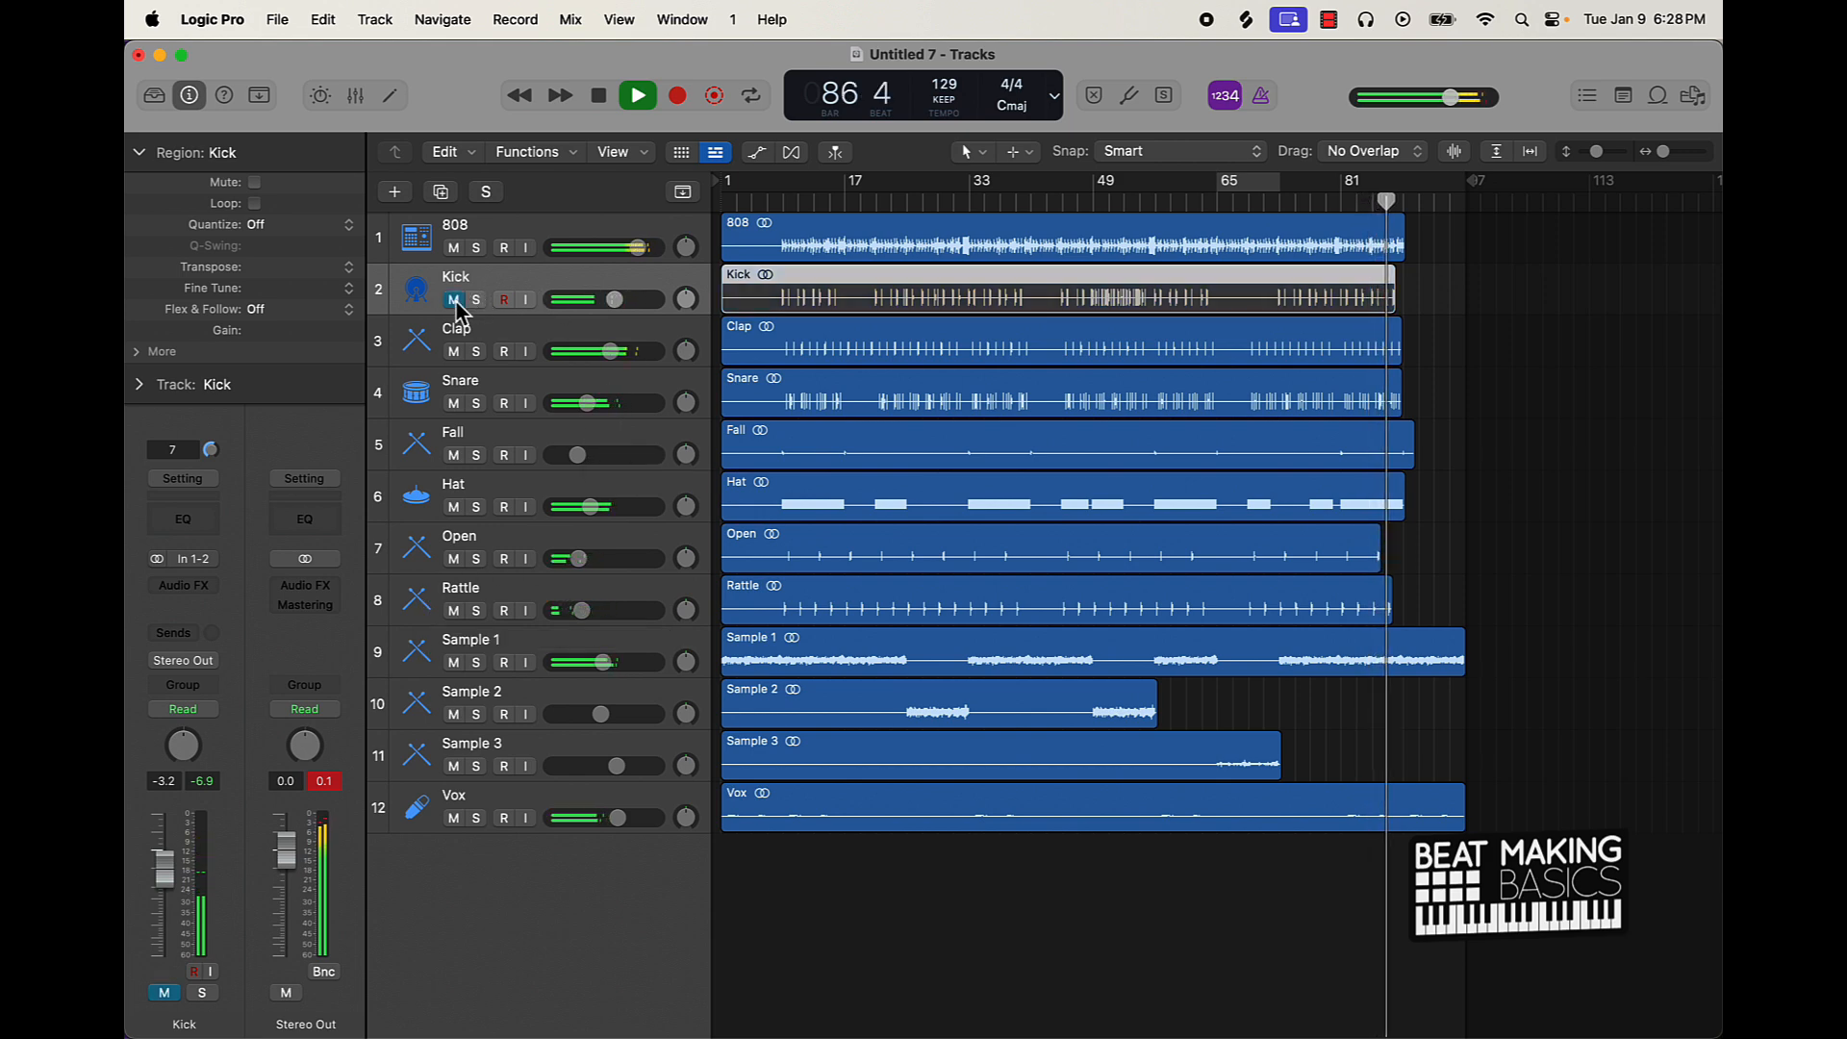
Step: Enlarge the track waveforms and play the arrangement from the beginning with the Kick muted
key(super+Right)
key(super+Right)
key(super+Right)
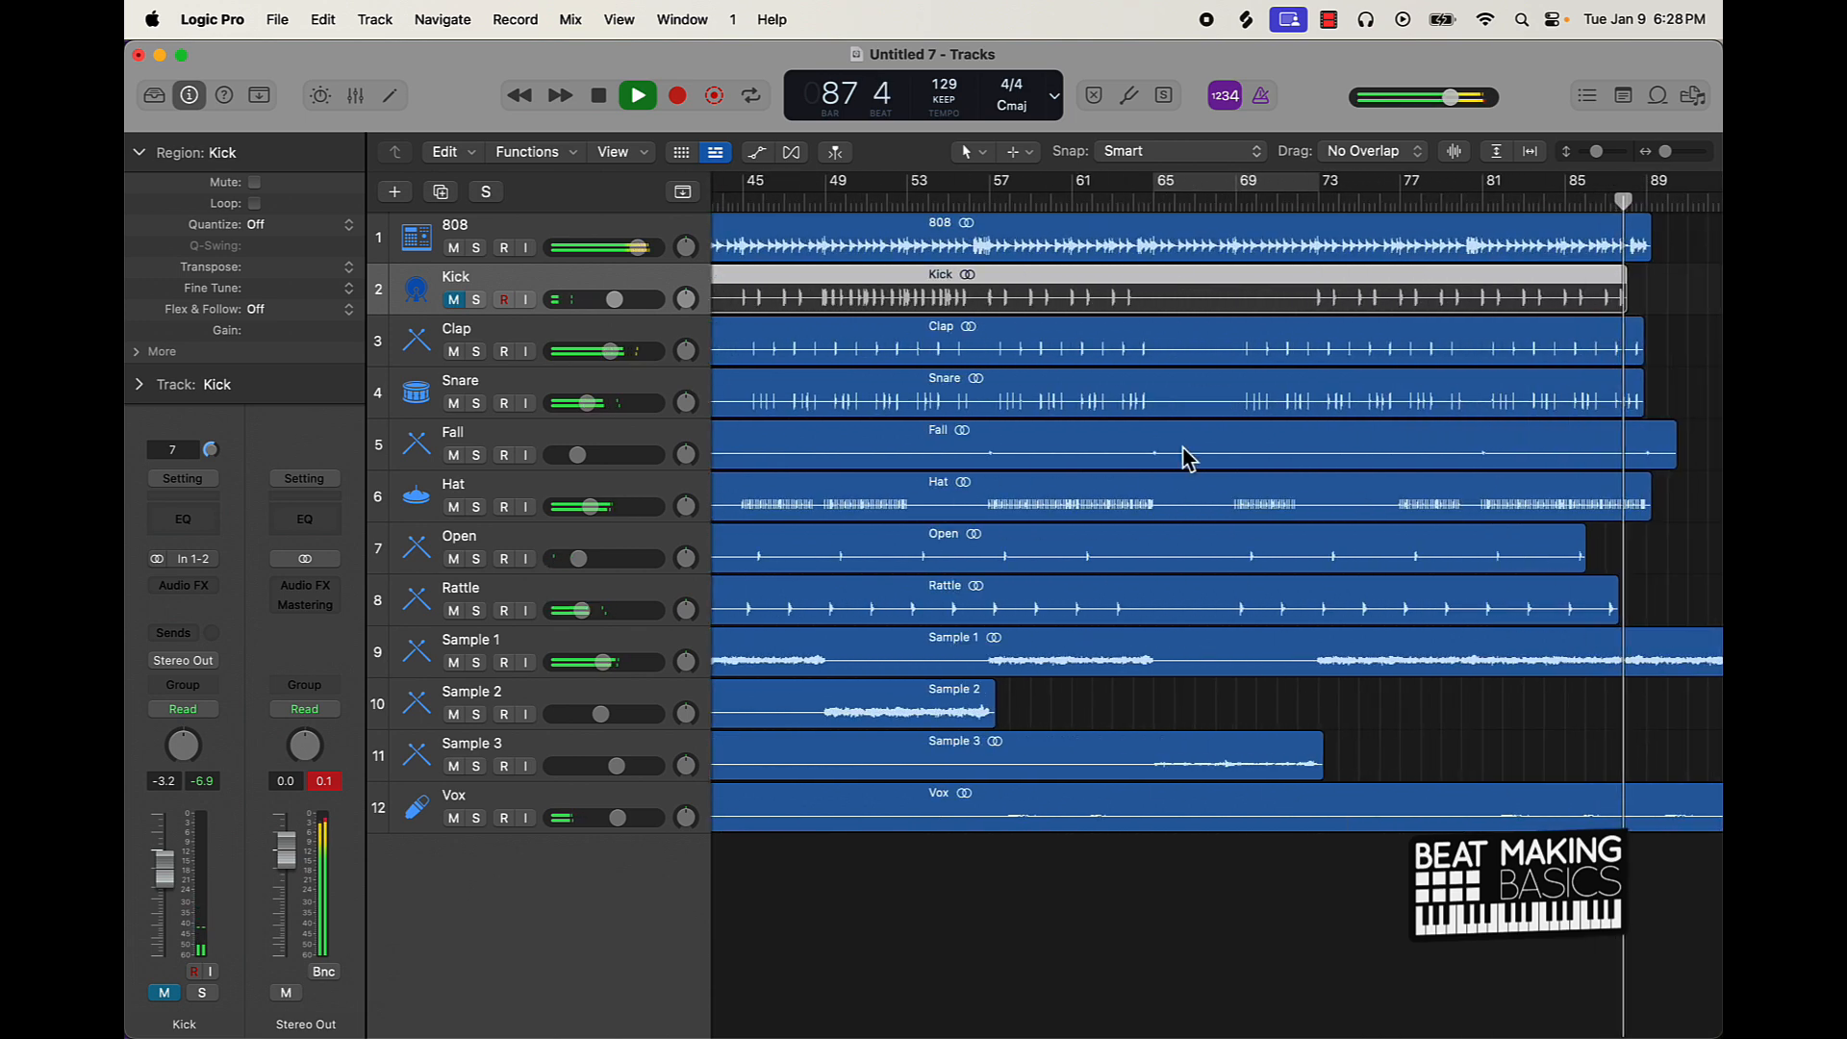
key(super+Down)
key(super+Down)
key(super+Down)
key(super+Down)
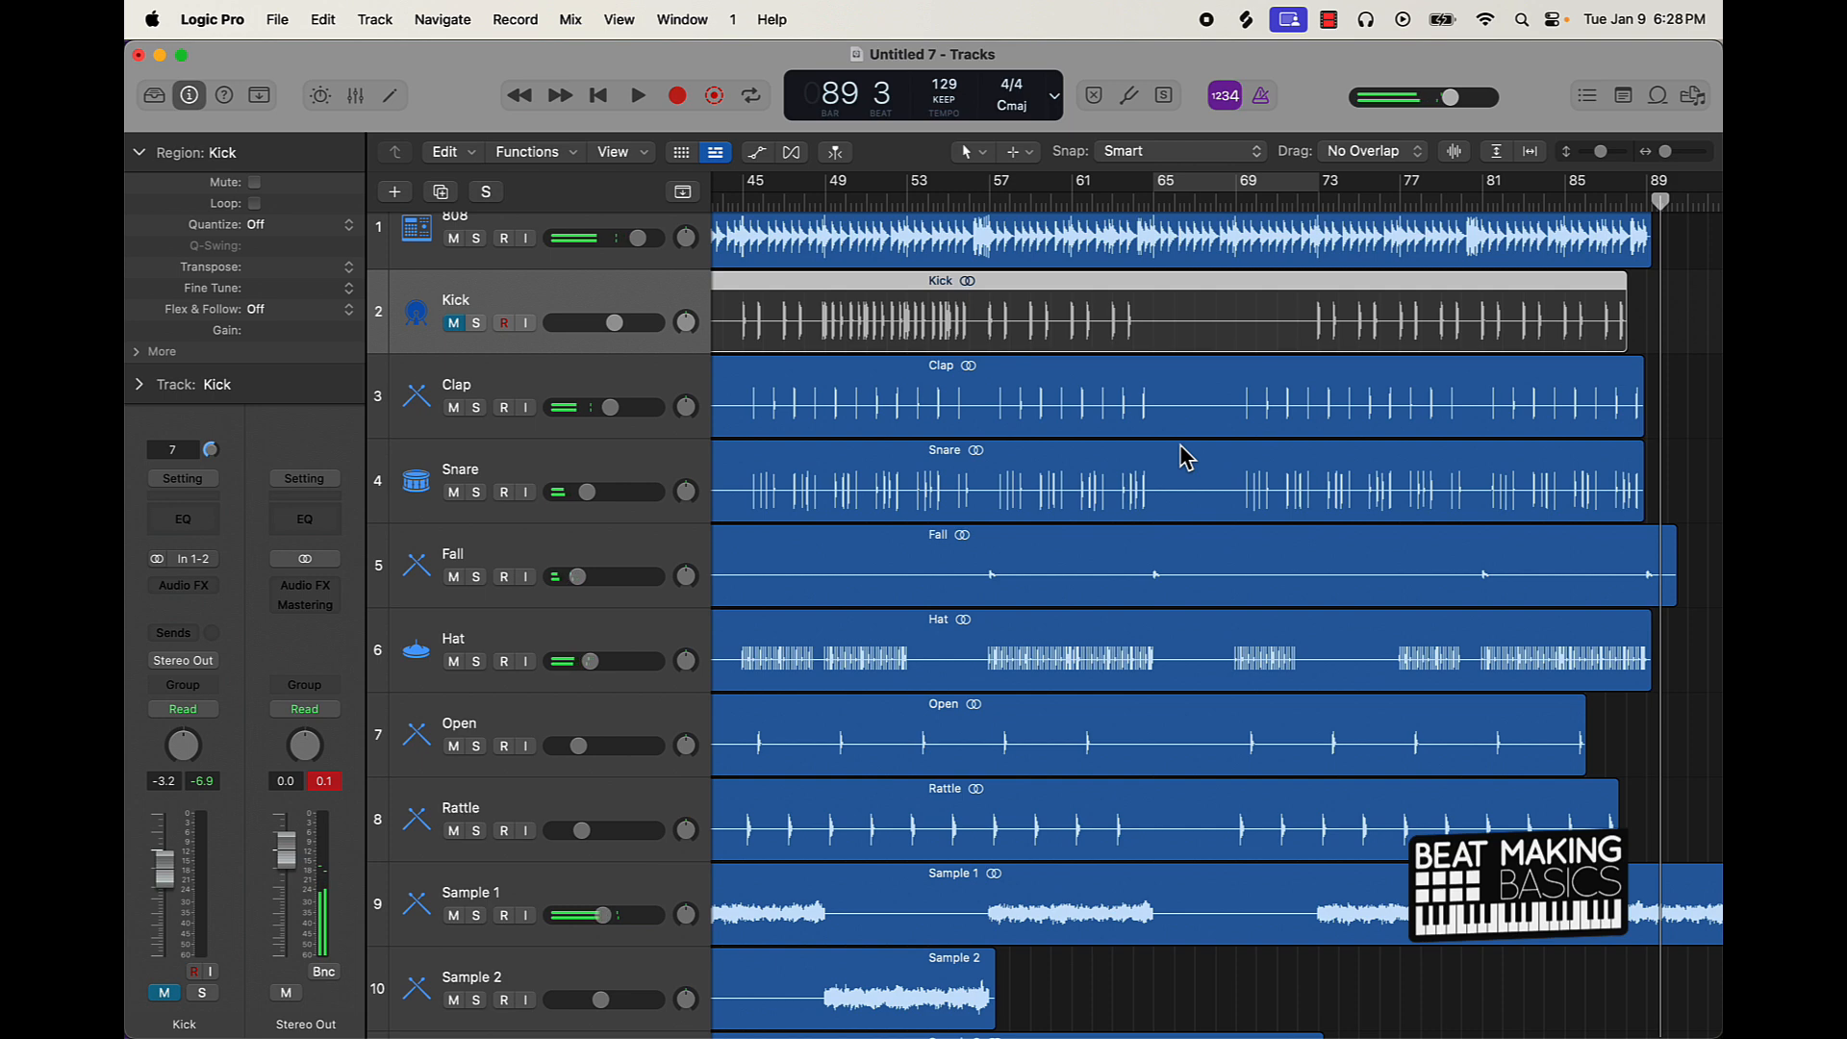
key(Return)
key(space)
key(space)
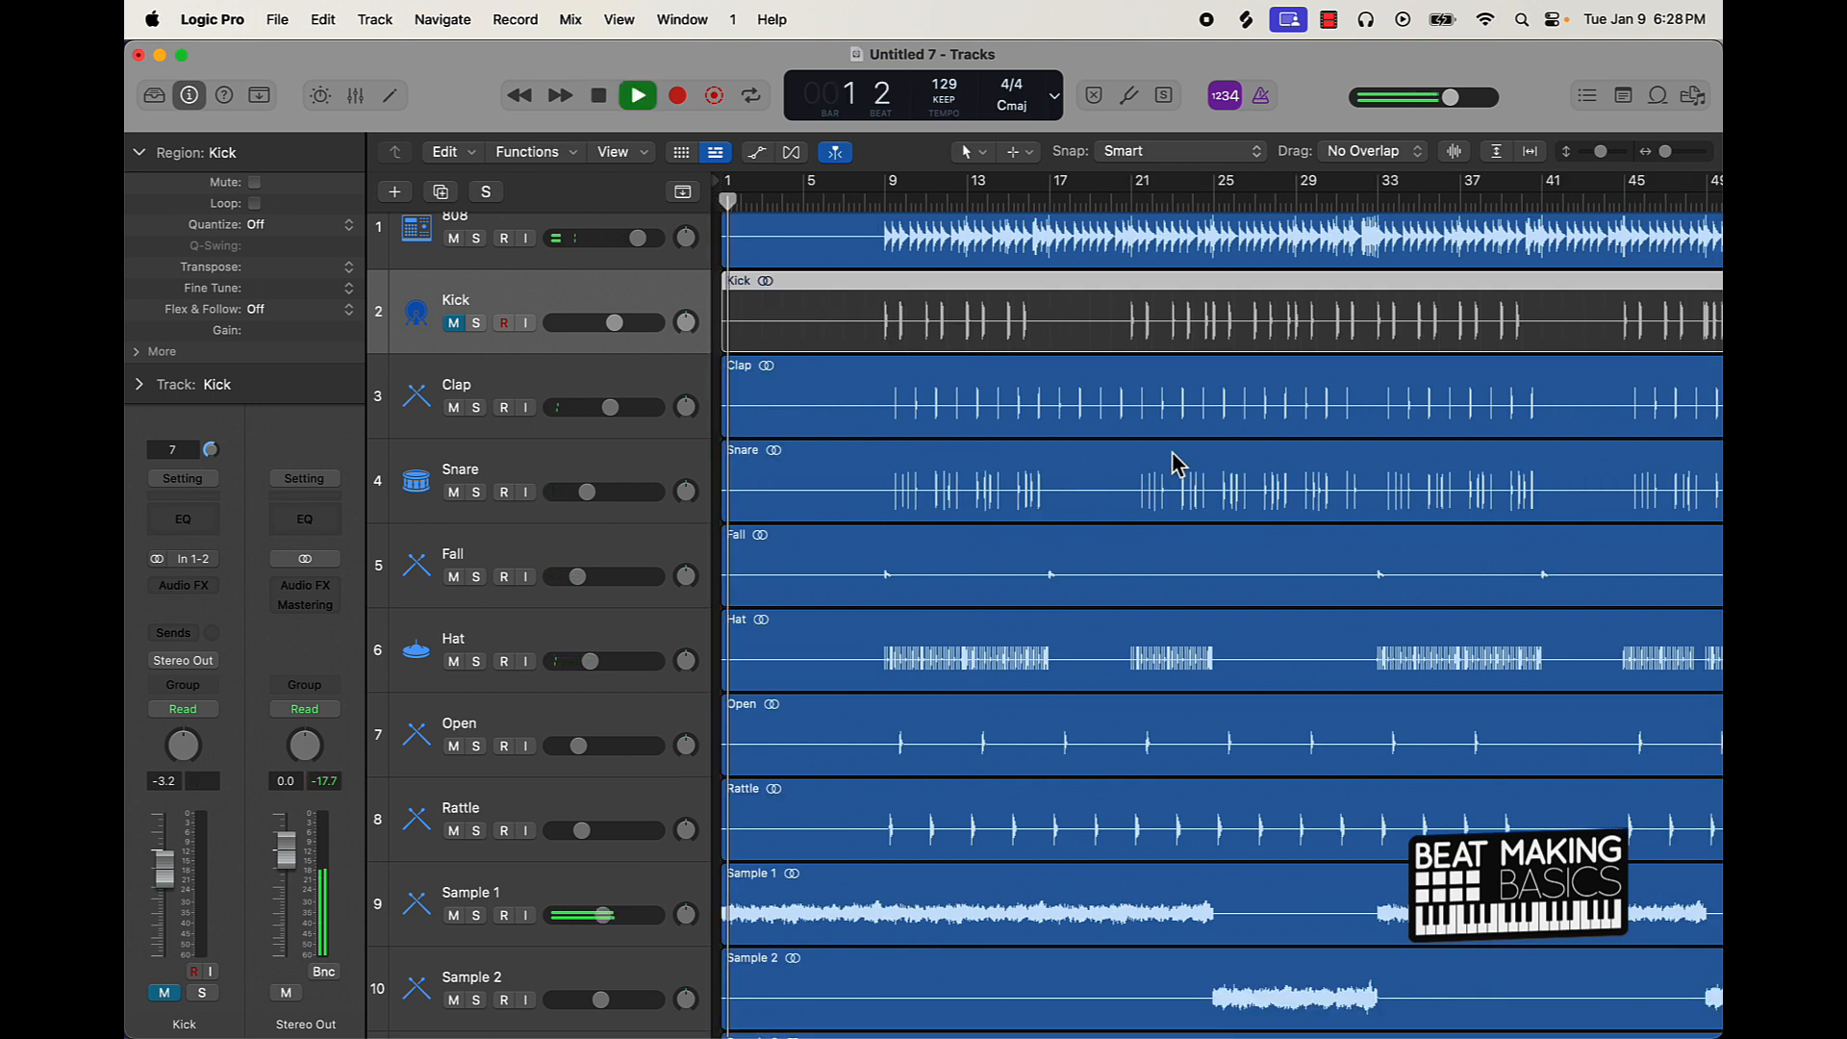
Step: Insert the Waves Smack Attack (s) transient shaper on the Kick track
key(super+Up)
scroll(1055, 519, up, 1)
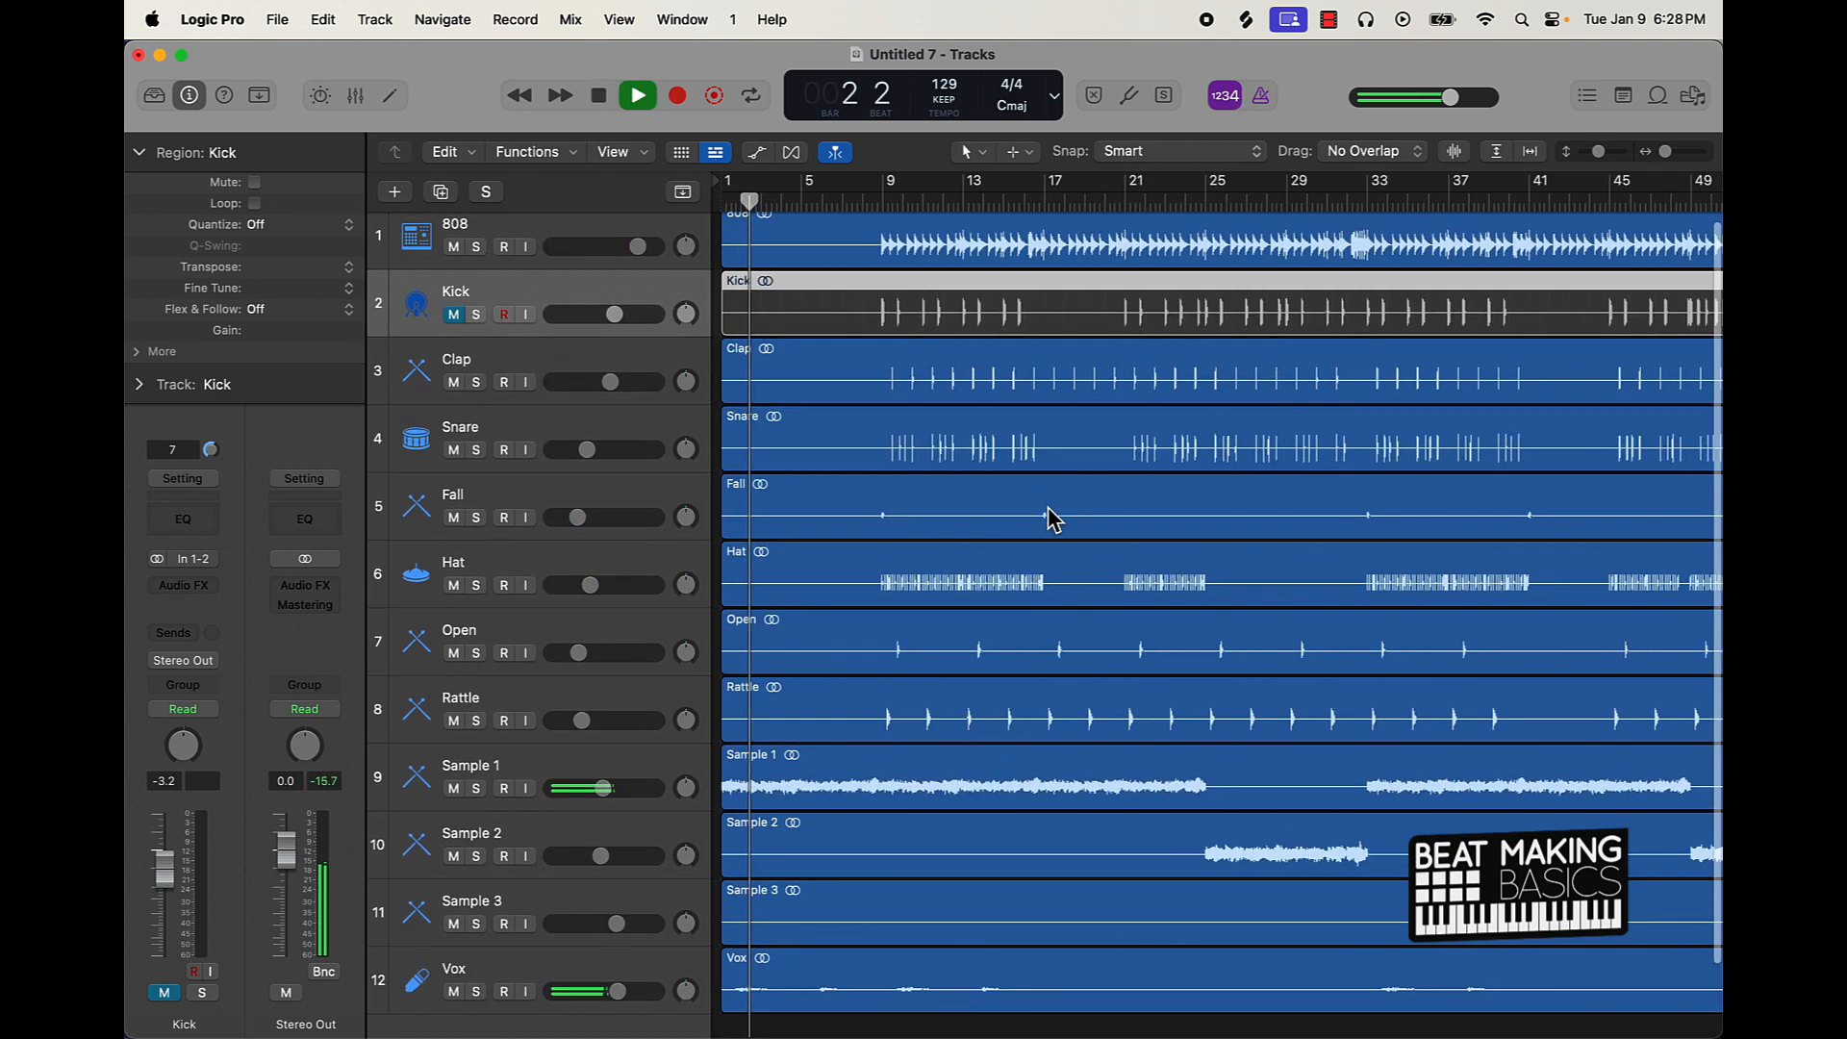
click(721, 417)
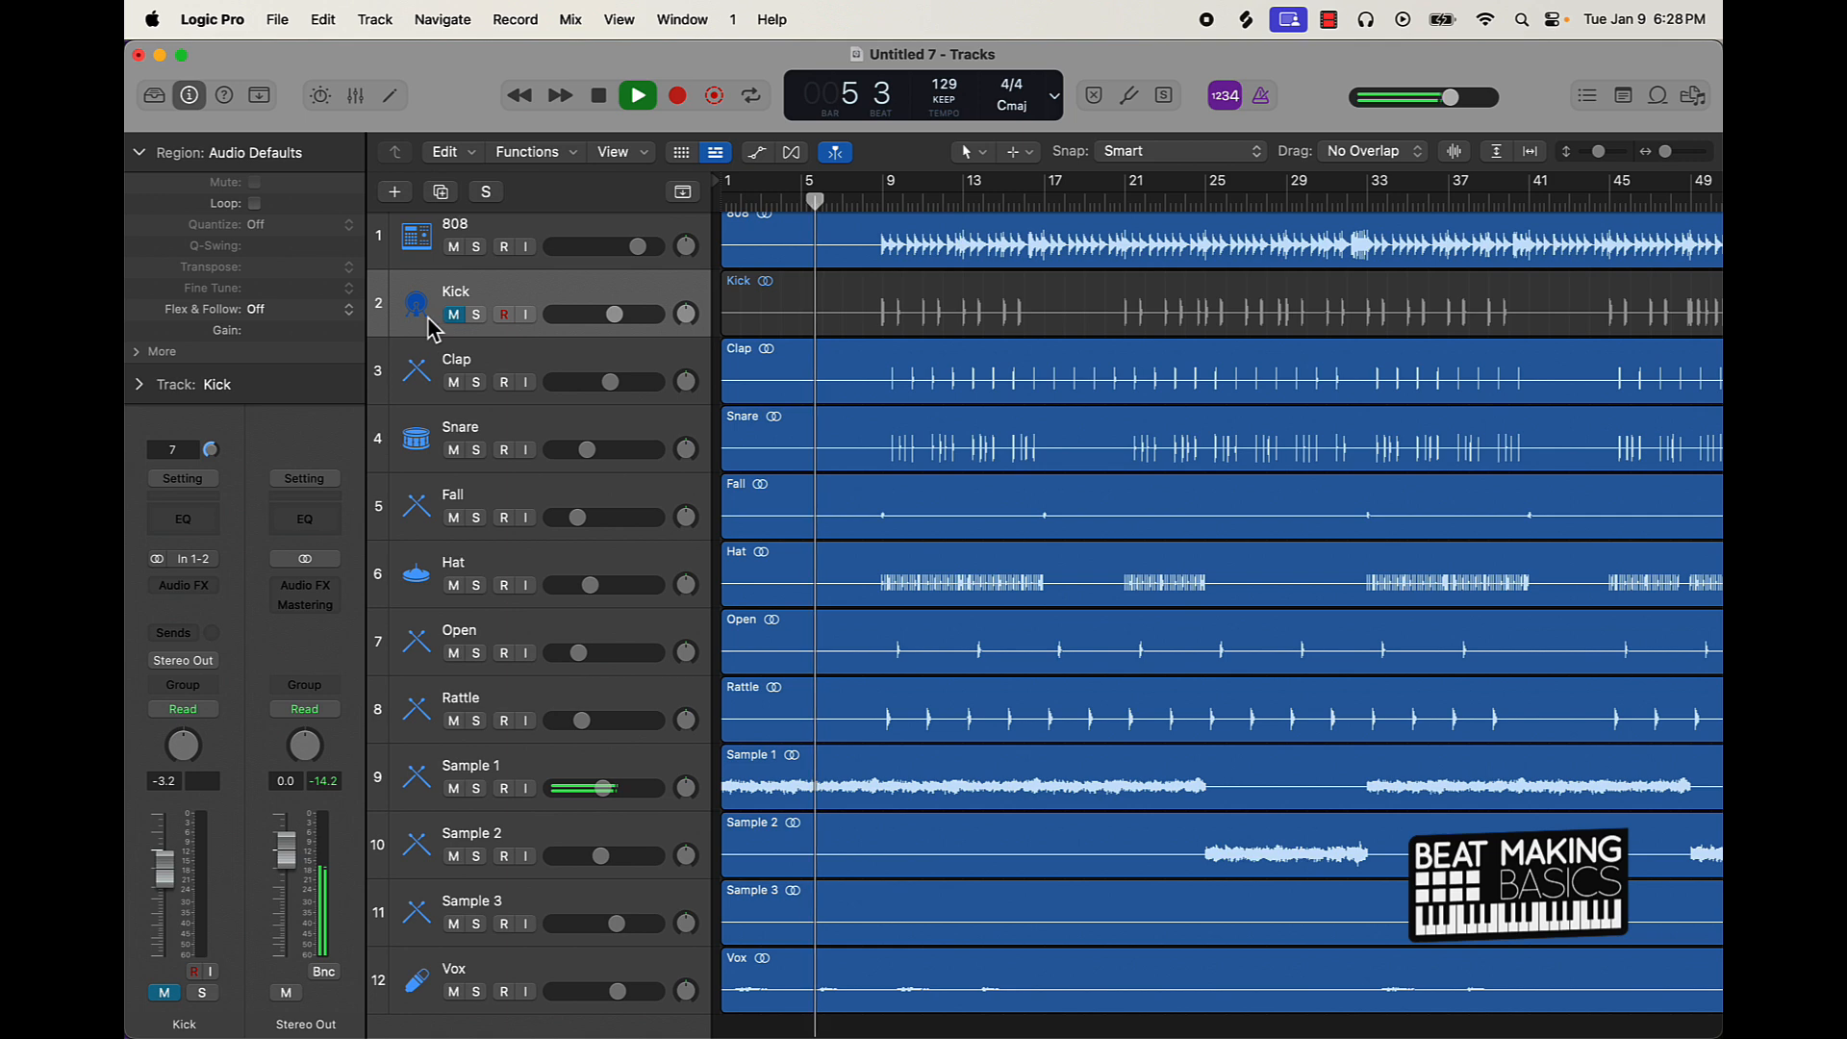
click(179, 587)
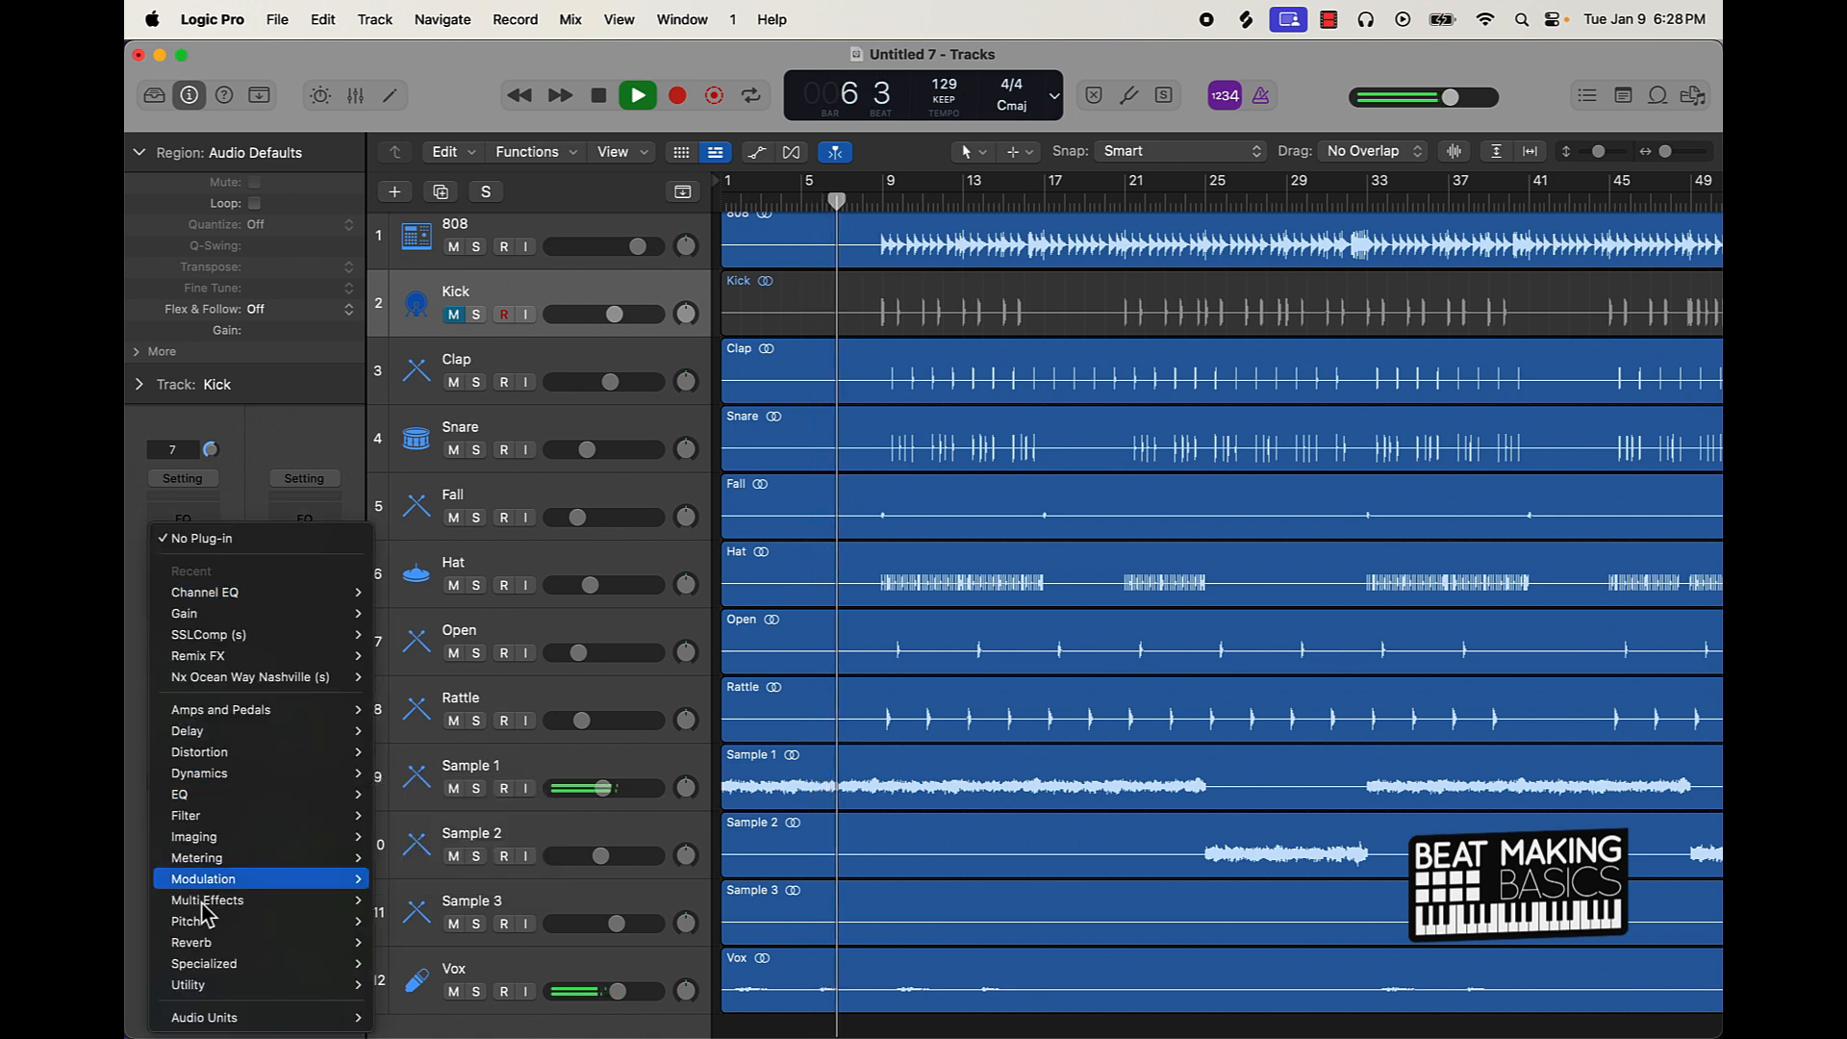
mouse_move(248, 1018)
mouse_move(453, 997)
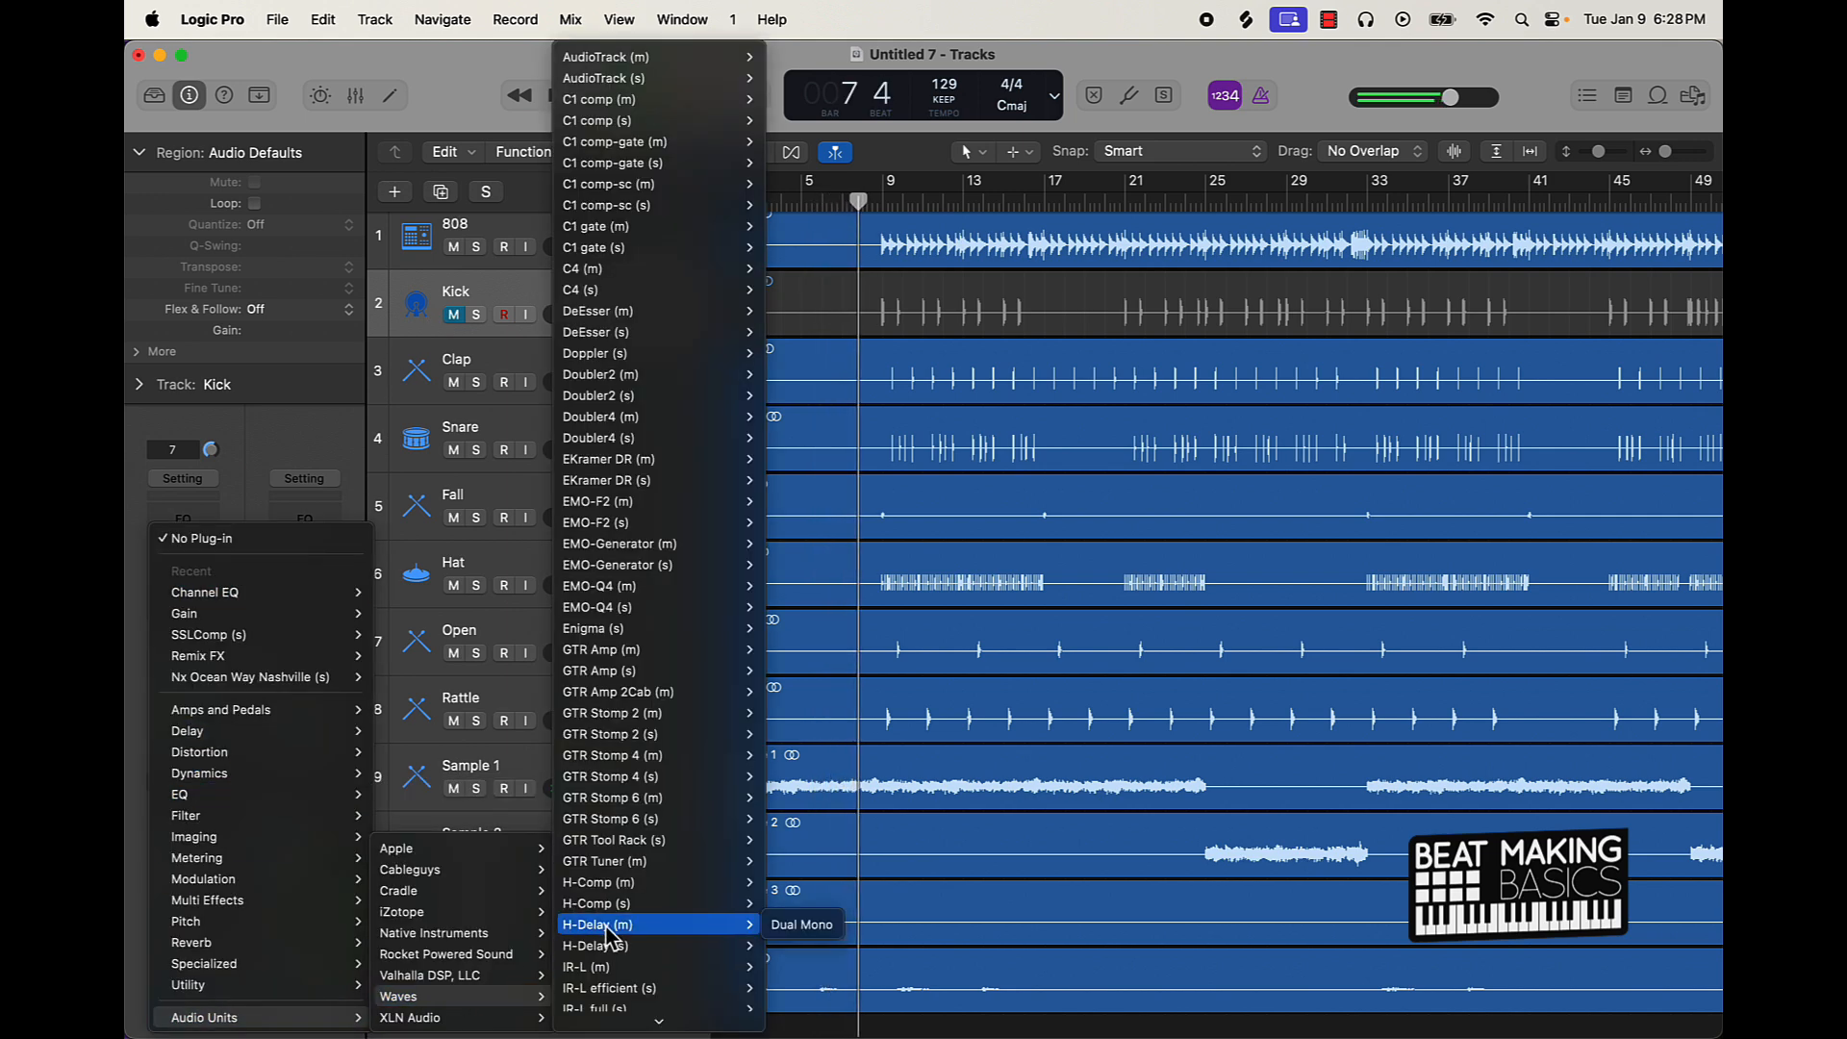
scroll(632, 877, down, 2)
scroll(632, 878, down, 10)
scroll(632, 877, down, 3)
scroll(632, 878, down, 5)
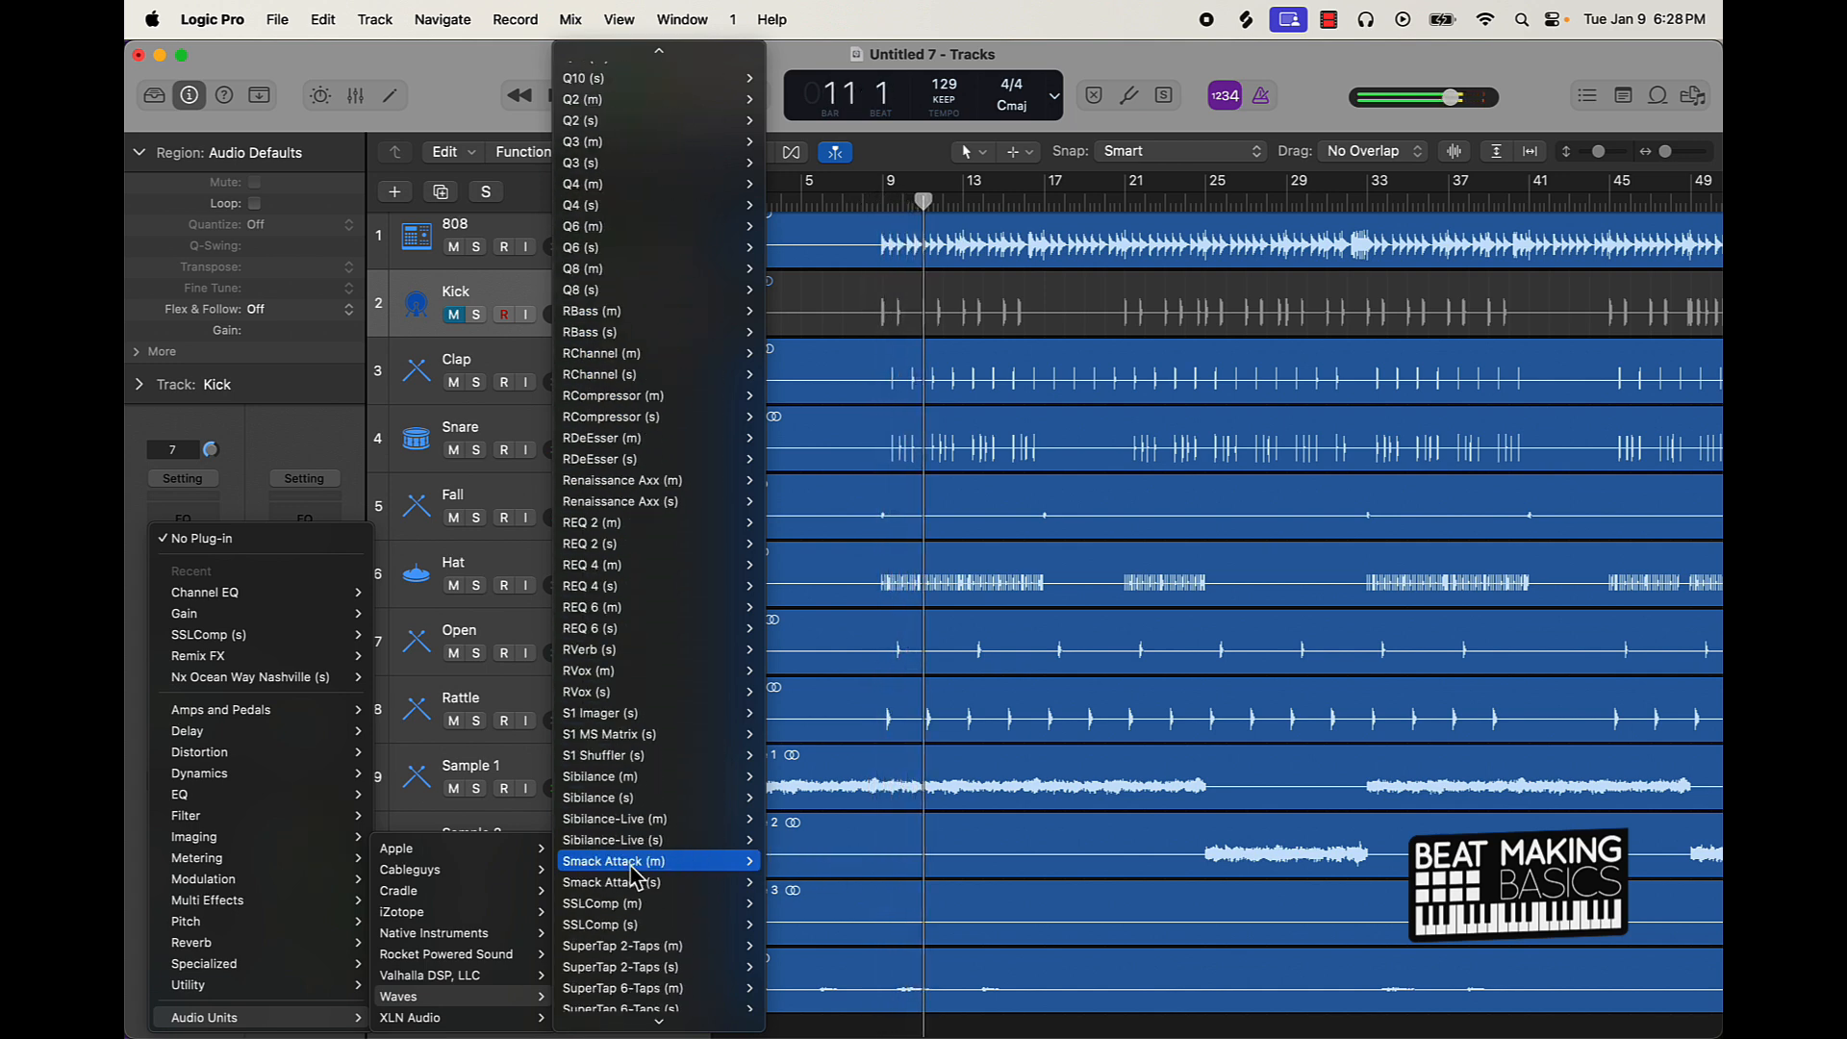
scroll(659, 854, down, 1)
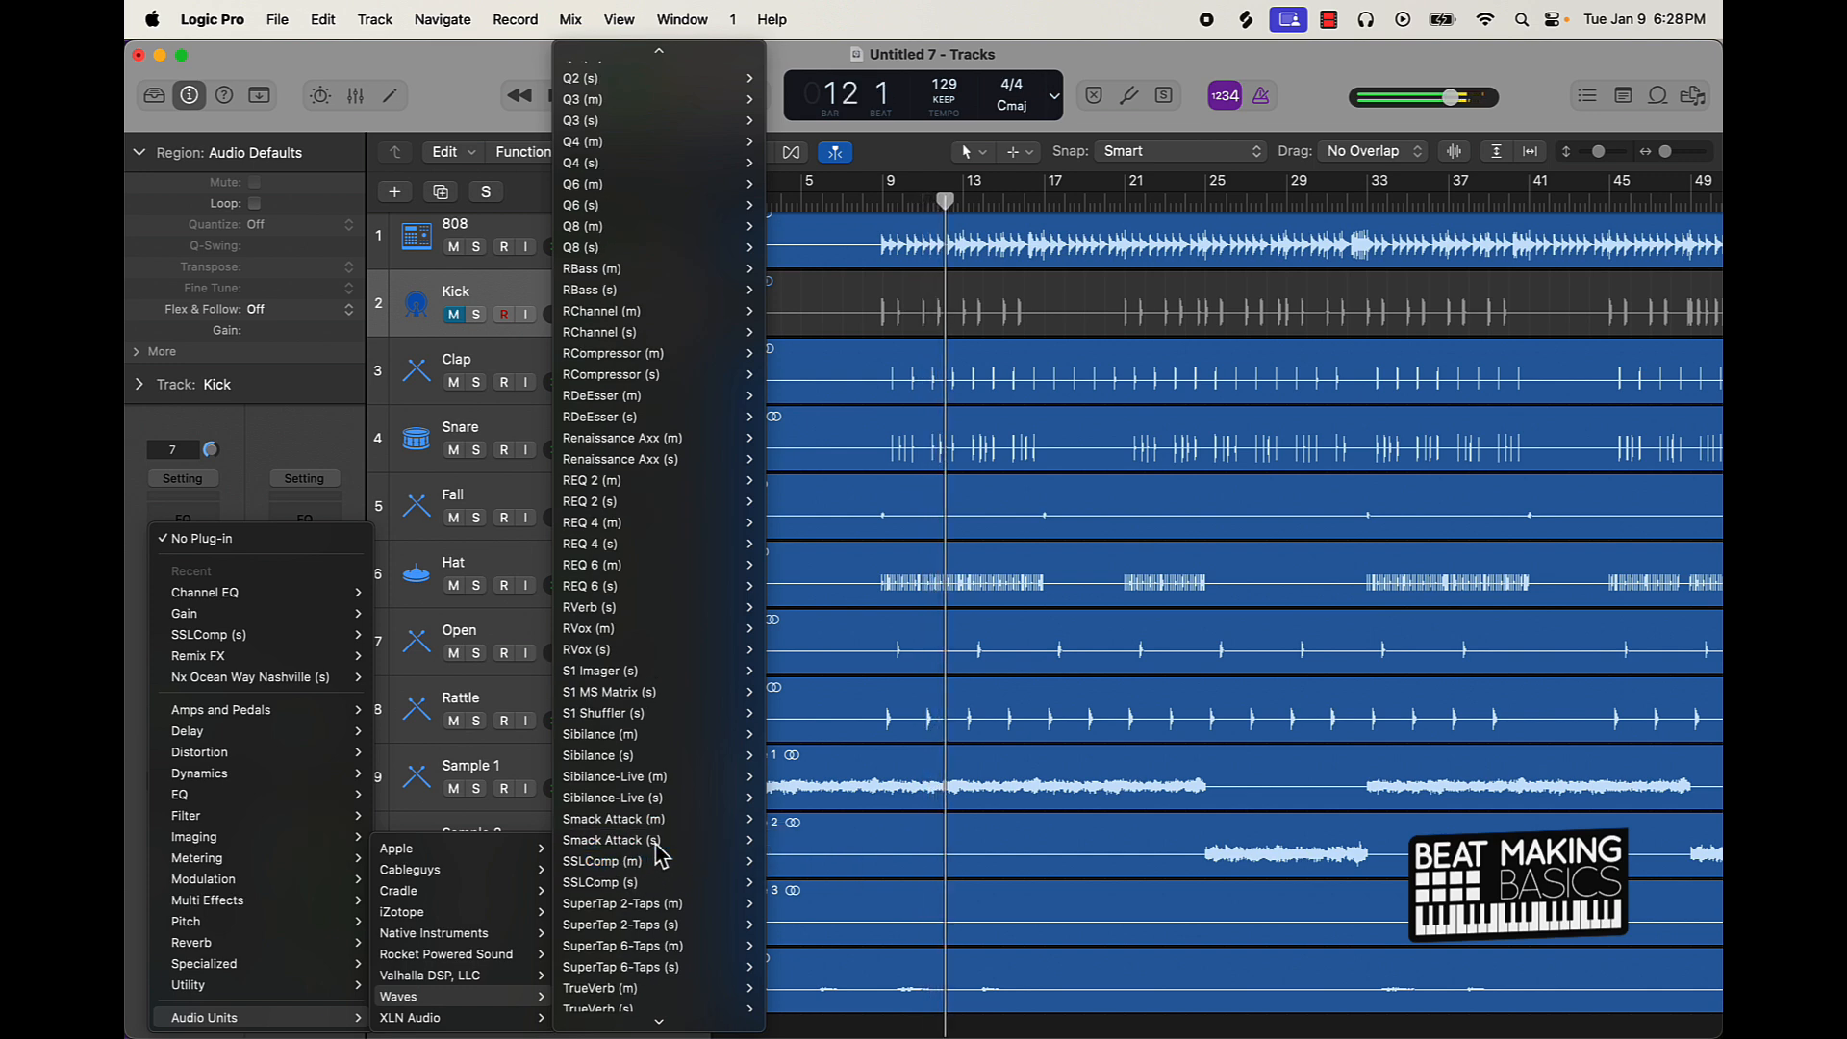
click(790, 840)
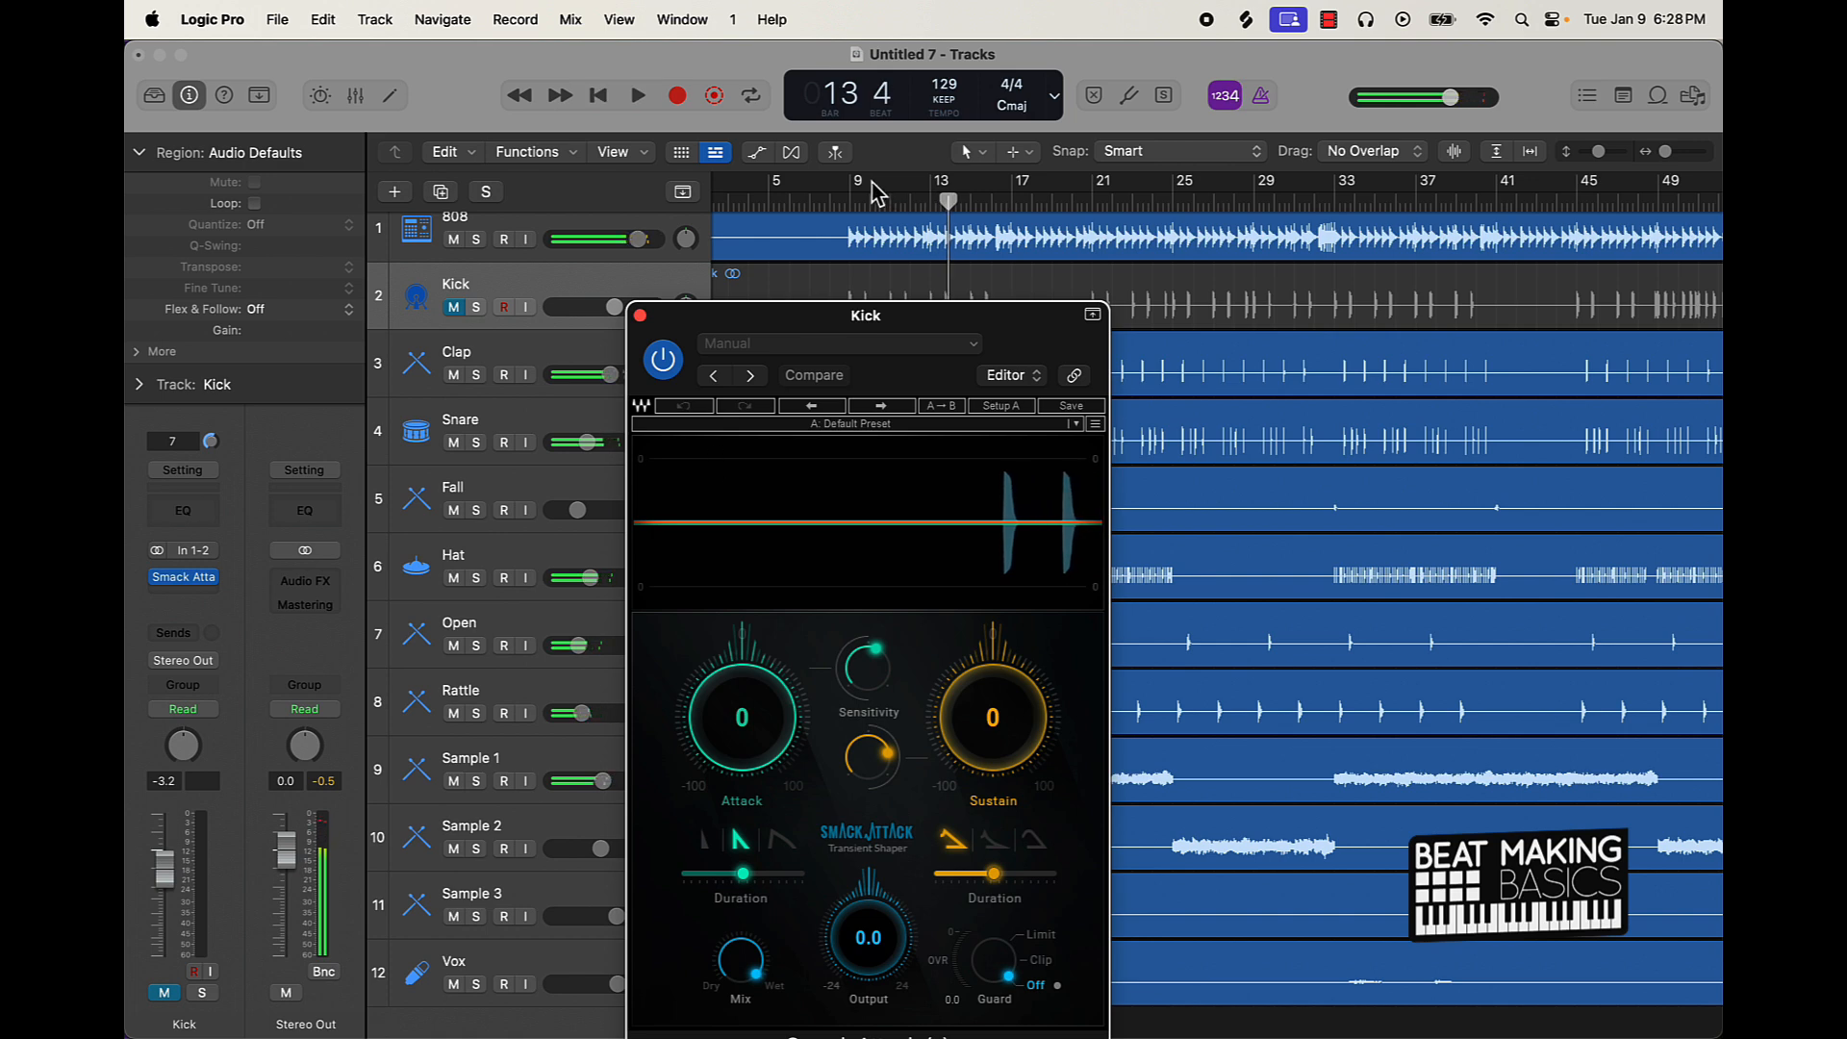
Step: Set a playback loop over bars 9 to 17 and unmute the Kick track
drag(857, 190, 1010, 190)
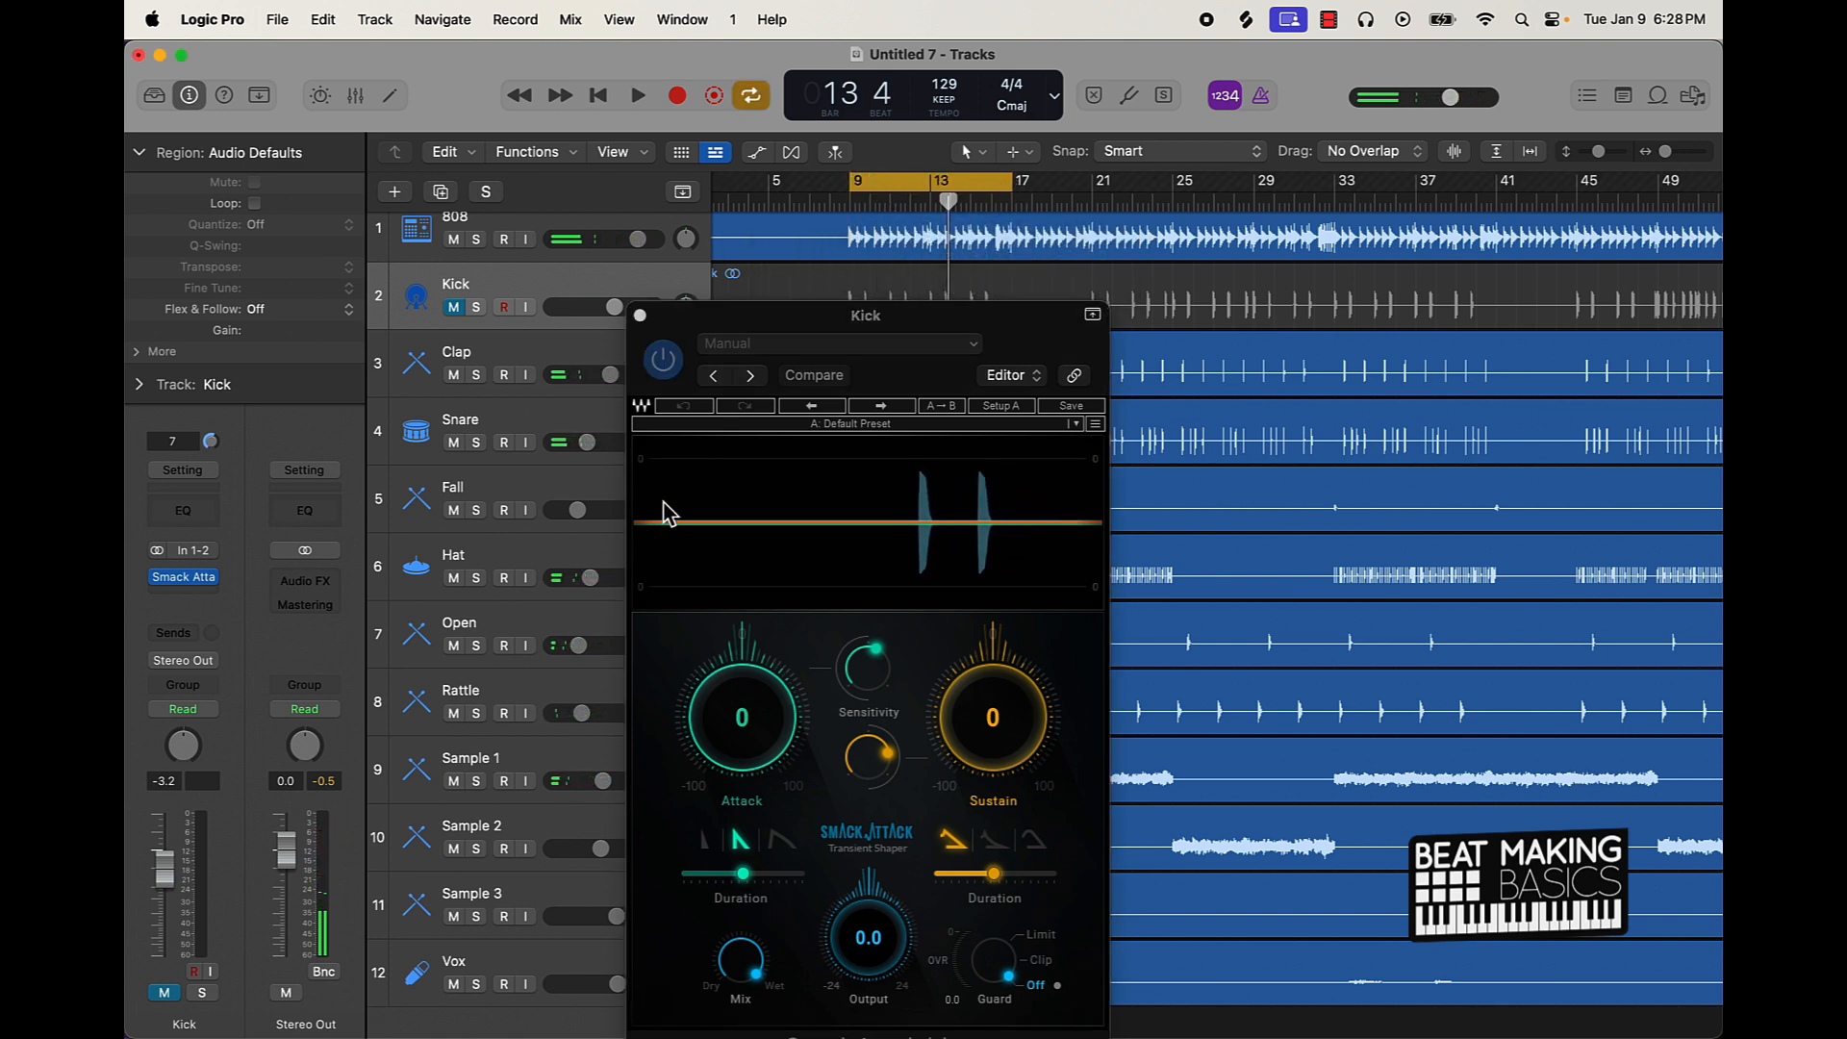
drag(804, 327, 1232, 227)
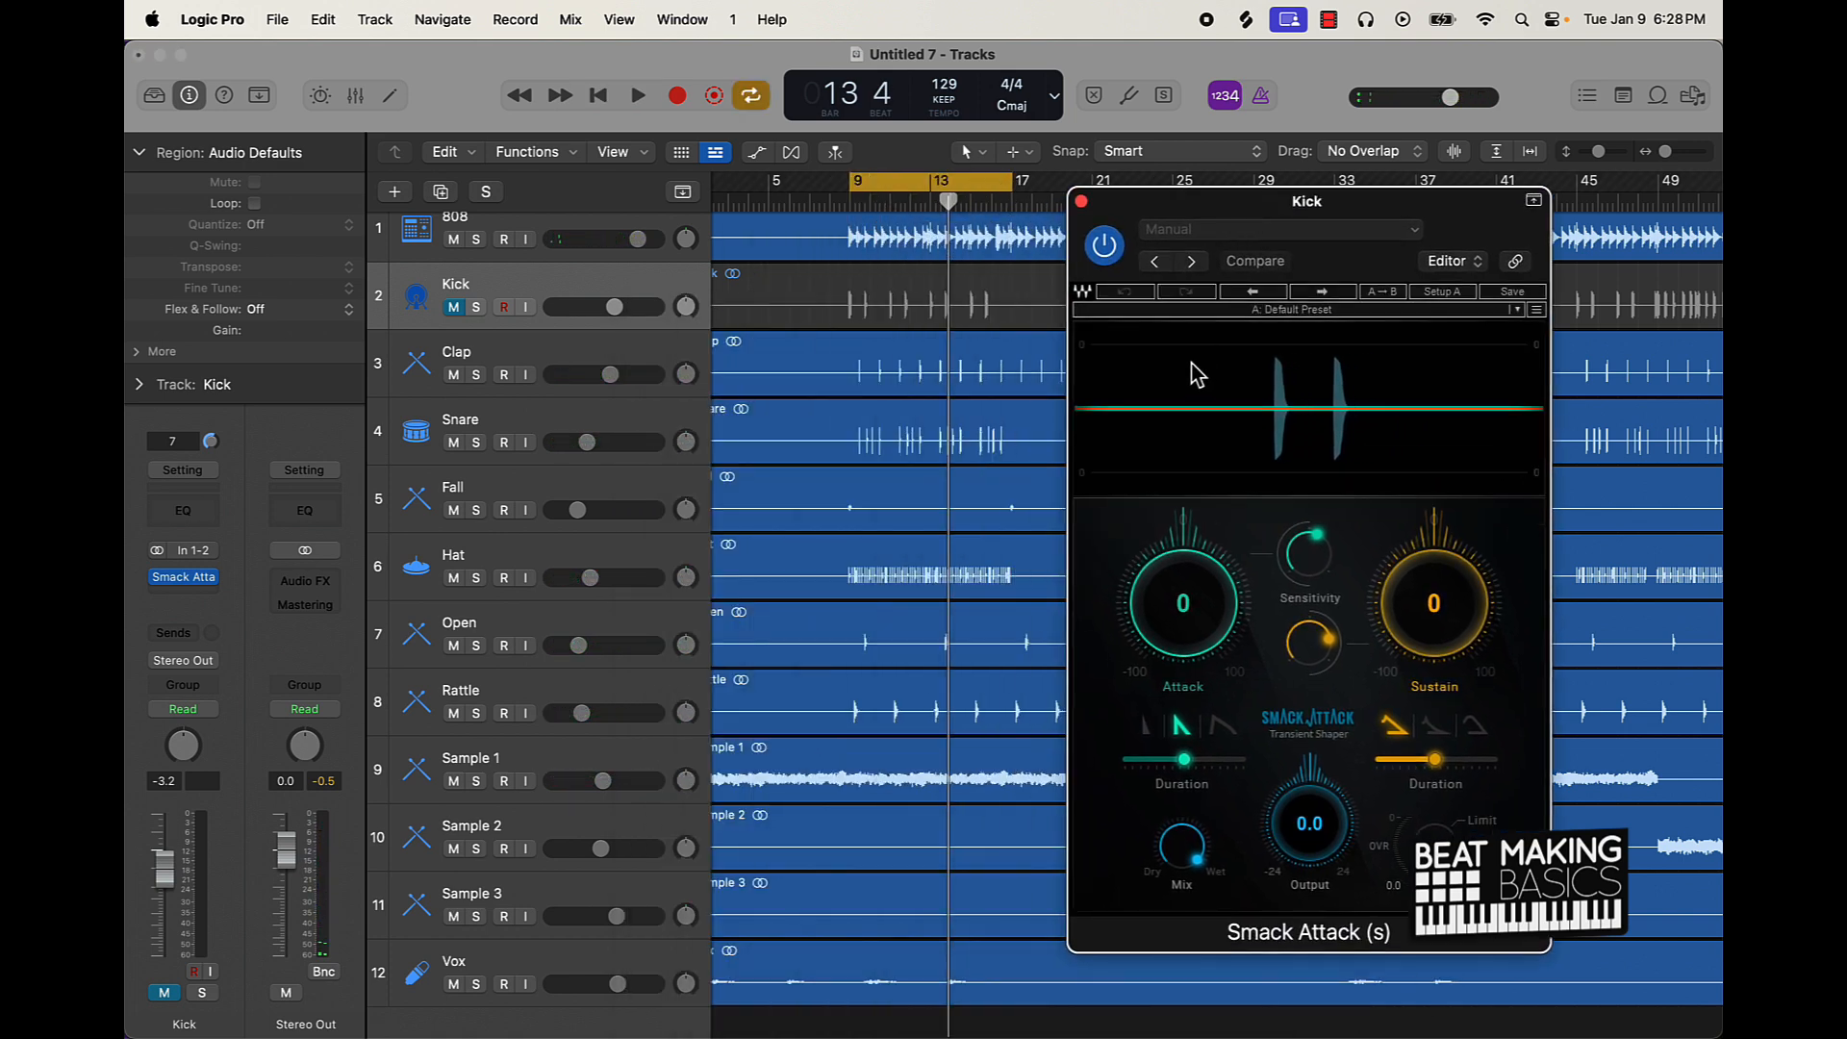
click(454, 307)
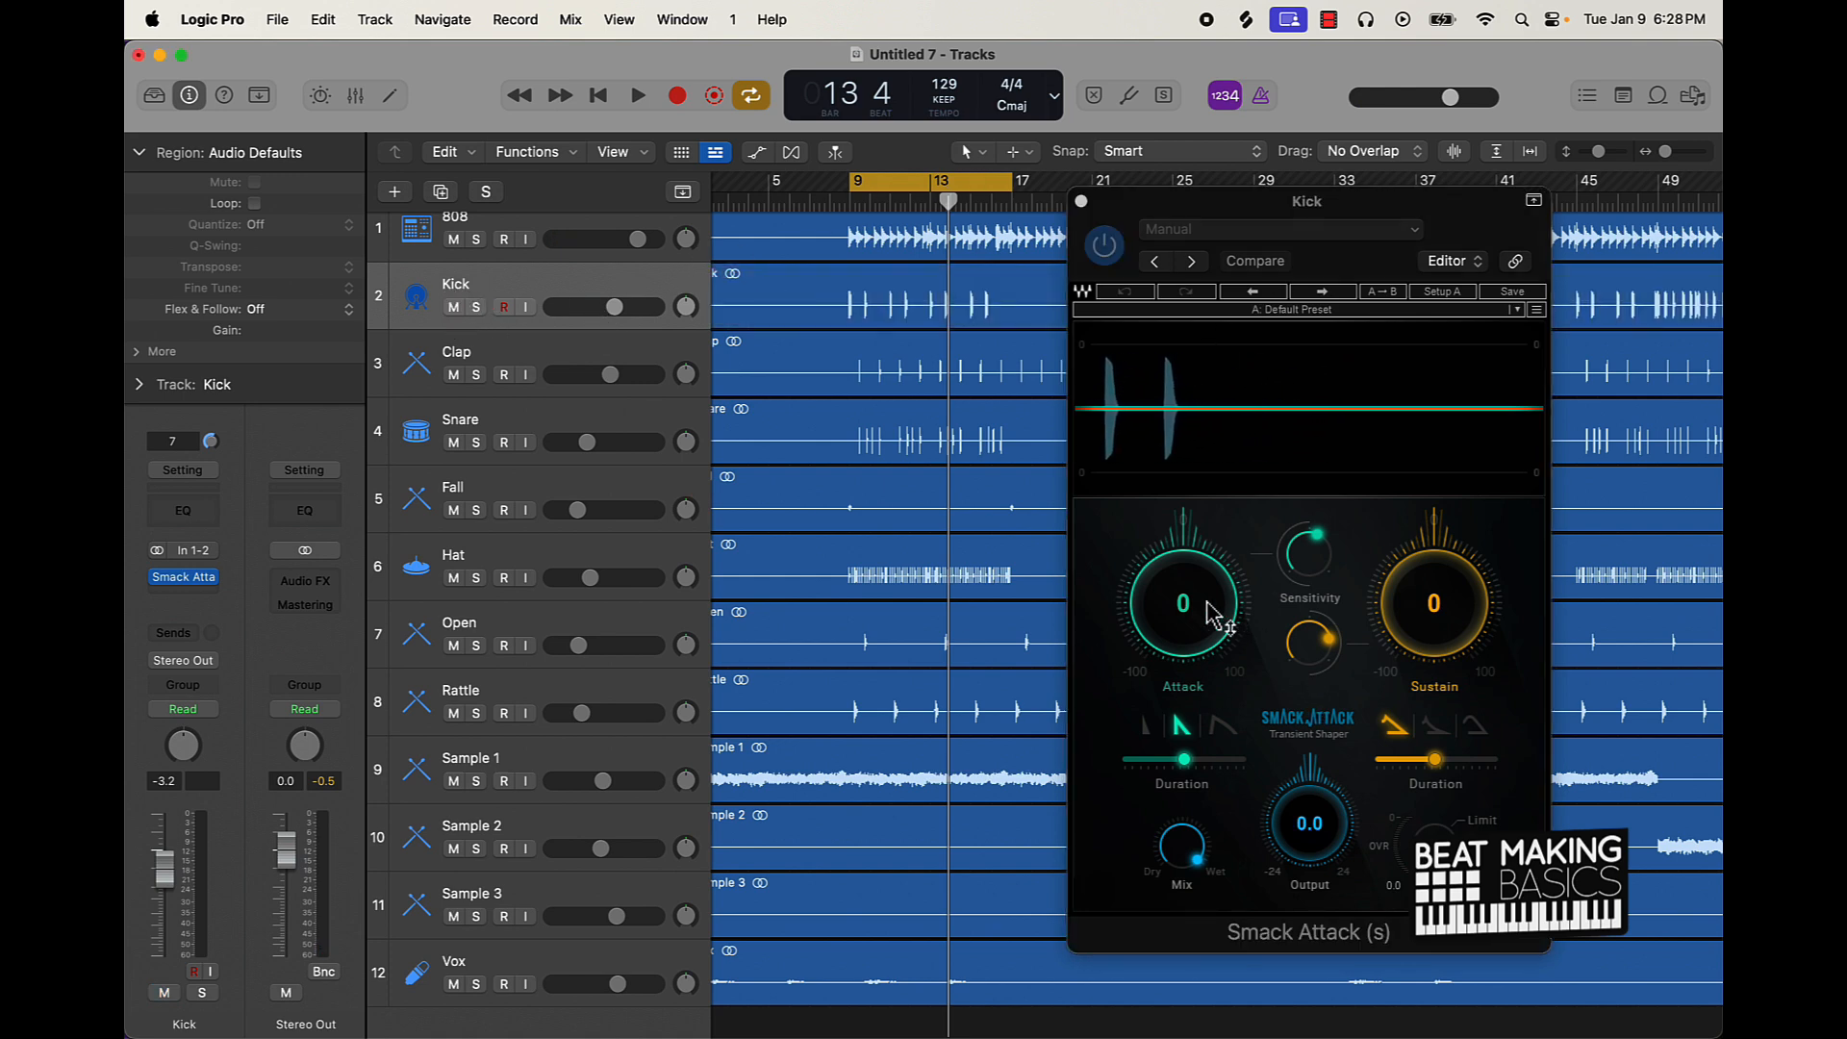
Step: Set the Kick's Smack Attack to attack 9 and sustain -20, audition the loop and close the plug-in
drag(1160, 643, 1200, 580)
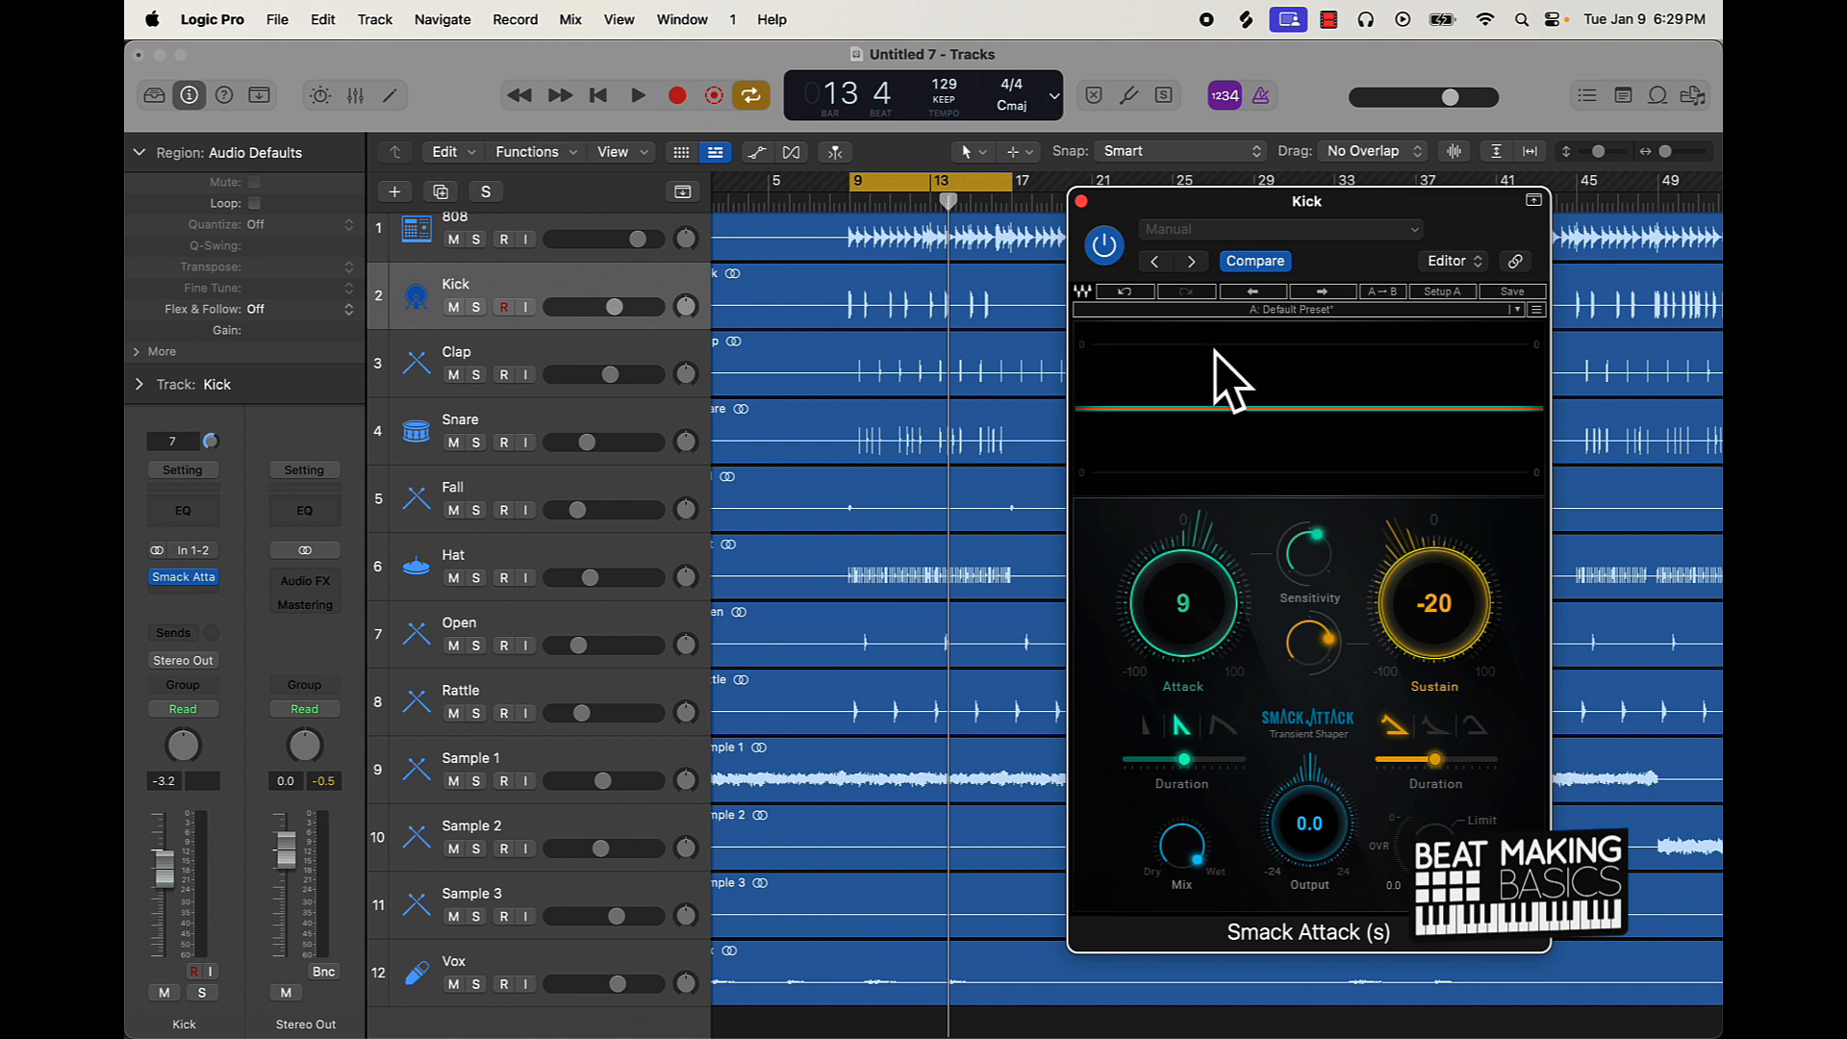
key(space)
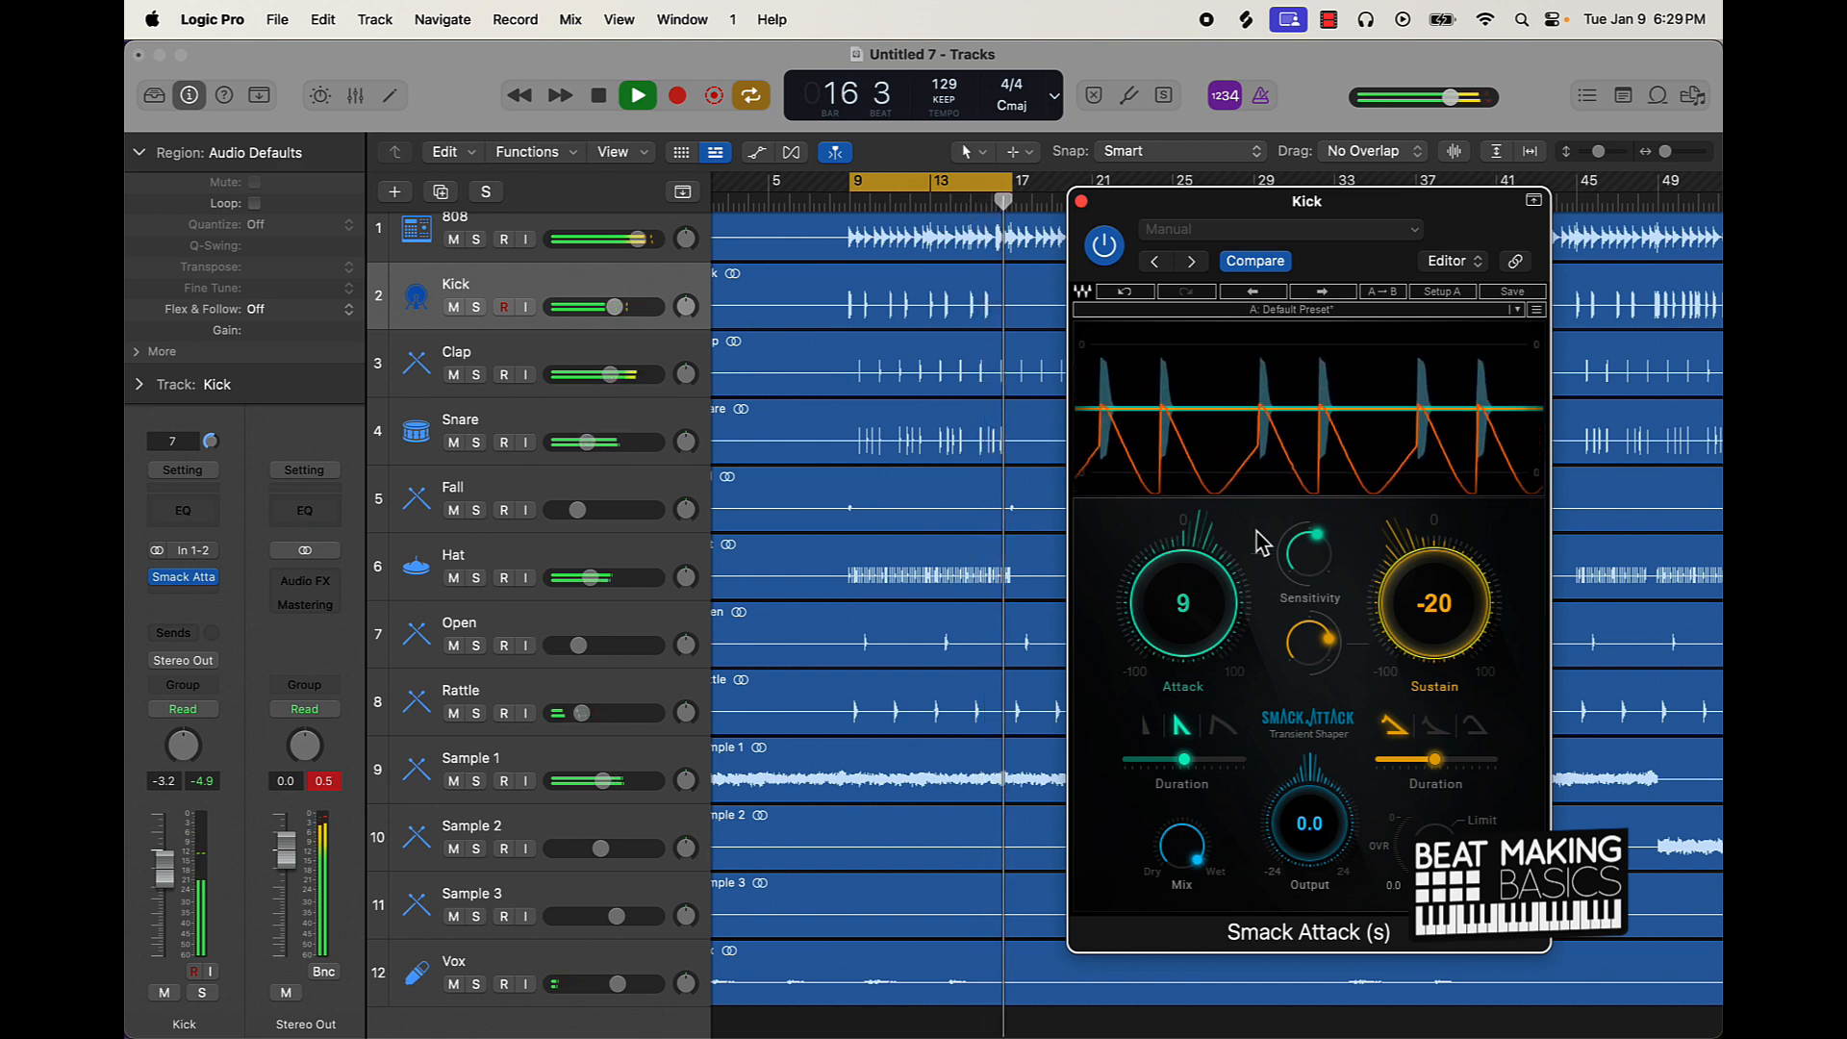
click(1079, 201)
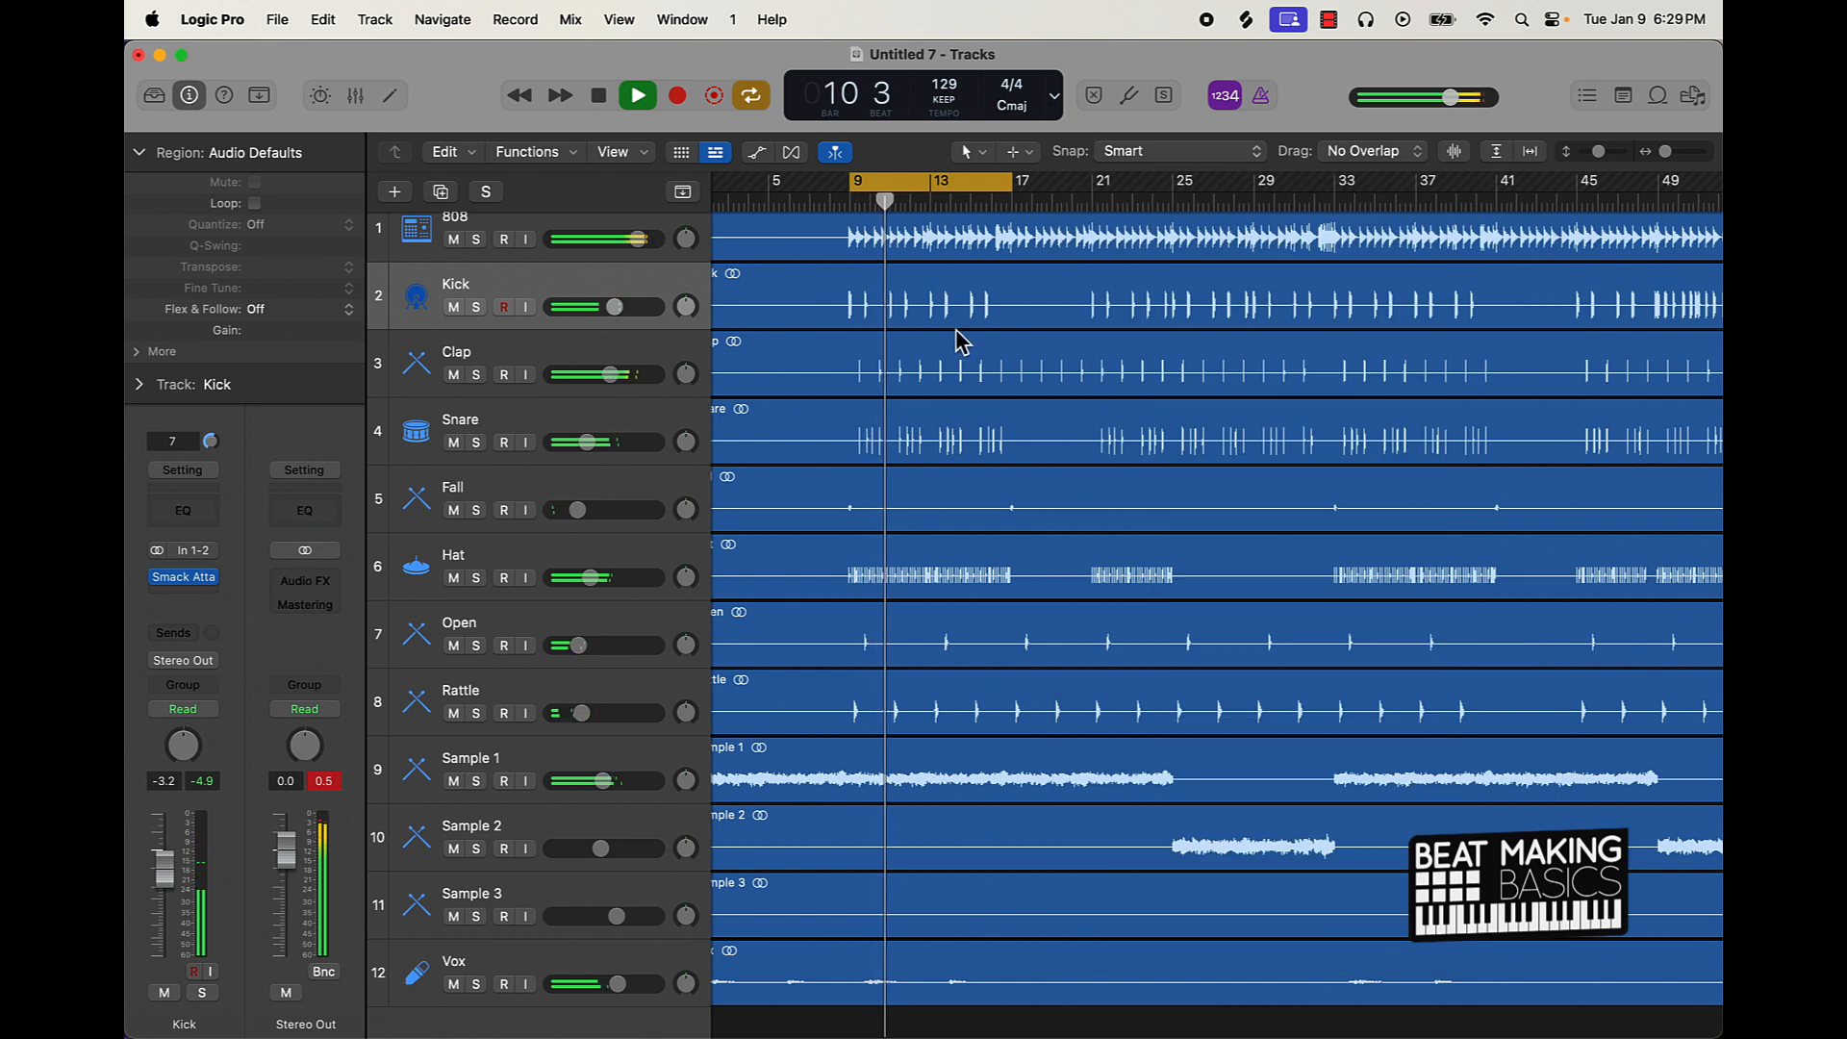
Step: Split the Kick region at bar 11 and at bar 9 to isolate its first two-bar pattern
scroll(964, 343, up, 9)
scroll(963, 341, left, 2)
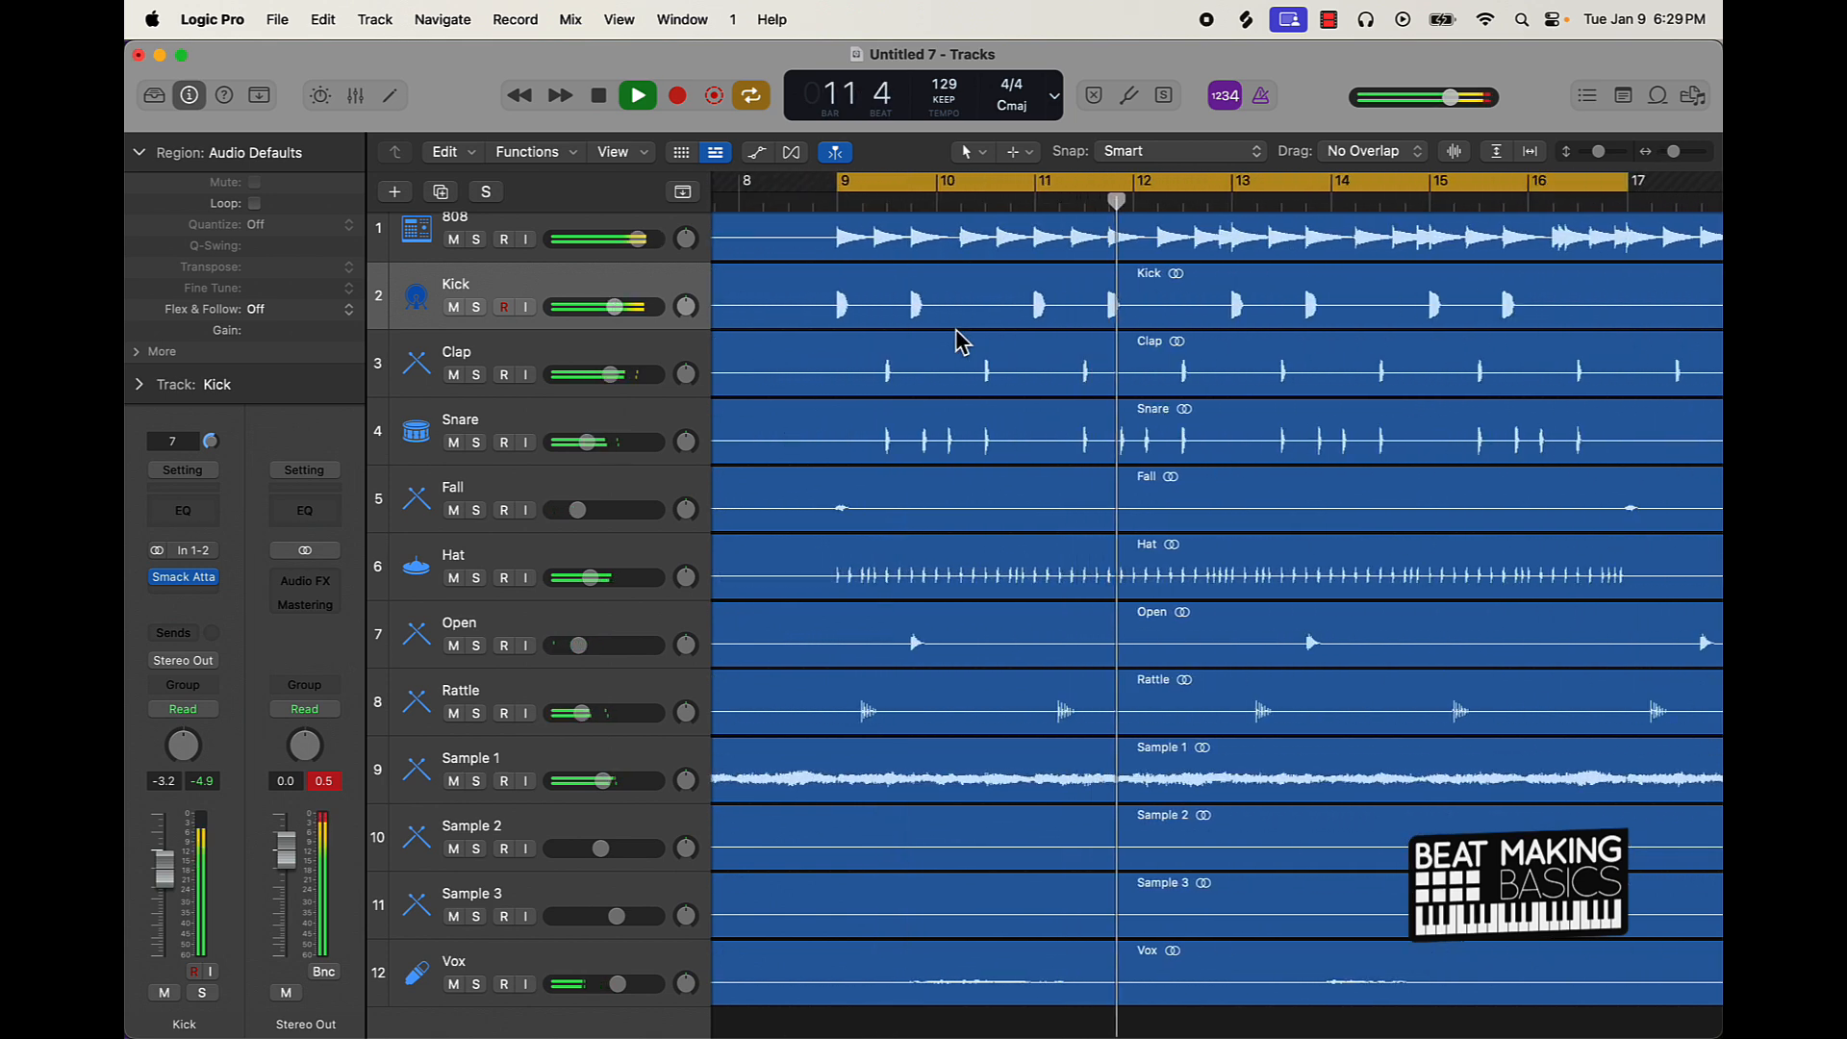
key(space)
drag(1041, 204, 1035, 204)
click(1004, 302)
key(super+t)
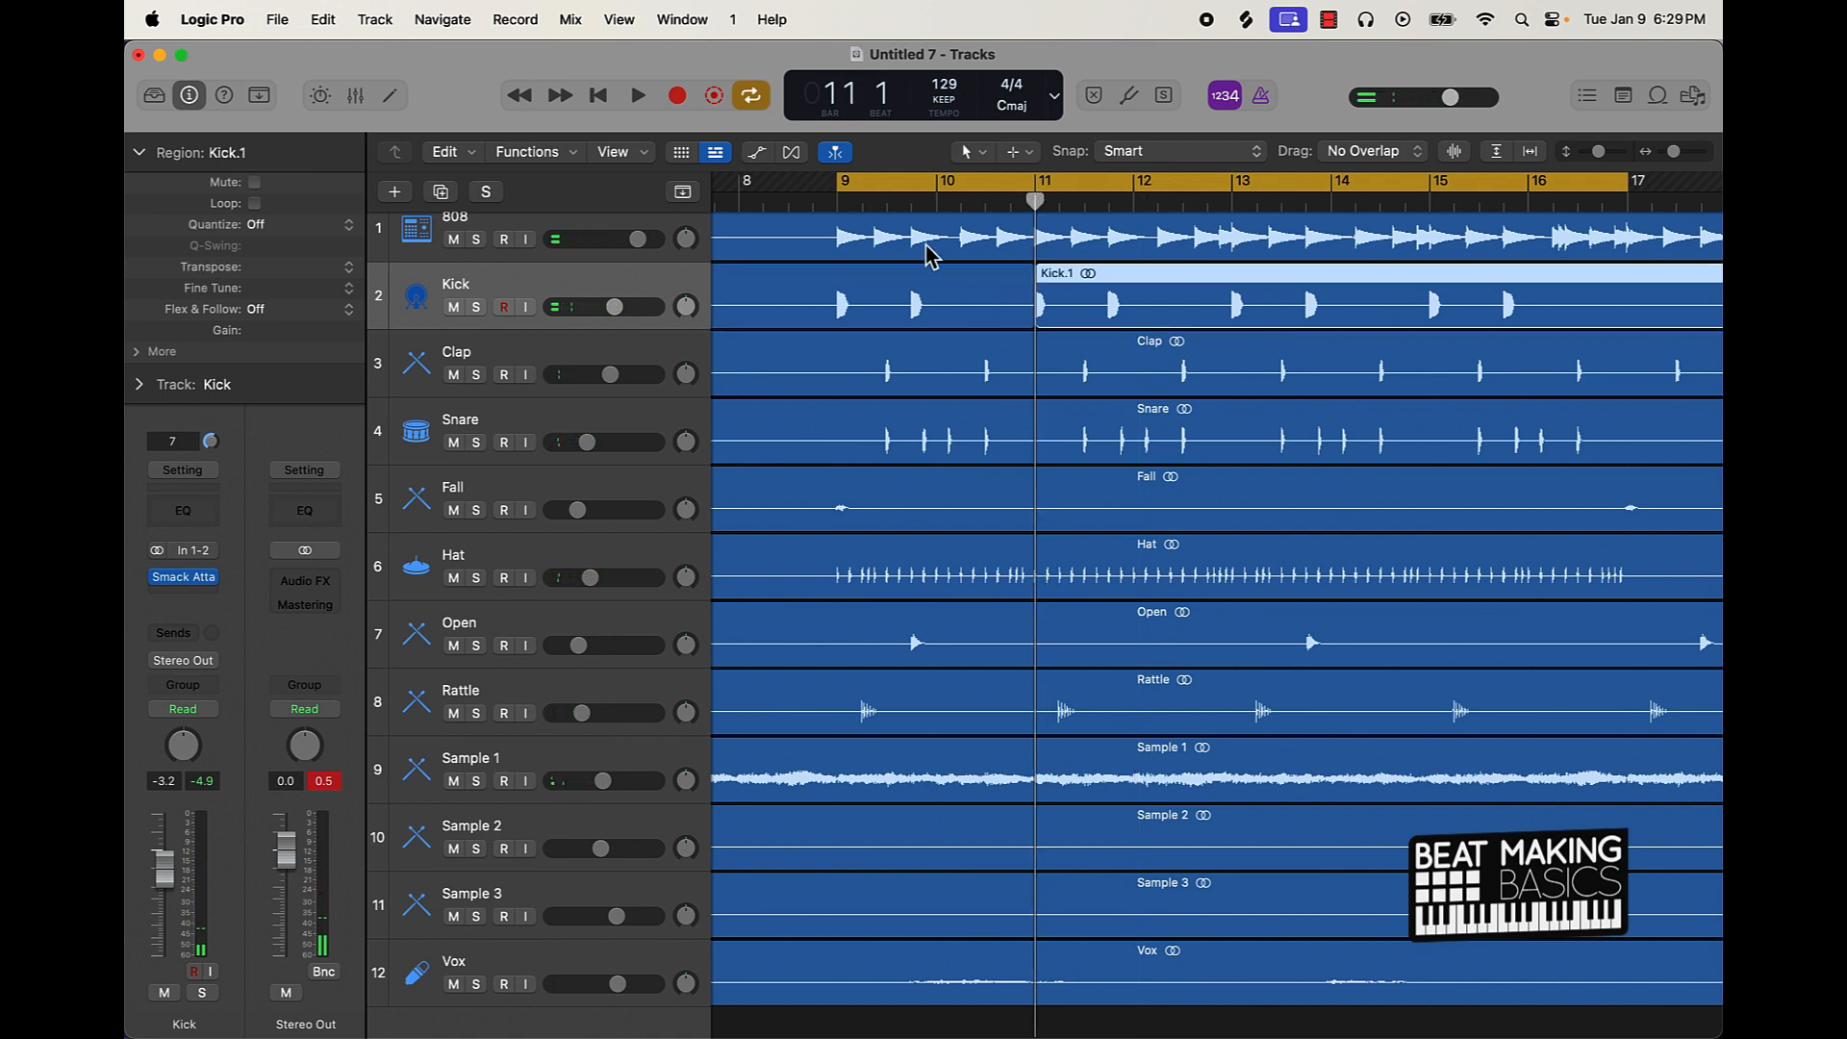
drag(886, 210, 836, 231)
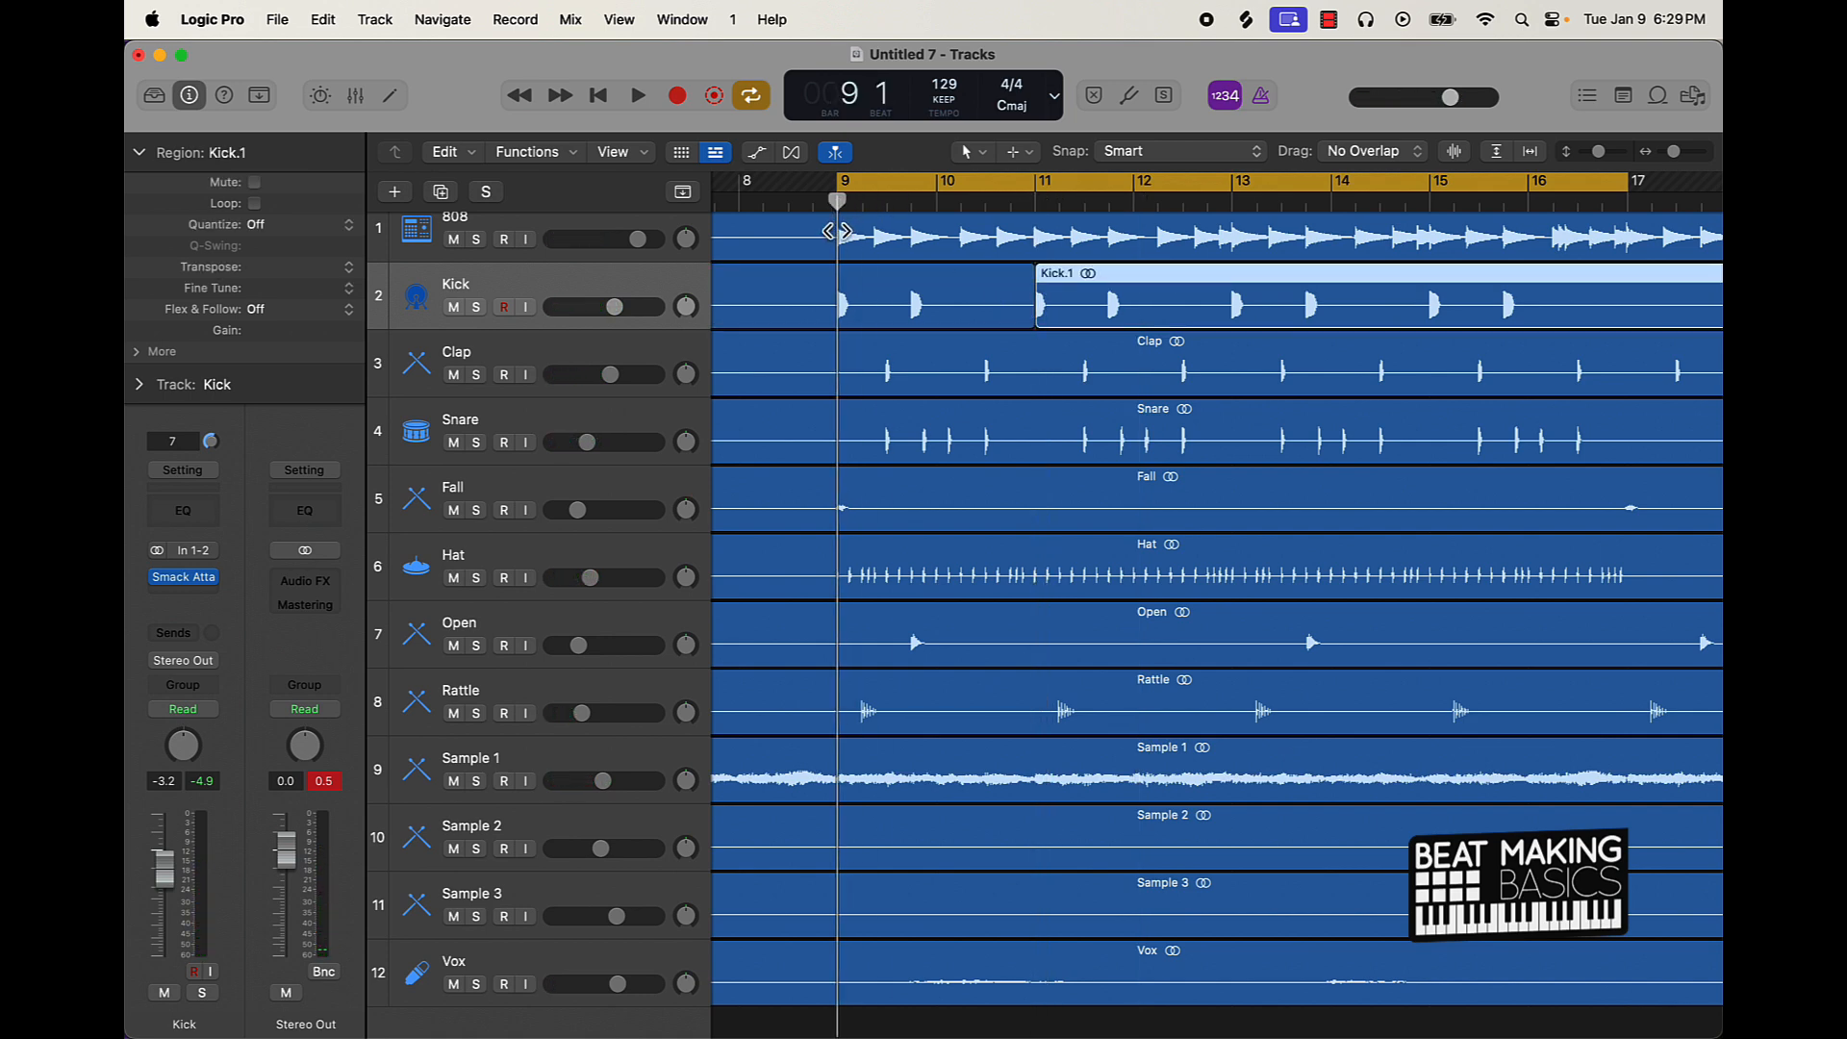
click(873, 292)
key(super+t)
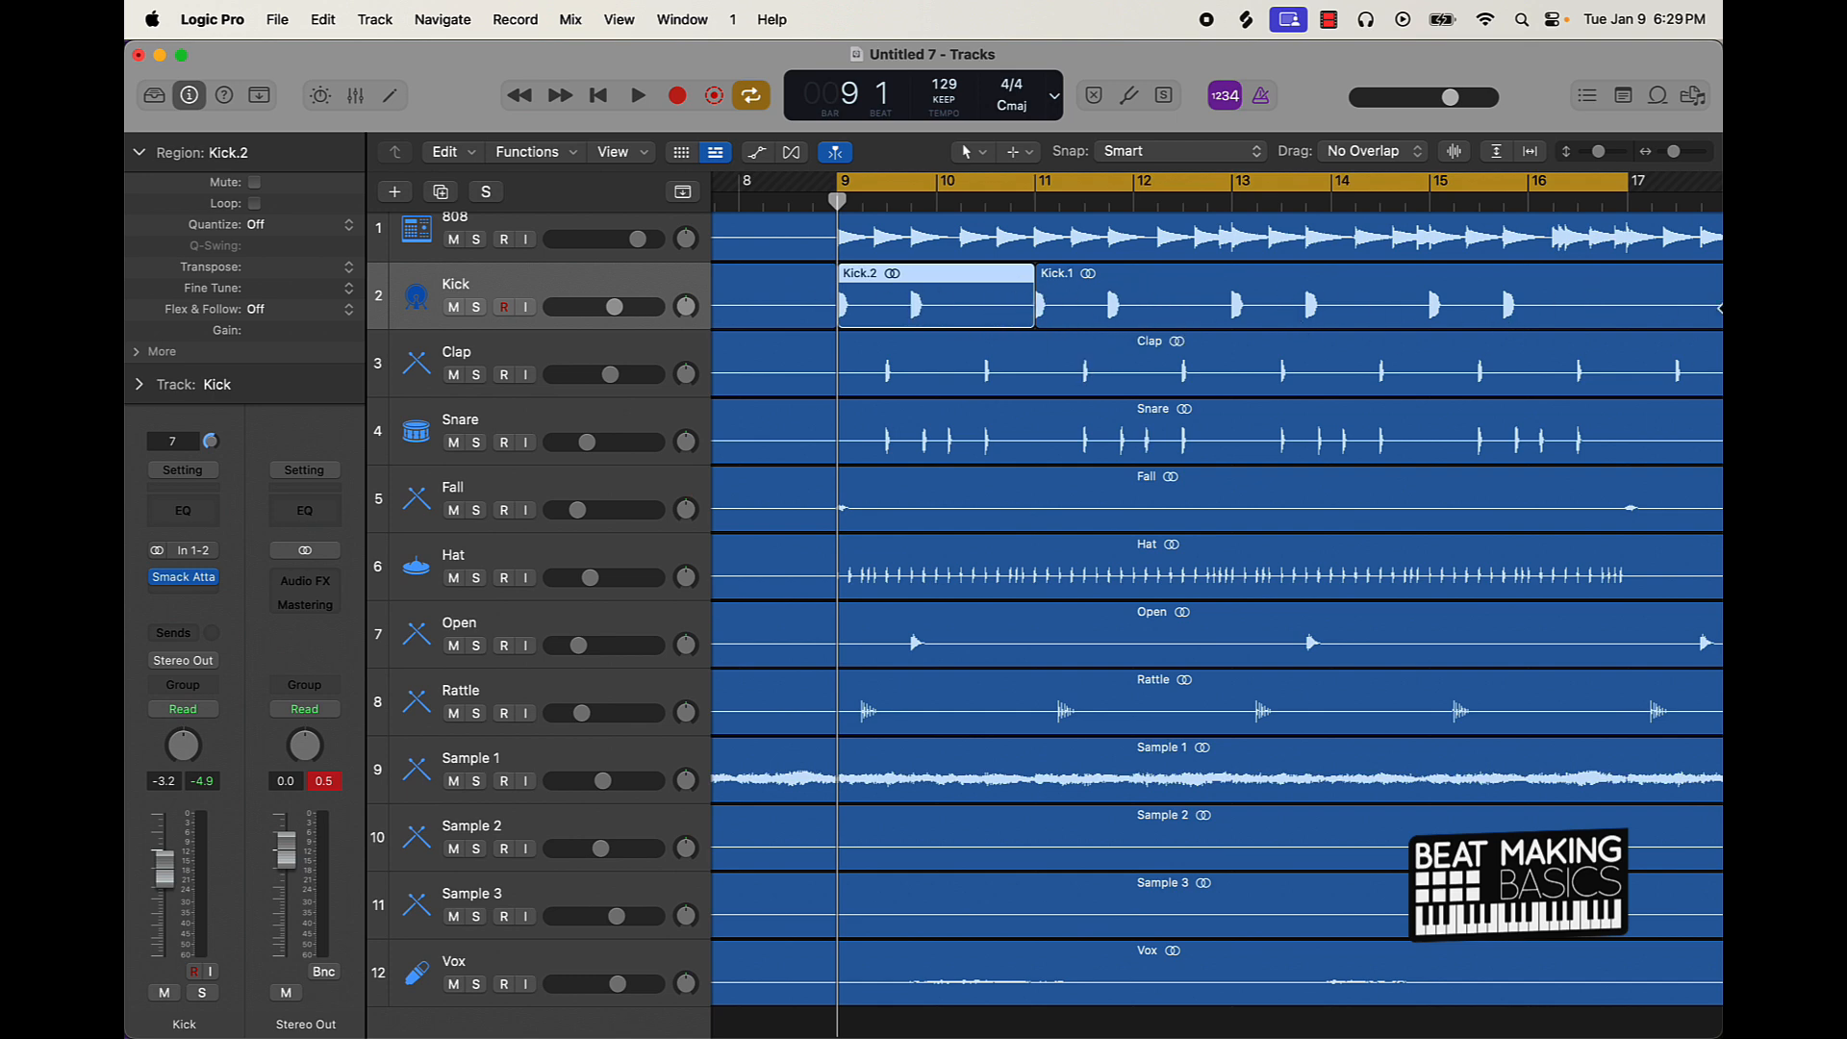
Step: Repeat the two-bar Kick region three times to fill bars 11 to 17, and play the loop
key(super+r)
key(super+r)
key(super+r)
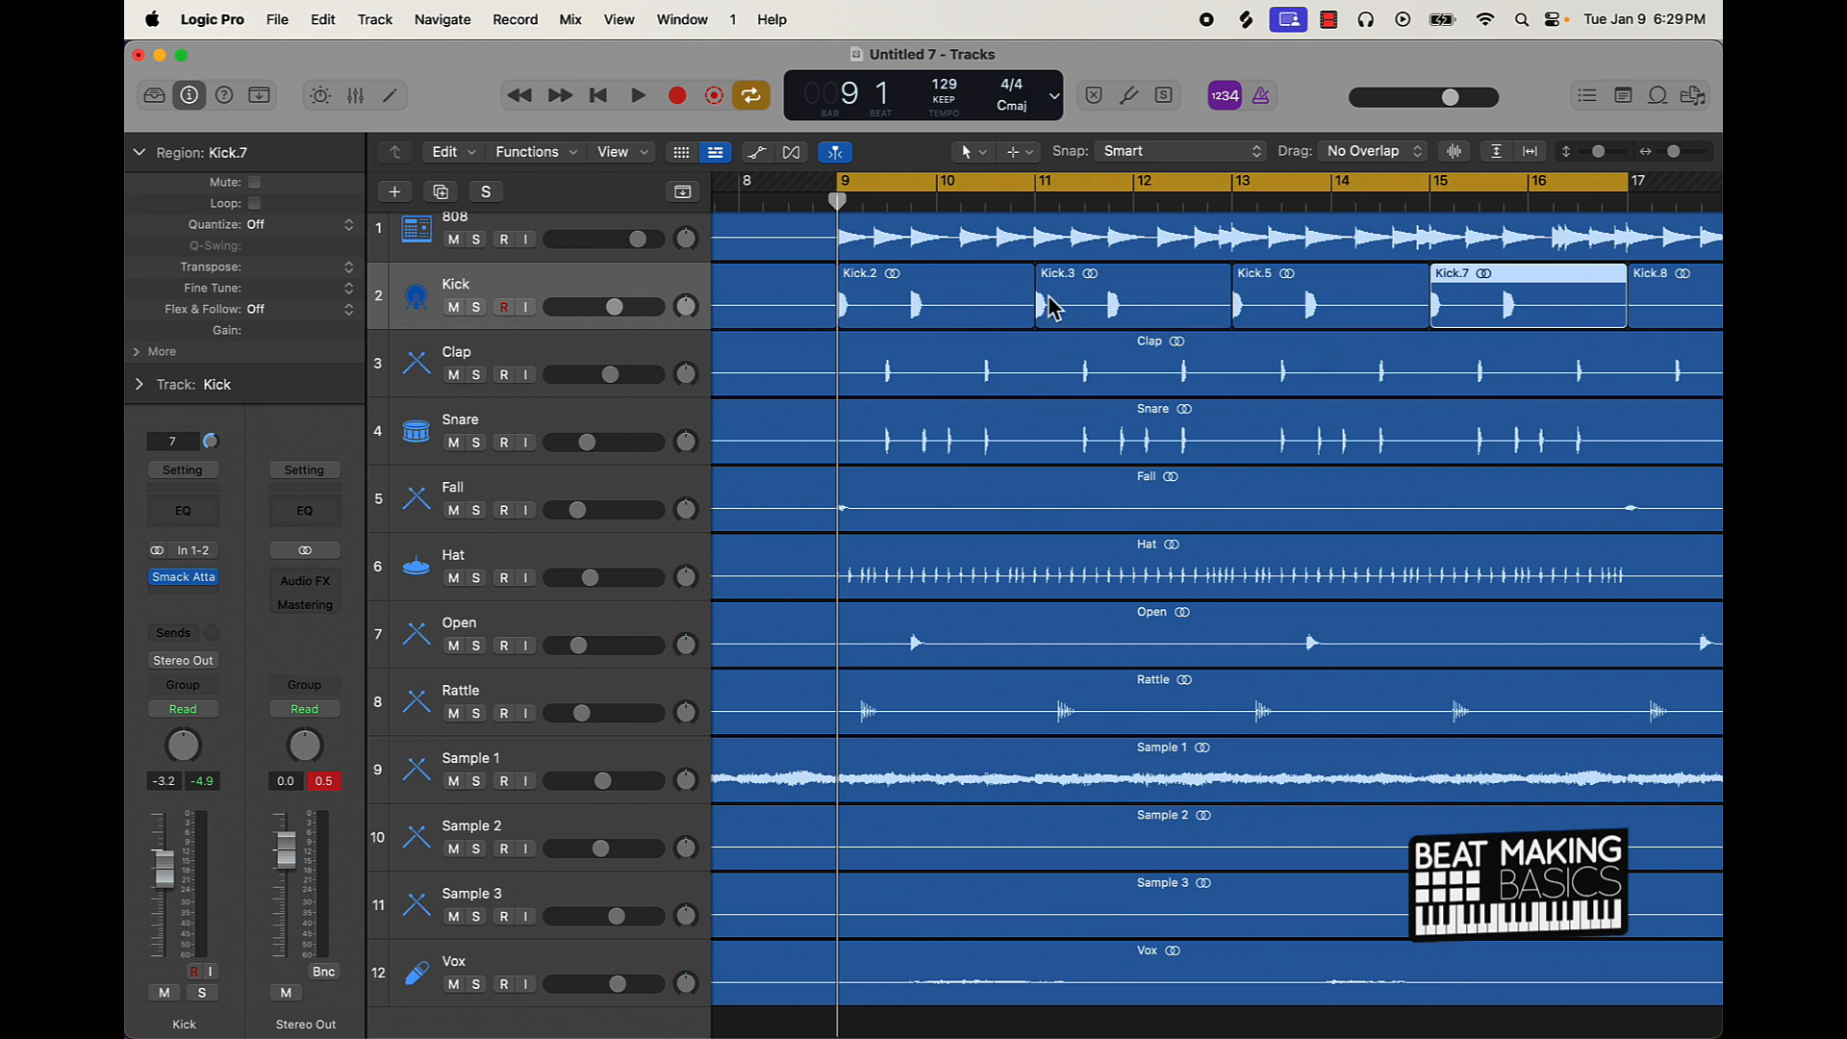
key(space)
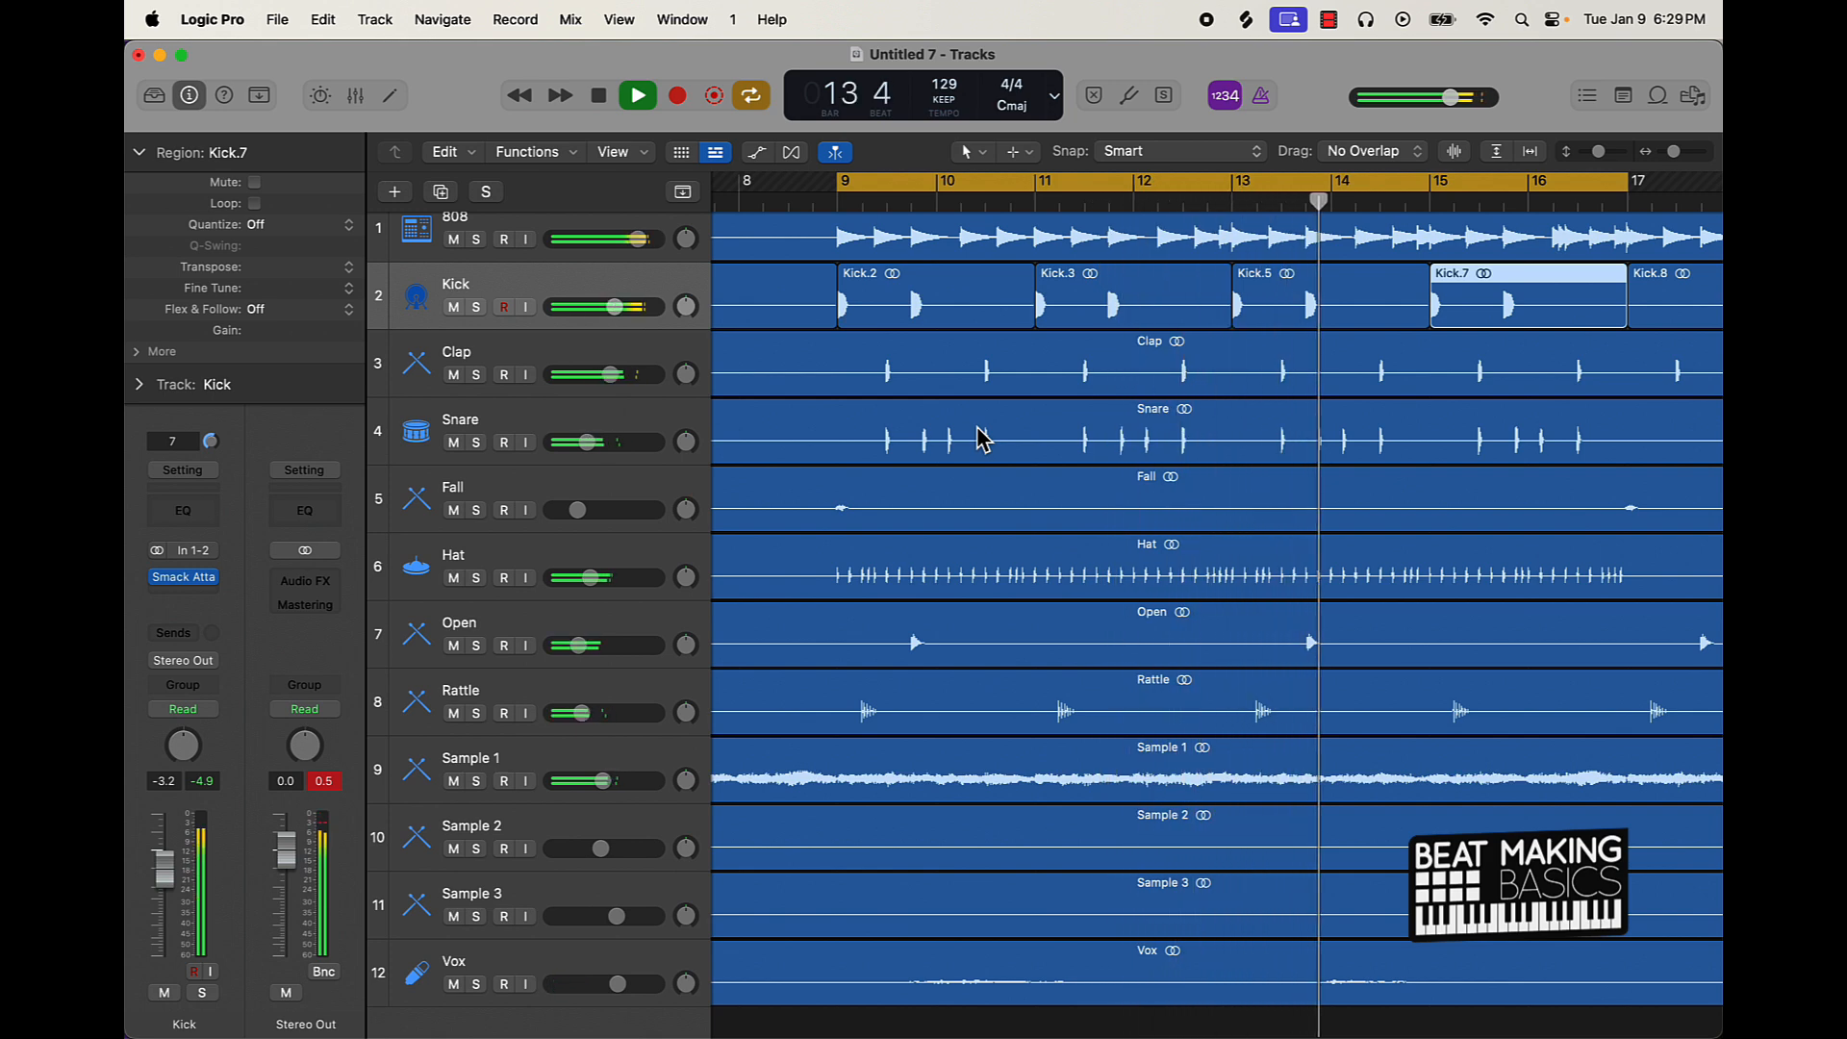
Step: Stop playback and undo the Kick region repeats and splits
key(space)
key(super+z)
key(super+z)
key(super+z)
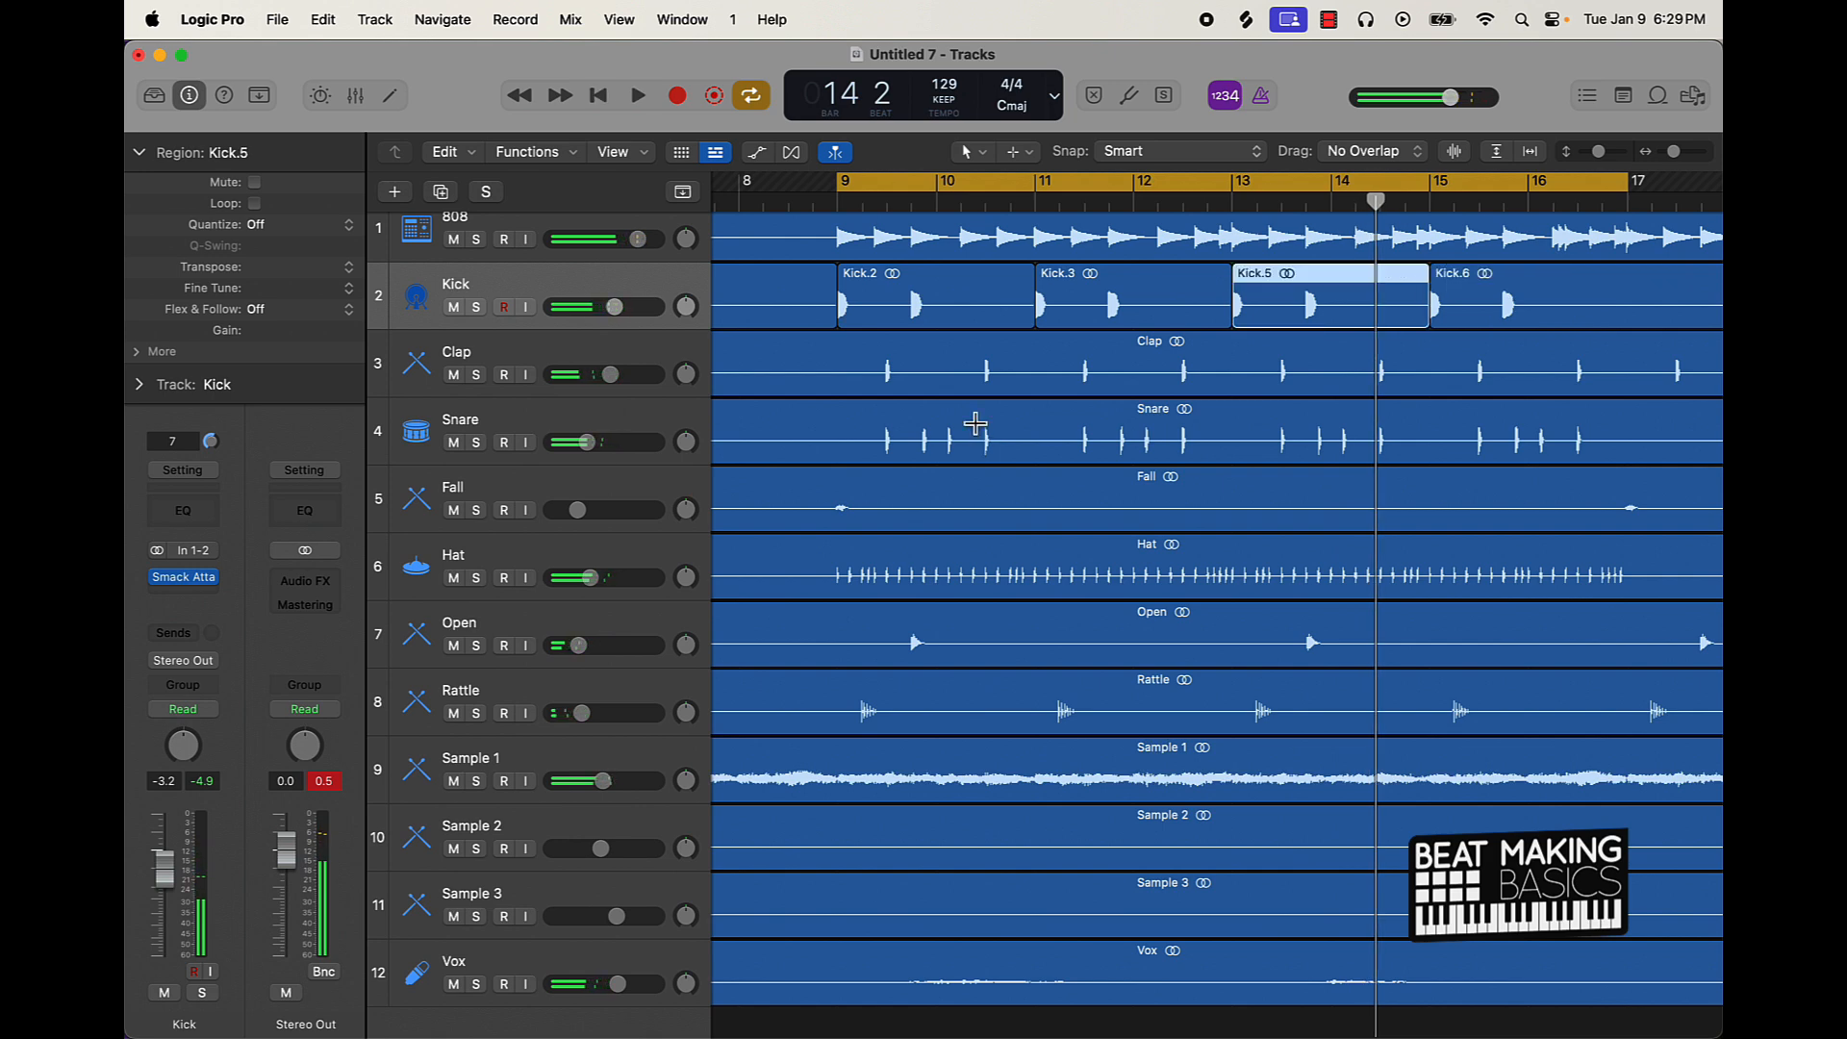
key(super+z)
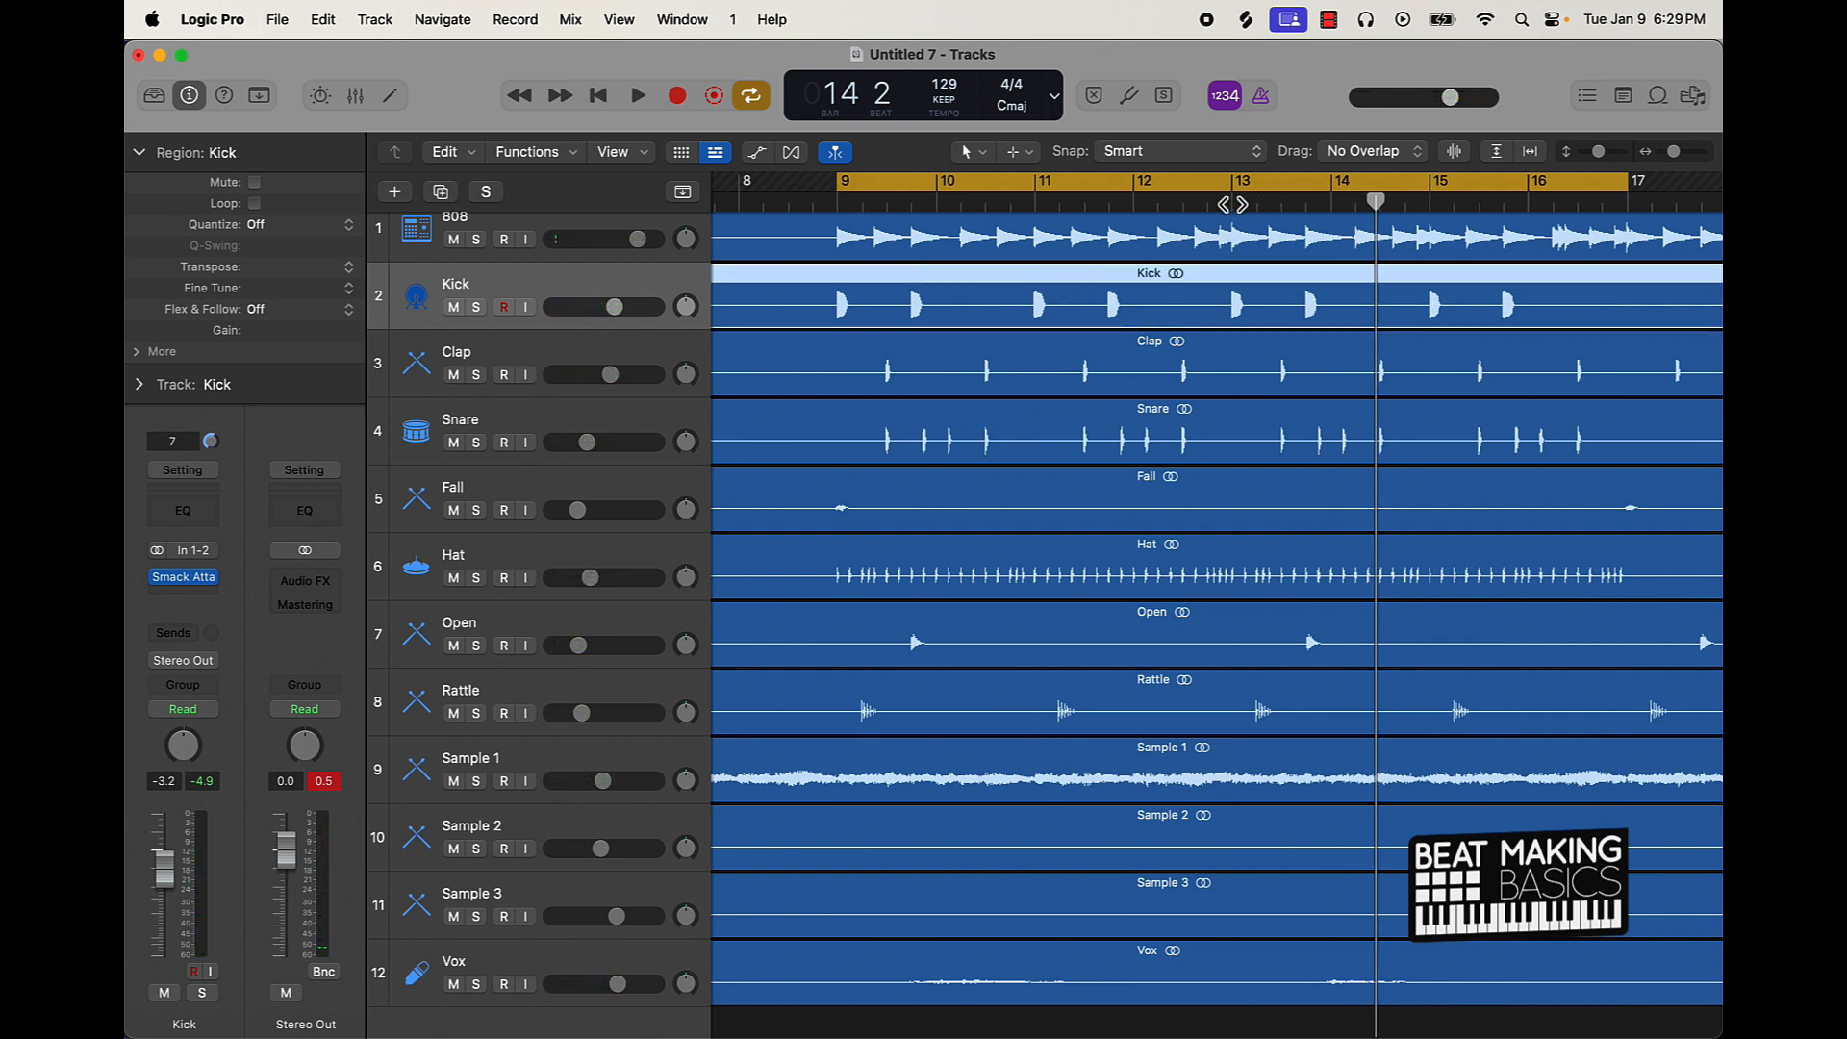
Step: Solo the 808 track, play it briefly and add a Channel EQ to it
click(476, 239)
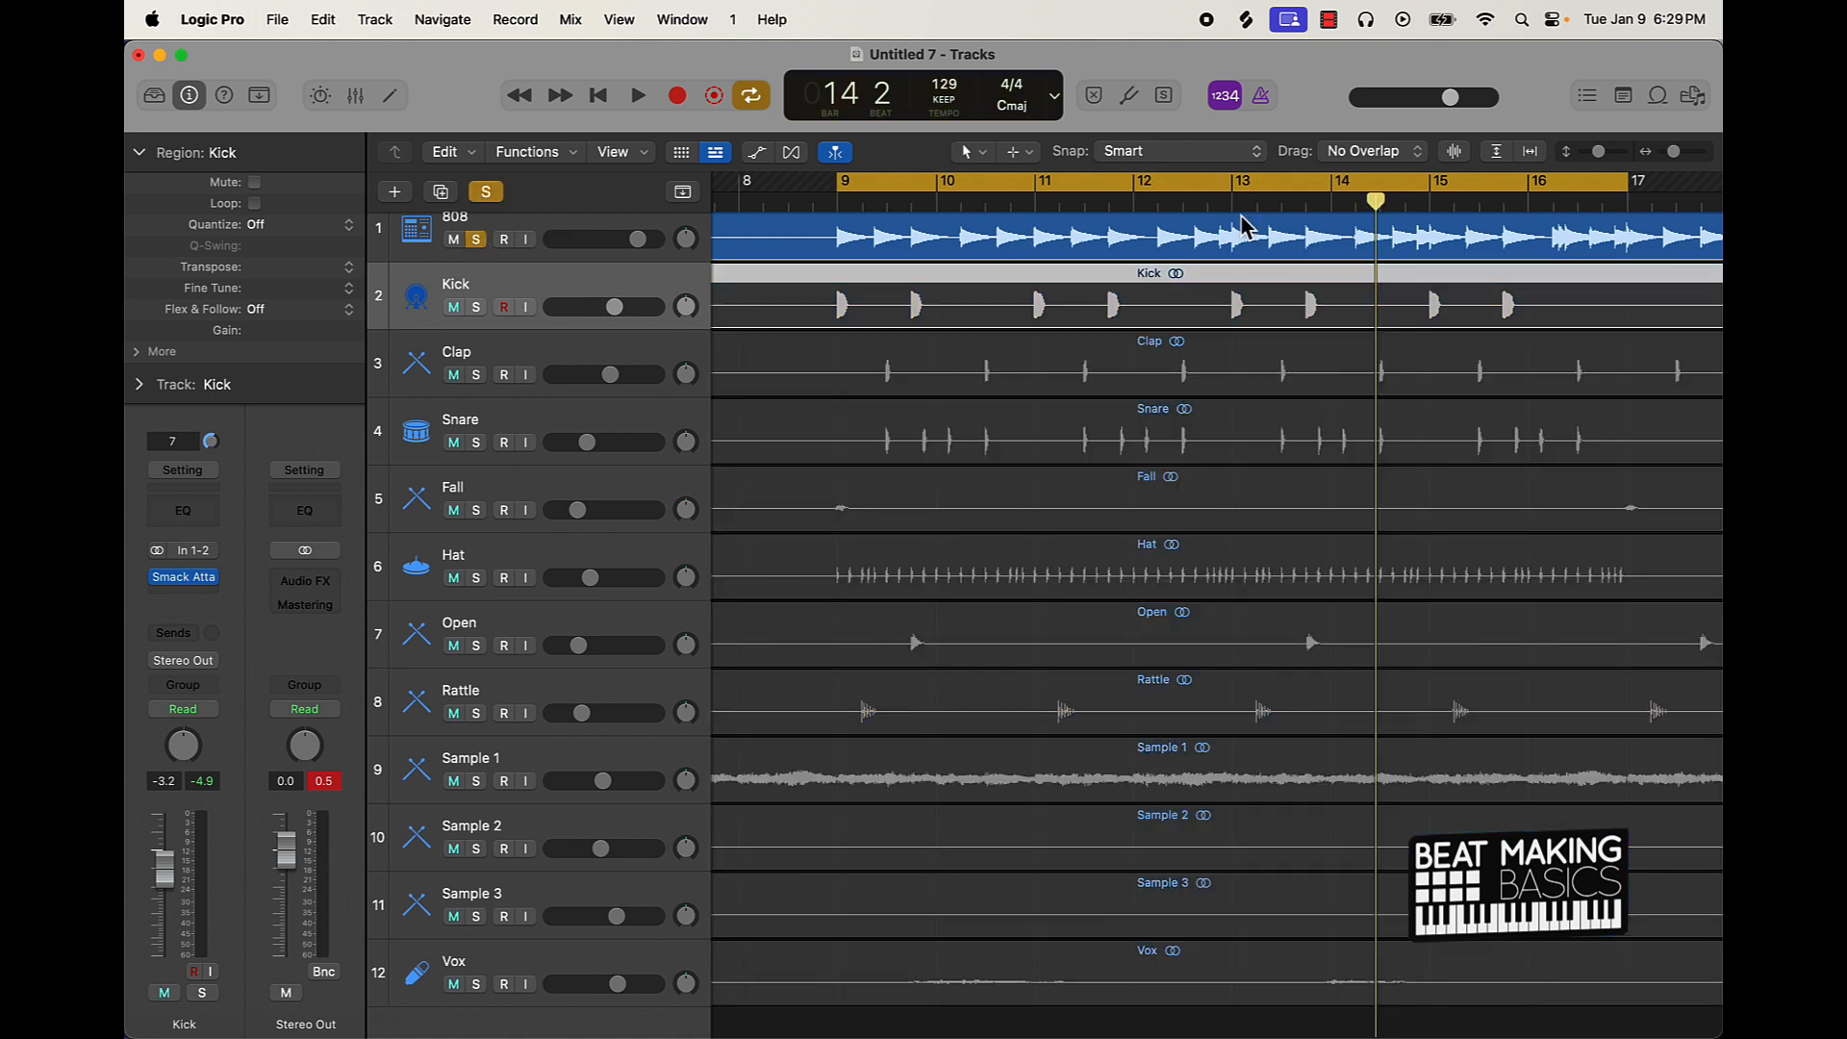
key(space)
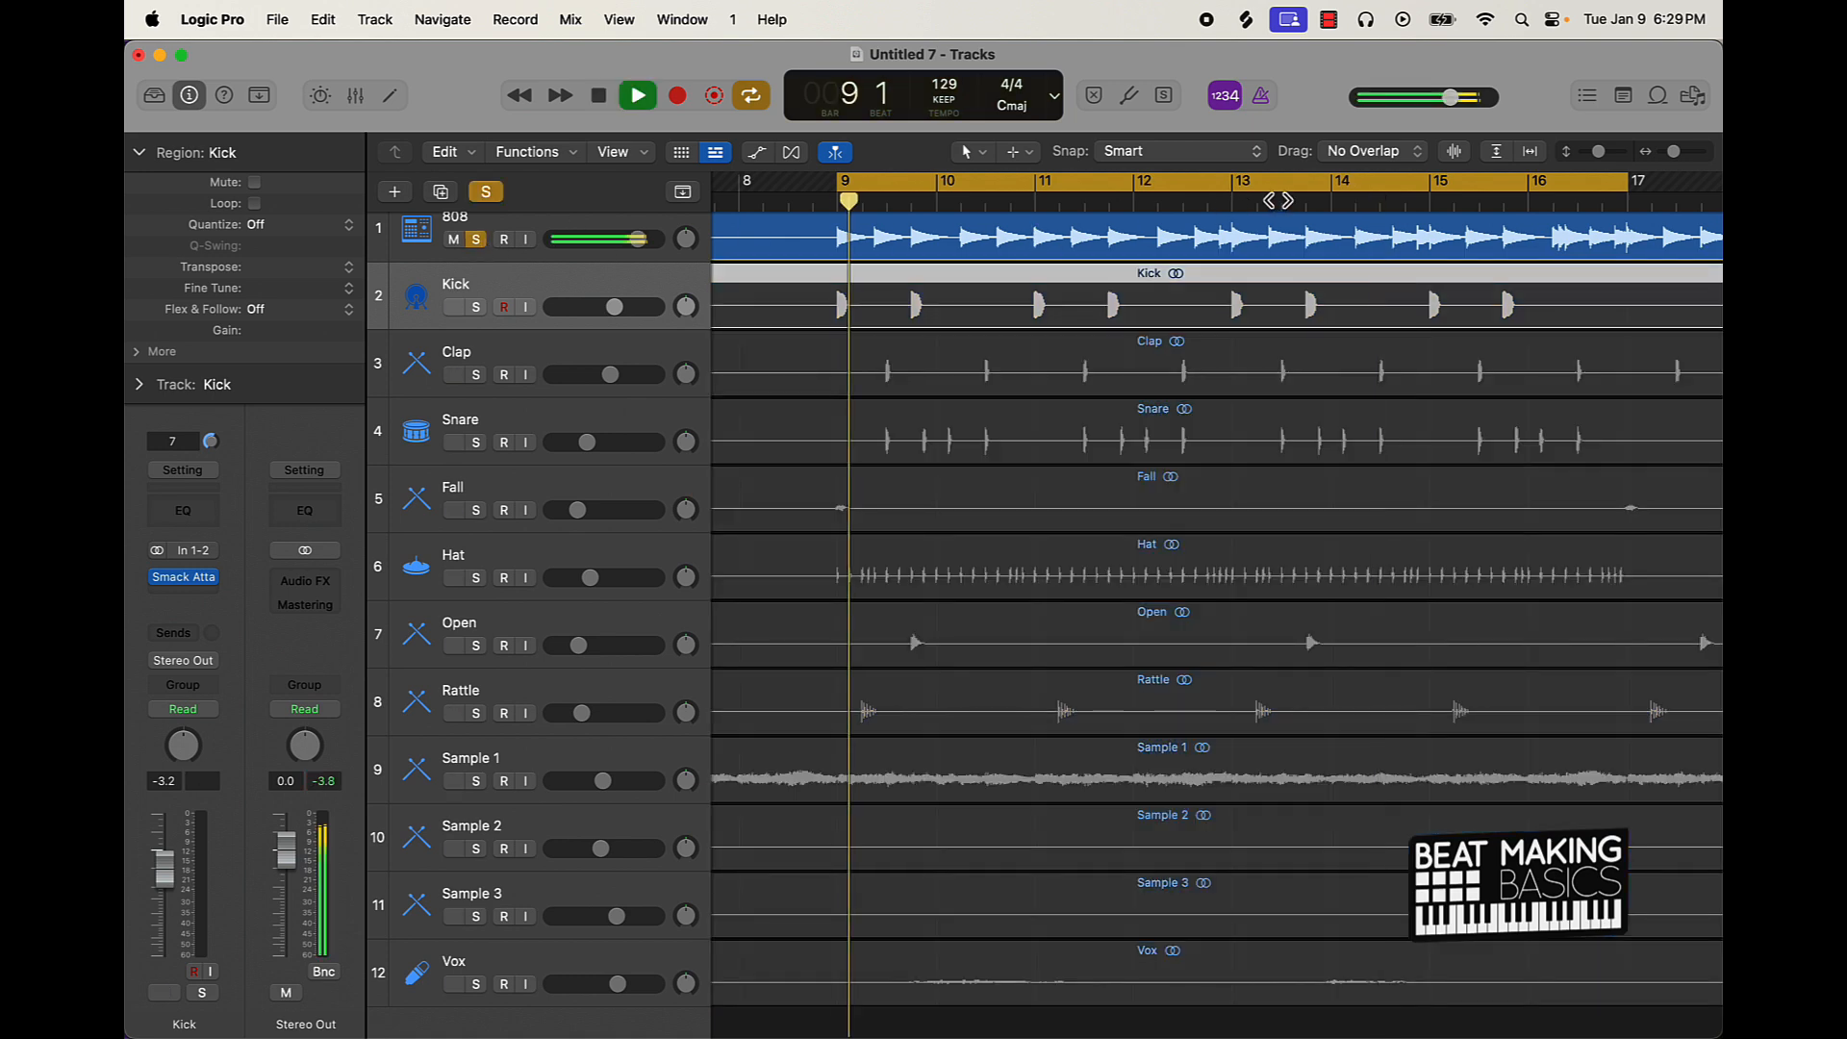
click(603, 236)
key(space)
click(188, 529)
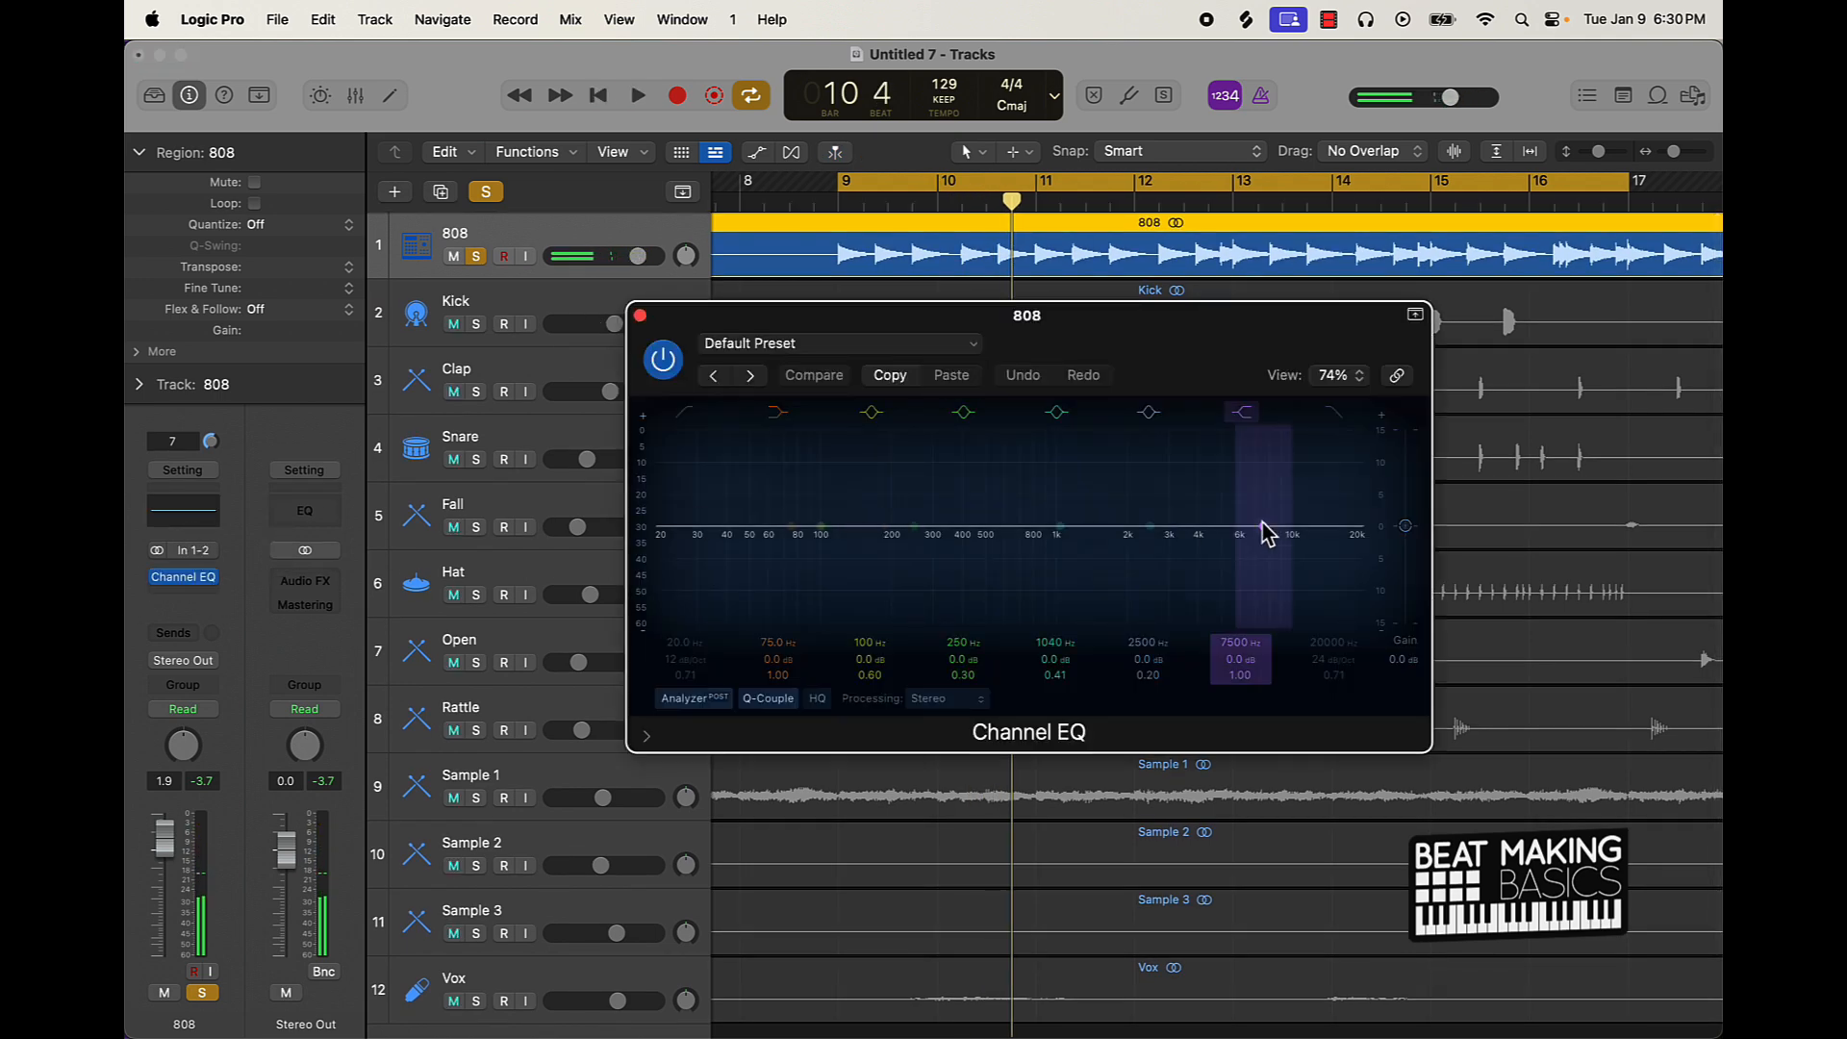
Step: Boost the 808 by 4.3 dB at 258 Hz and apply a 36 dB/oct high cut at 760 Hz during playback
drag(1062, 530, 929, 499)
key(space)
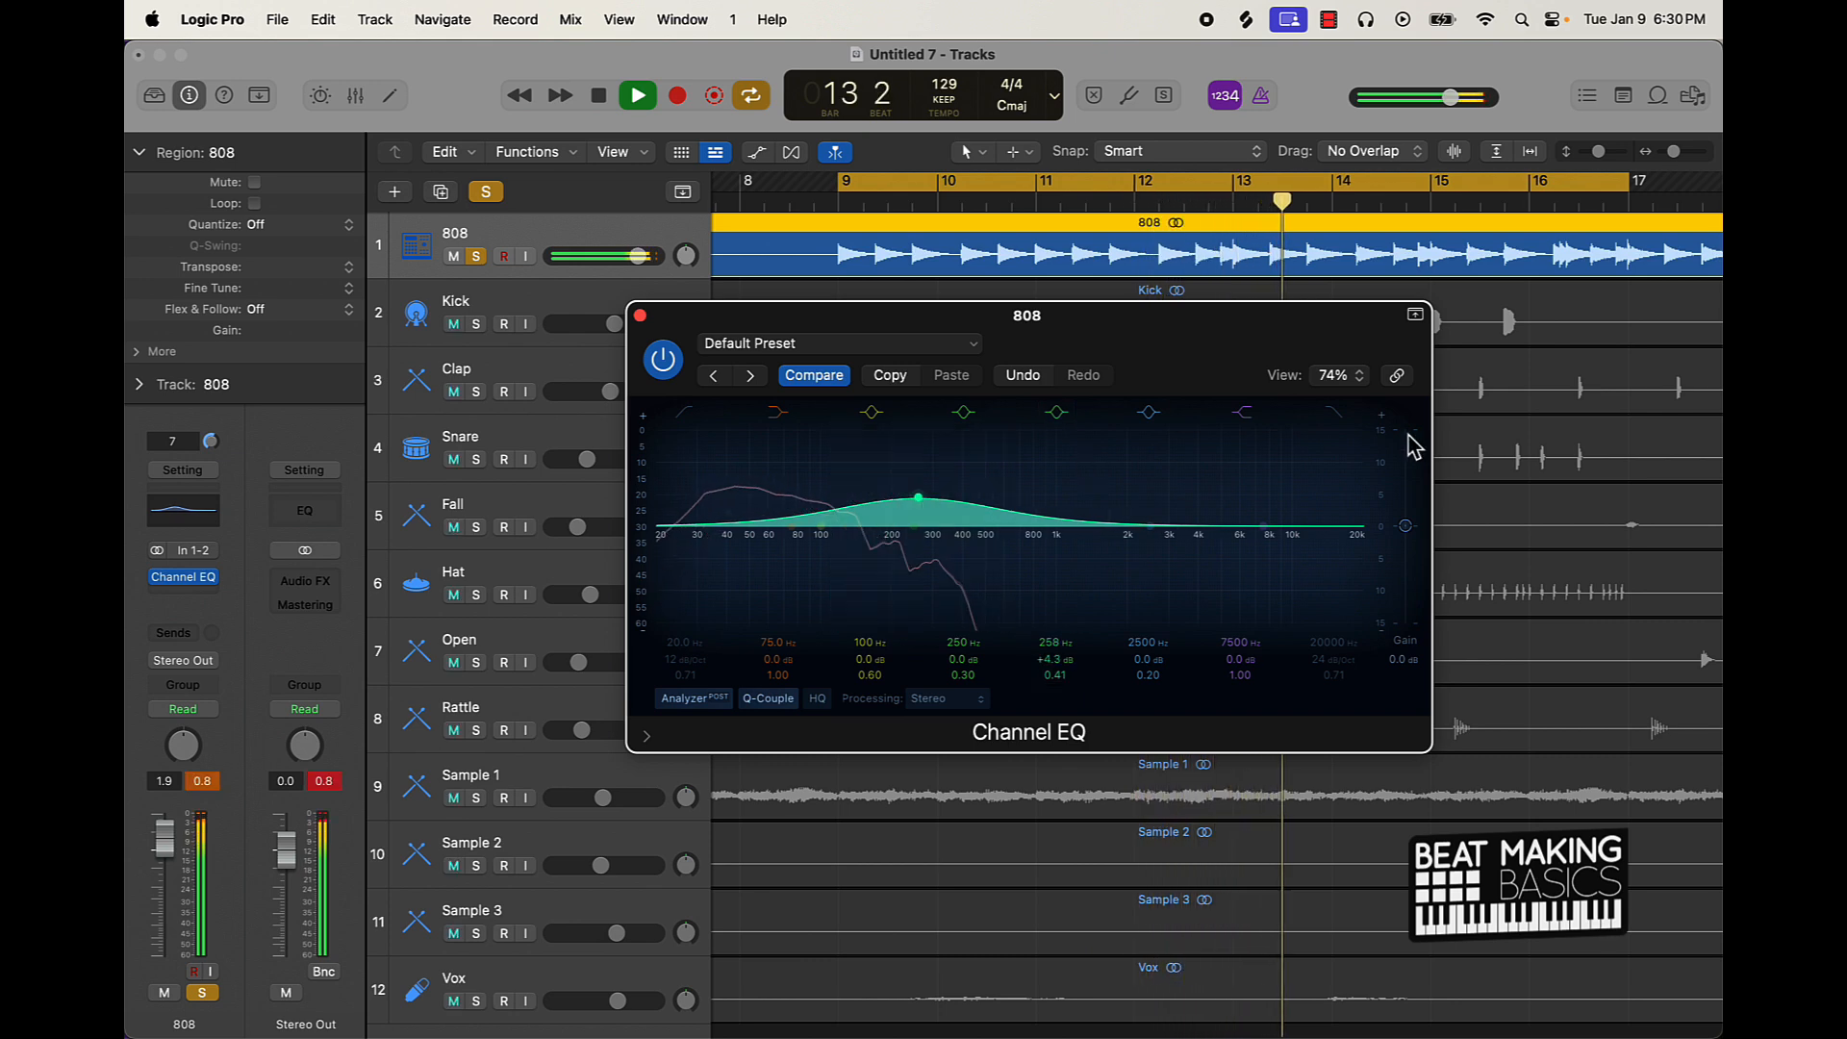
drag(1349, 636, 1349, 732)
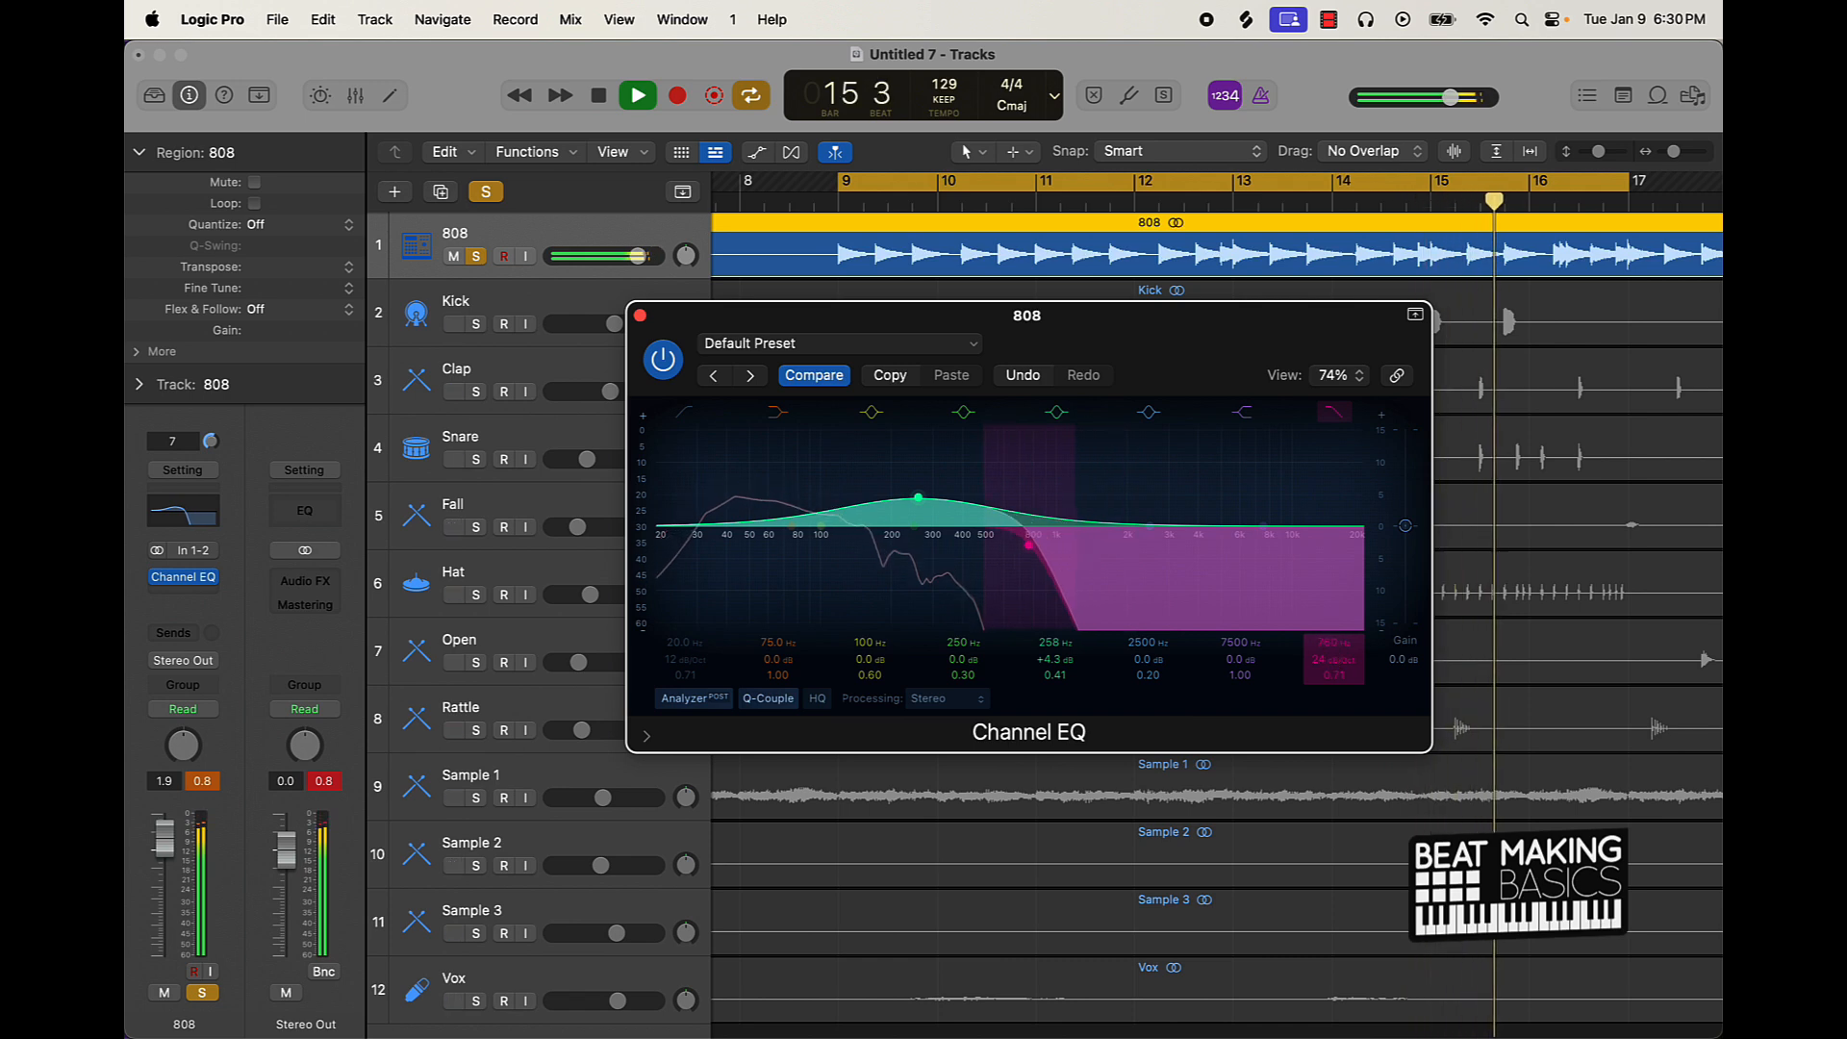
Step: Compare the 808 with its EQ bypassed, then add a 24 dB/oct low cut at 29.2 Hz and close the EQ
click(663, 360)
click(662, 362)
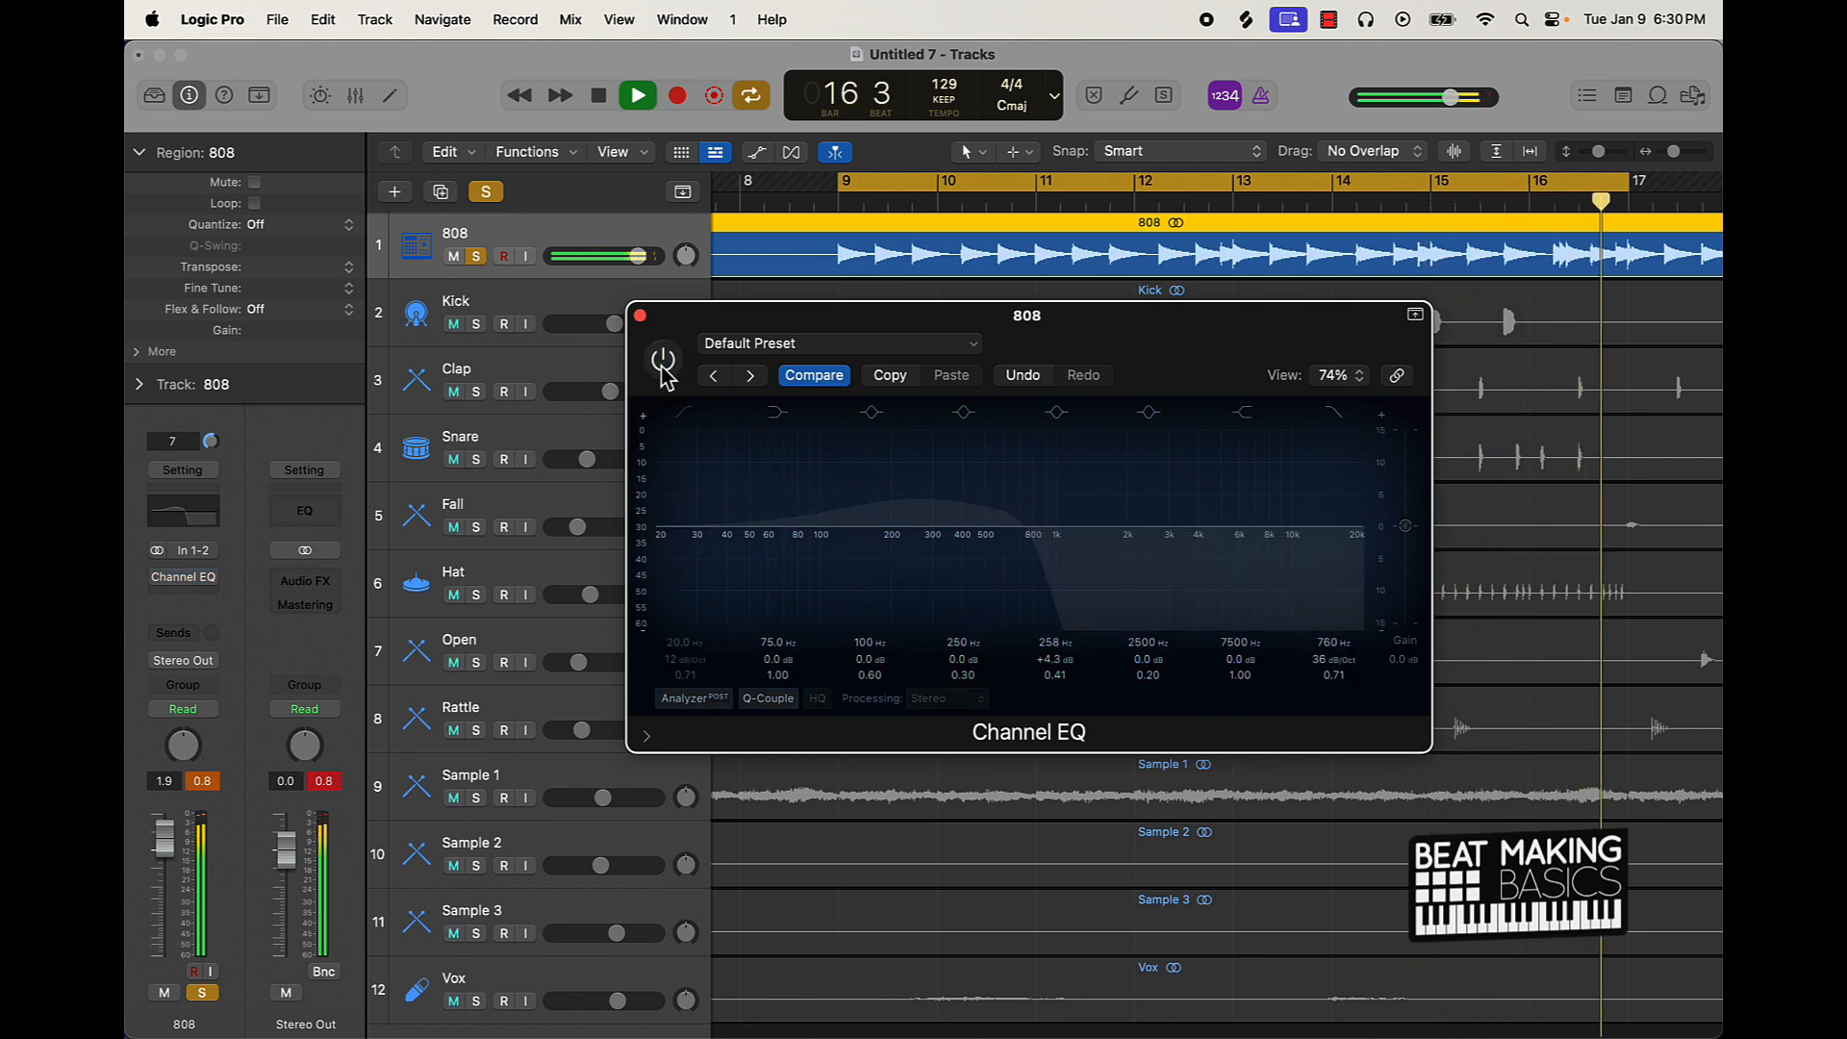
click(663, 362)
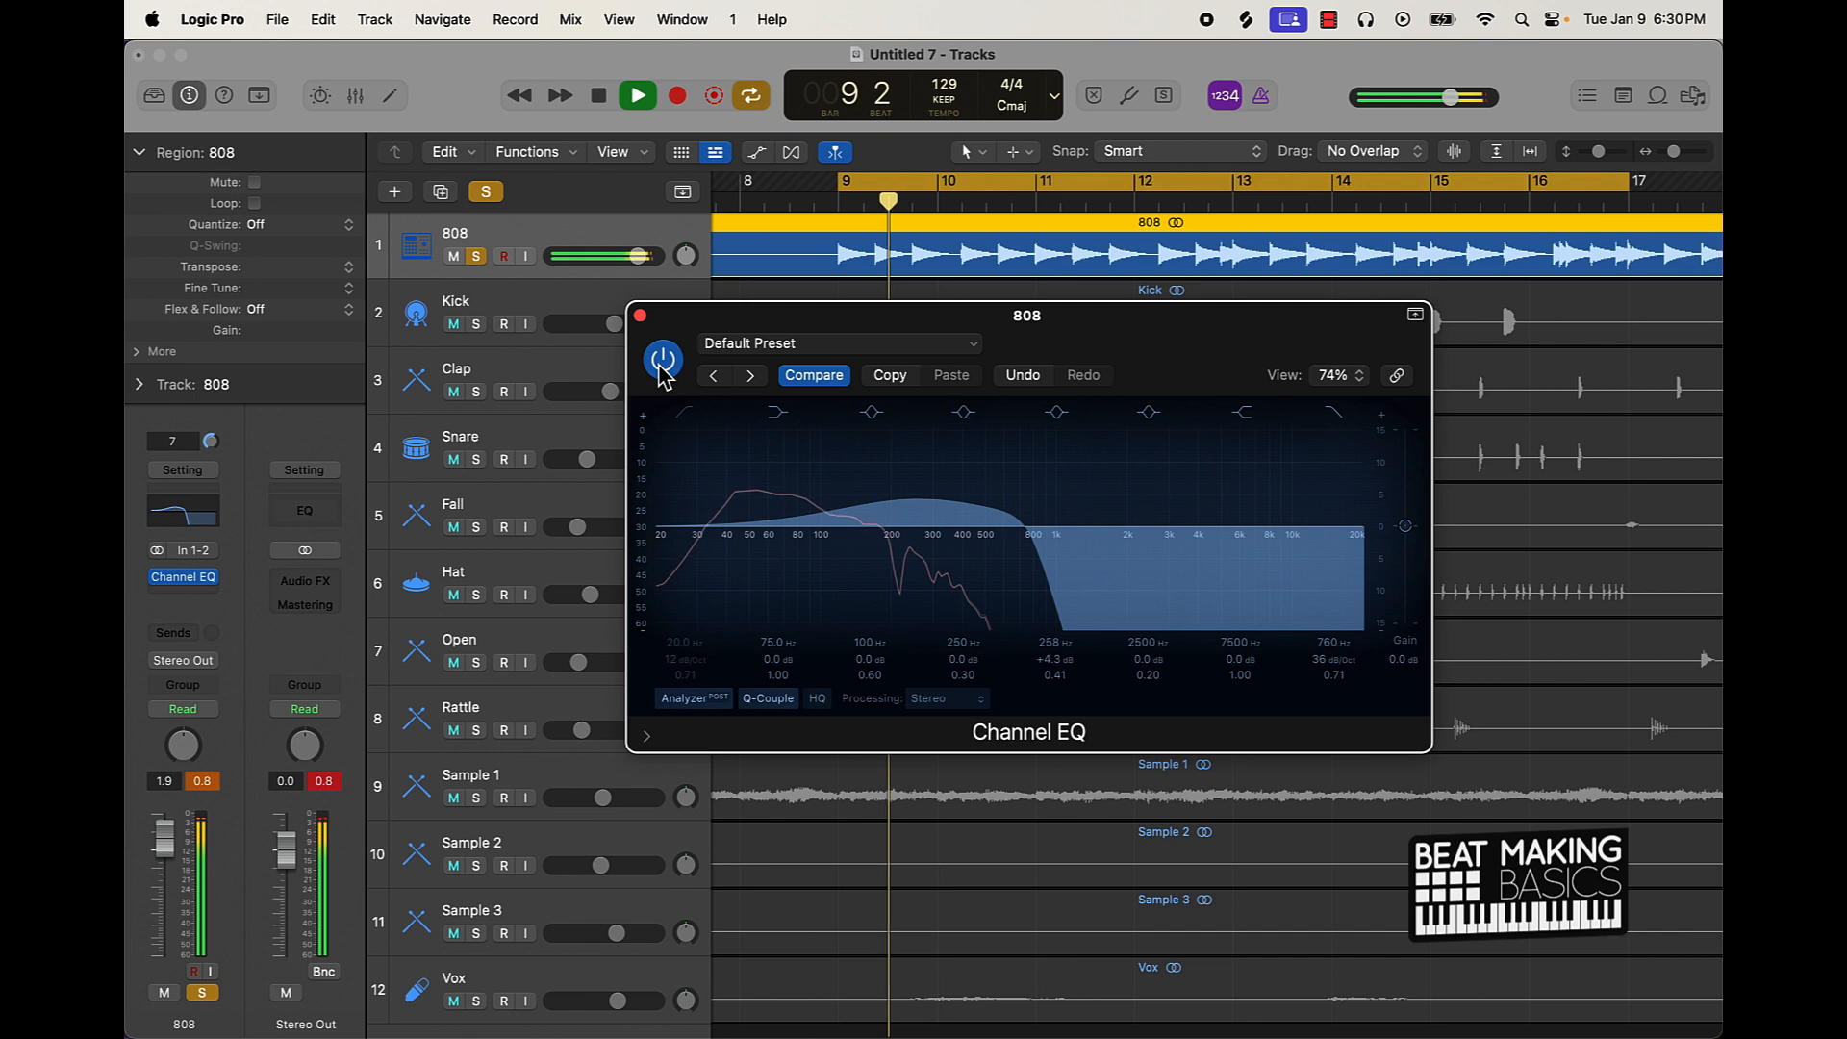
click(687, 414)
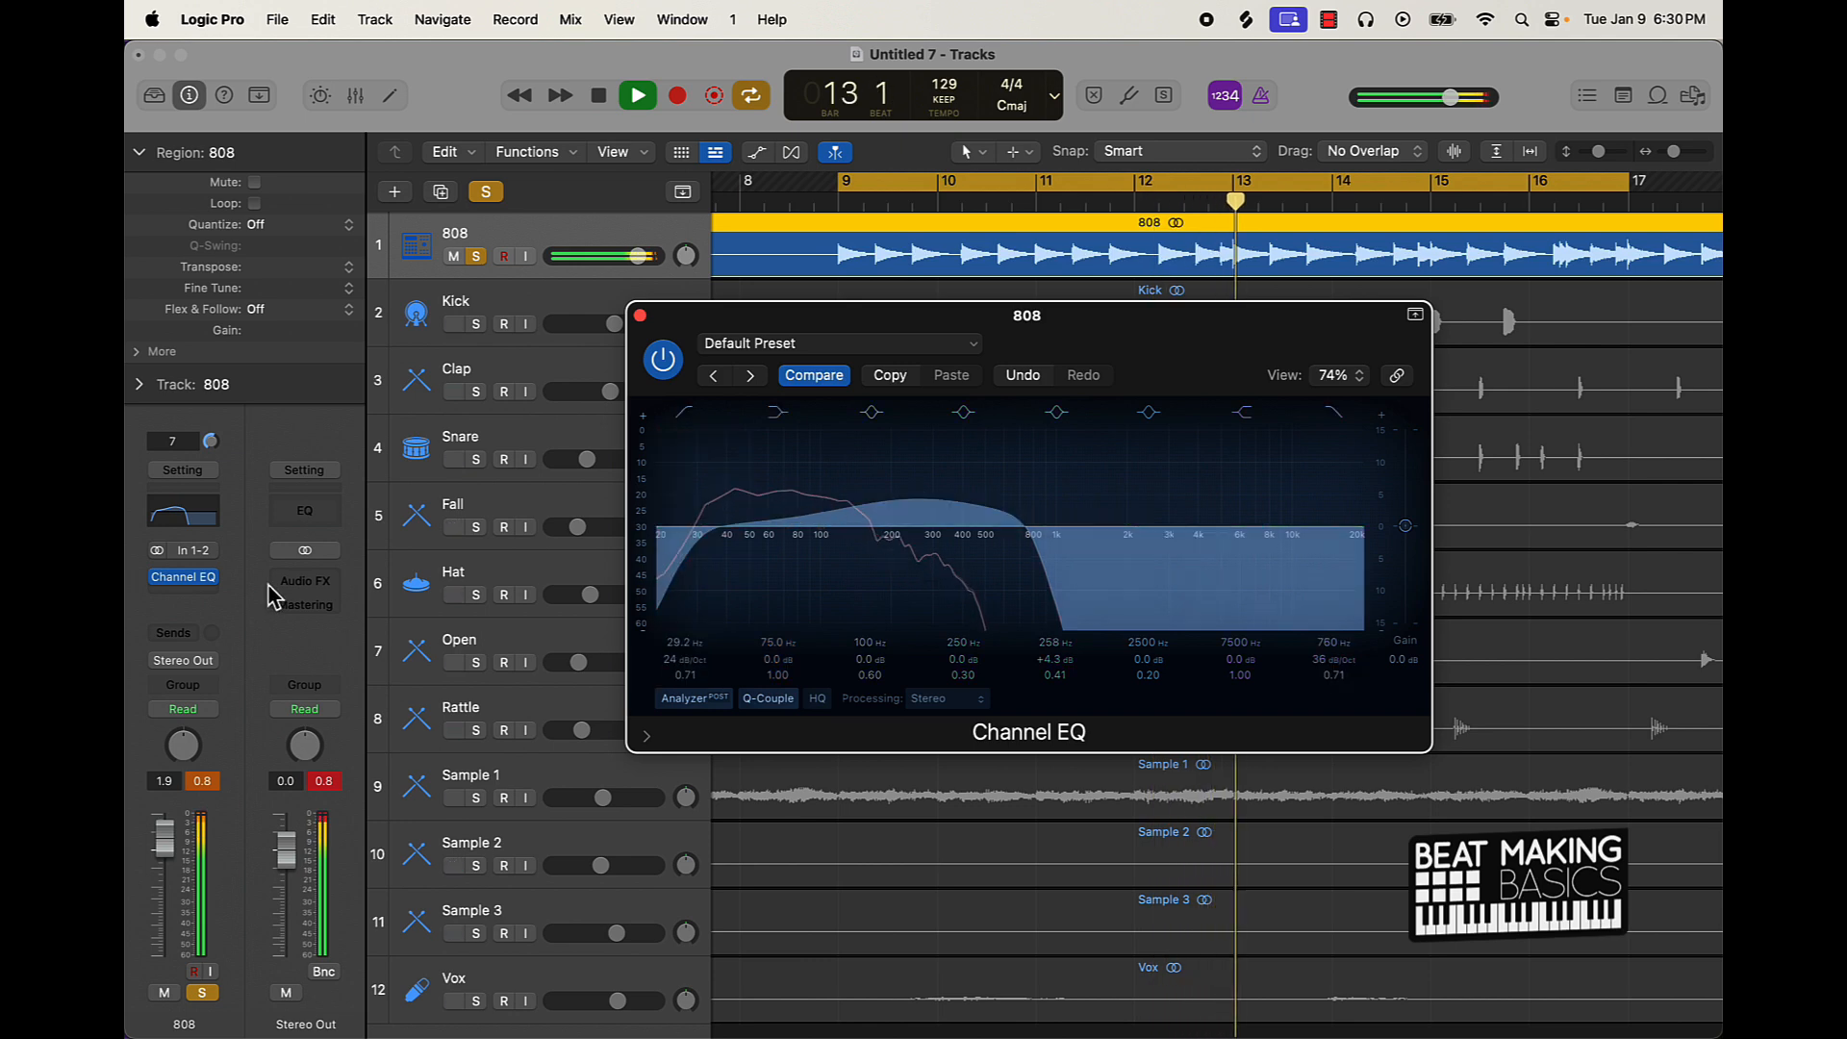
click(640, 316)
Step: Insert the Waves RBass (s) plug-in after the Channel EQ on the 808 track
click(212, 600)
mouse_move(213, 604)
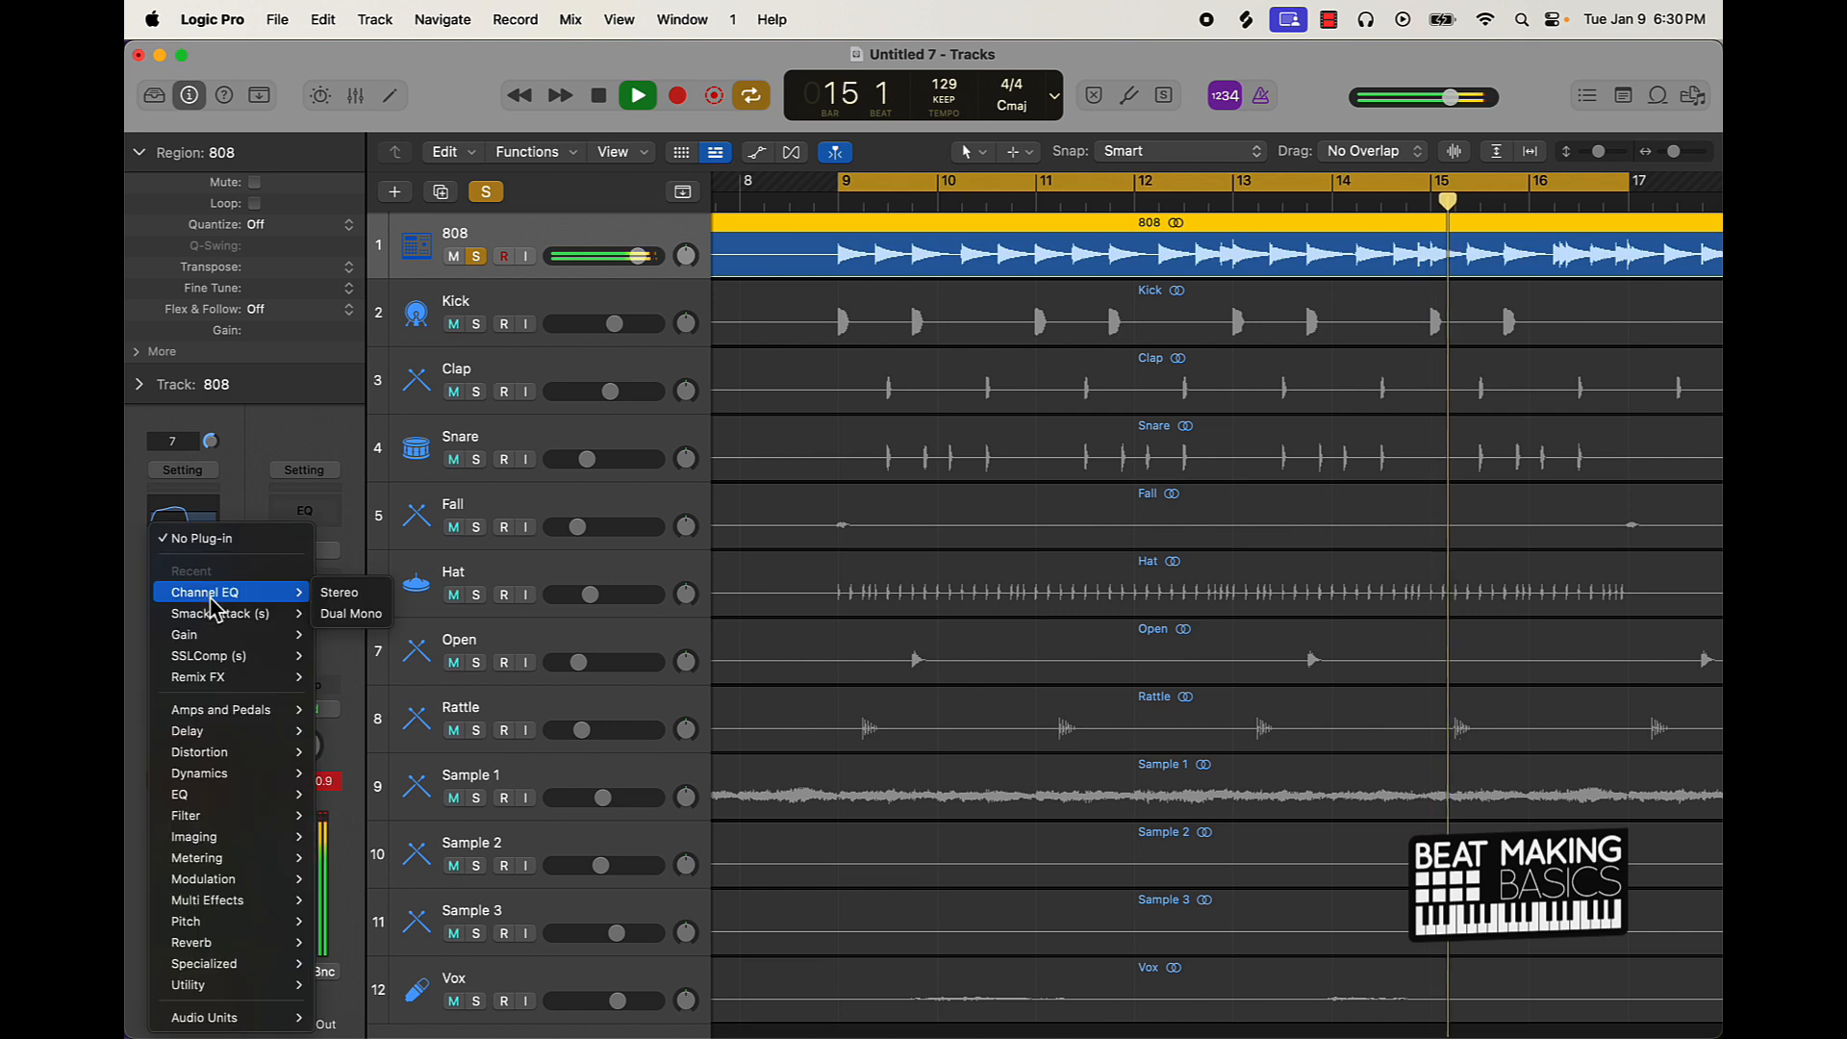
mouse_move(231, 1017)
mouse_move(478, 1000)
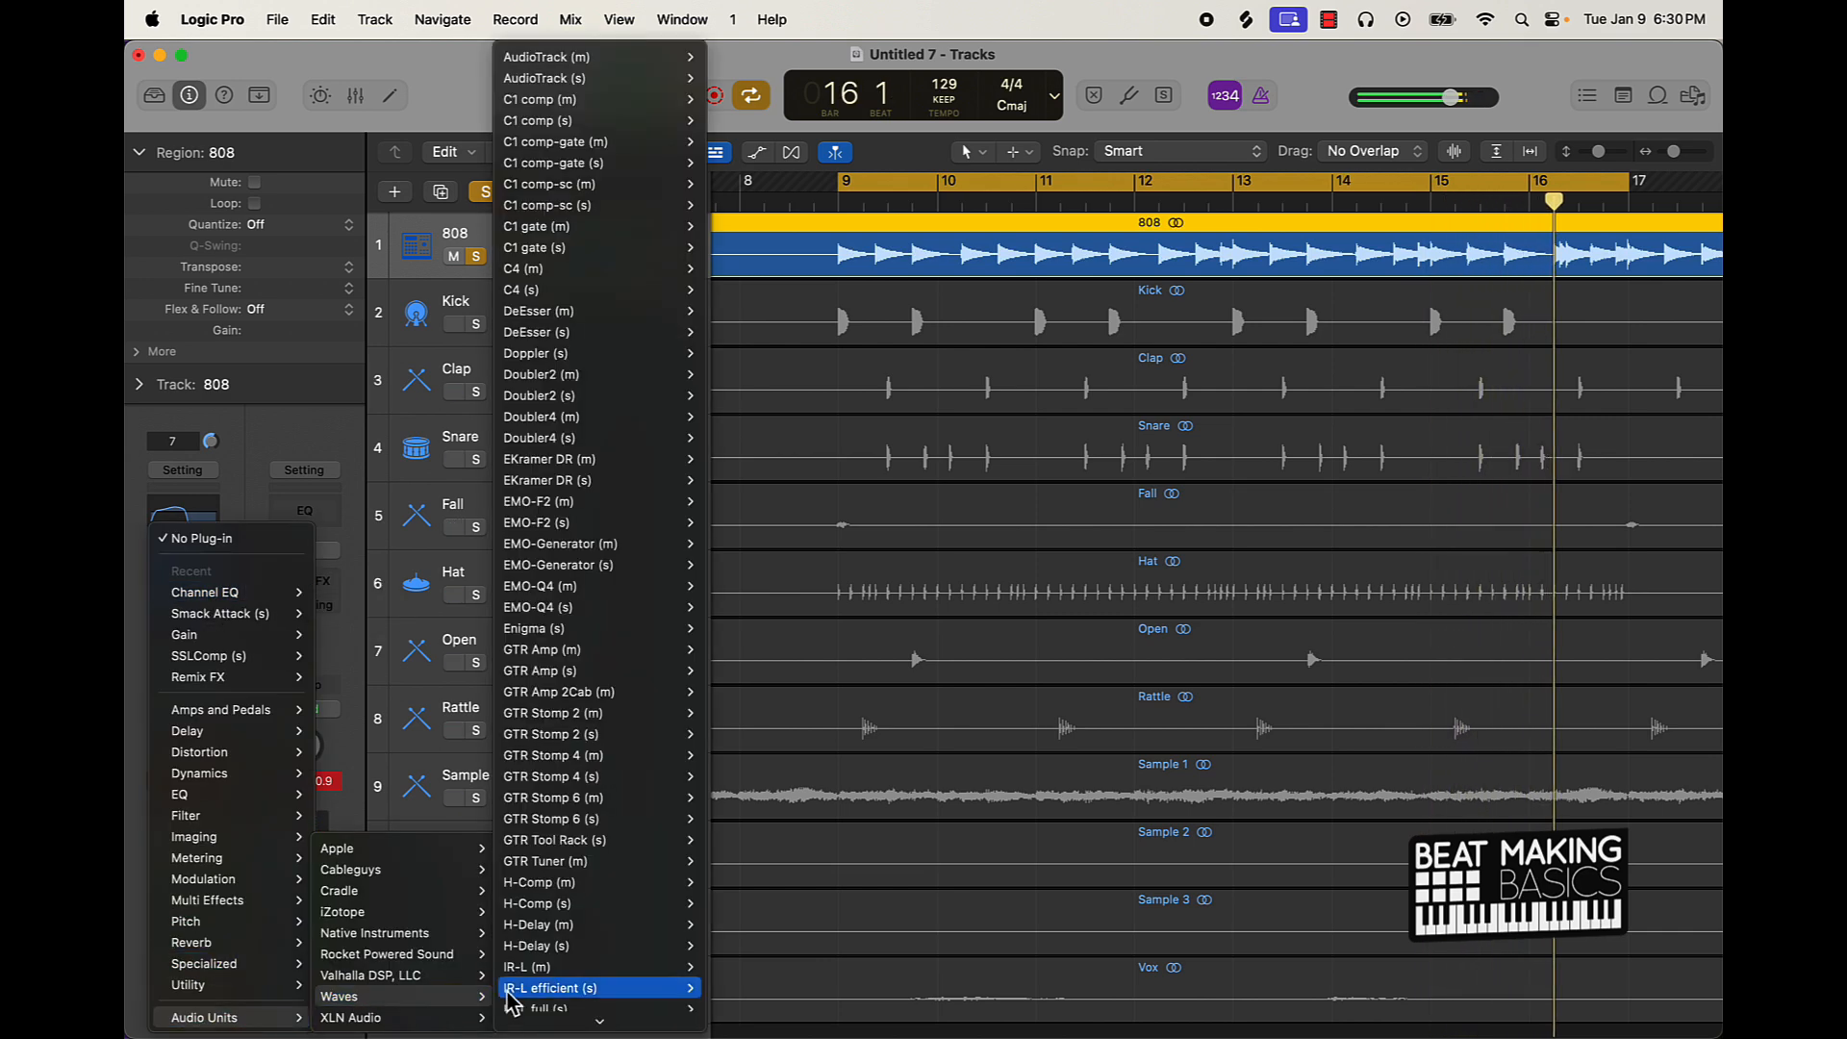
scroll(577, 991, down, 5)
mouse_move(583, 953)
scroll(588, 963, down, 6)
scroll(577, 943, down, 7)
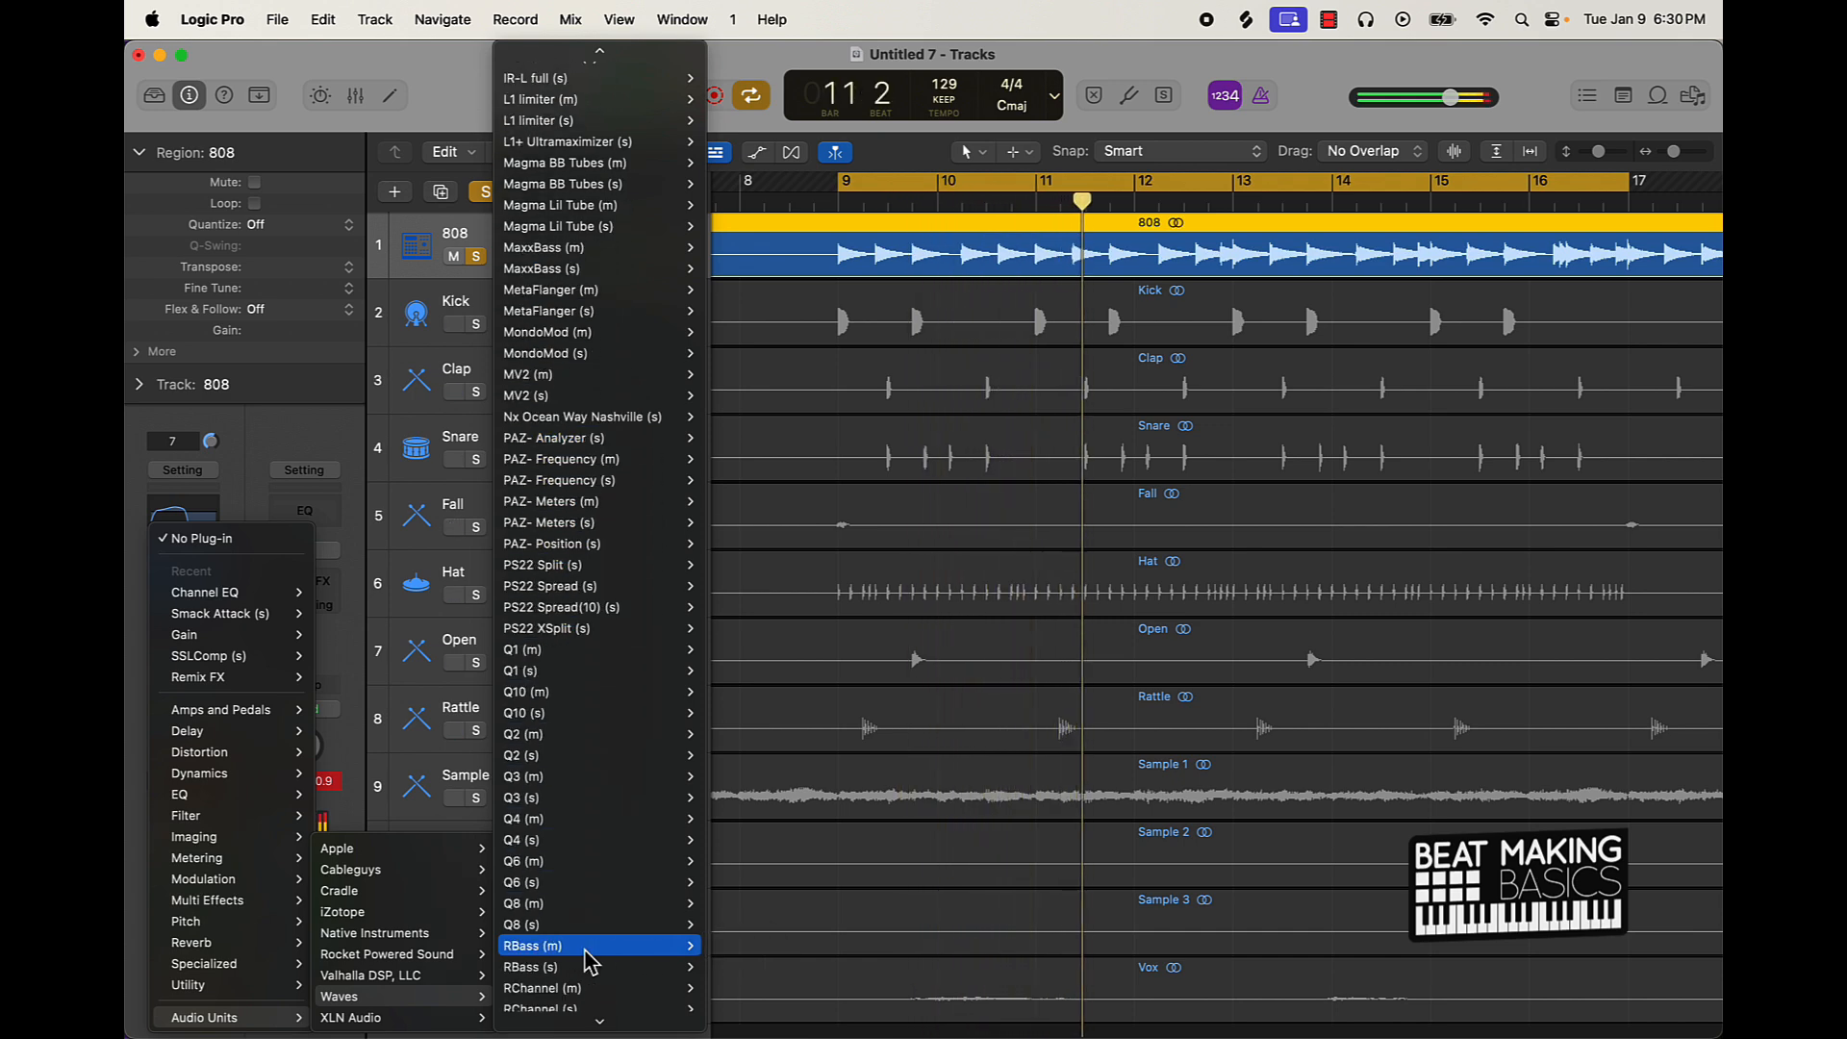
click(548, 882)
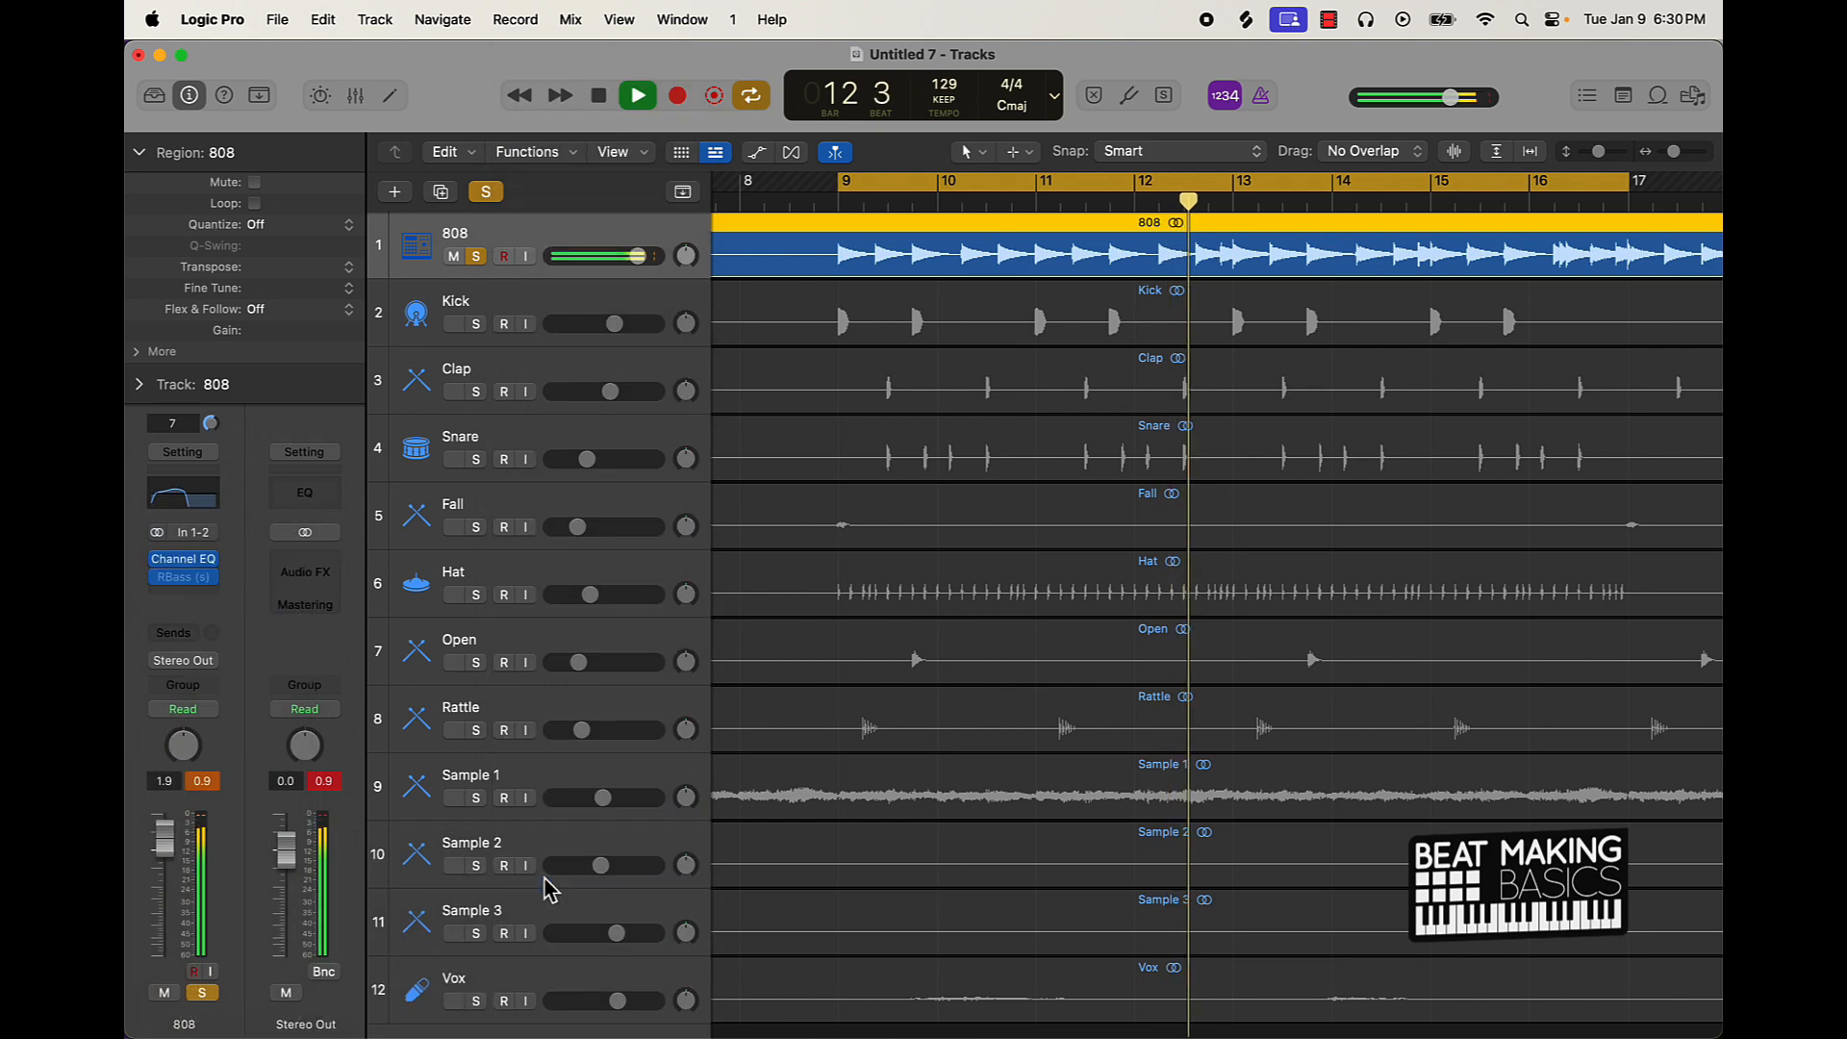
Step: Set the 808's RBass intensity to -11.7 and frequency to 70, then stop playback
drag(824, 604, 832, 652)
drag(816, 766, 763, 777)
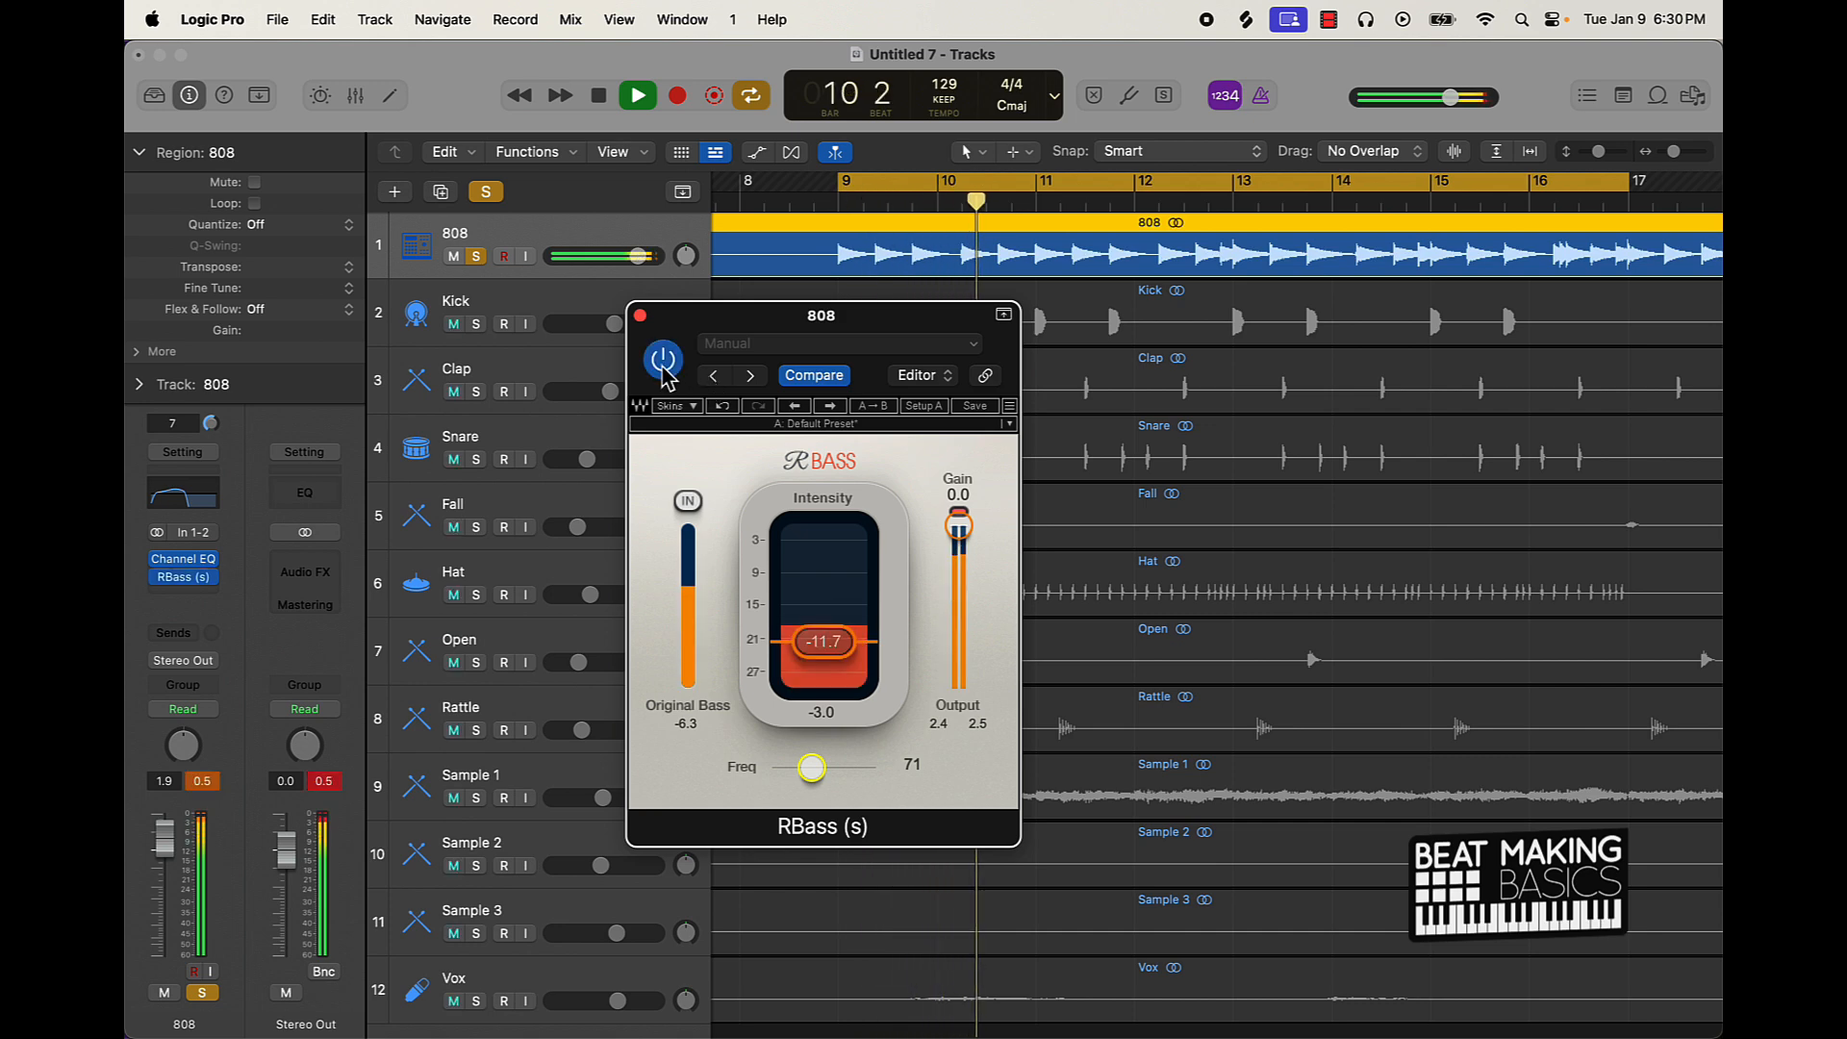
key(space)
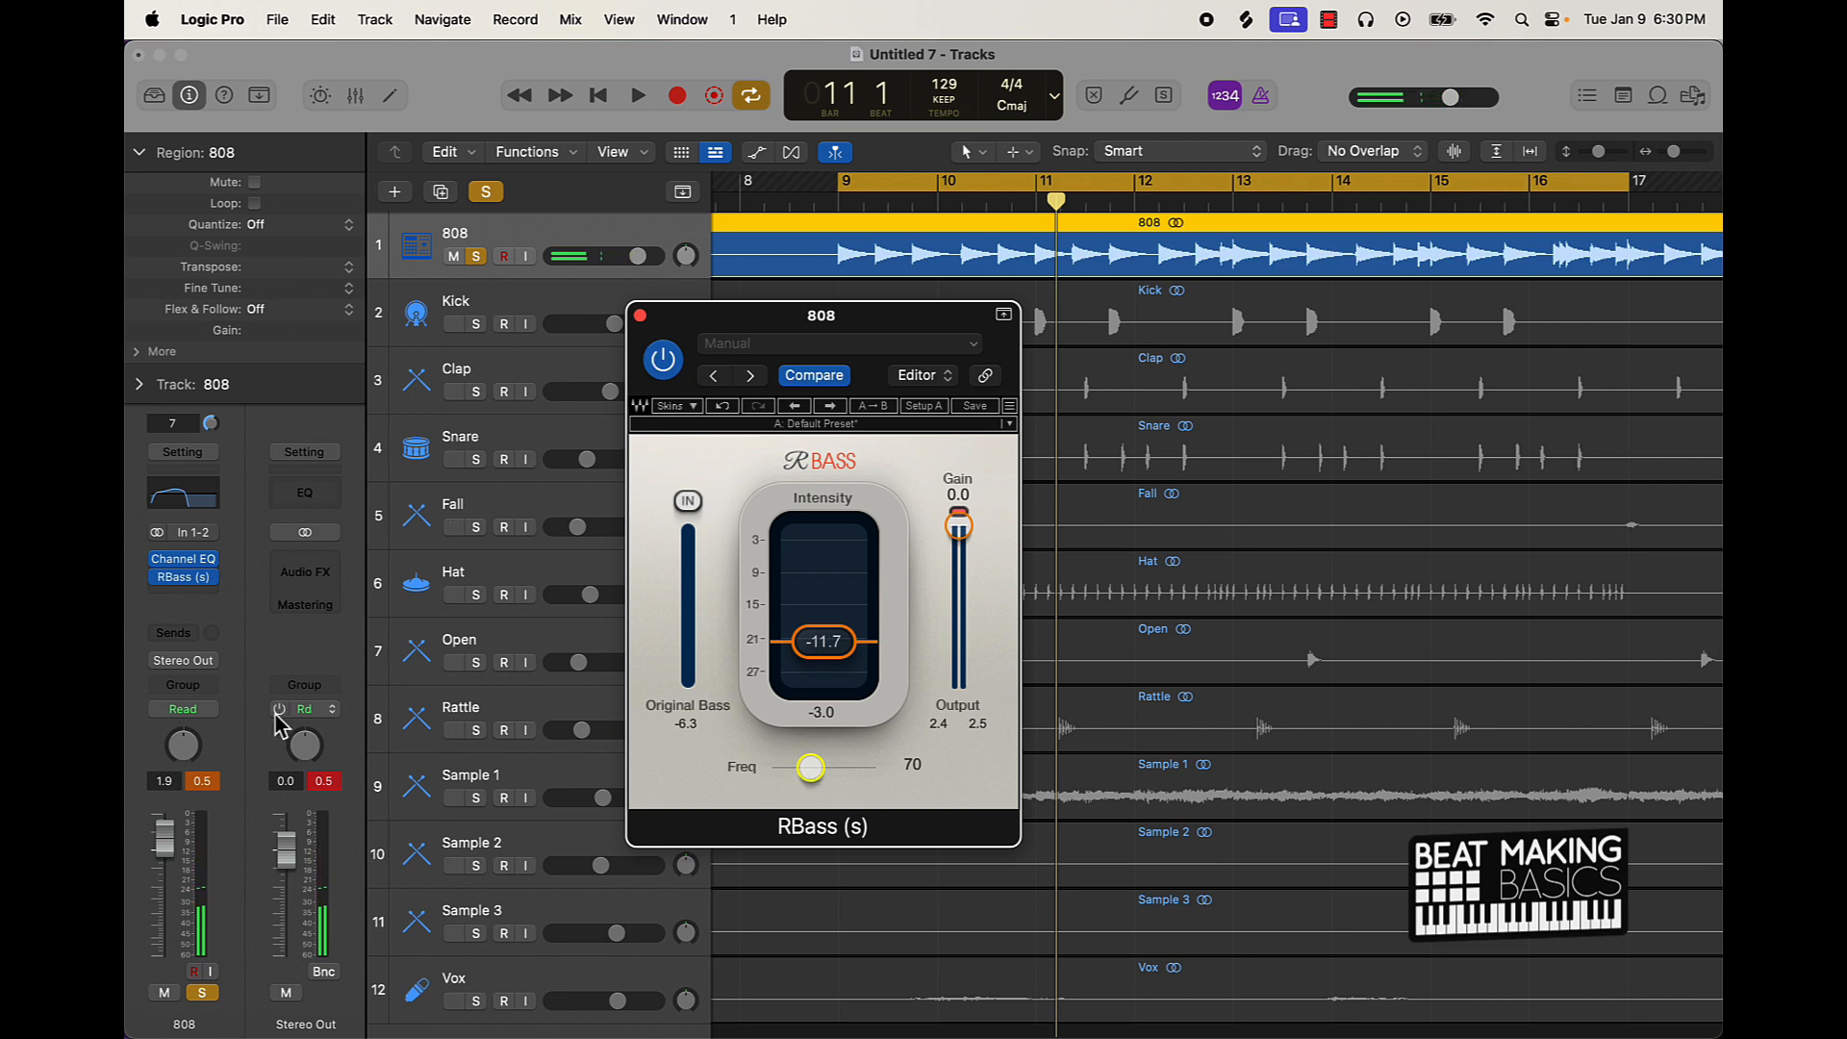
Step: Set the 808's volume to 0.3 dB, then play the beat with the 808 unsoloed
click(209, 797)
key(space)
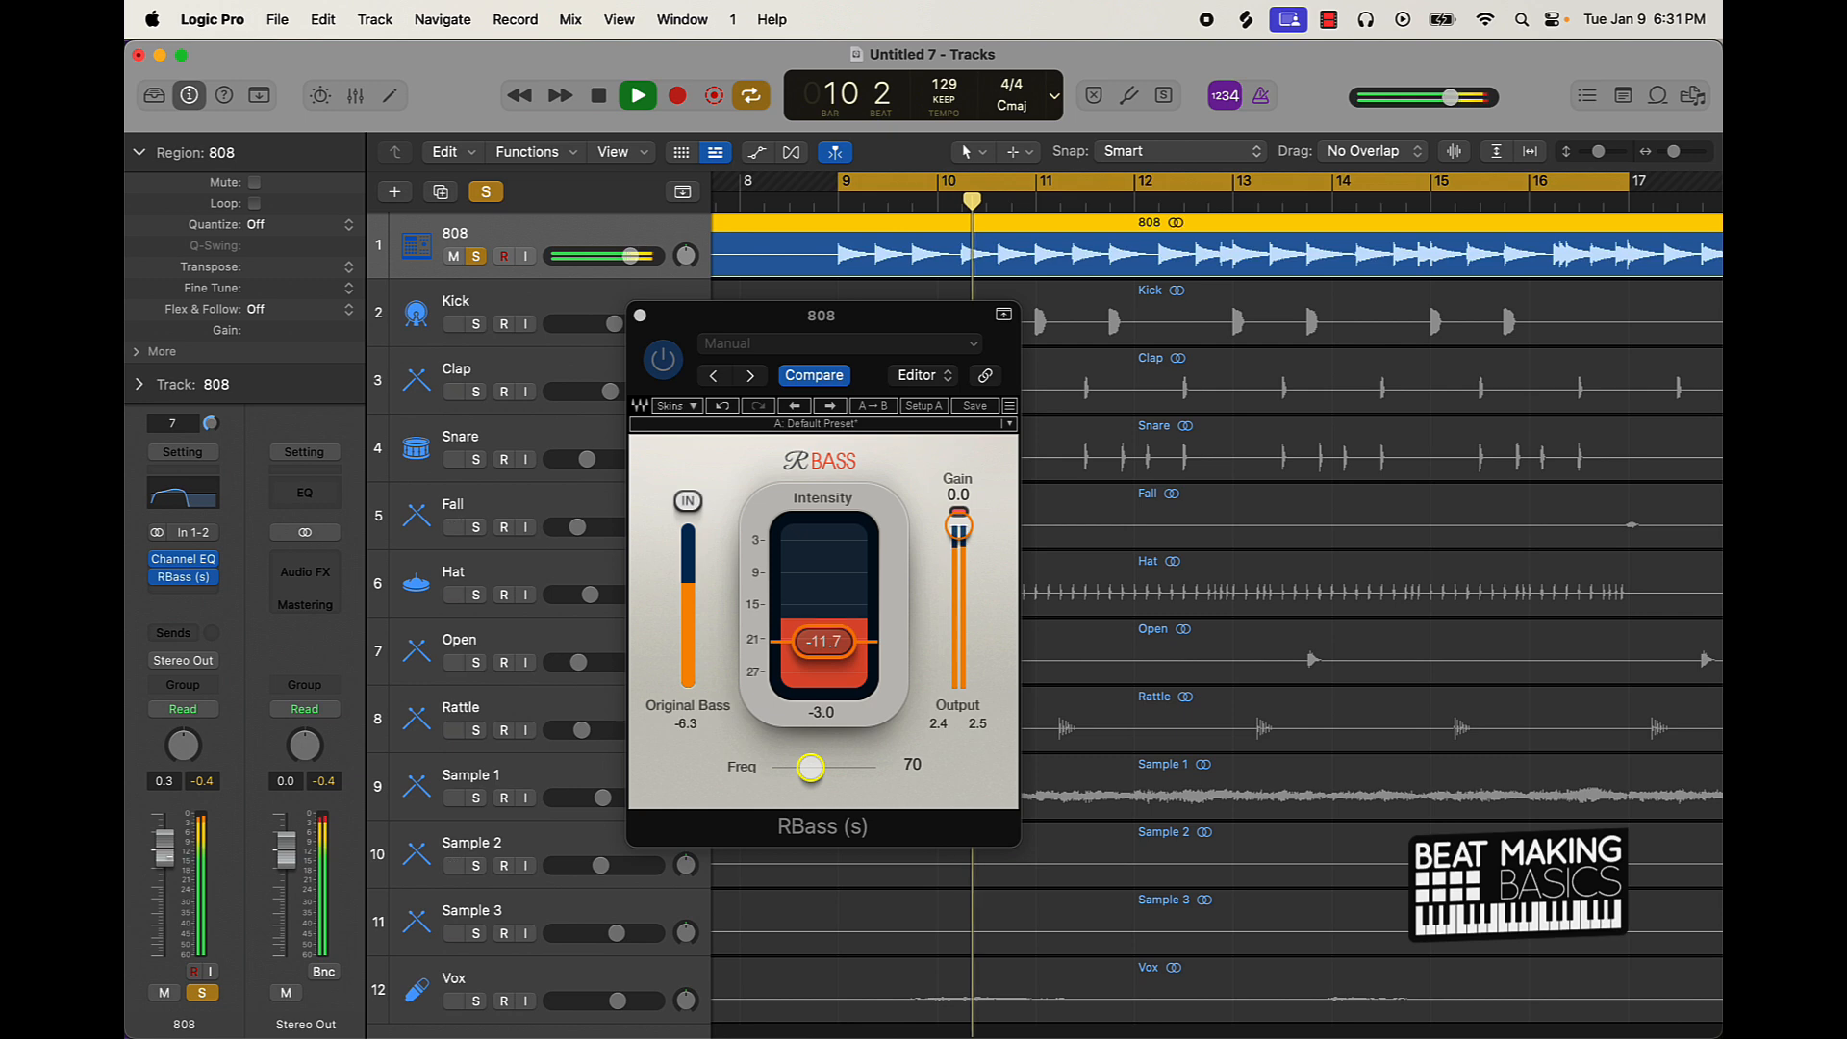
key(s)
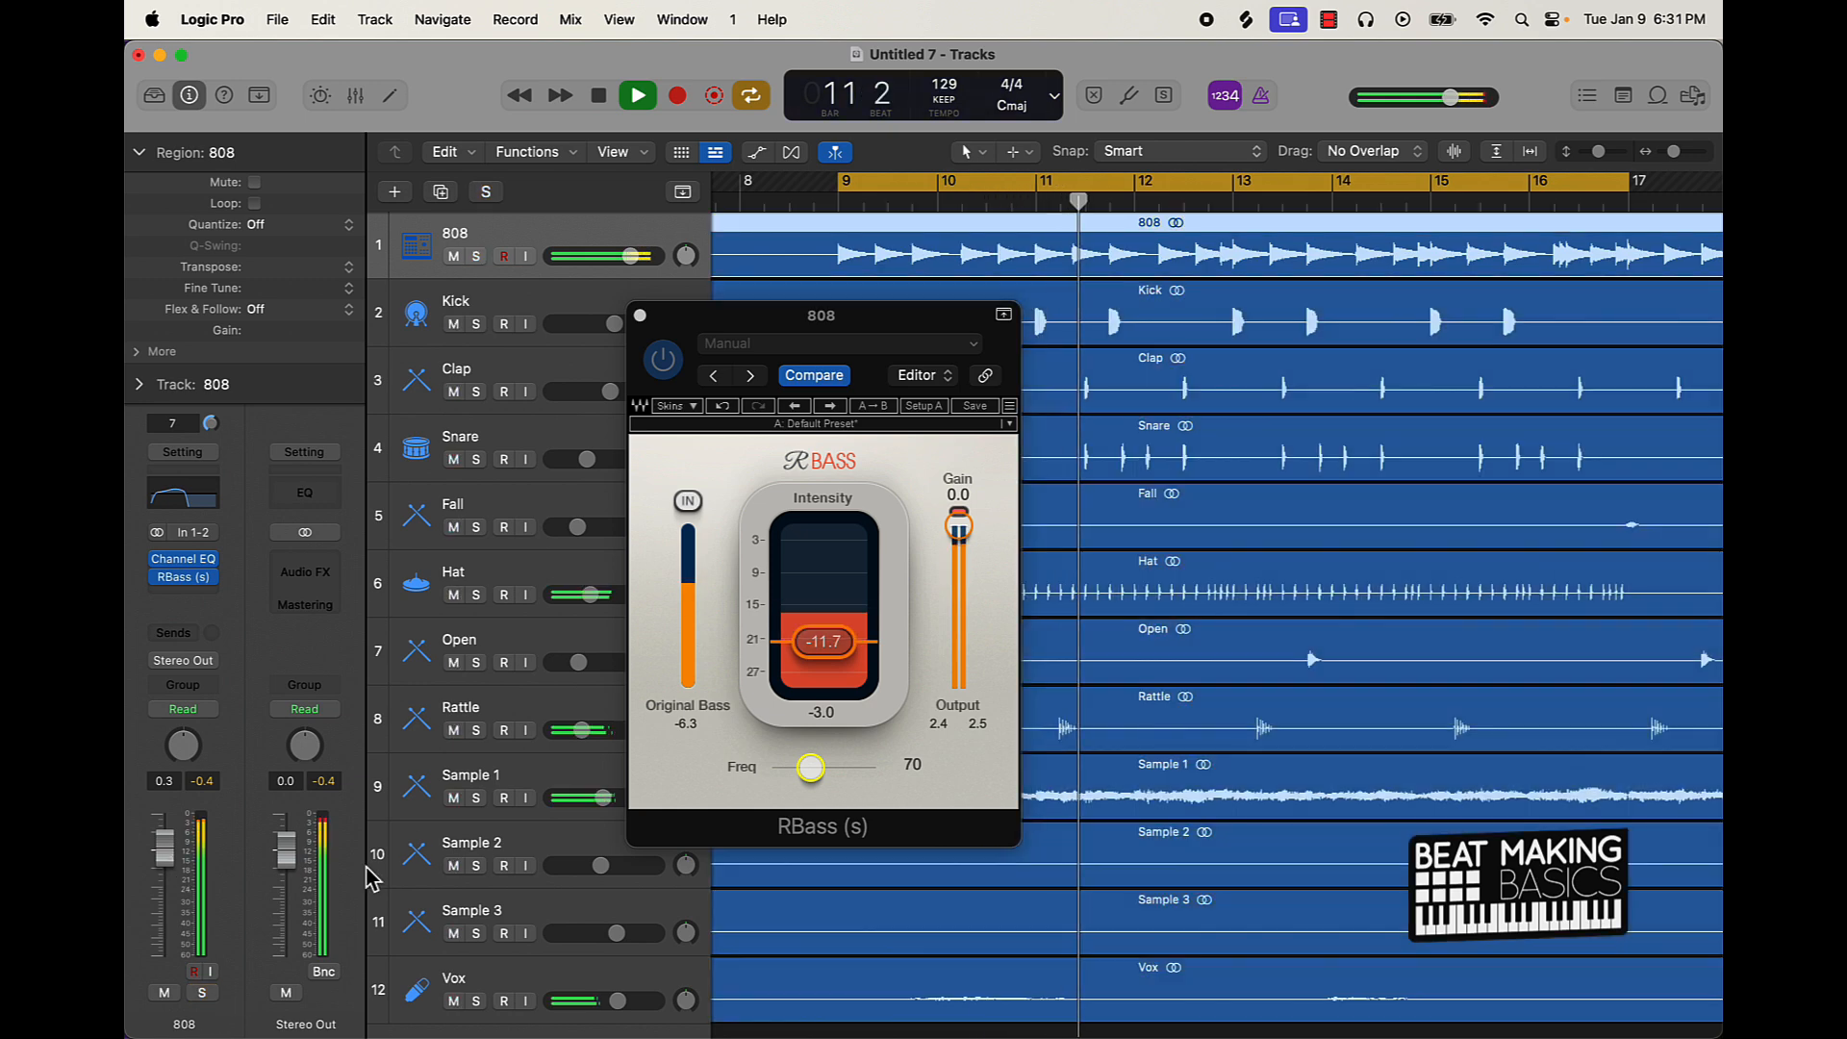
Step: Close RBass and set the Kick's volume to -2.4 dB against the full mix
click(639, 316)
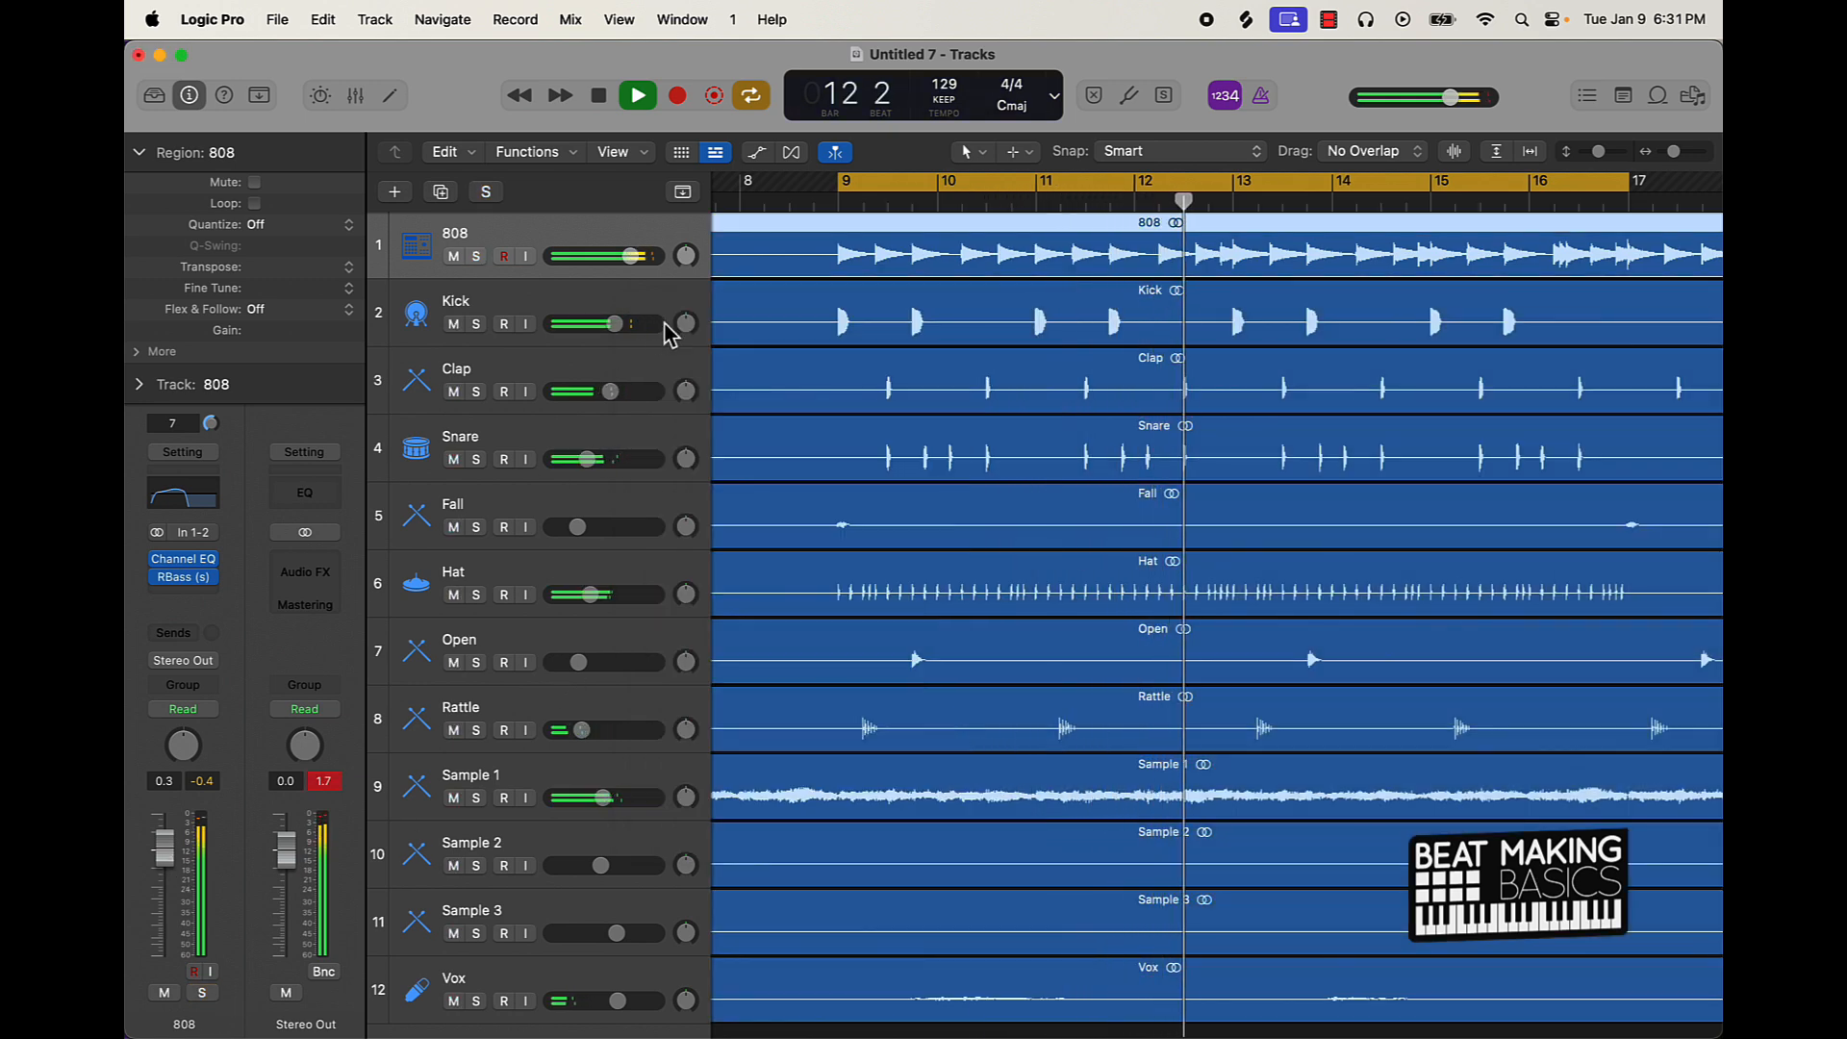
drag(615, 329, 603, 329)
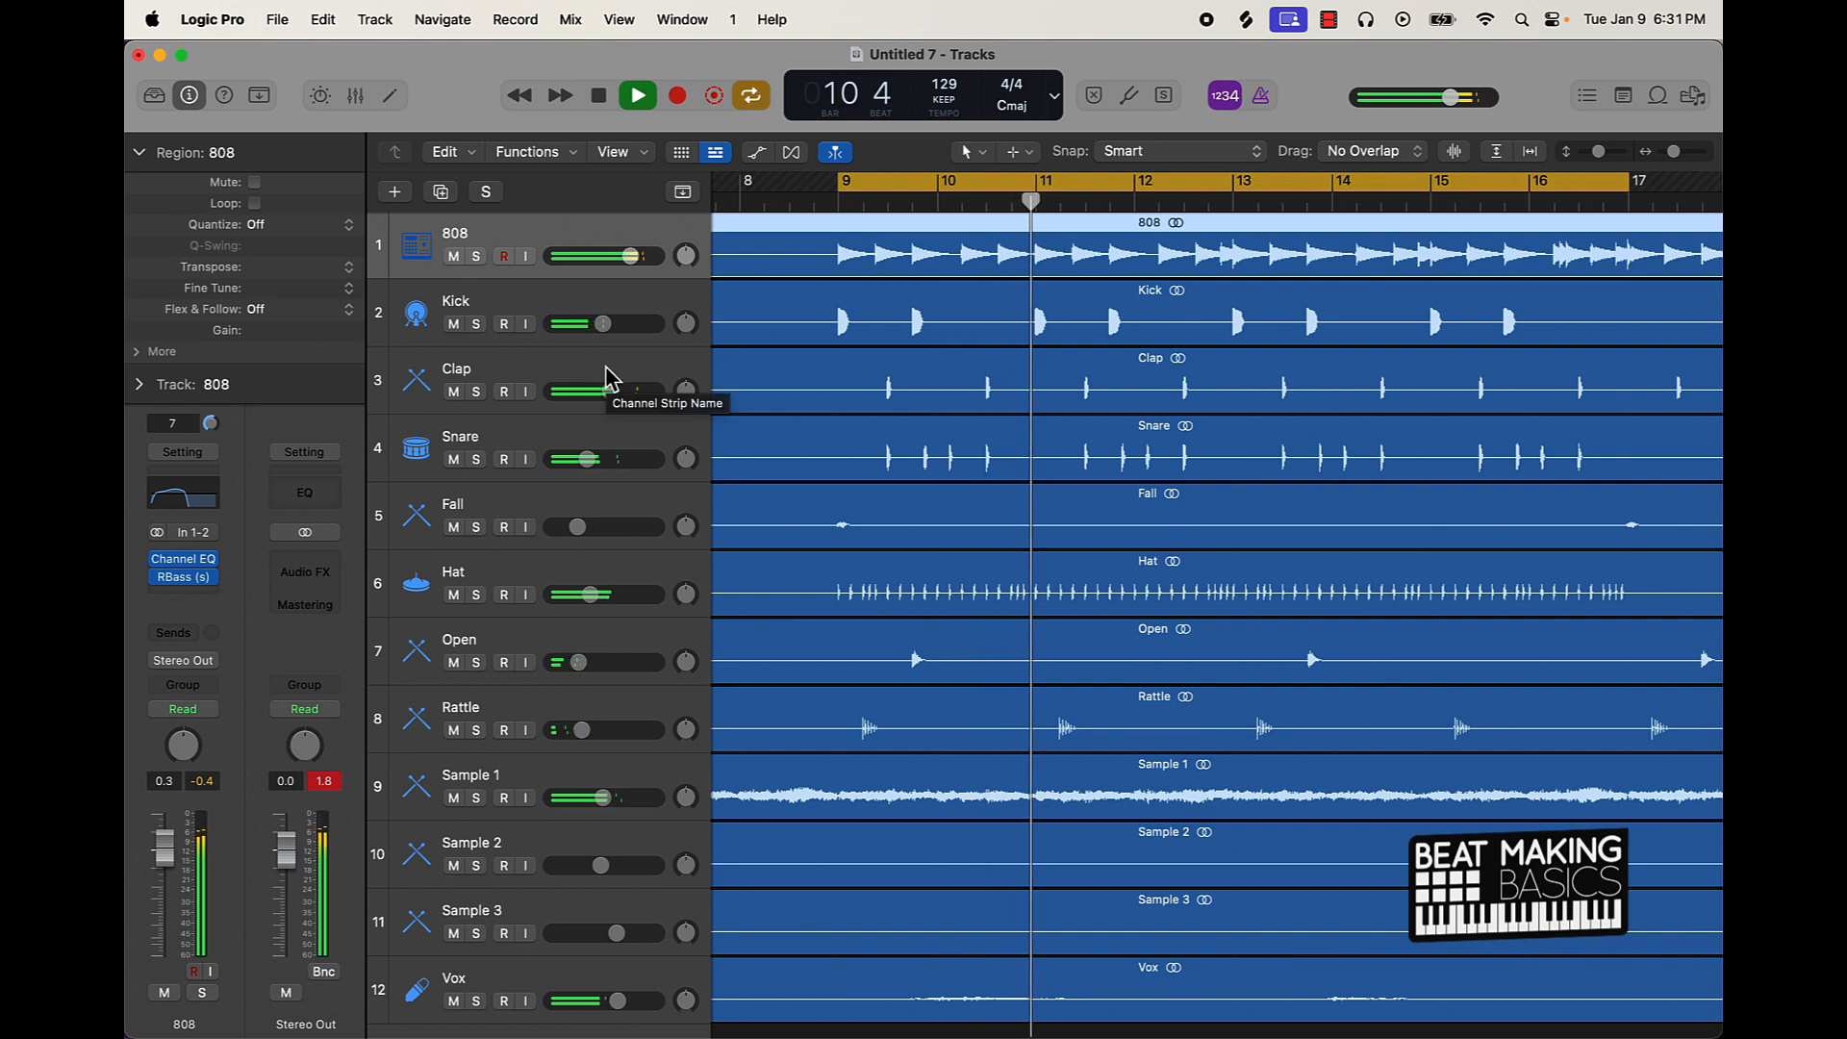
mouse_move(631, 323)
mouse_down()
mouse_move(655, 323)
mouse_move(622, 324)
mouse_up()
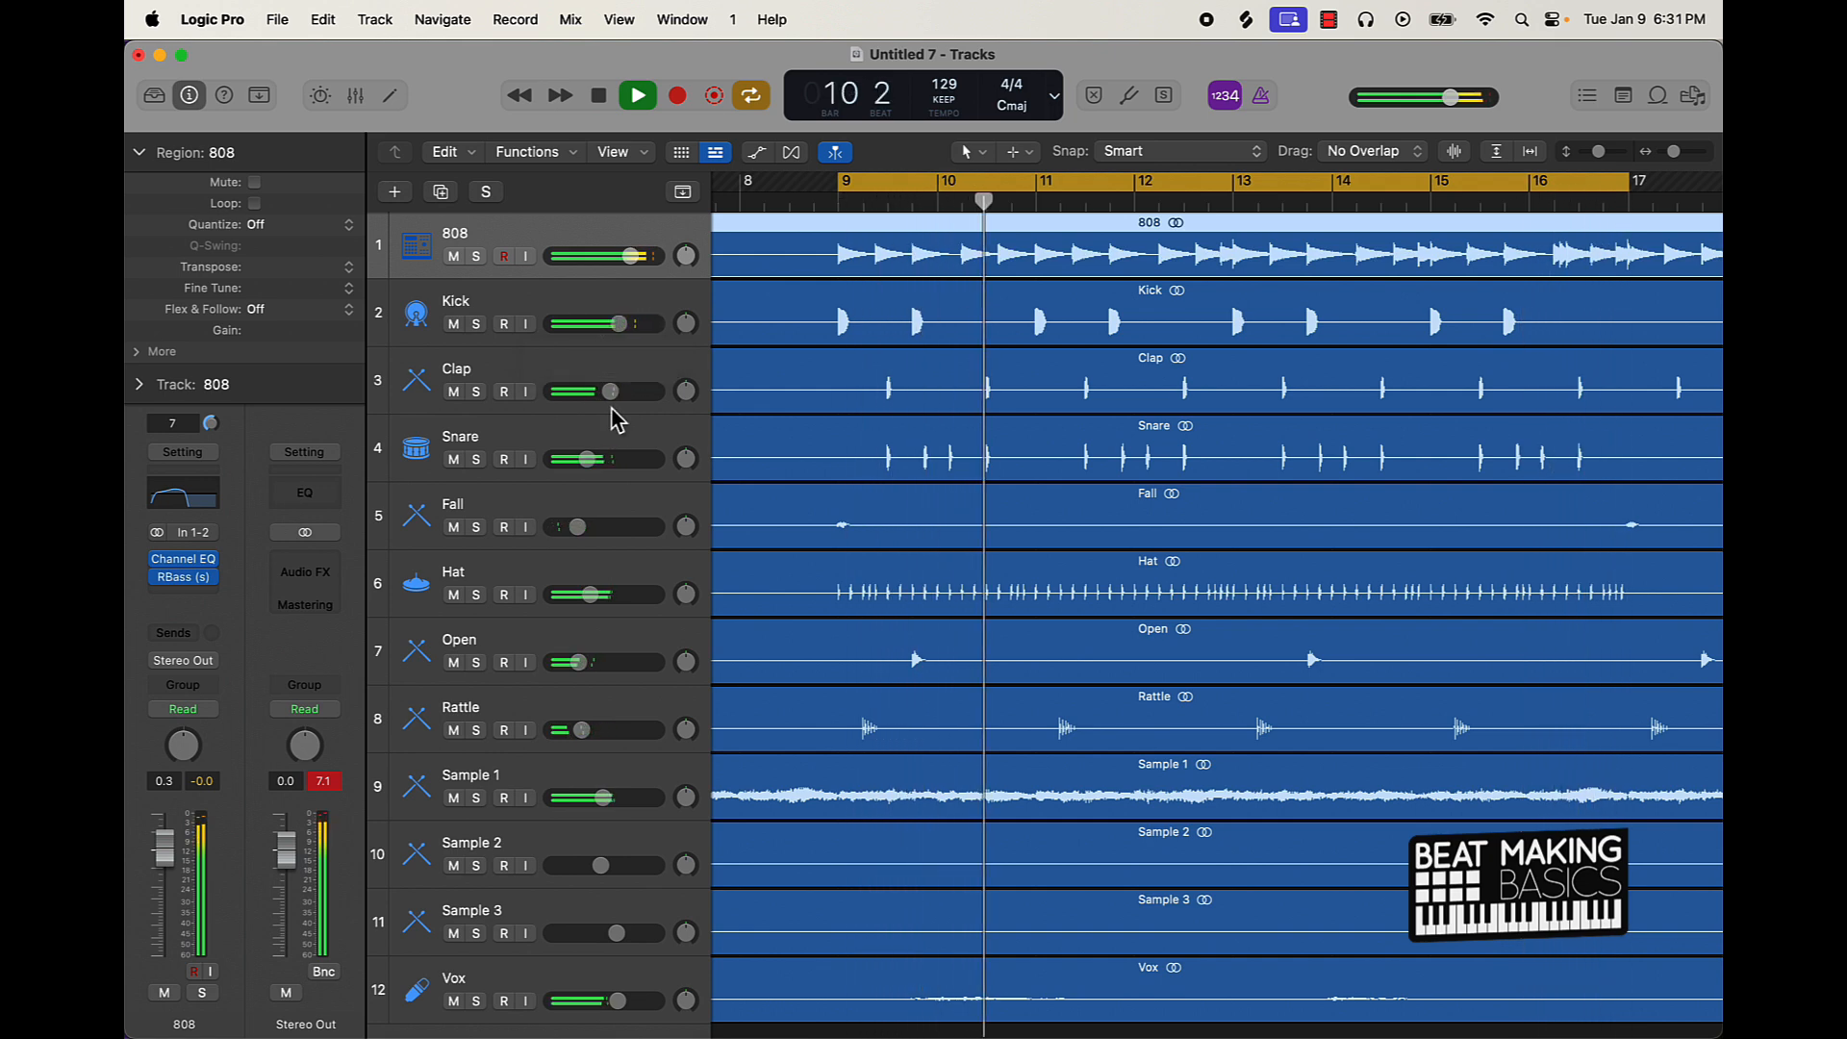
Step: Insert Smack Attack (s) on the Snare track with attack 30 and sustain -16, then close the plug-in
click(555, 441)
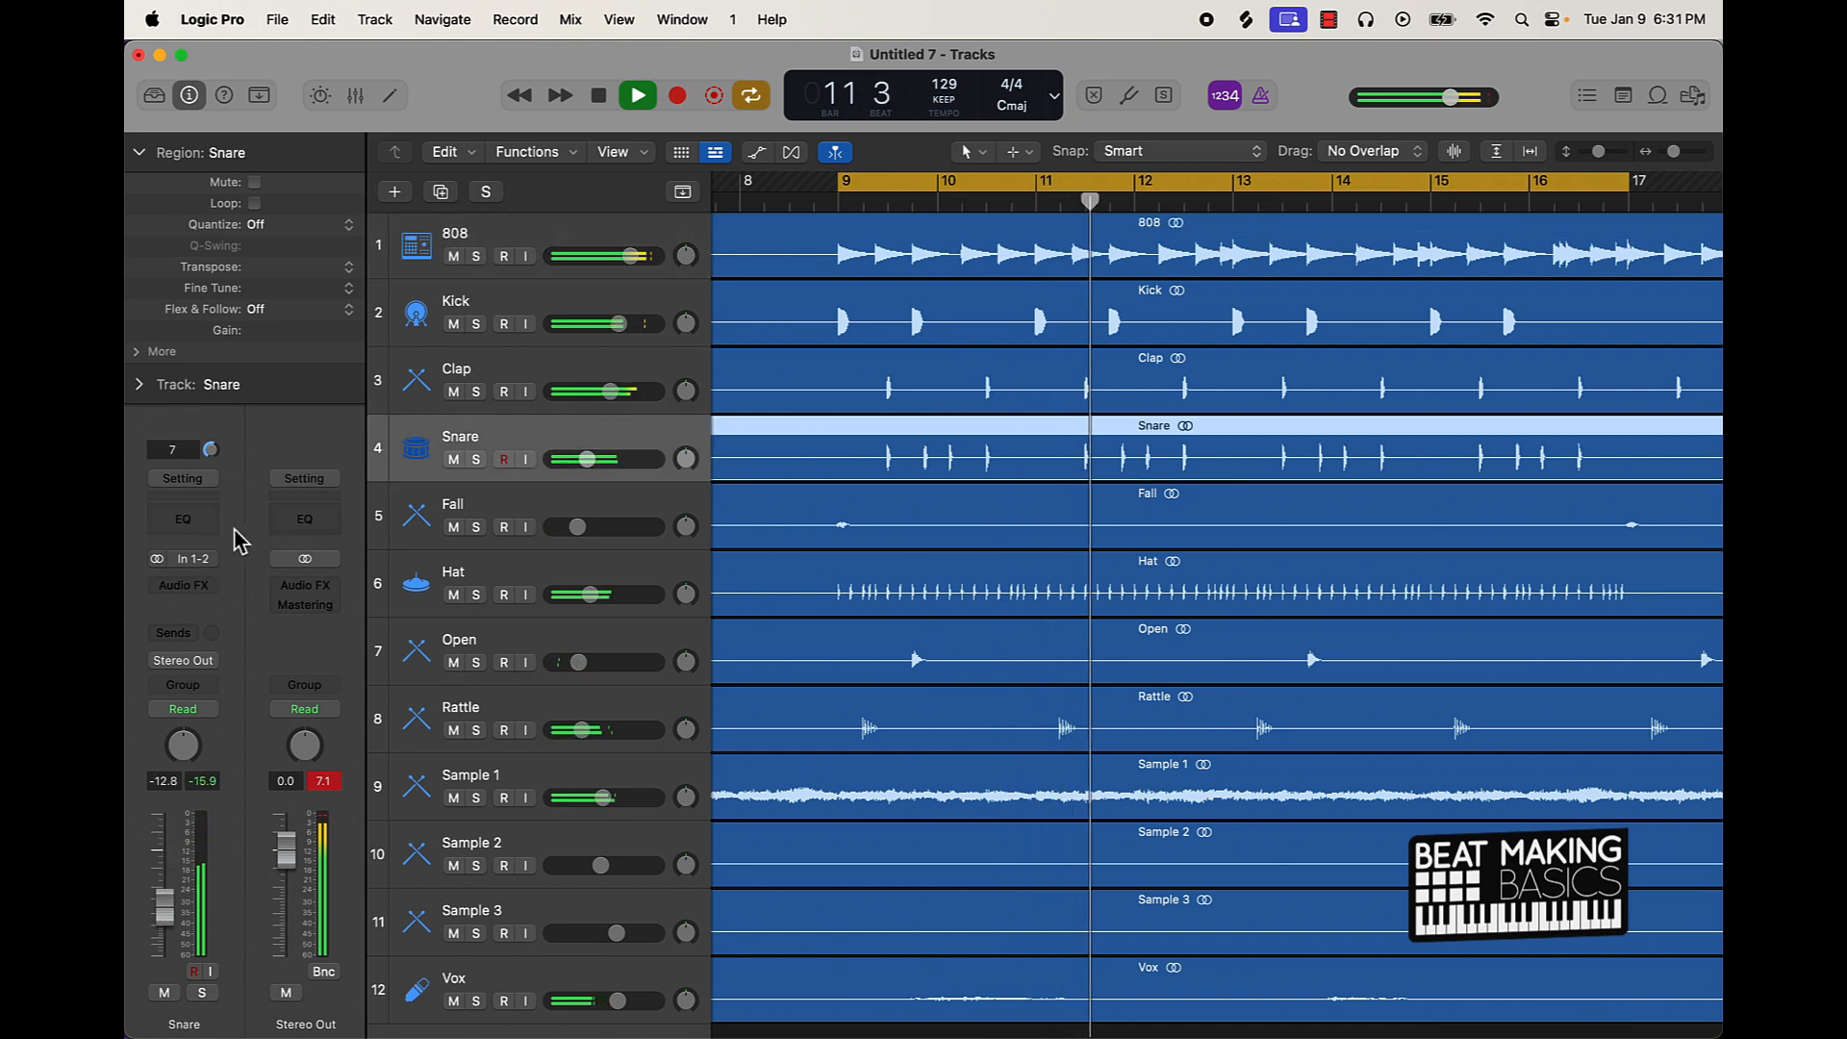
click(201, 586)
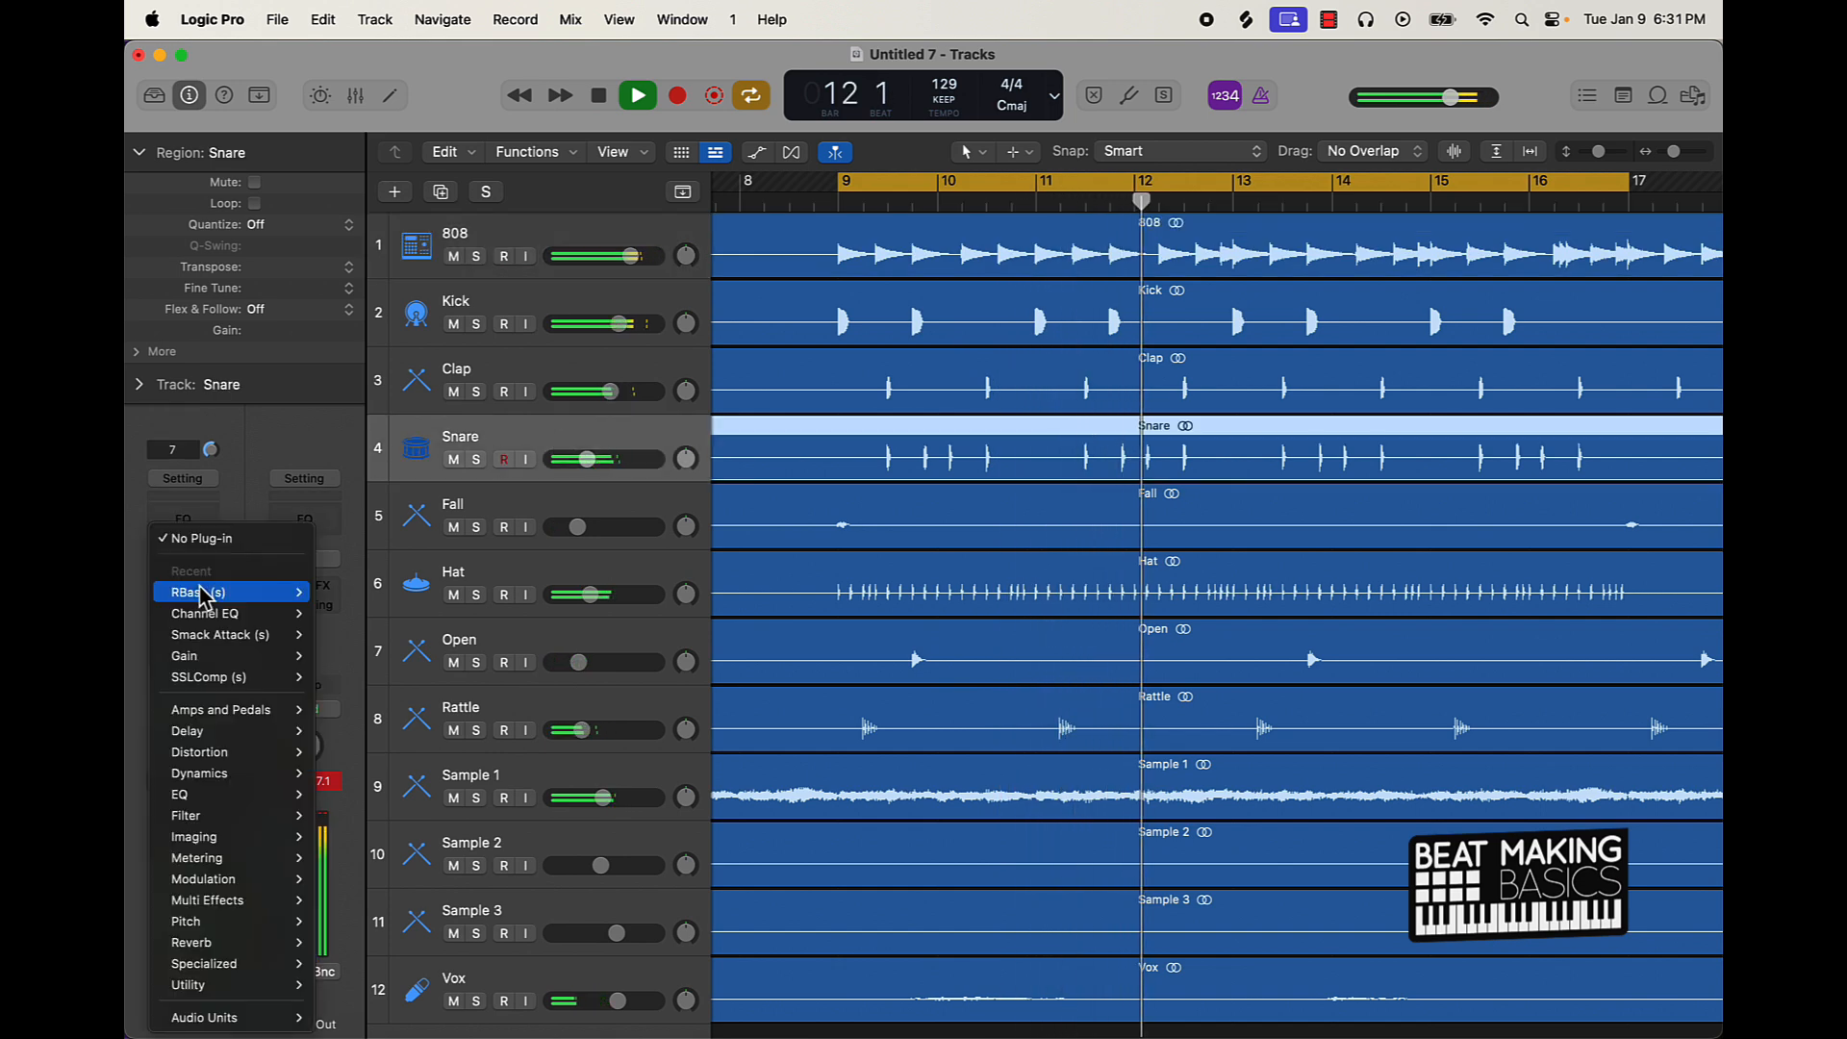
click(264, 637)
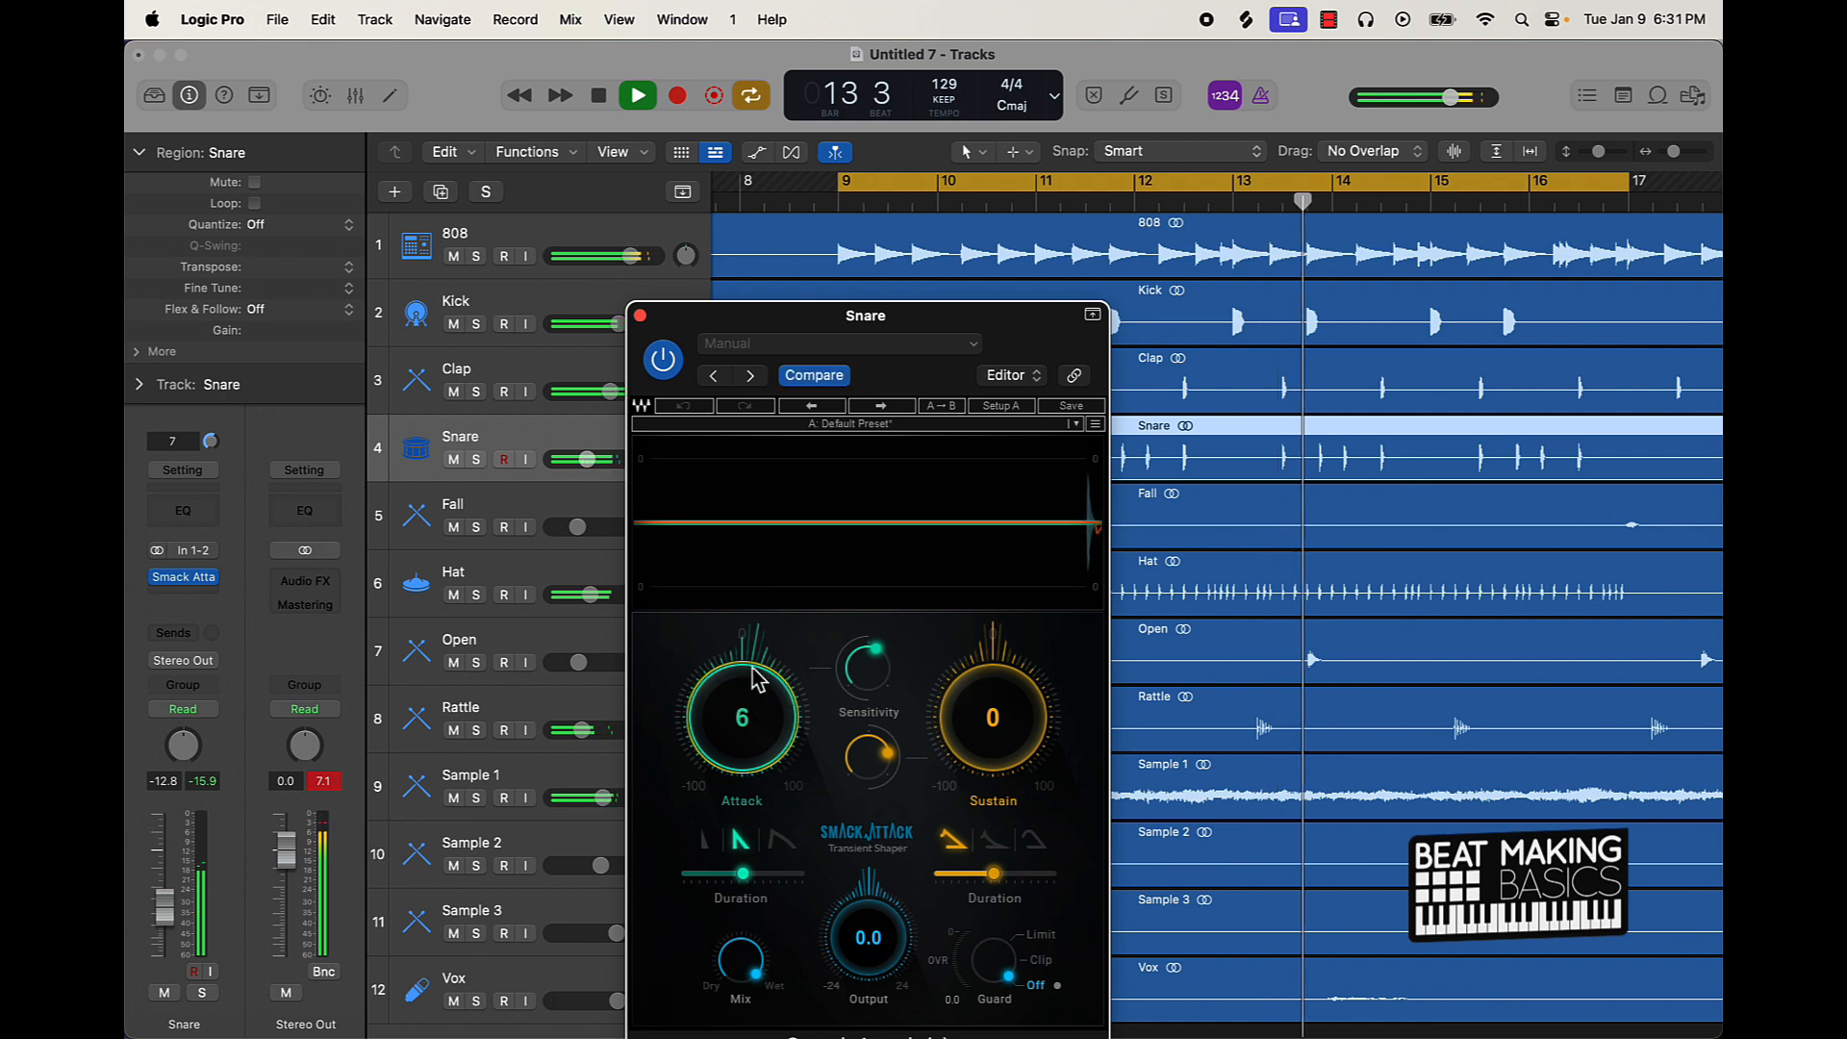
drag(946, 710, 947, 722)
drag(779, 697, 785, 673)
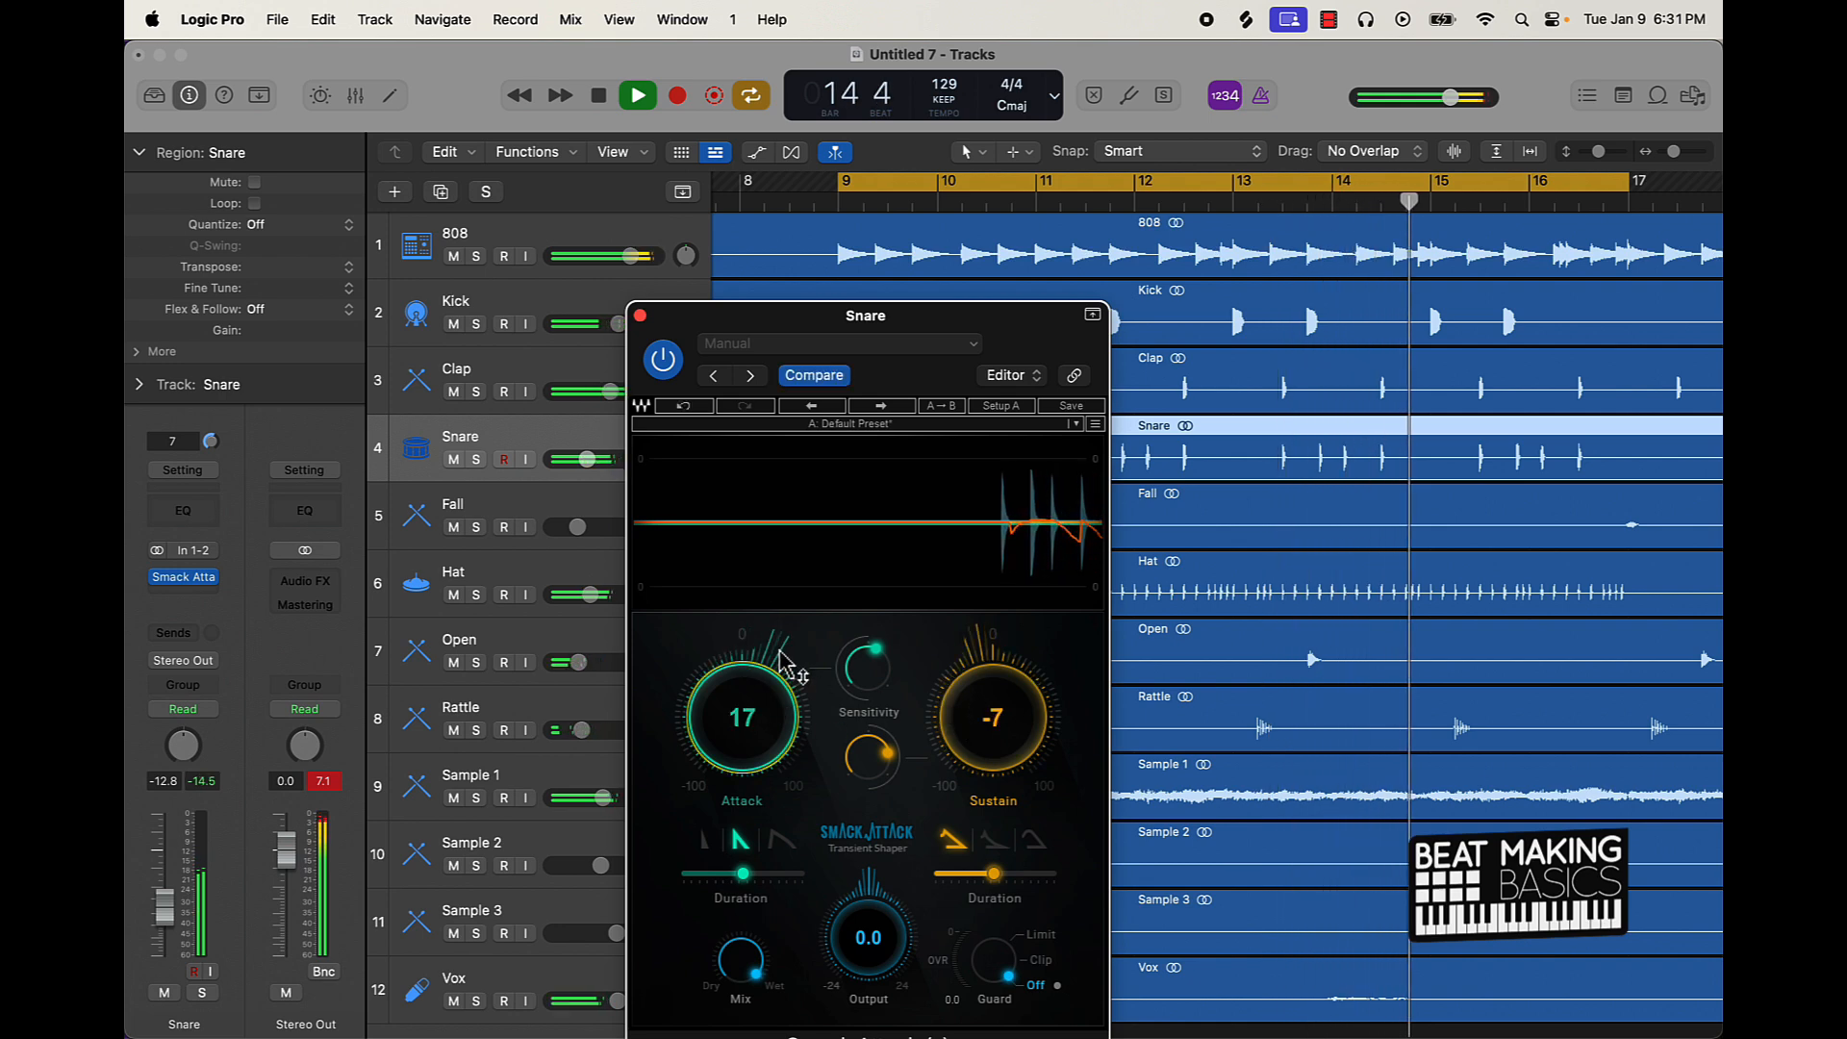
drag(693, 327, 691, 269)
drag(966, 608, 975, 622)
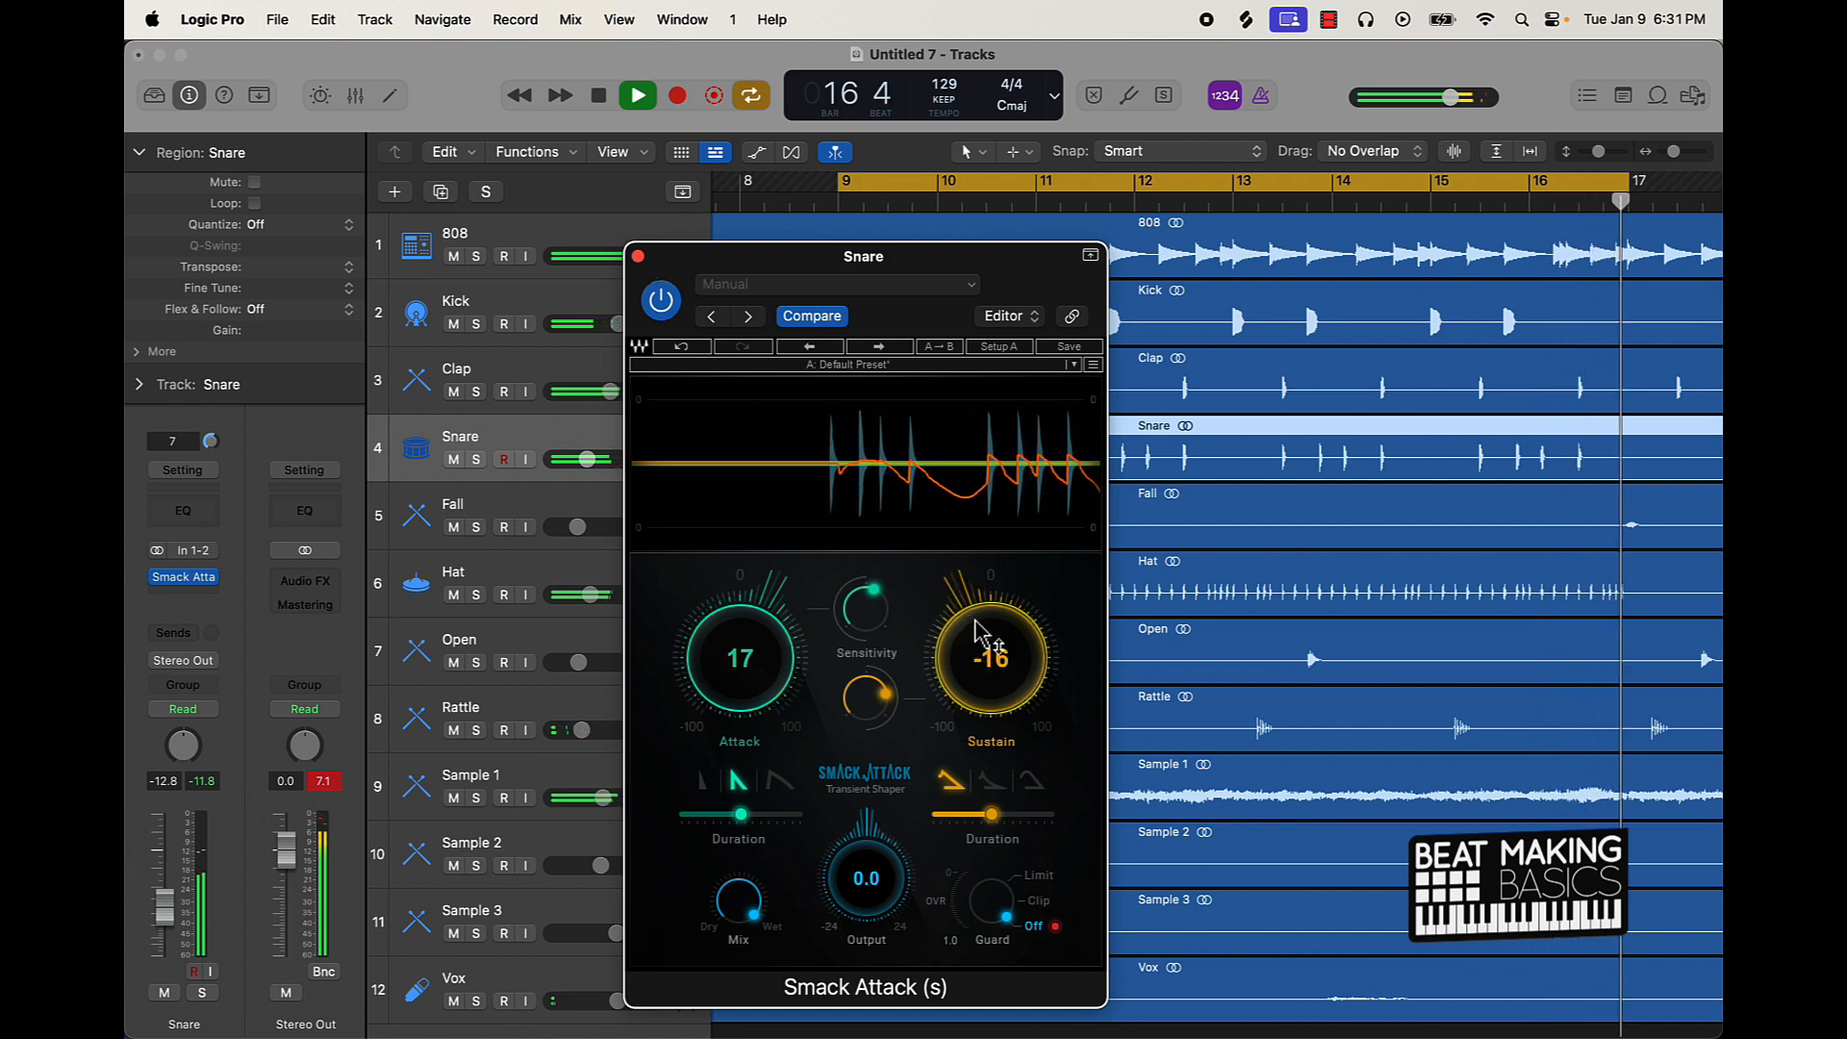
drag(787, 632, 835, 627)
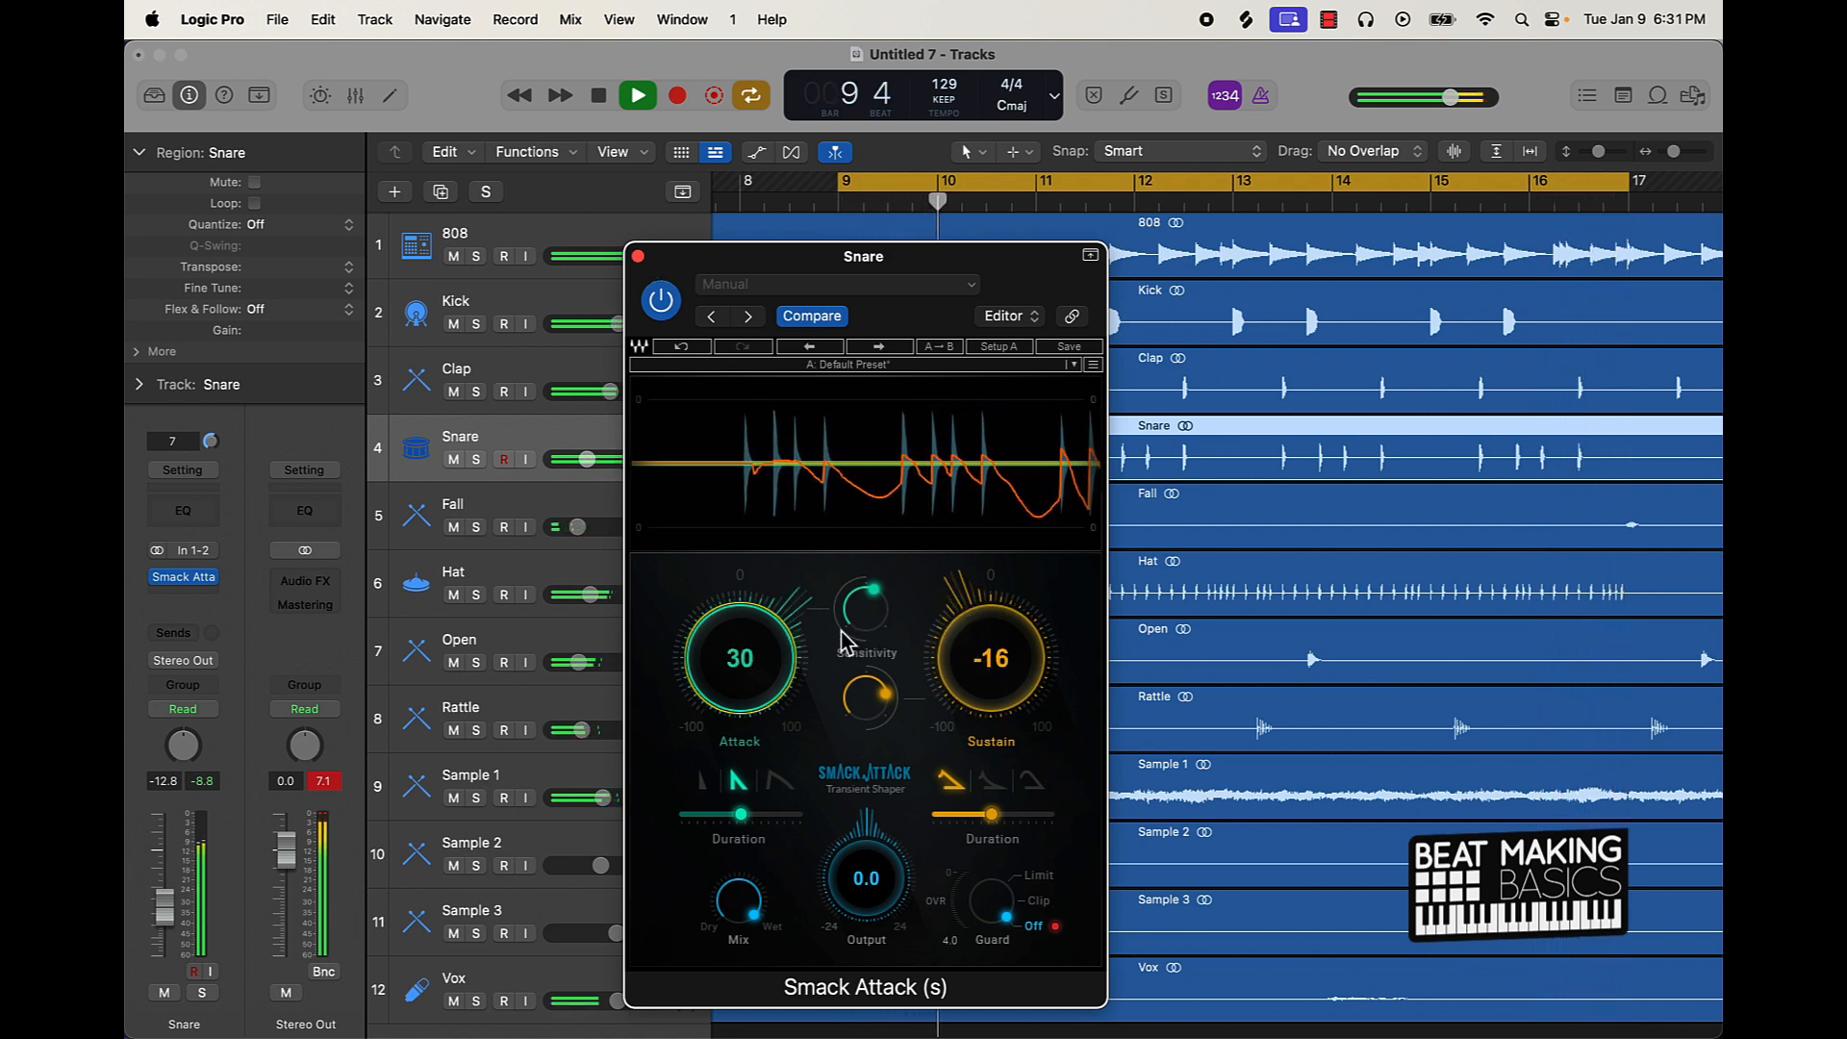
click(638, 257)
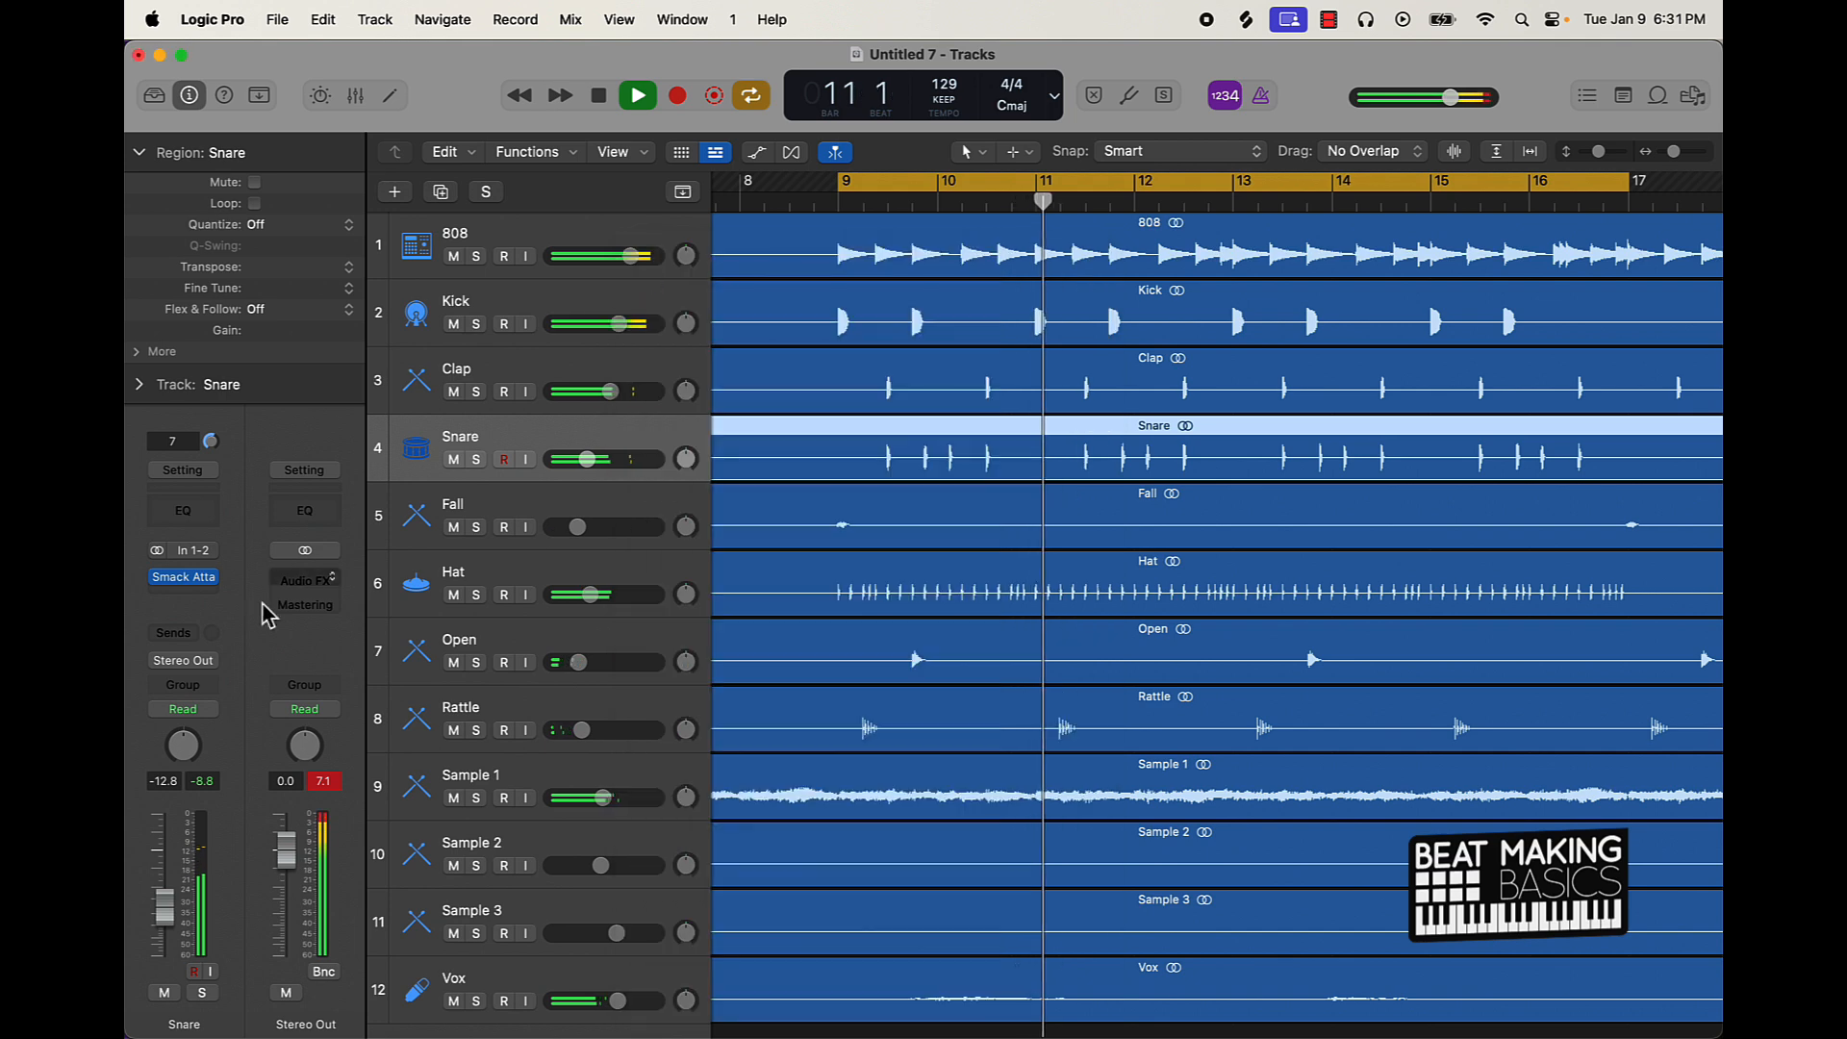
Step: Lower the Snare's volume to -15.6 dB while replaying the beat, then select the Clap track
drag(174, 923, 173, 927)
key(space)
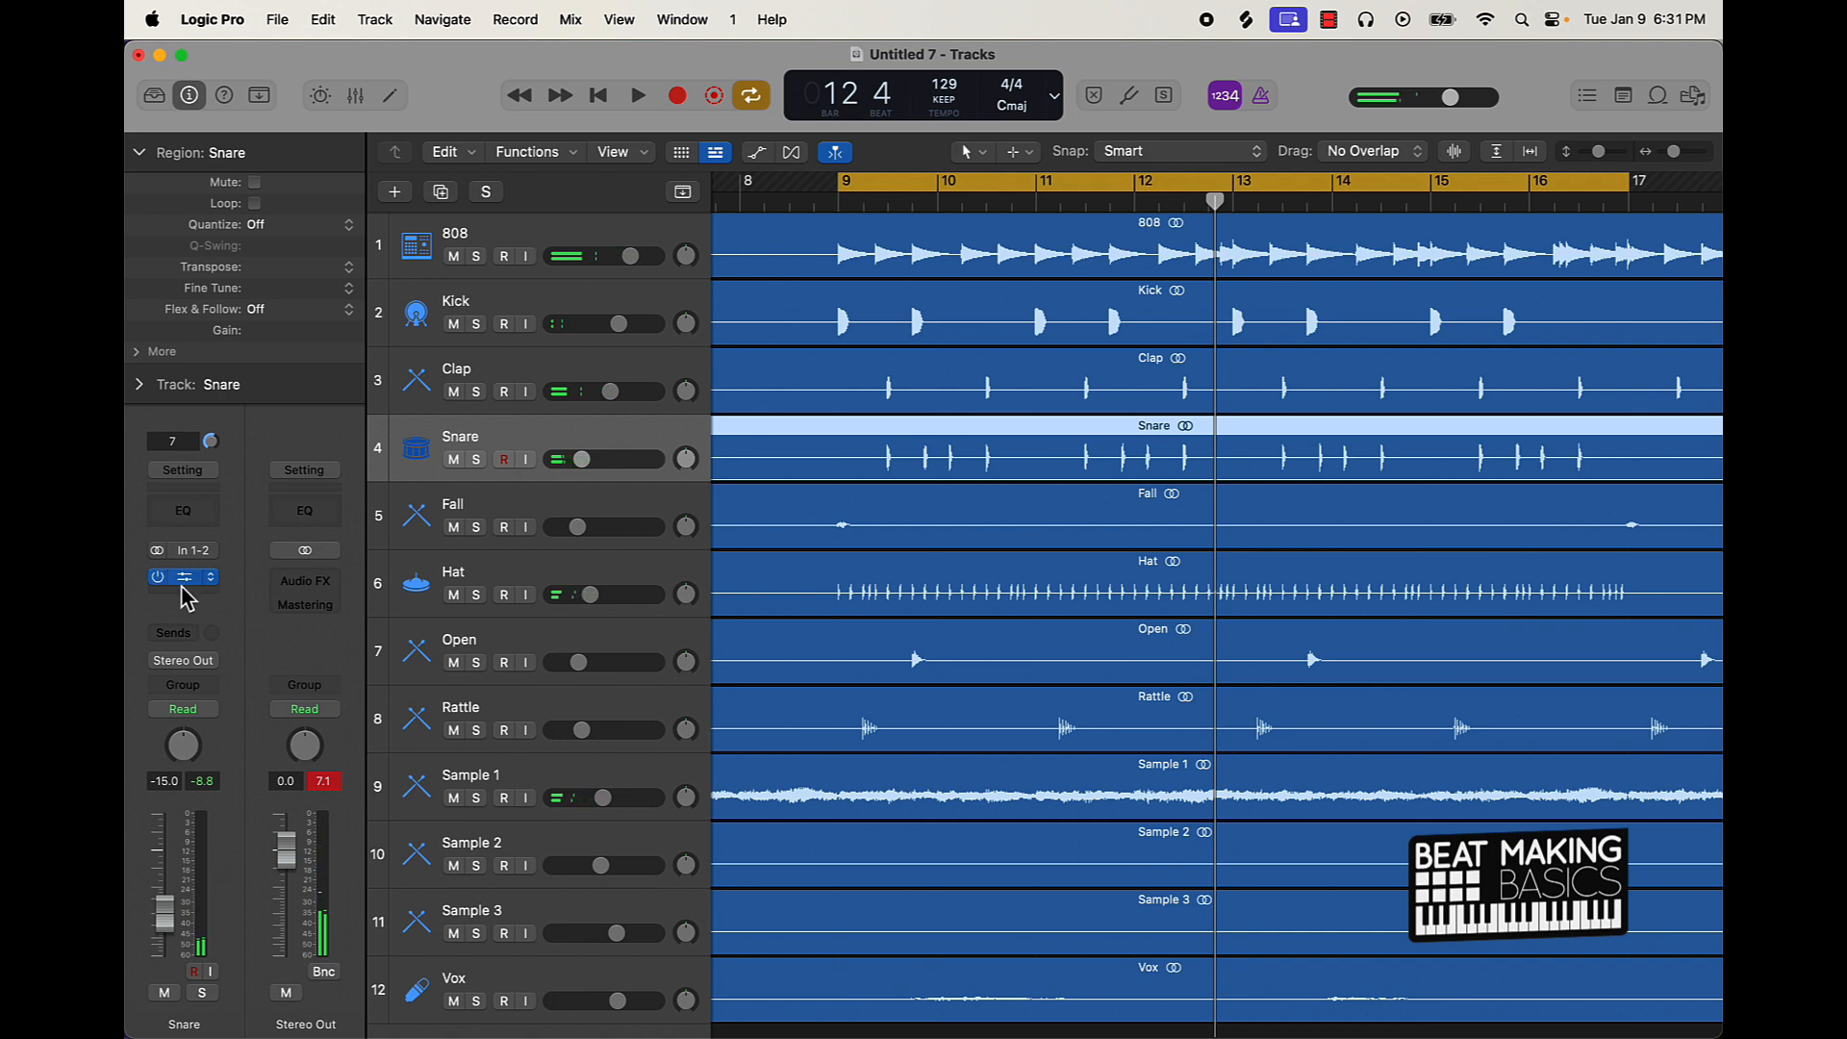
key(space)
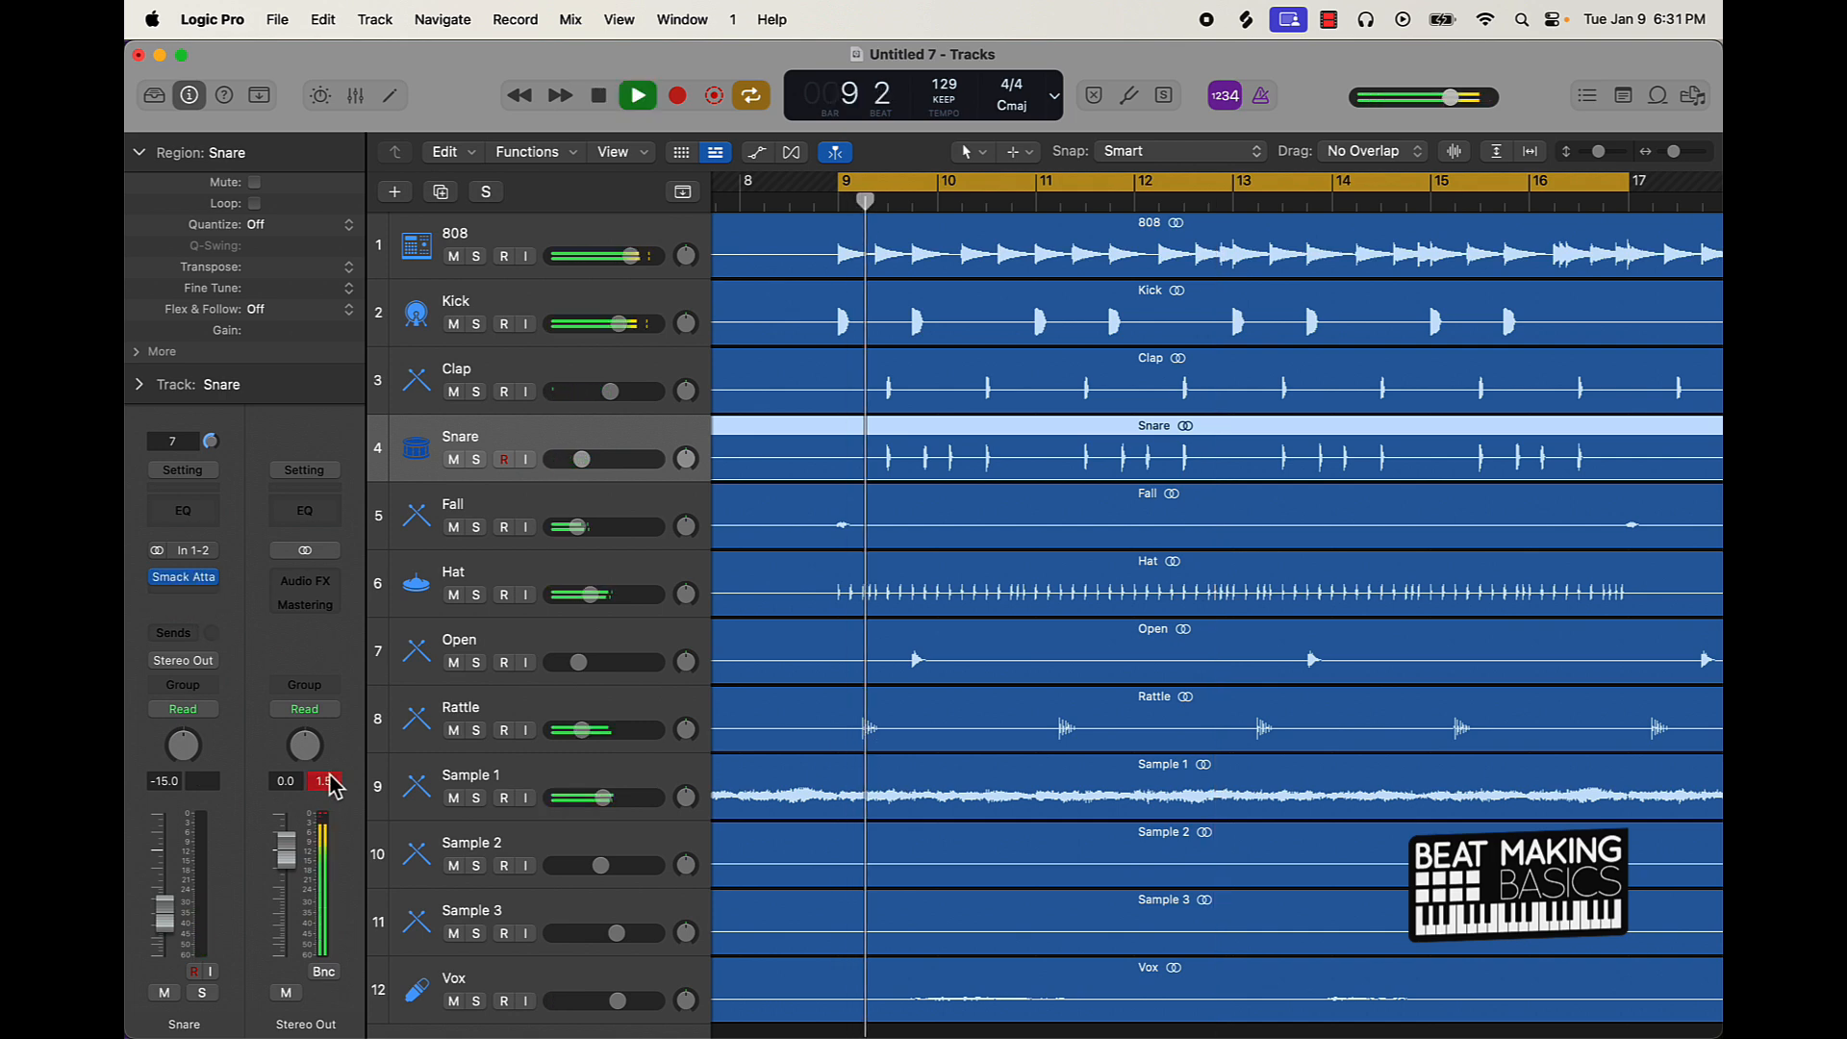
drag(602, 460, 608, 448)
click(558, 378)
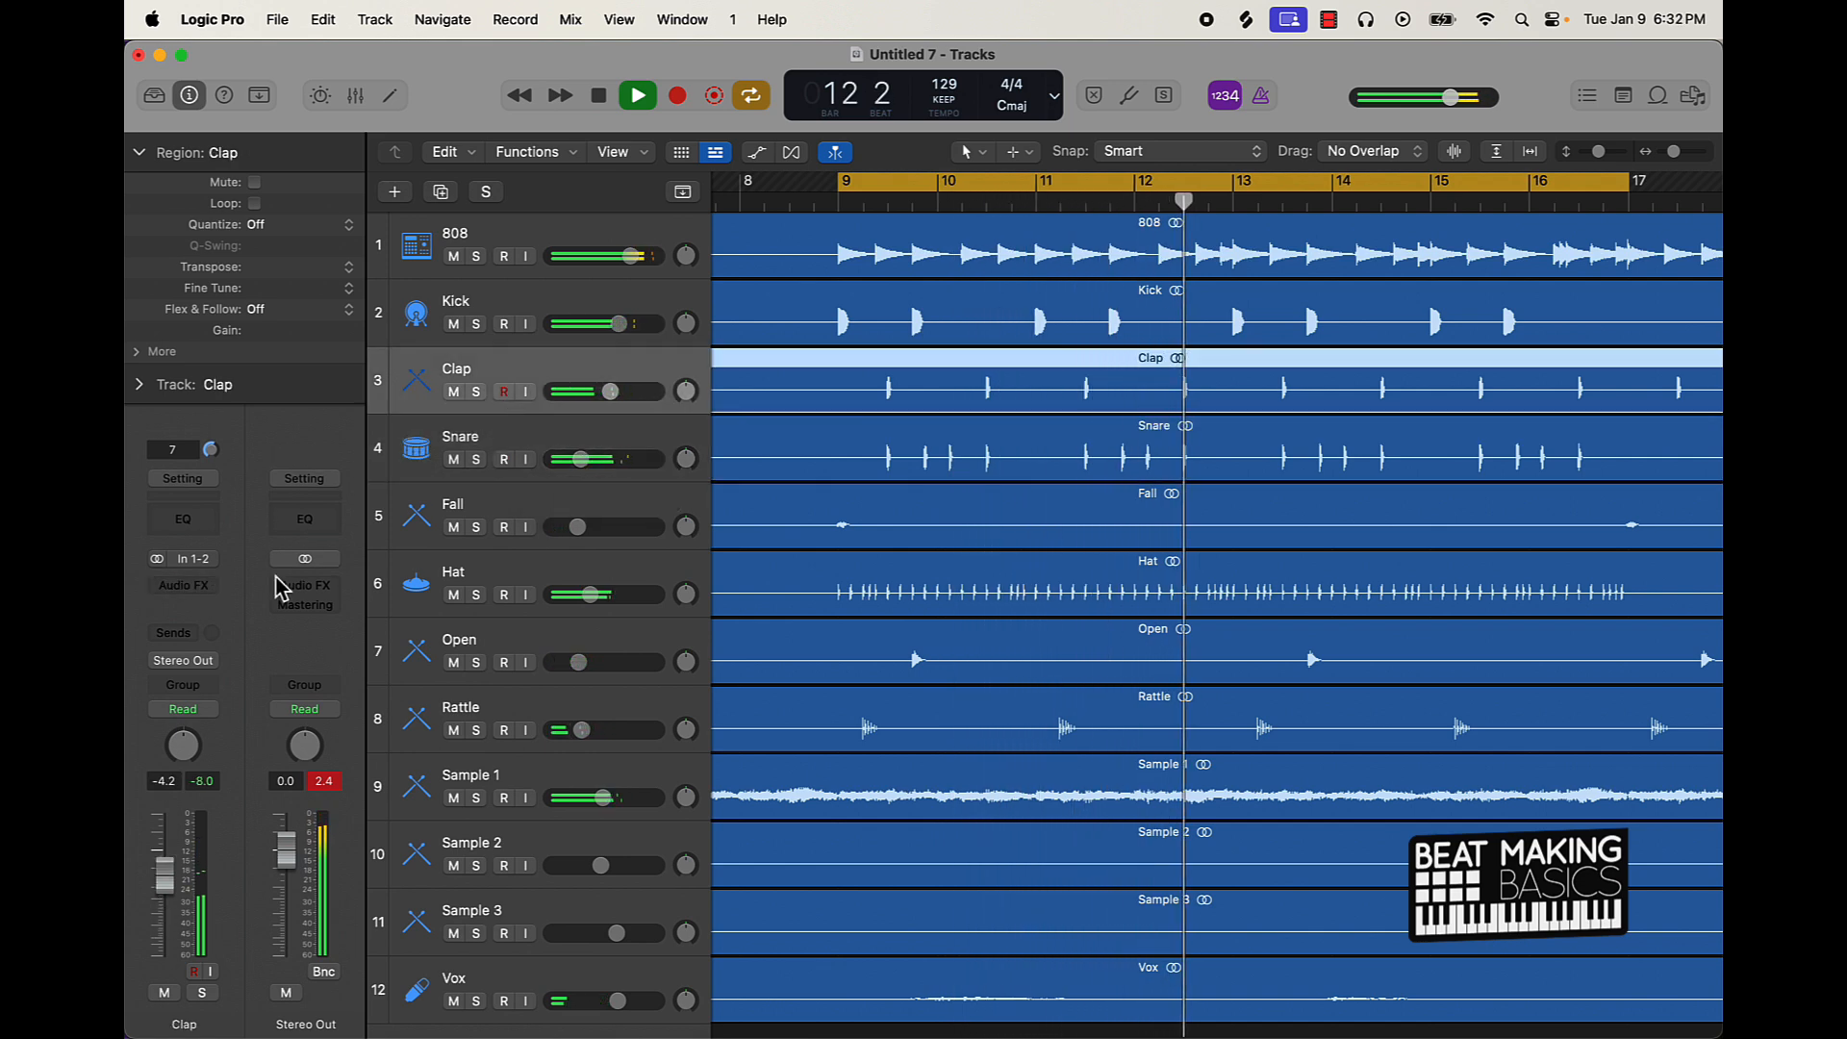
Step: Pan Hat to -14, Open to -23, Rattle to +33 and Sample 1 to -5, and pan Vox slightly right
drag(685, 593, 685, 604)
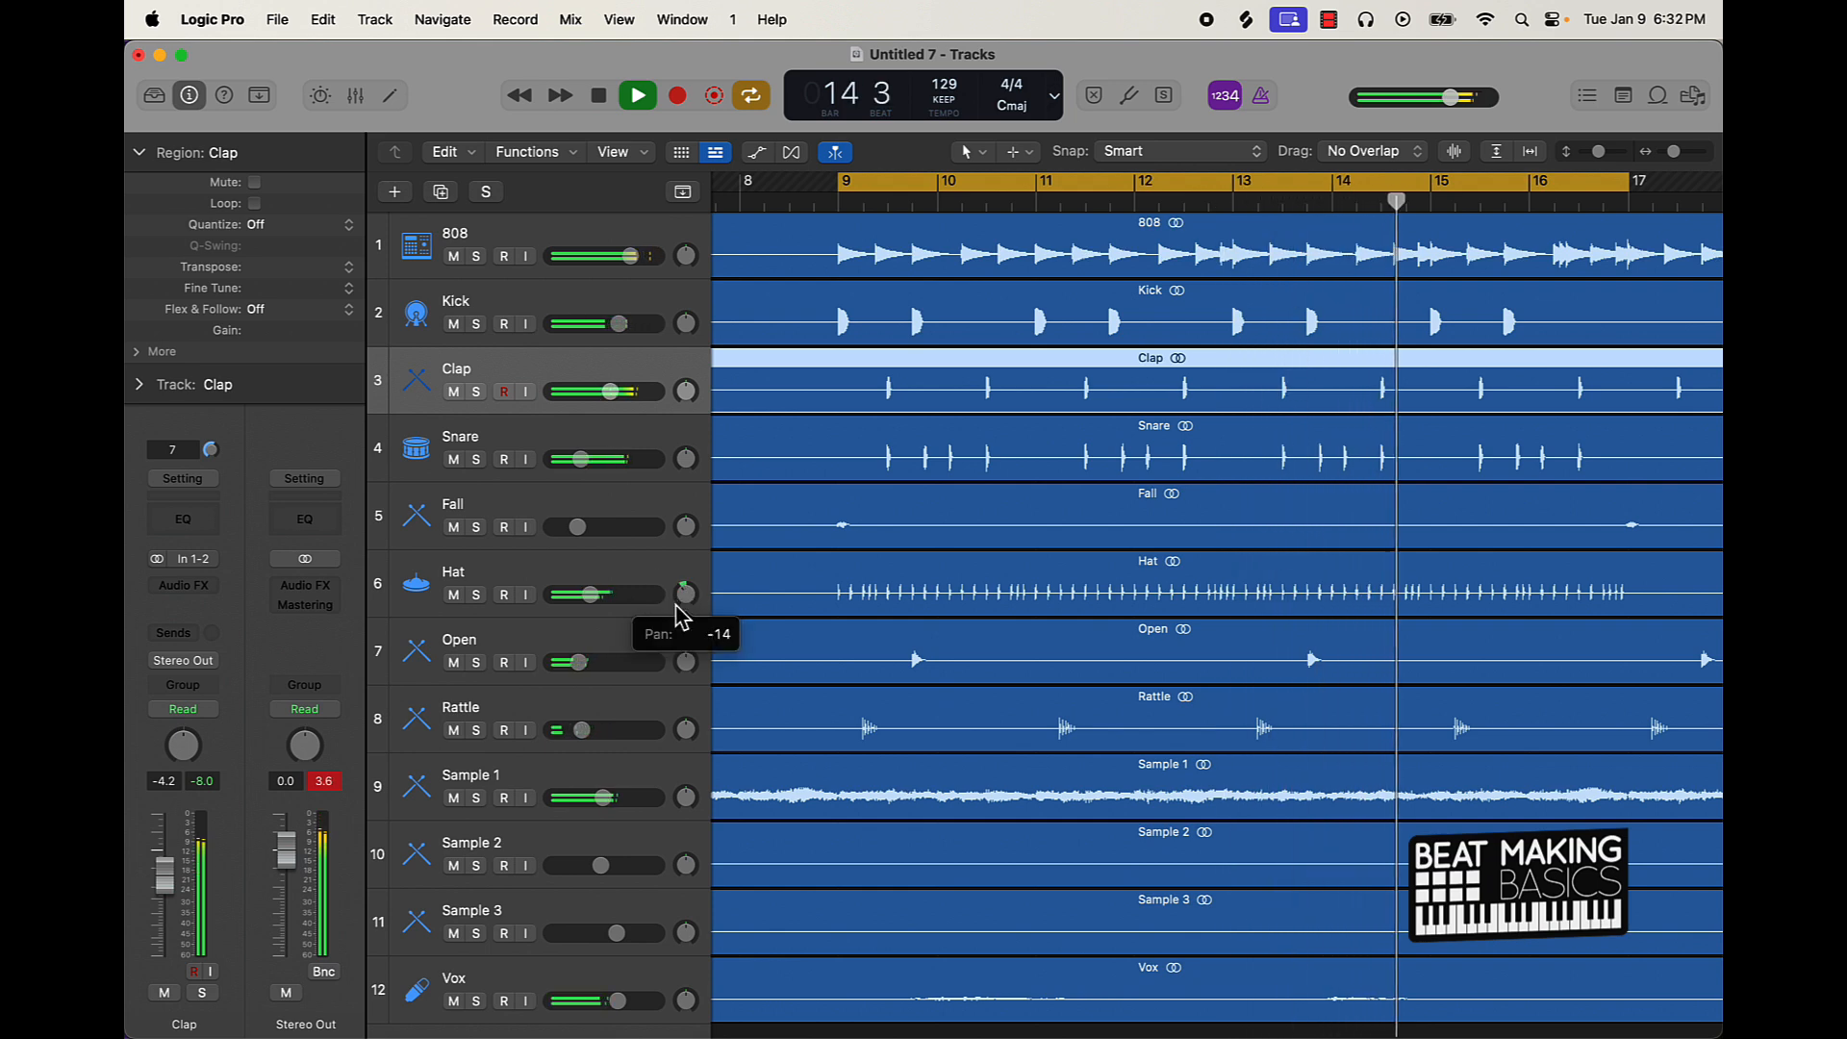
drag(689, 731, 691, 682)
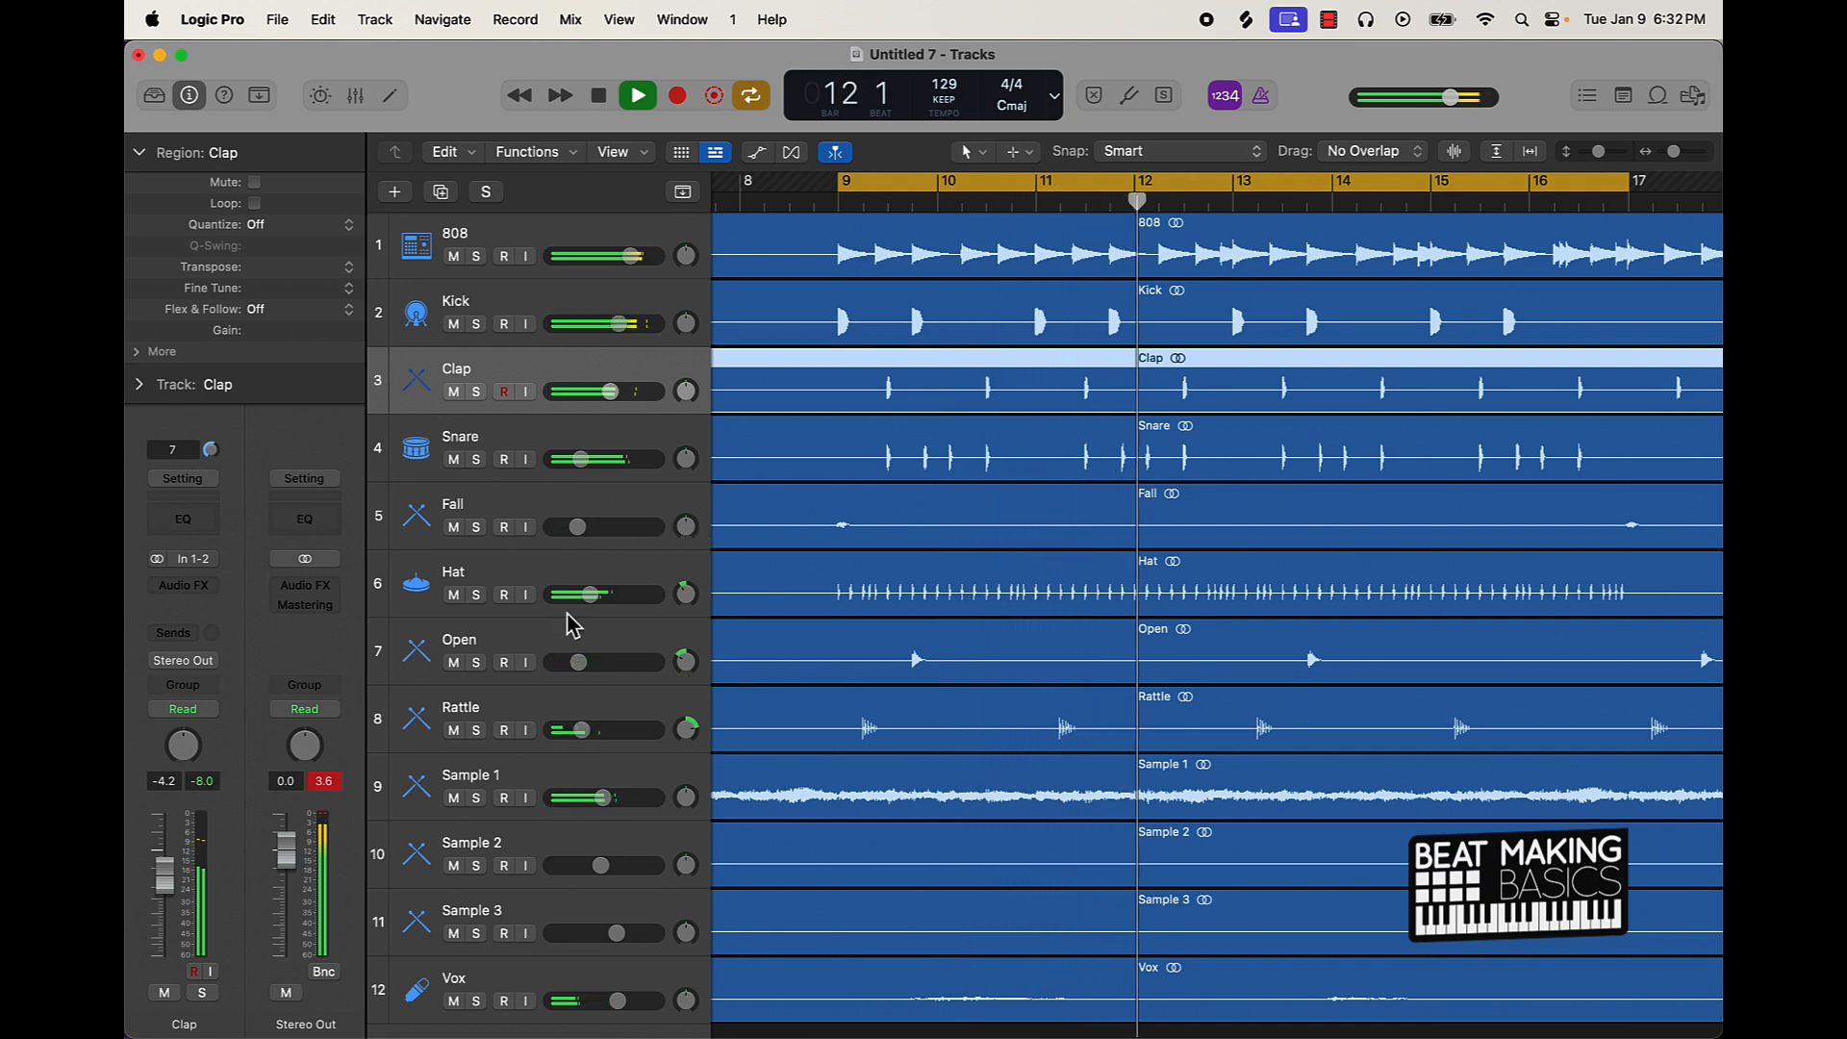
scroll(639, 791, down, 2)
drag(685, 910, 685, 898)
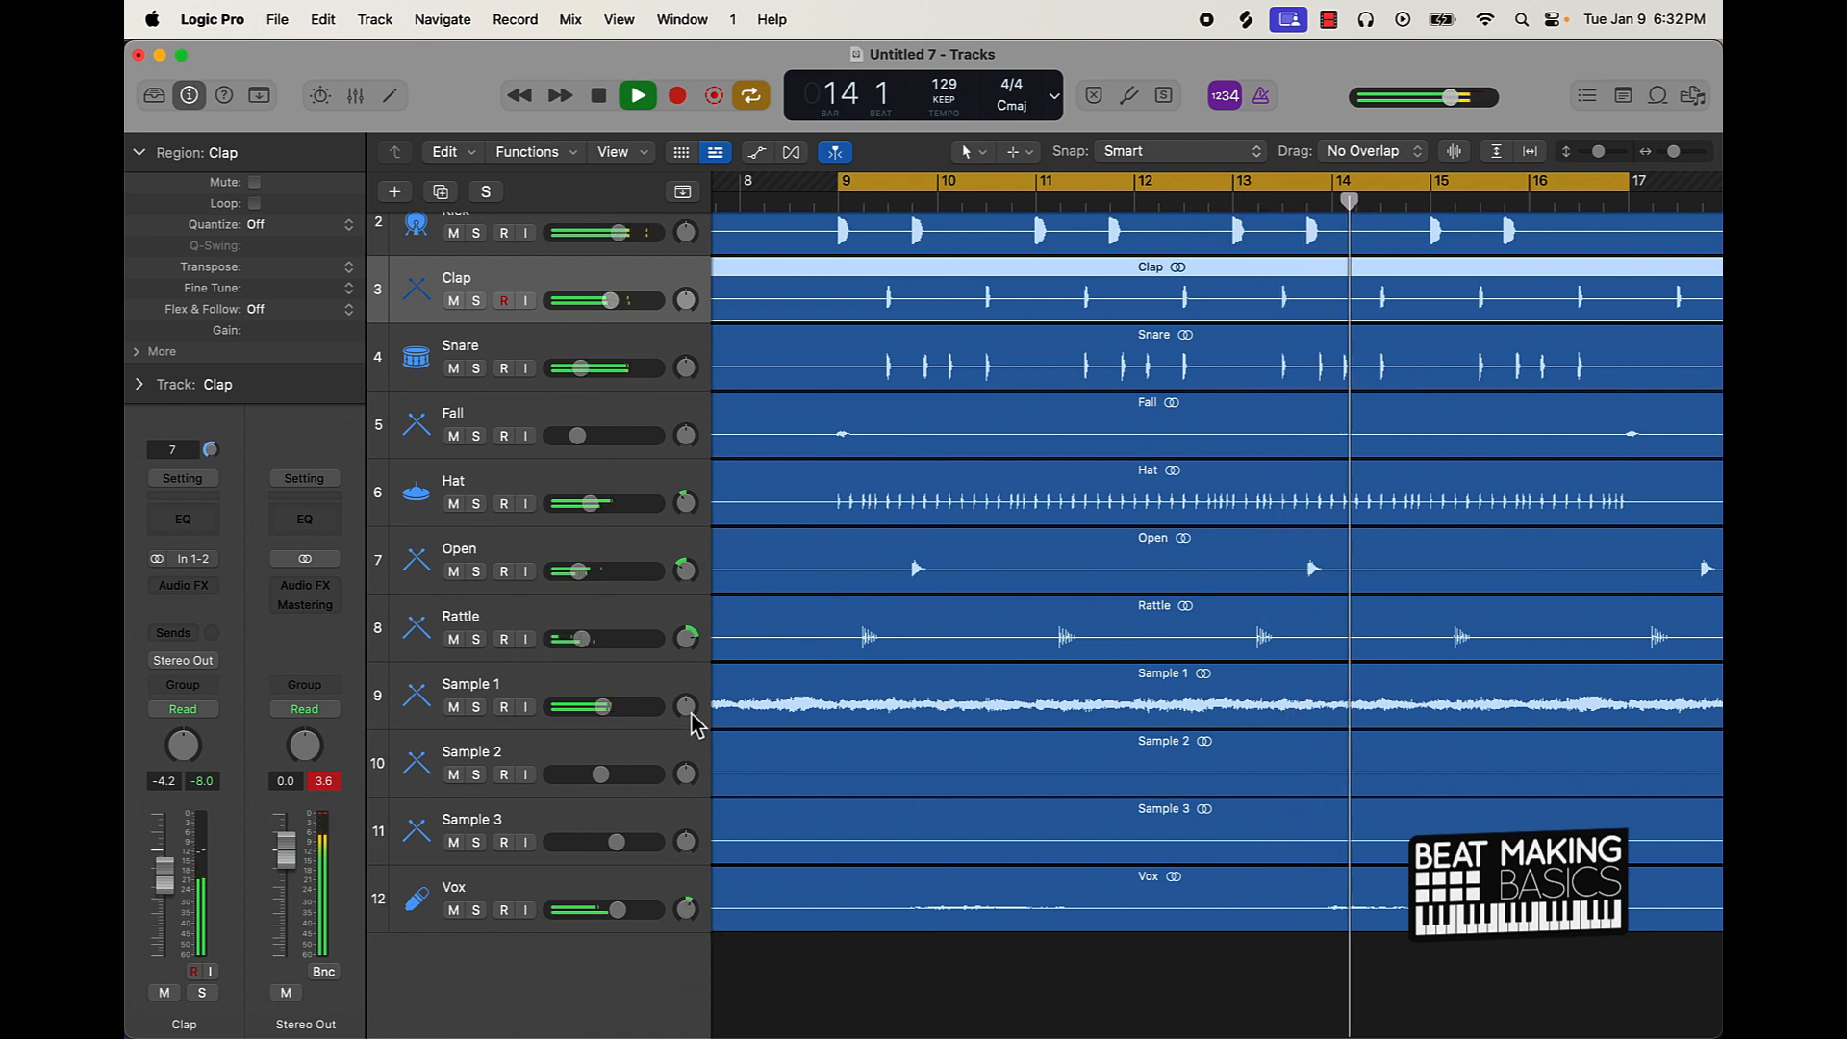
drag(686, 711, 686, 714)
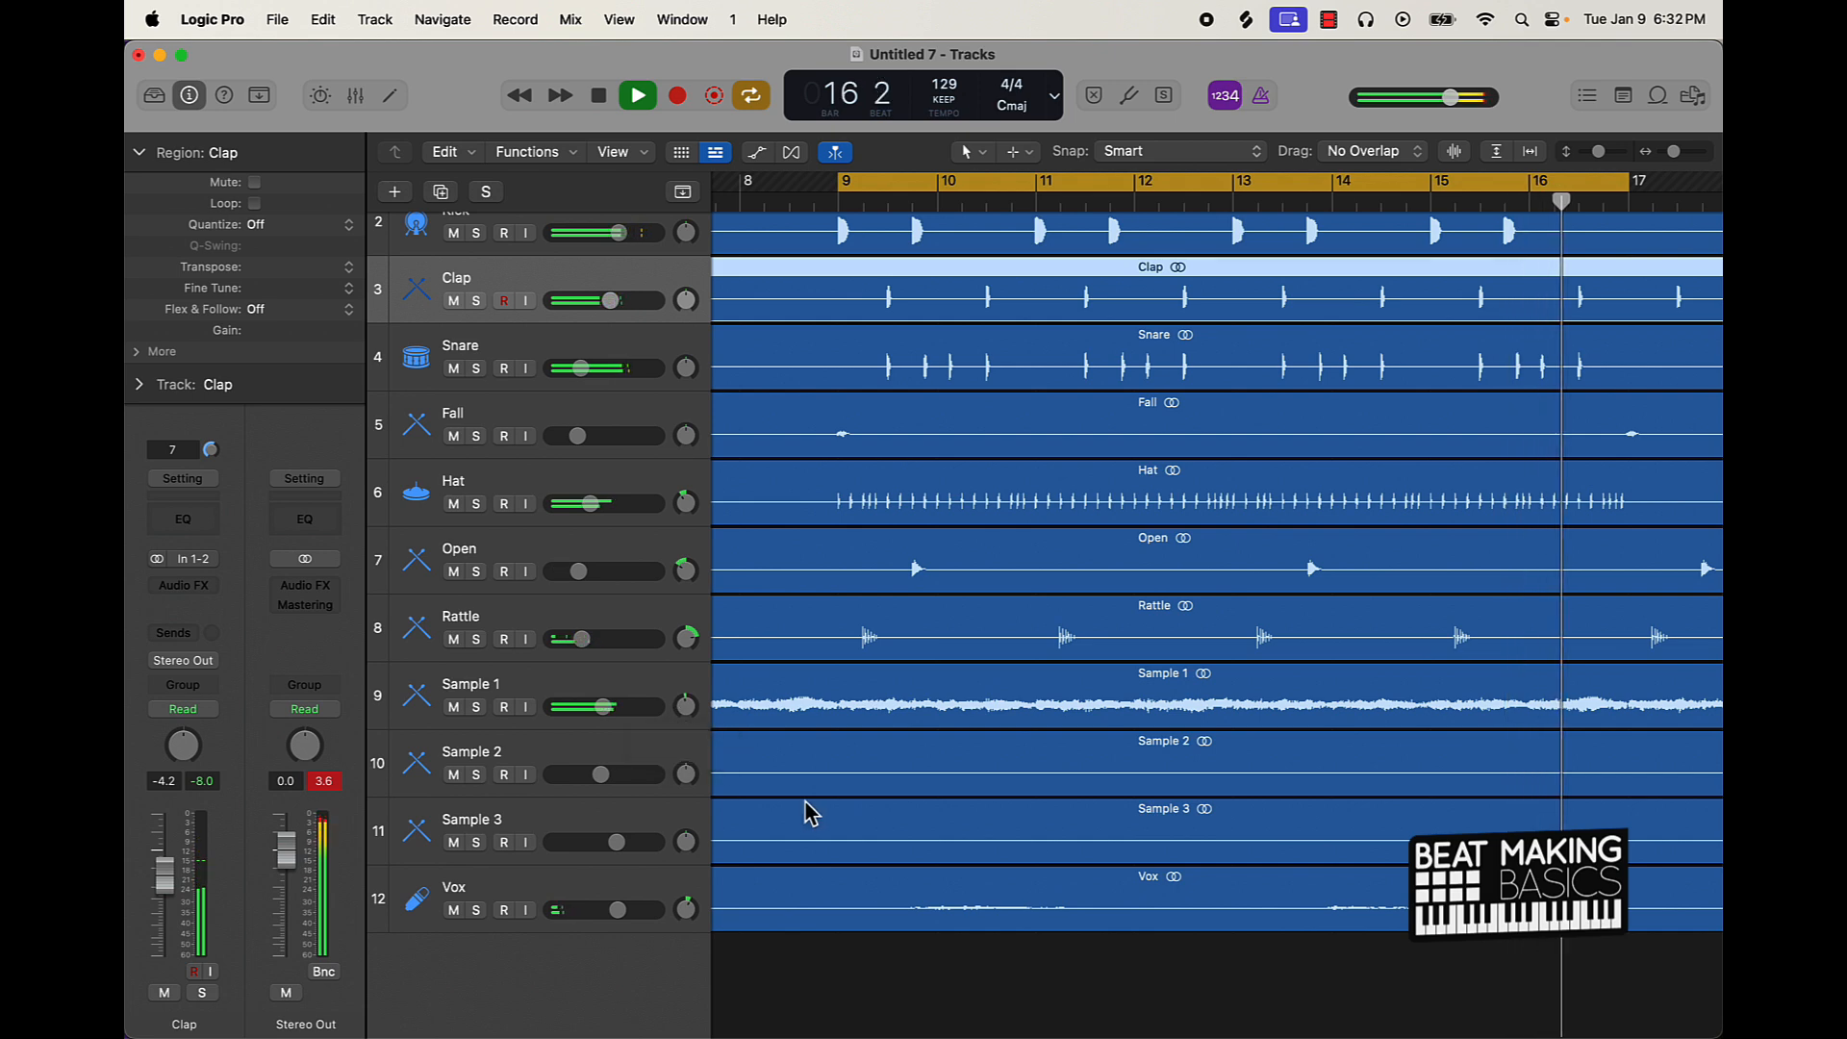
Step: Select the Vox track and set its pan to +3
scroll(807, 813, up, 2)
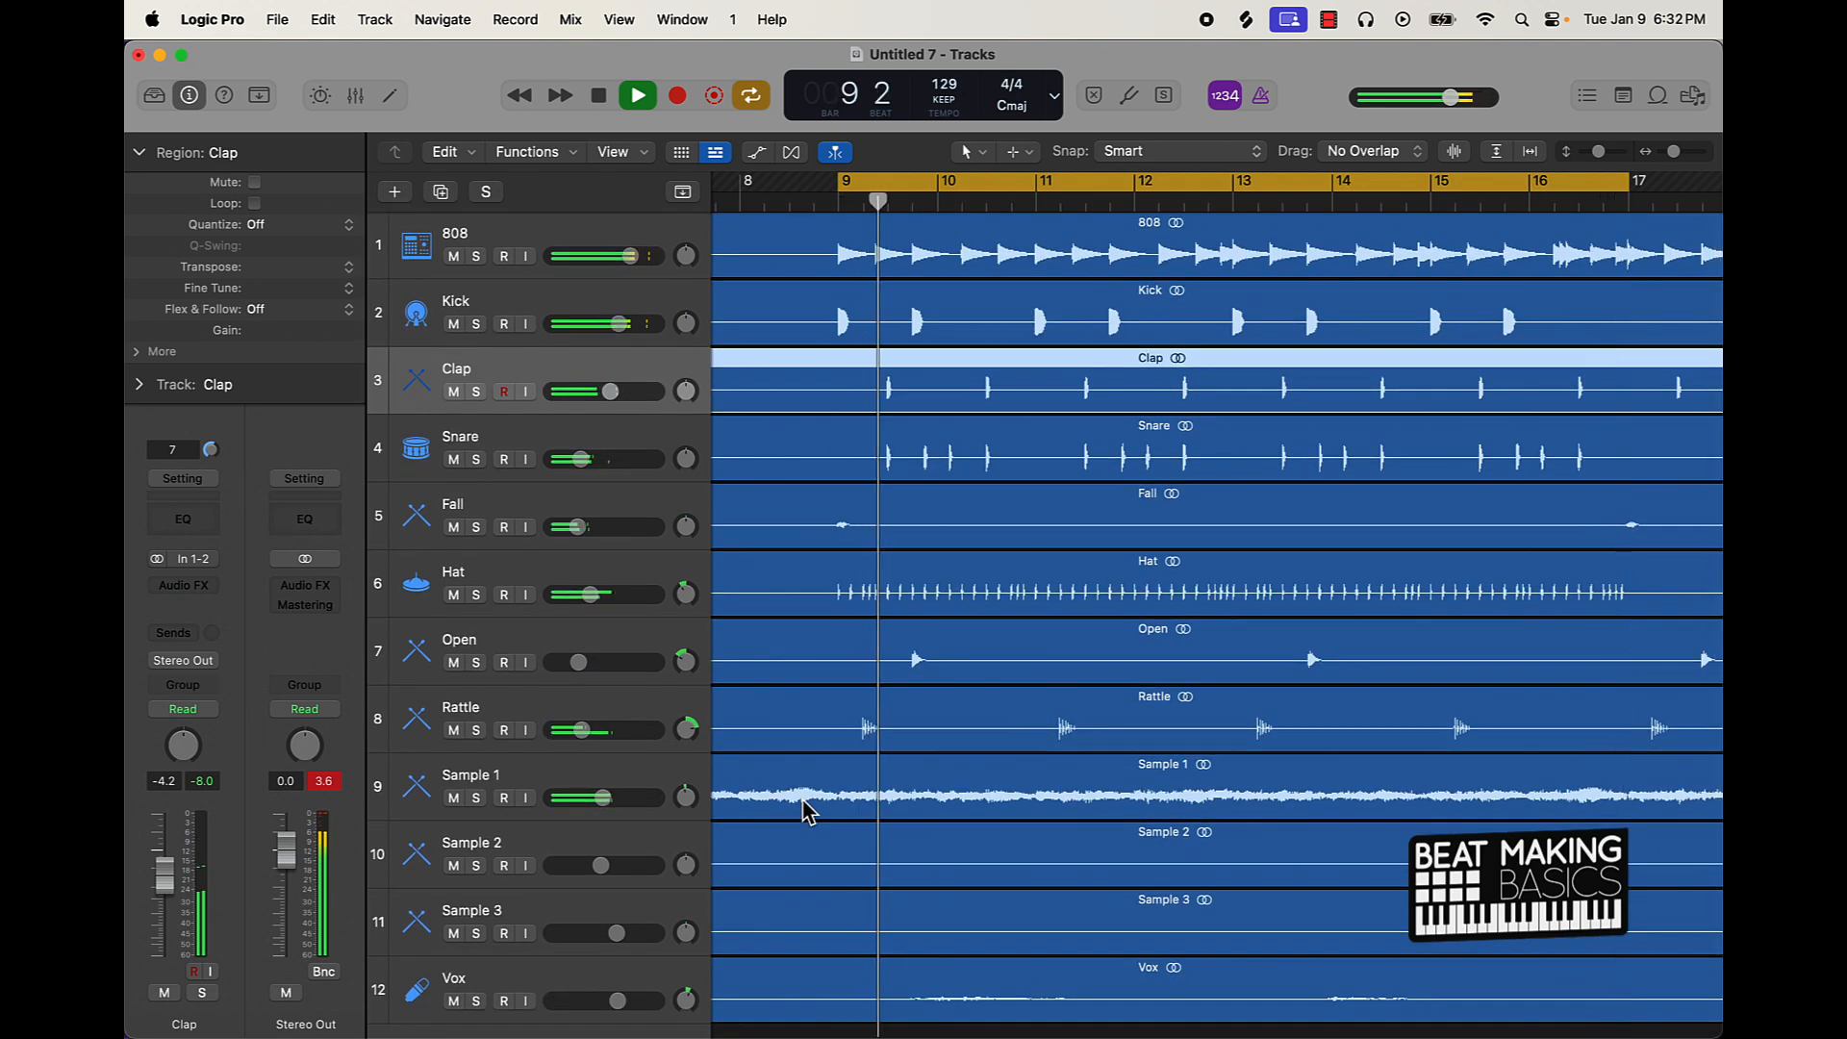
key(super+Left)
key(super+Left)
key(super+Up)
key(super+Up)
key(super+Up)
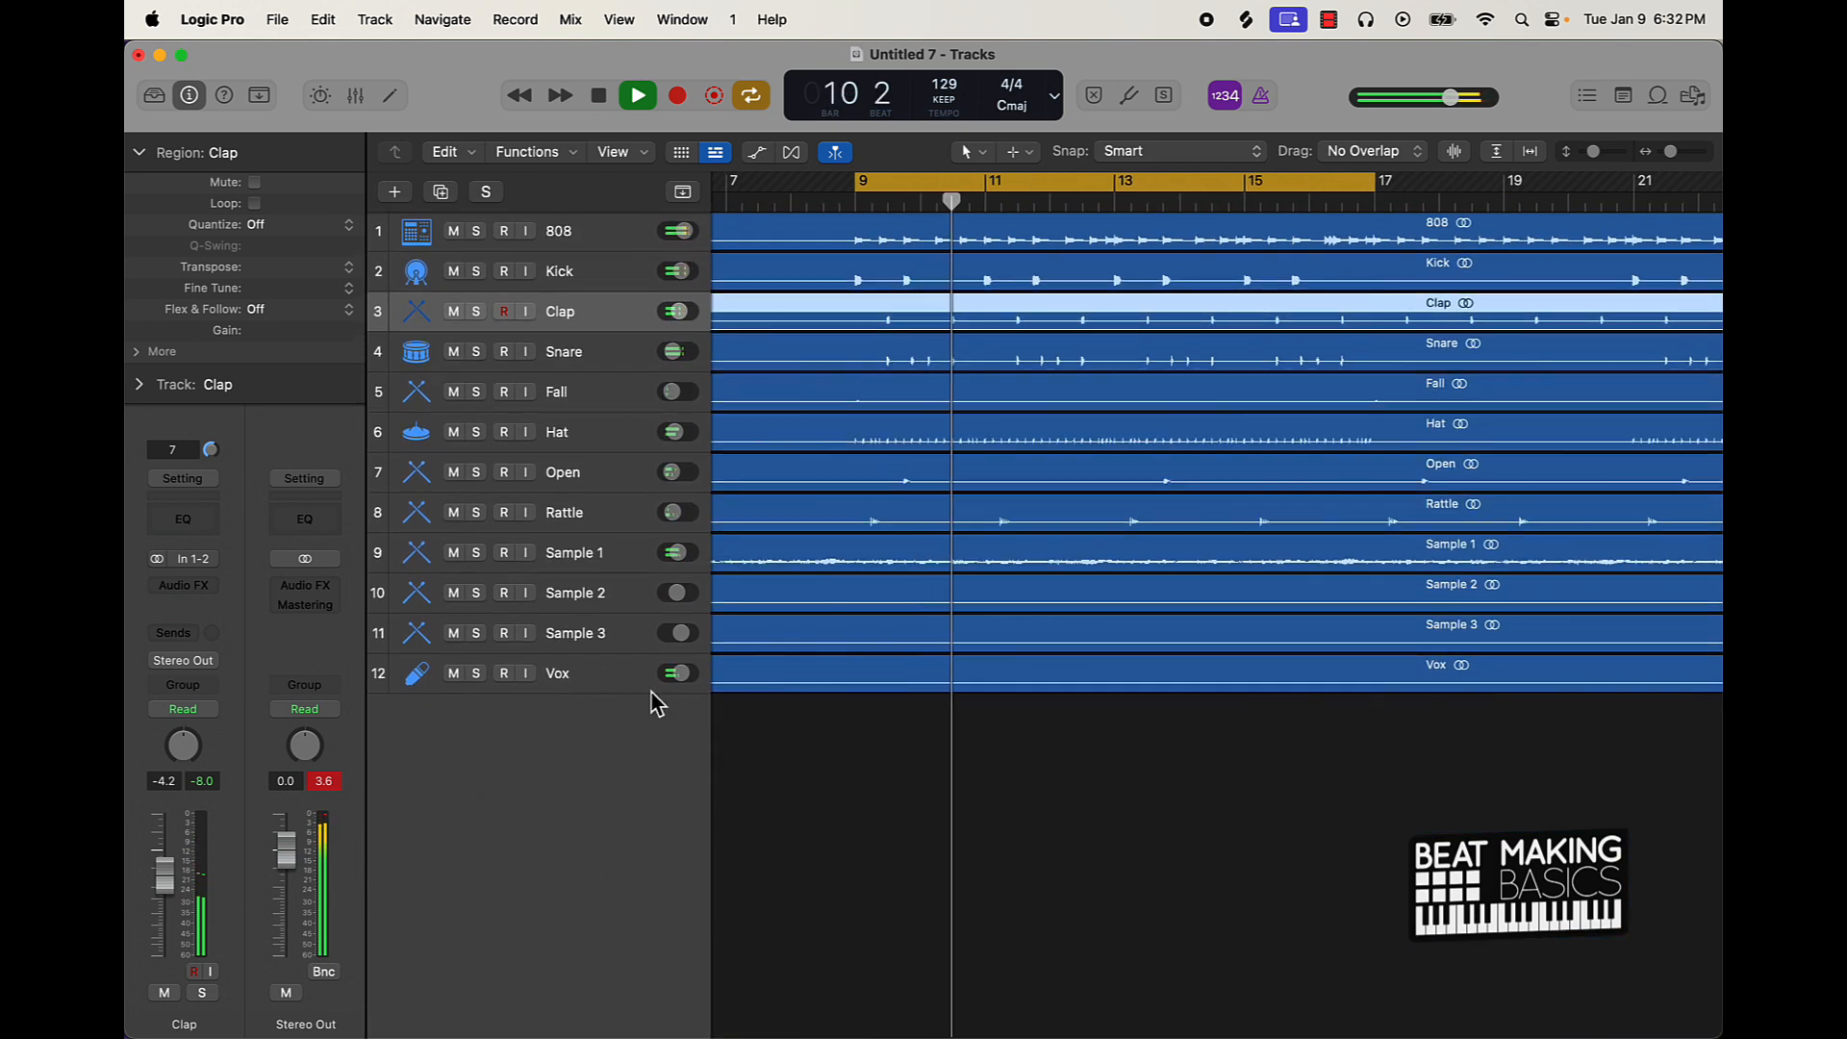
click(595, 677)
drag(168, 755, 172, 766)
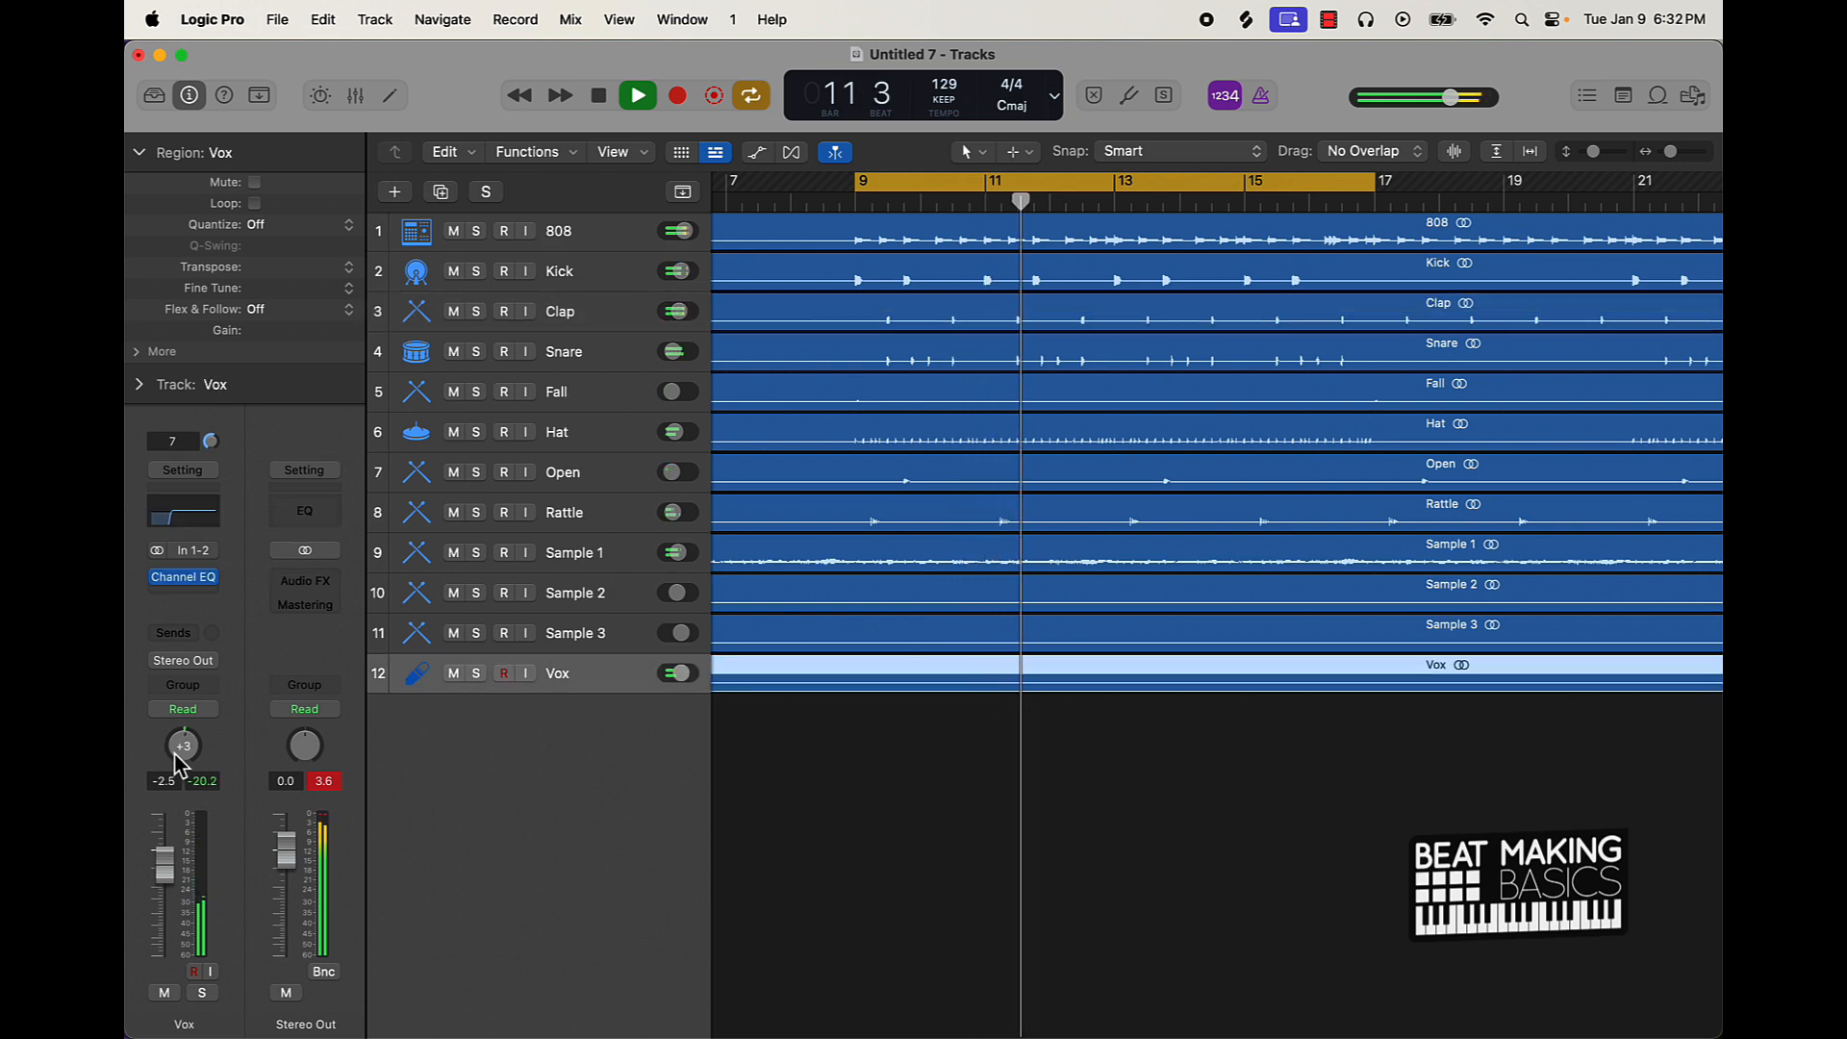
click(983, 820)
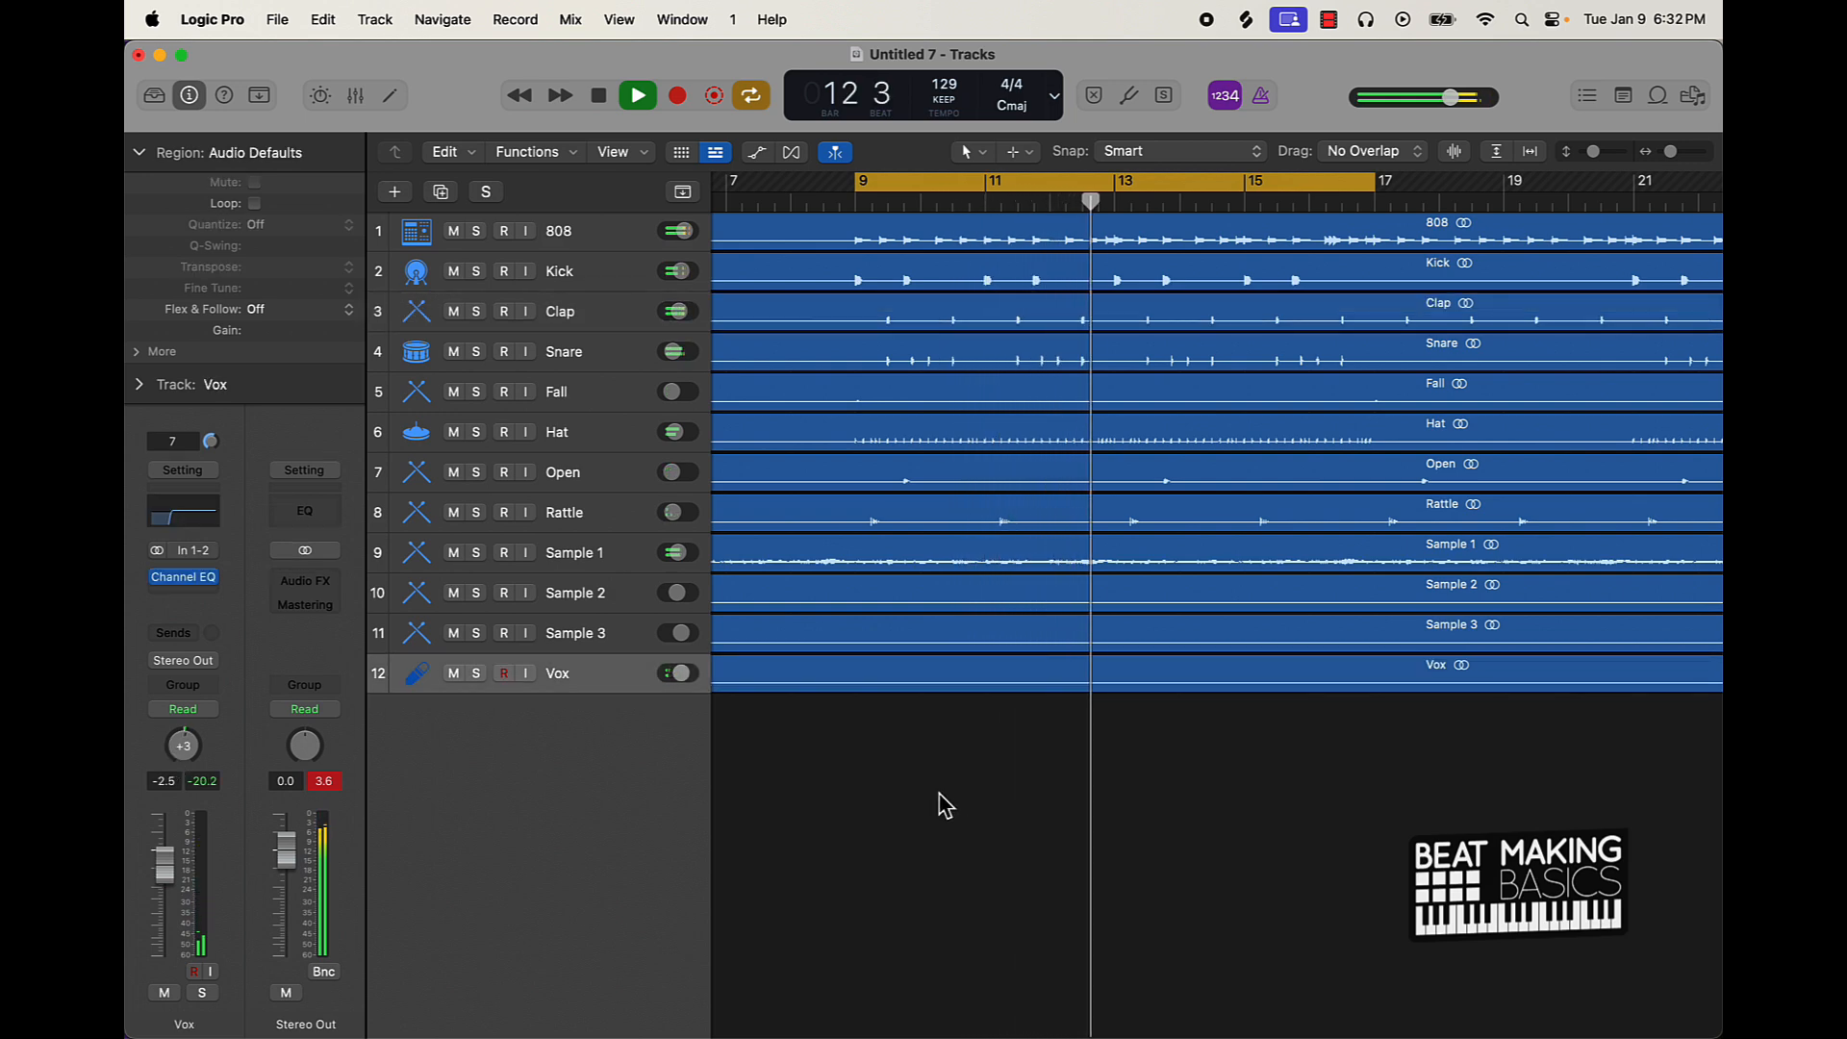
Step: Turn off cycle mode and pan the Fall track to -11 while auditioning the arrangement
ctrl+alt+click(941, 792)
scroll(943, 792, up, 5)
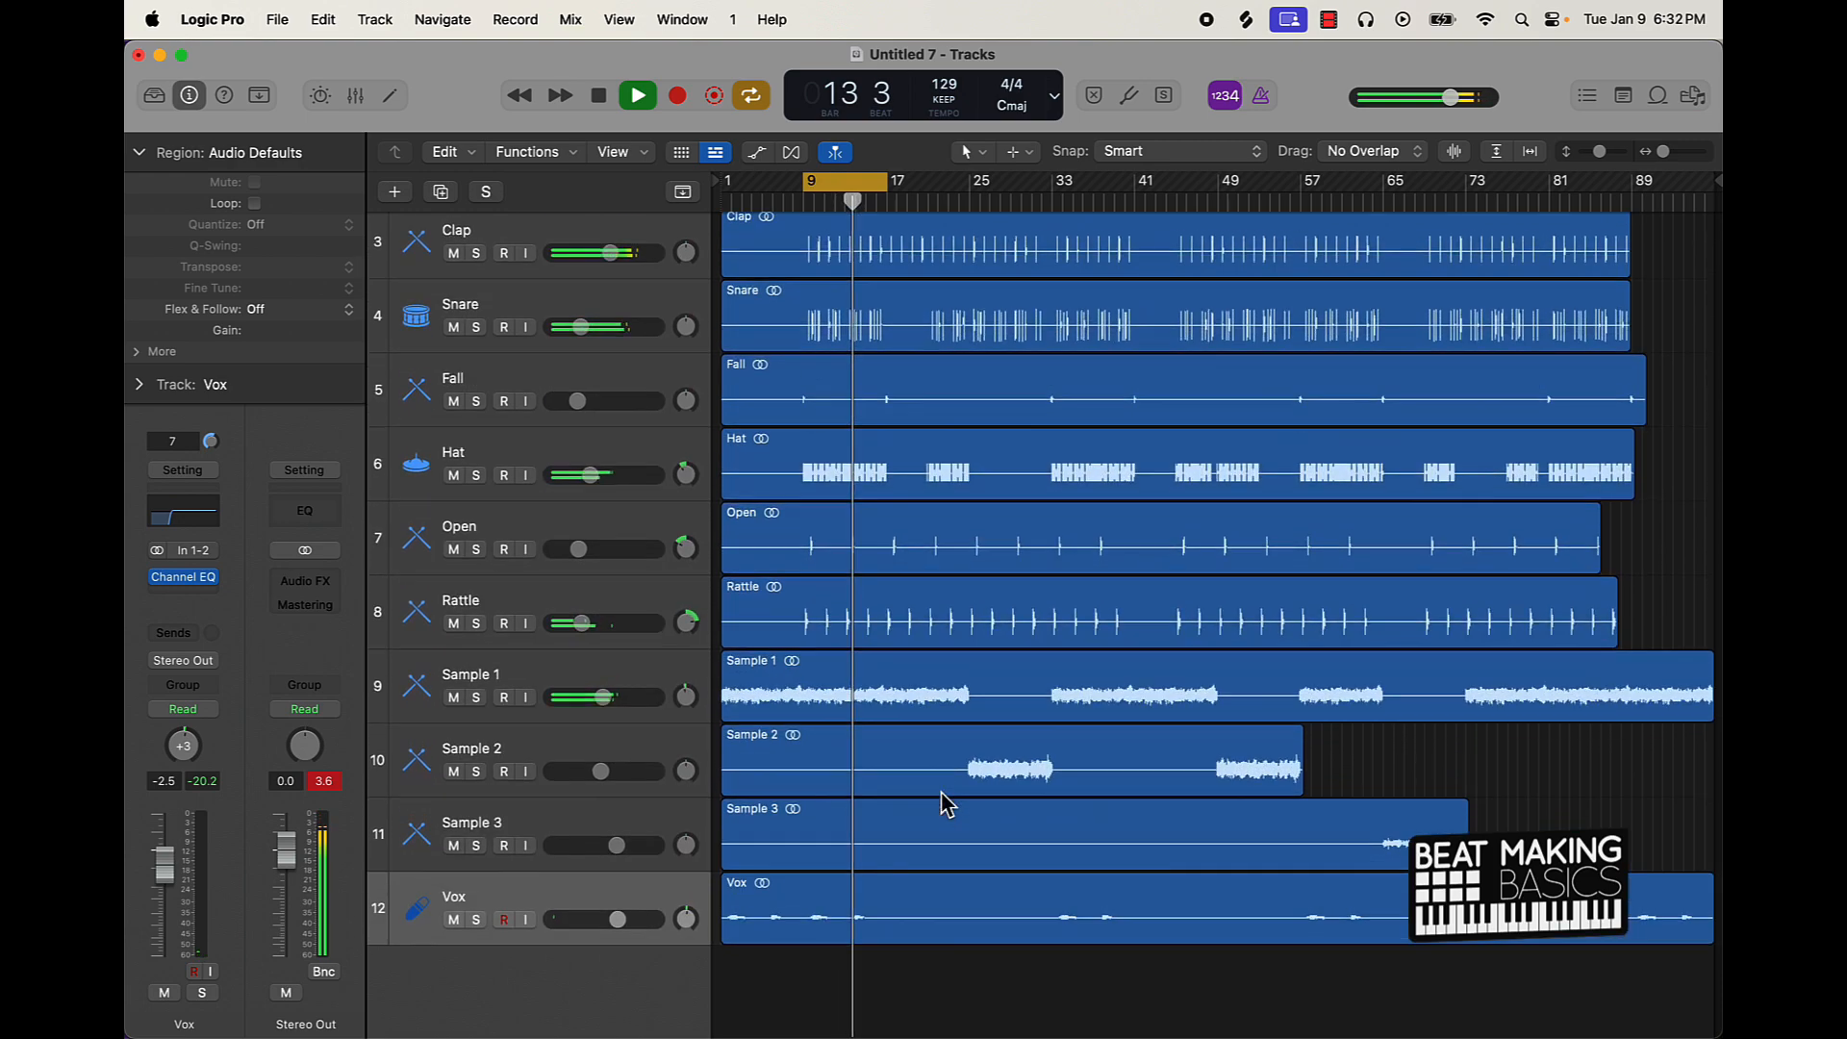
scroll(943, 793, down, 2)
scroll(943, 802, up, 2)
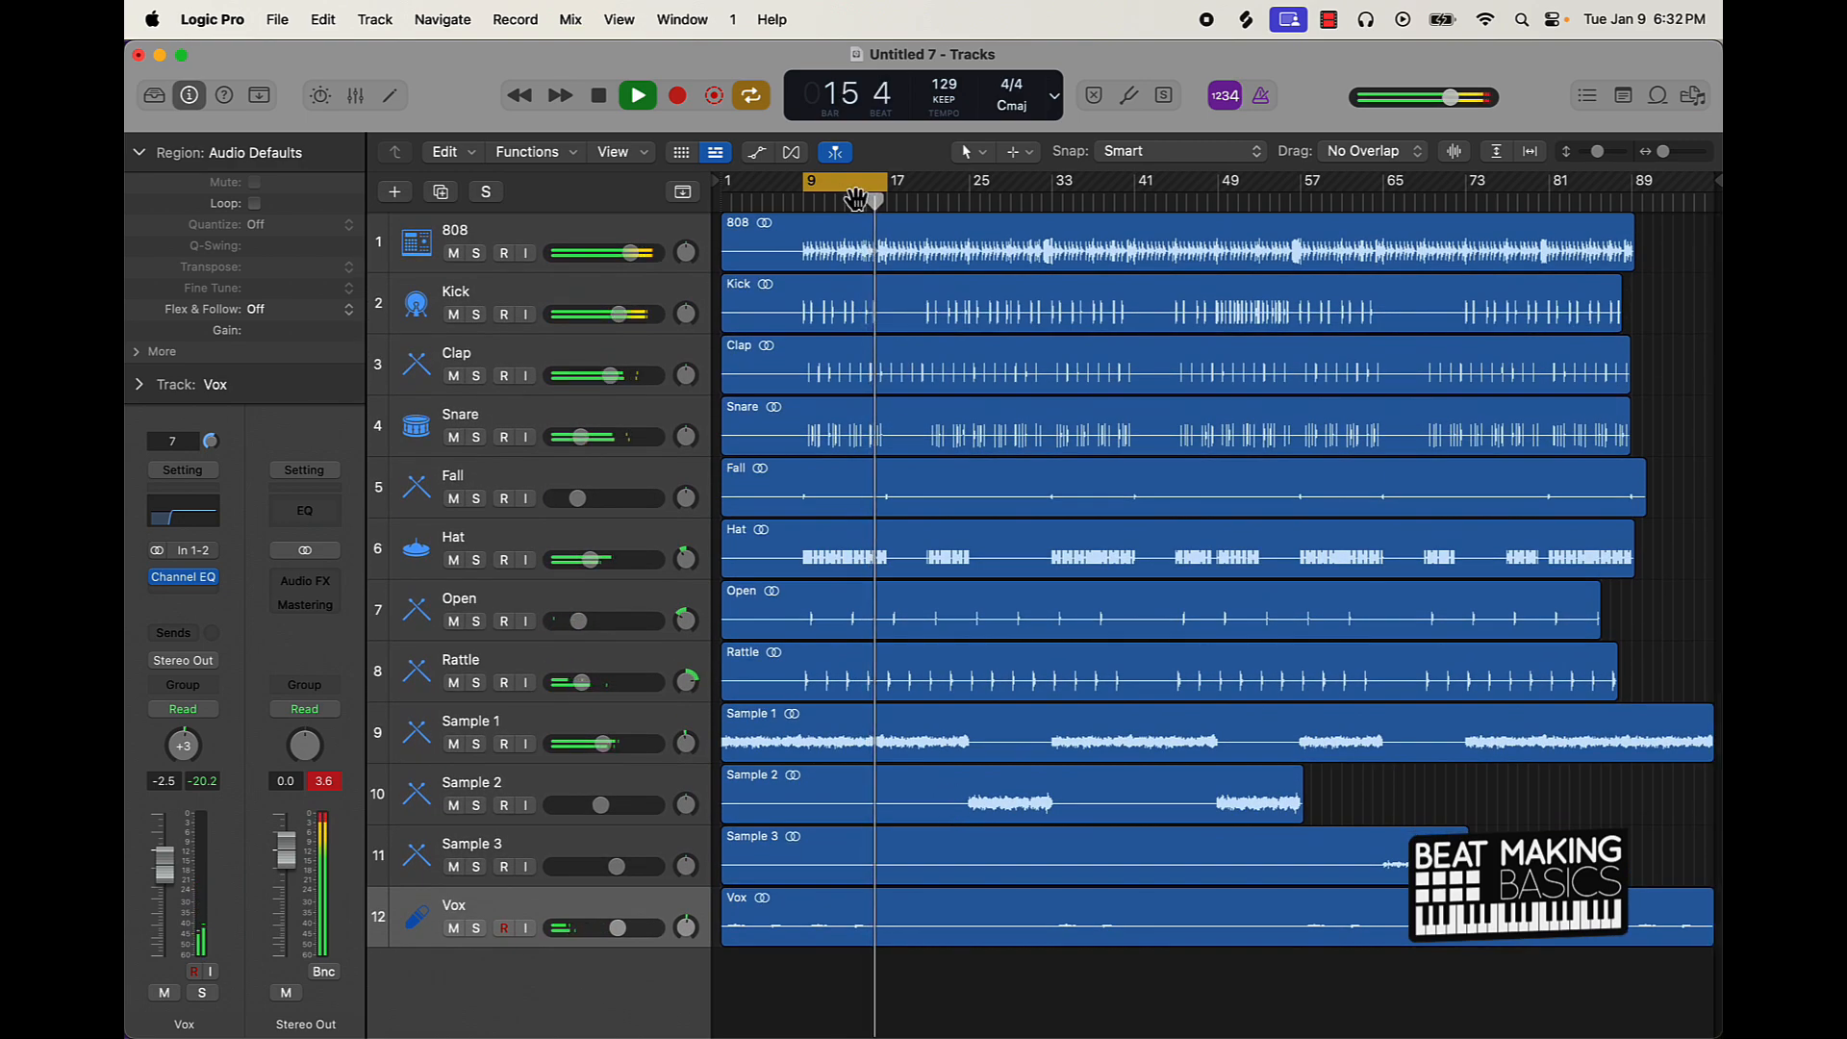
key(c)
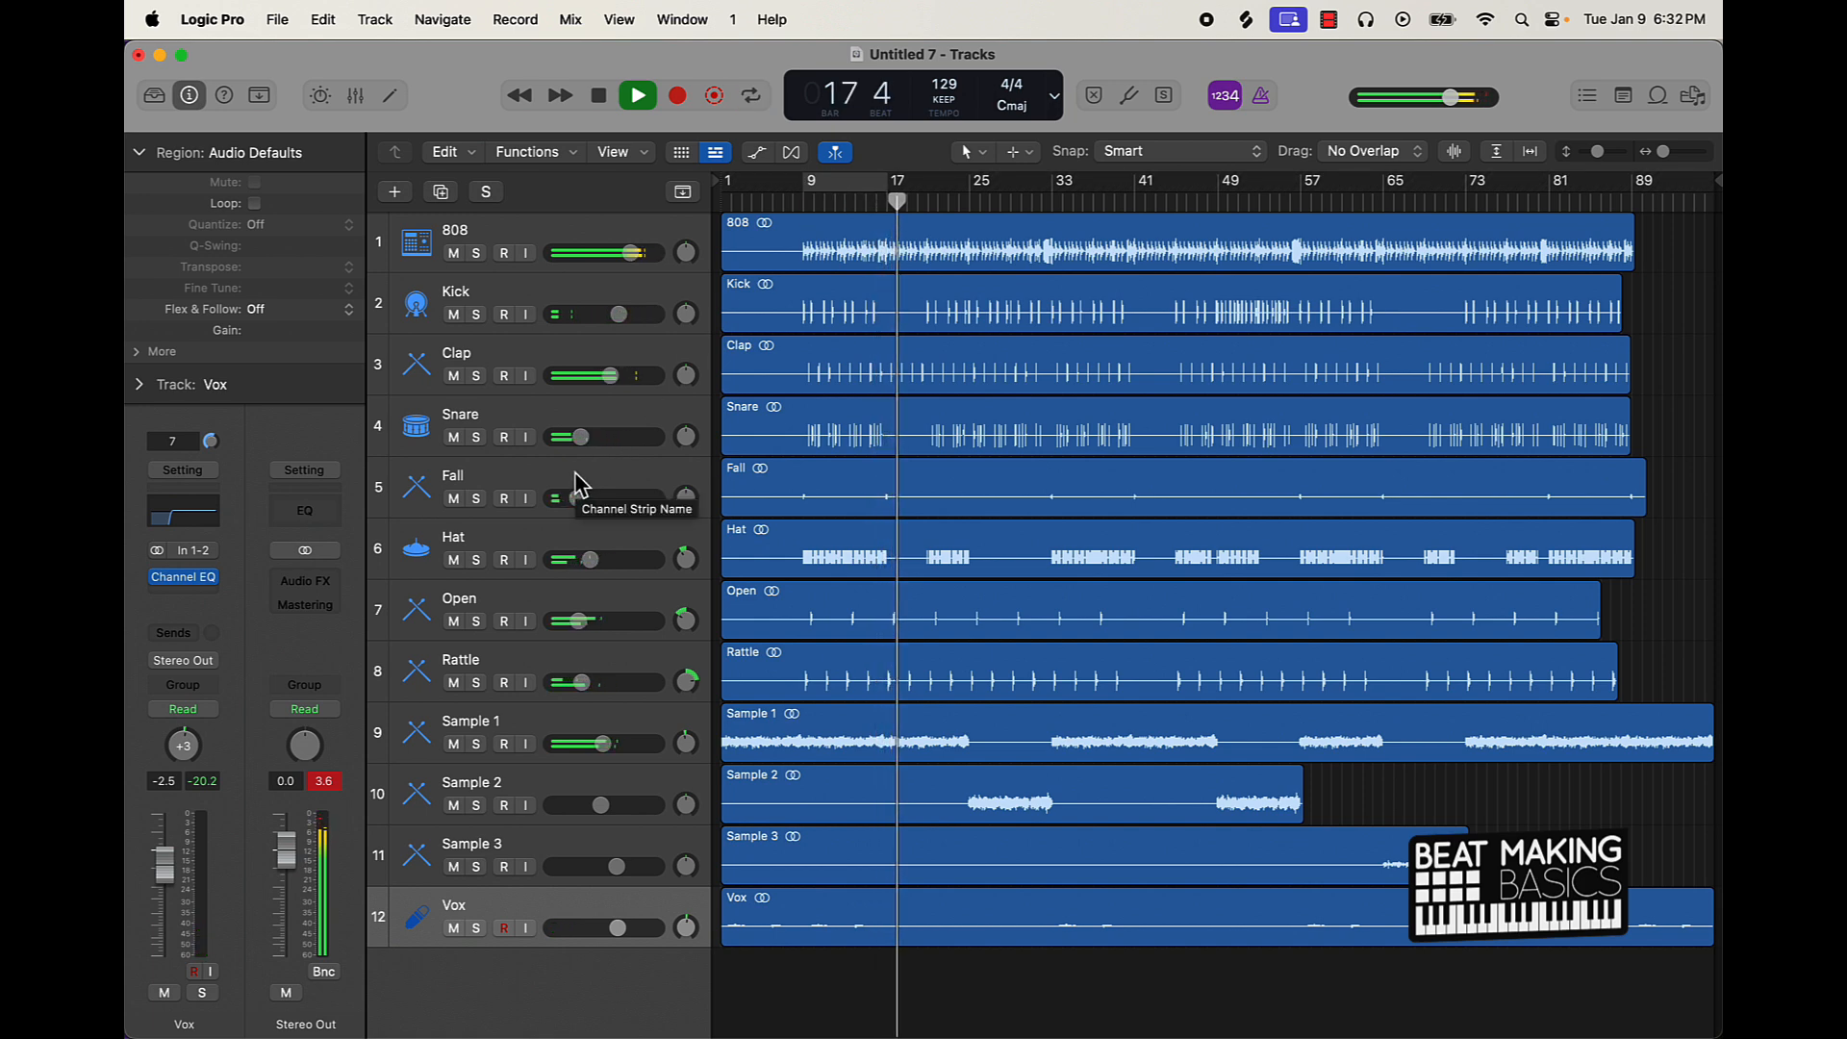
drag(685, 497, 685, 510)
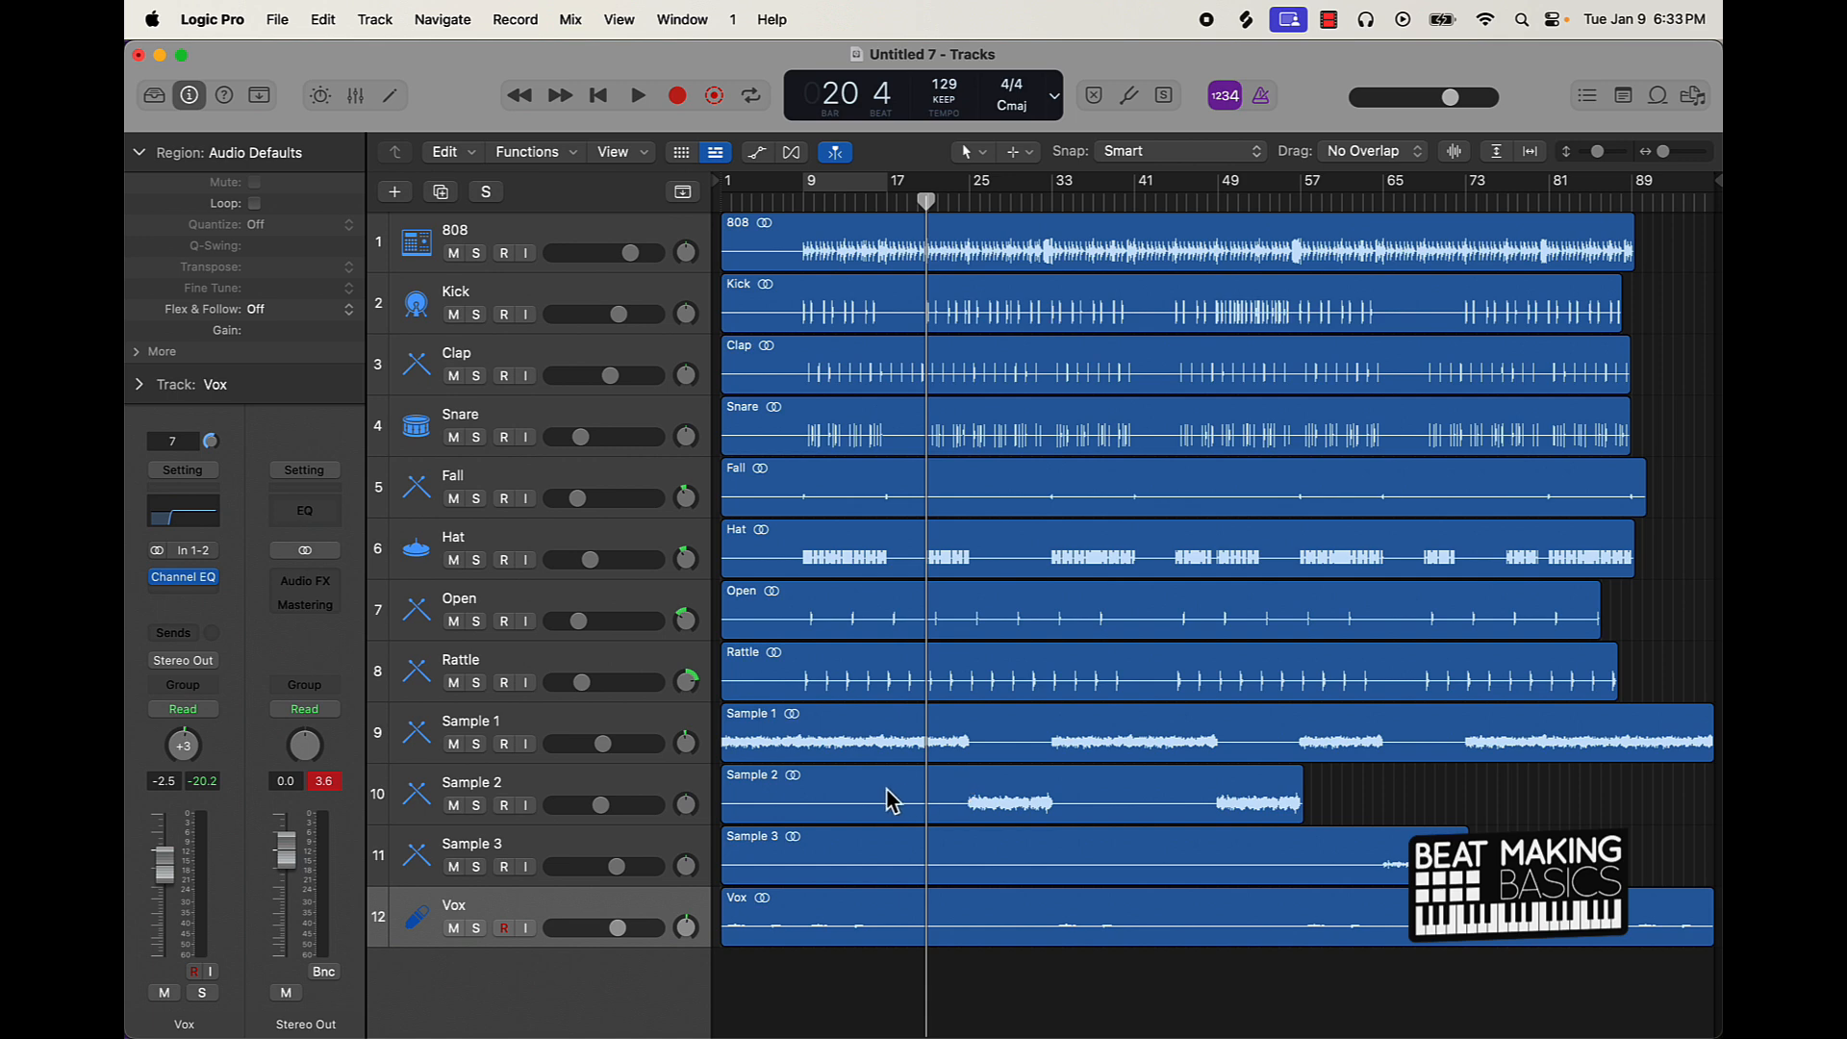
key(space)
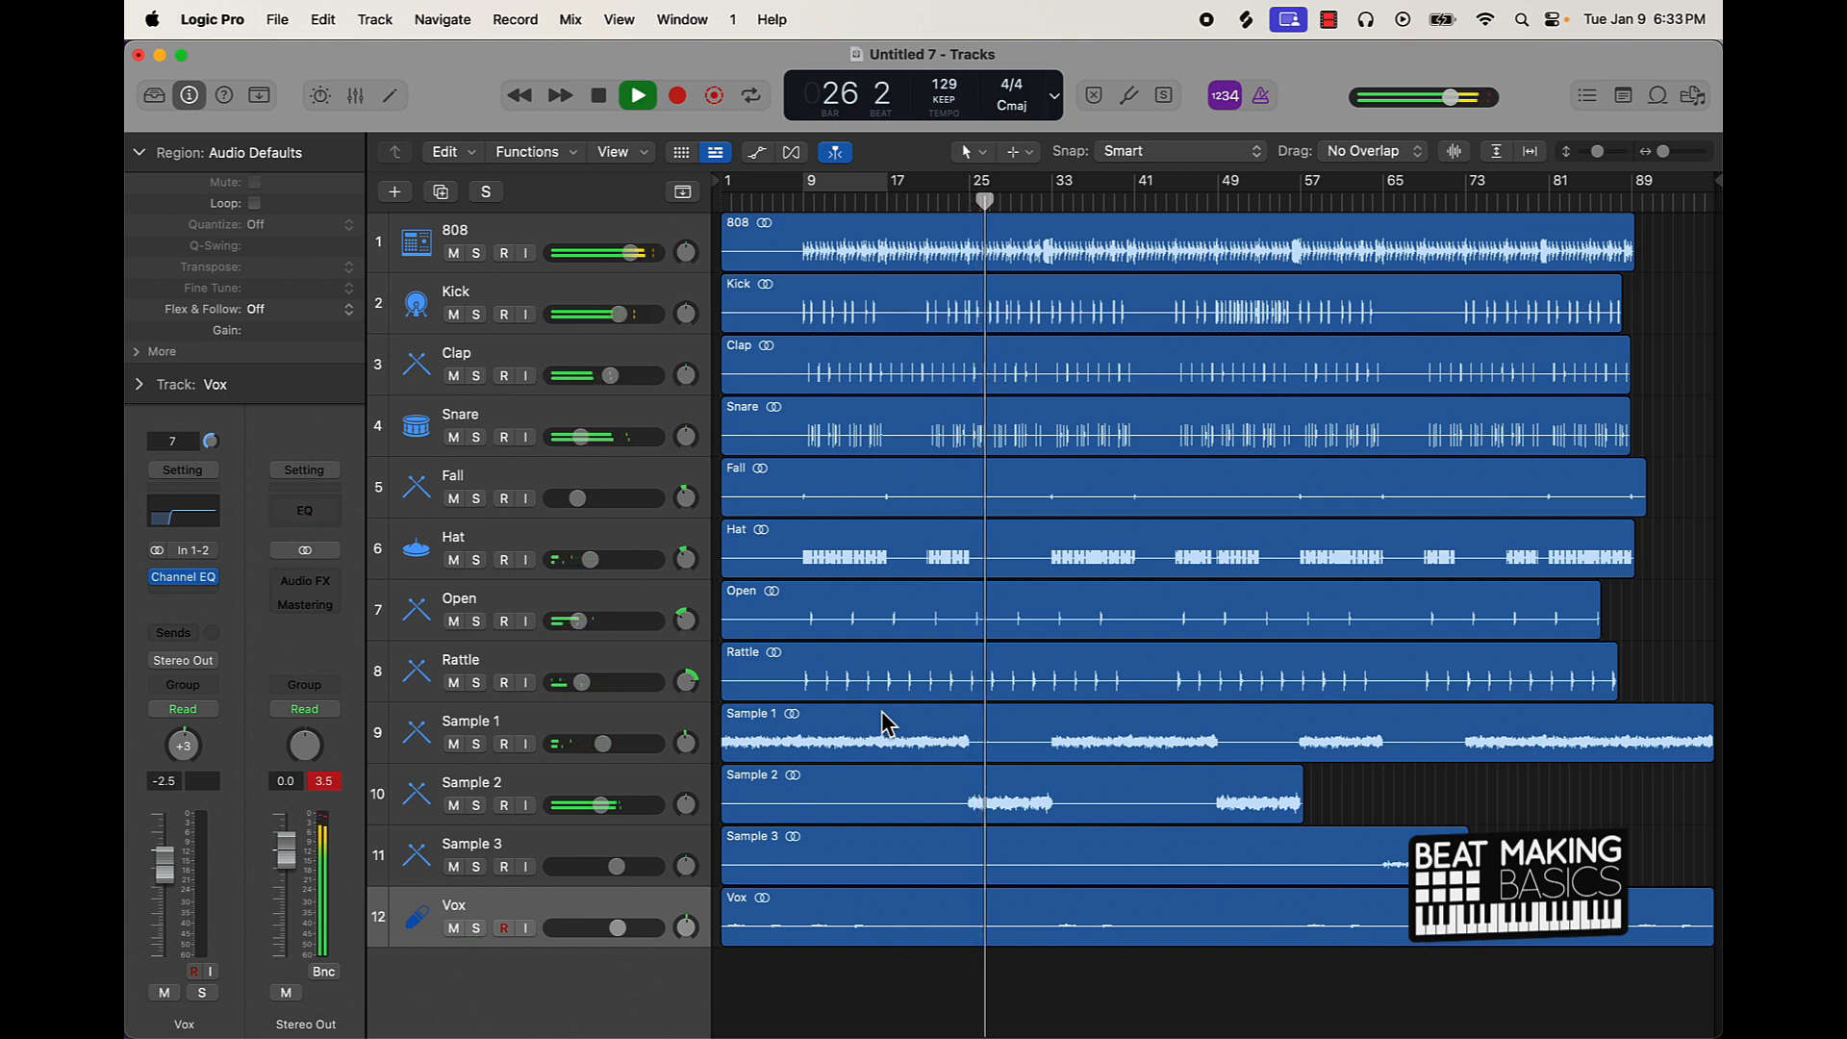
key(space)
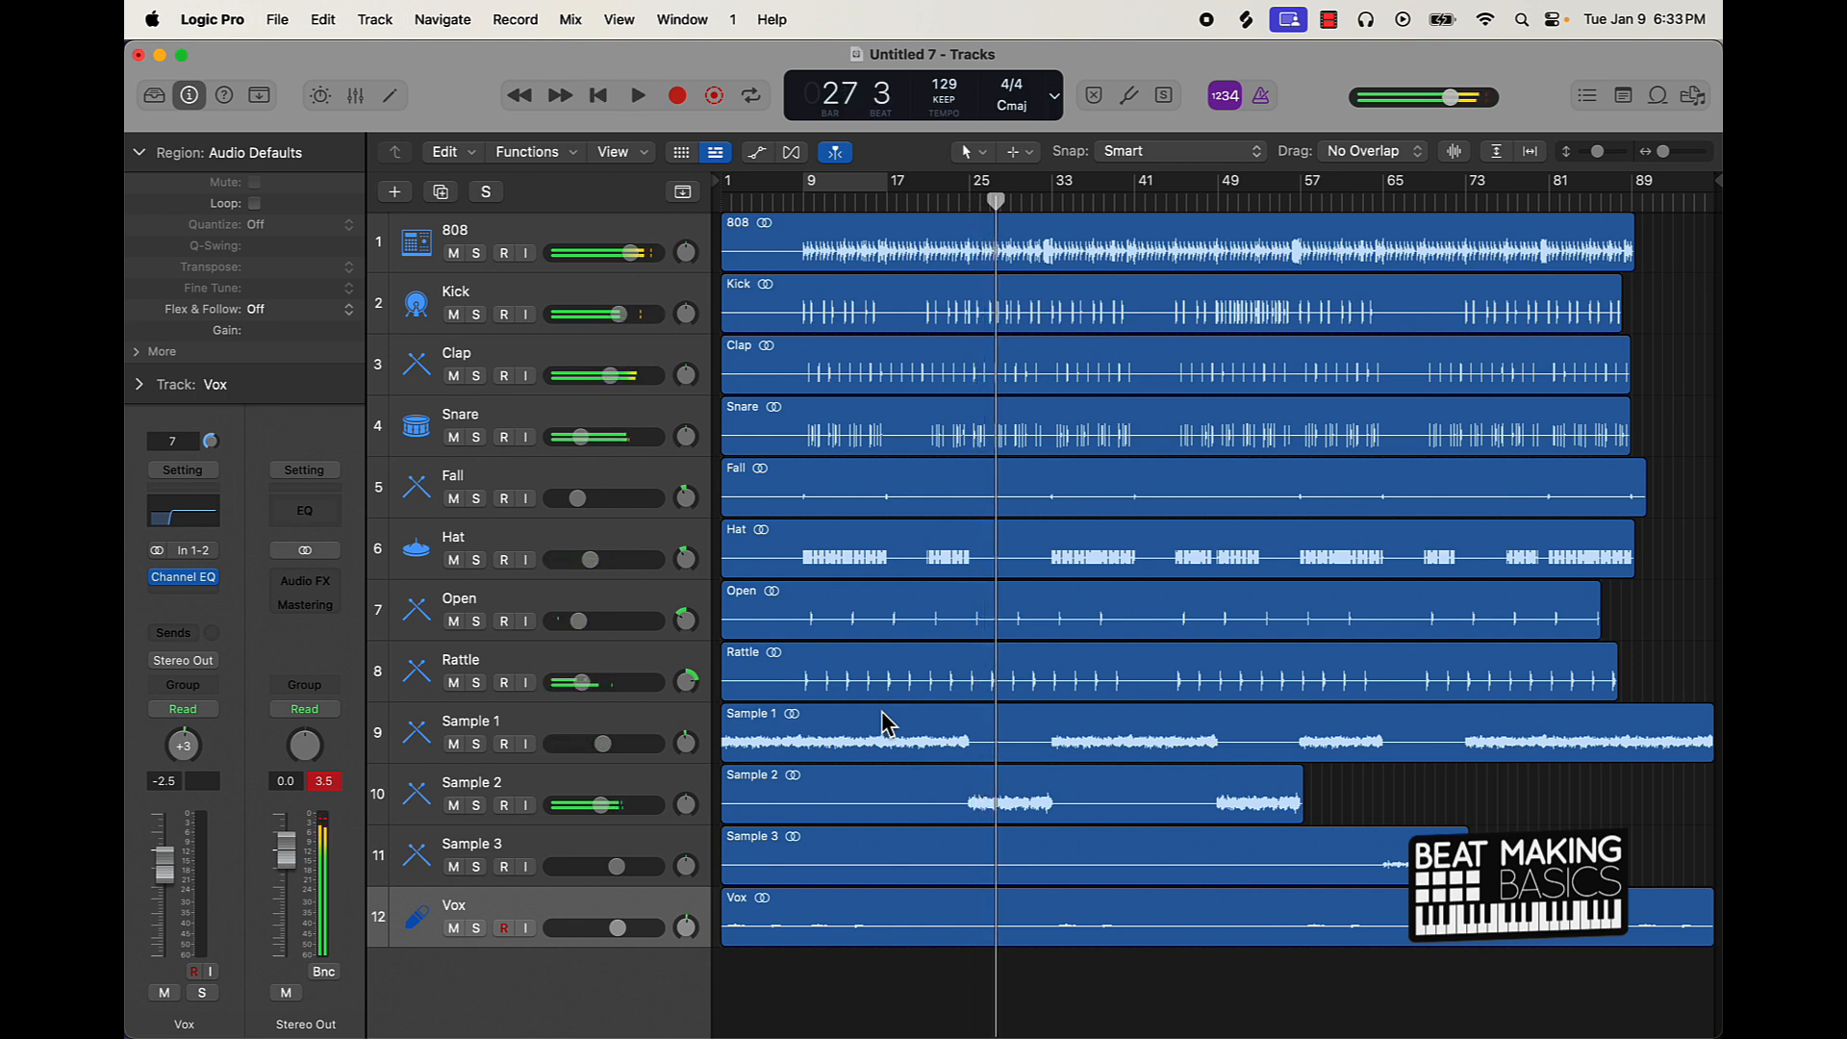
Step: Open the mixer and route the outputs of all channels from 808 through Rattle to Bus 1
click(355, 98)
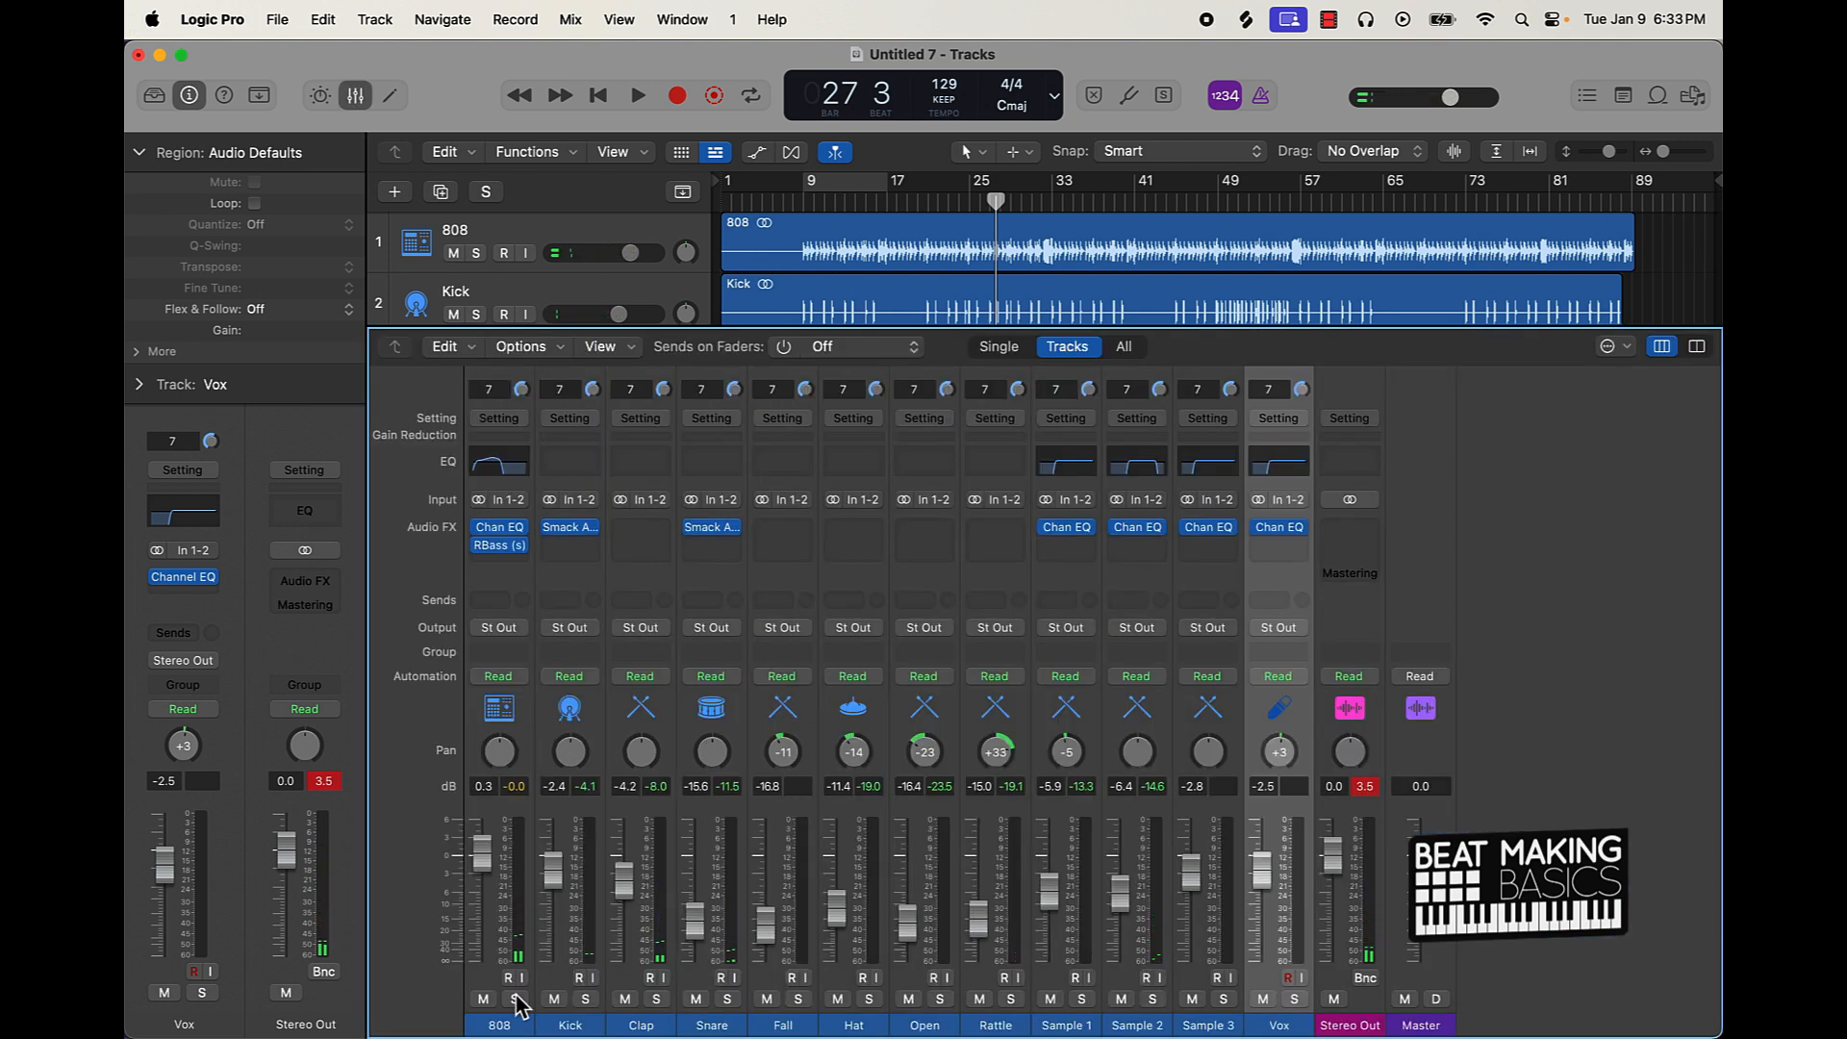
drag(478, 1000, 998, 1006)
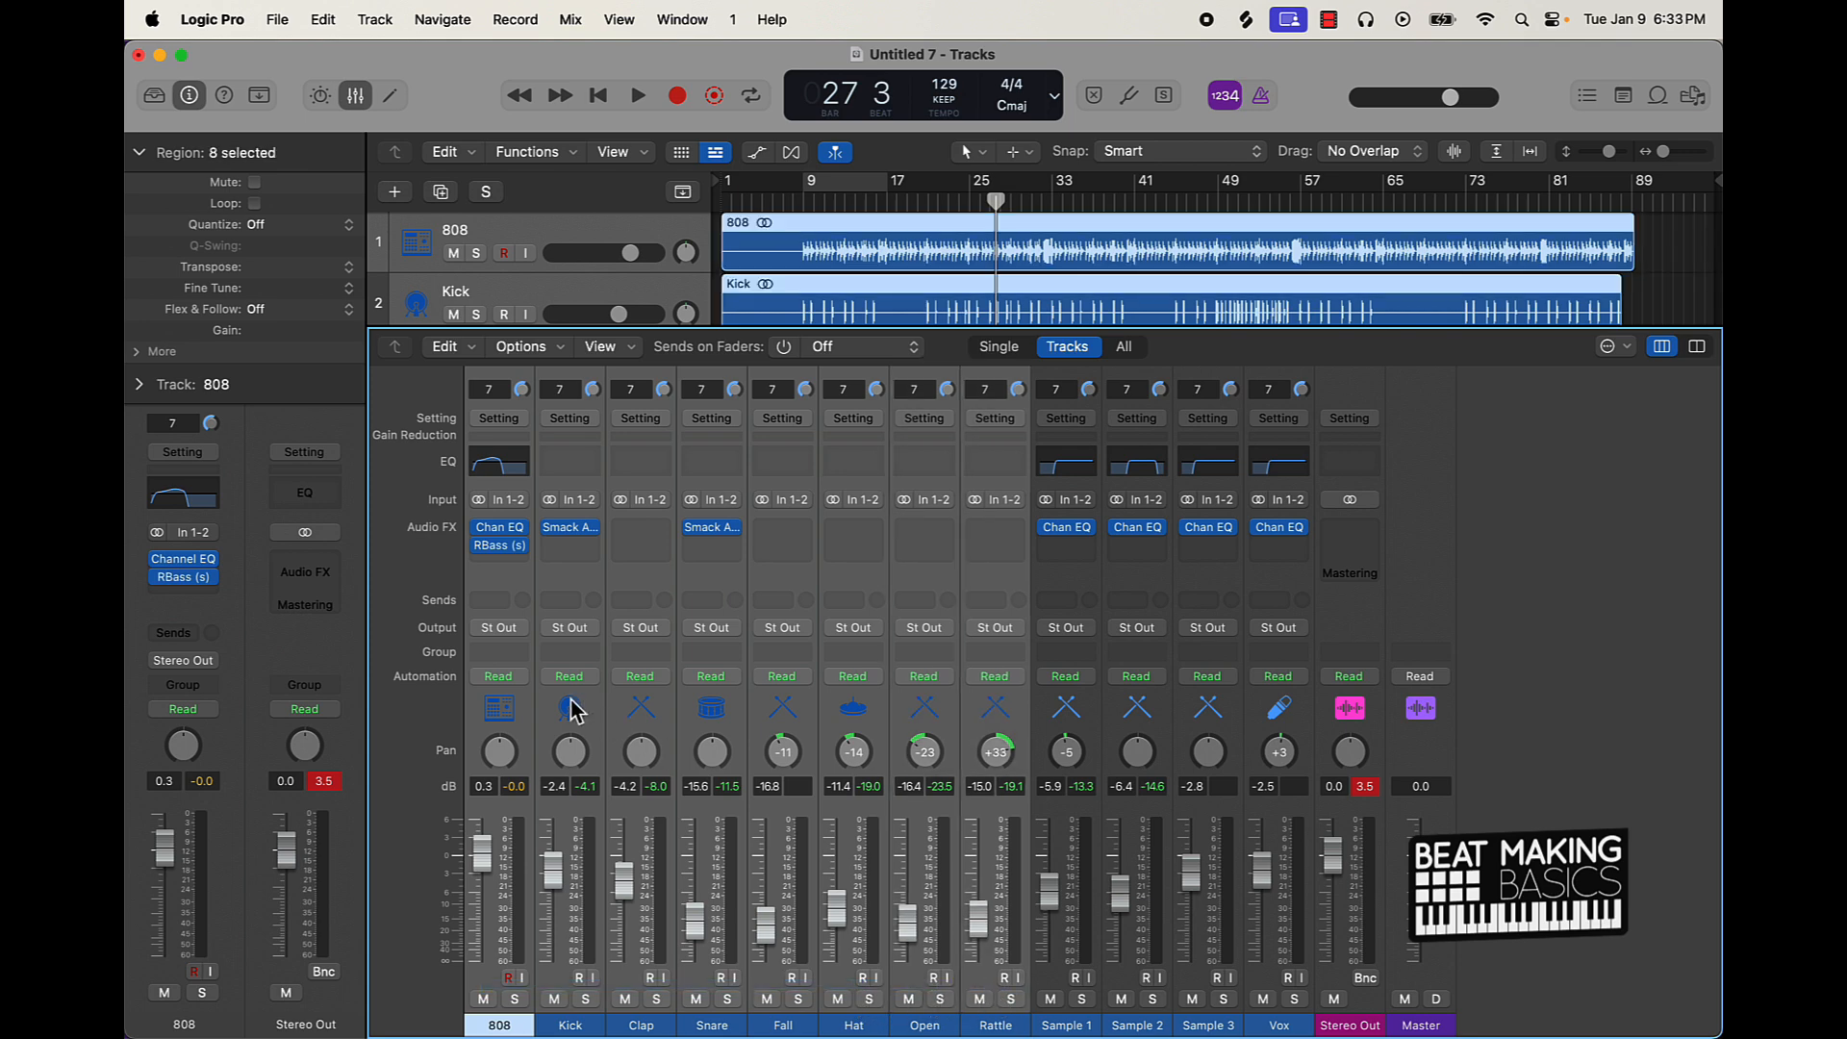
click(495, 627)
mouse_move(507, 714)
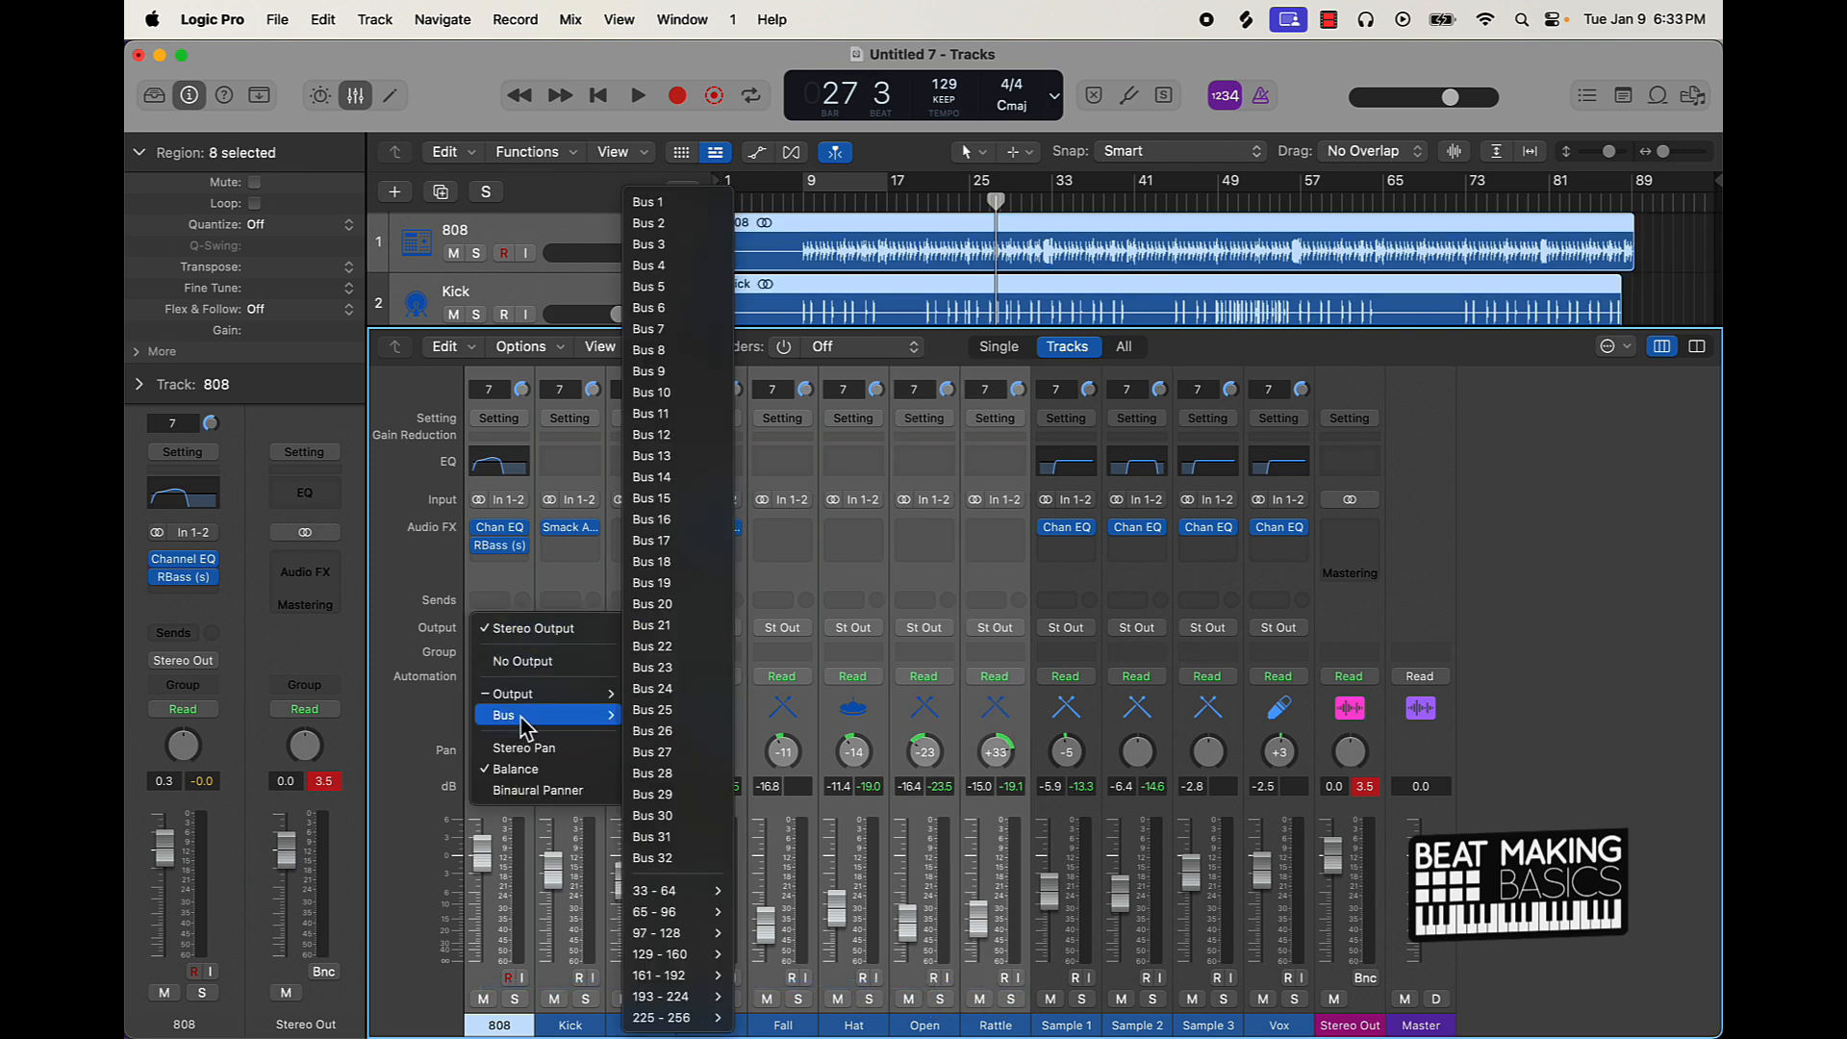
click(712, 203)
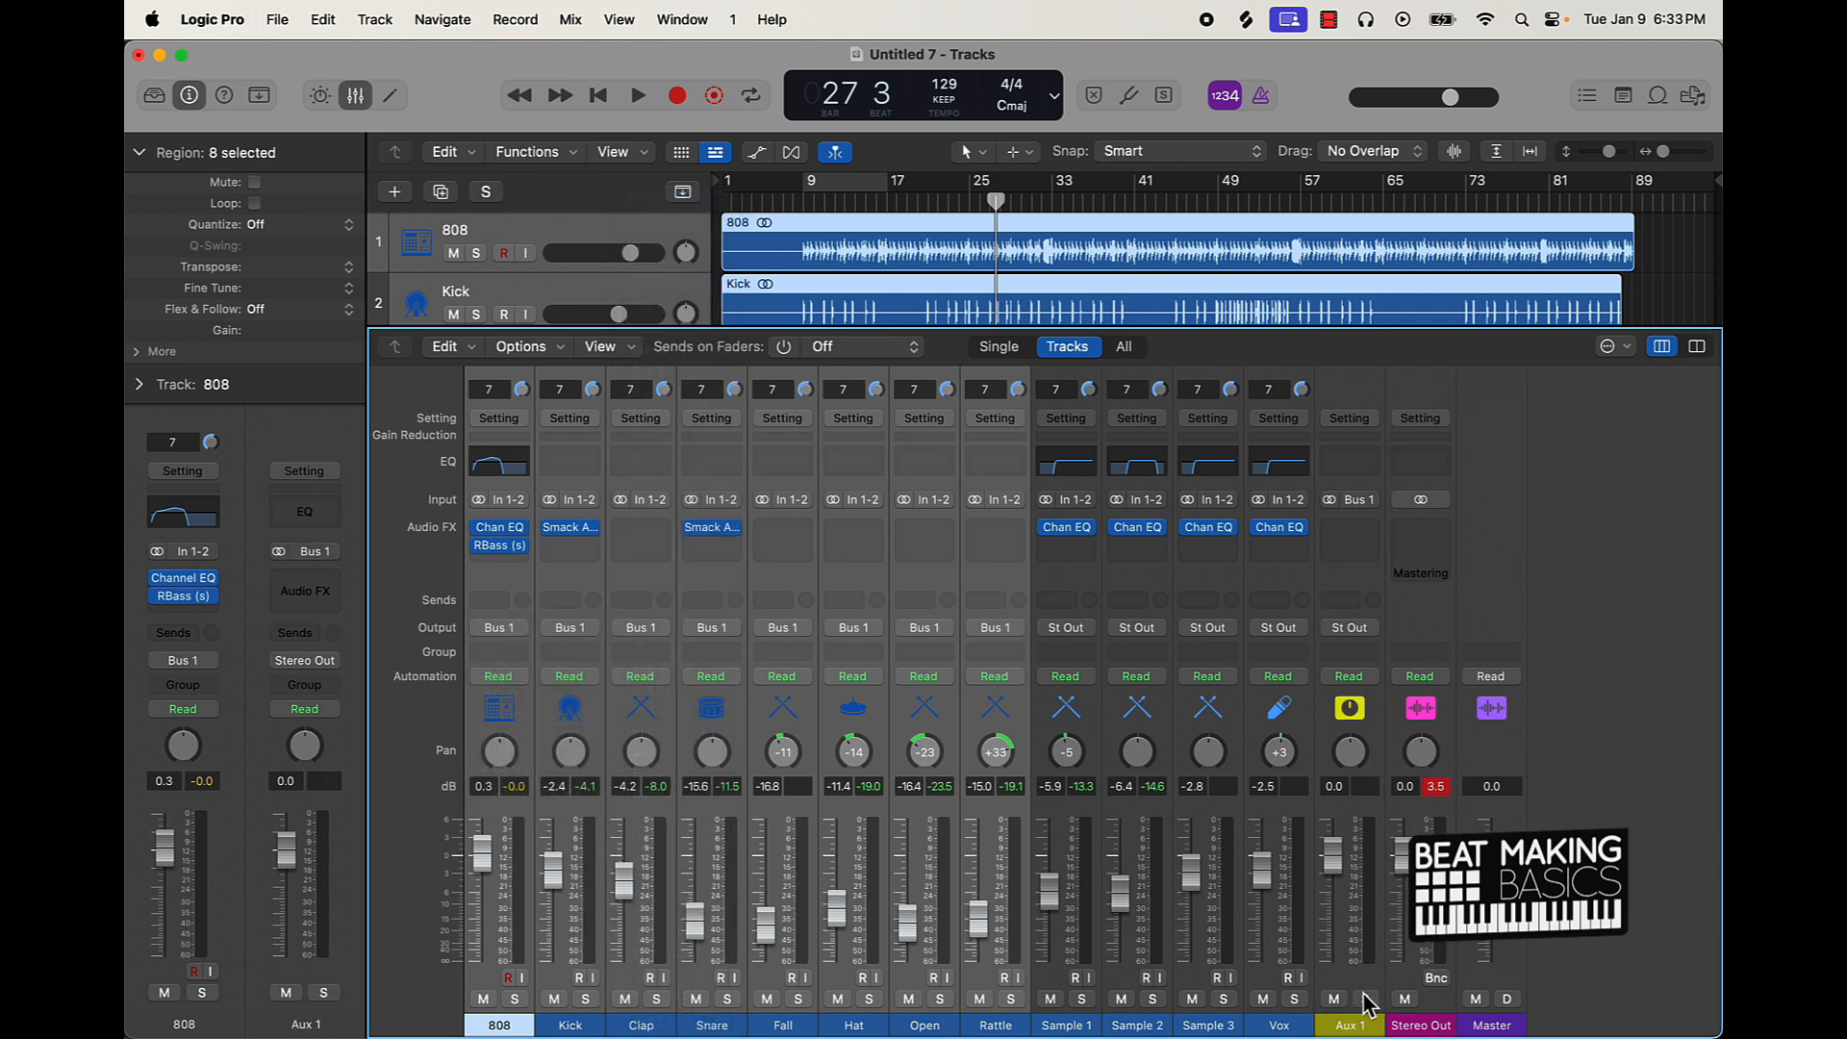
Step: Route the outputs of the Sample 1, Sample 2, Sample 3 and Vox channels to Bus 2
drag(1048, 1018, 1268, 1020)
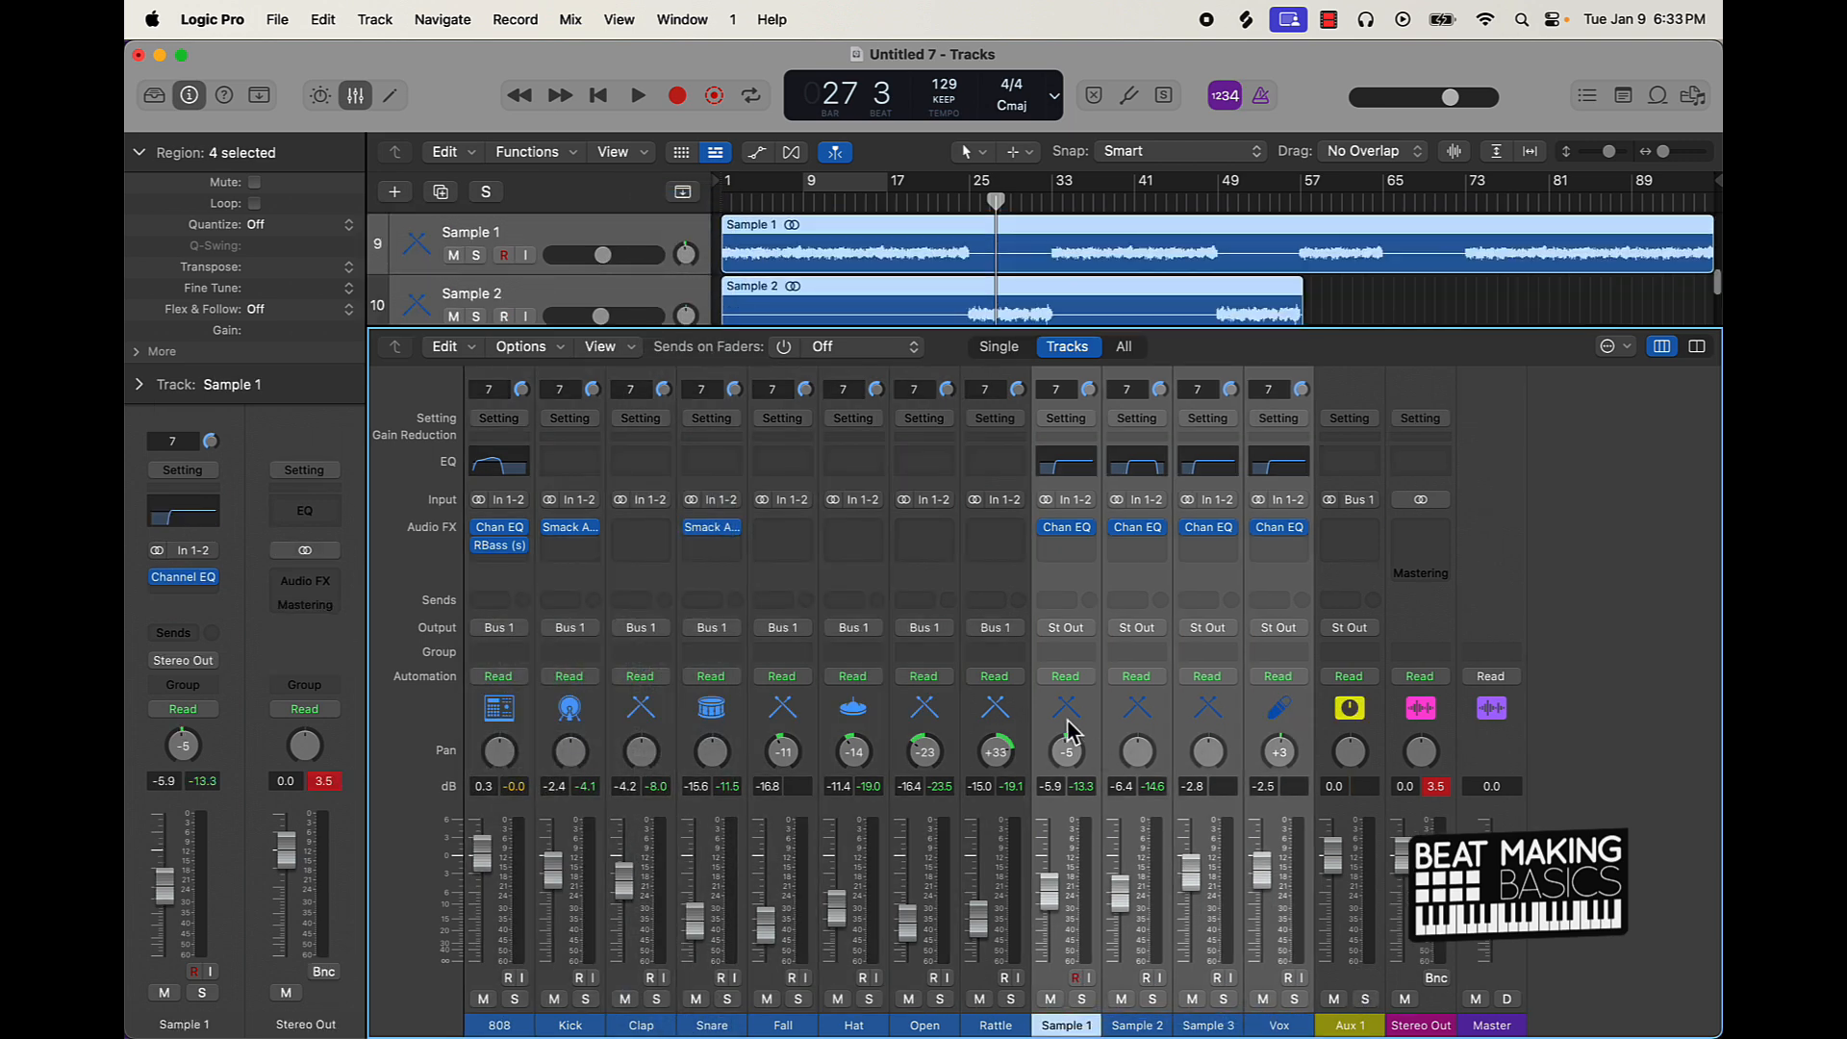
click(1068, 630)
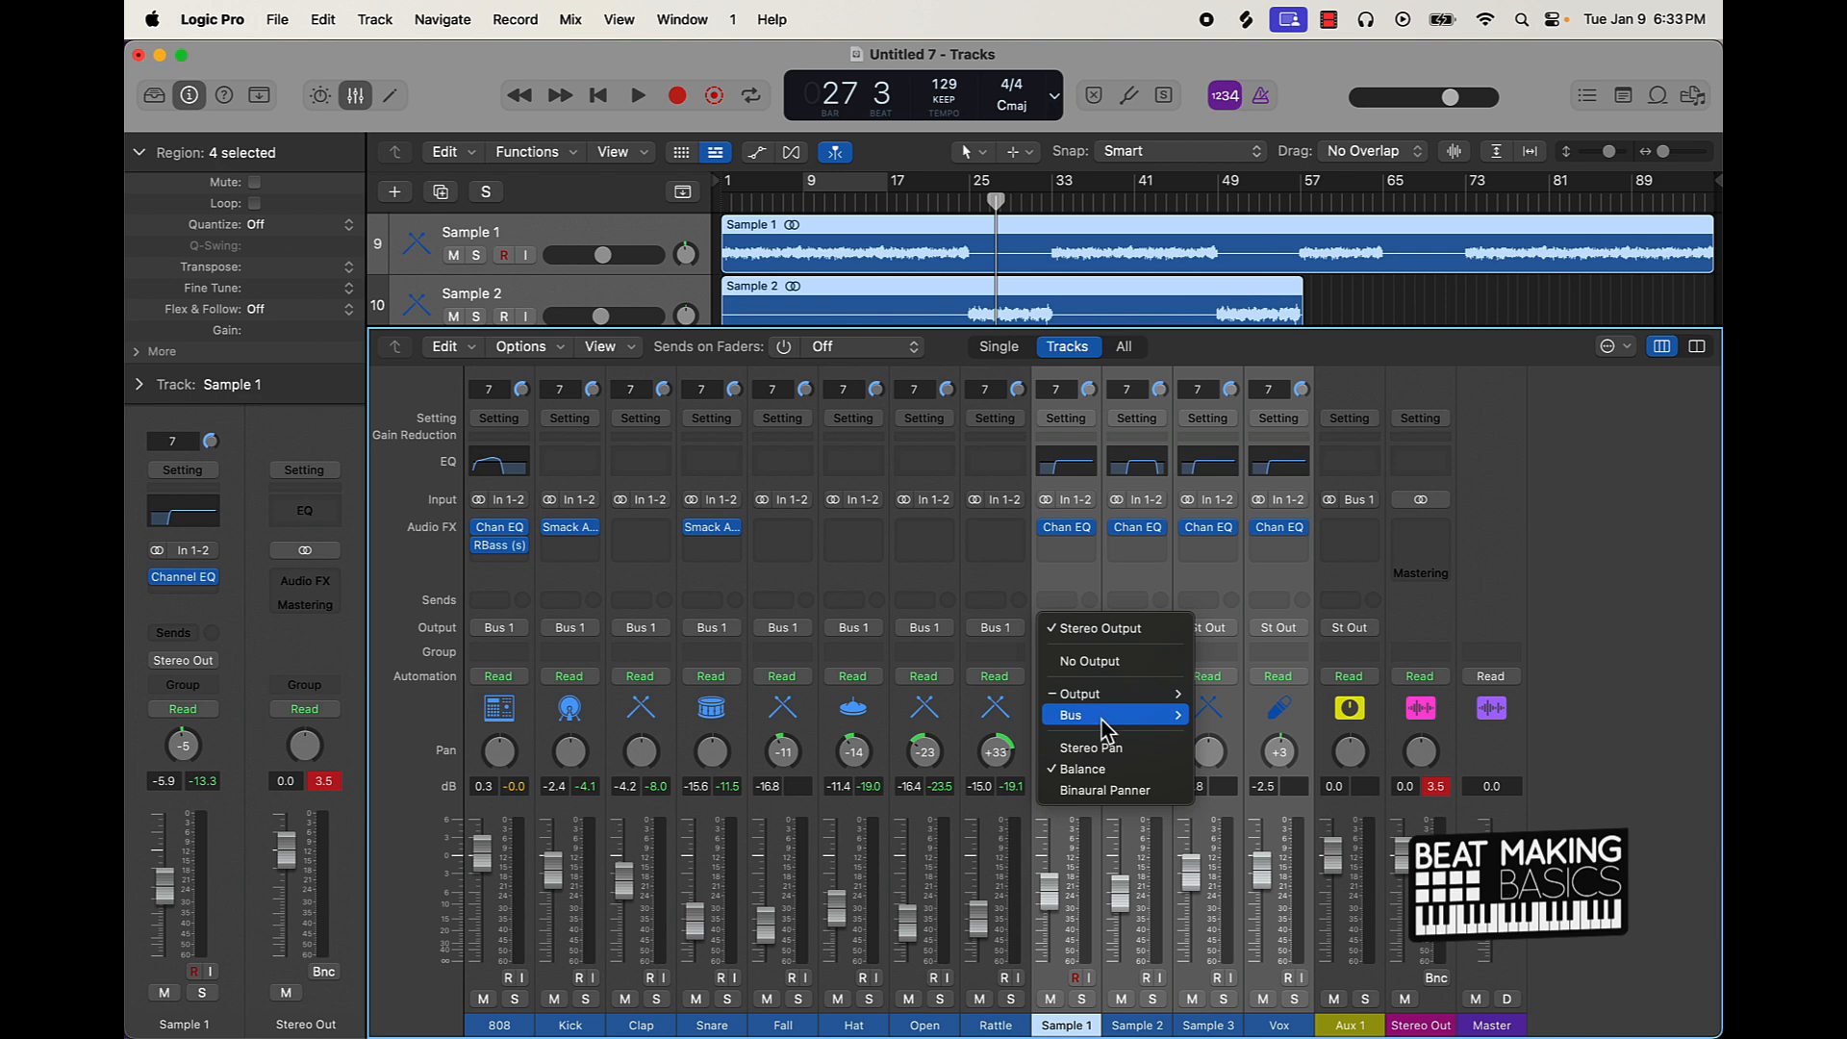
mouse_move(1107, 716)
click(1251, 235)
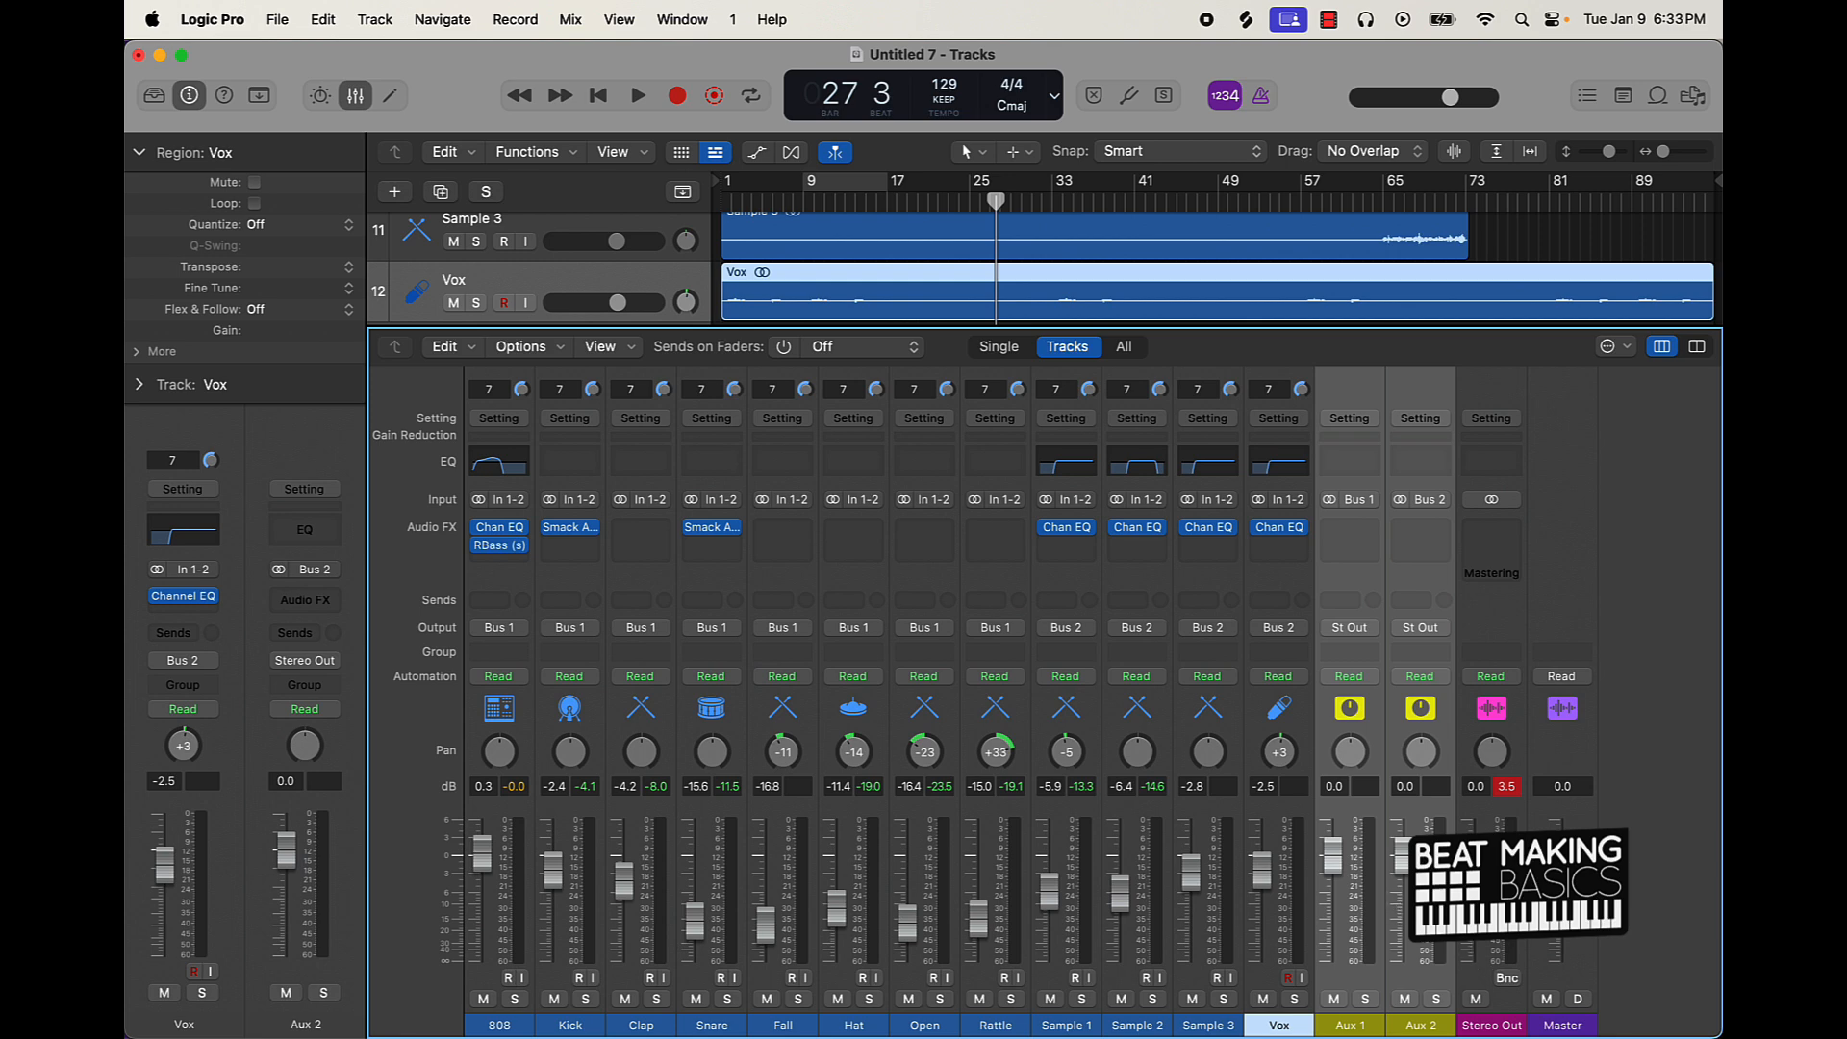
Step: Play the arrangement and lower the Aux 1 and Aux 2 faders together to -8.8 dB
drag(1332, 855, 1333, 884)
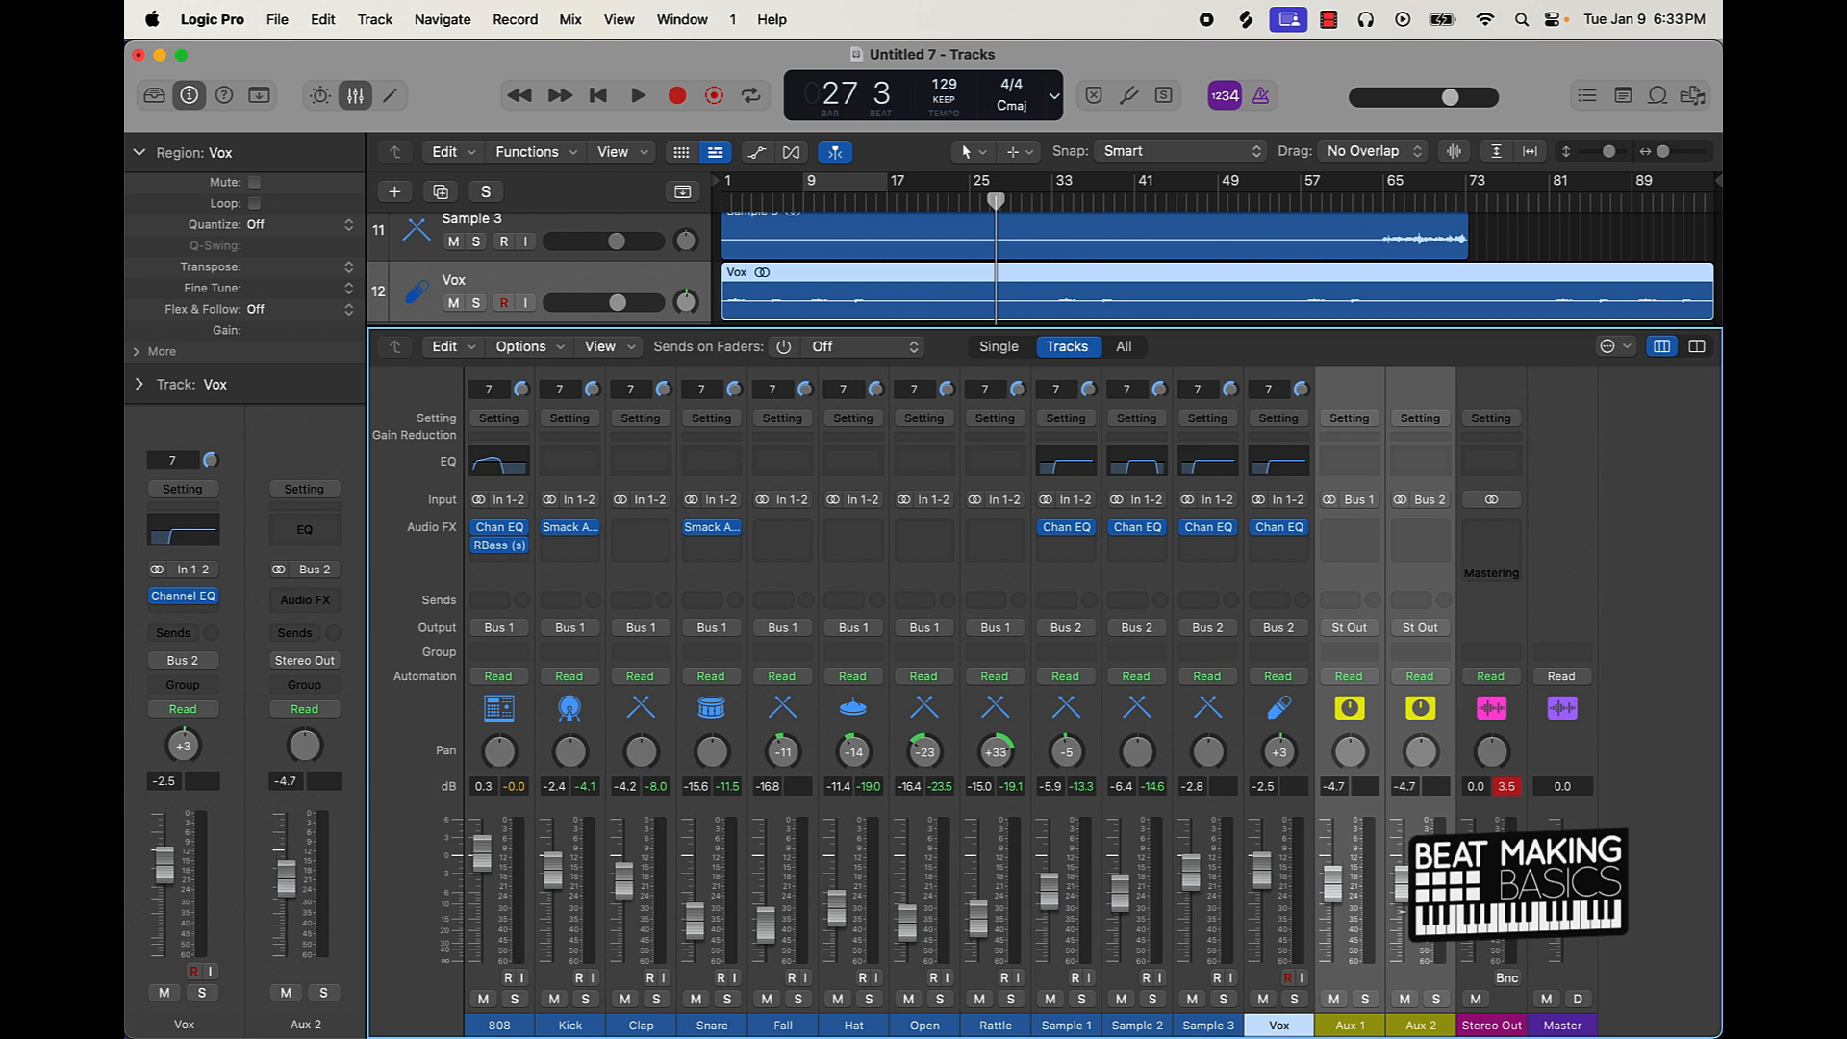
key(space)
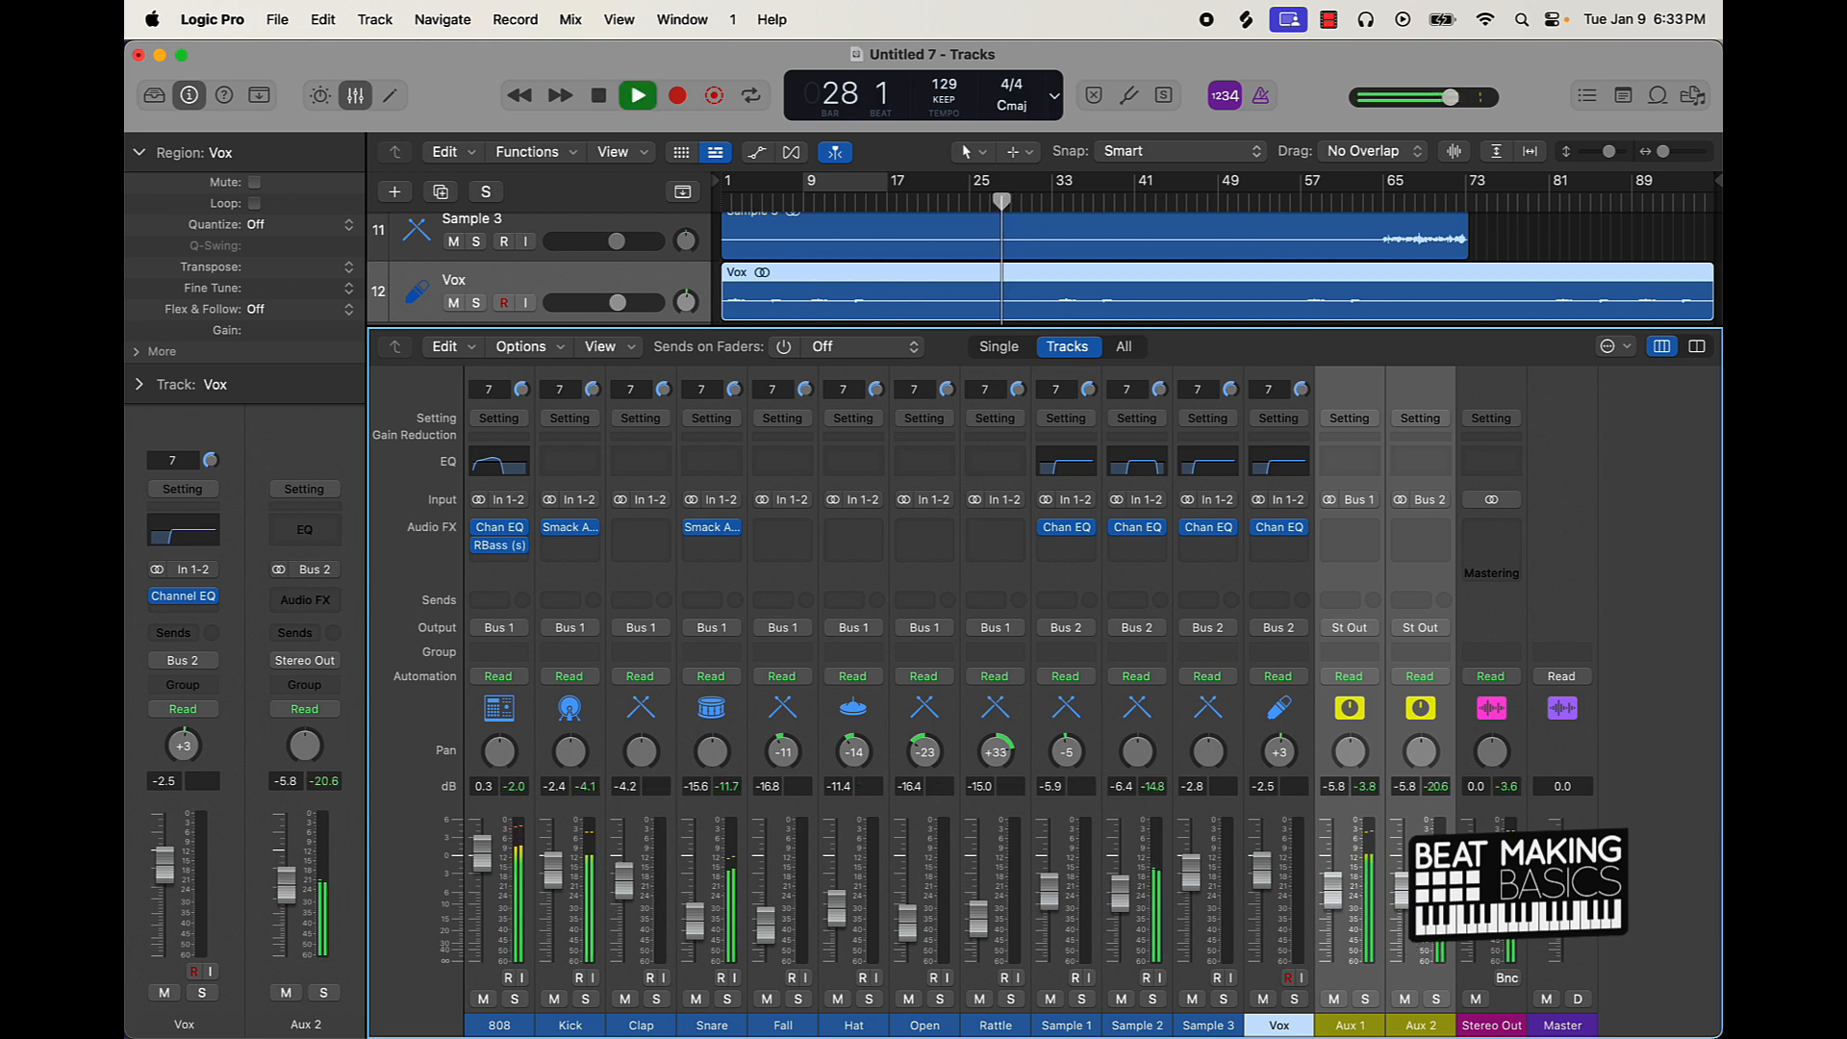
drag(1405, 902, 1403, 913)
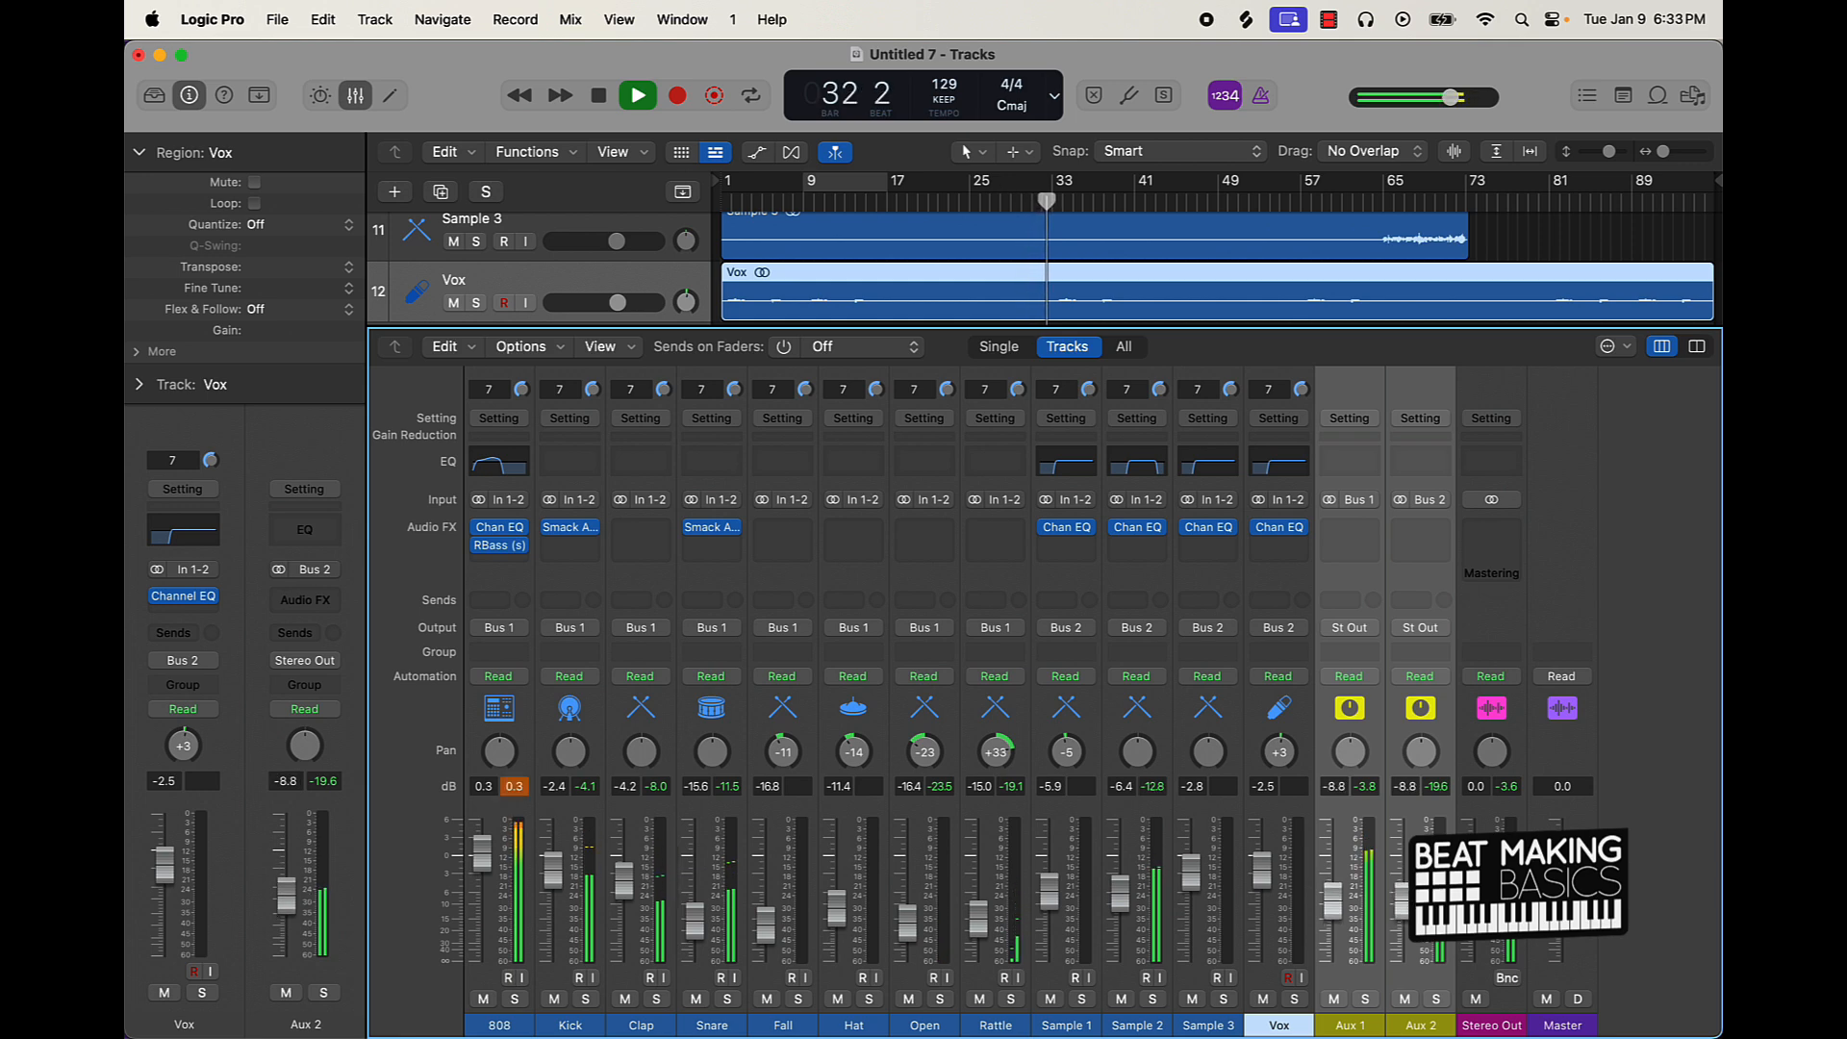
click(1422, 983)
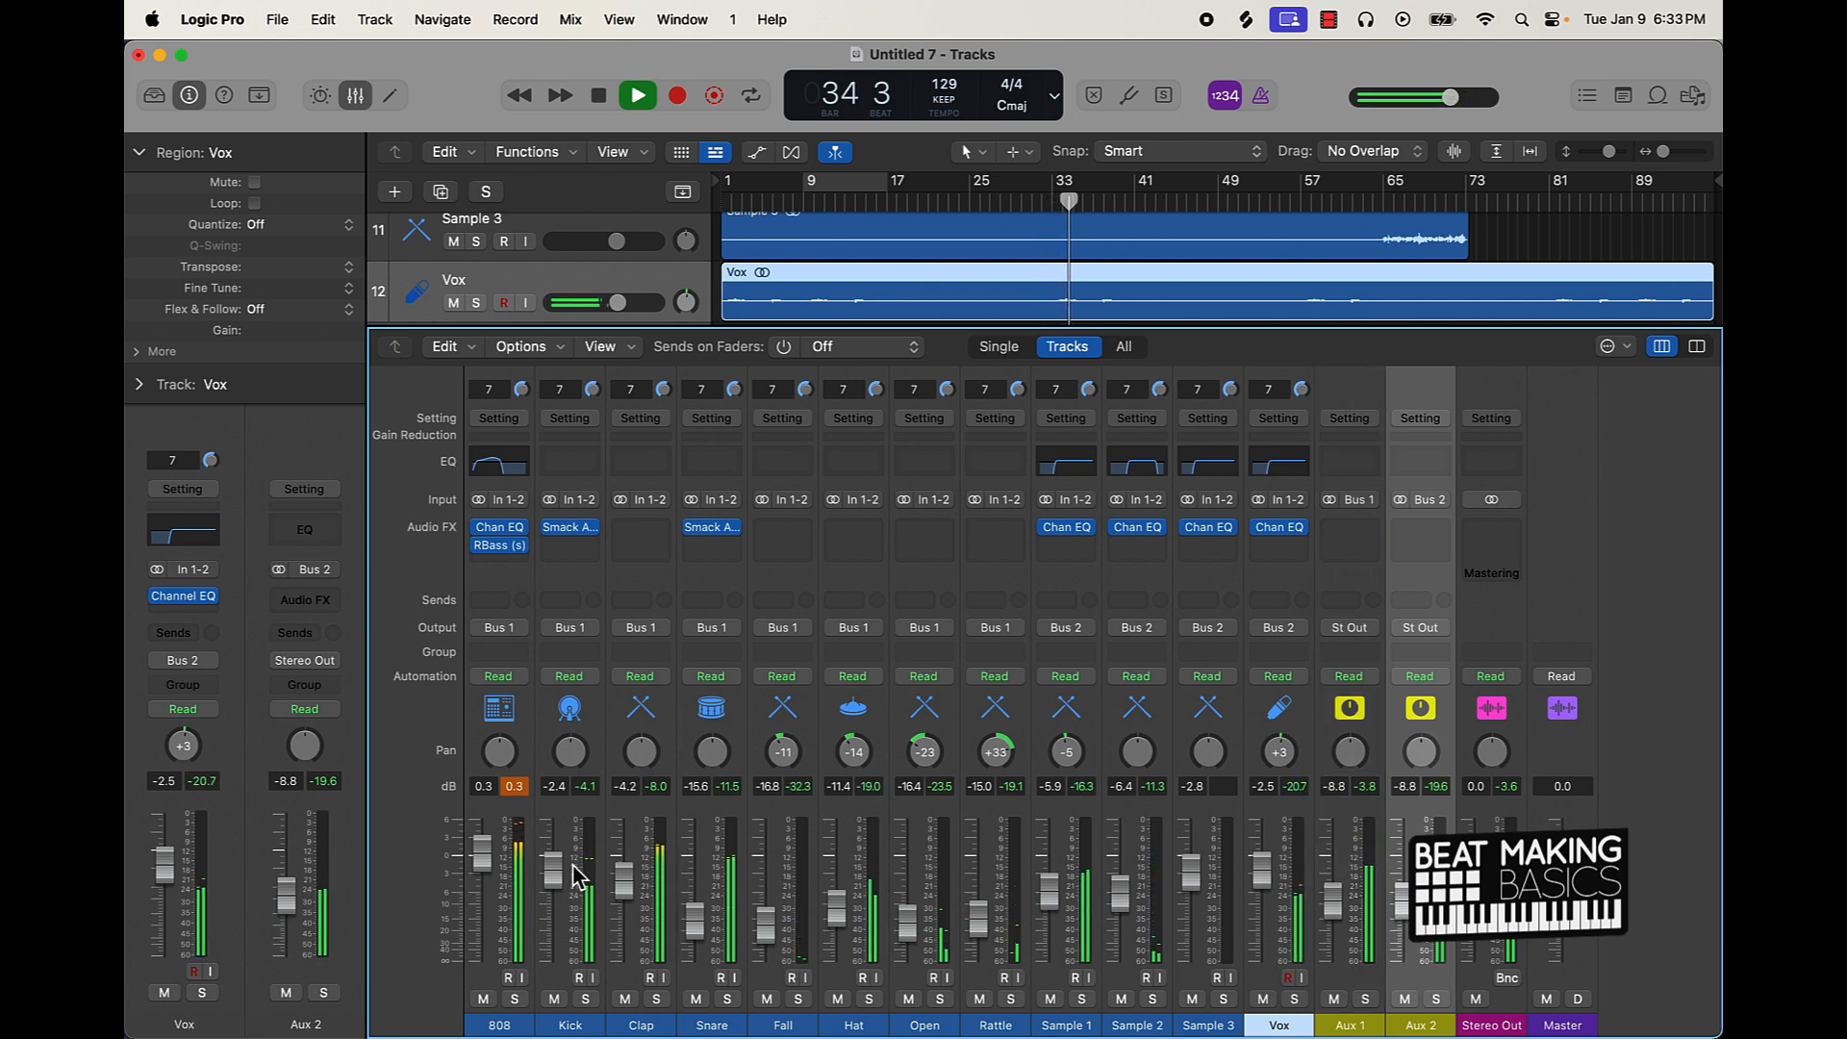
Step: Clear the 808 peak reading, lower all channels from 808 through Vox together until 808 is at 0.1 dB, and stop playback
click(515, 789)
drag(492, 991, 1270, 902)
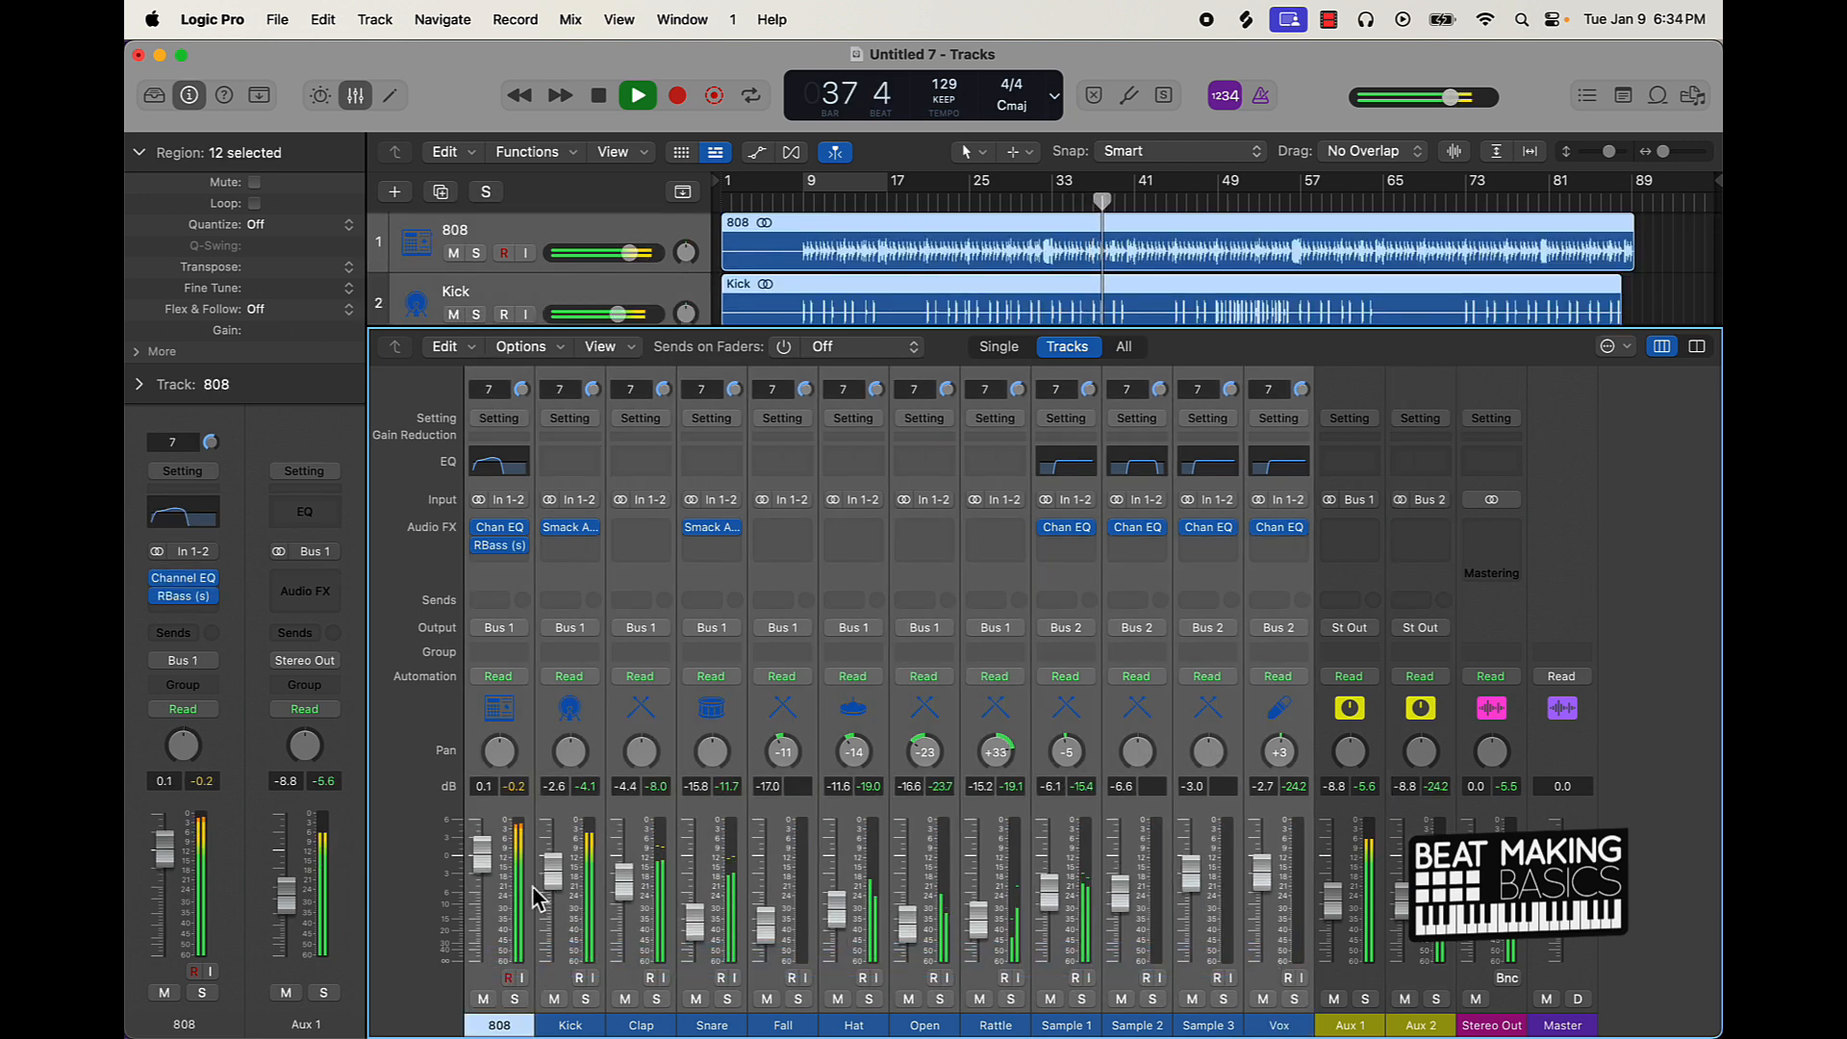
click(694, 976)
key(space)
Step: Select only the Vox channel and add a send to Bus 3
click(1259, 971)
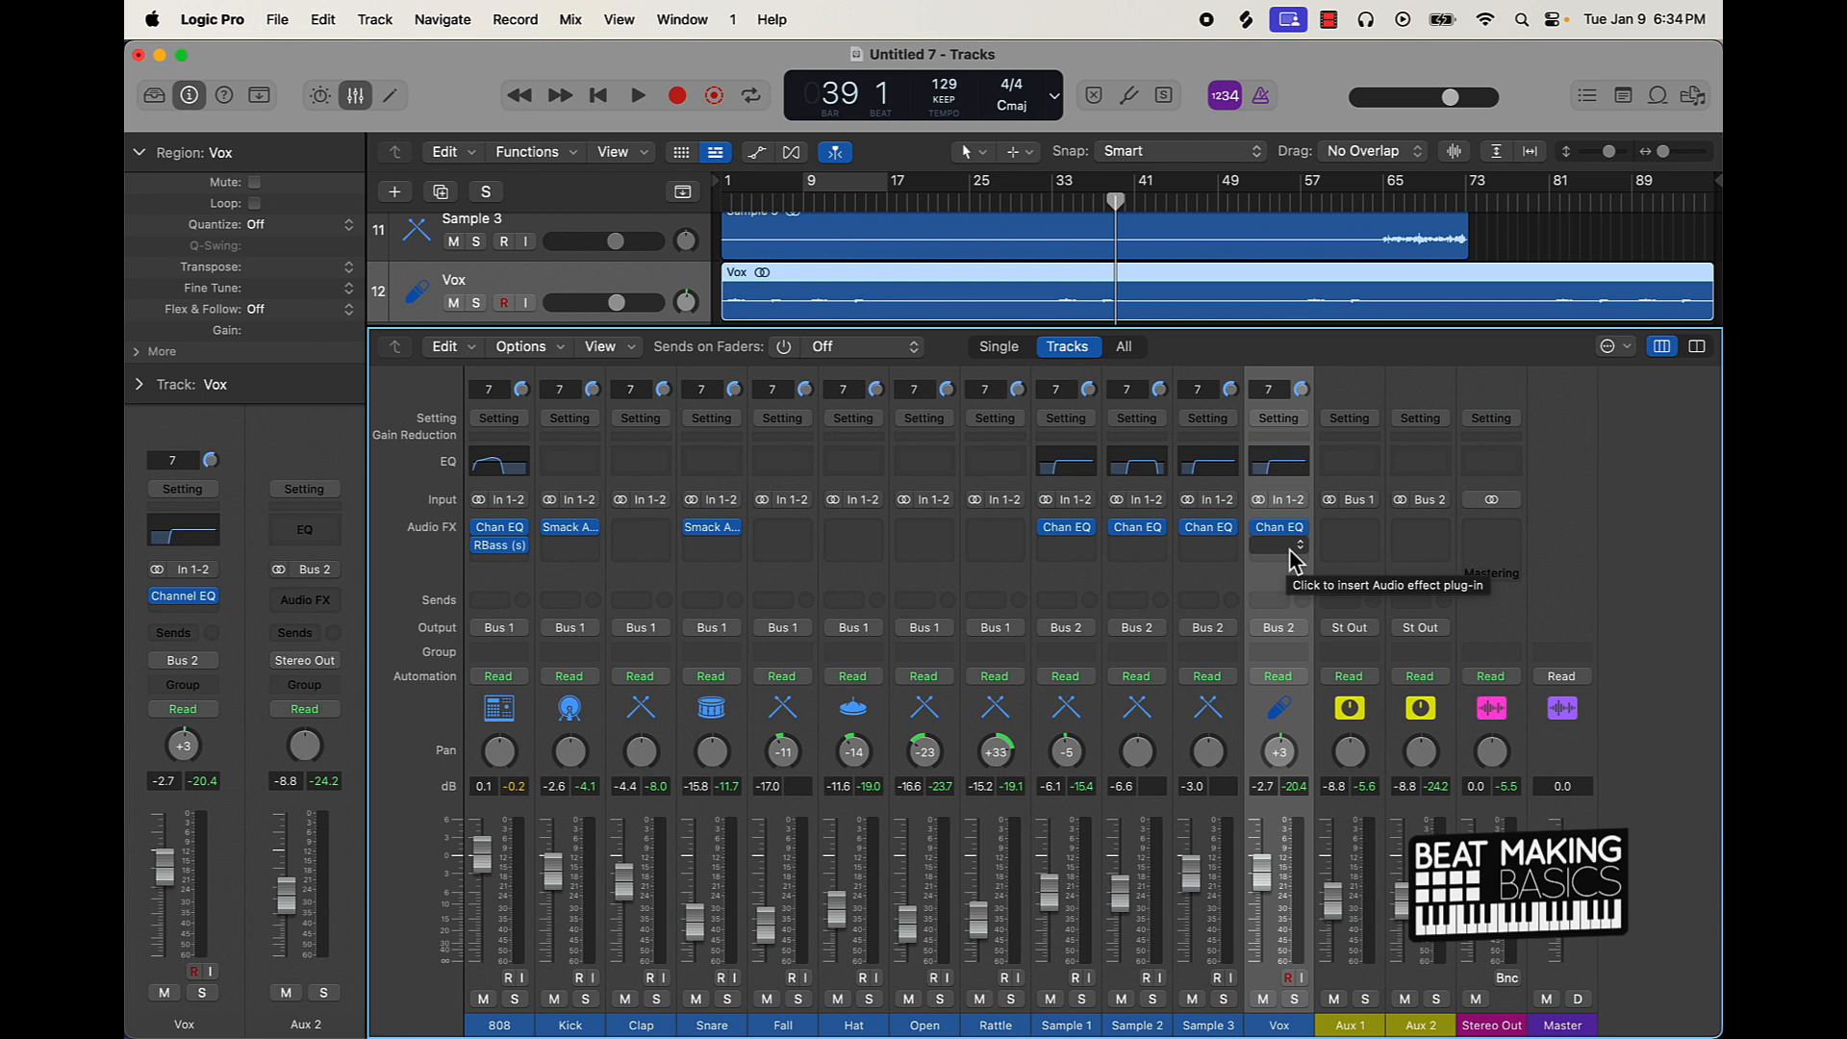
click(1272, 600)
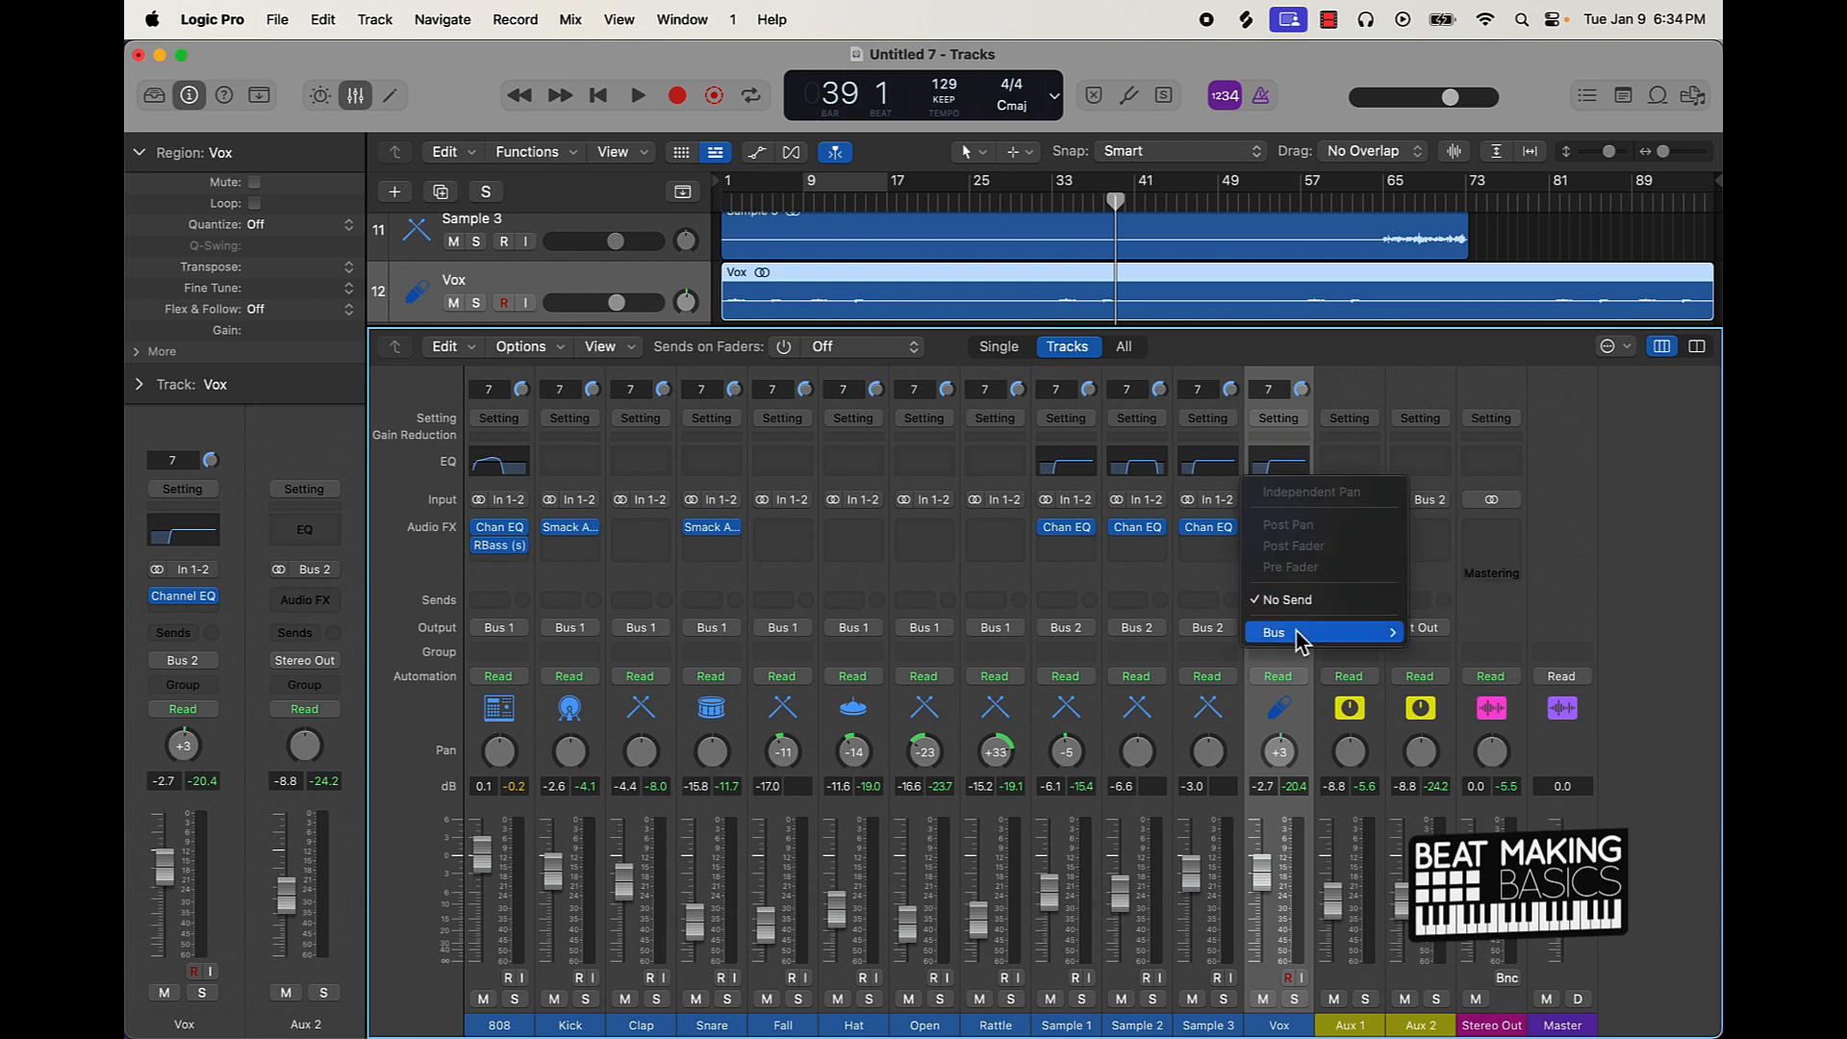
mouse_move(1301, 635)
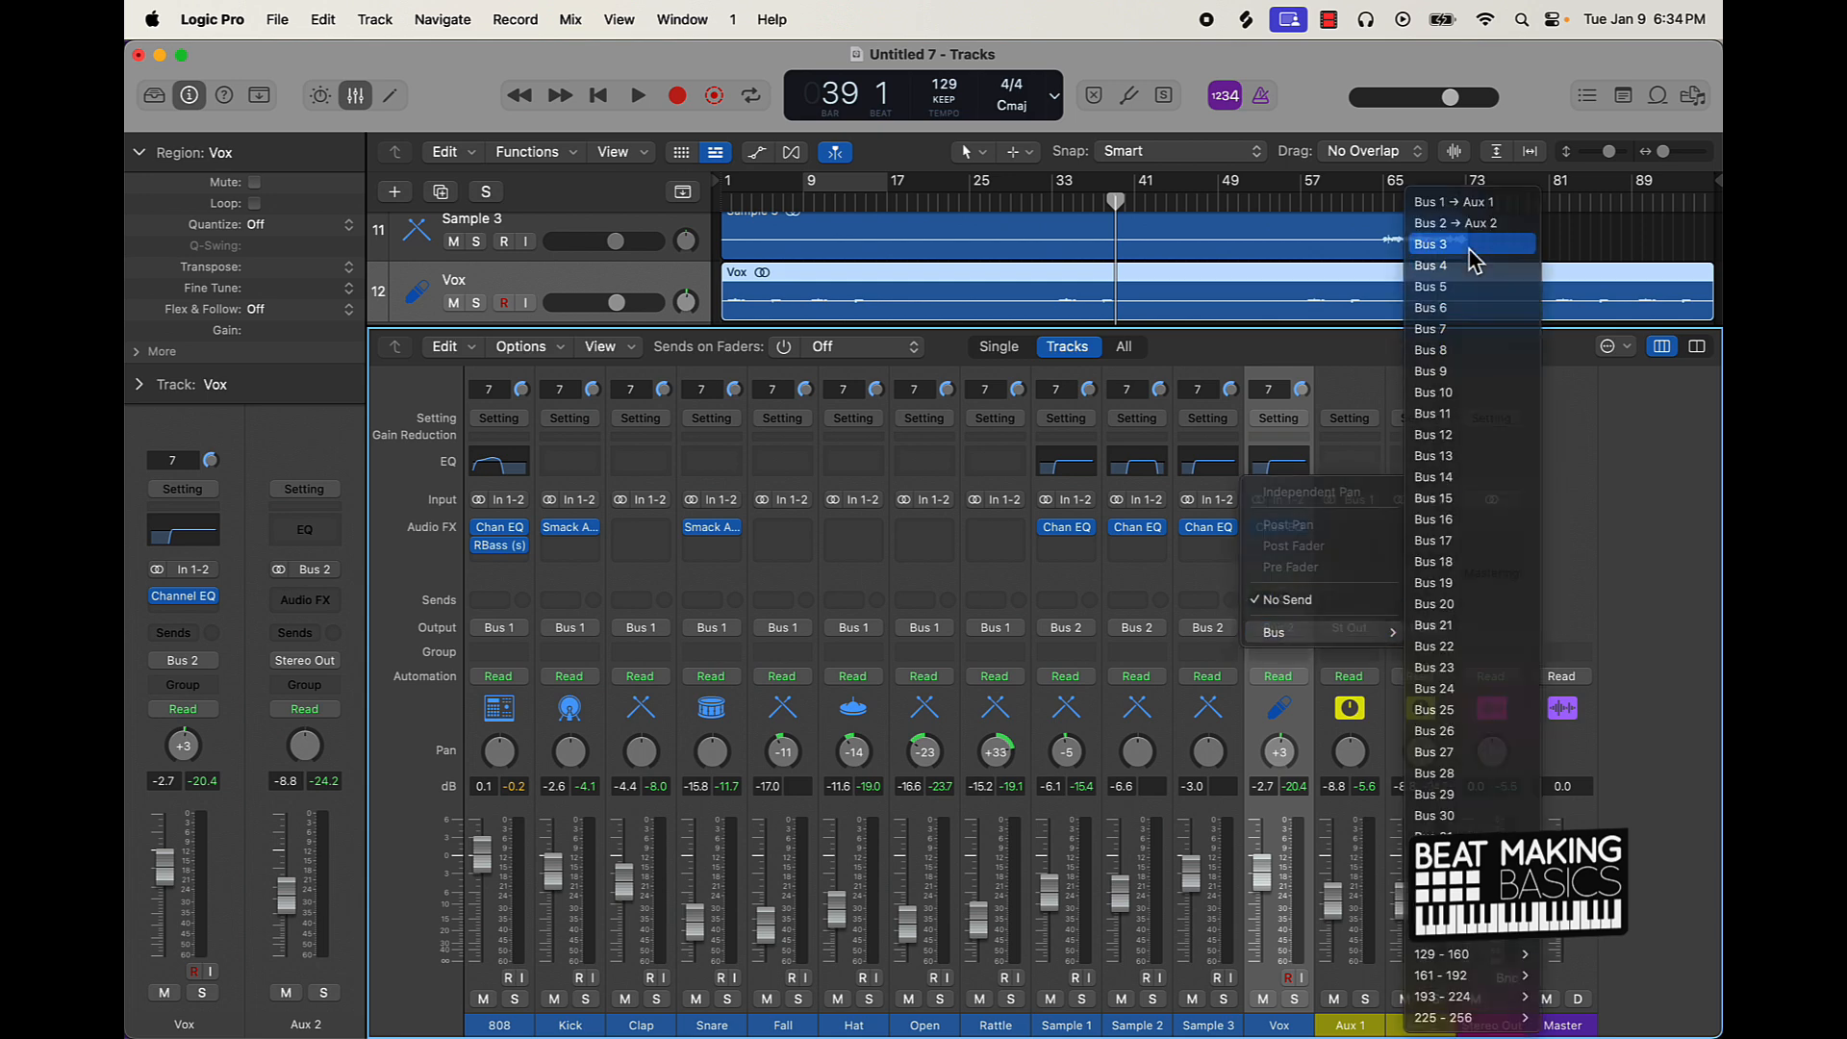
click(1468, 244)
Step: Insert the ValhallaRoom reverb on Aux 3, adjust its reverb parameters and close the plug-in window
click(1504, 527)
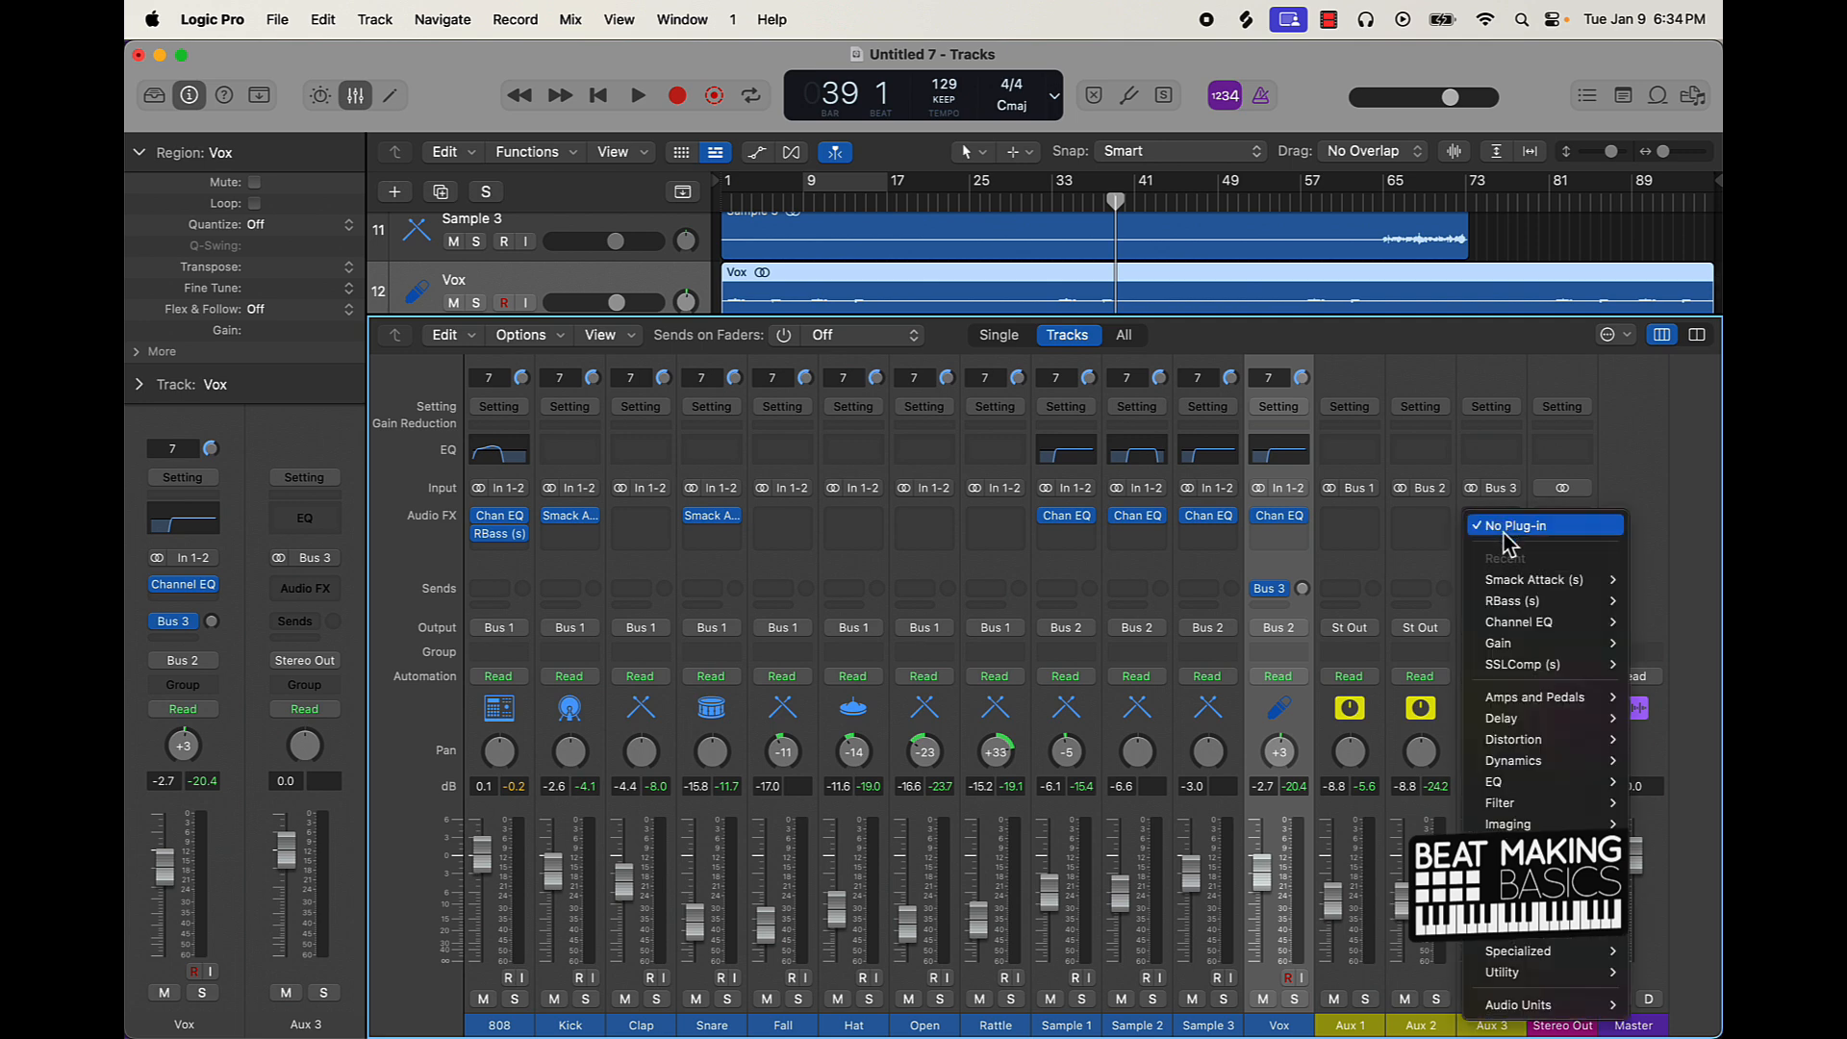
mouse_move(1515, 1004)
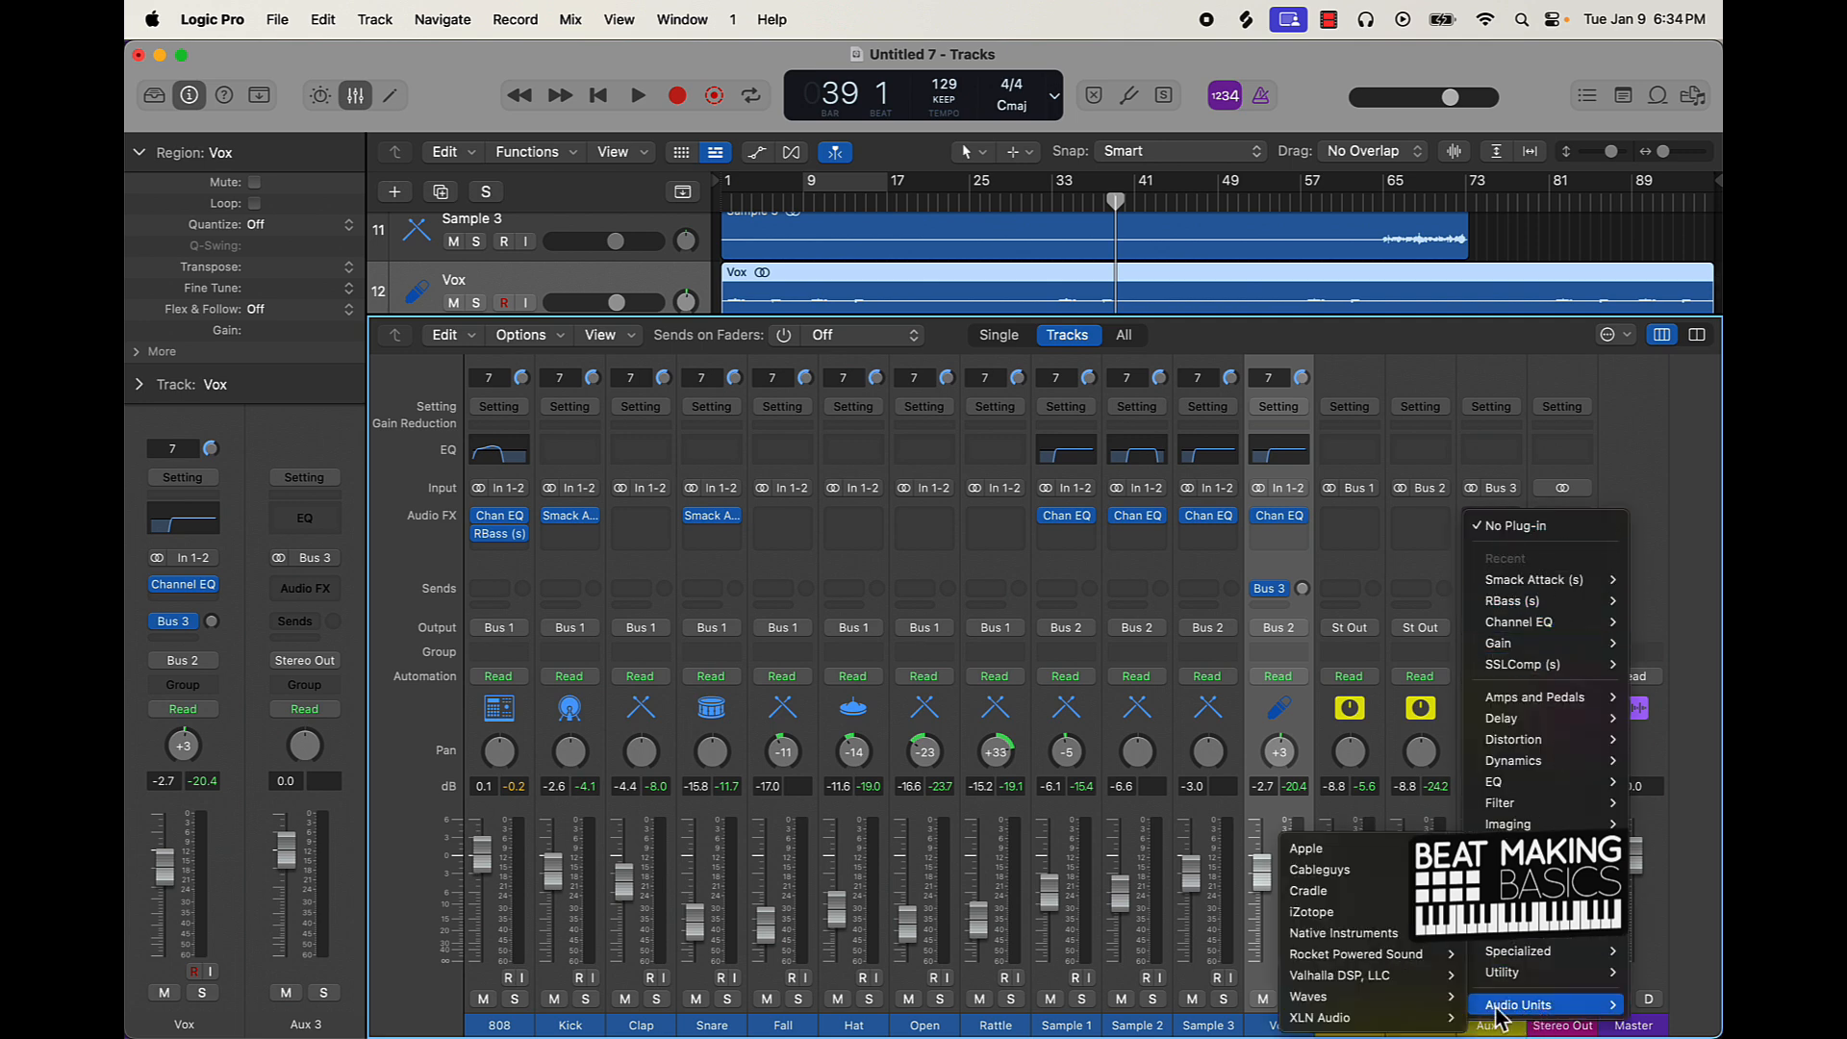
mouse_move(1376, 974)
click(1526, 1004)
mouse_move(678, 525)
mouse_down()
mouse_move(688, 606)
mouse_move(689, 512)
mouse_up()
drag(762, 679, 766, 696)
drag(830, 675, 837, 642)
drag(904, 622, 974, 610)
click(640, 315)
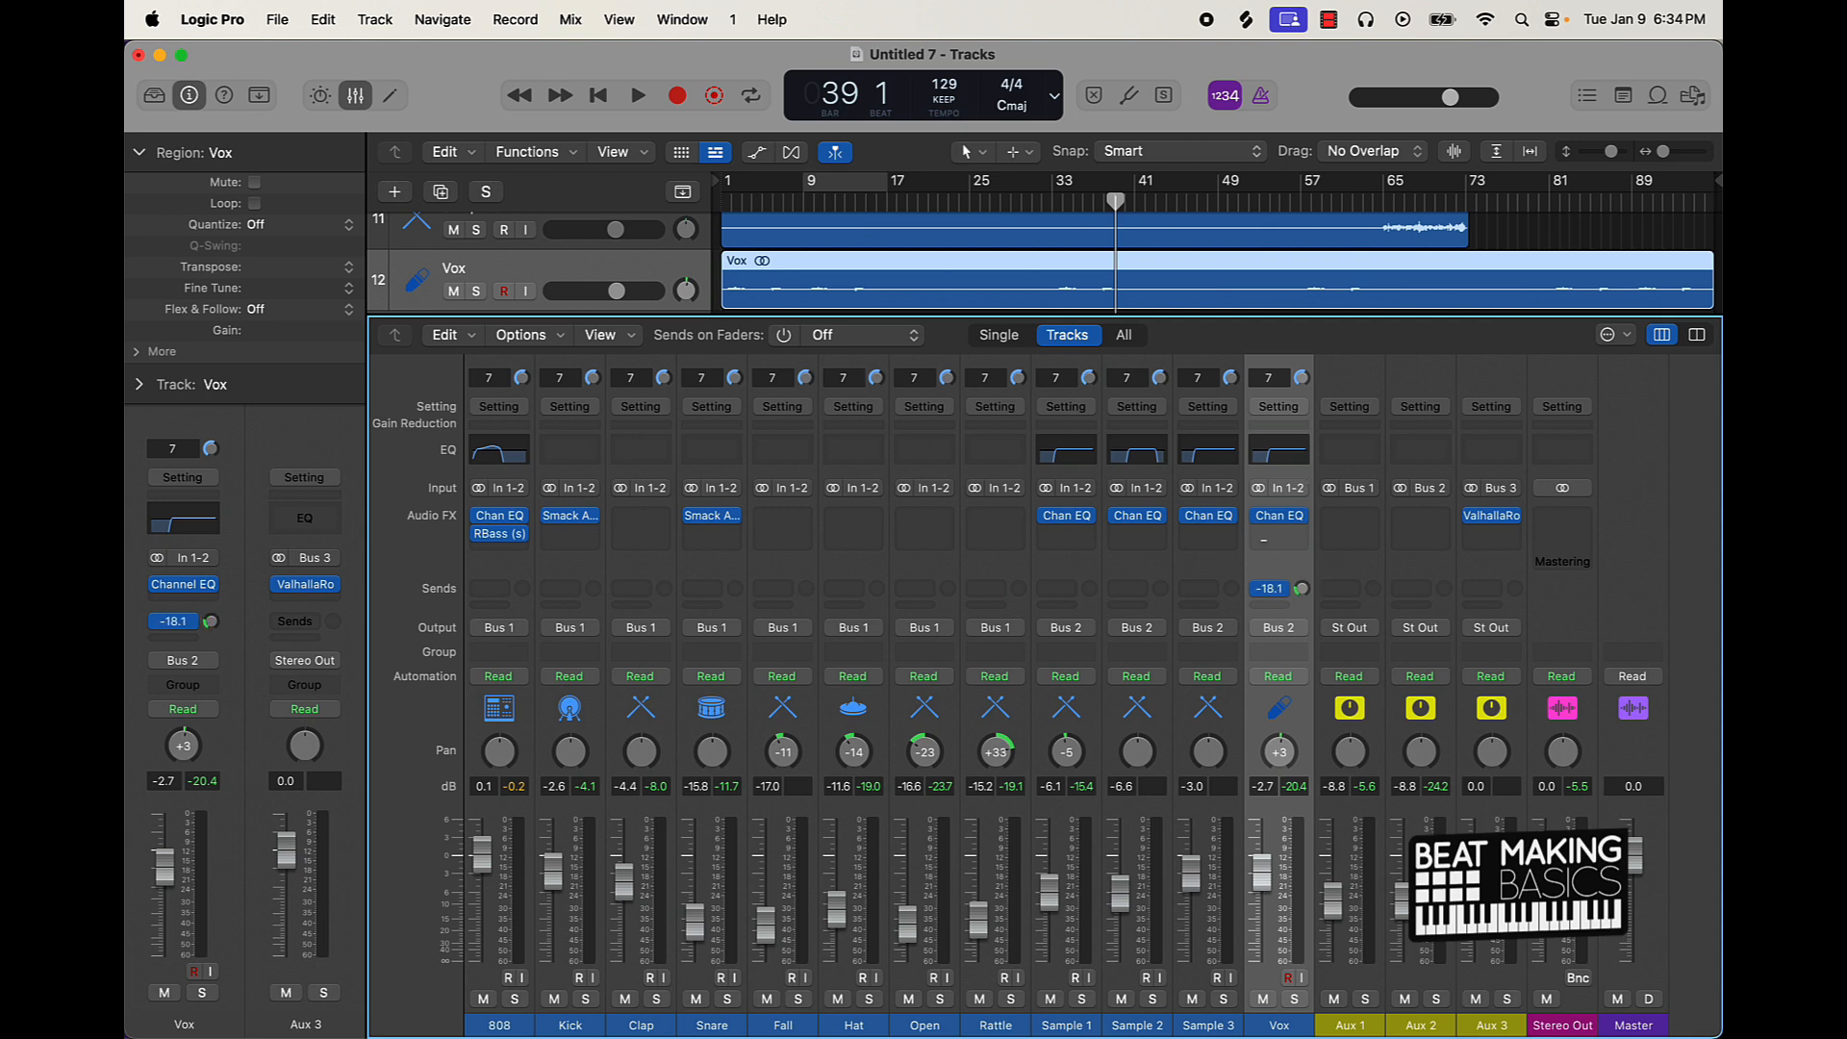
Step: Loop playback from bar 33 to bar 41 and set the Vox send to Bus 3 to about -9.2 dB
key(space)
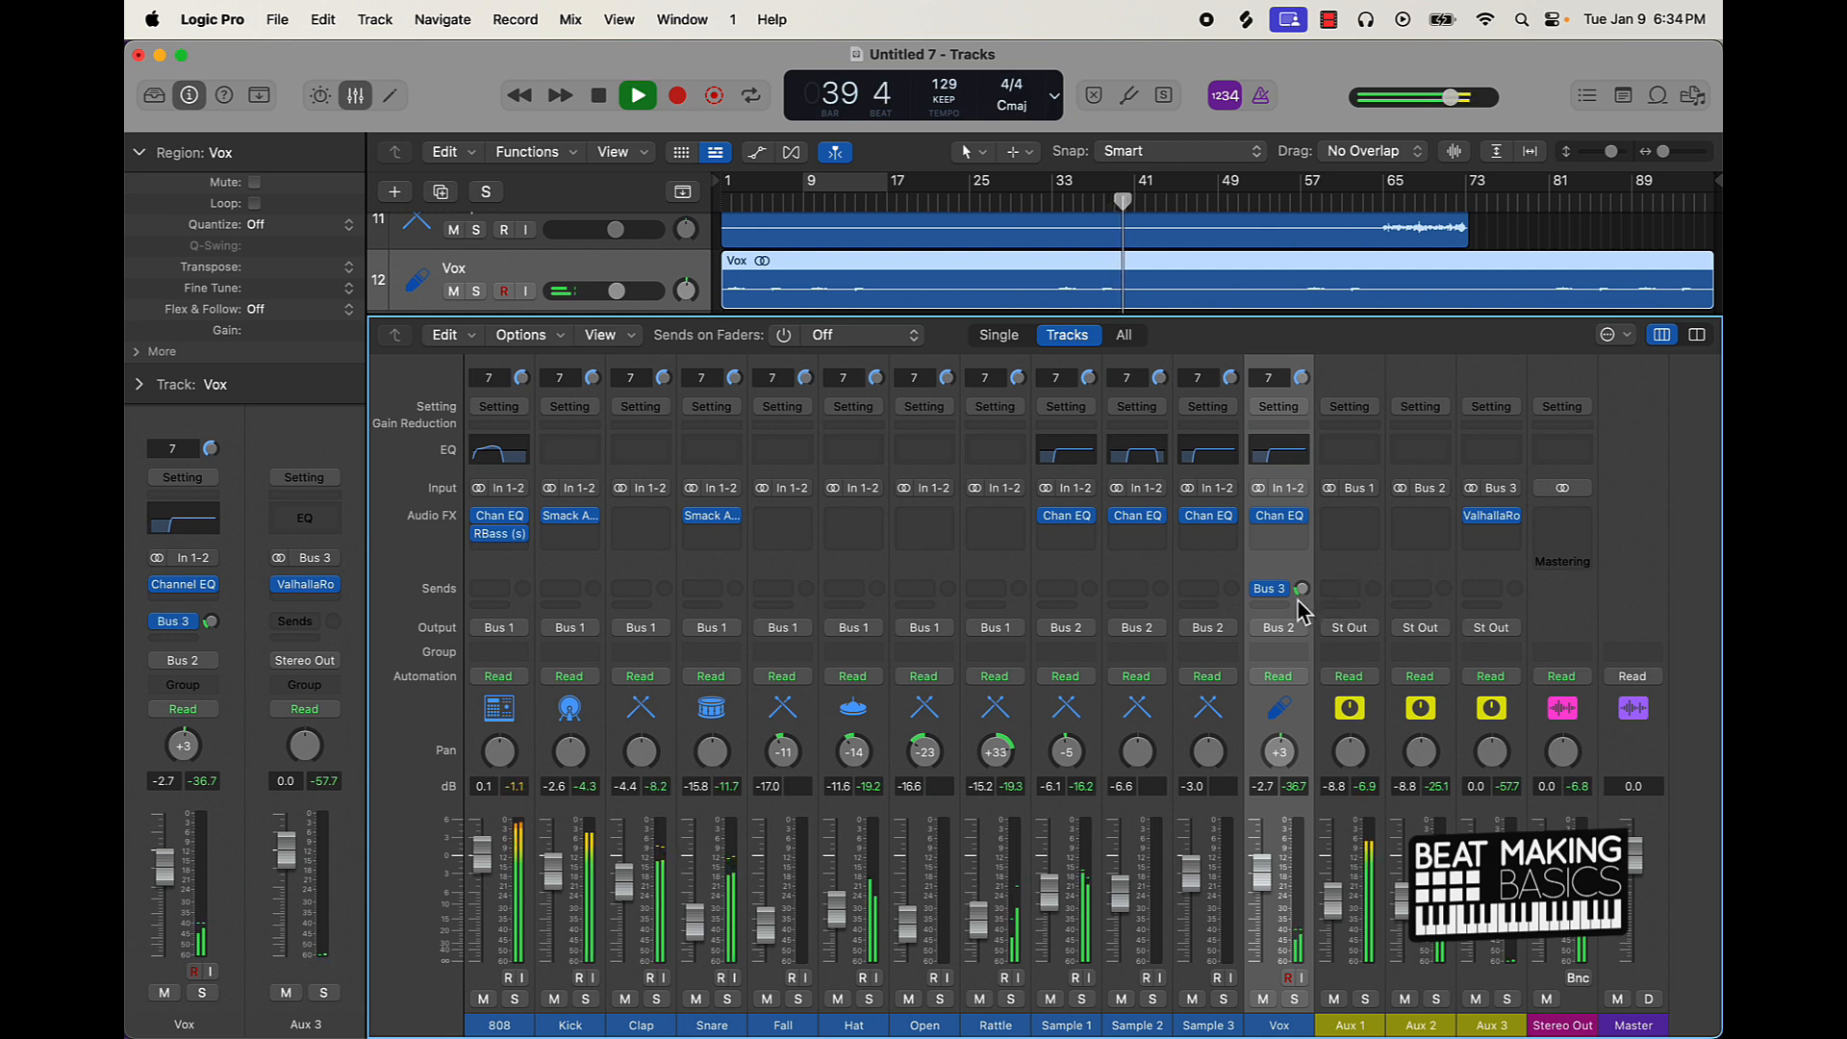
click(1044, 200)
drag(1055, 192, 1141, 192)
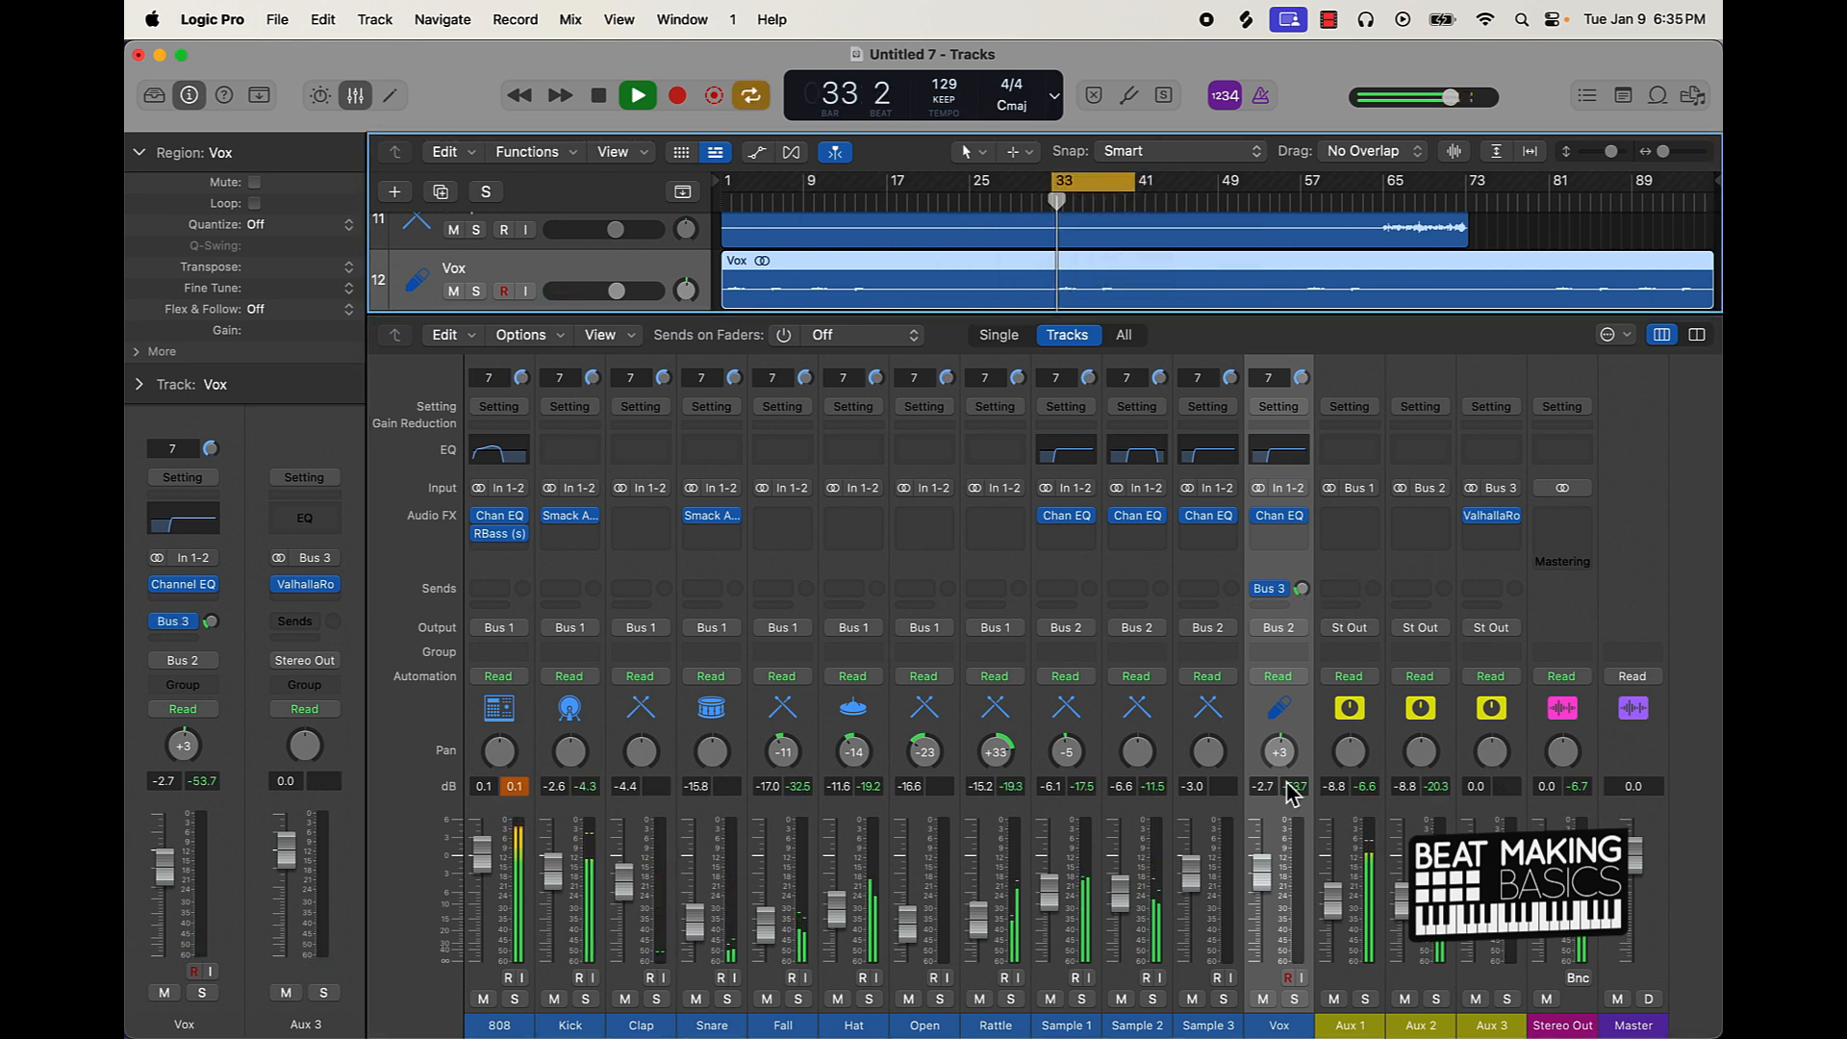
click(1302, 589)
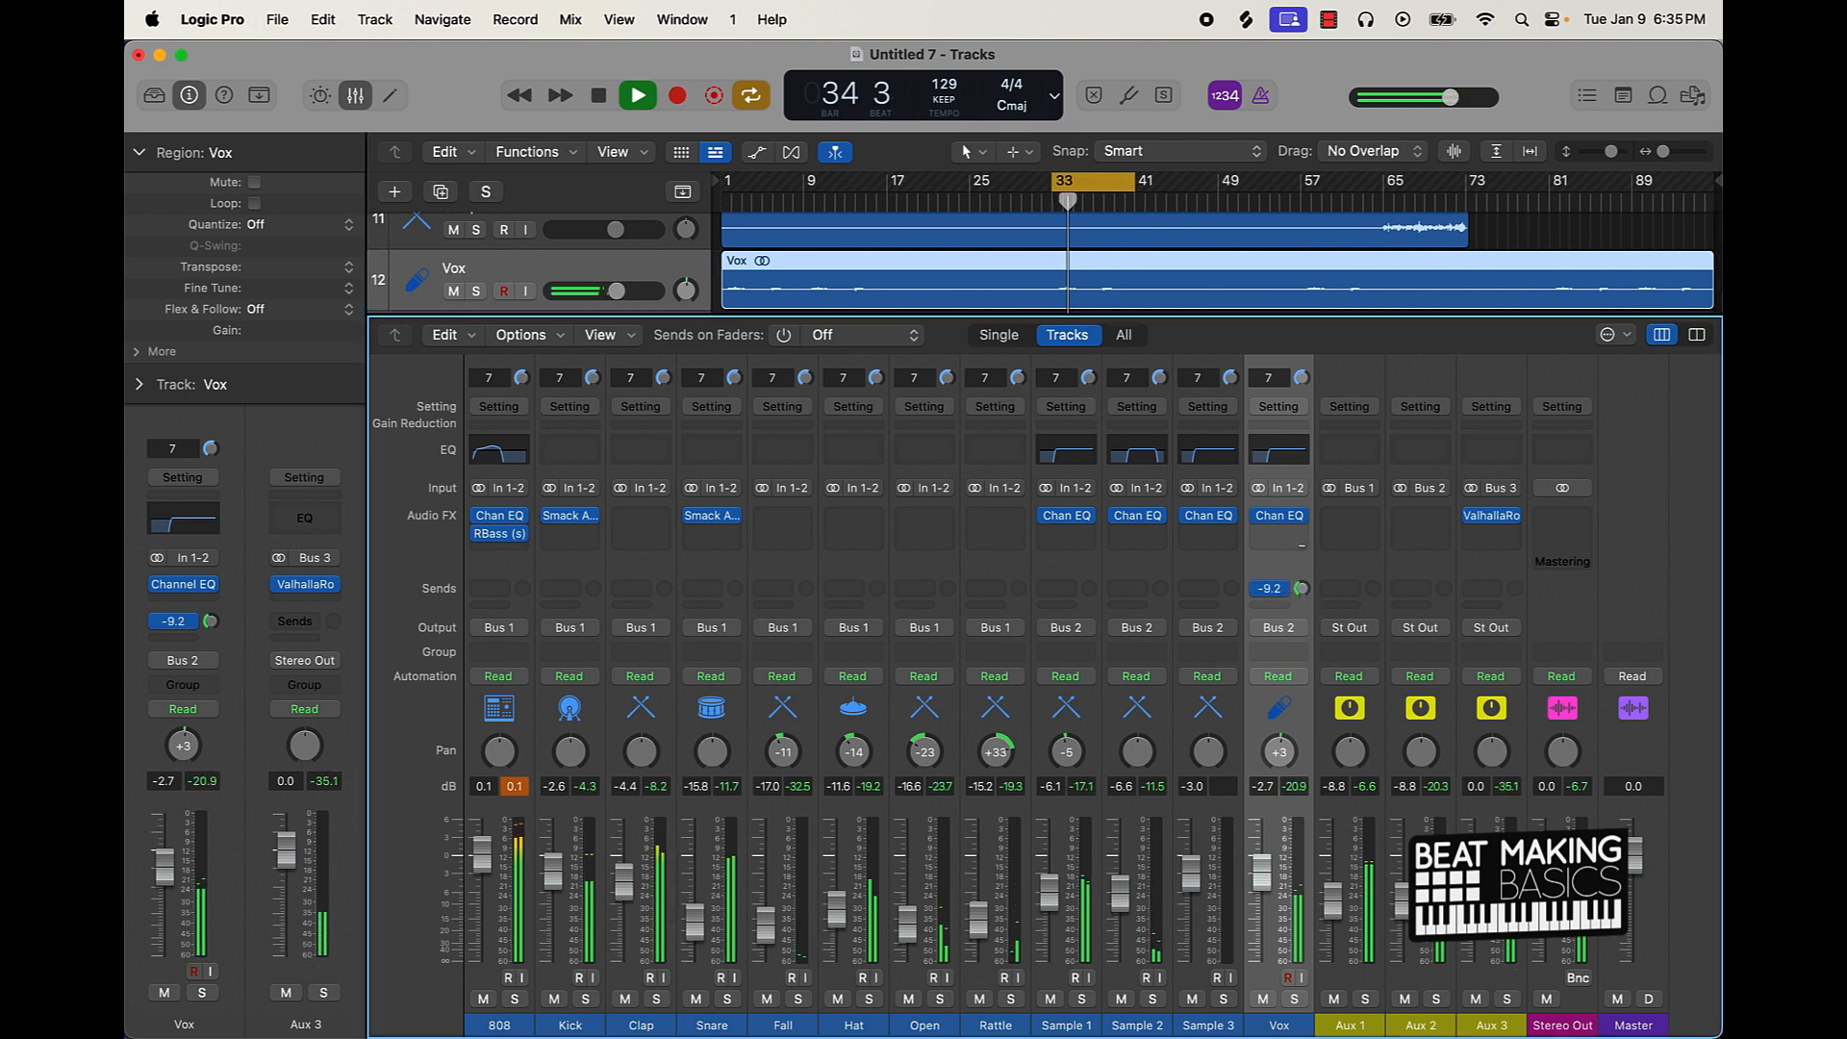
Step: Lower the Vox fader to -7.4 dB and the 808 fader to -0.7 dB, clearing the 808 peak reading
drag(1268, 873, 1268, 893)
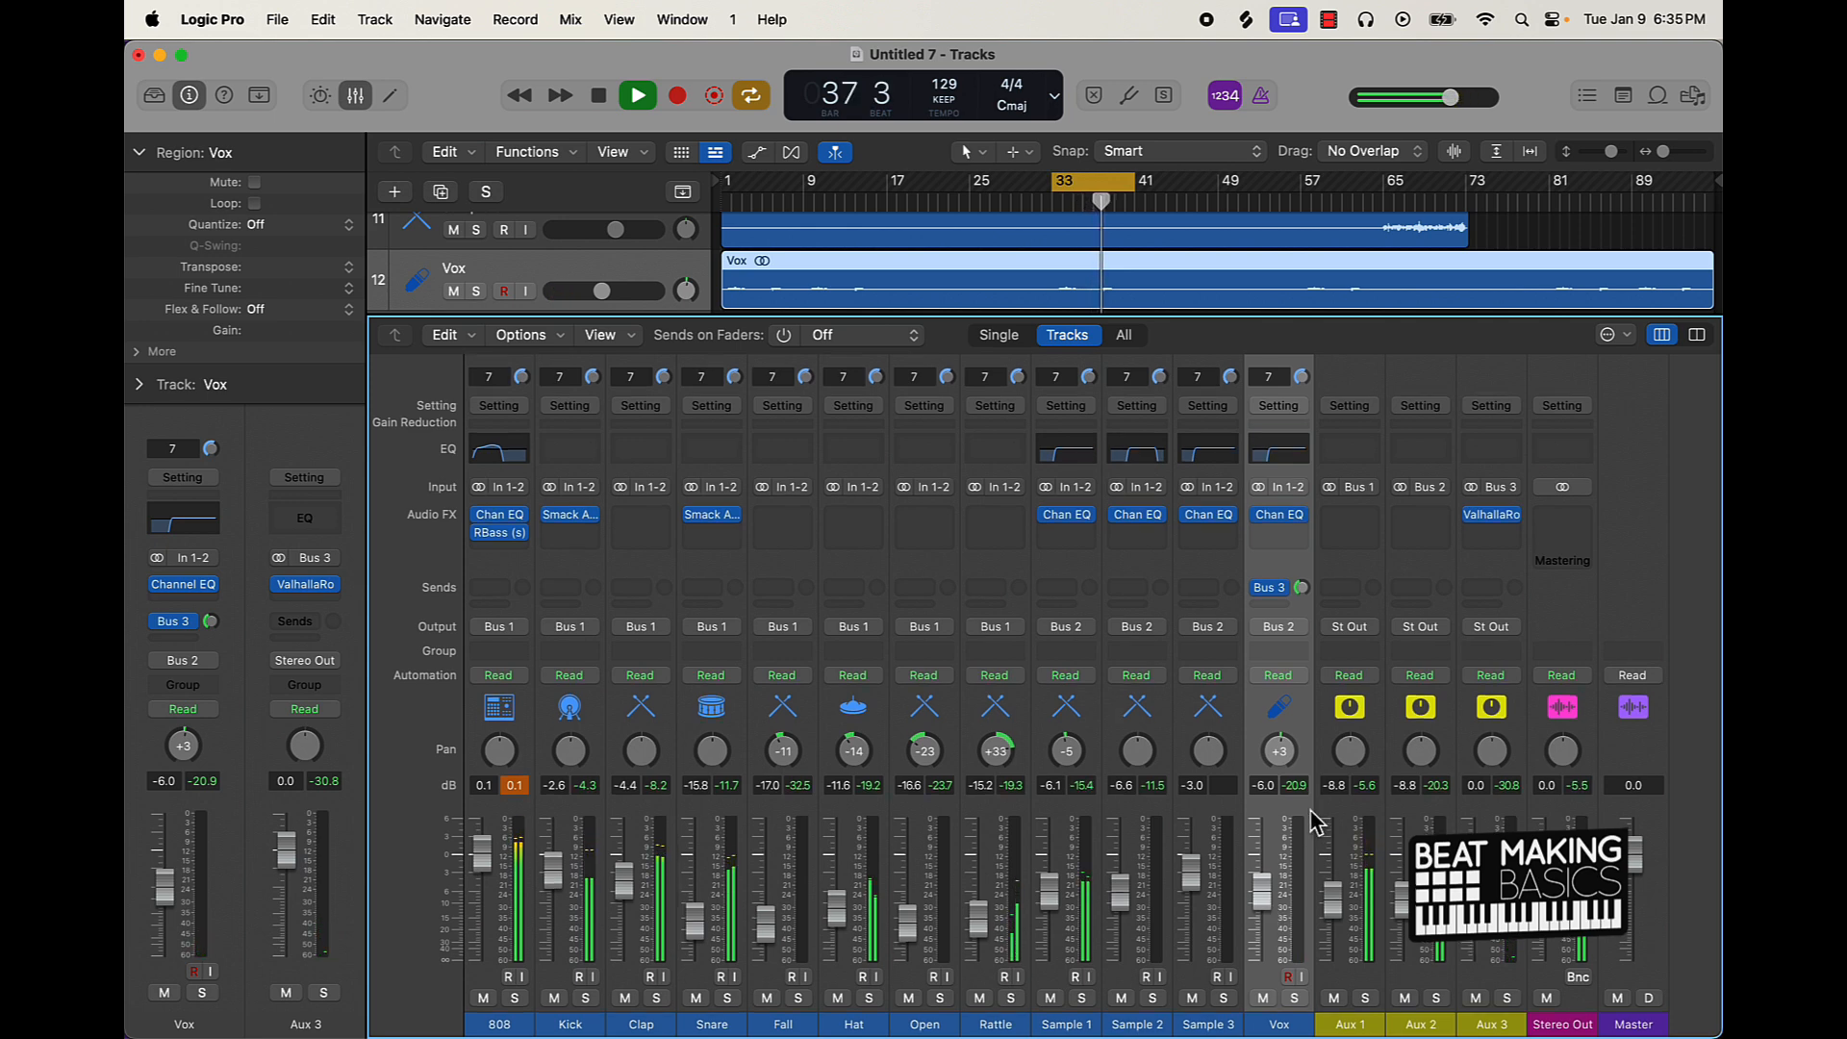
click(517, 787)
drag(482, 852, 482, 855)
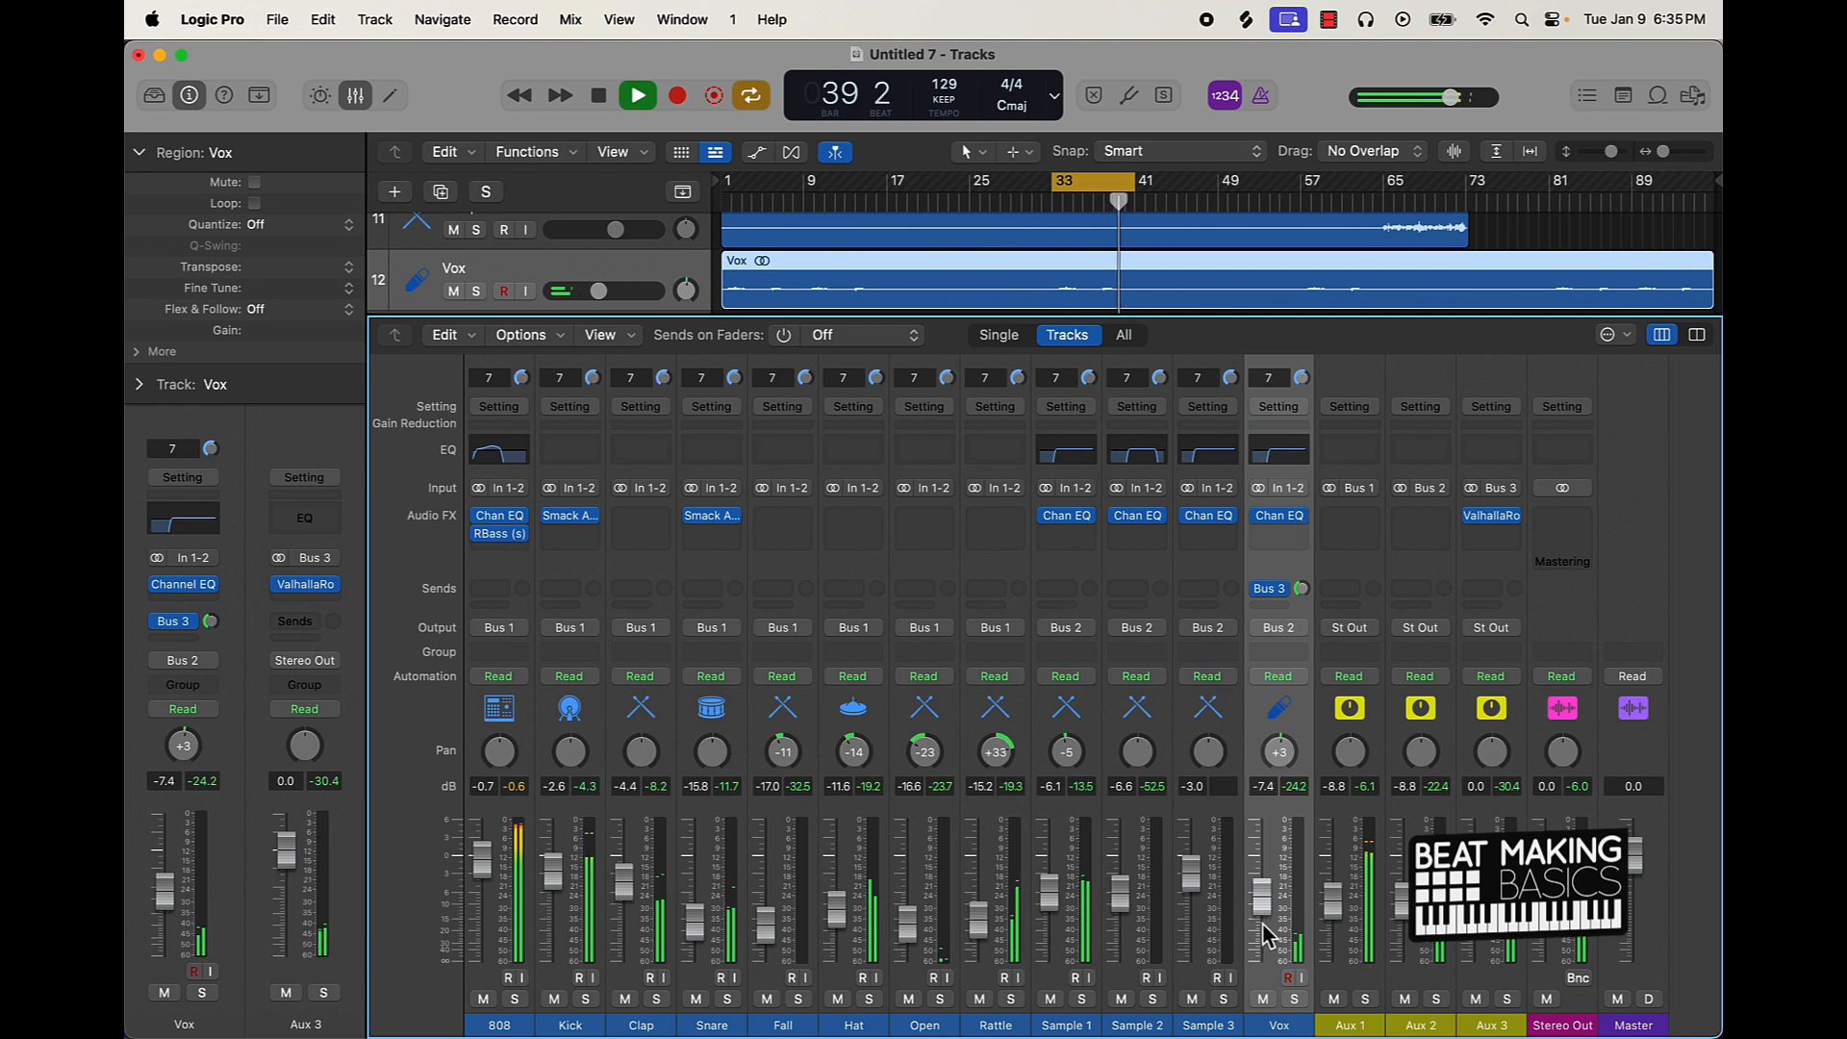
Step: Rename Aux 1, 2 and 3 as Drums, Melody and Reverb, stop playback, and lower the Reverb fader to -3.3 dB
double_click(1350, 1025)
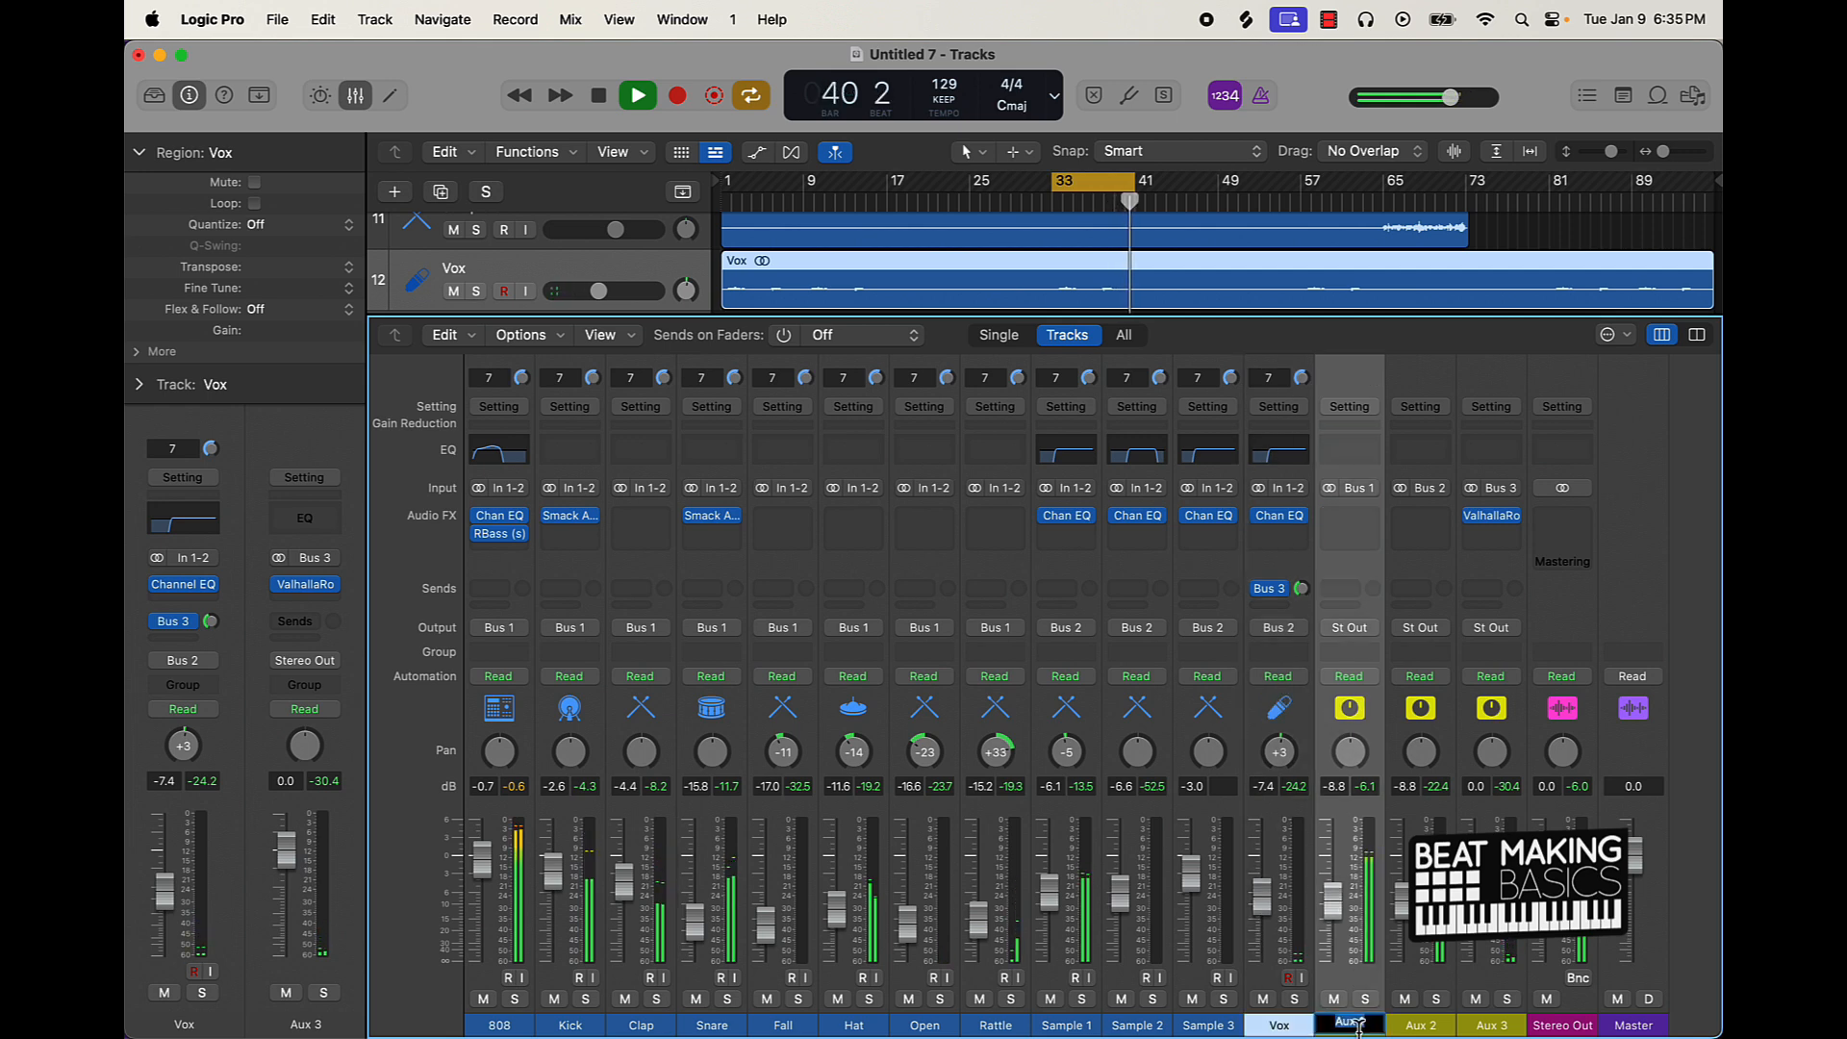
key(BackSpace)
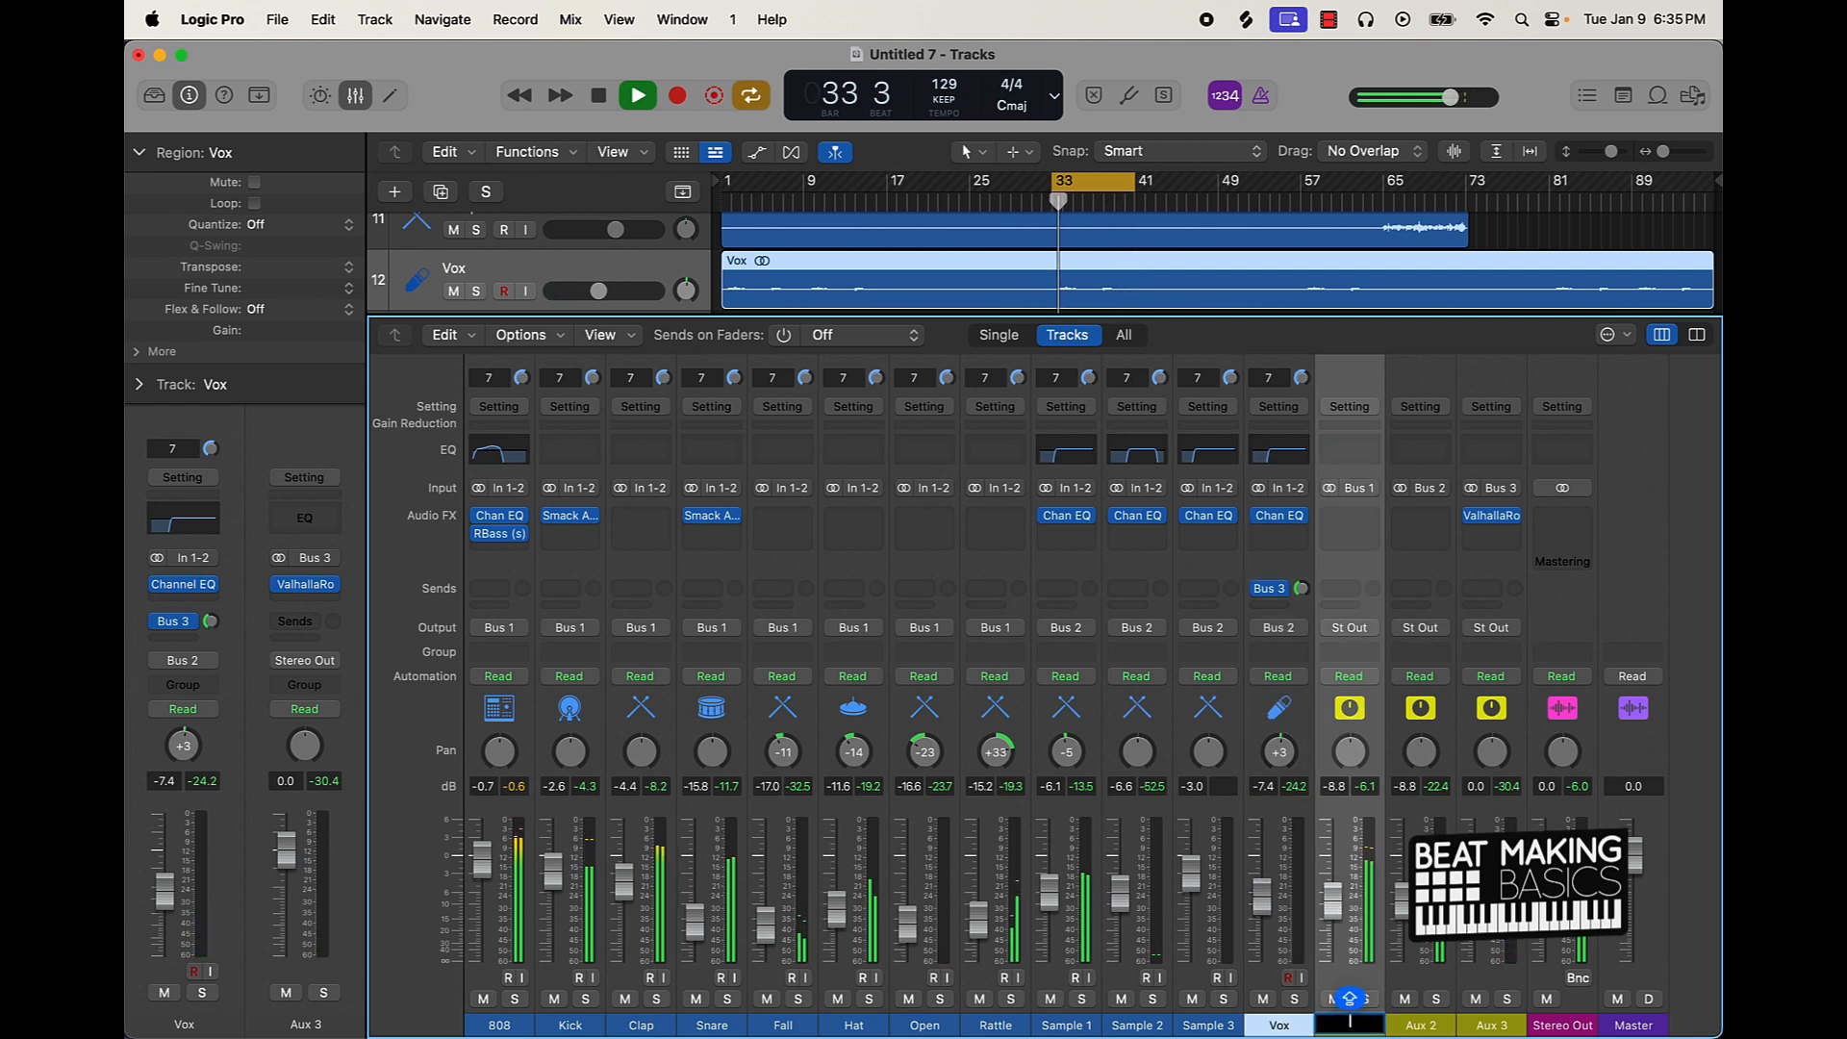
text(Drums)
key(Tab)
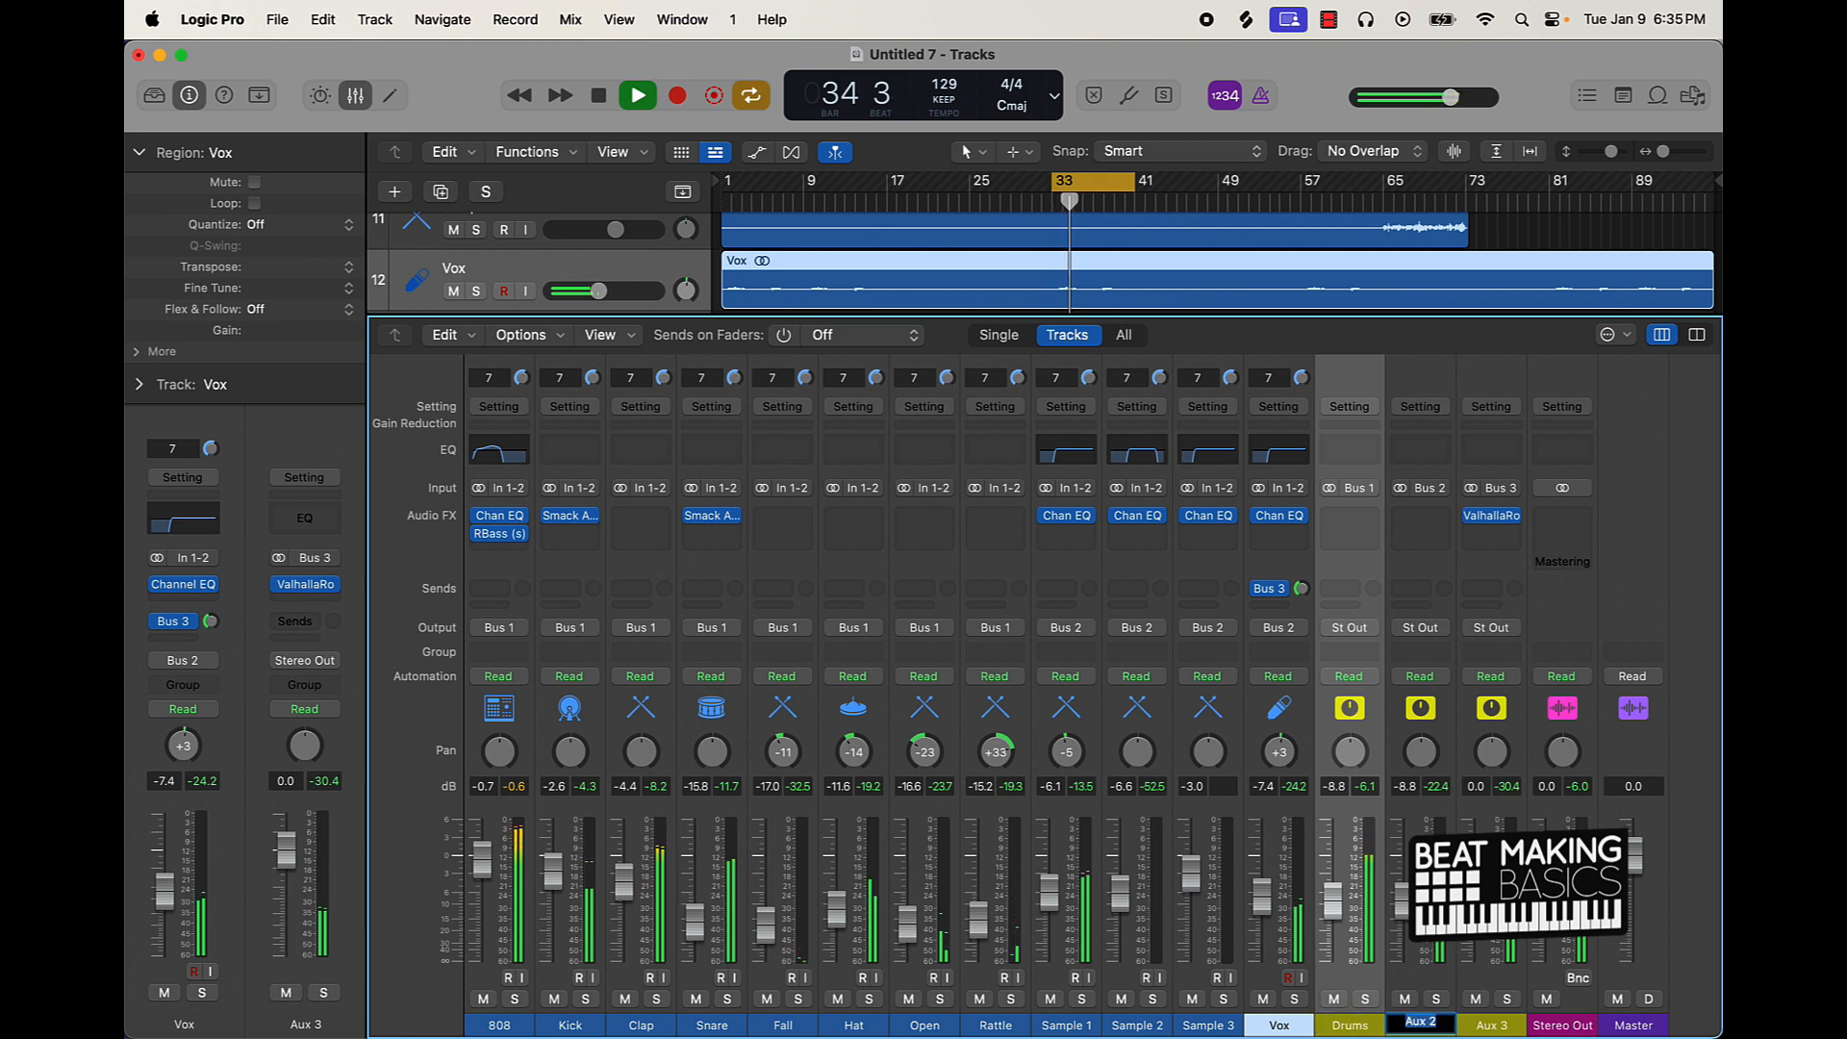
text(Melody)
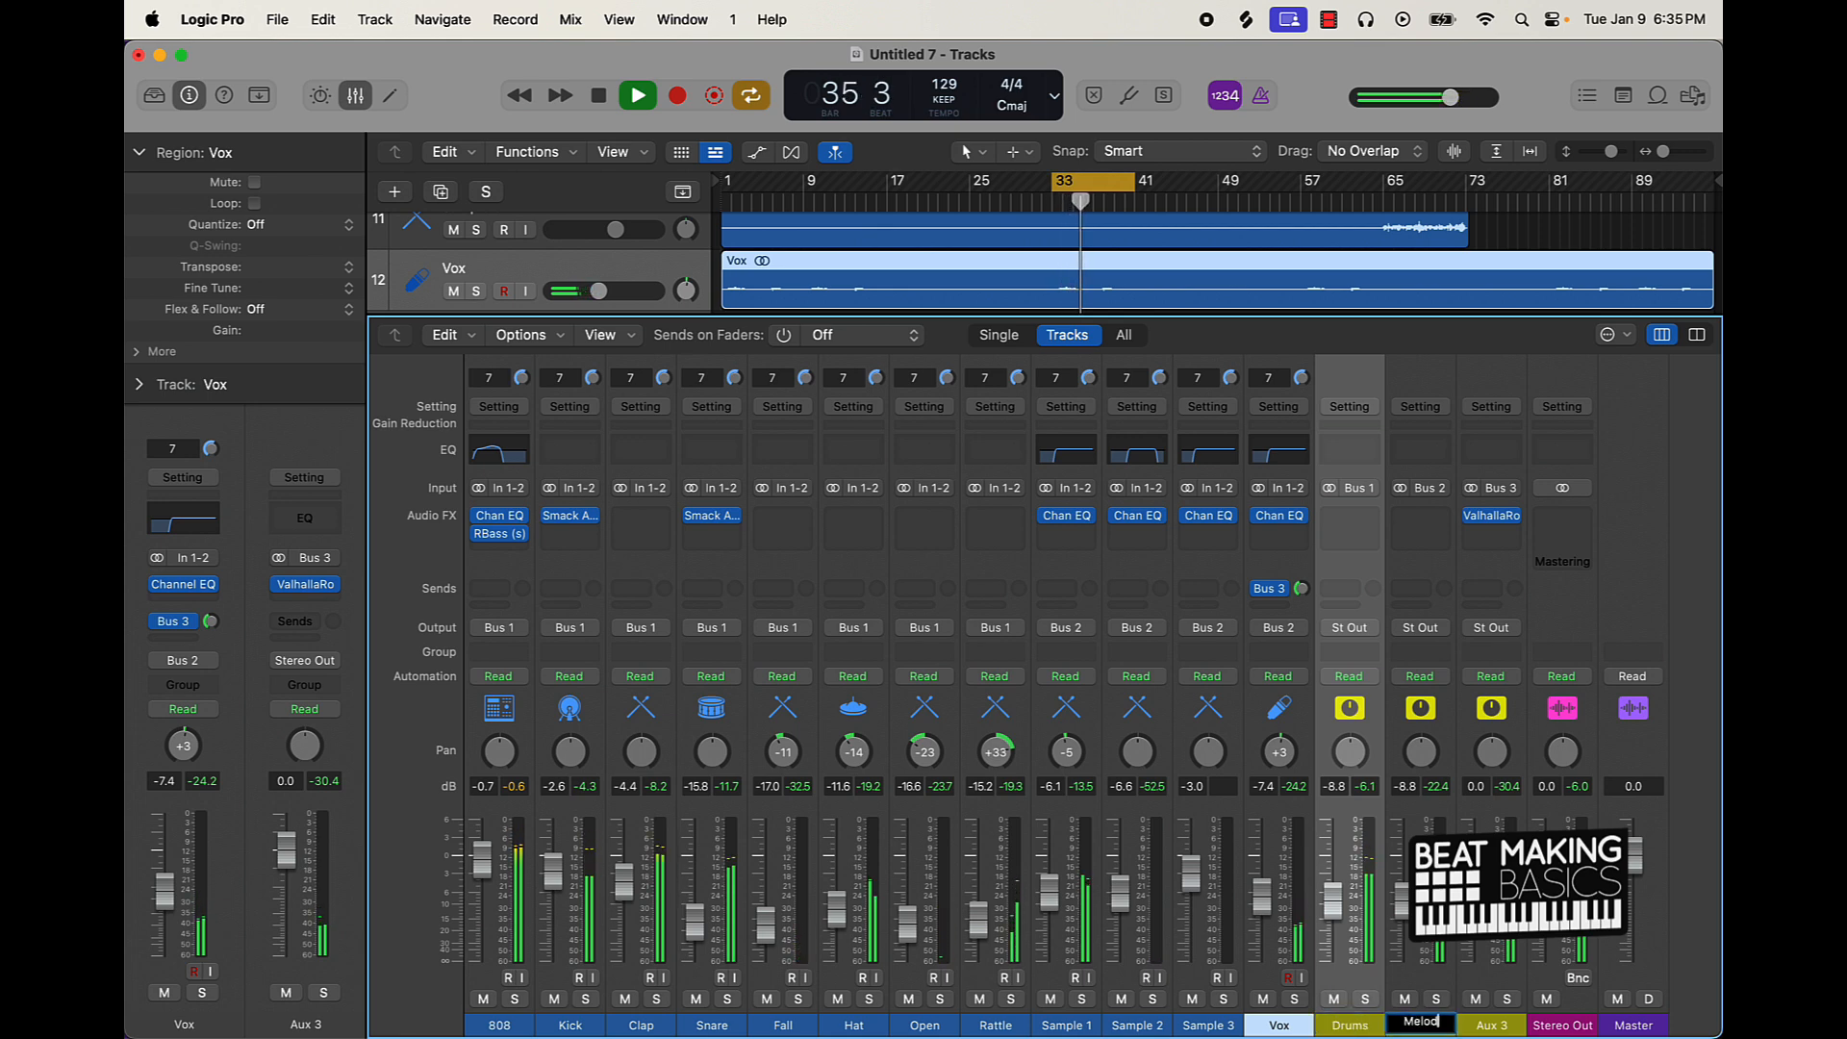
key(Tab)
text(Reve)
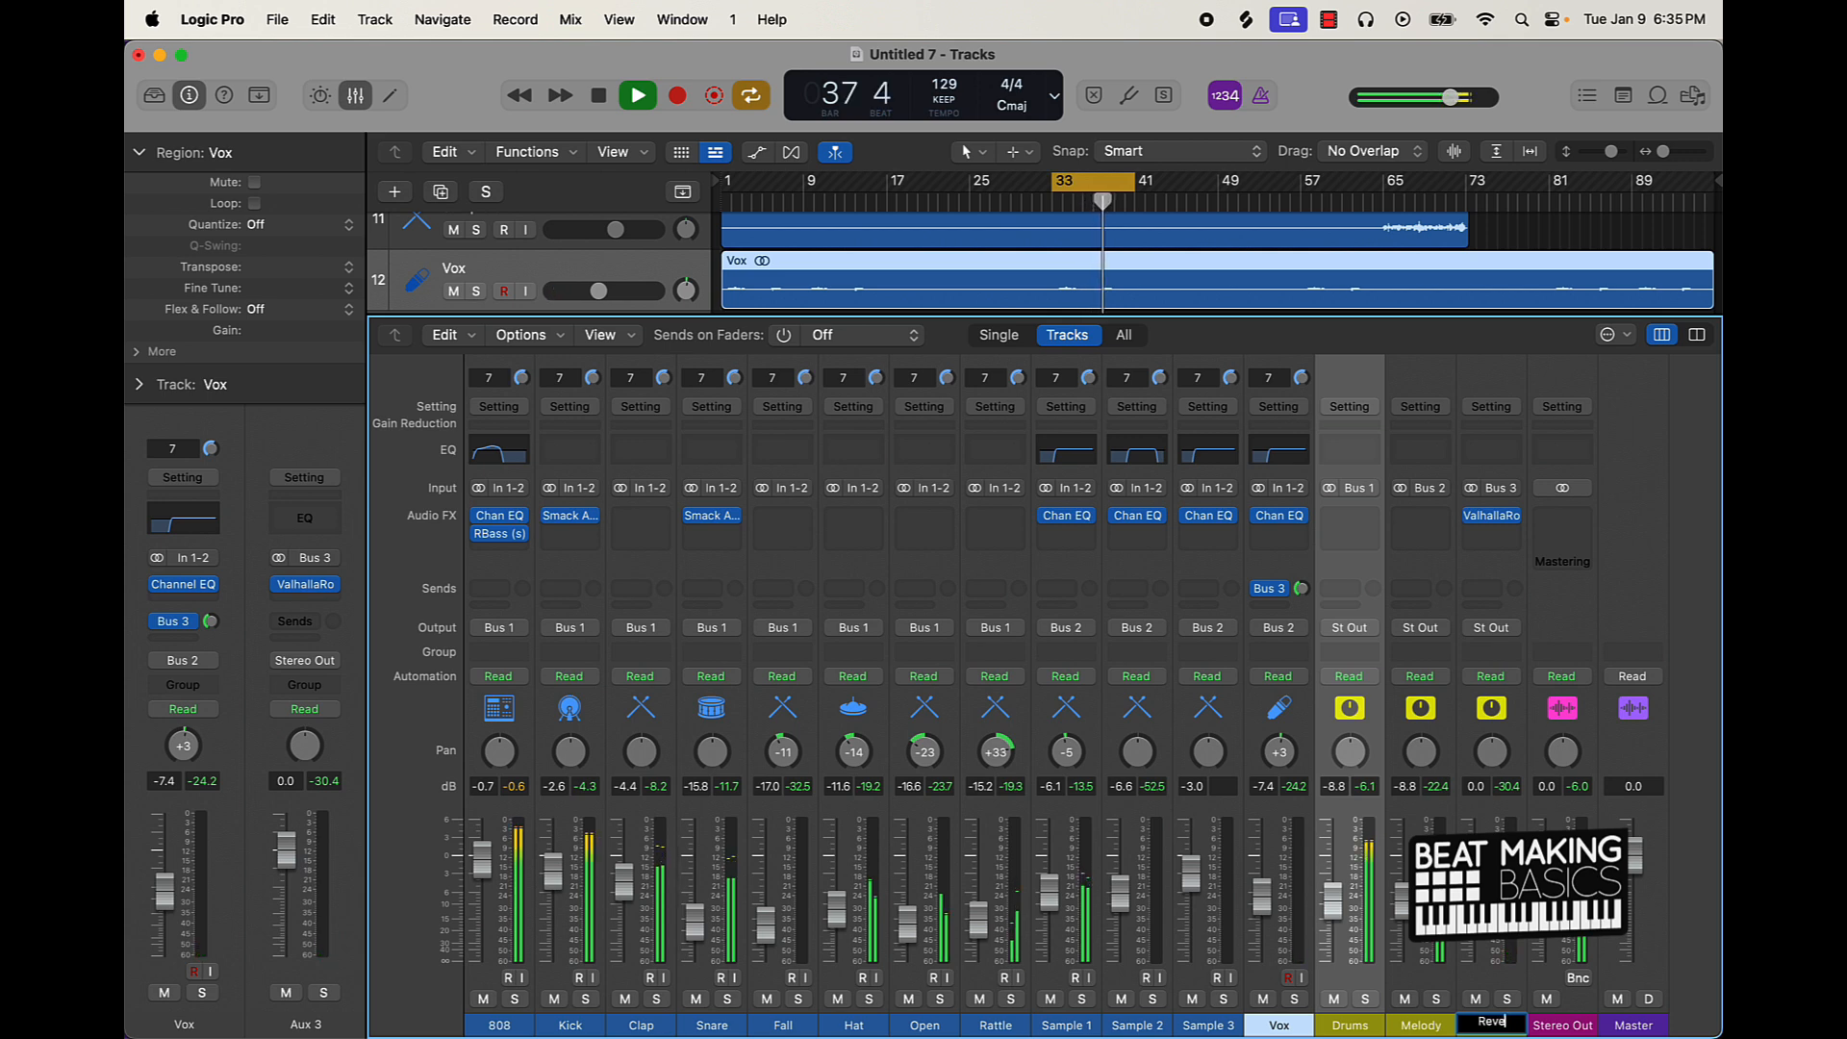
text(rb)
key(Return)
key(space)
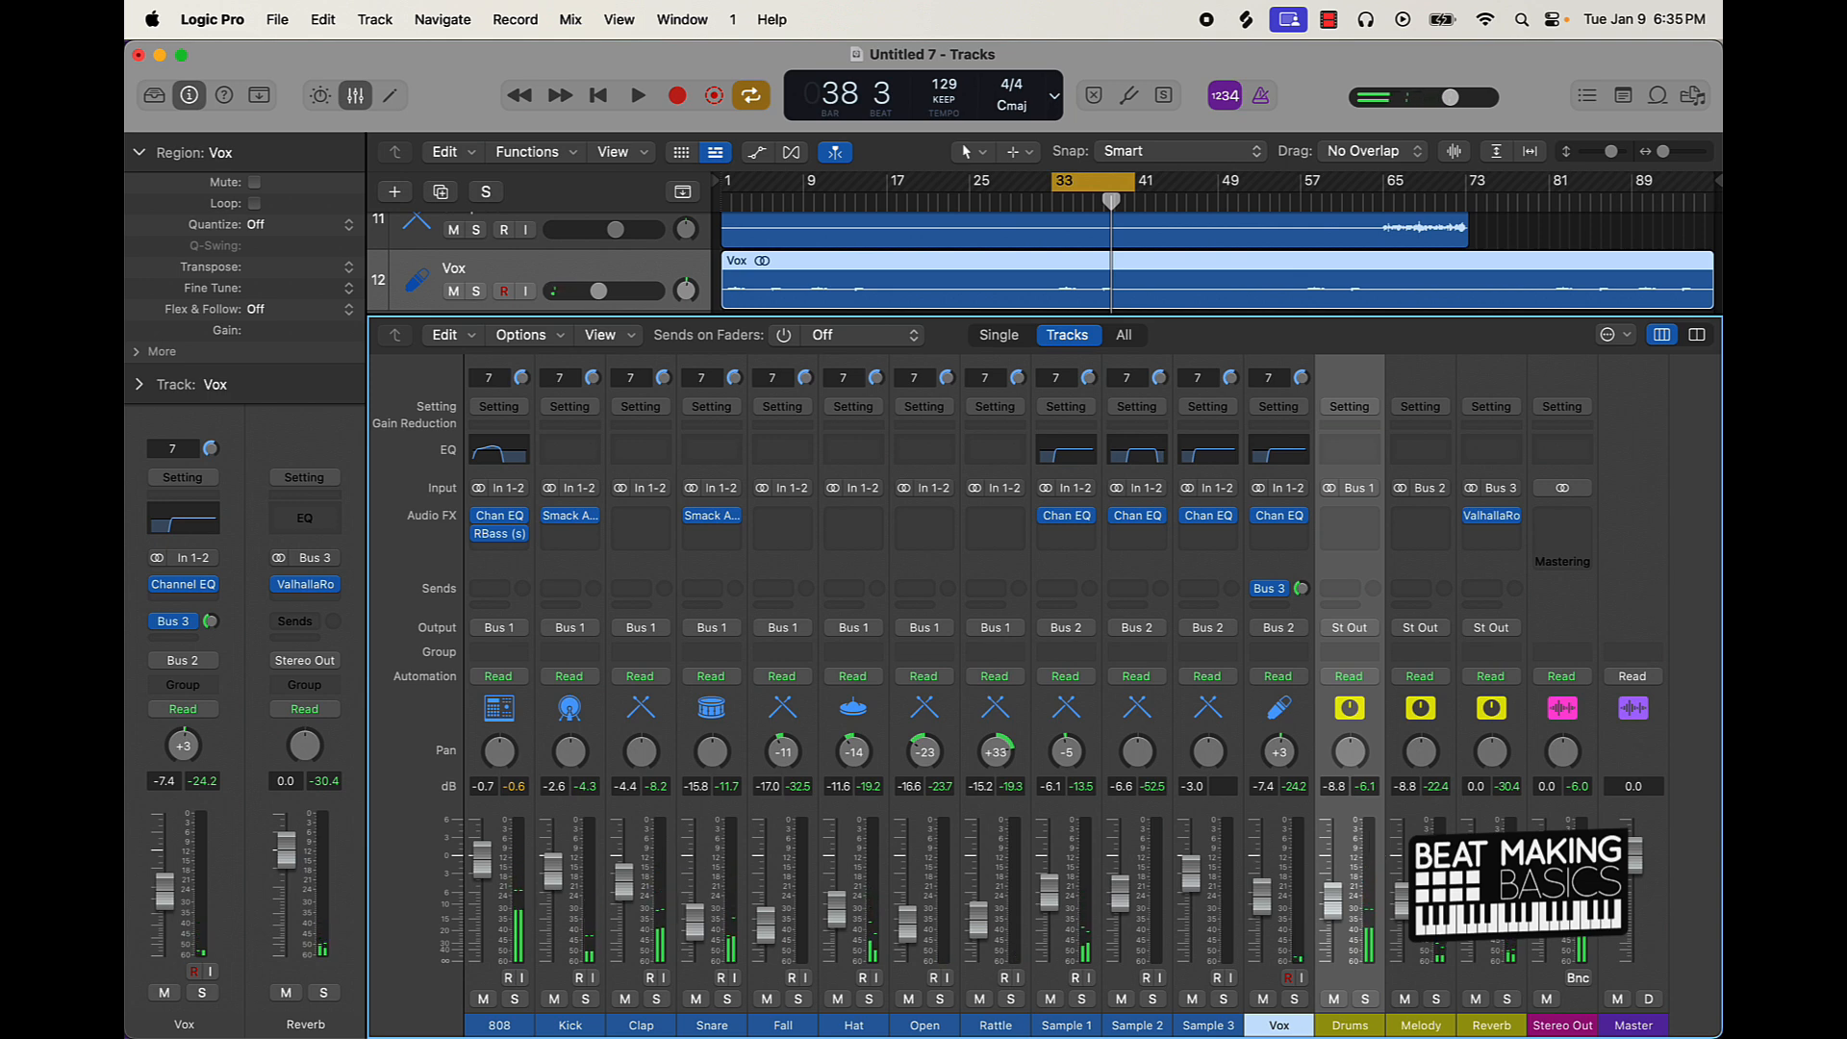
drag(1475, 855, 1475, 872)
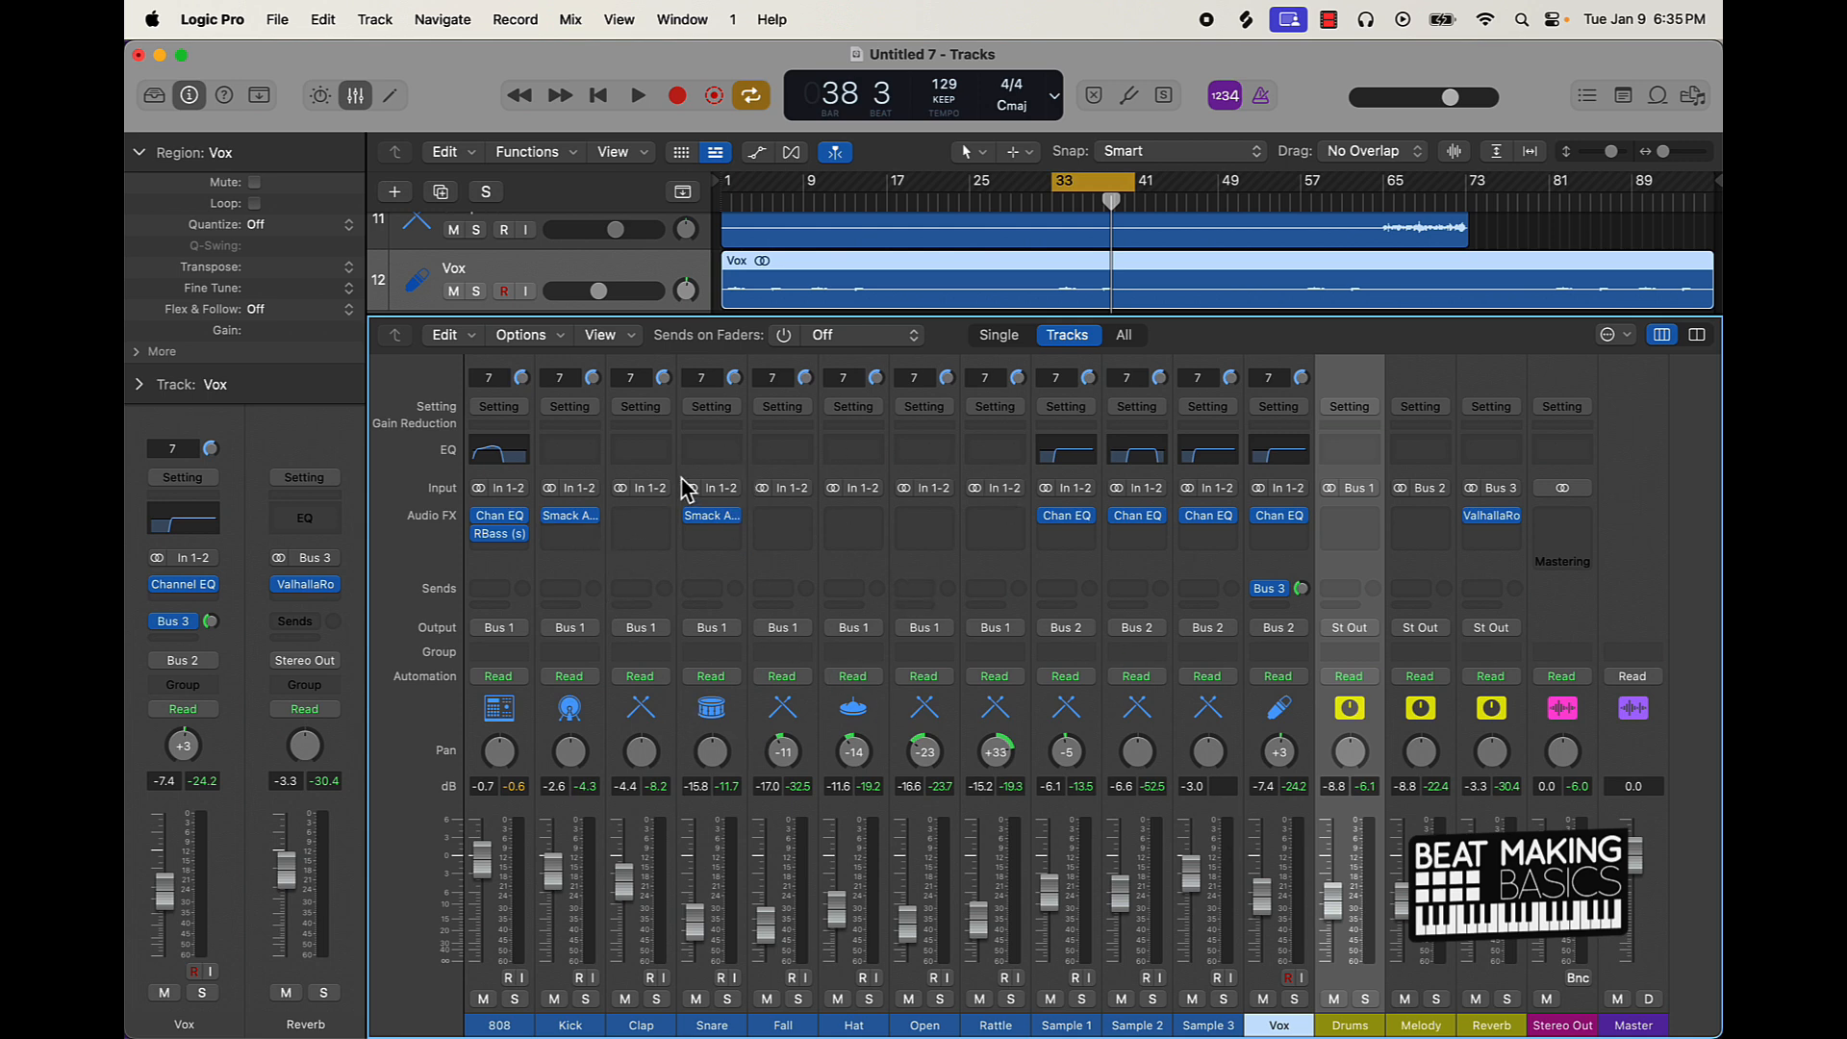
Step: Add a Channel EQ to Snare with a 24 dB/oct low cut just below 200 Hz
click(712, 450)
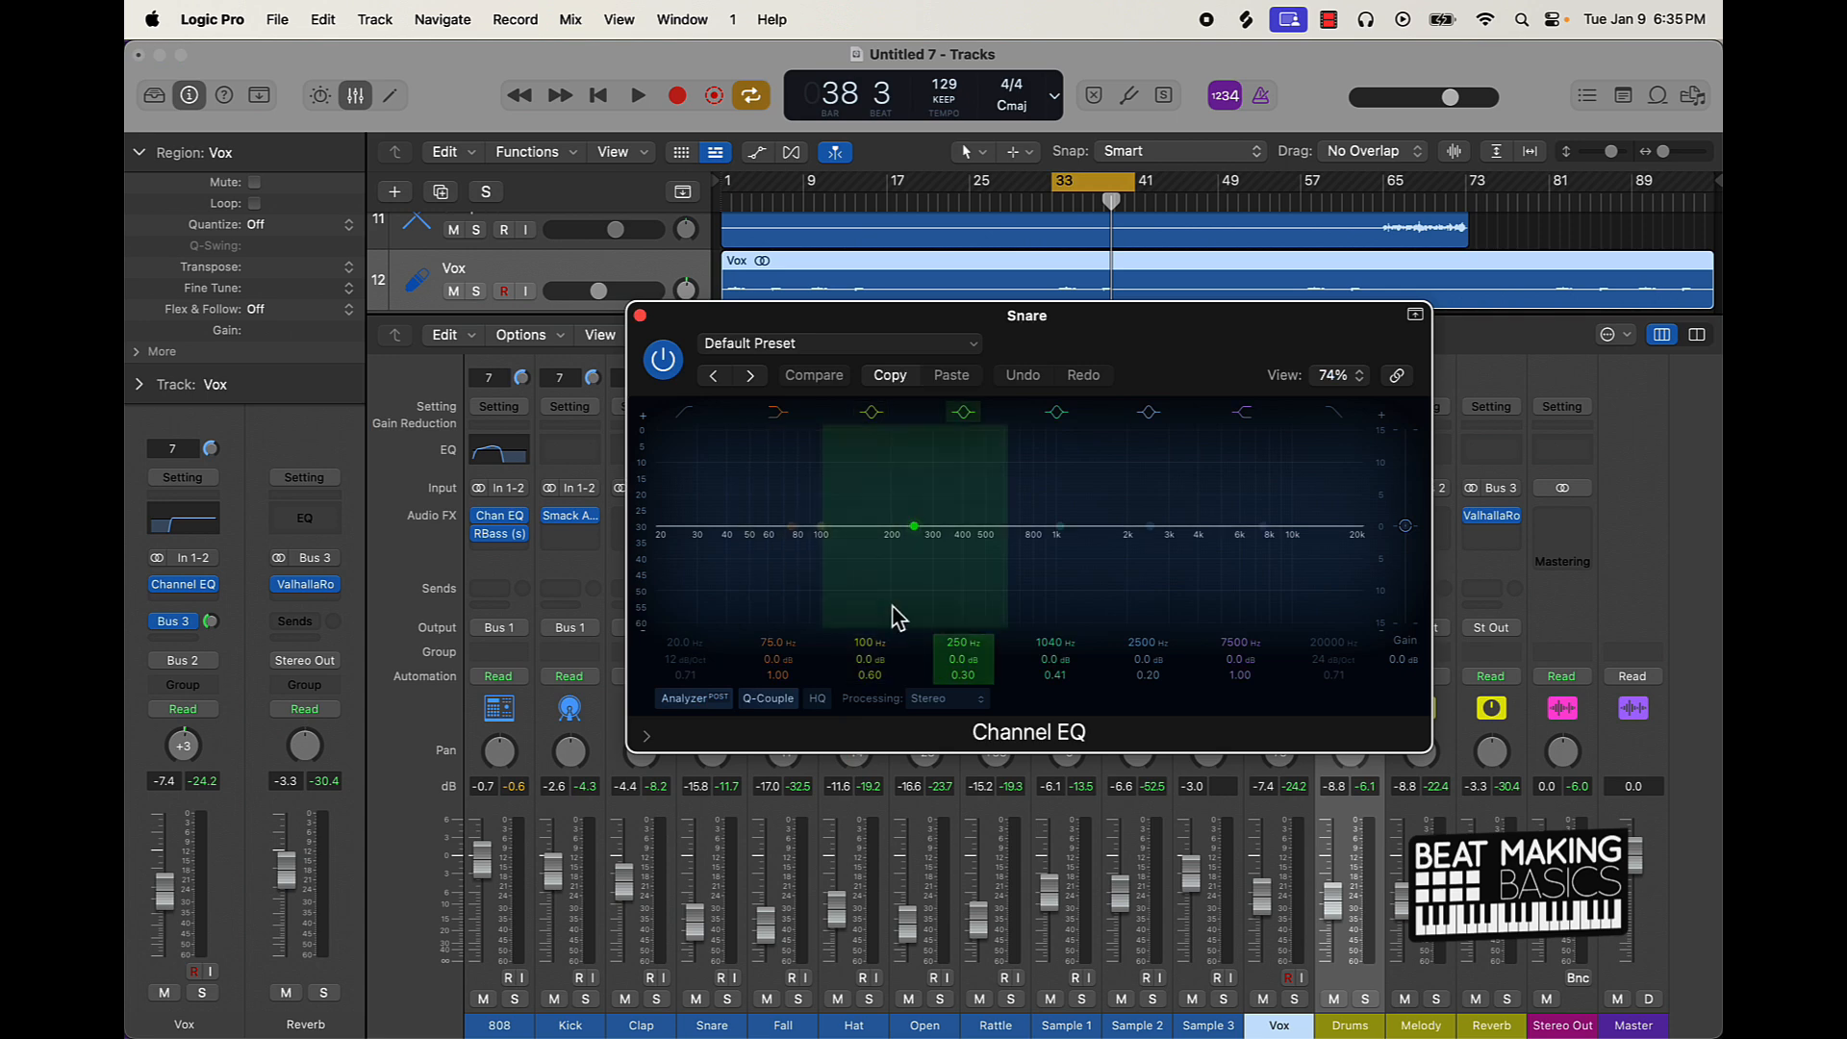
click(686, 413)
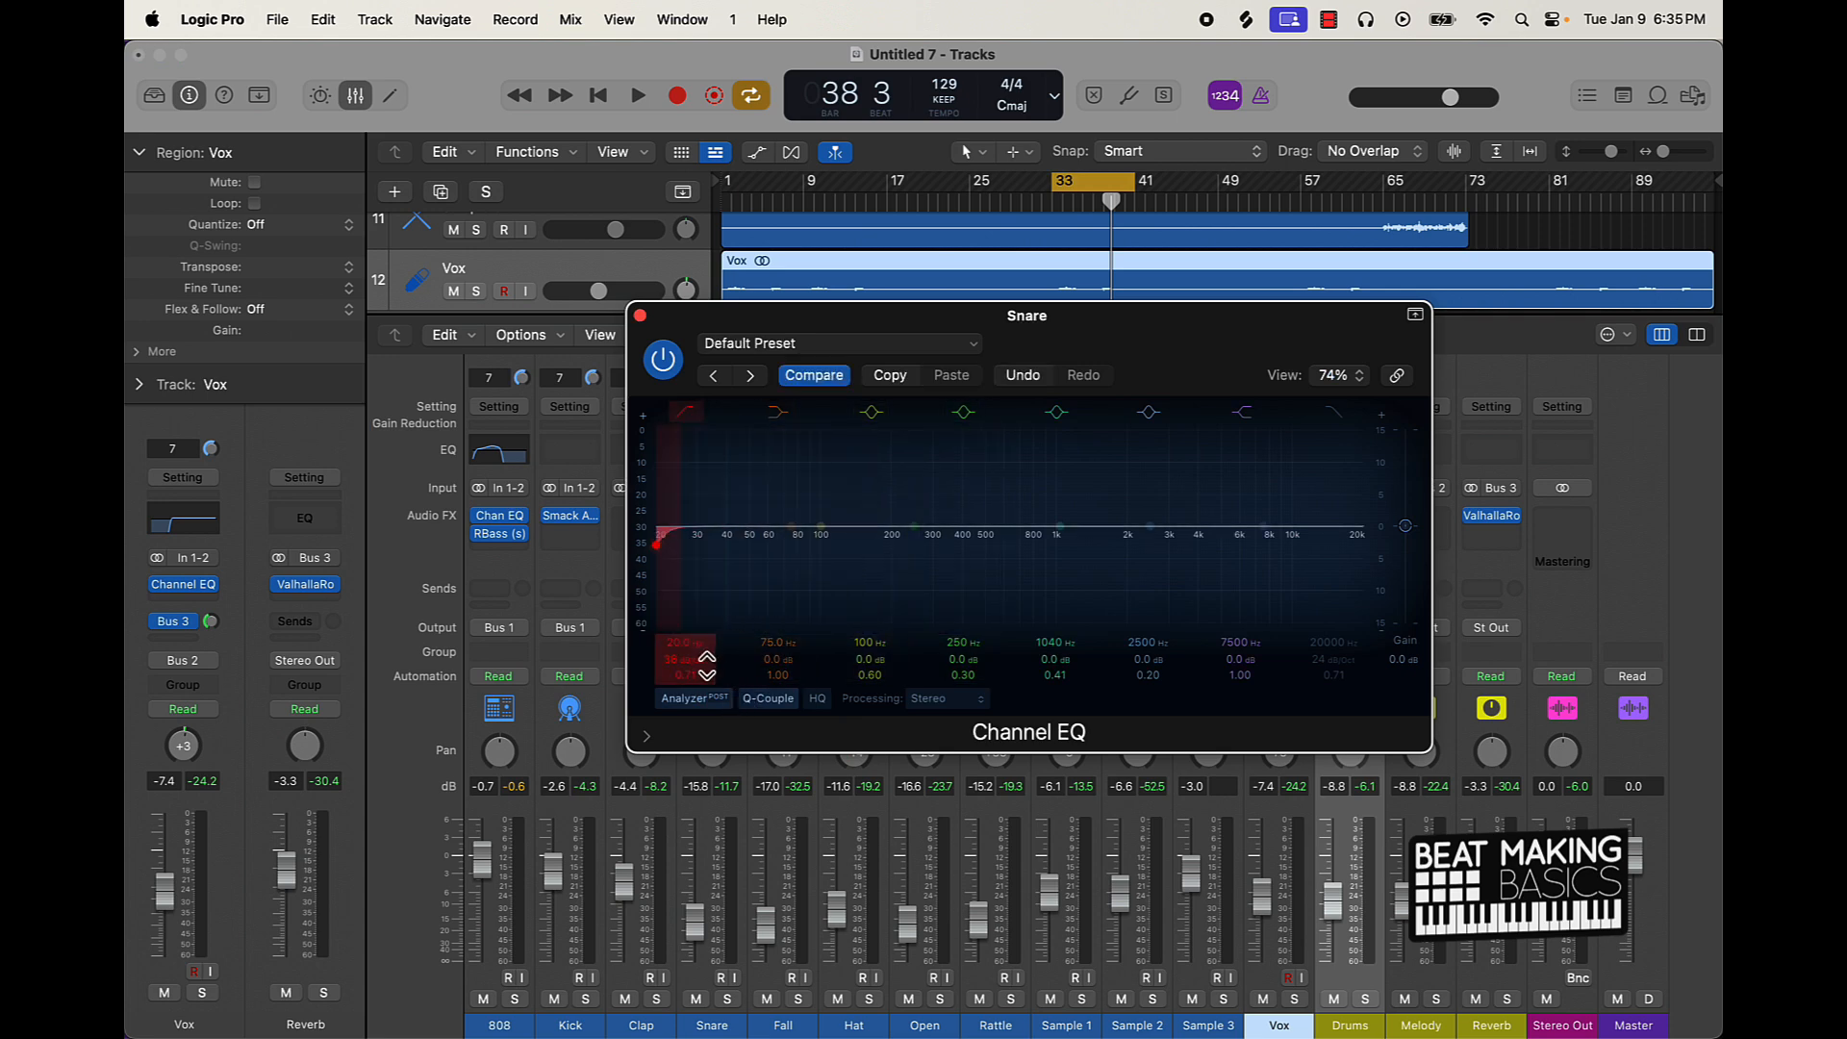
drag(662, 545, 820, 544)
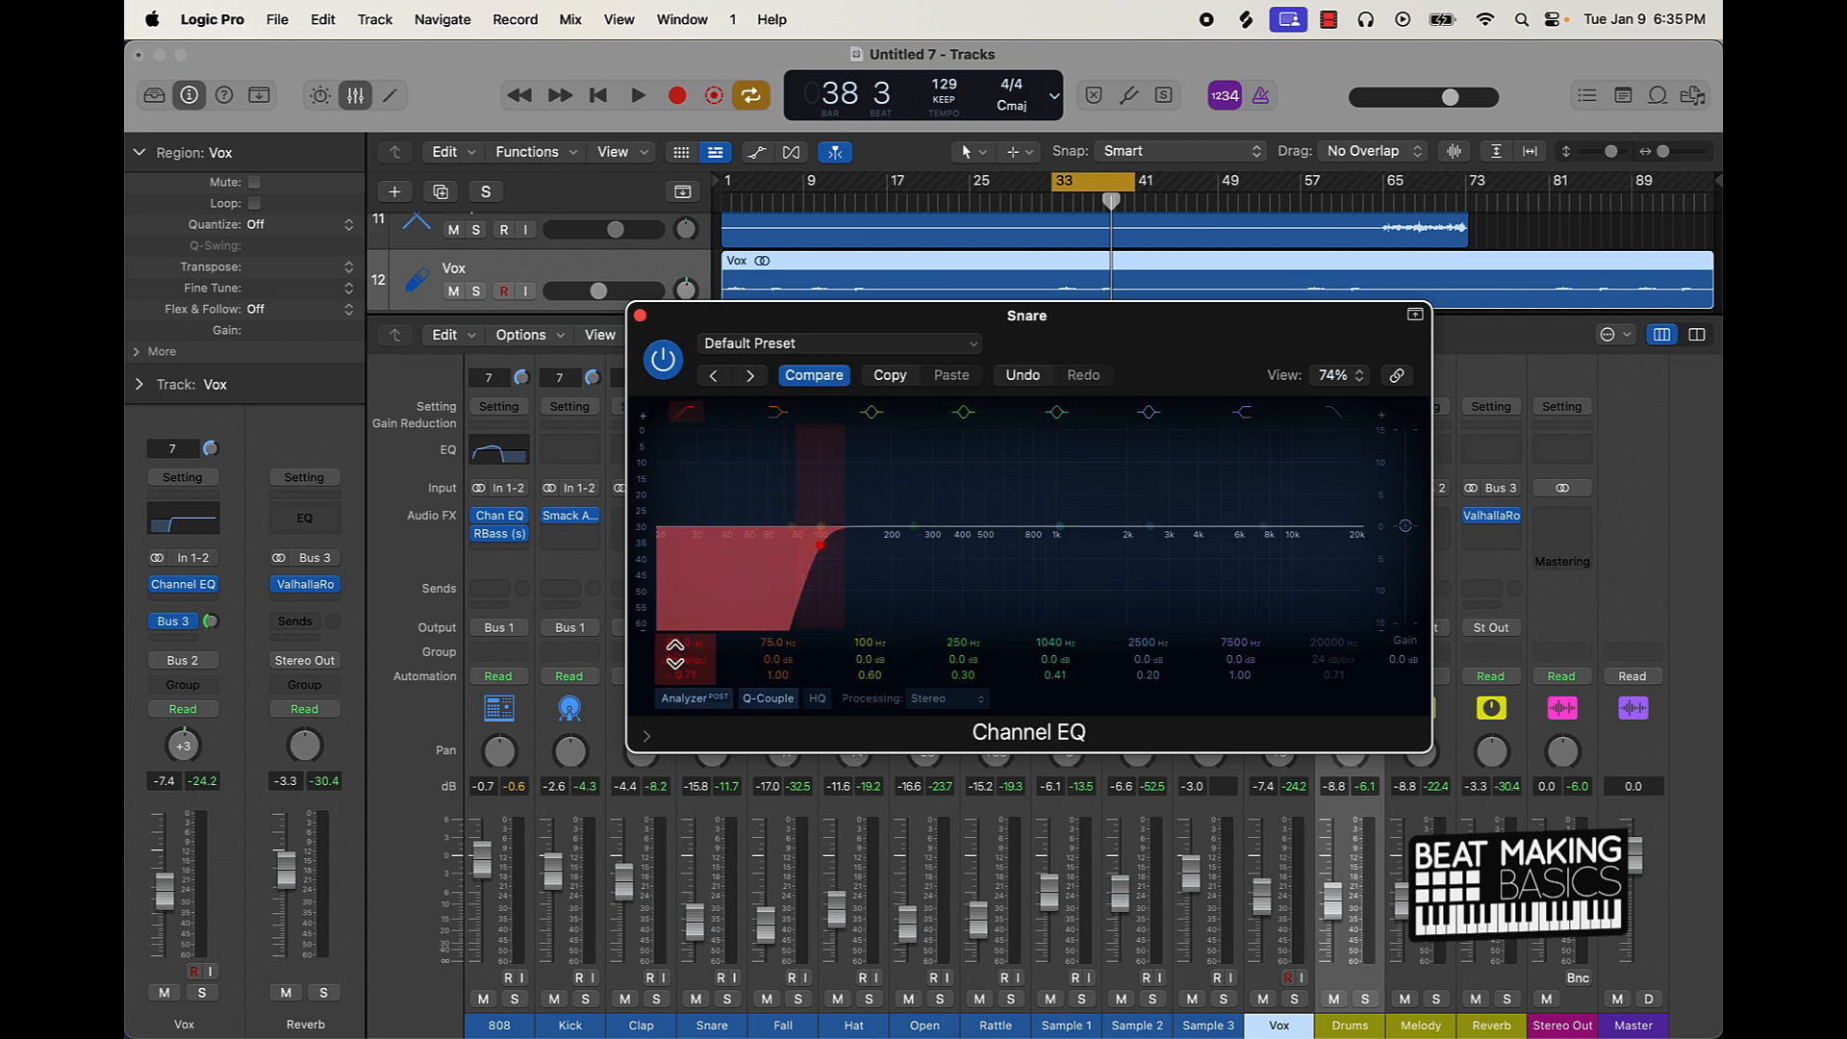
click(639, 316)
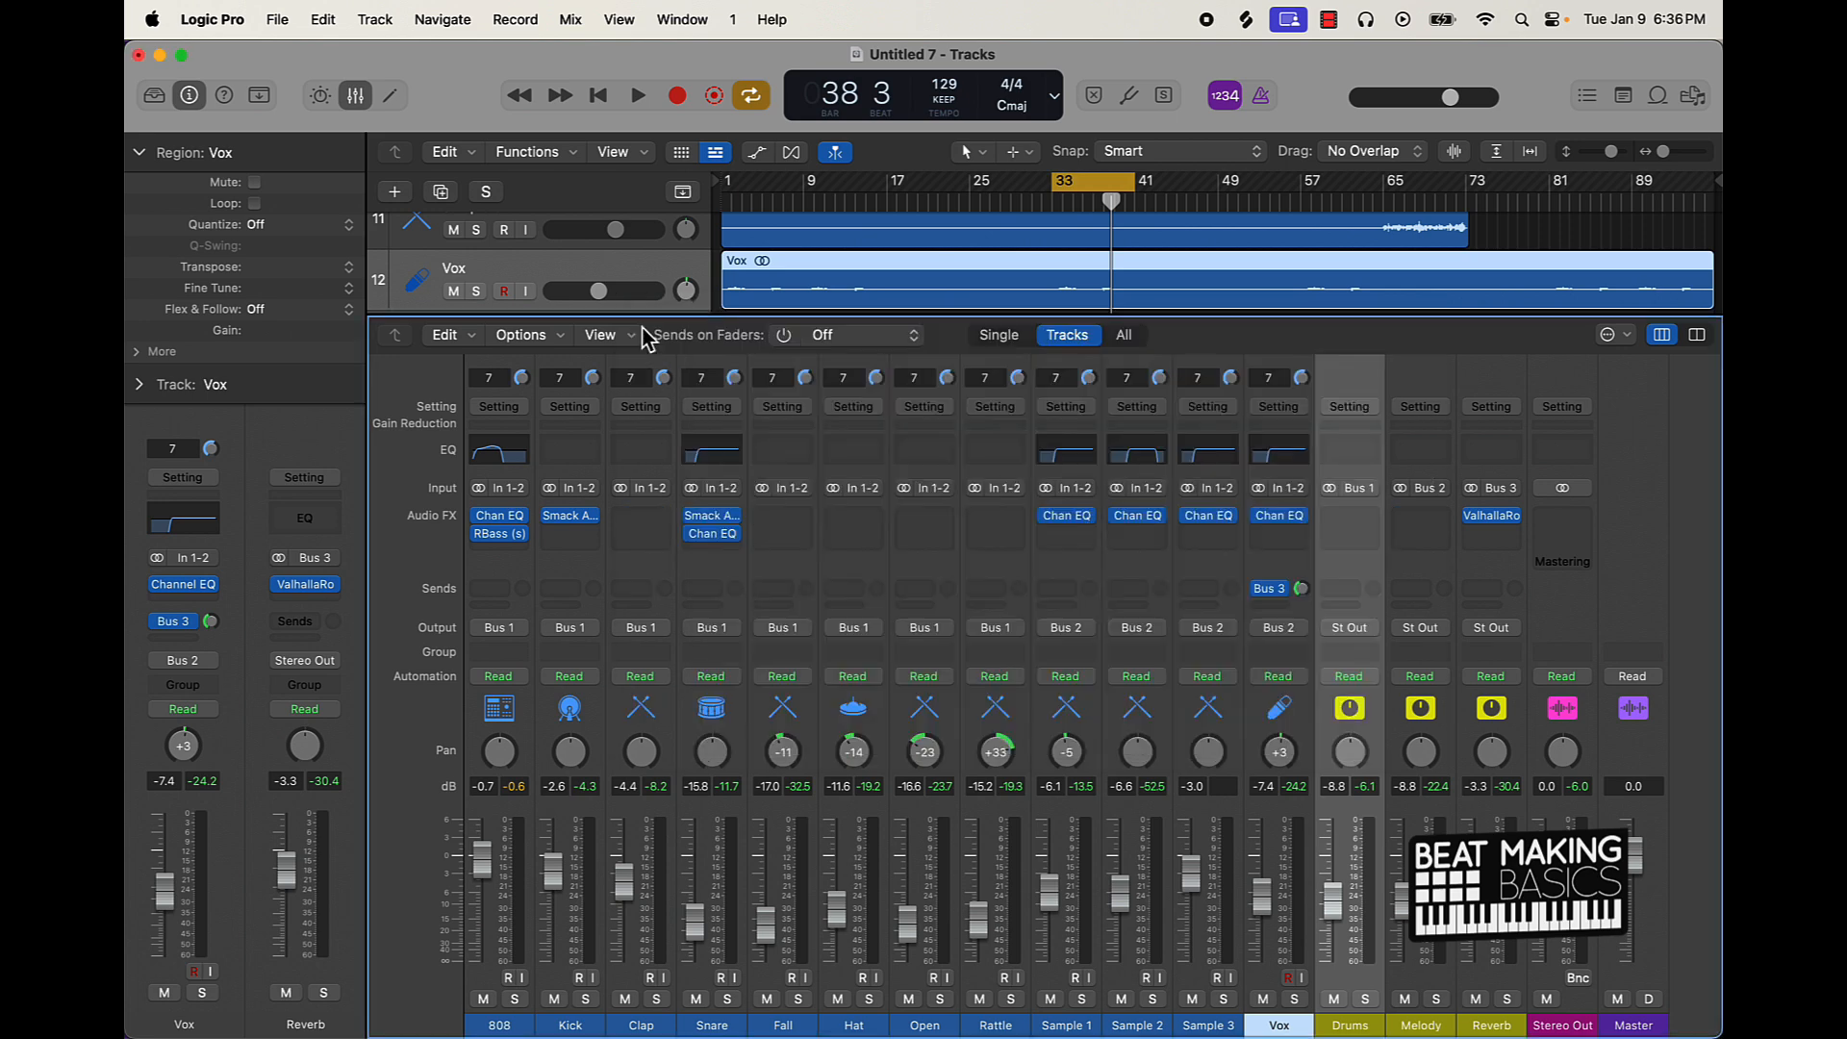
click(731, 468)
drag(820, 540, 895, 556)
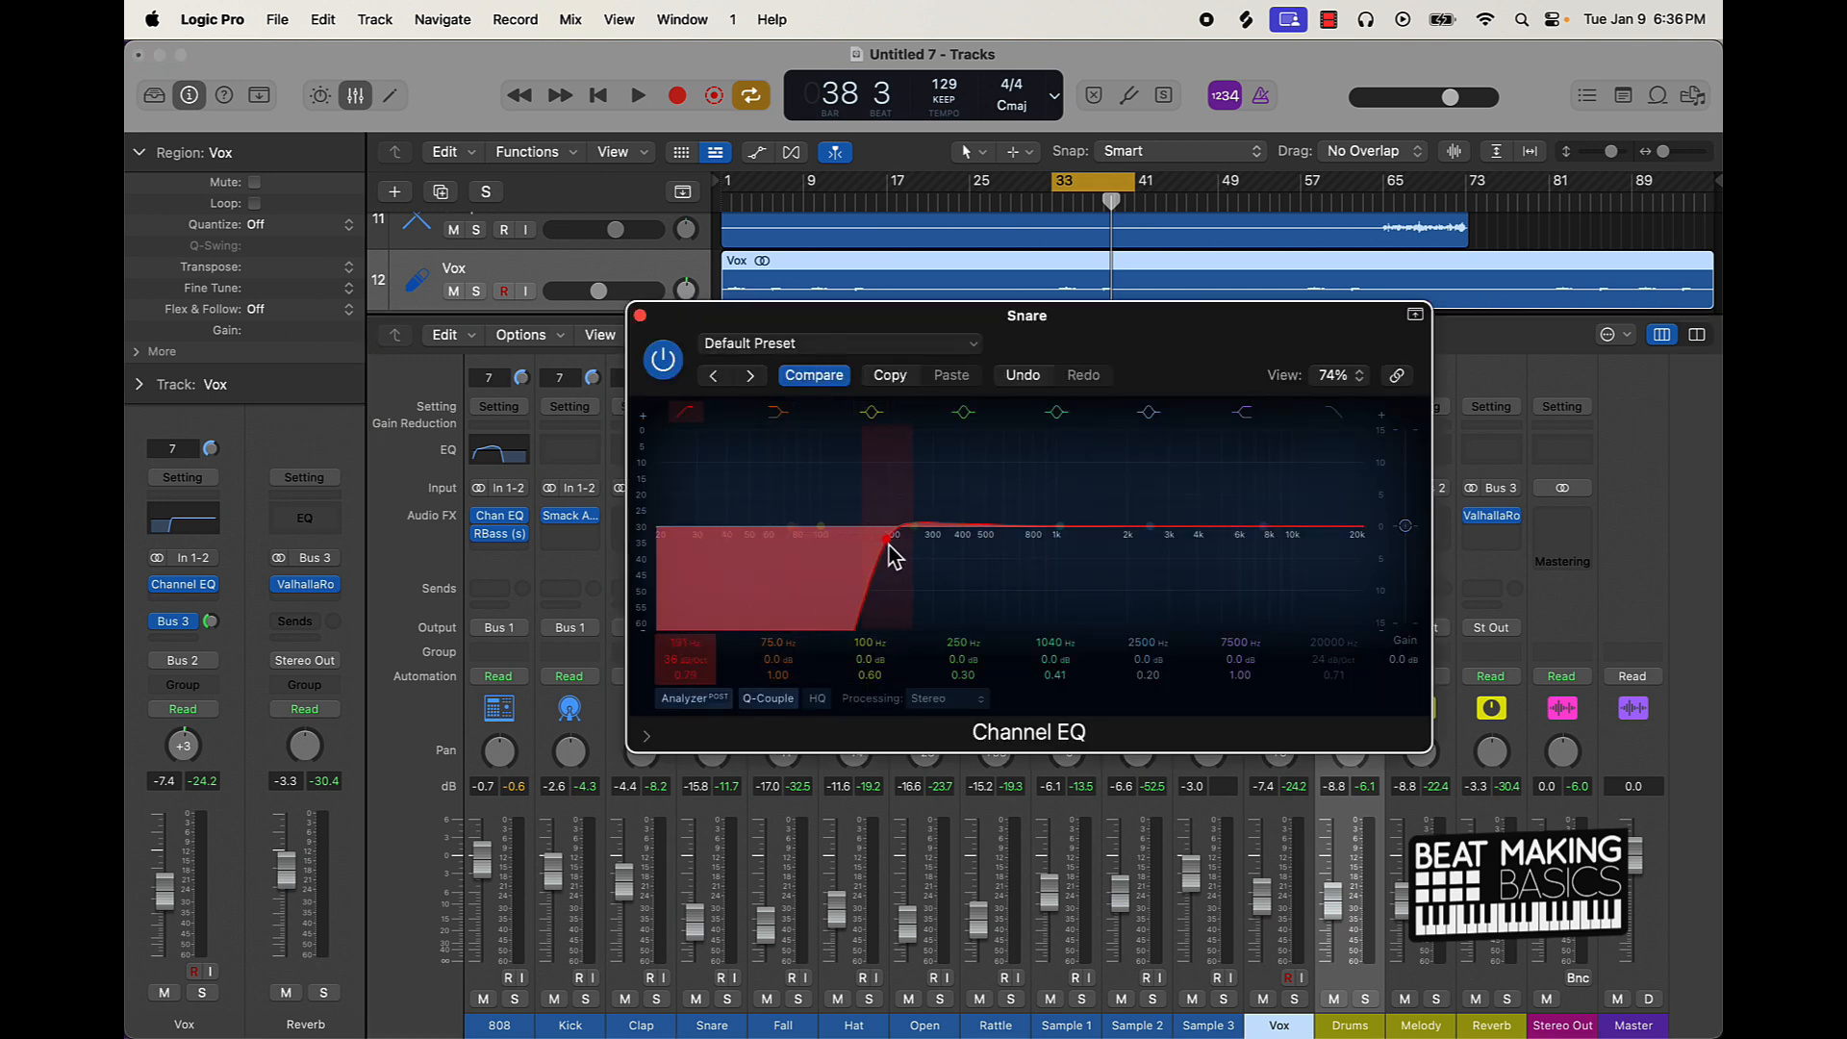
click(663, 359)
click(640, 316)
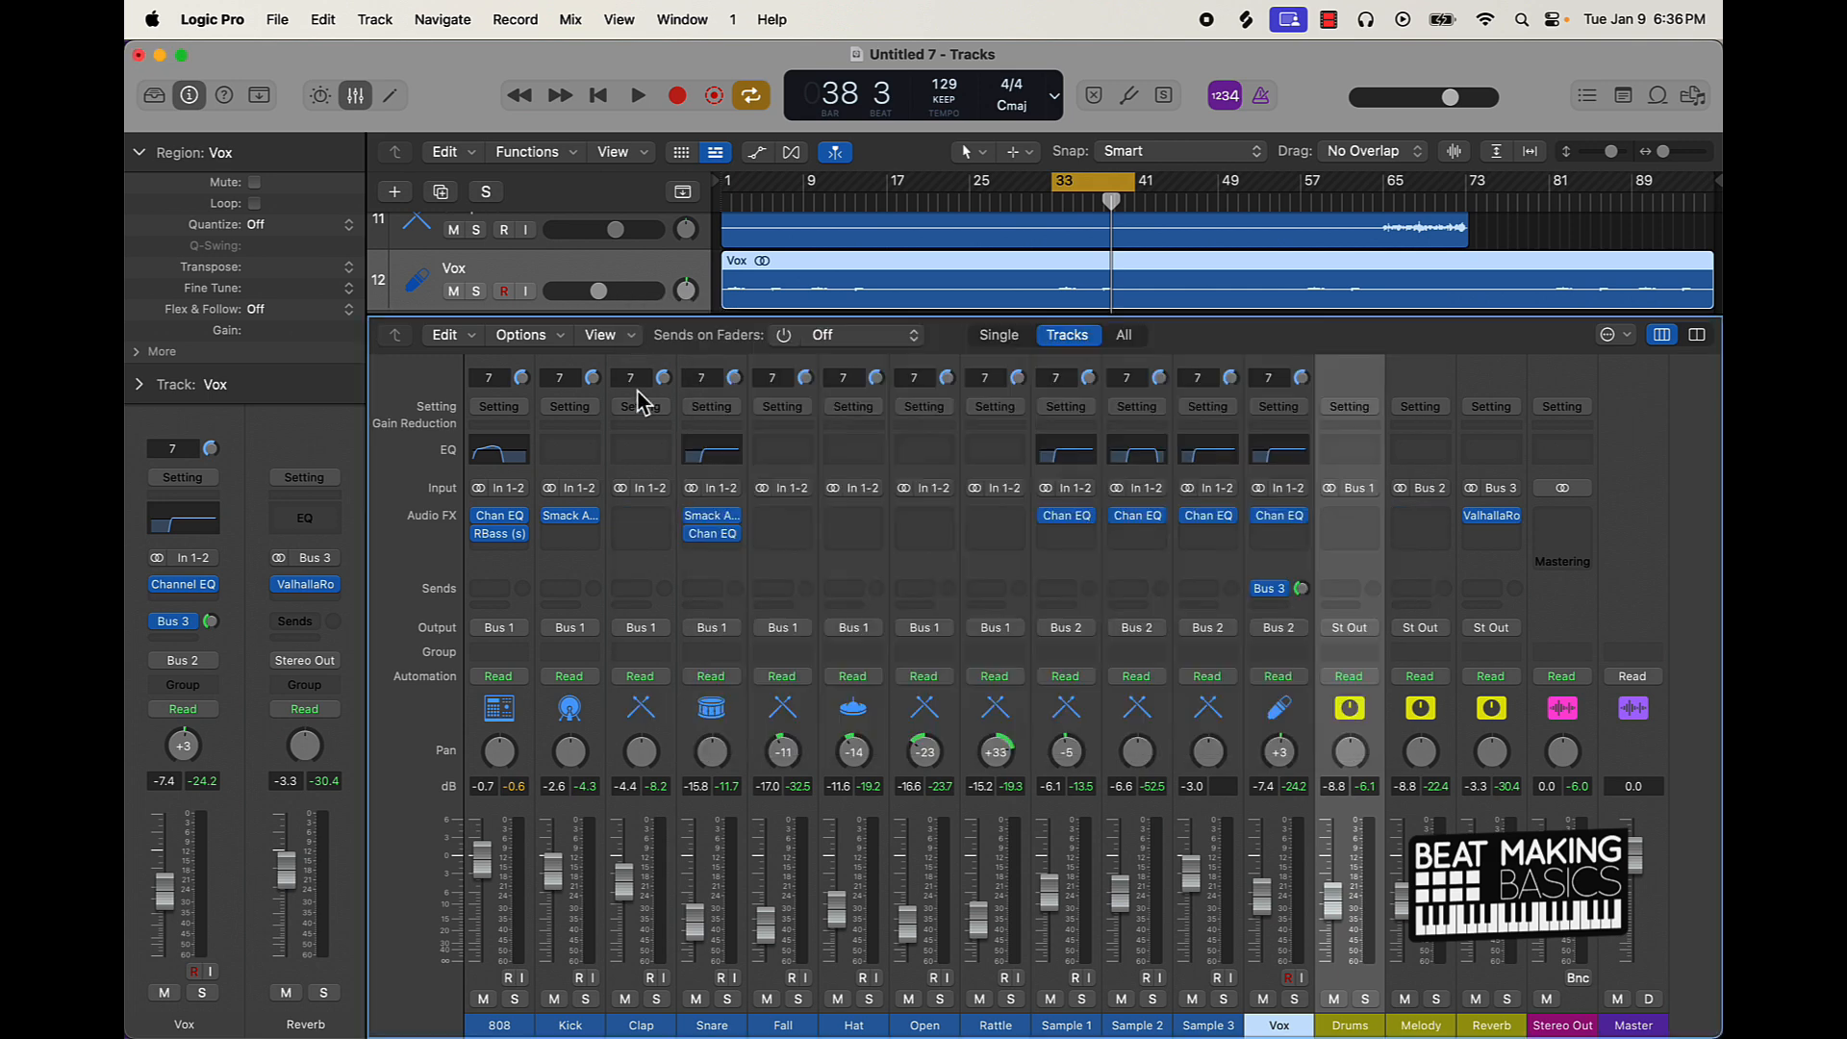
Step: Add a Channel EQ to Clap with a 48 dB/oct low cut slightly above 100 Hz and play the loop
click(651, 456)
click(686, 412)
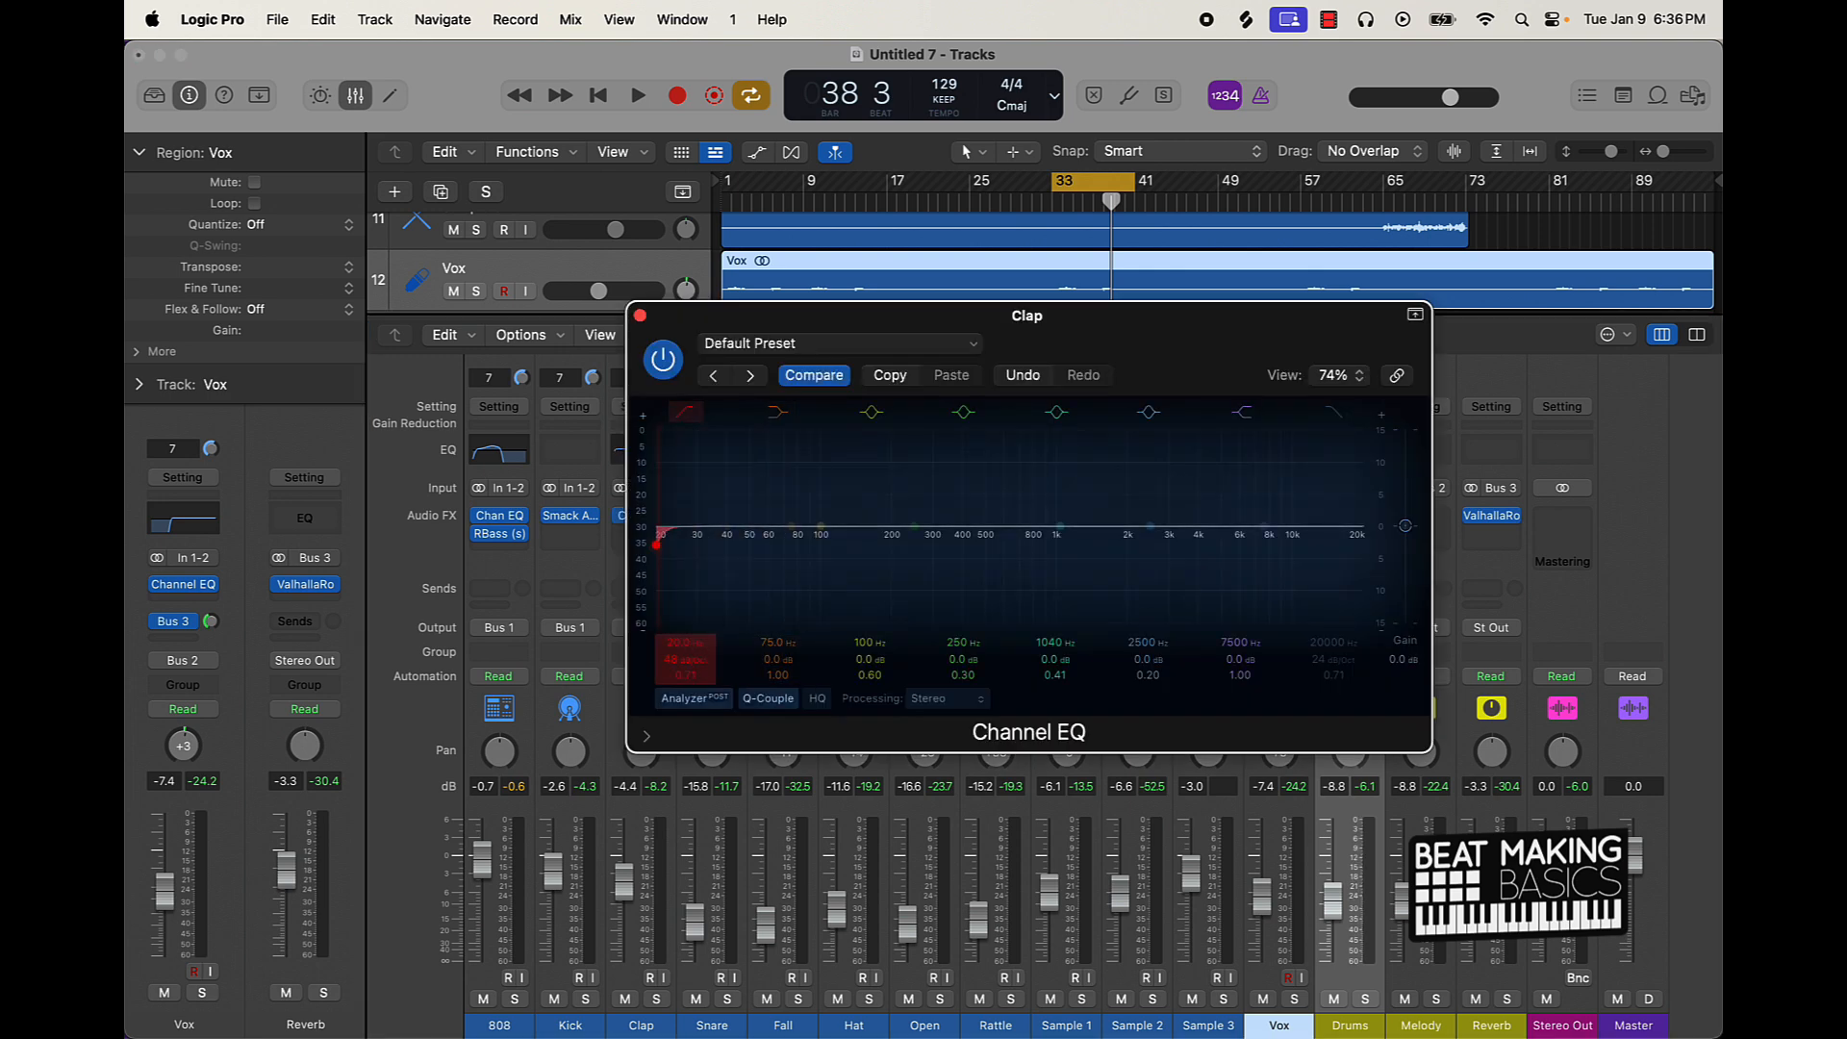
scroll(691, 647, up, 10)
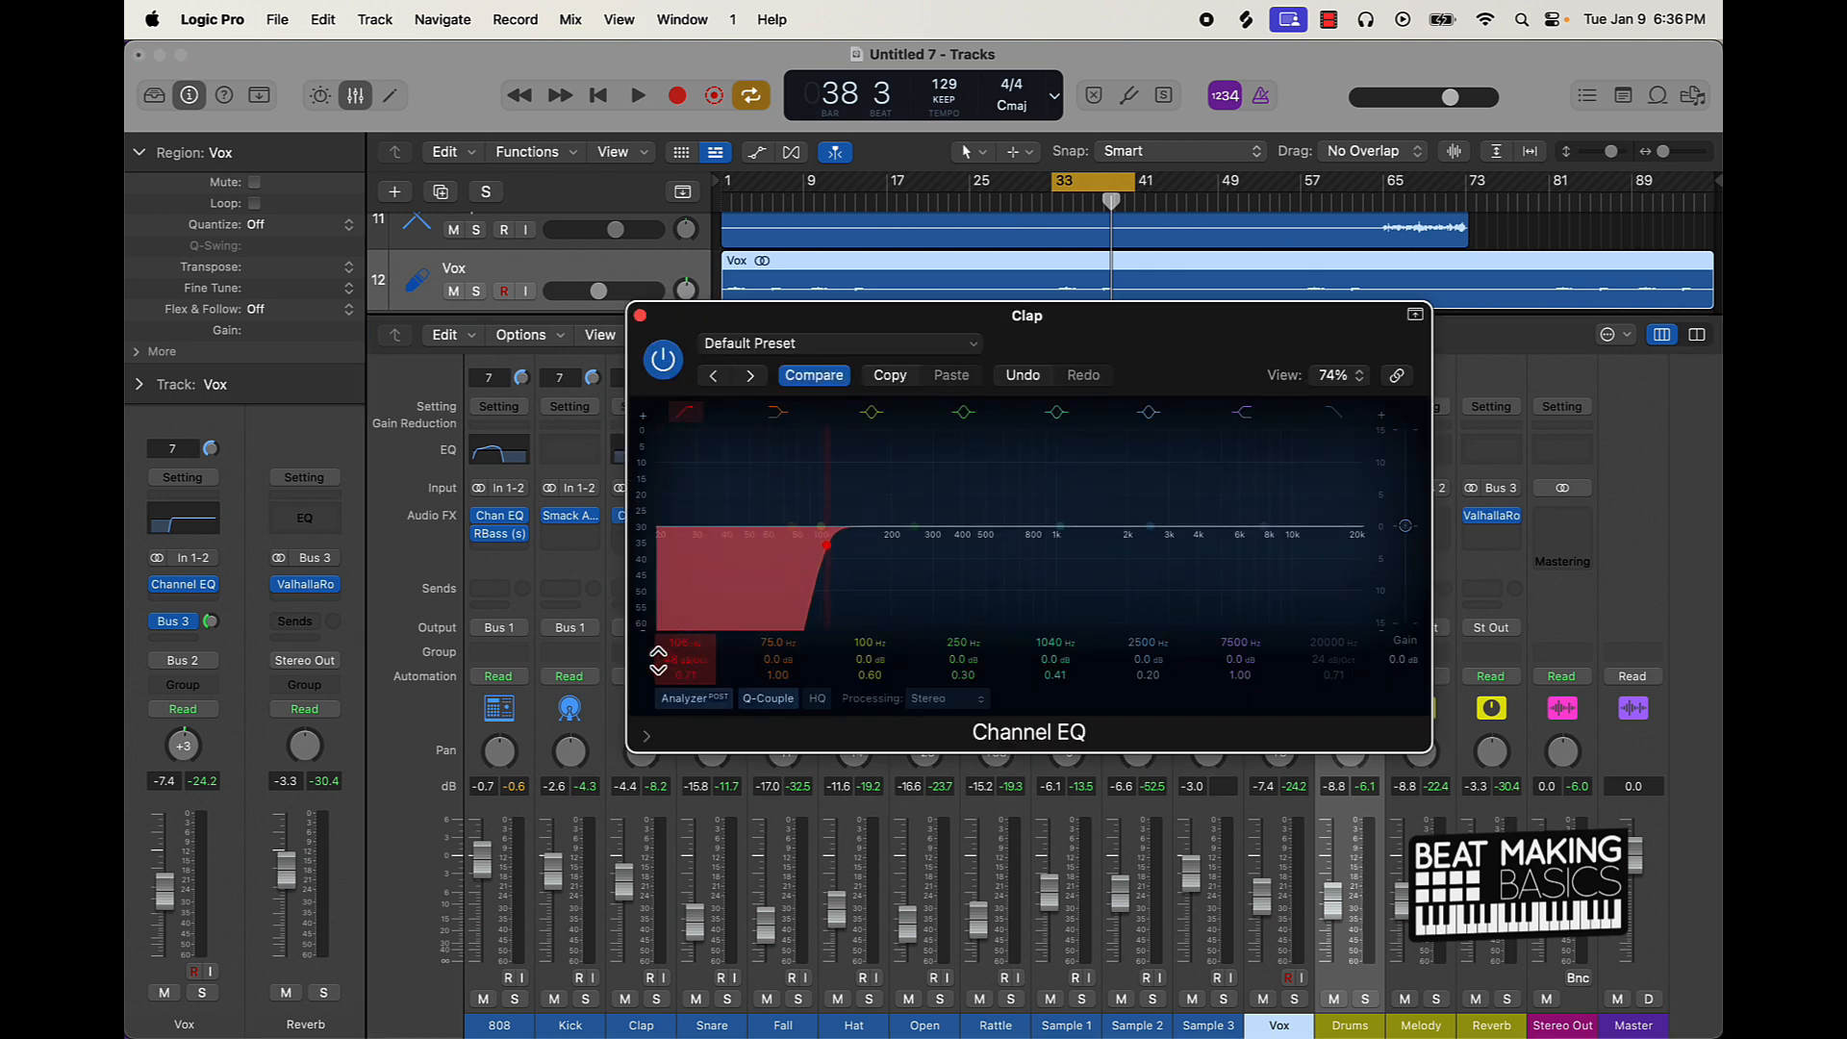
click(638, 95)
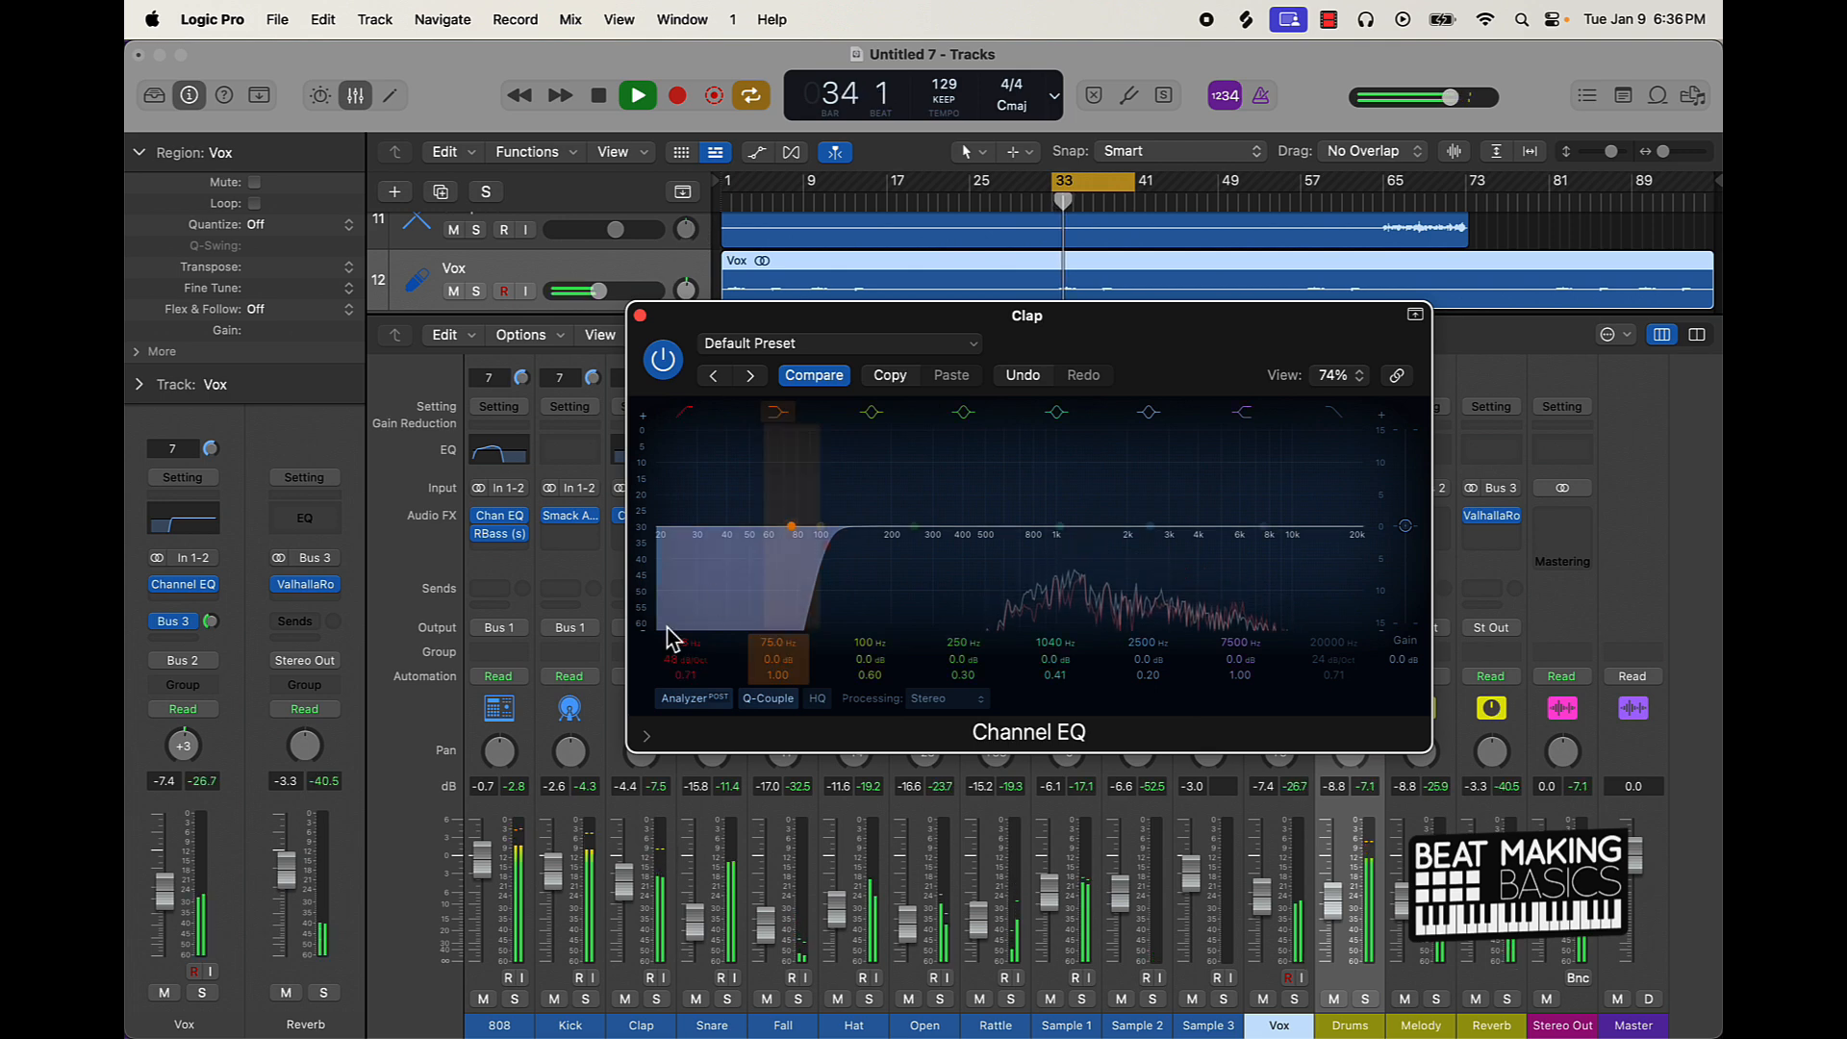
Step: Finish adjusting the Clap EQ's low cut and add a Channel EQ to Hat with a steep low cut around 500 Hz
scroll(670, 630, up, 6)
click(640, 316)
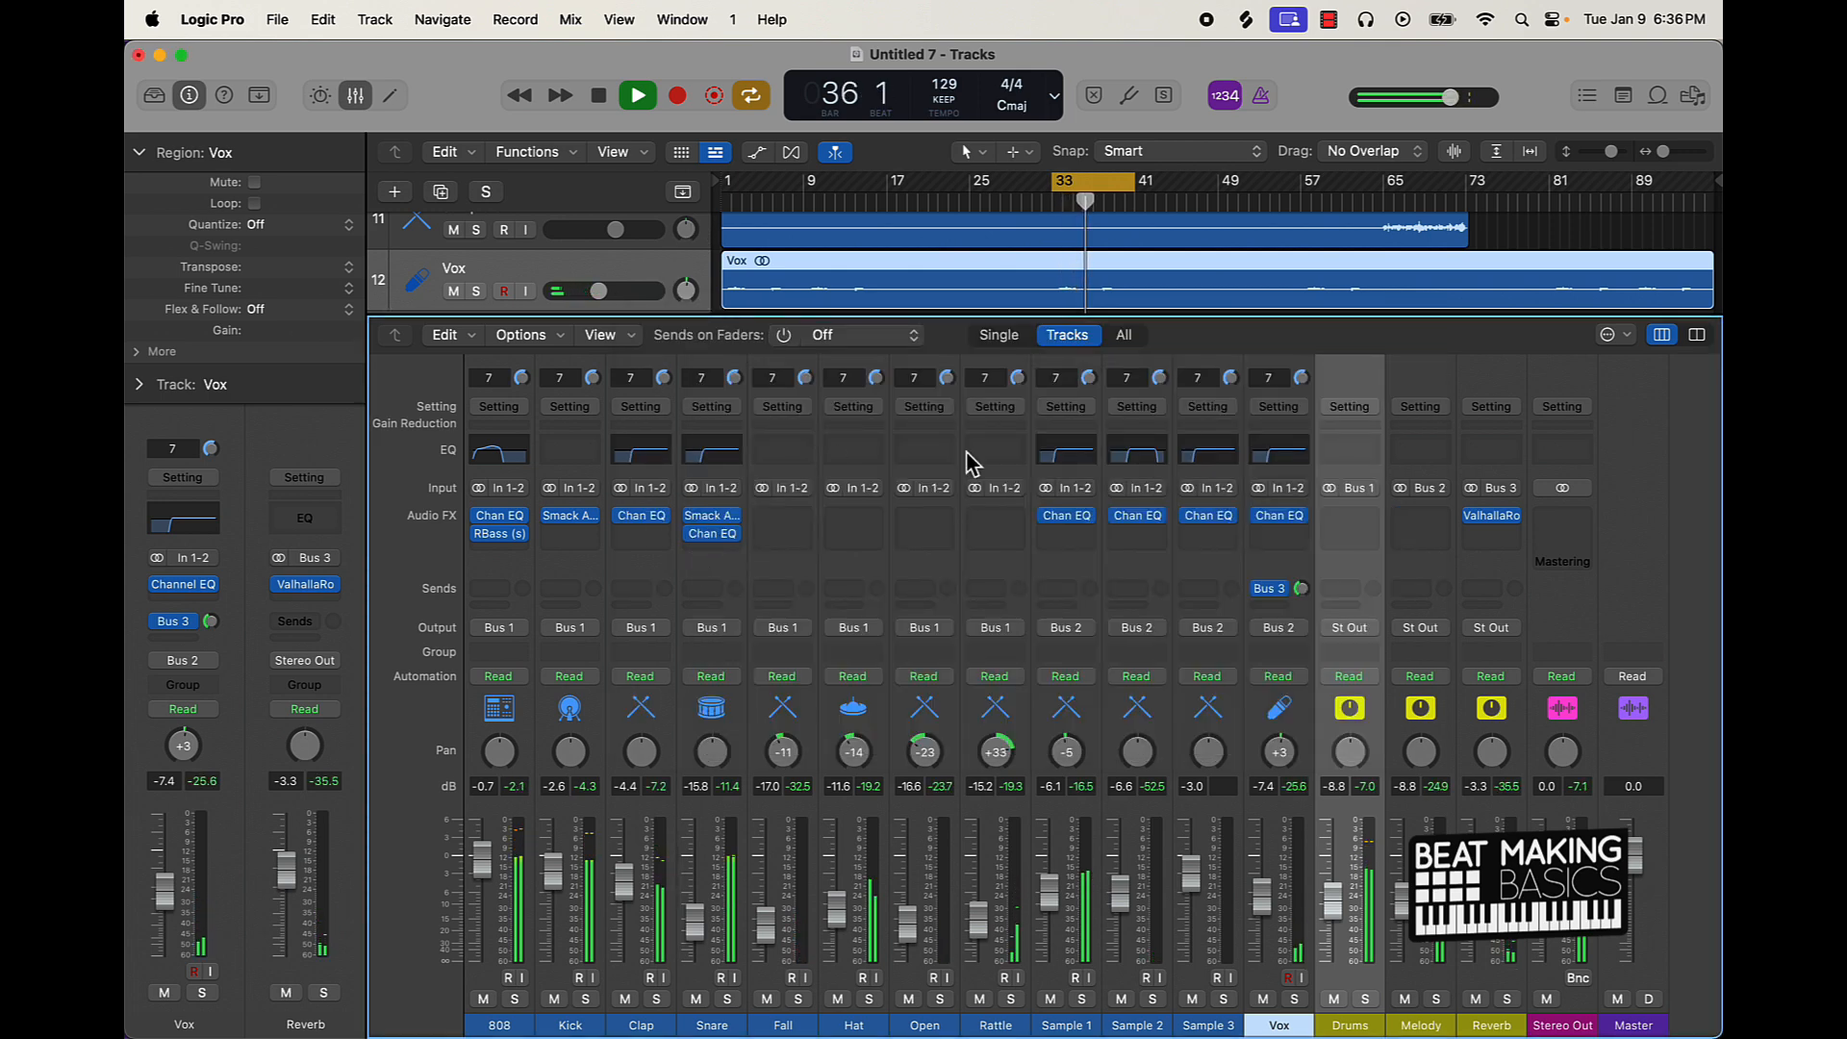
click(857, 452)
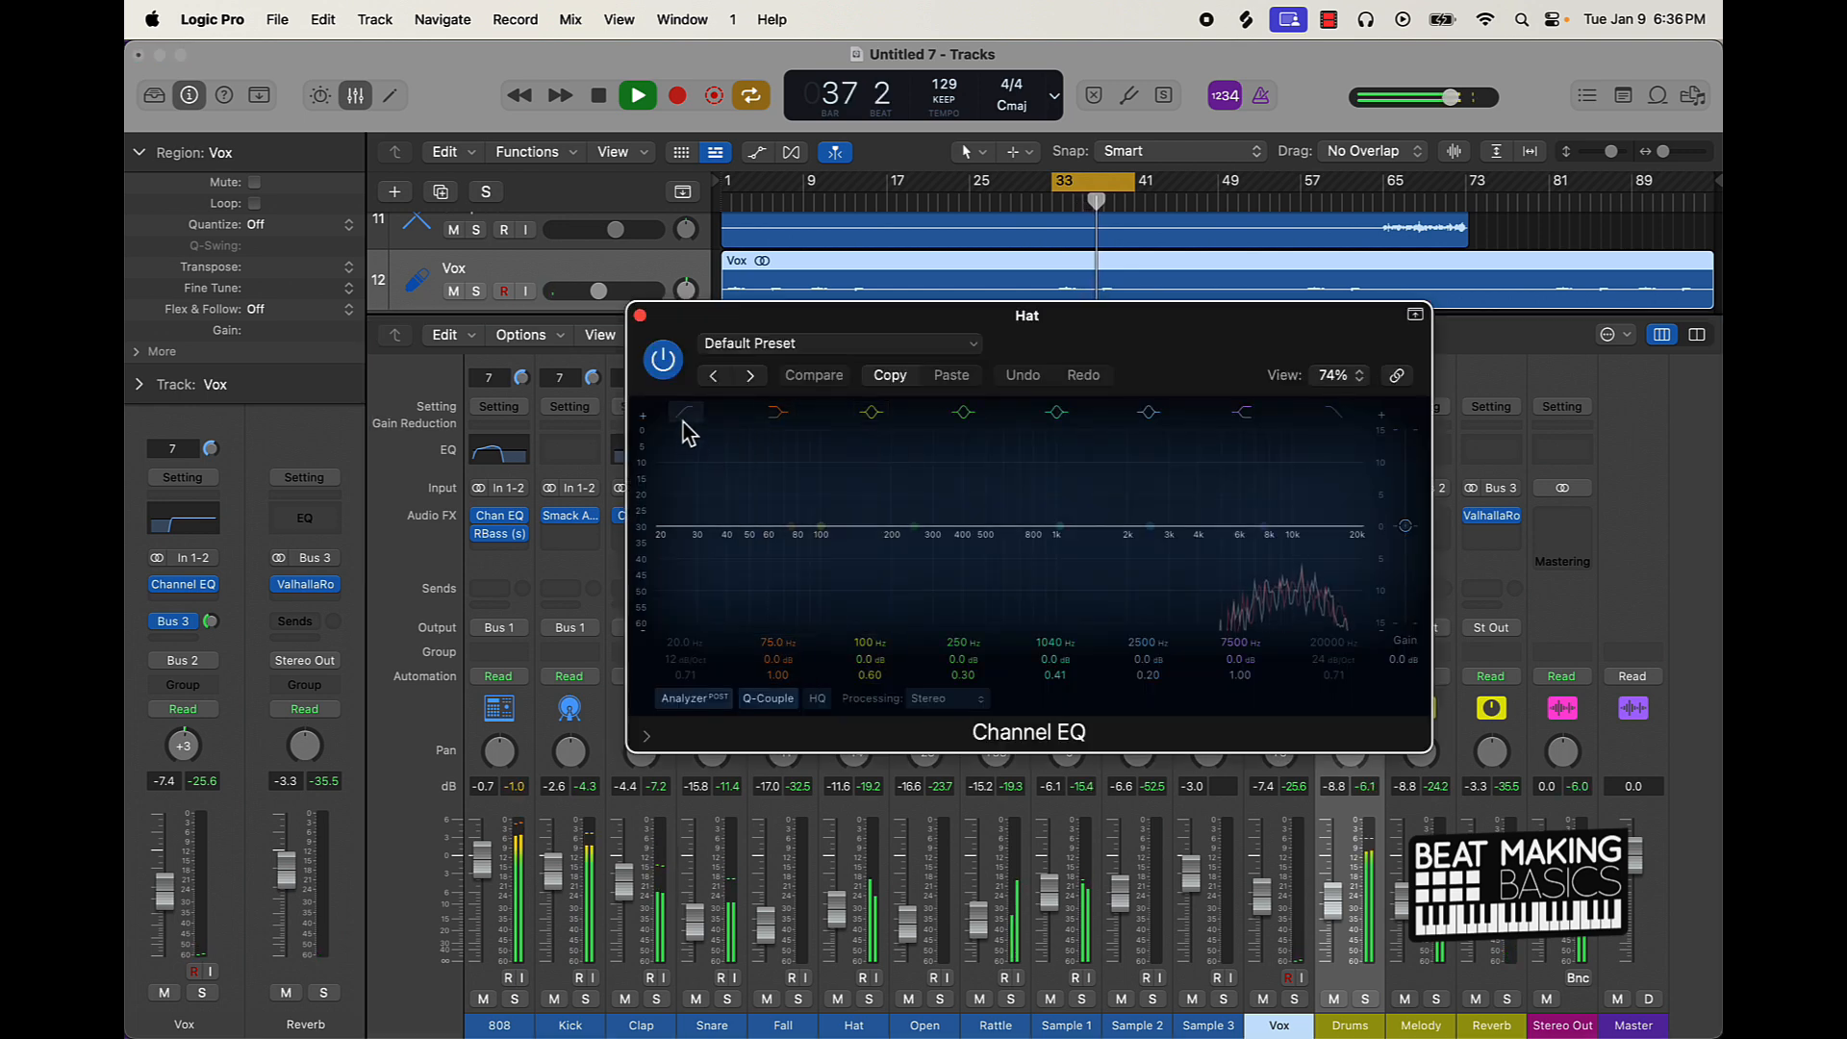
scroll(698, 661, up, 3)
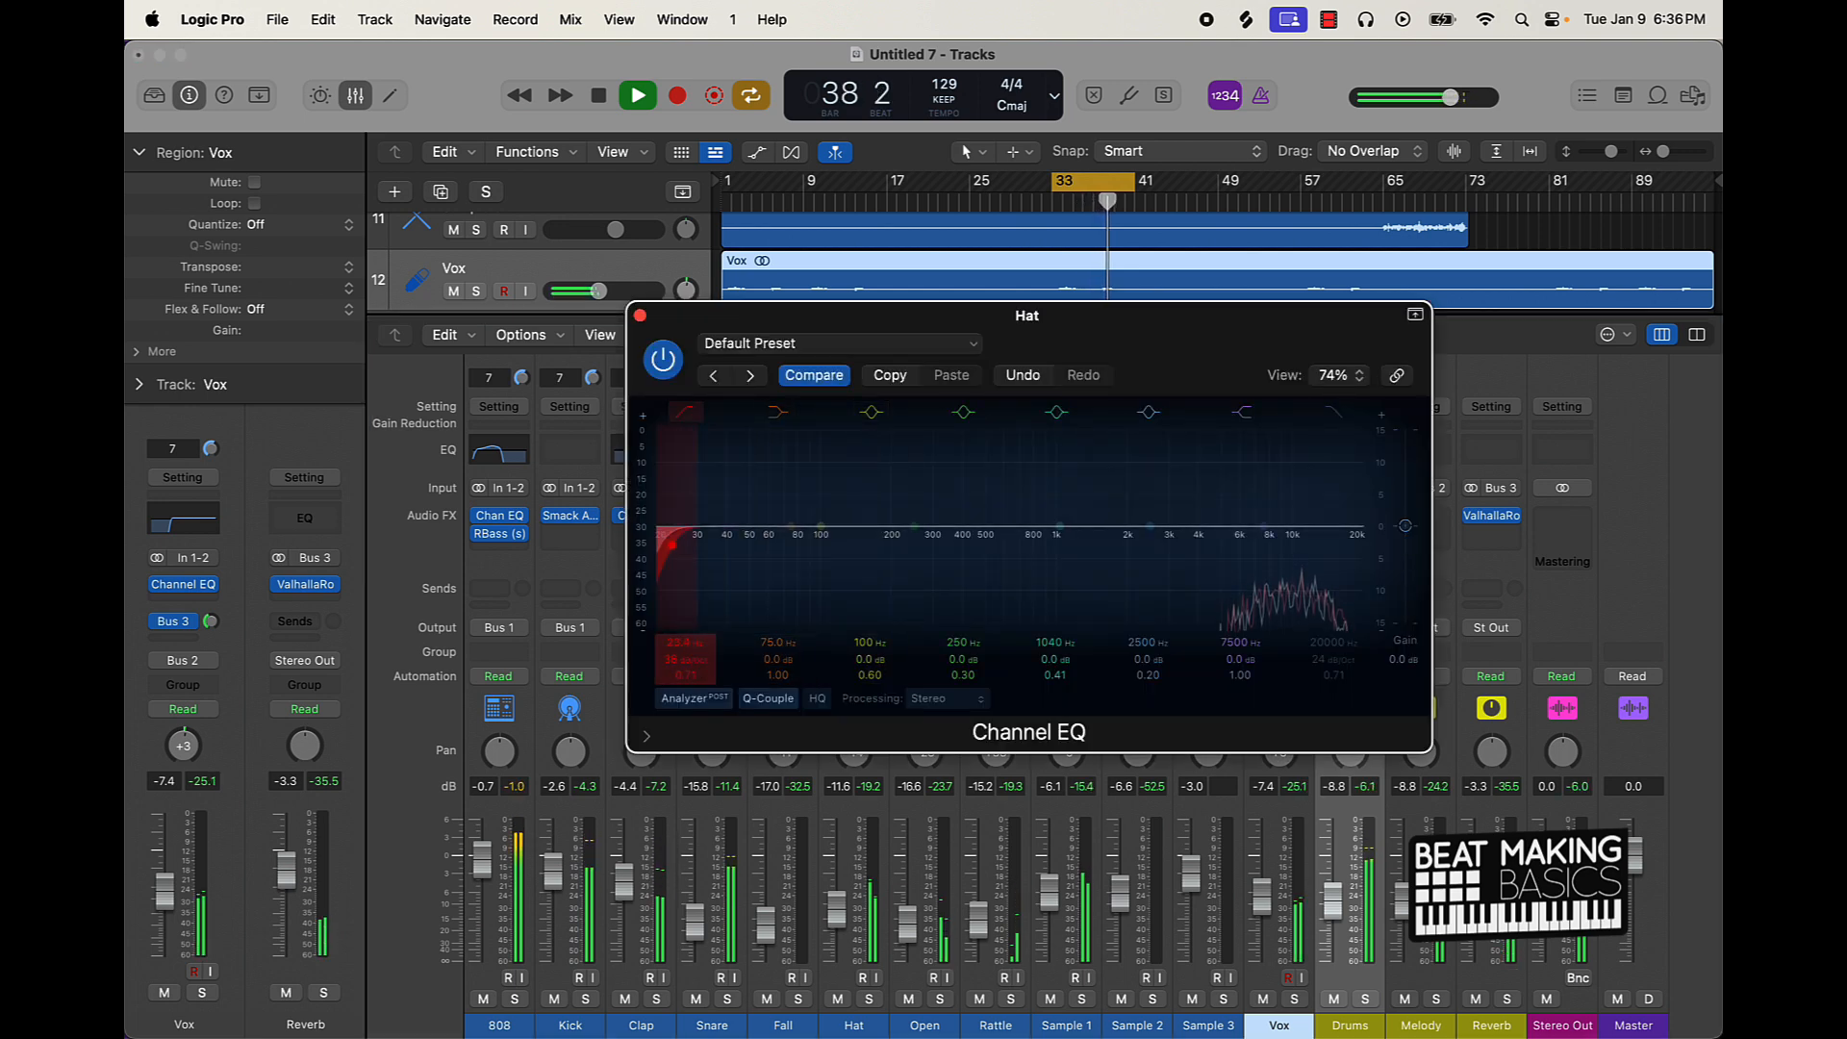
scroll(685, 642, up, 15)
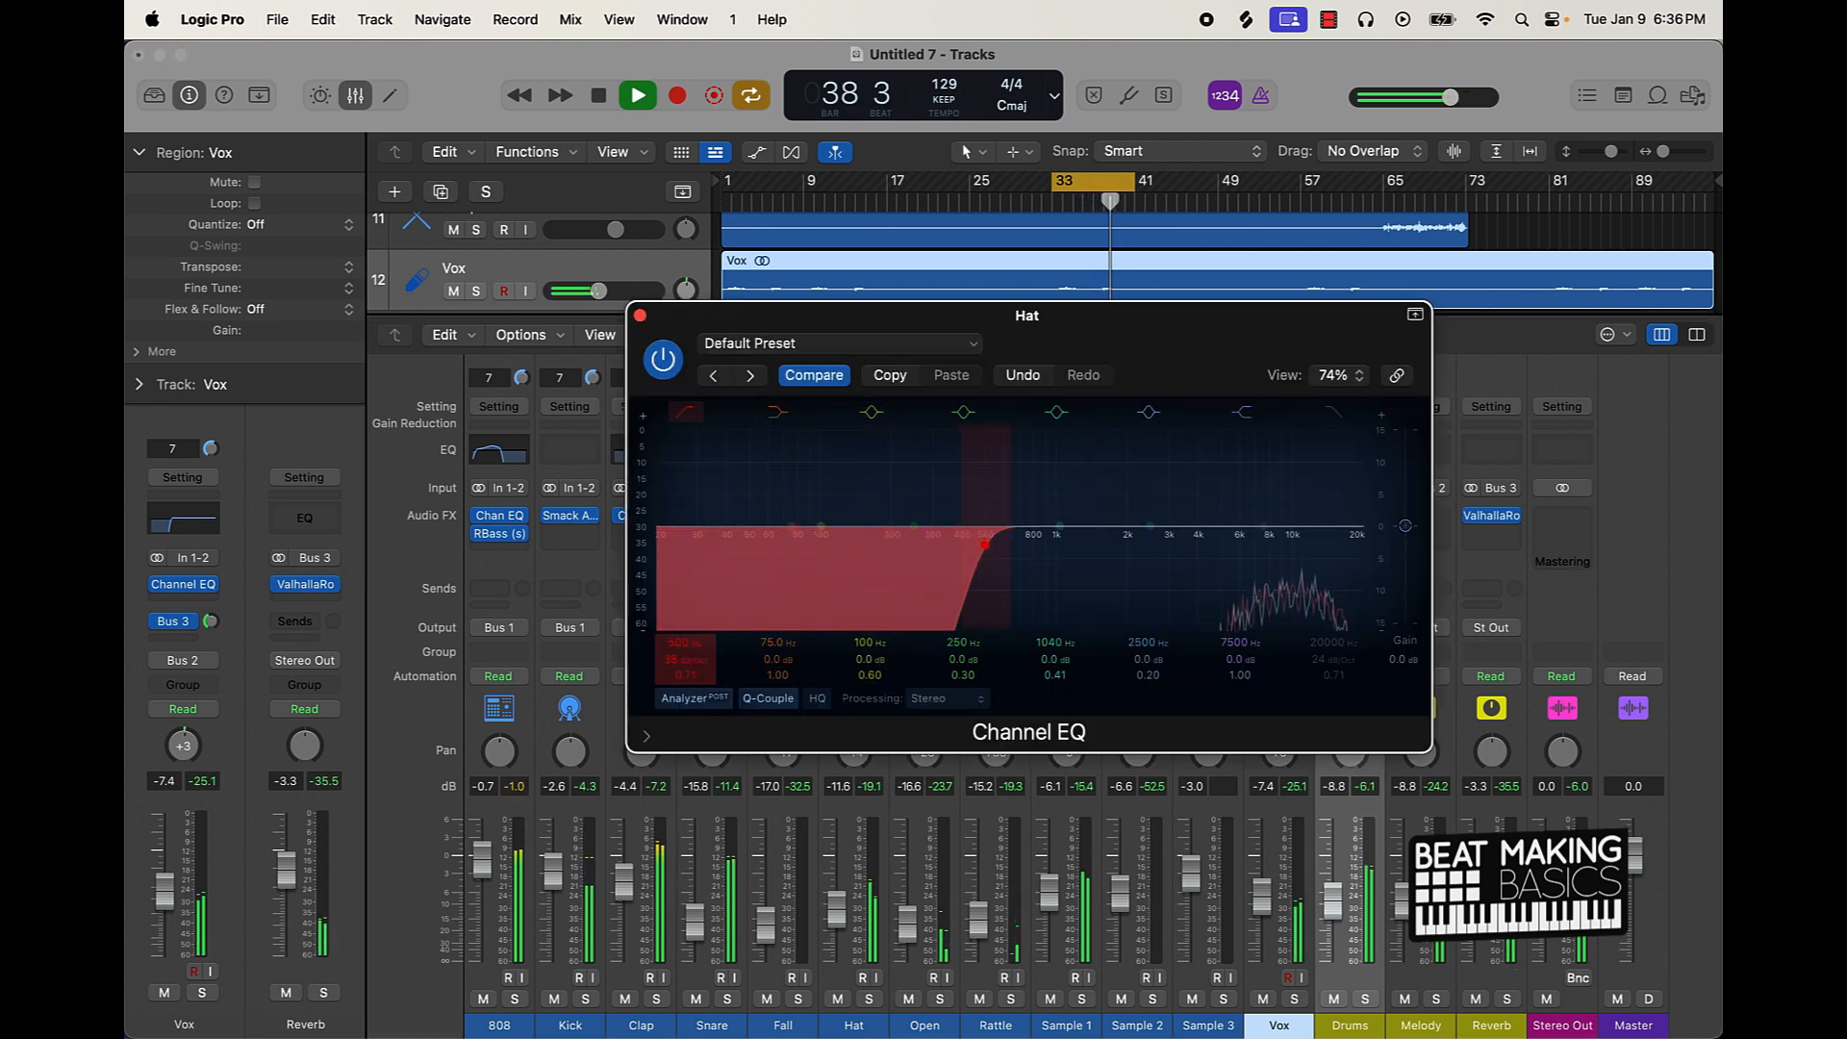
click(640, 314)
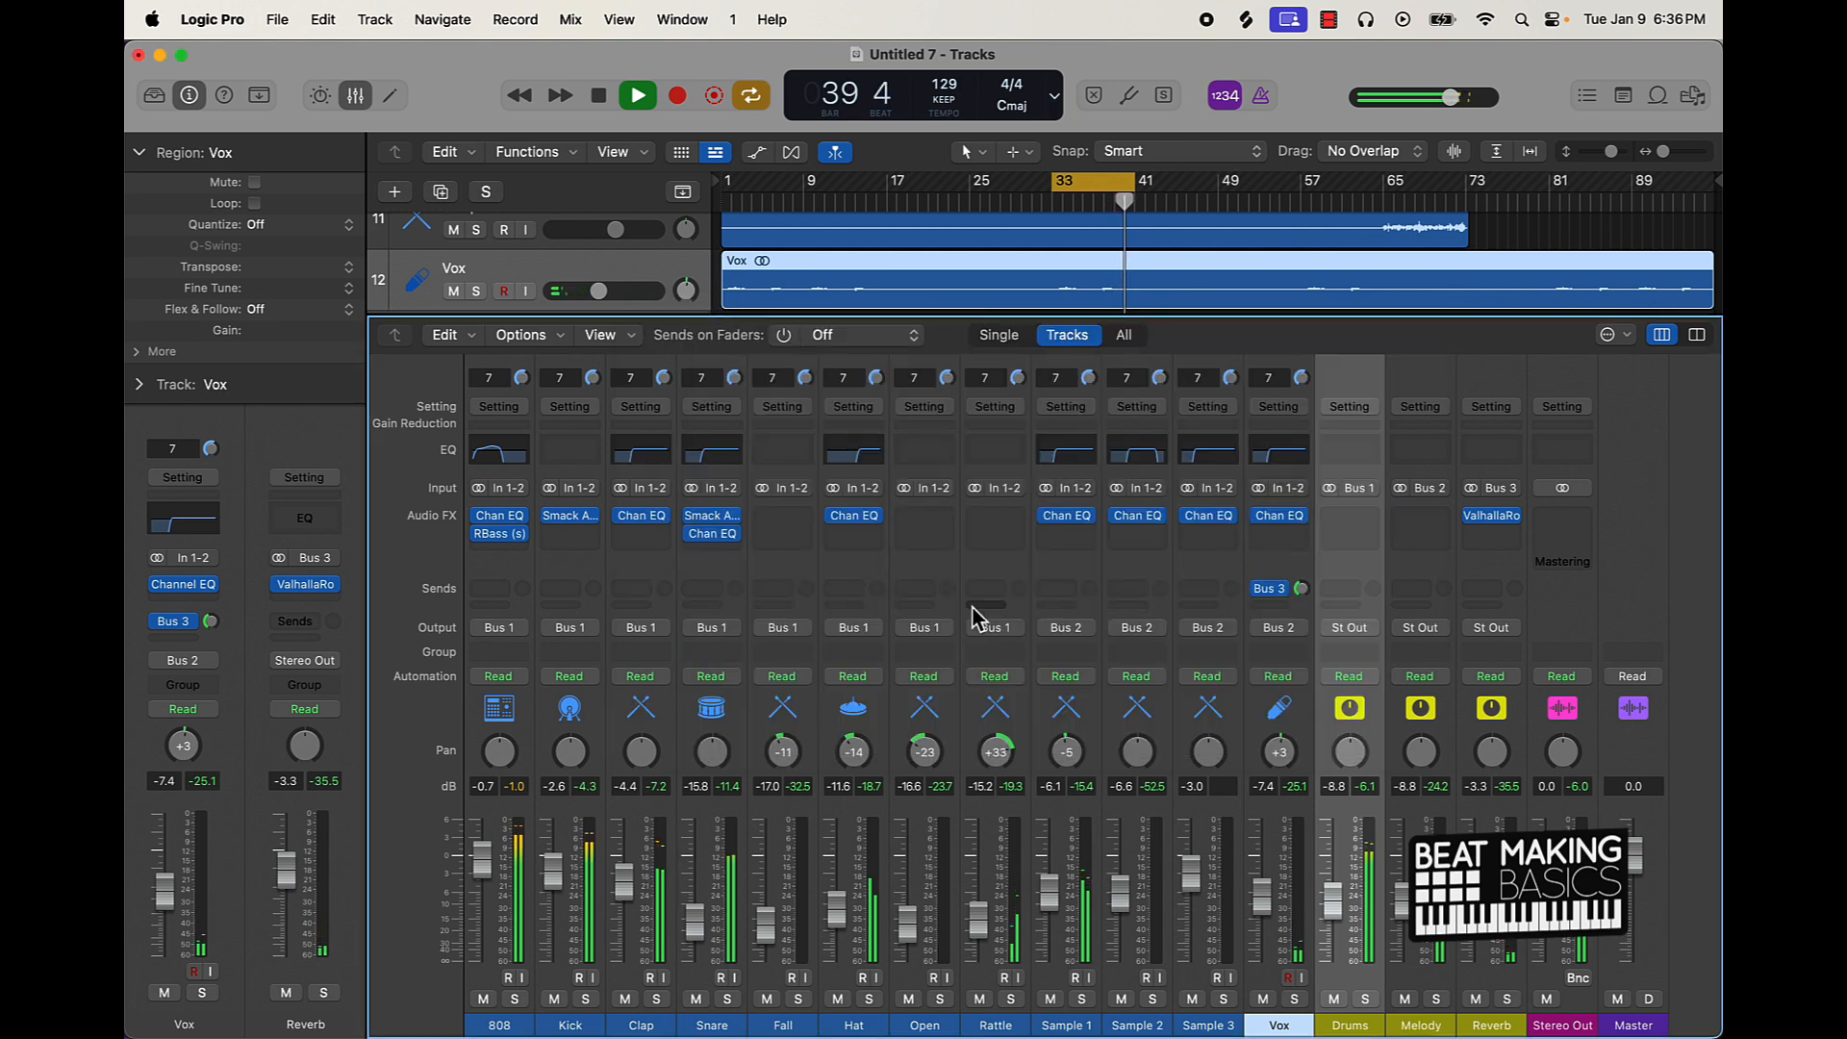
Step: Add a Channel EQ to Rattle with its low-cut band enabled and its cutoff frequency raised
click(998, 454)
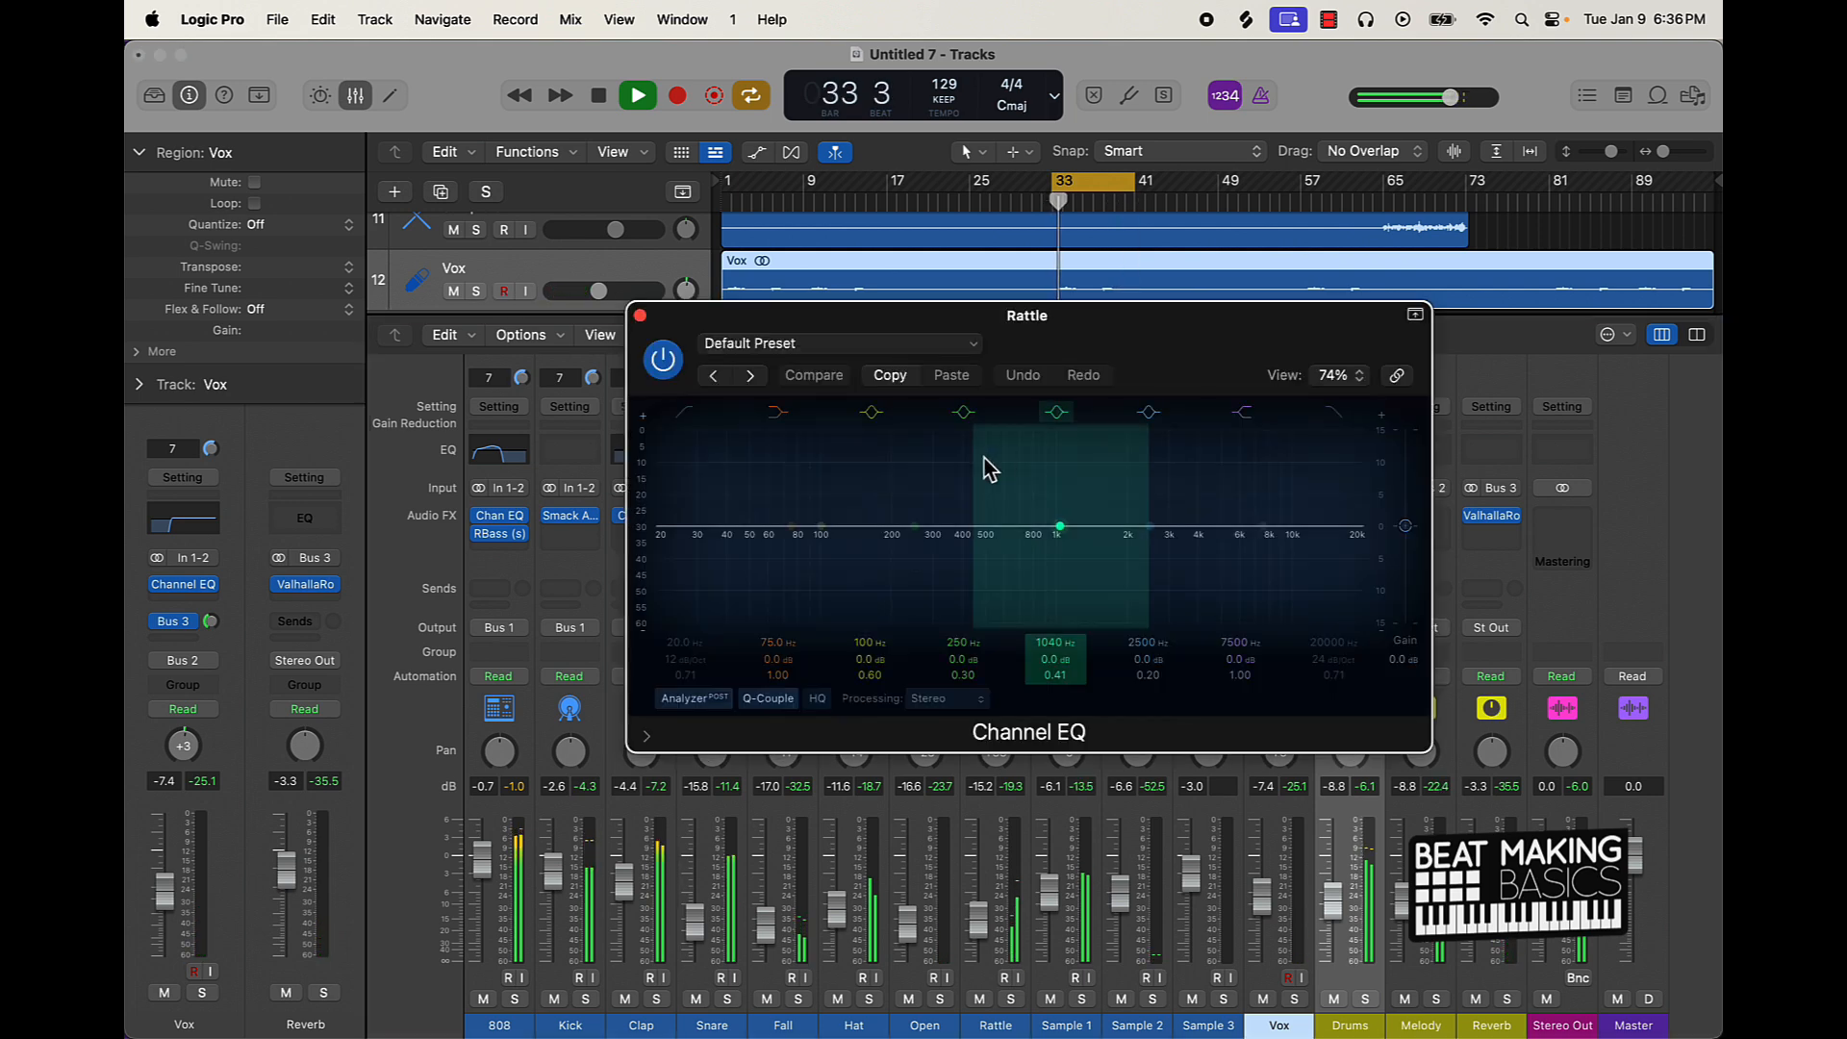
click(685, 413)
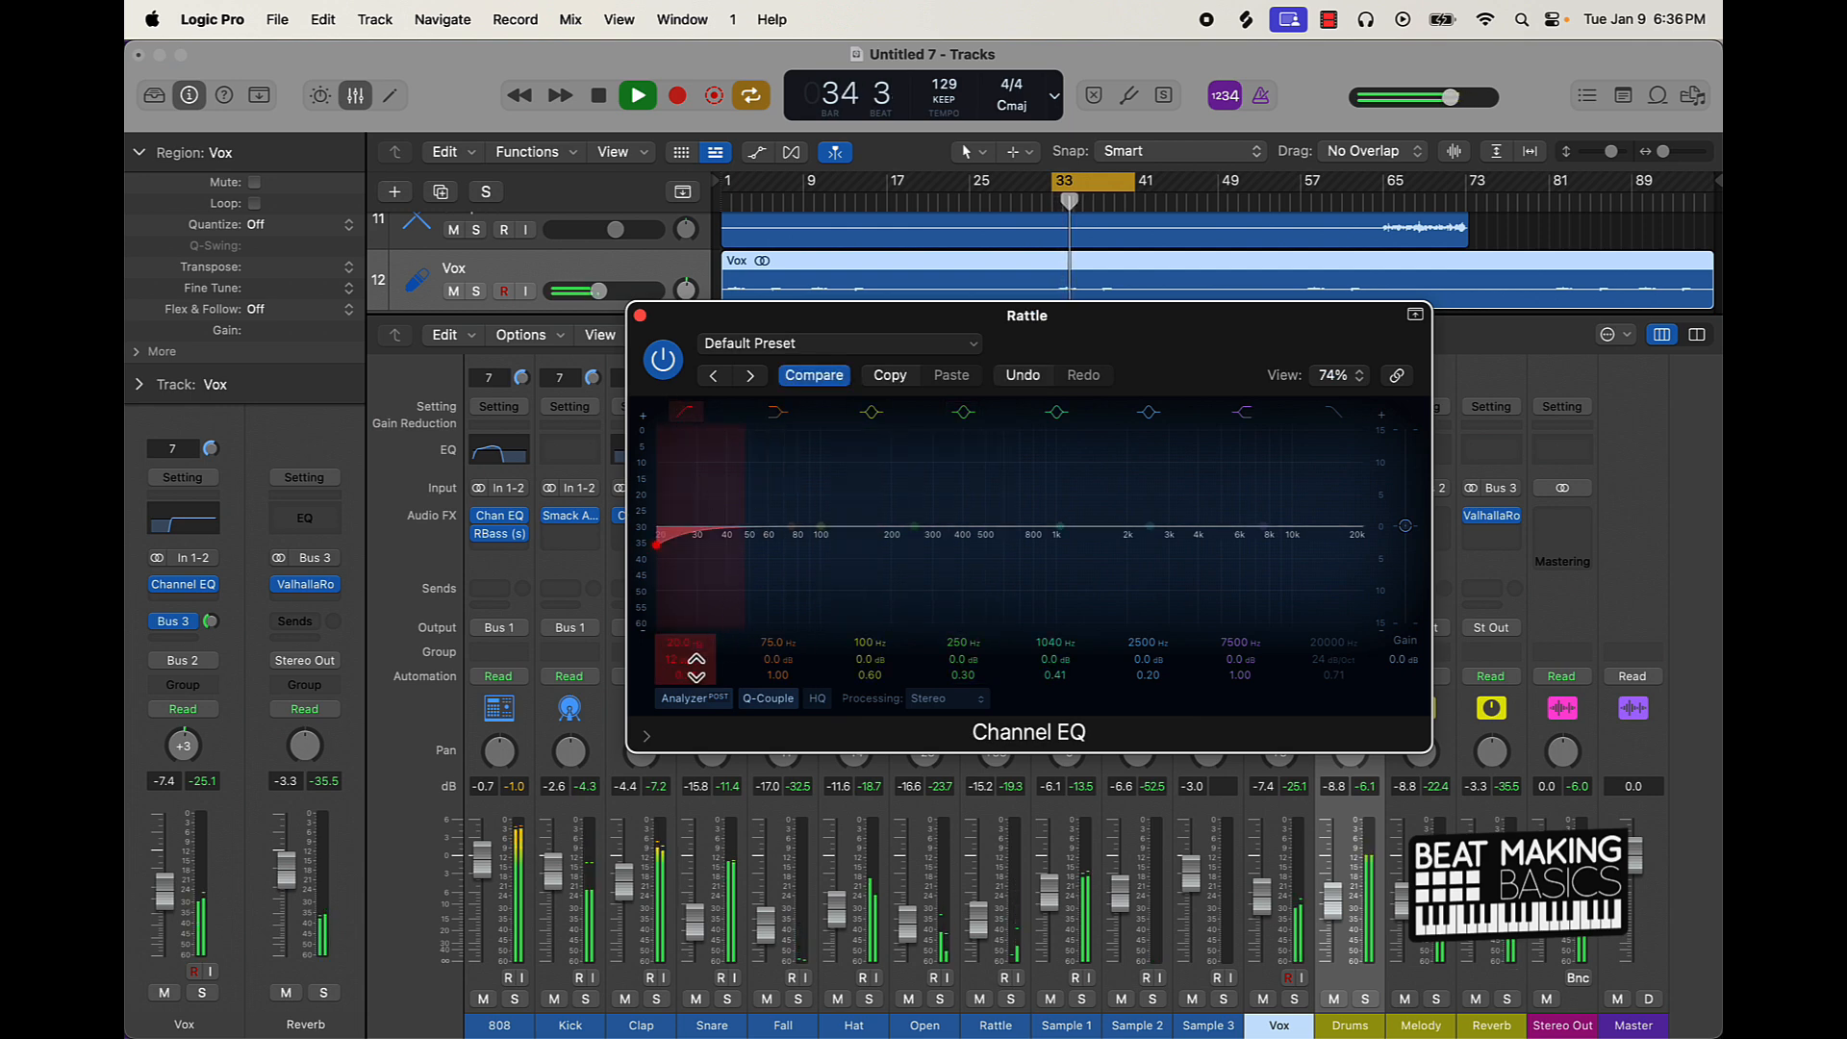
drag(692, 640, 691, 575)
click(640, 316)
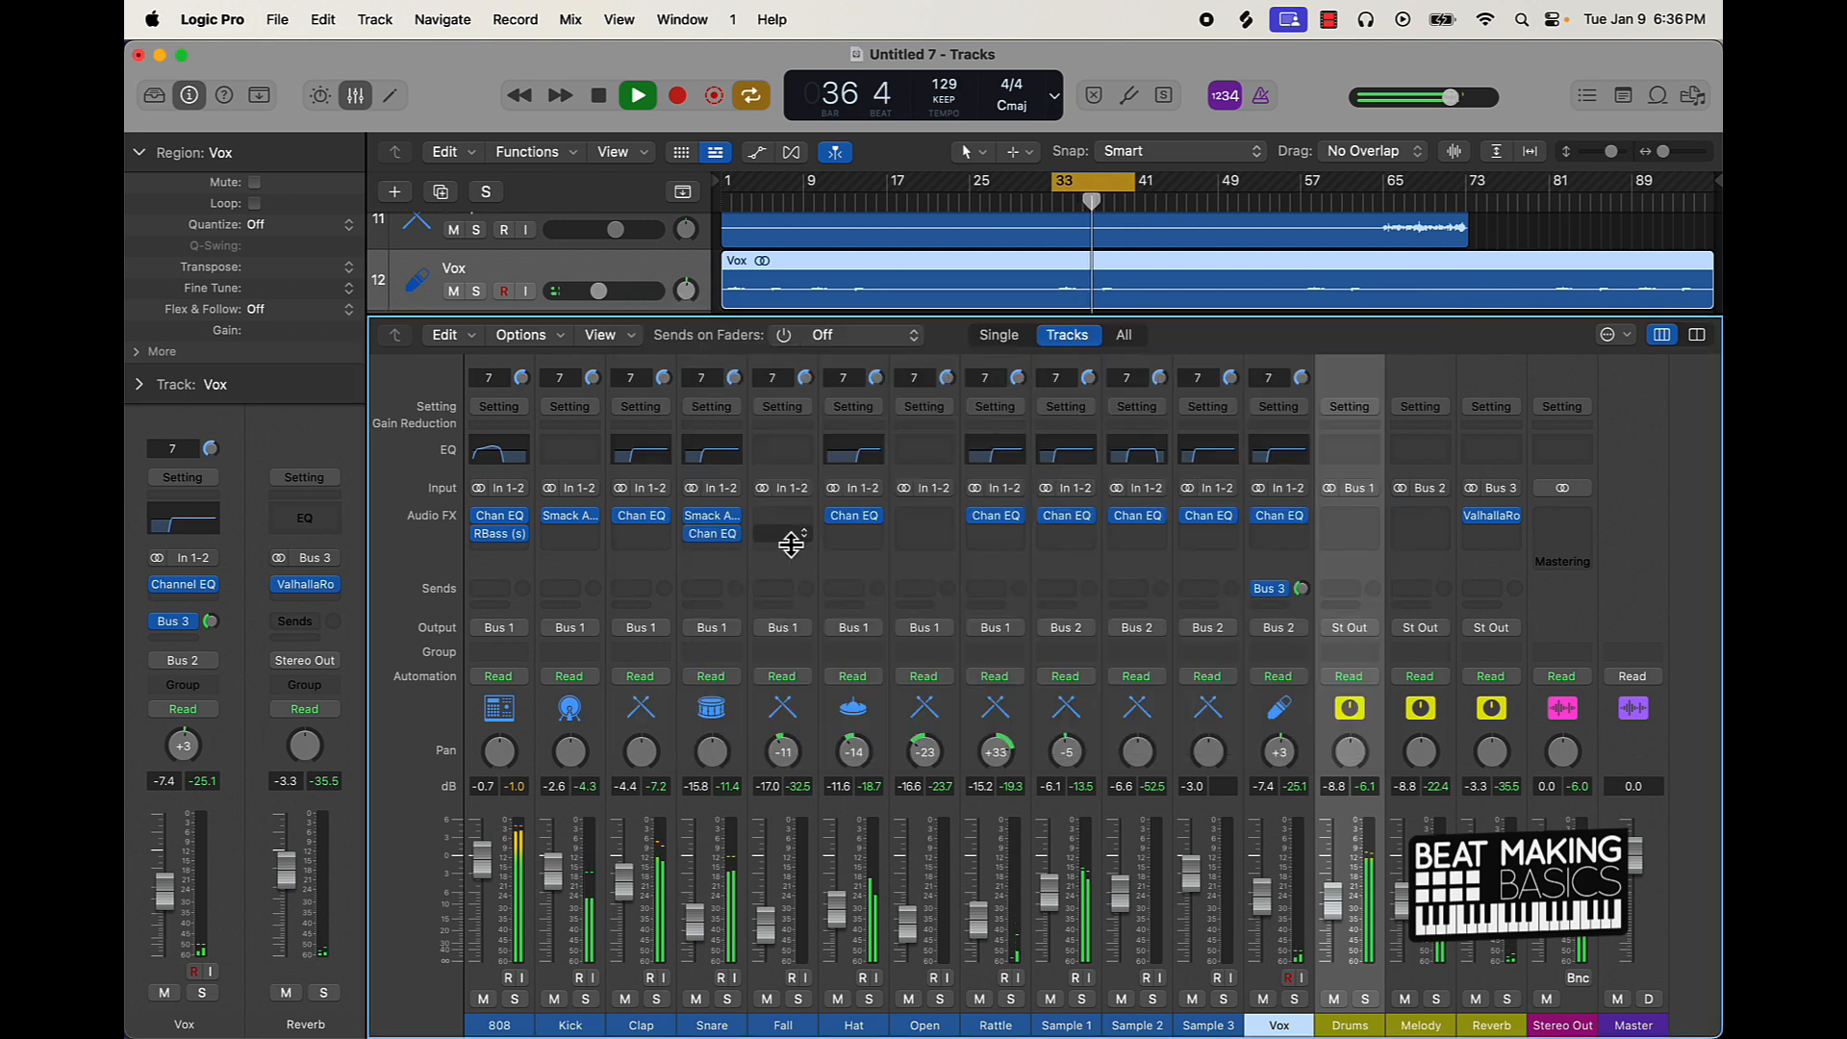
Step: Add a Channel EQ to Open with a steep low cut slightly above 400 Hz
click(792, 473)
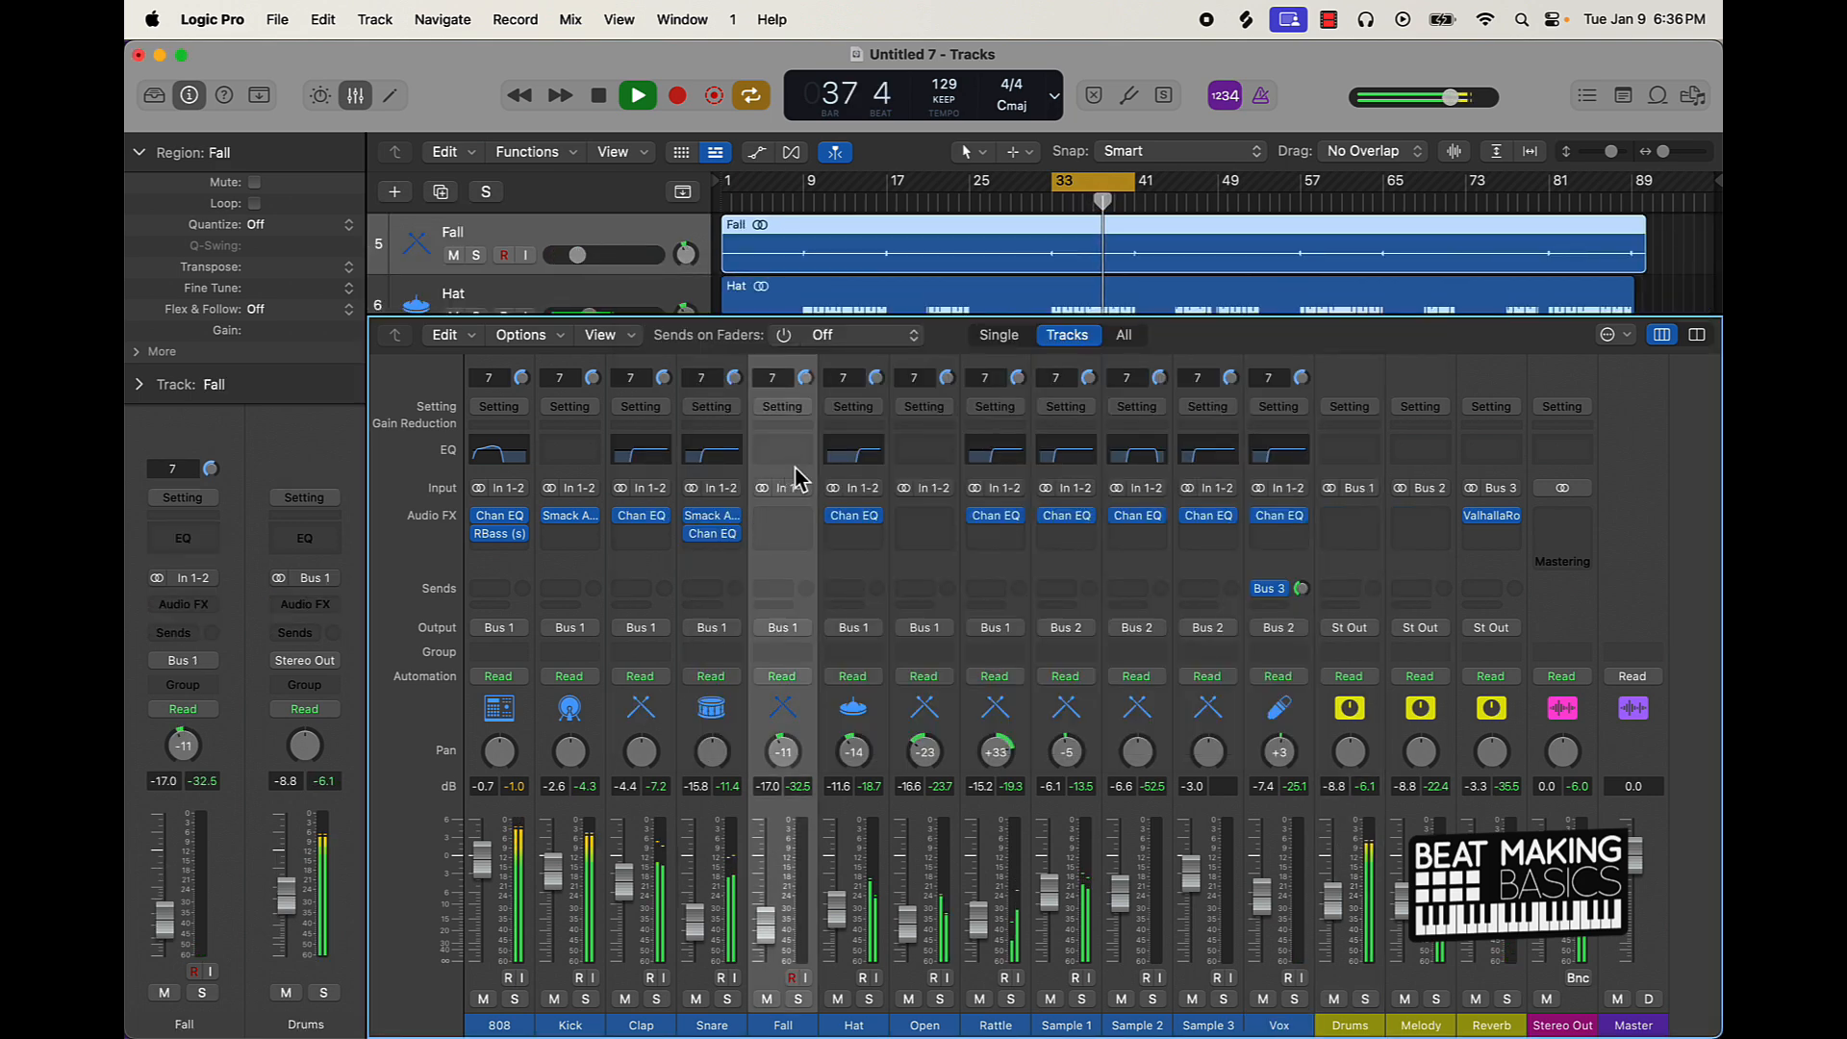
click(784, 457)
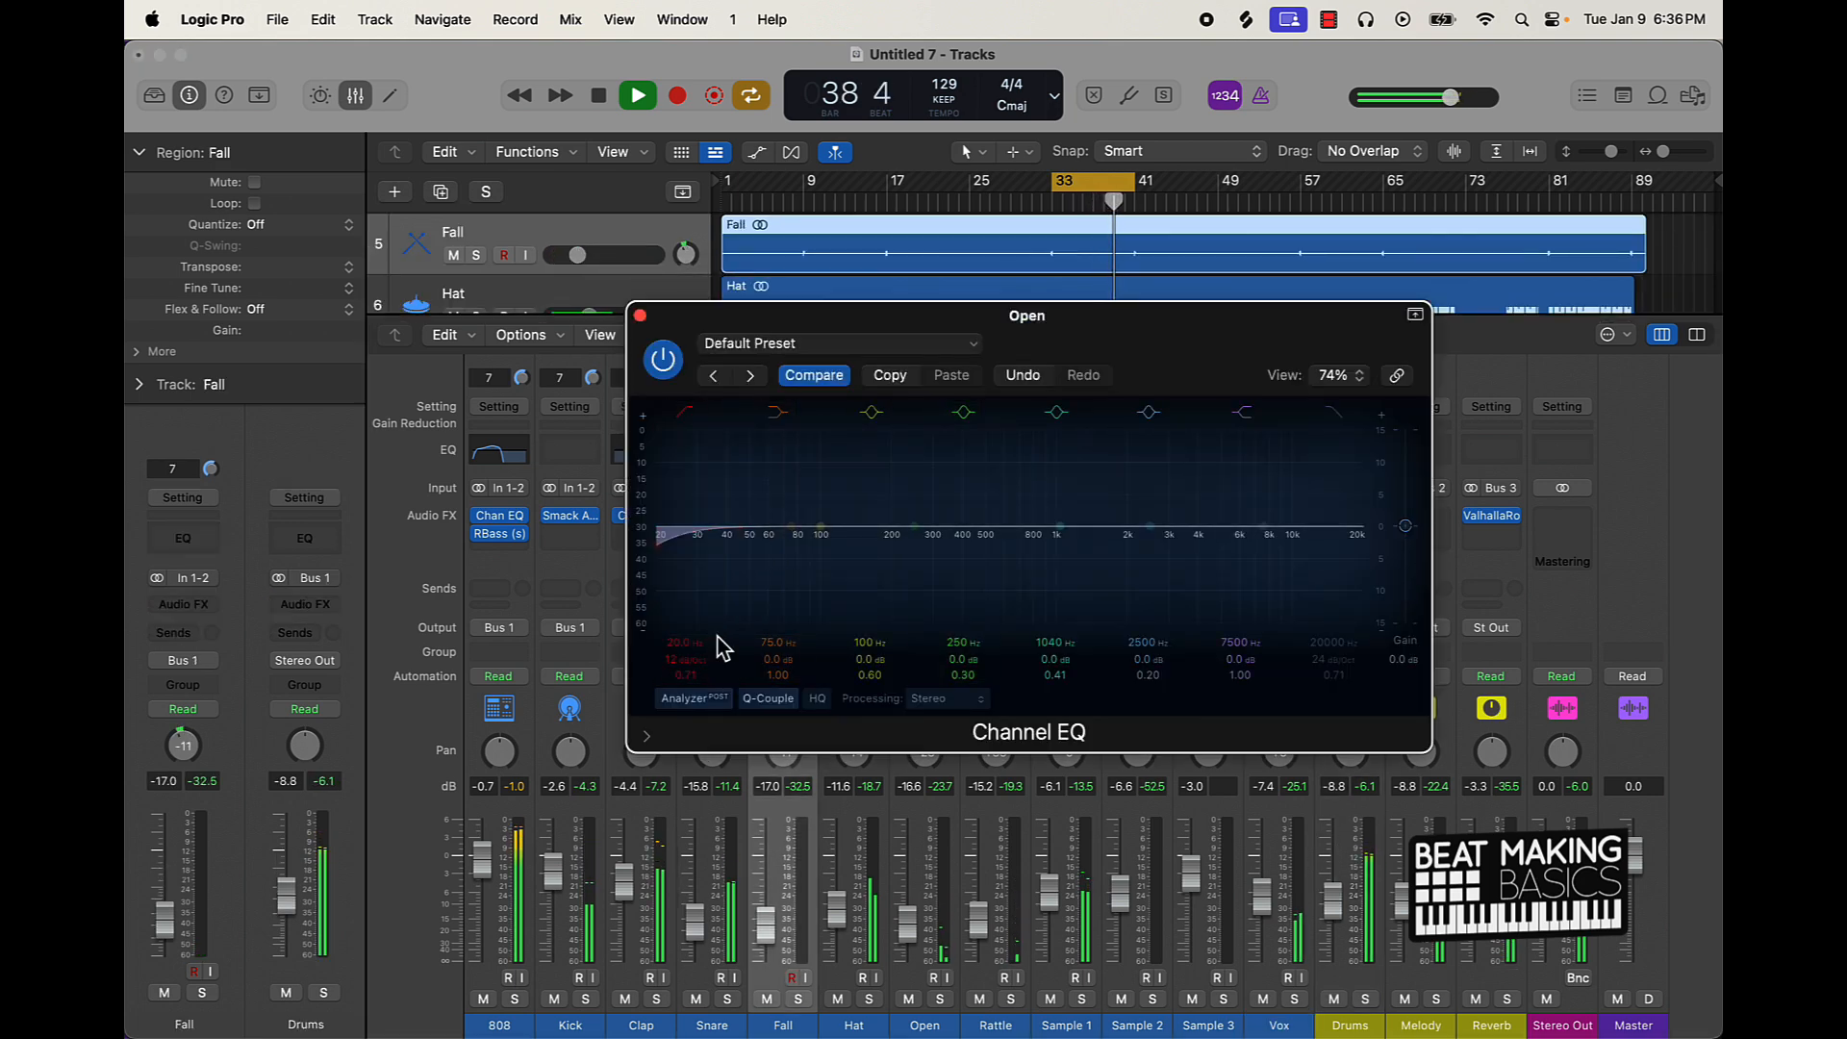
drag(696, 660, 690, 558)
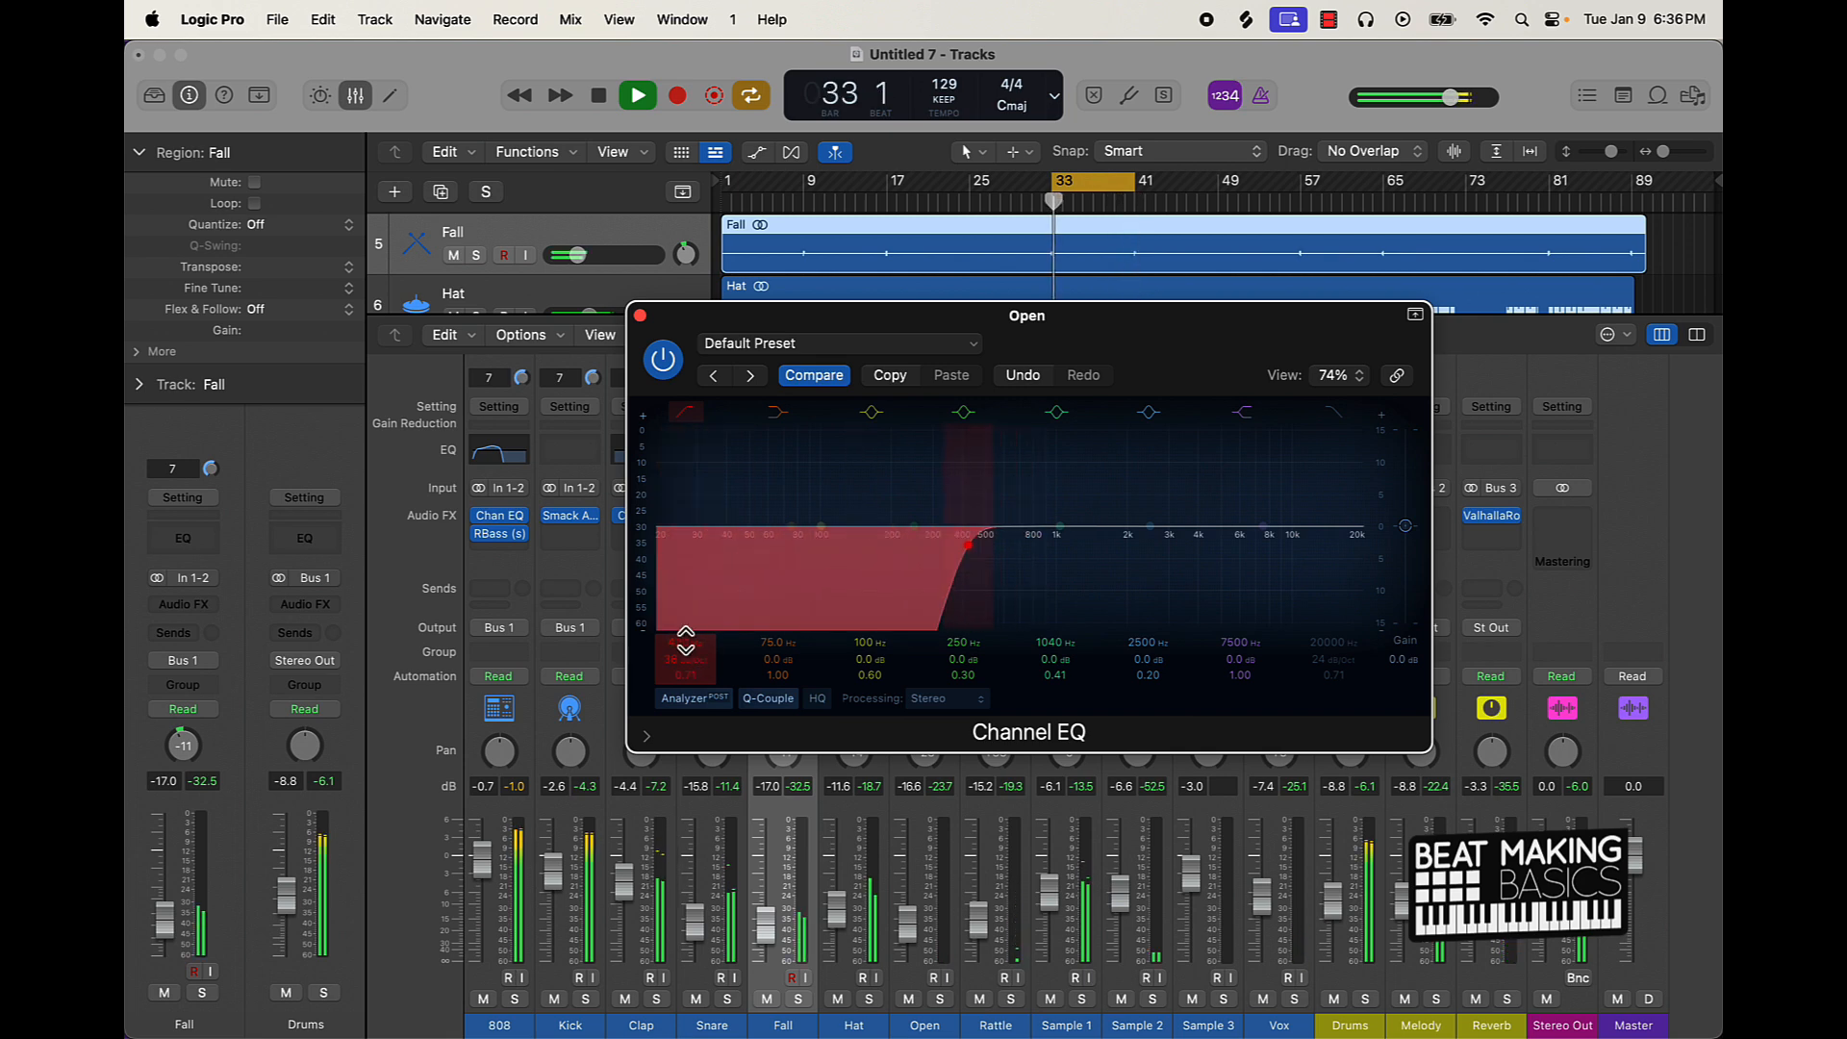
click(640, 316)
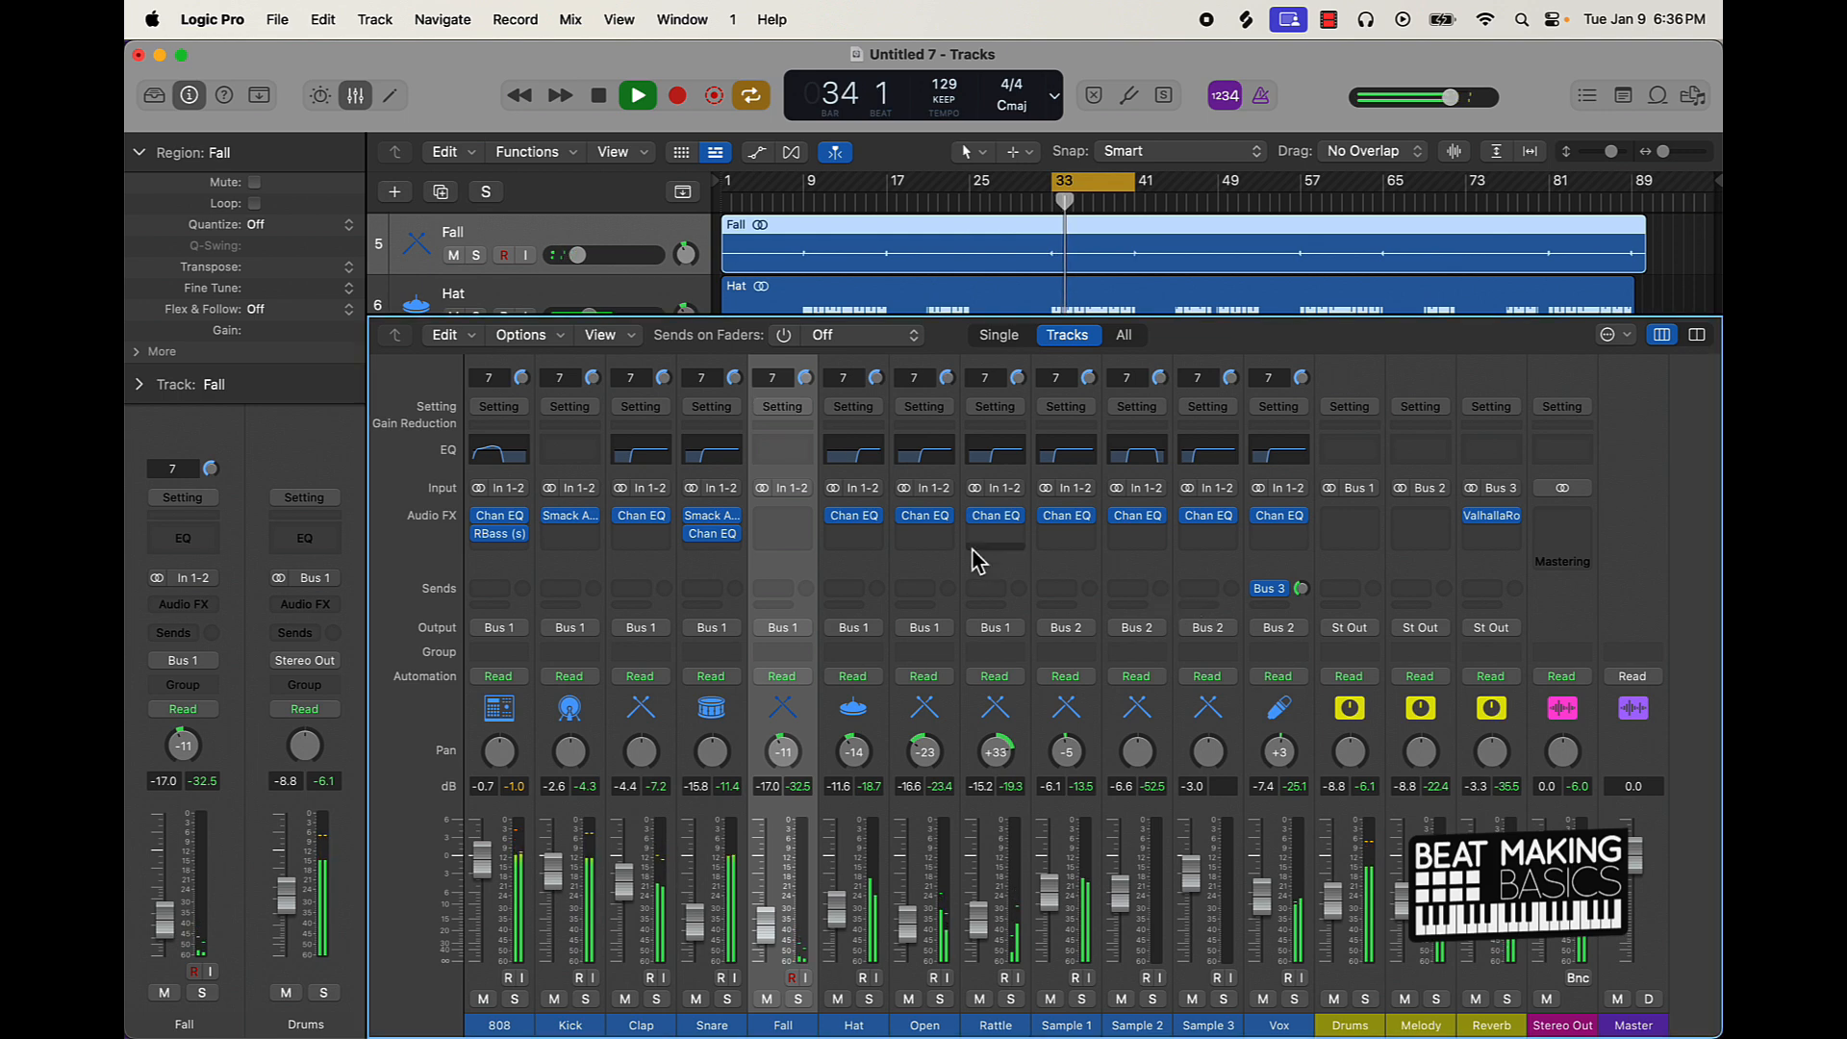
Step: Add a Channel EQ to Fall with a steep low cut around 100 Hz
click(783, 450)
click(685, 412)
mouse_move(696, 660)
mouse_down()
mouse_move(678, 619)
mouse_move(677, 640)
mouse_up()
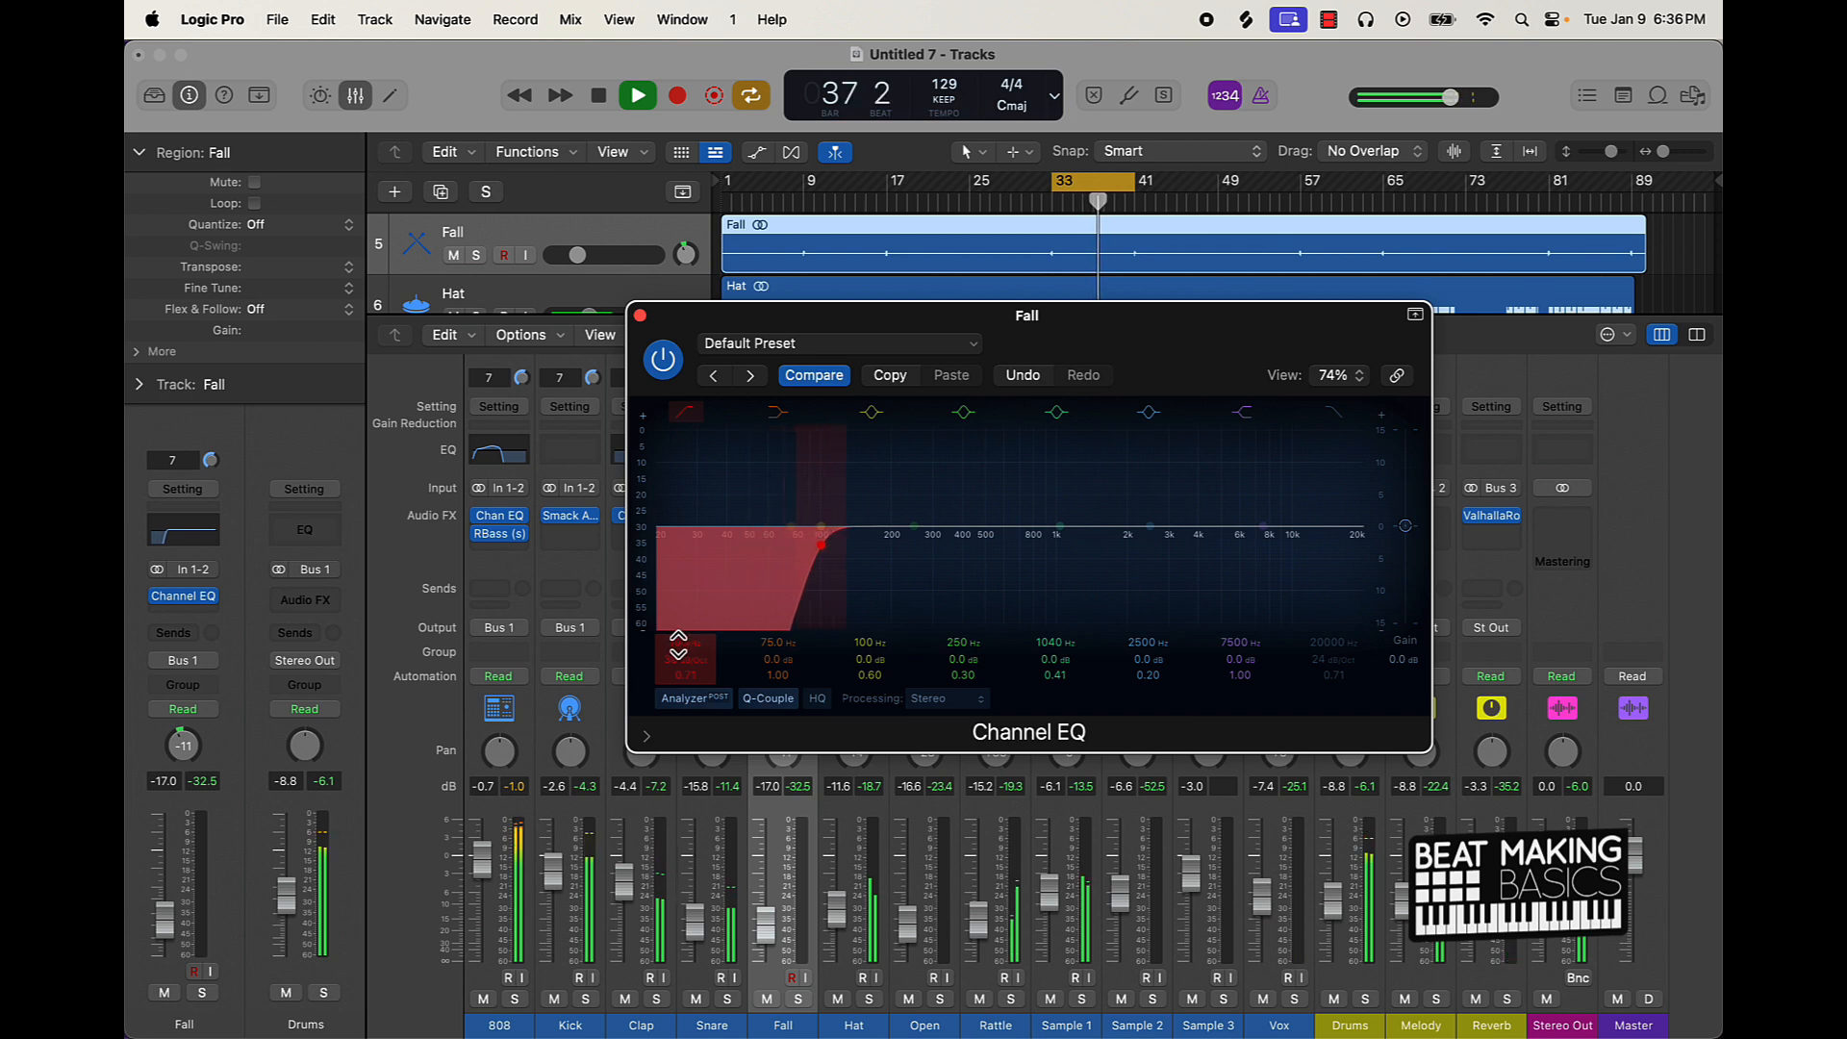
click(639, 315)
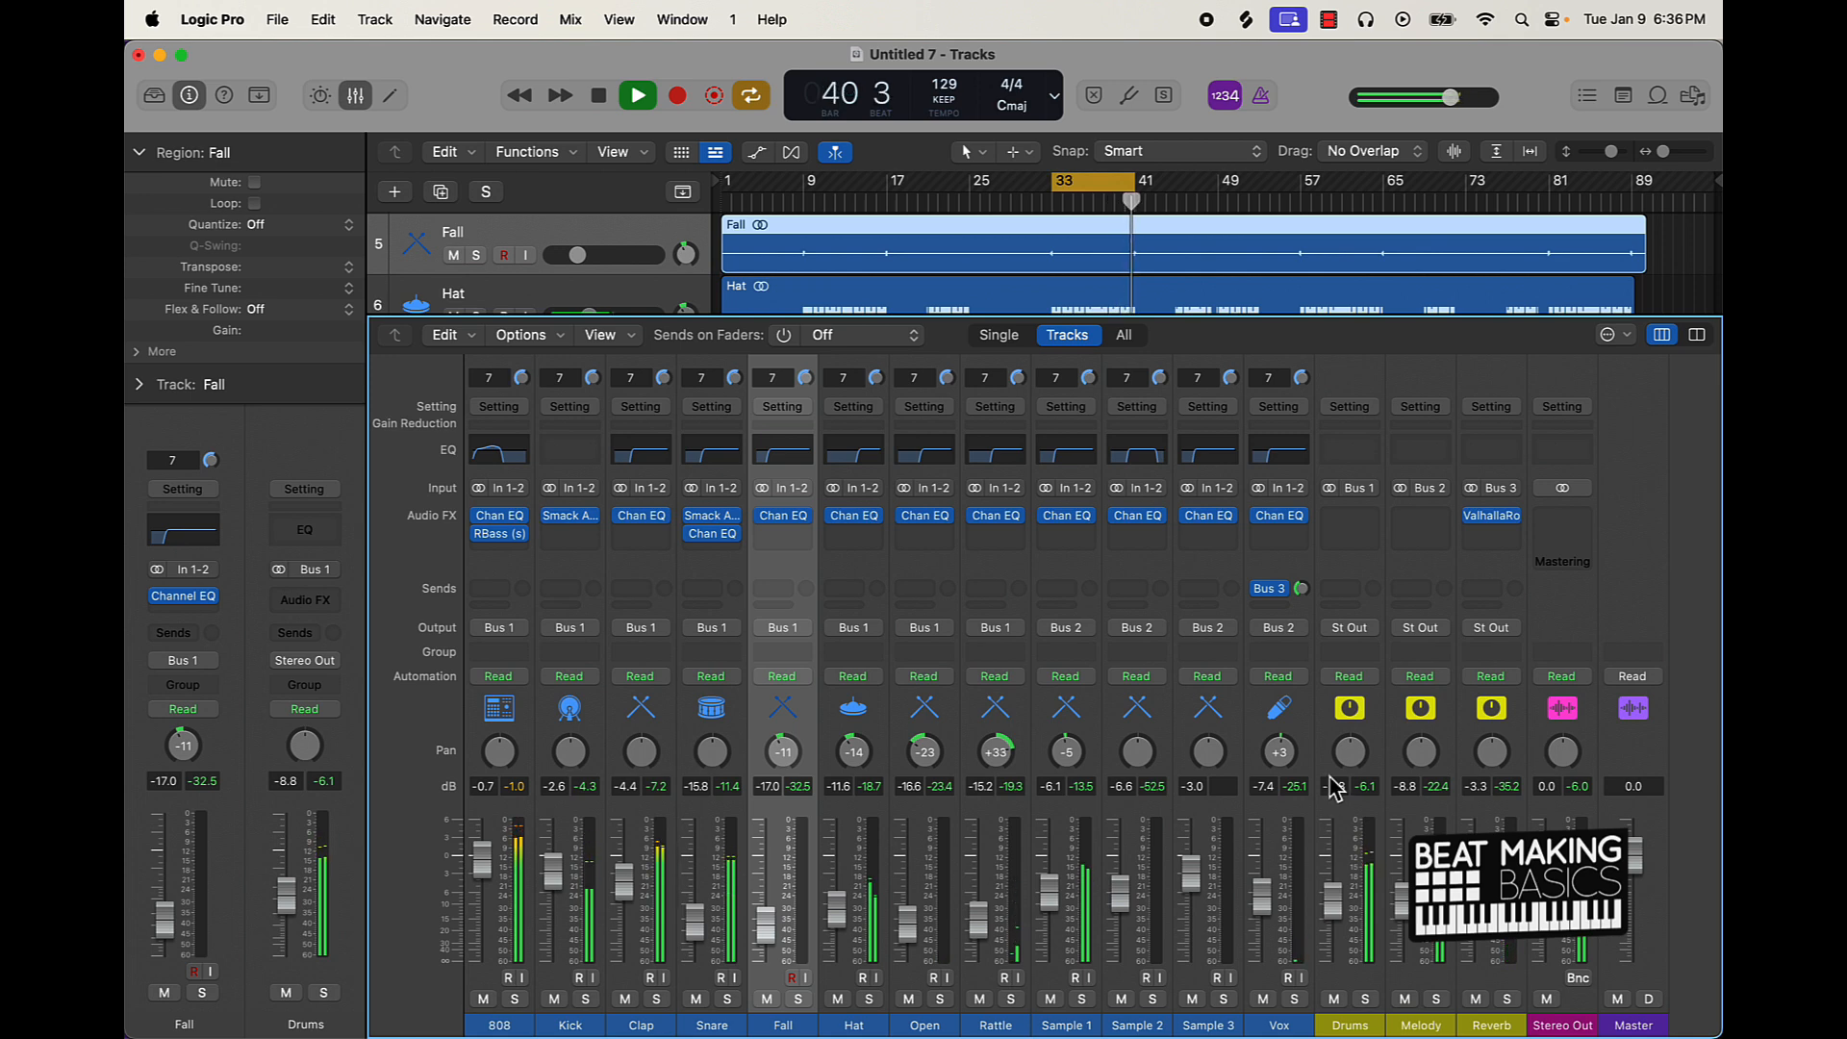
Step: Stop playback, turn off the cycle range, deselect the regions and return the playhead to bar 1
key(space)
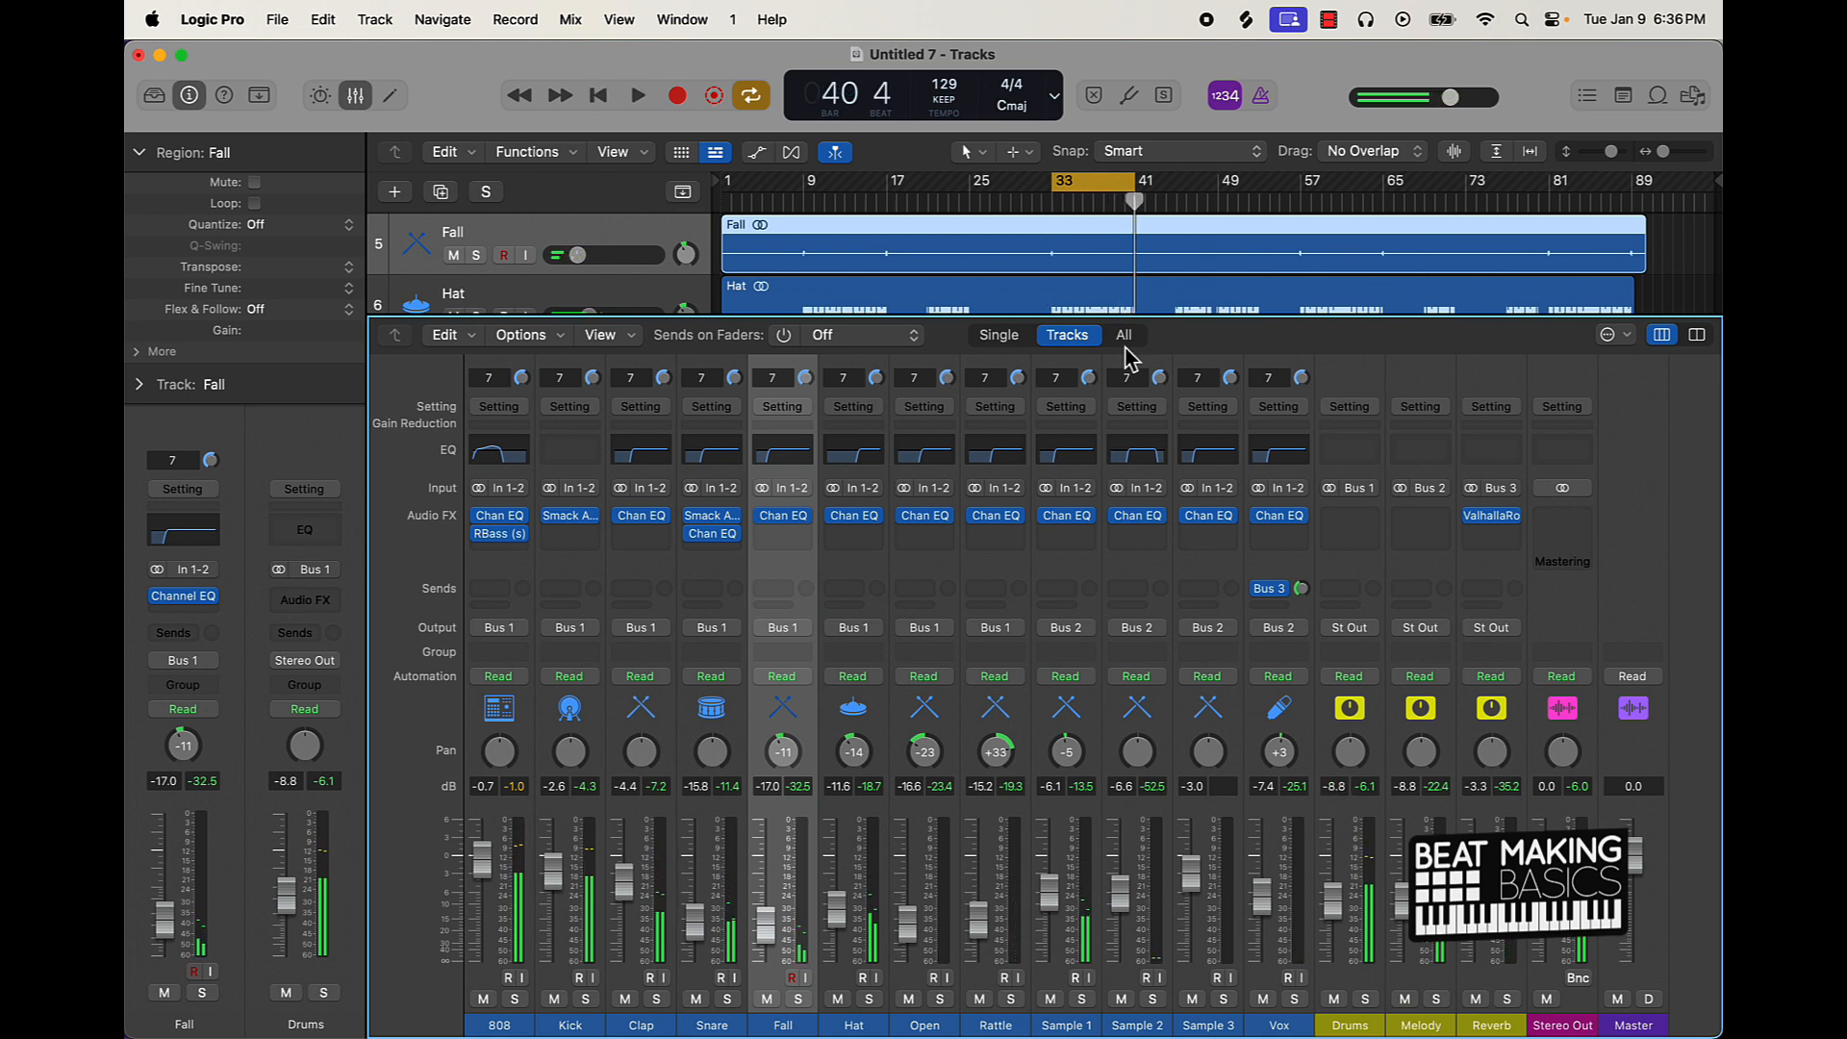
click(1085, 185)
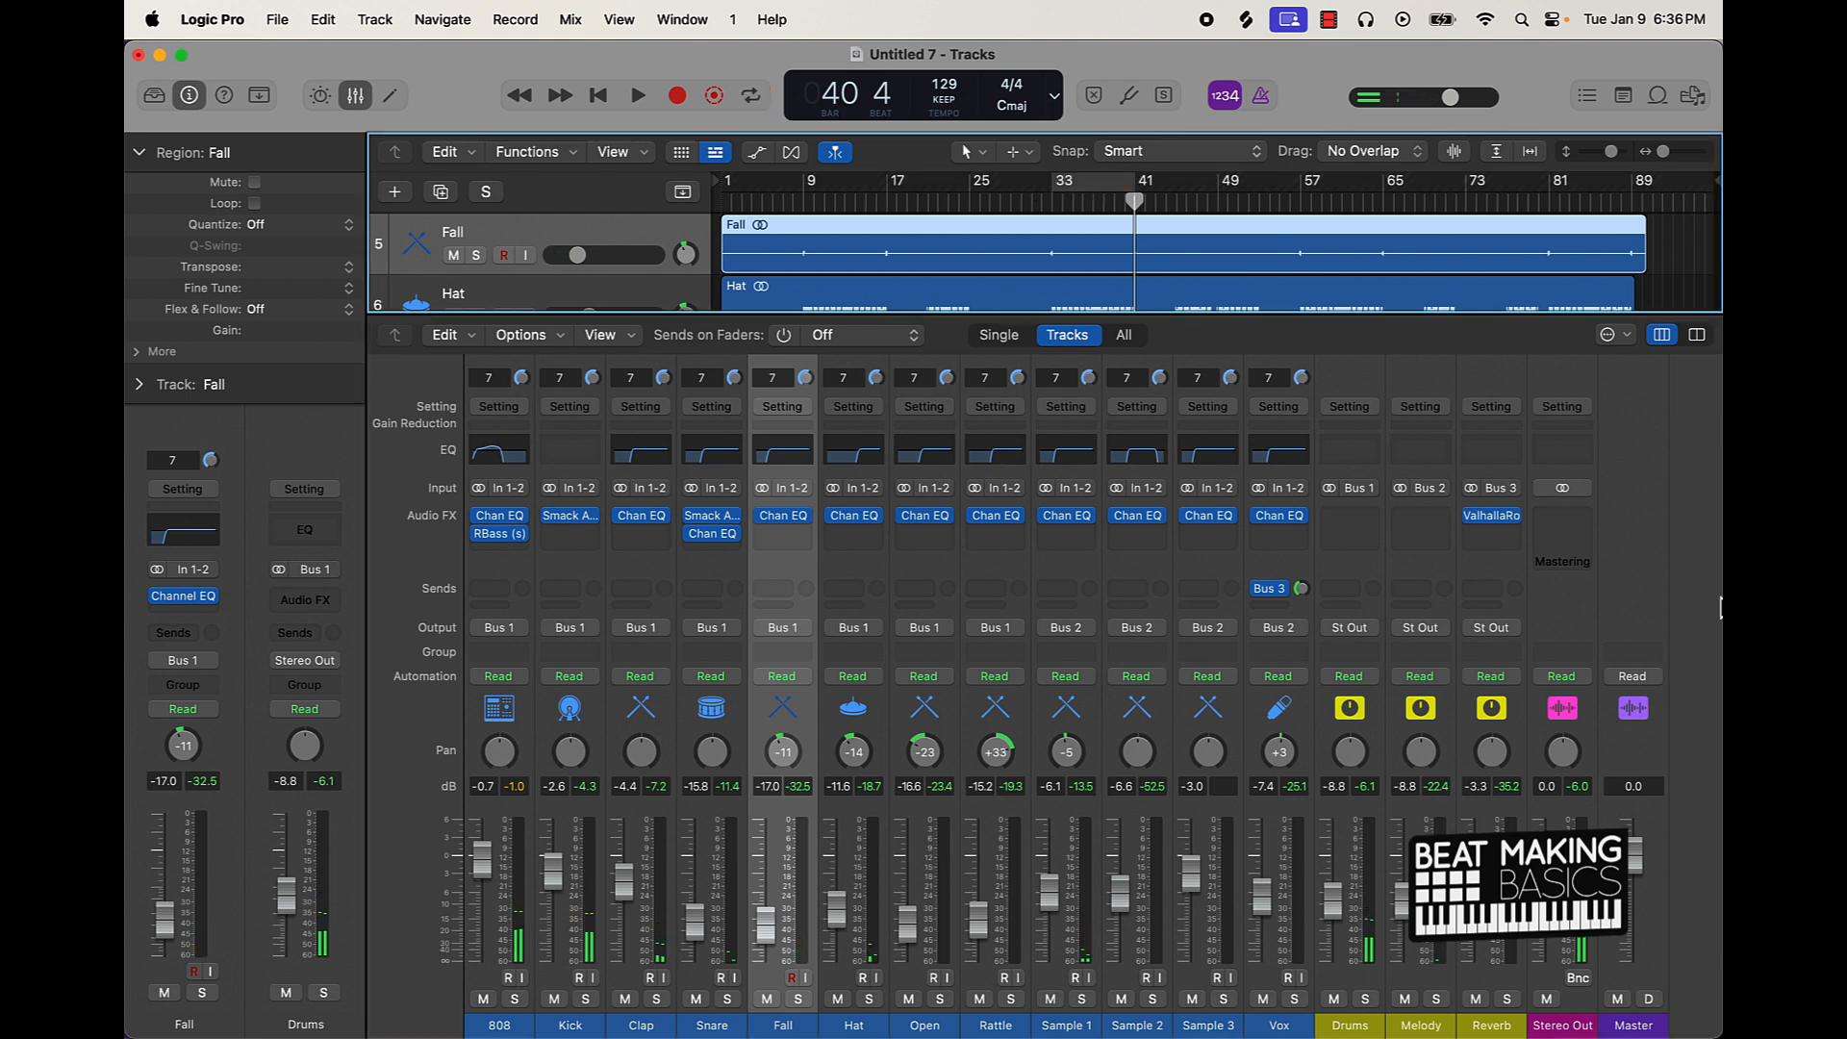
click(1695, 260)
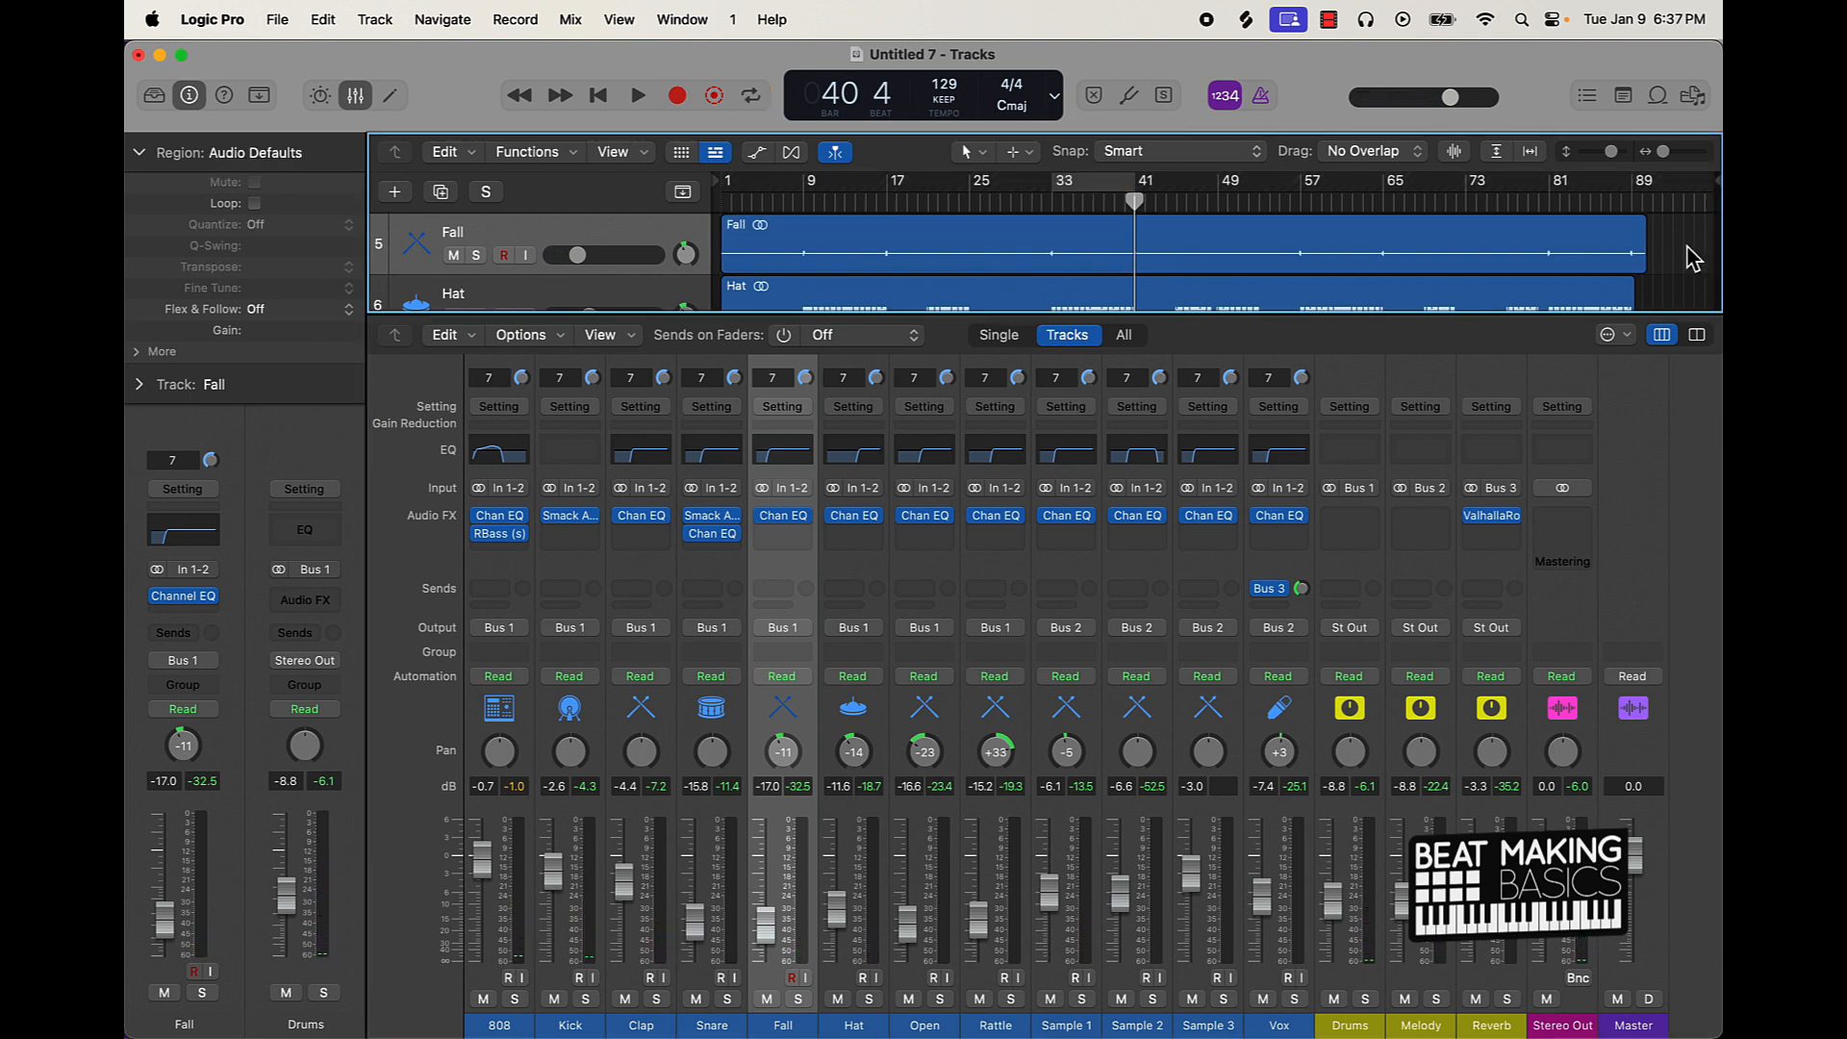
key(Return)
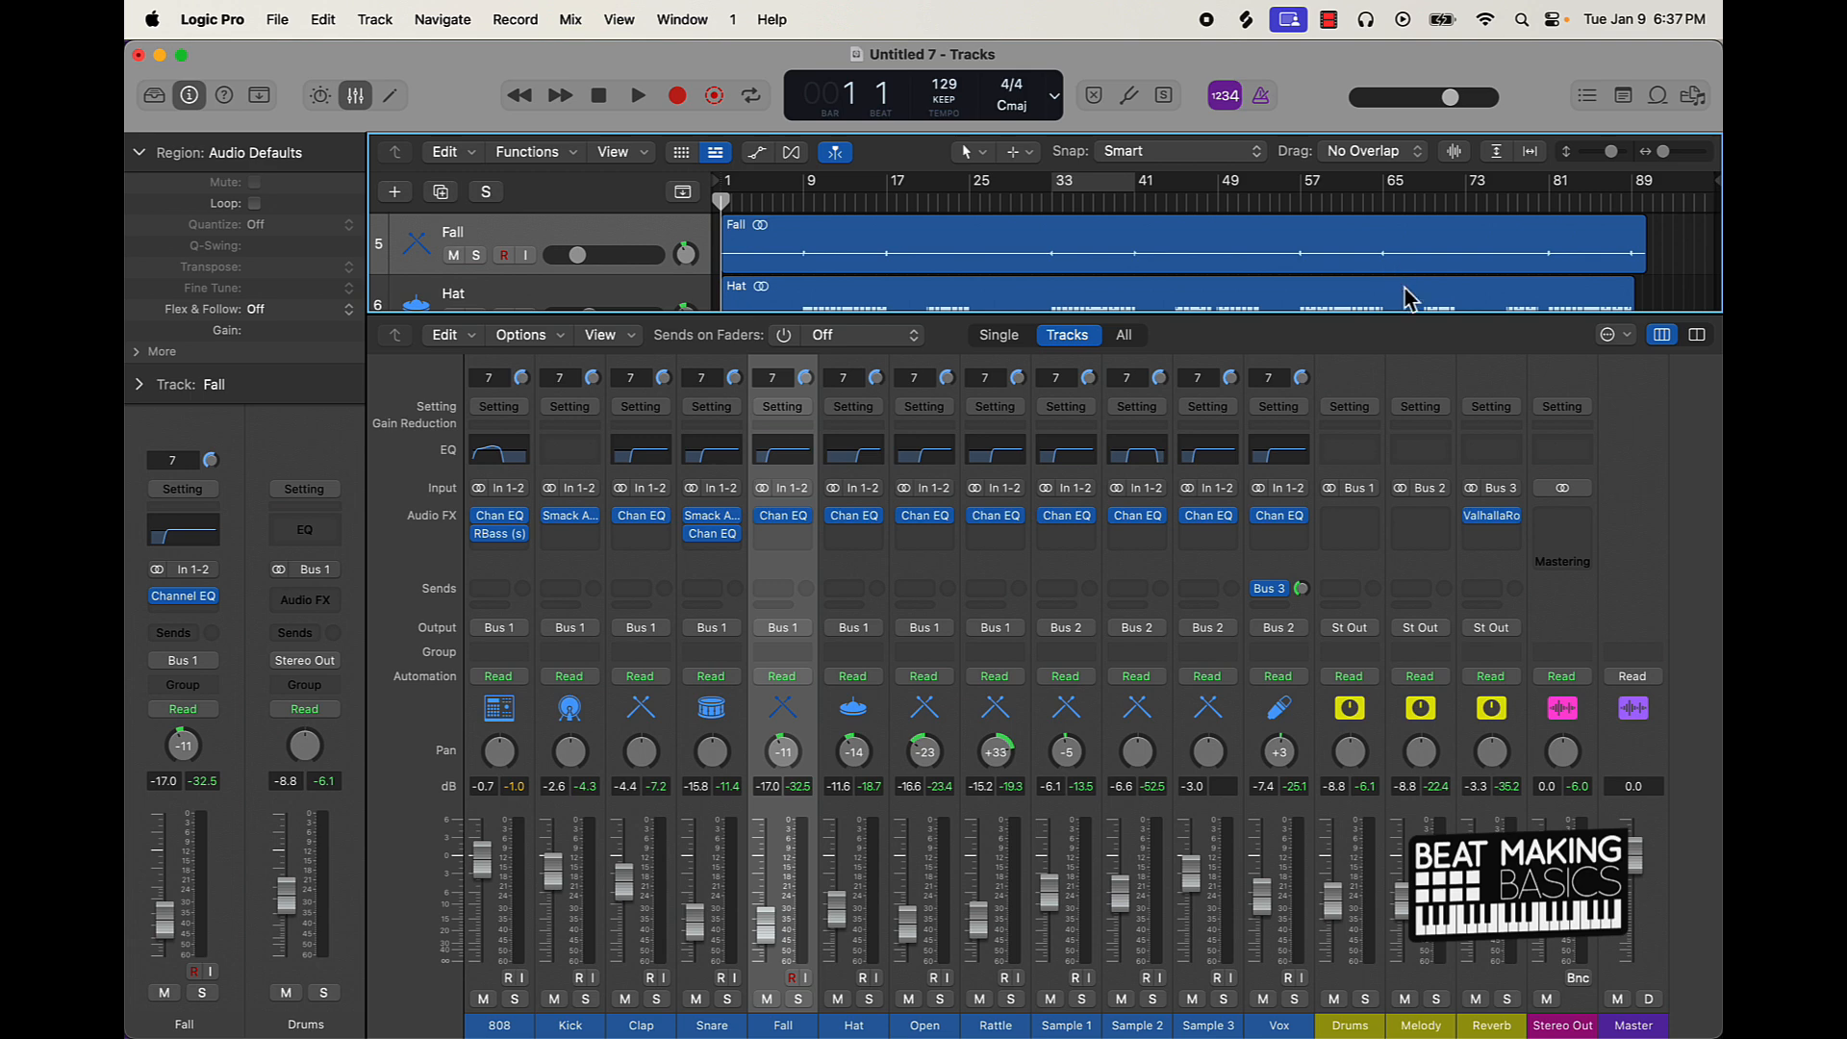
Step: Insert the Waves Nx Ocean Way Nashville (s) plug-in on Stereo Out, closing the head tracker window and moving the plug-in window aside
click(1577, 524)
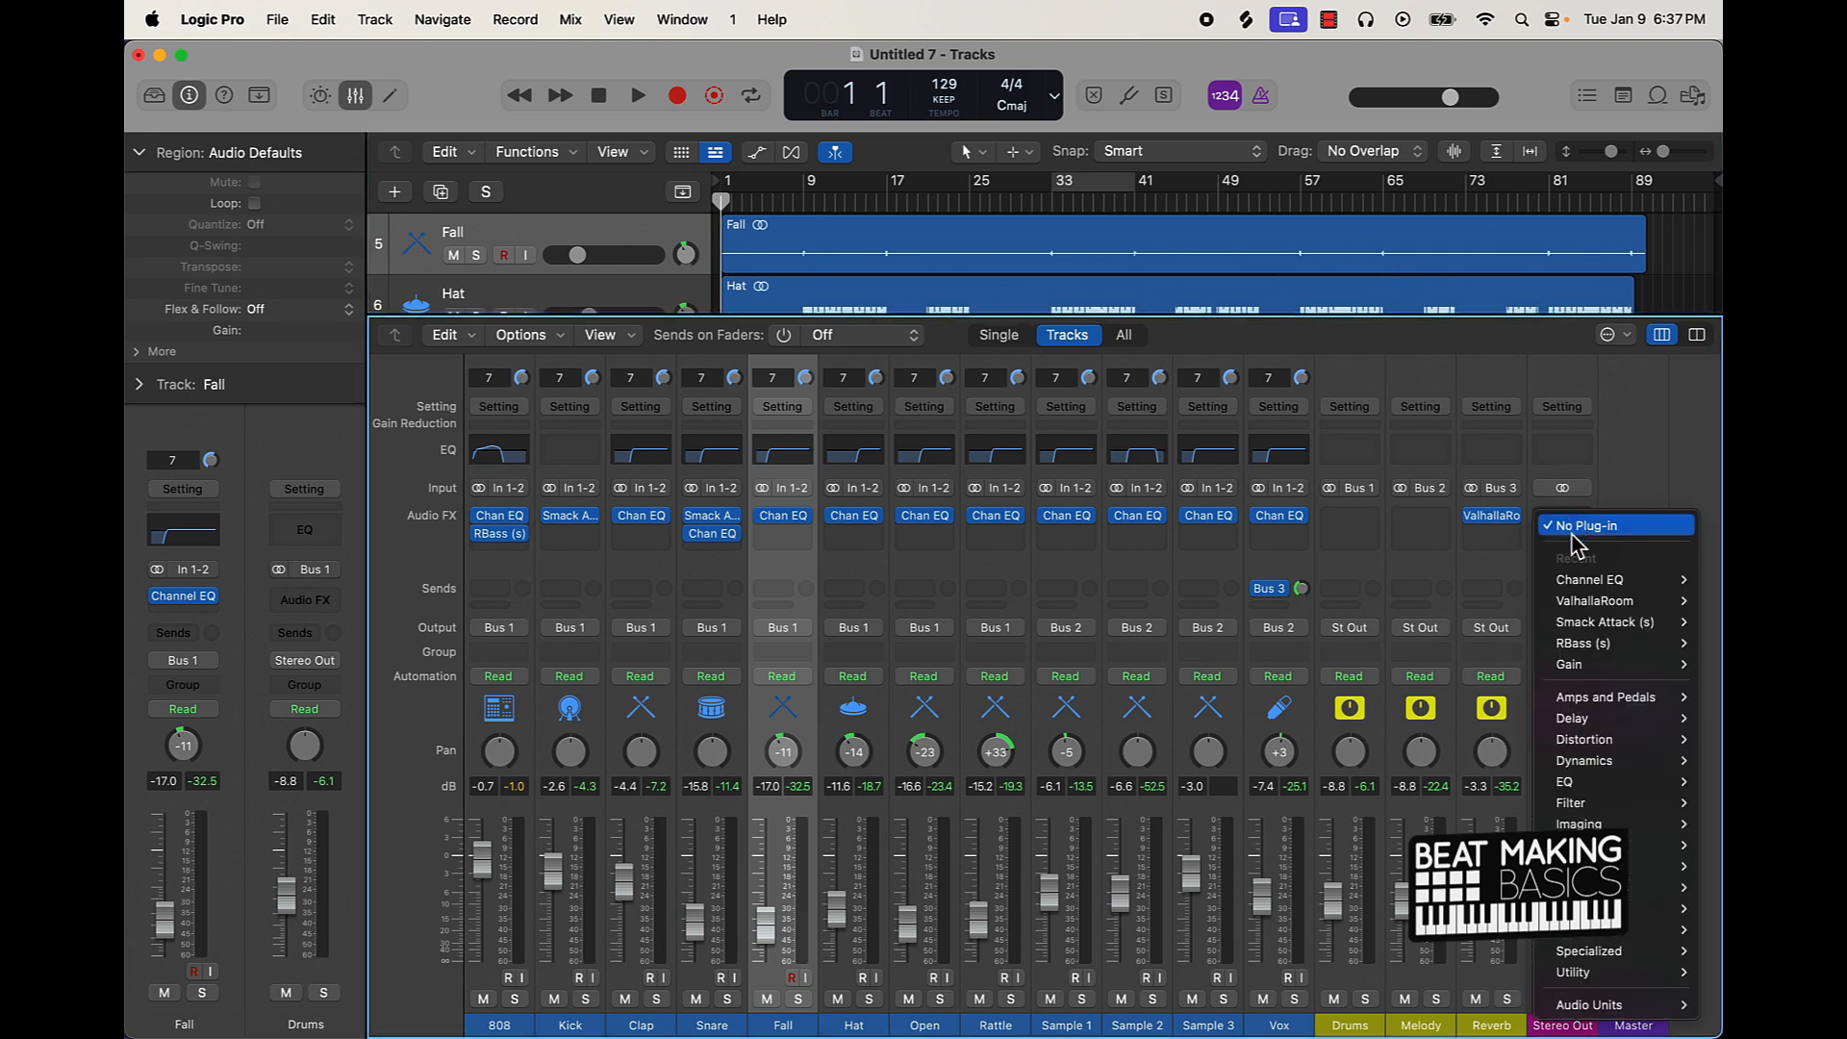
mouse_move(1597, 1004)
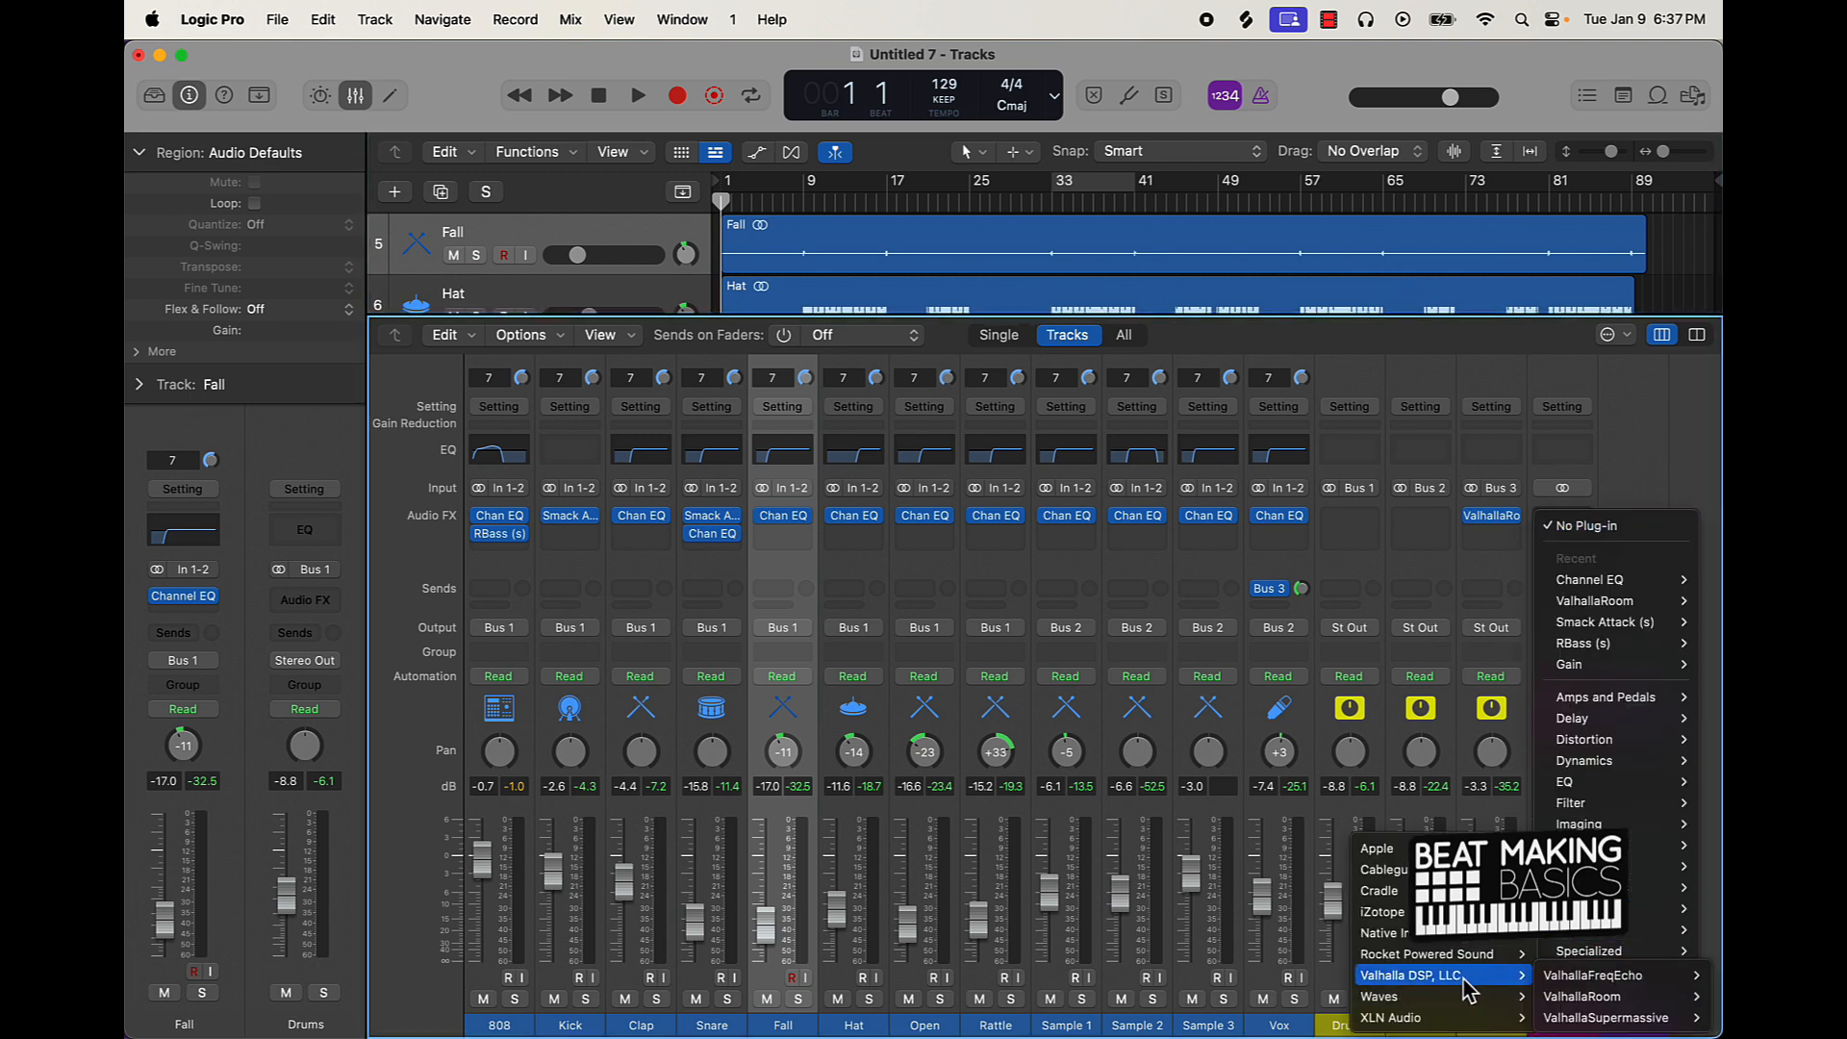
mouse_move(1509, 1001)
scroll(1231, 604, down, 15)
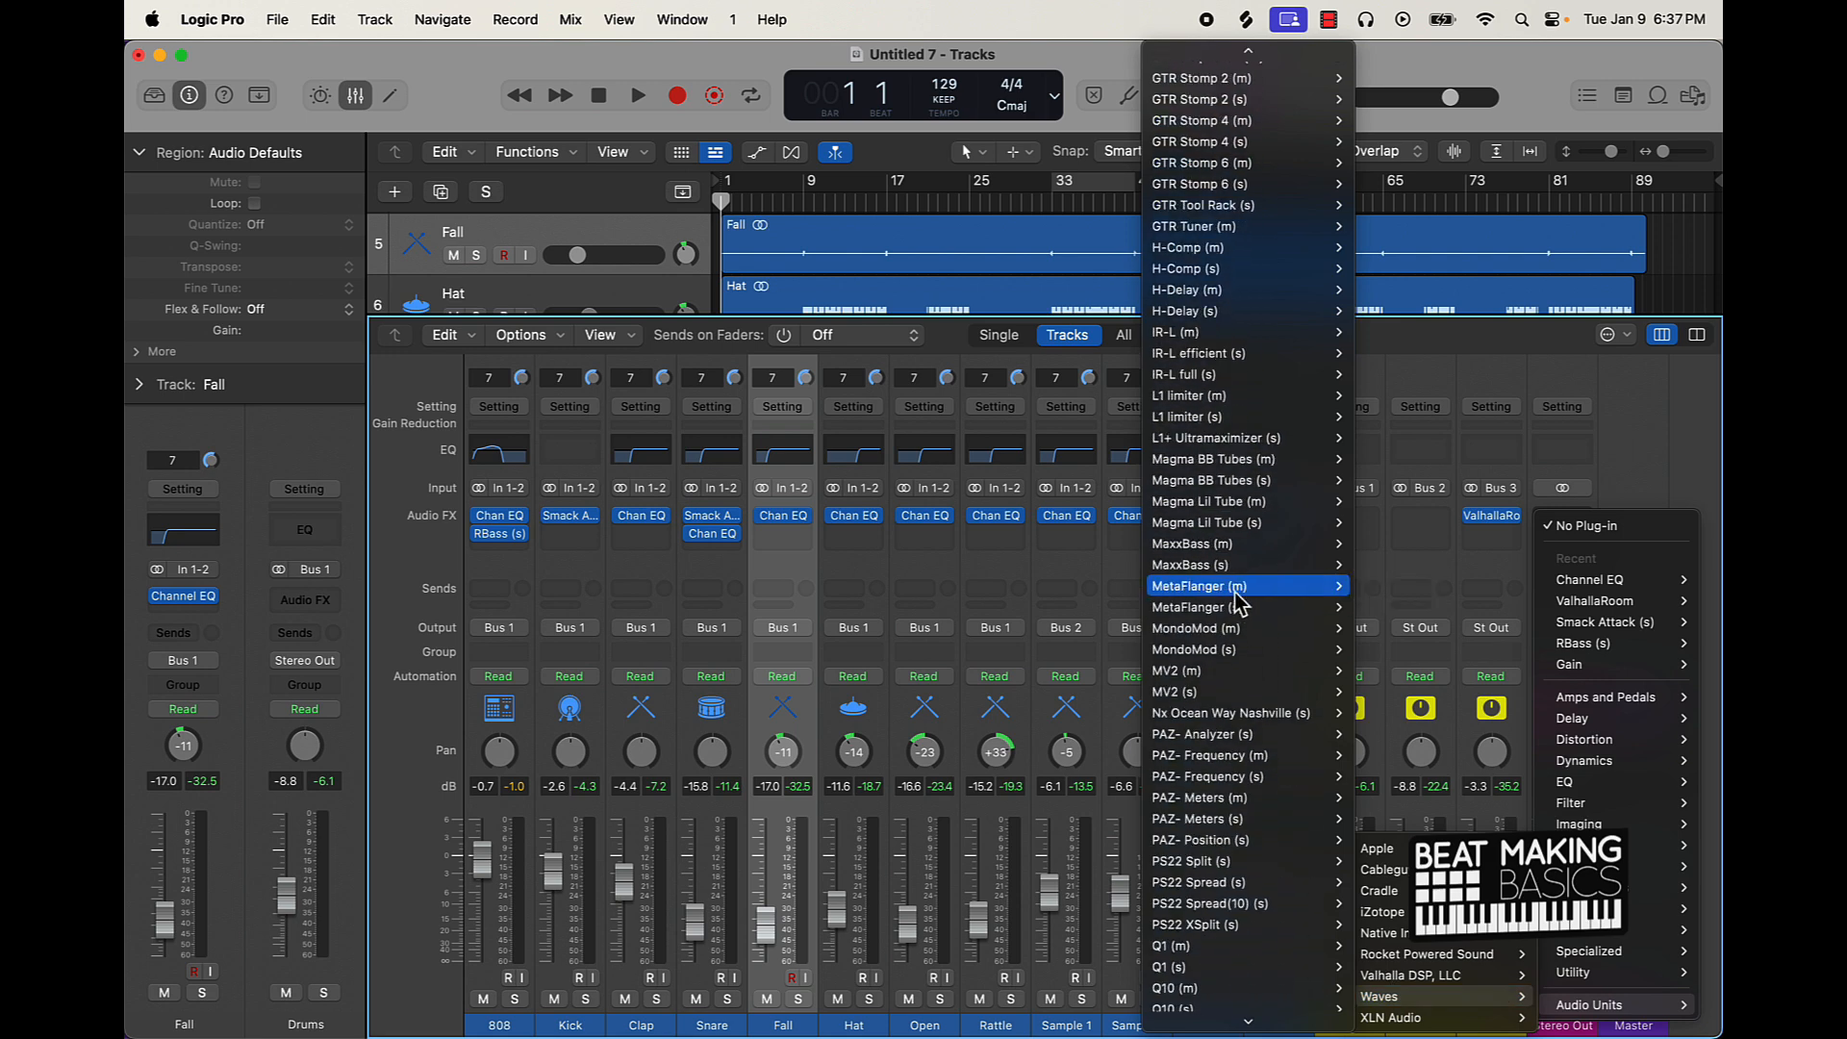
mouse_move(1178, 639)
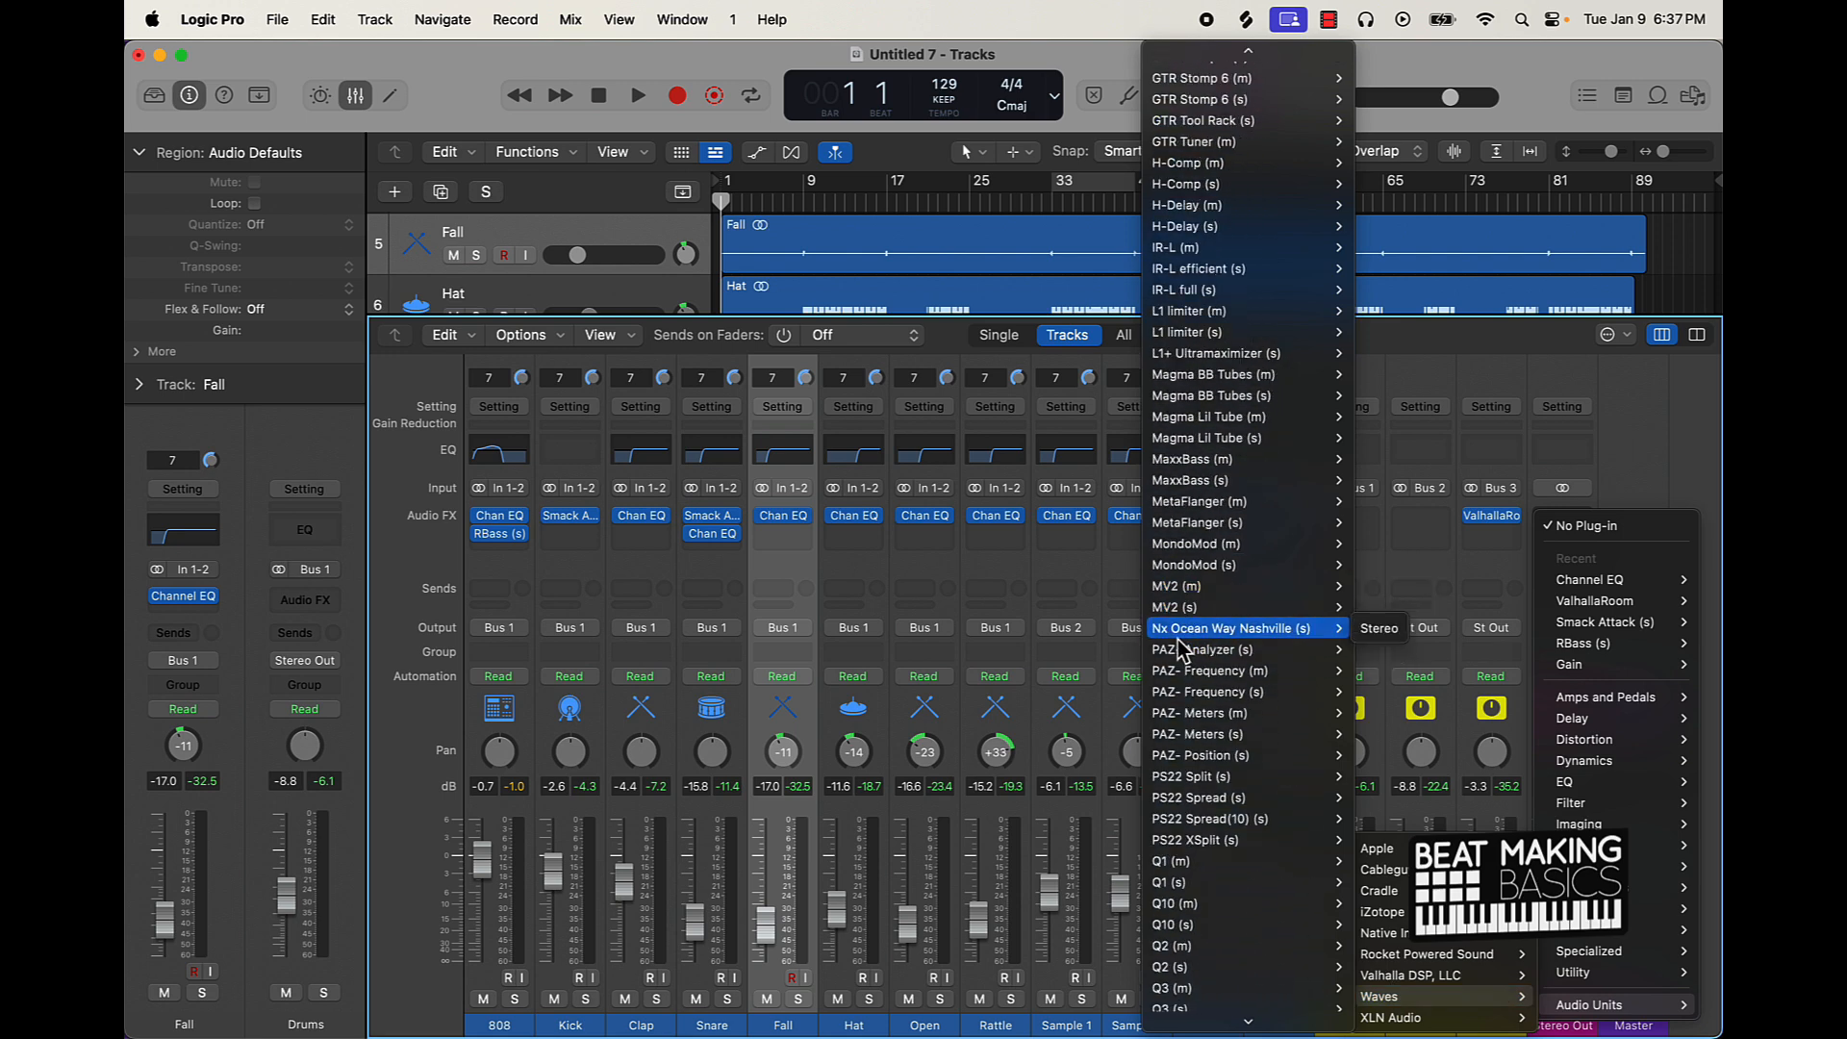
click(1268, 642)
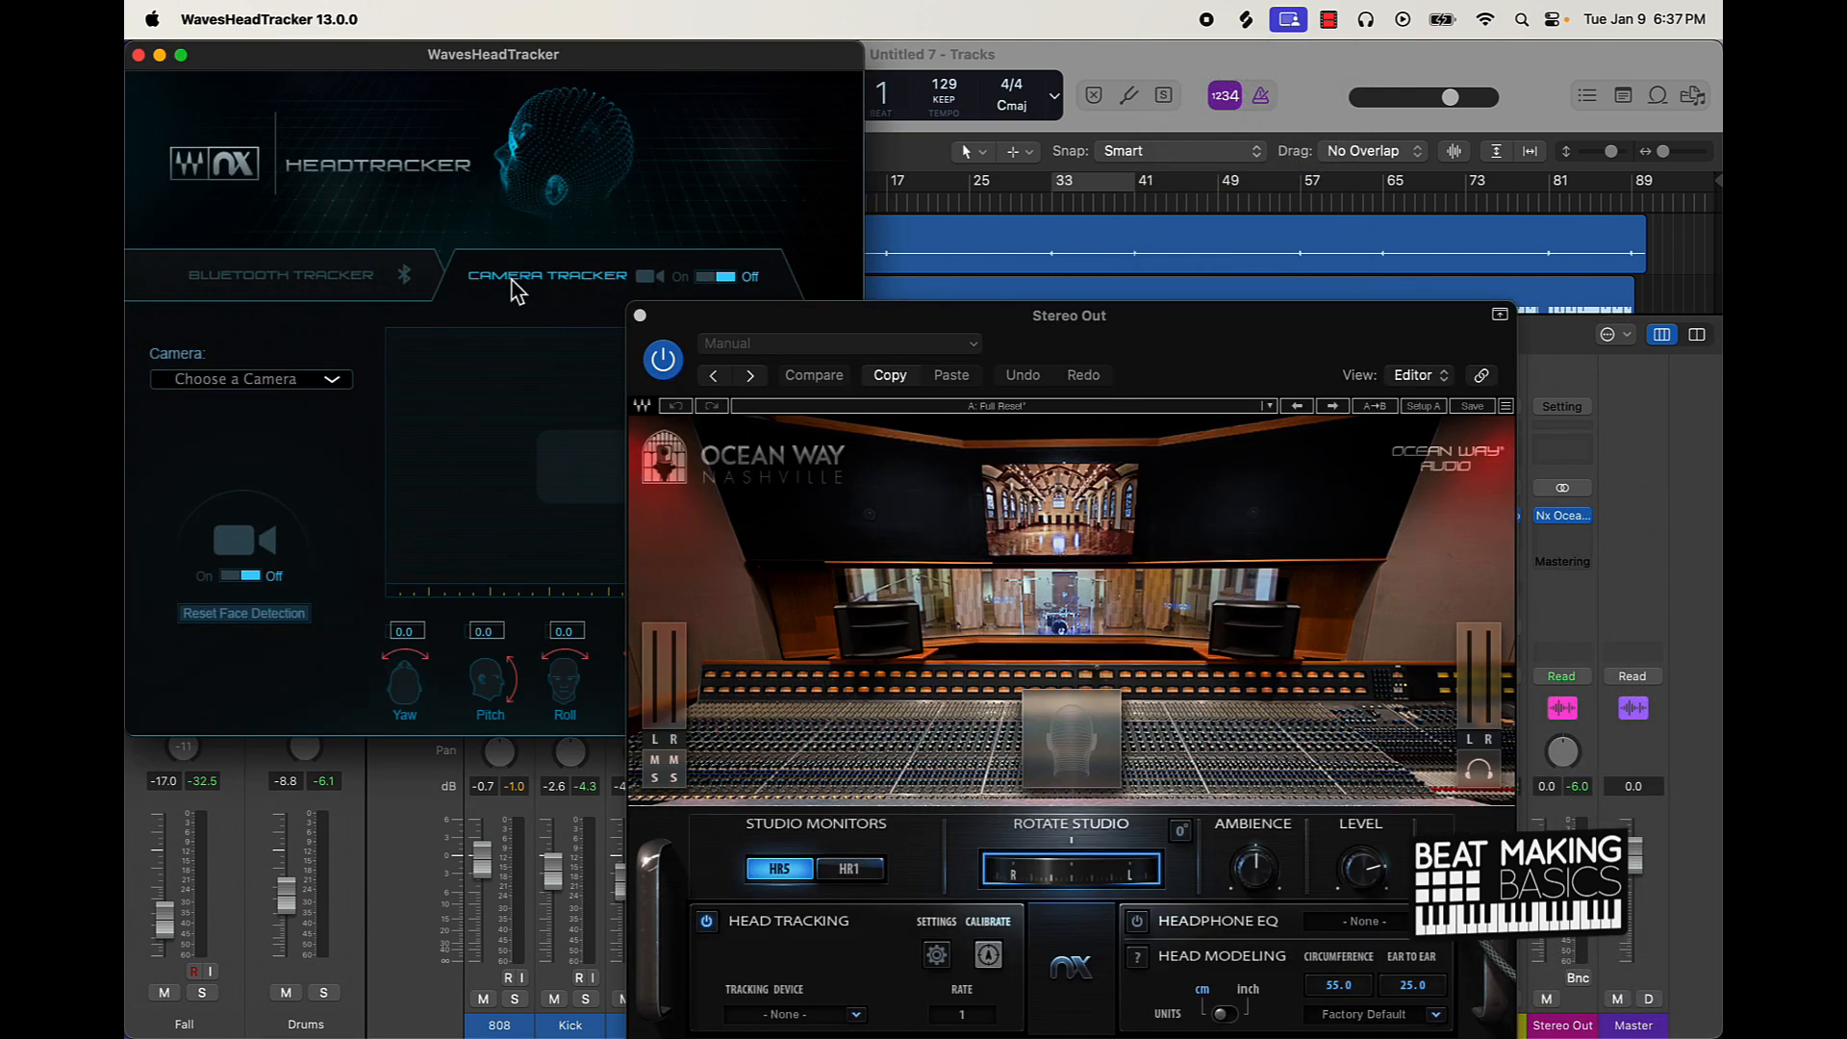
click(139, 56)
drag(1066, 344, 1227, 298)
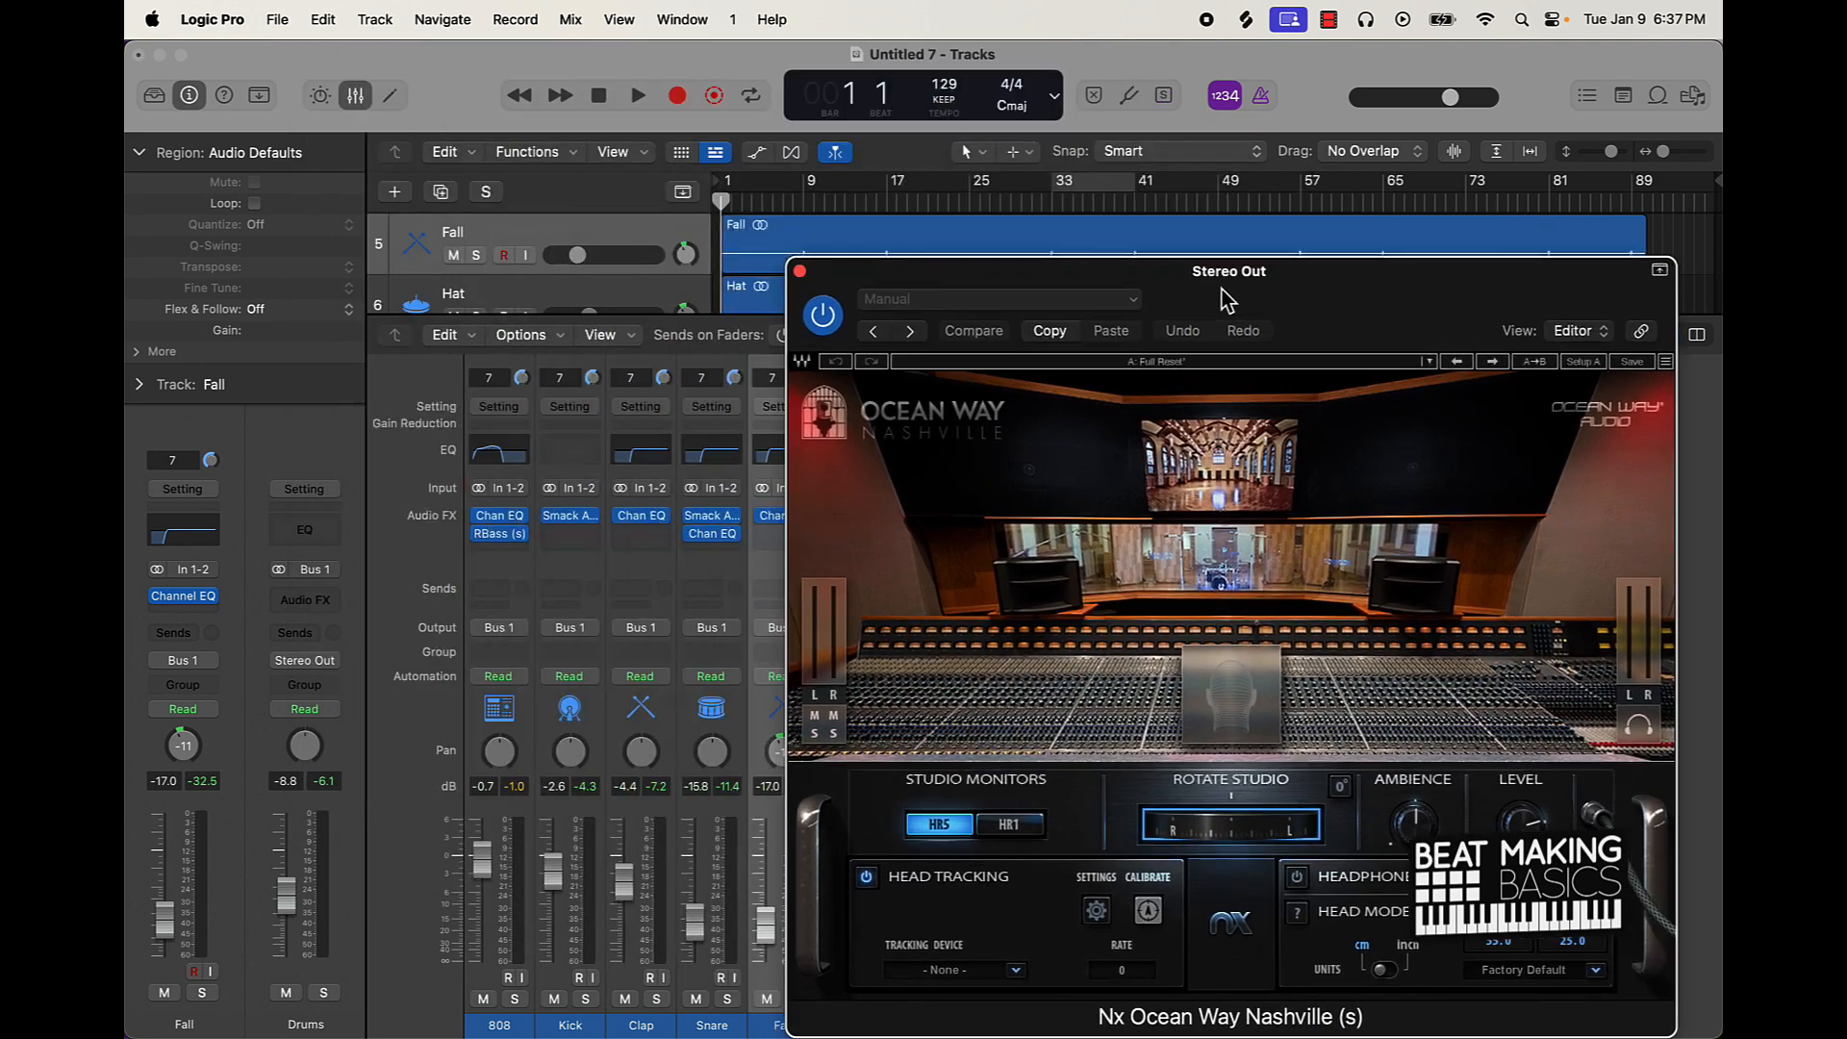
Step: Play the cycle range from bar 33 with the plug-in window closed, and lower the Clap fader to -6.4 dB
click(1101, 191)
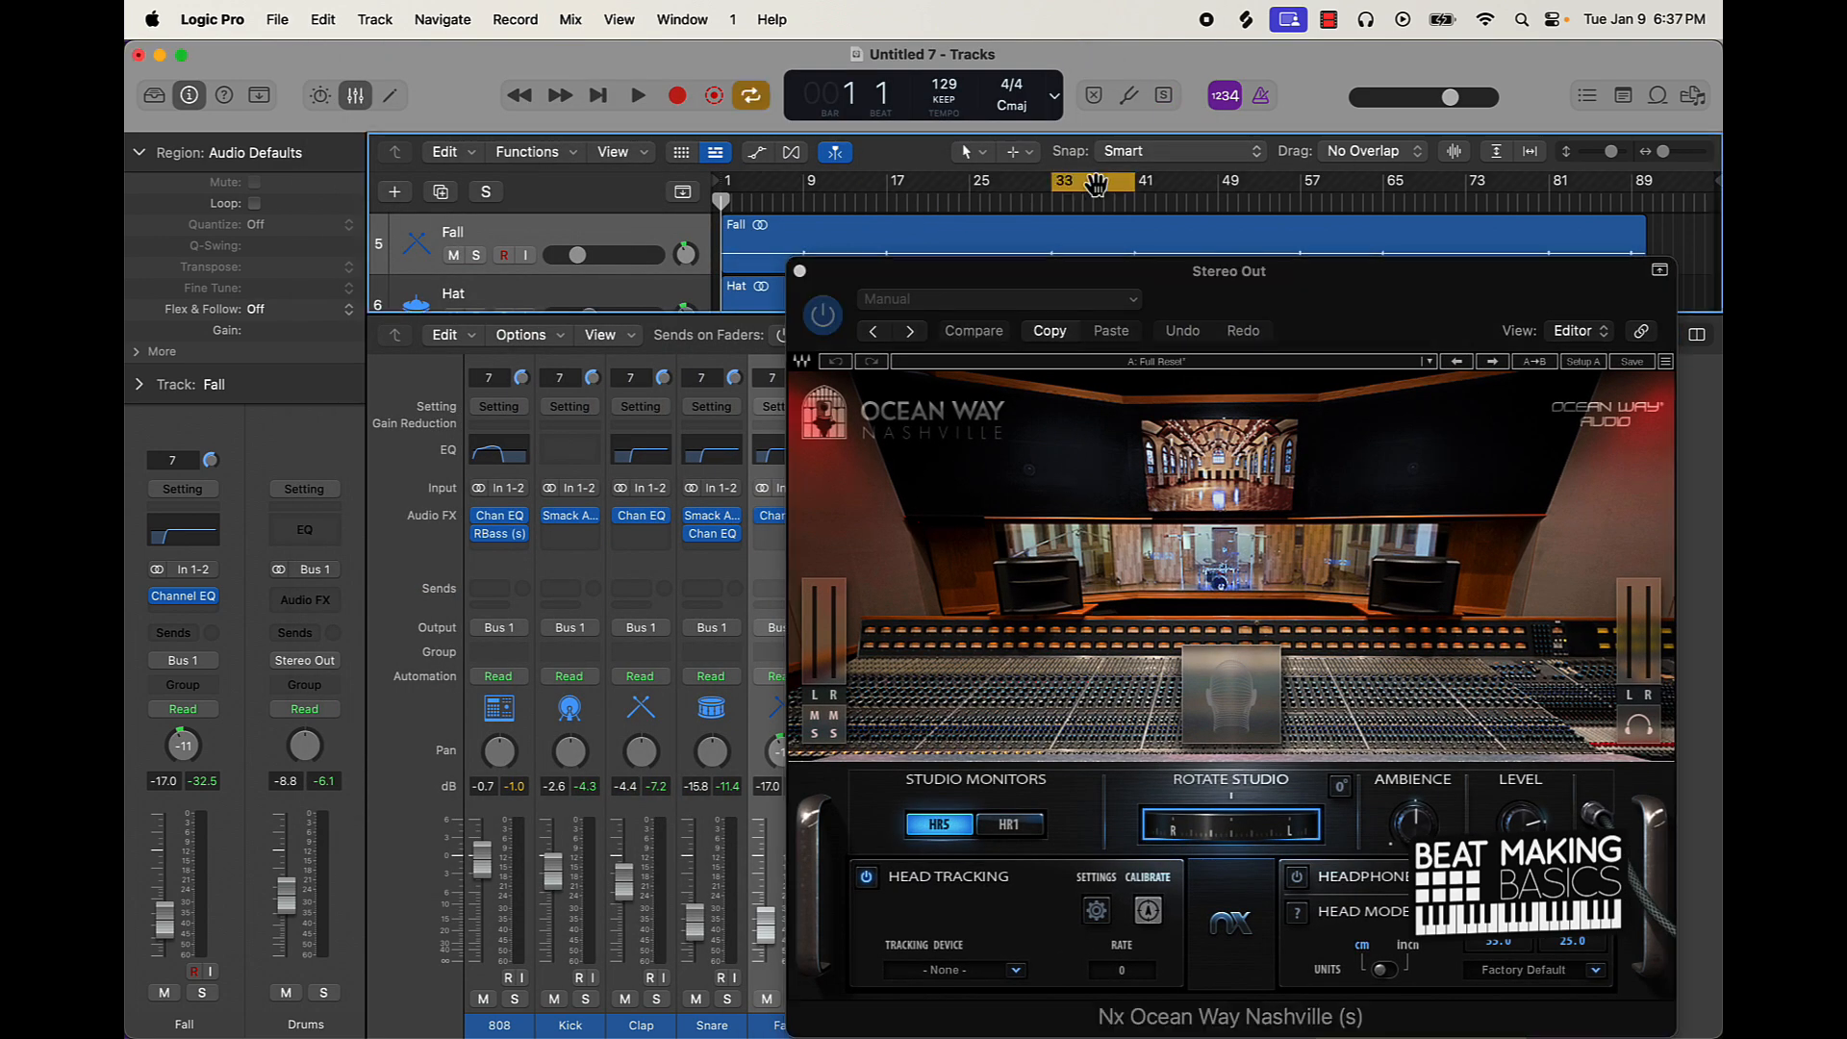
key(space)
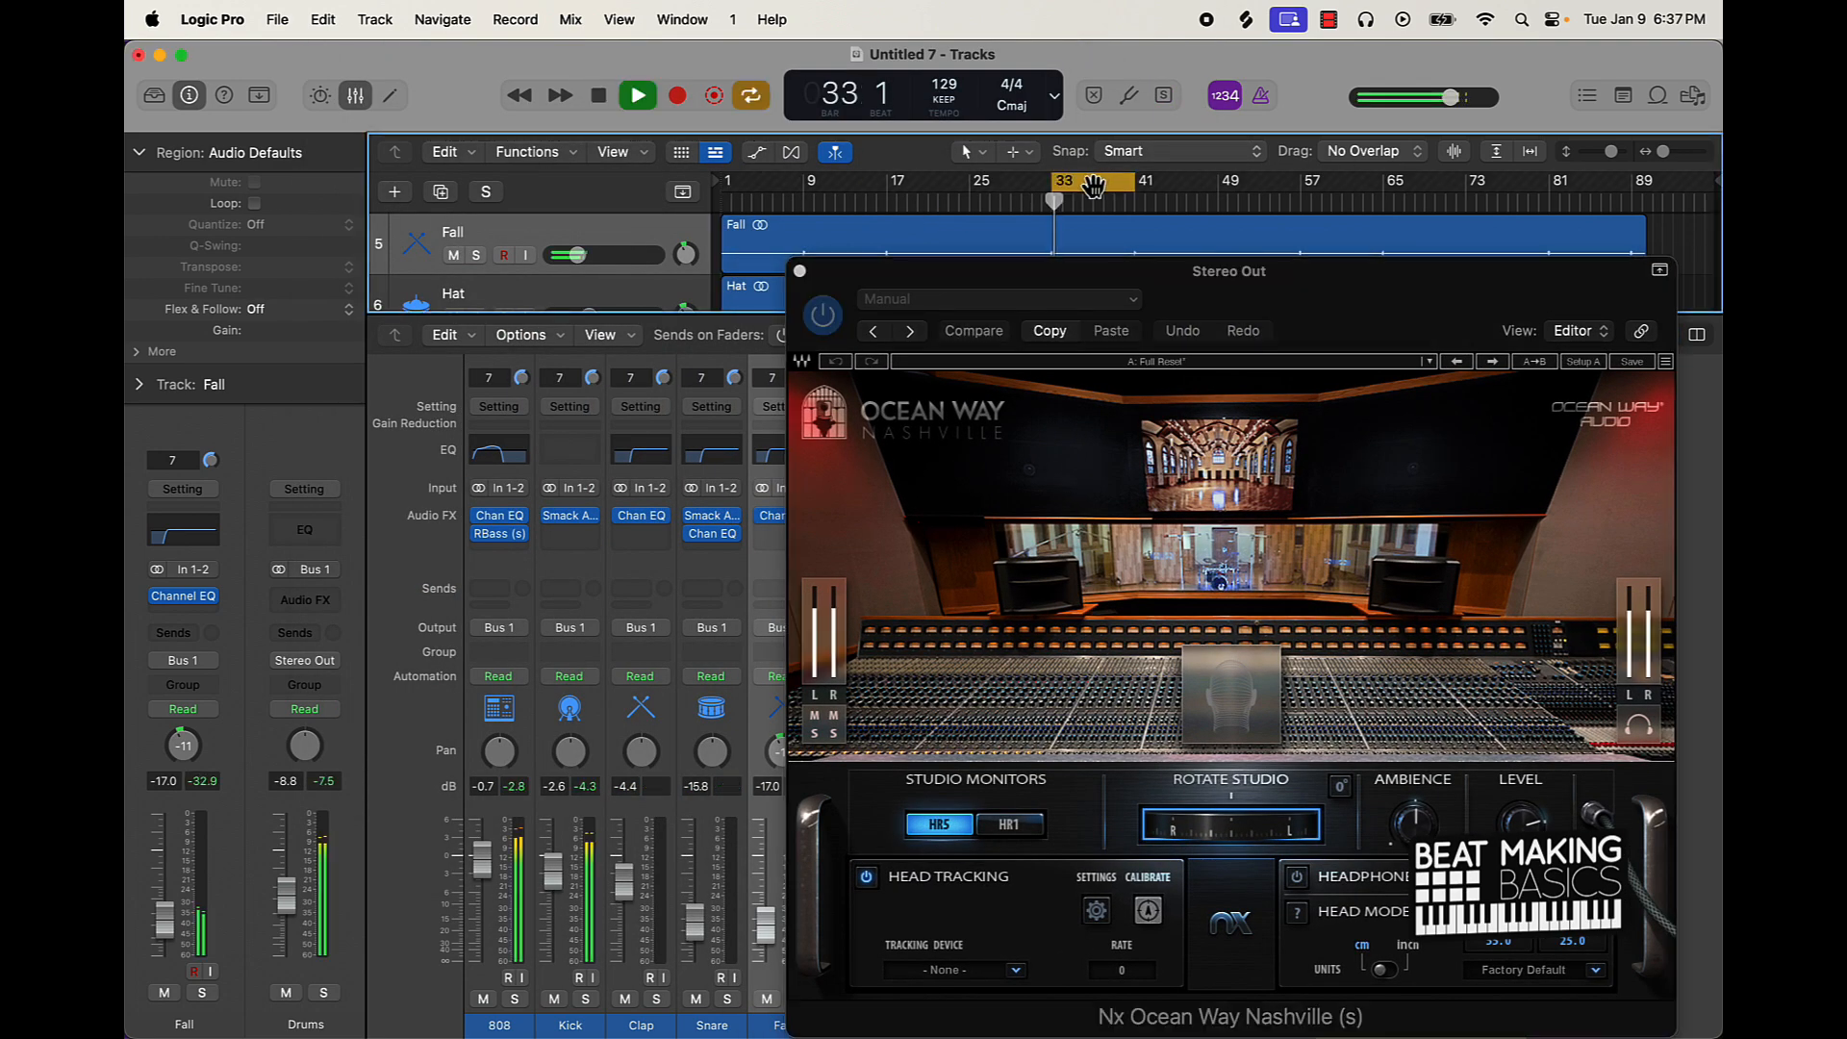
click(799, 273)
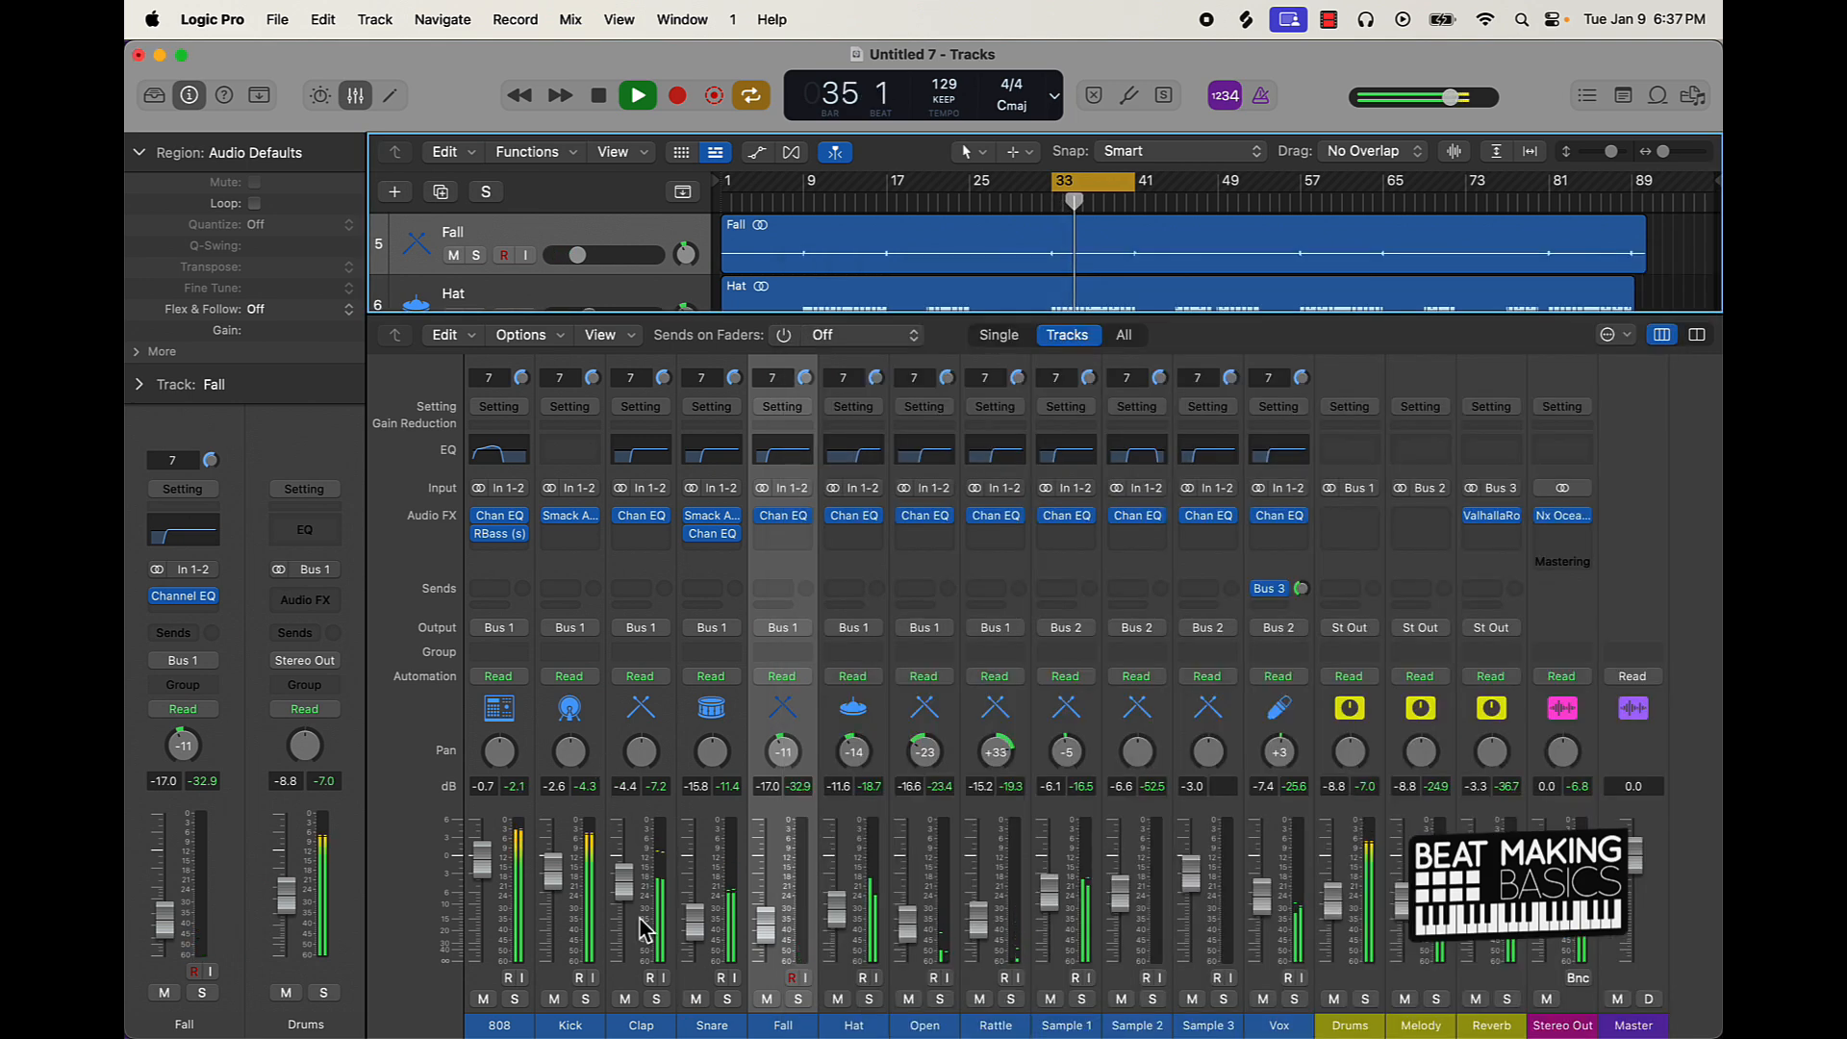
drag(626, 892, 626, 906)
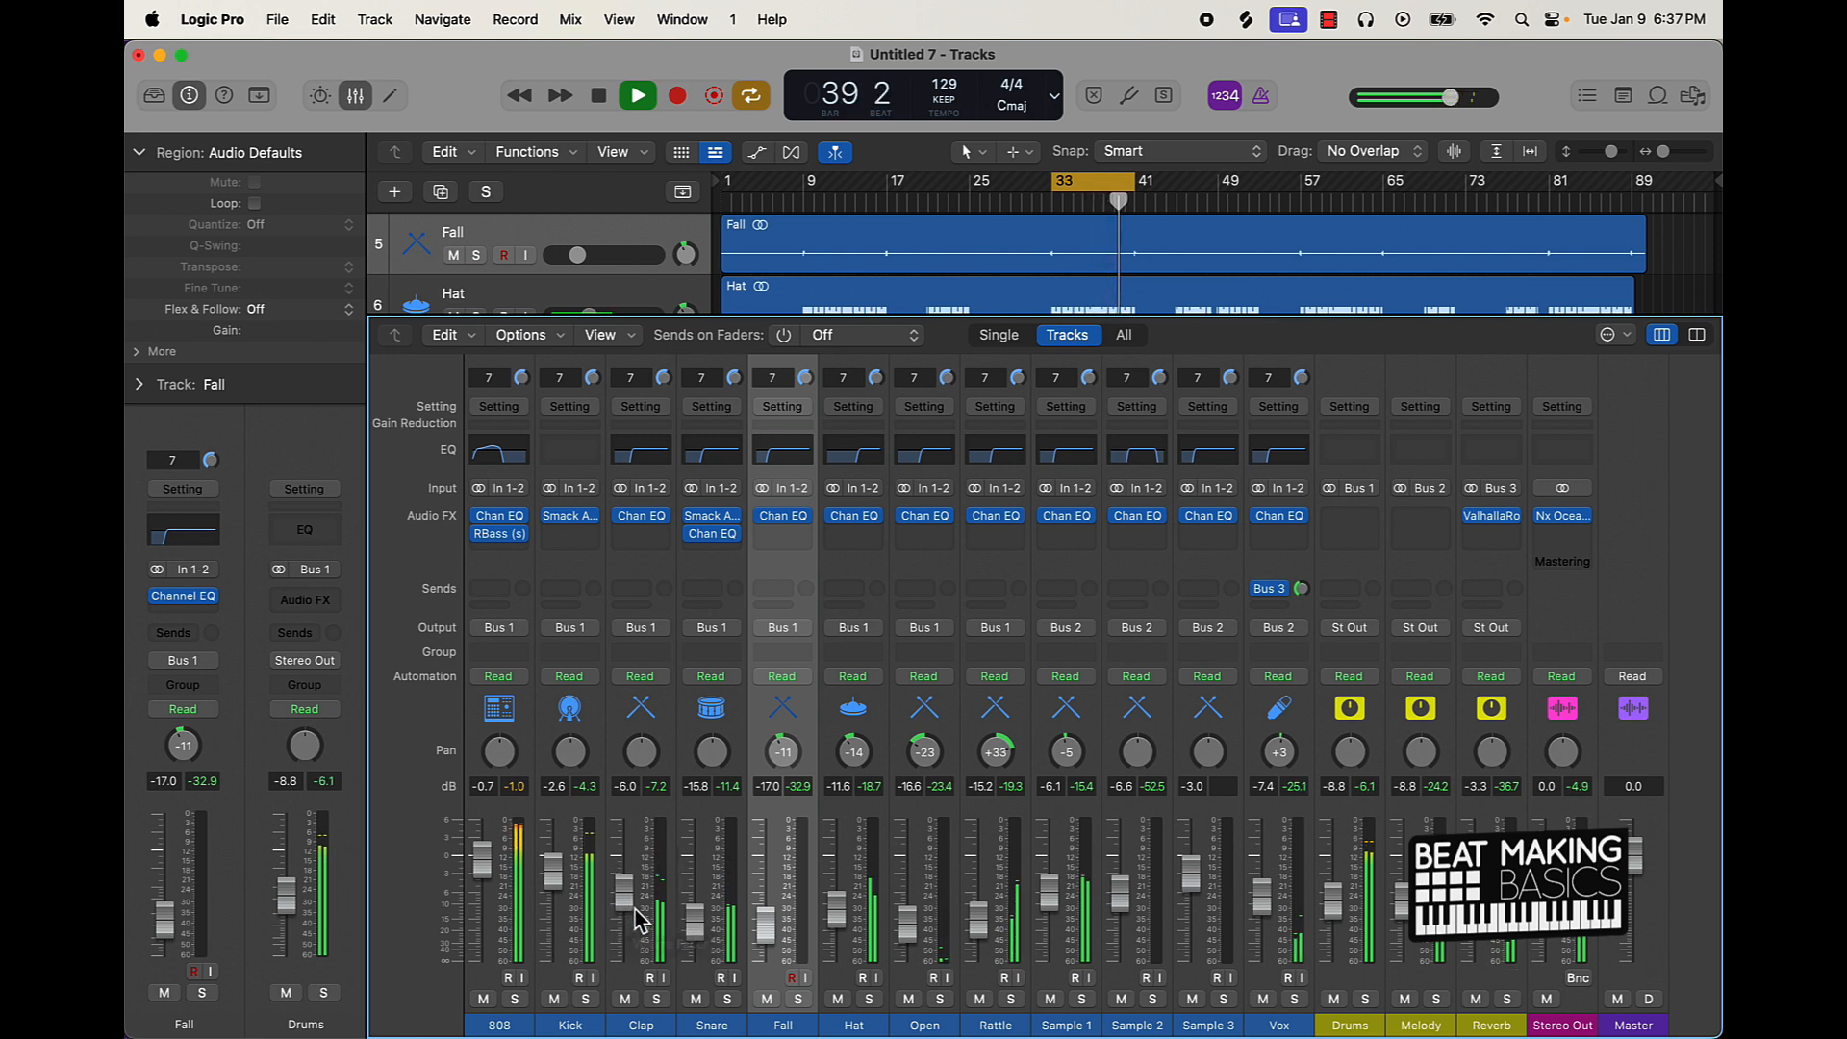
drag(630, 903, 630, 906)
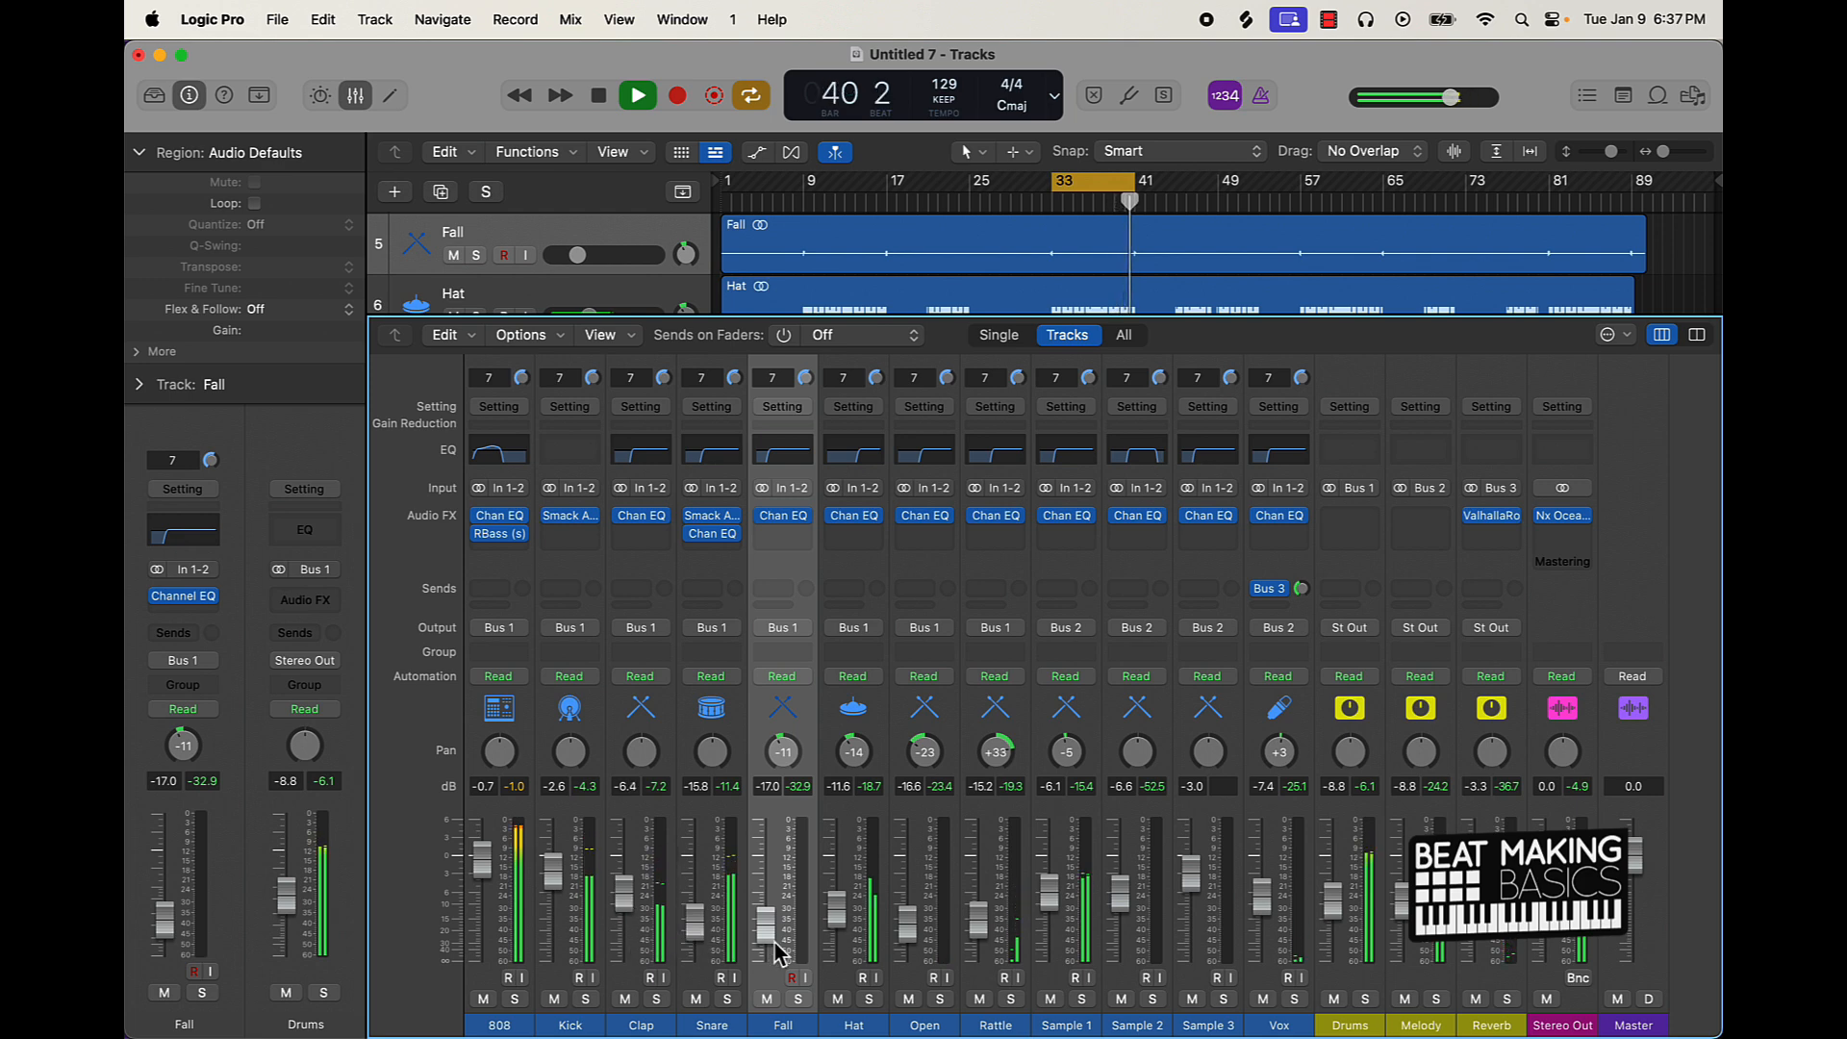
Step: Pan Hat to -17 and lower the Rattle fader to -21.5 dB
drag(858, 756, 857, 760)
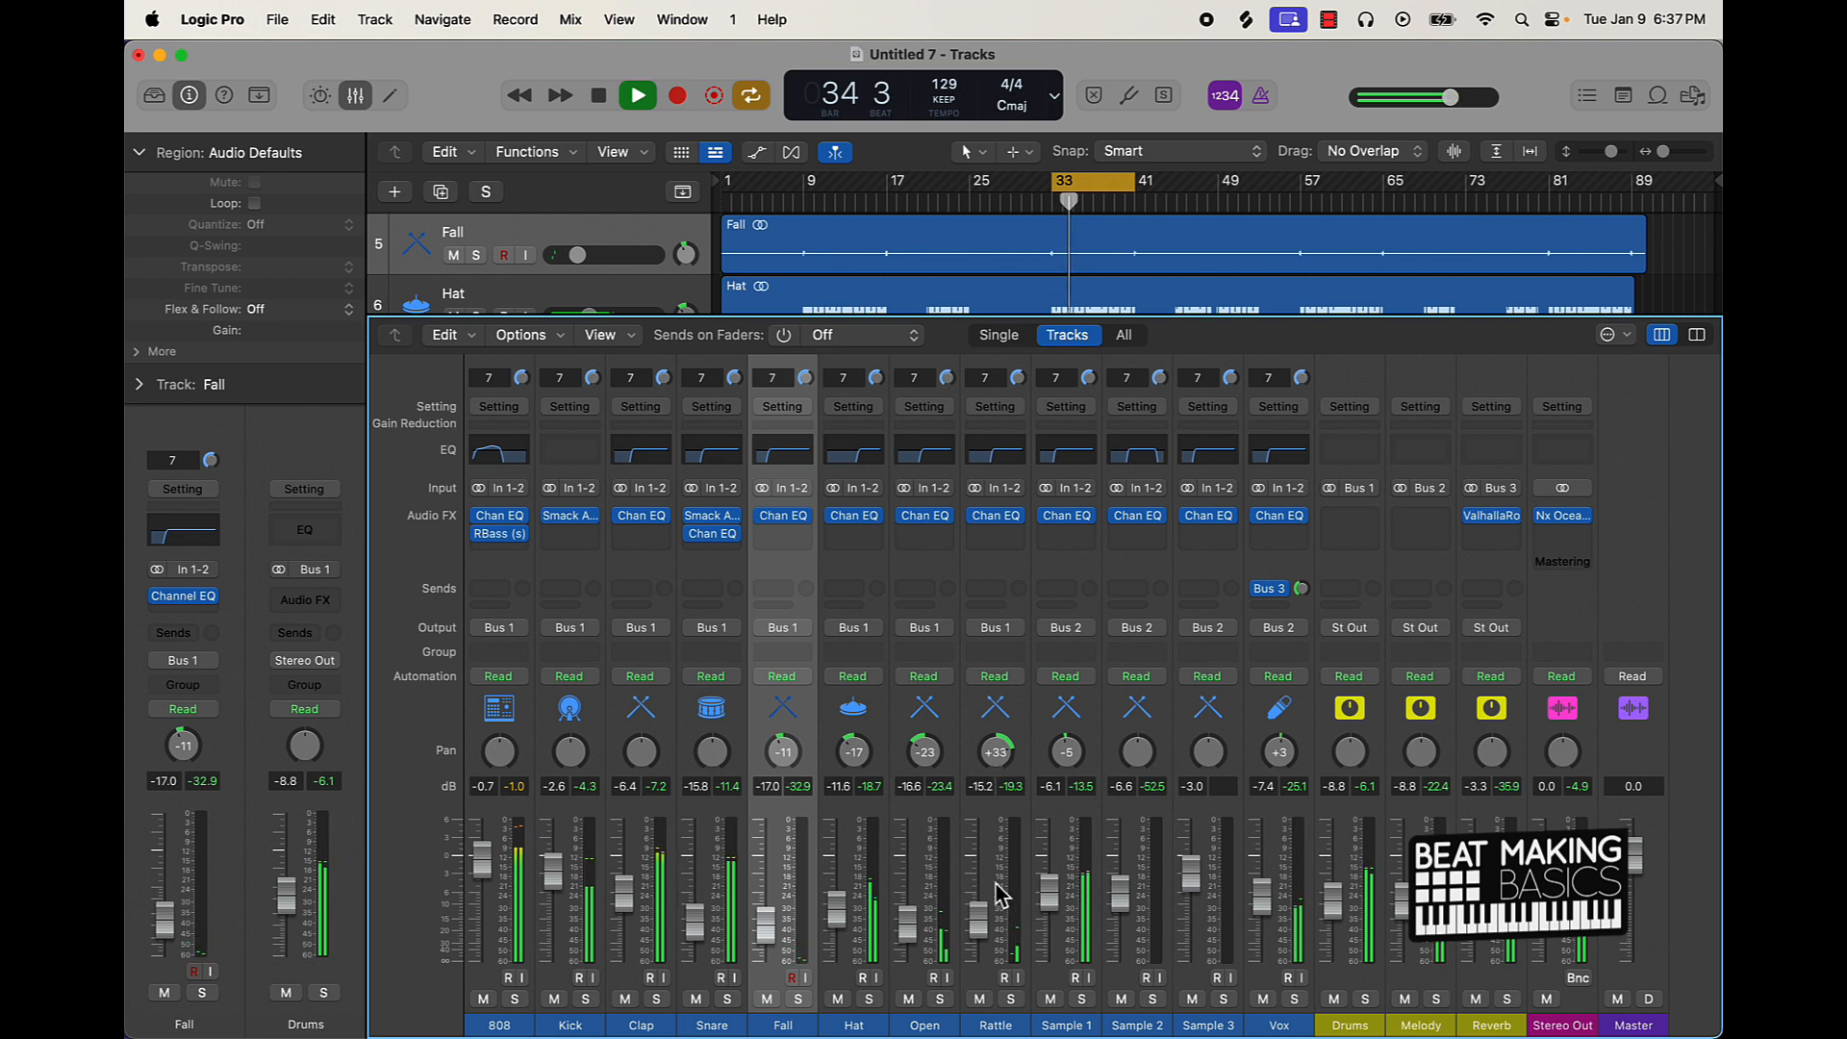
drag(978, 920, 978, 928)
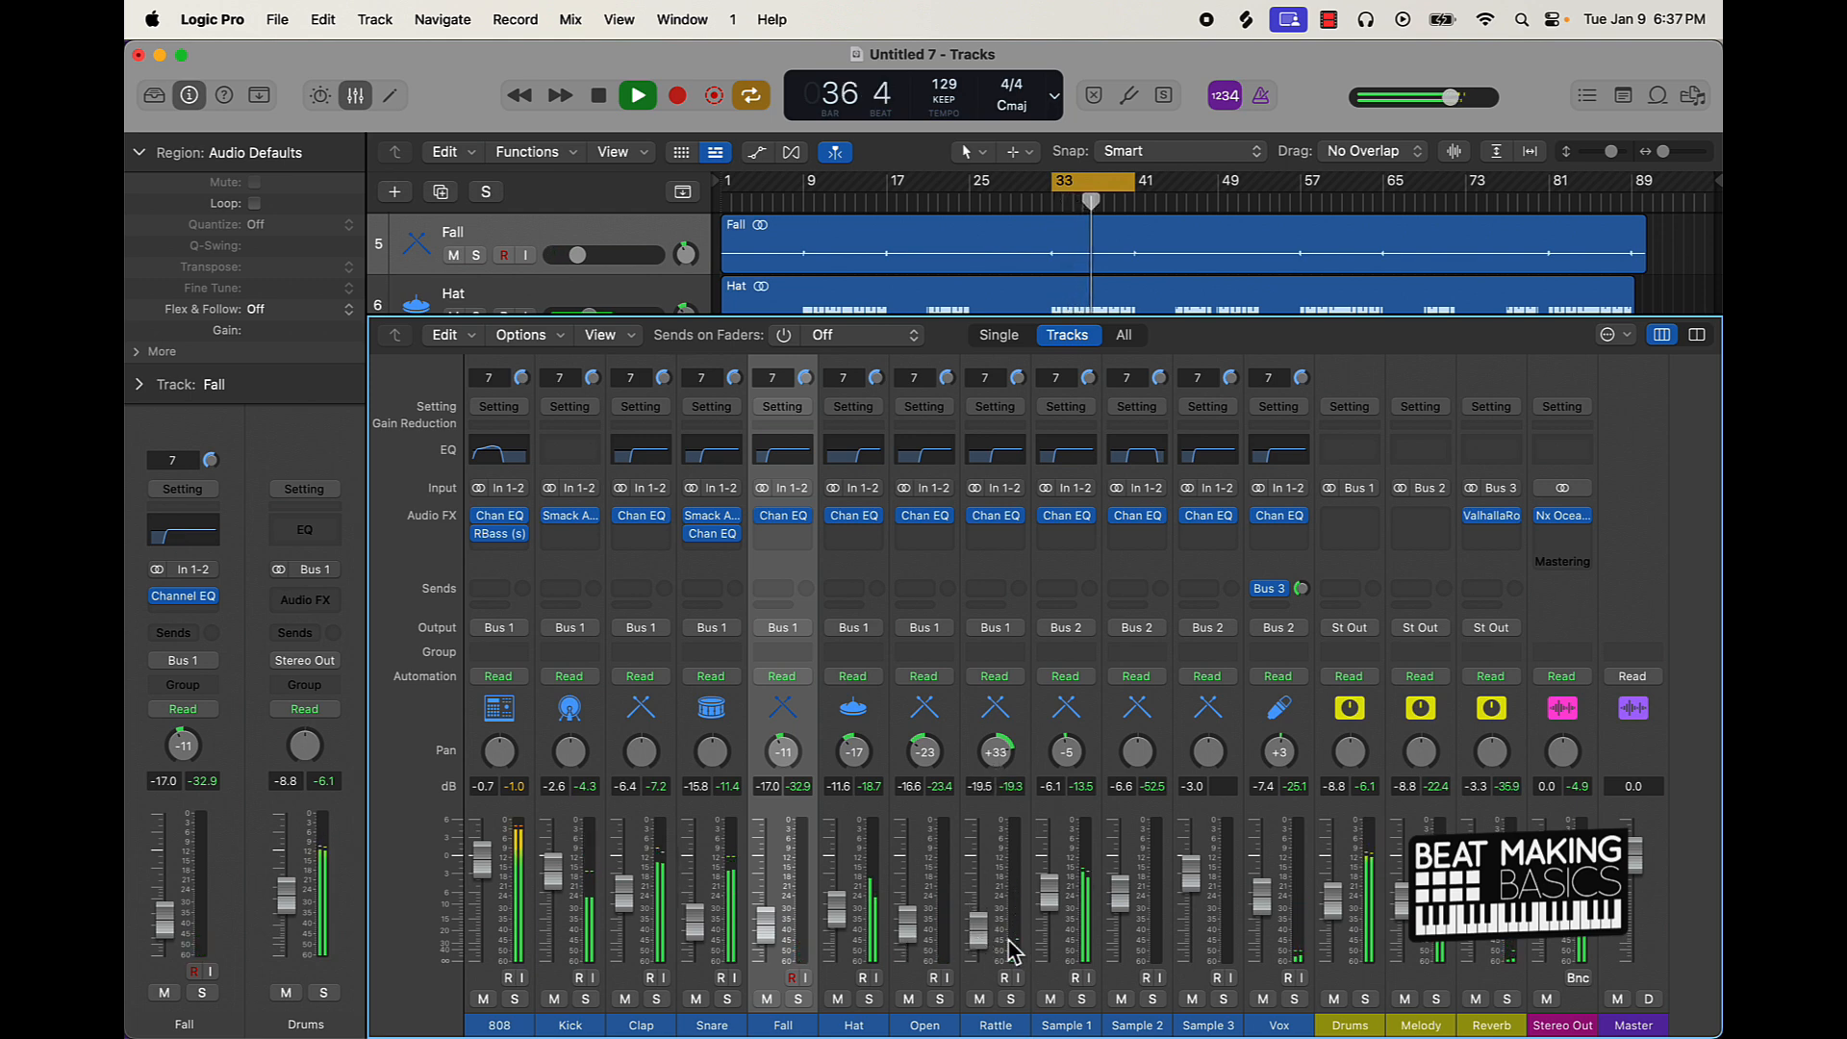
drag(1080, 762, 1080, 762)
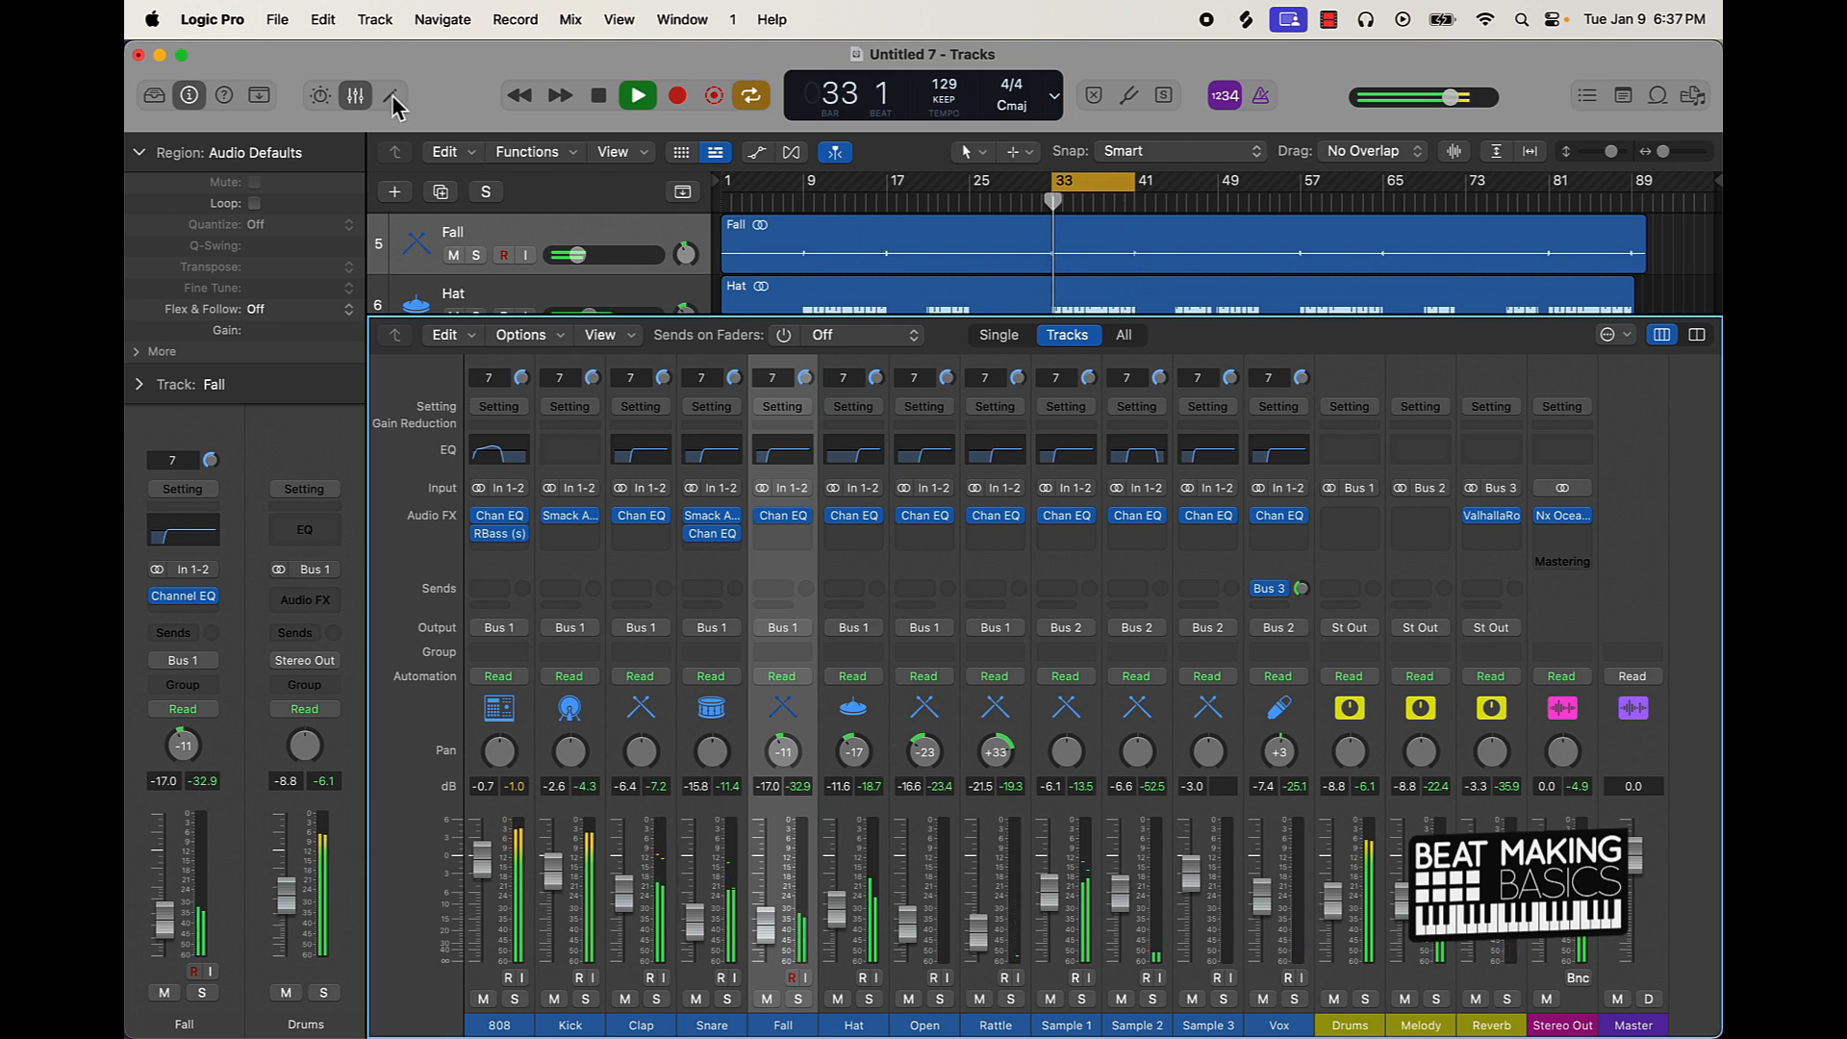
Step: Stop playback and replace the Nx Ocean Way Nashville plug-in on Stereo Out with the stereo Car Test plug-in from Rocket Powered Sound
mouse_move(1560, 535)
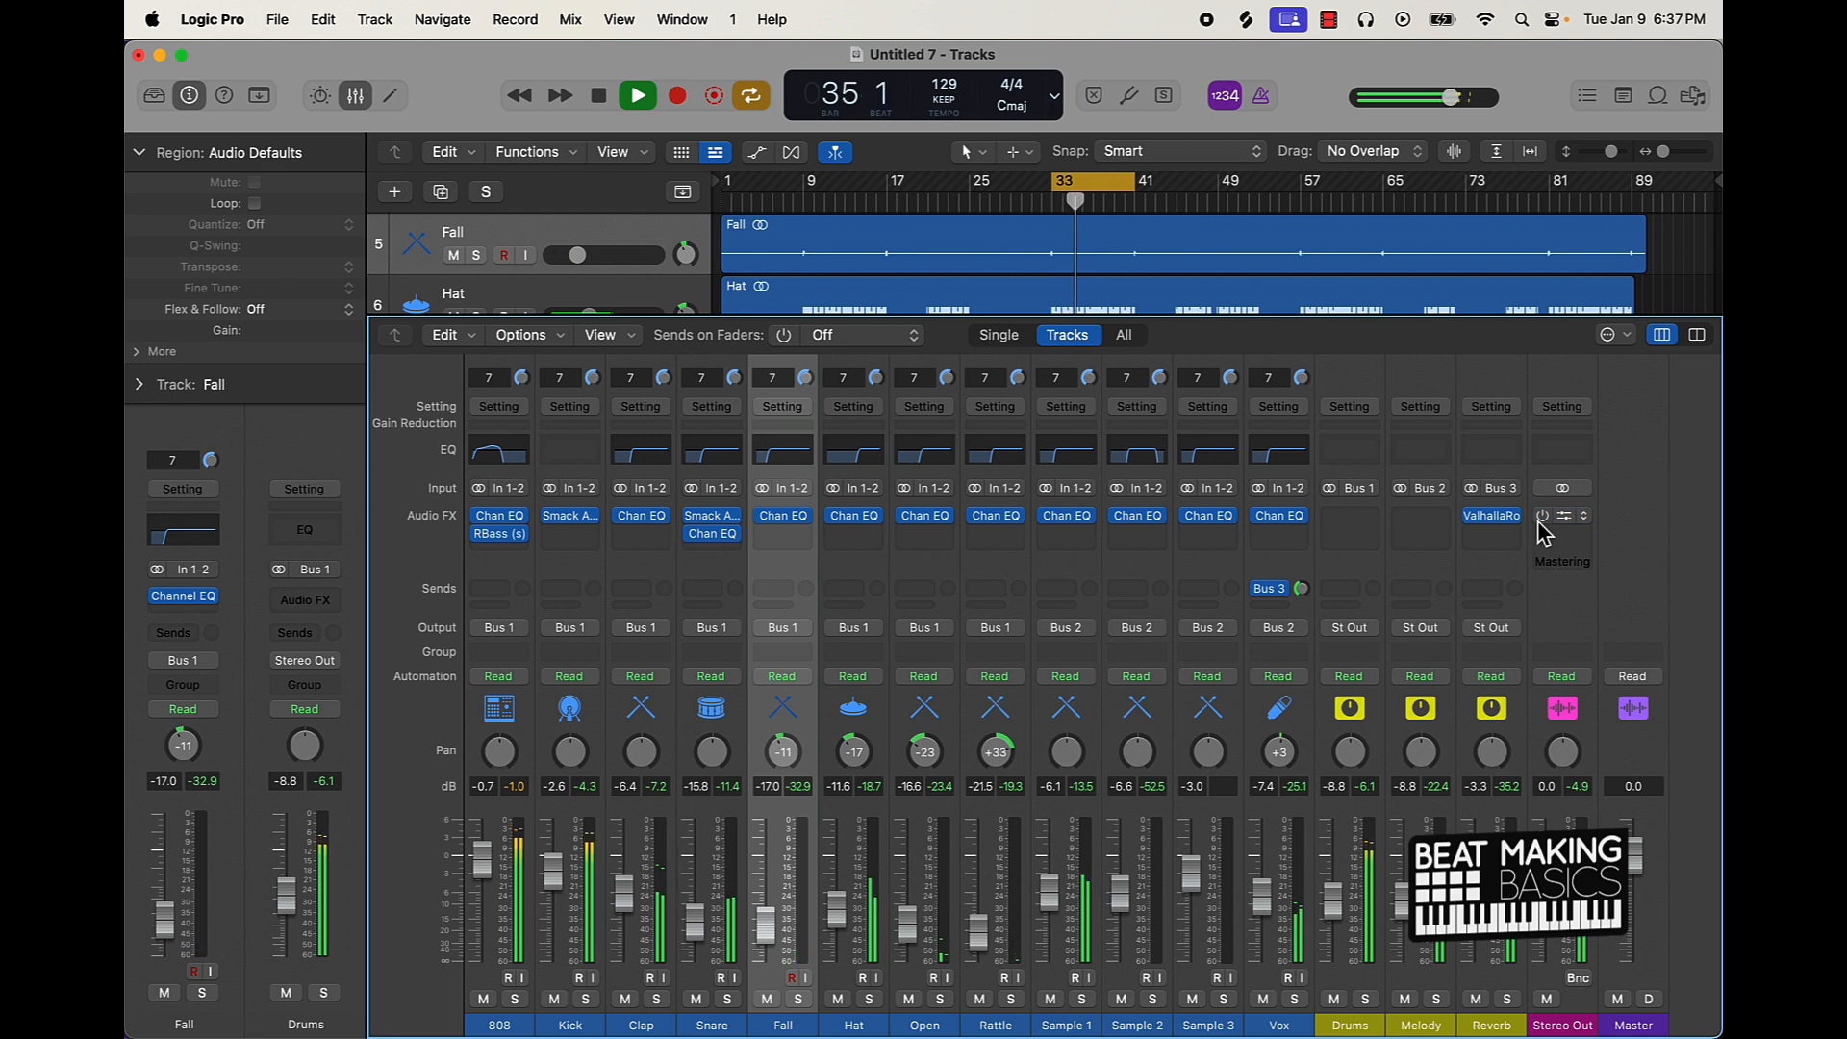
key(space)
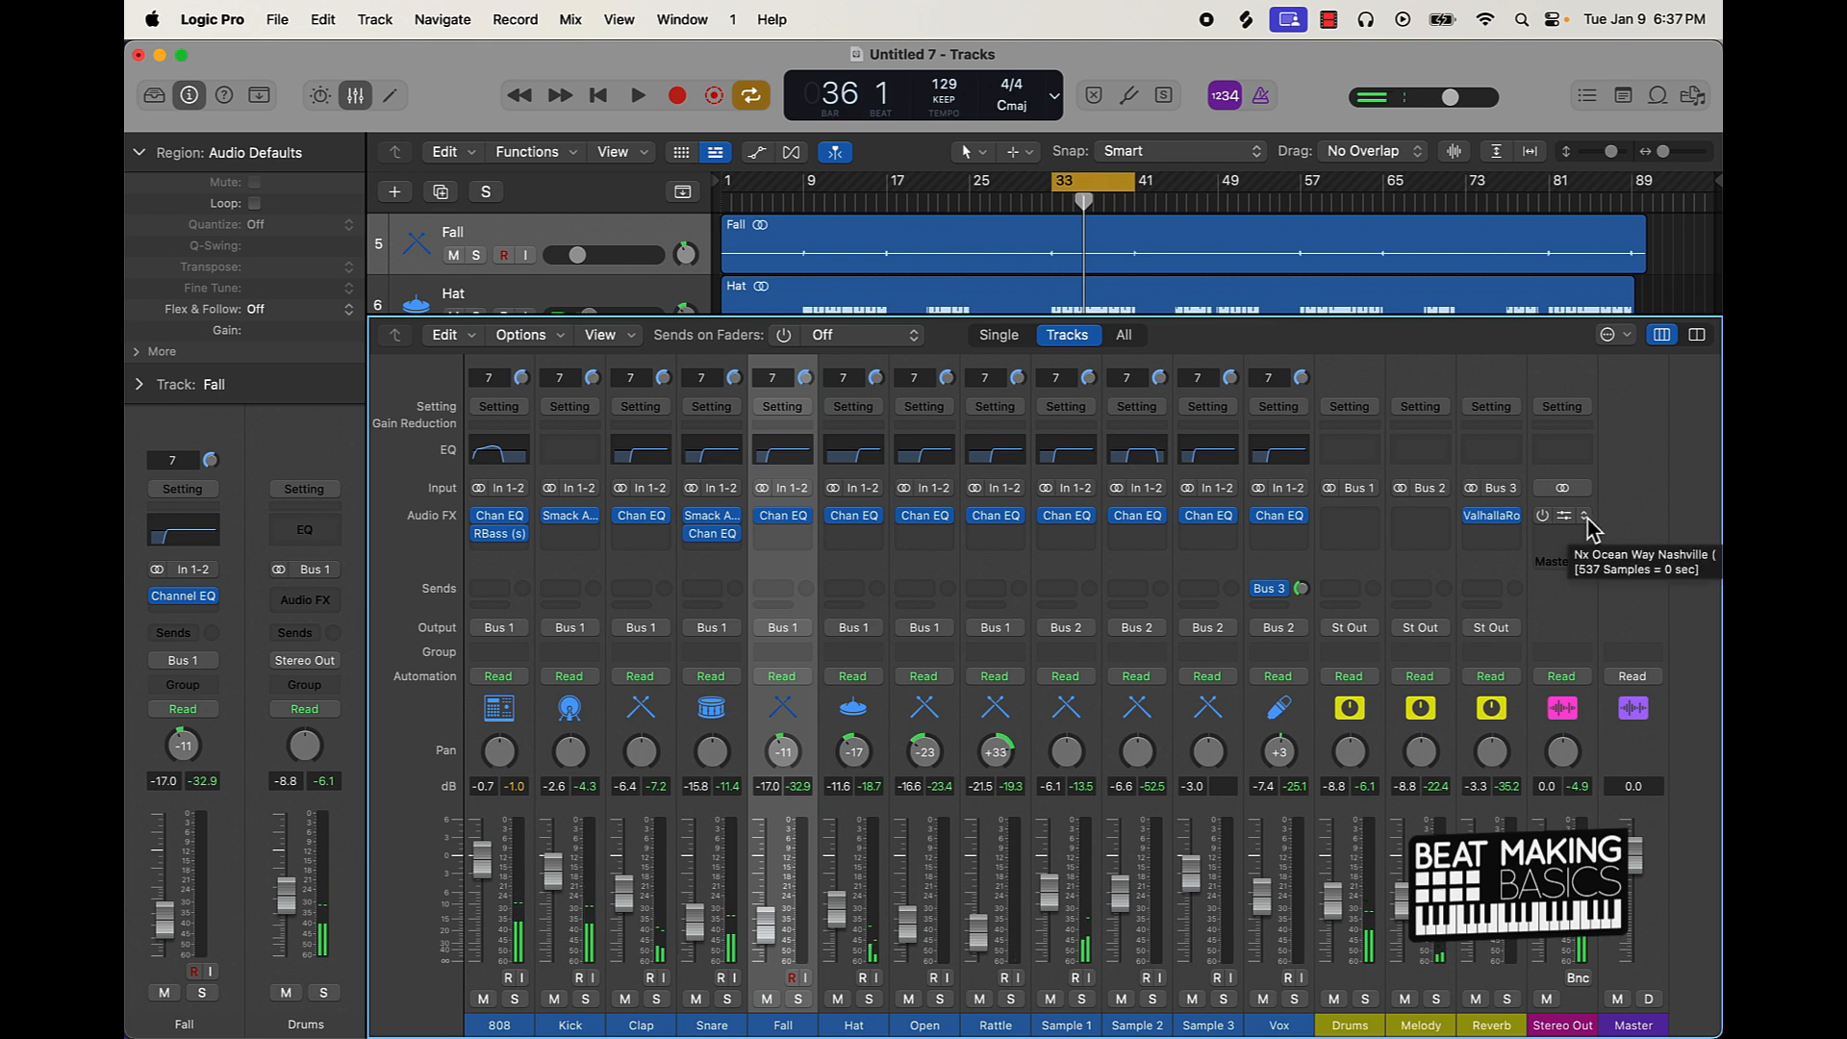
click(1587, 518)
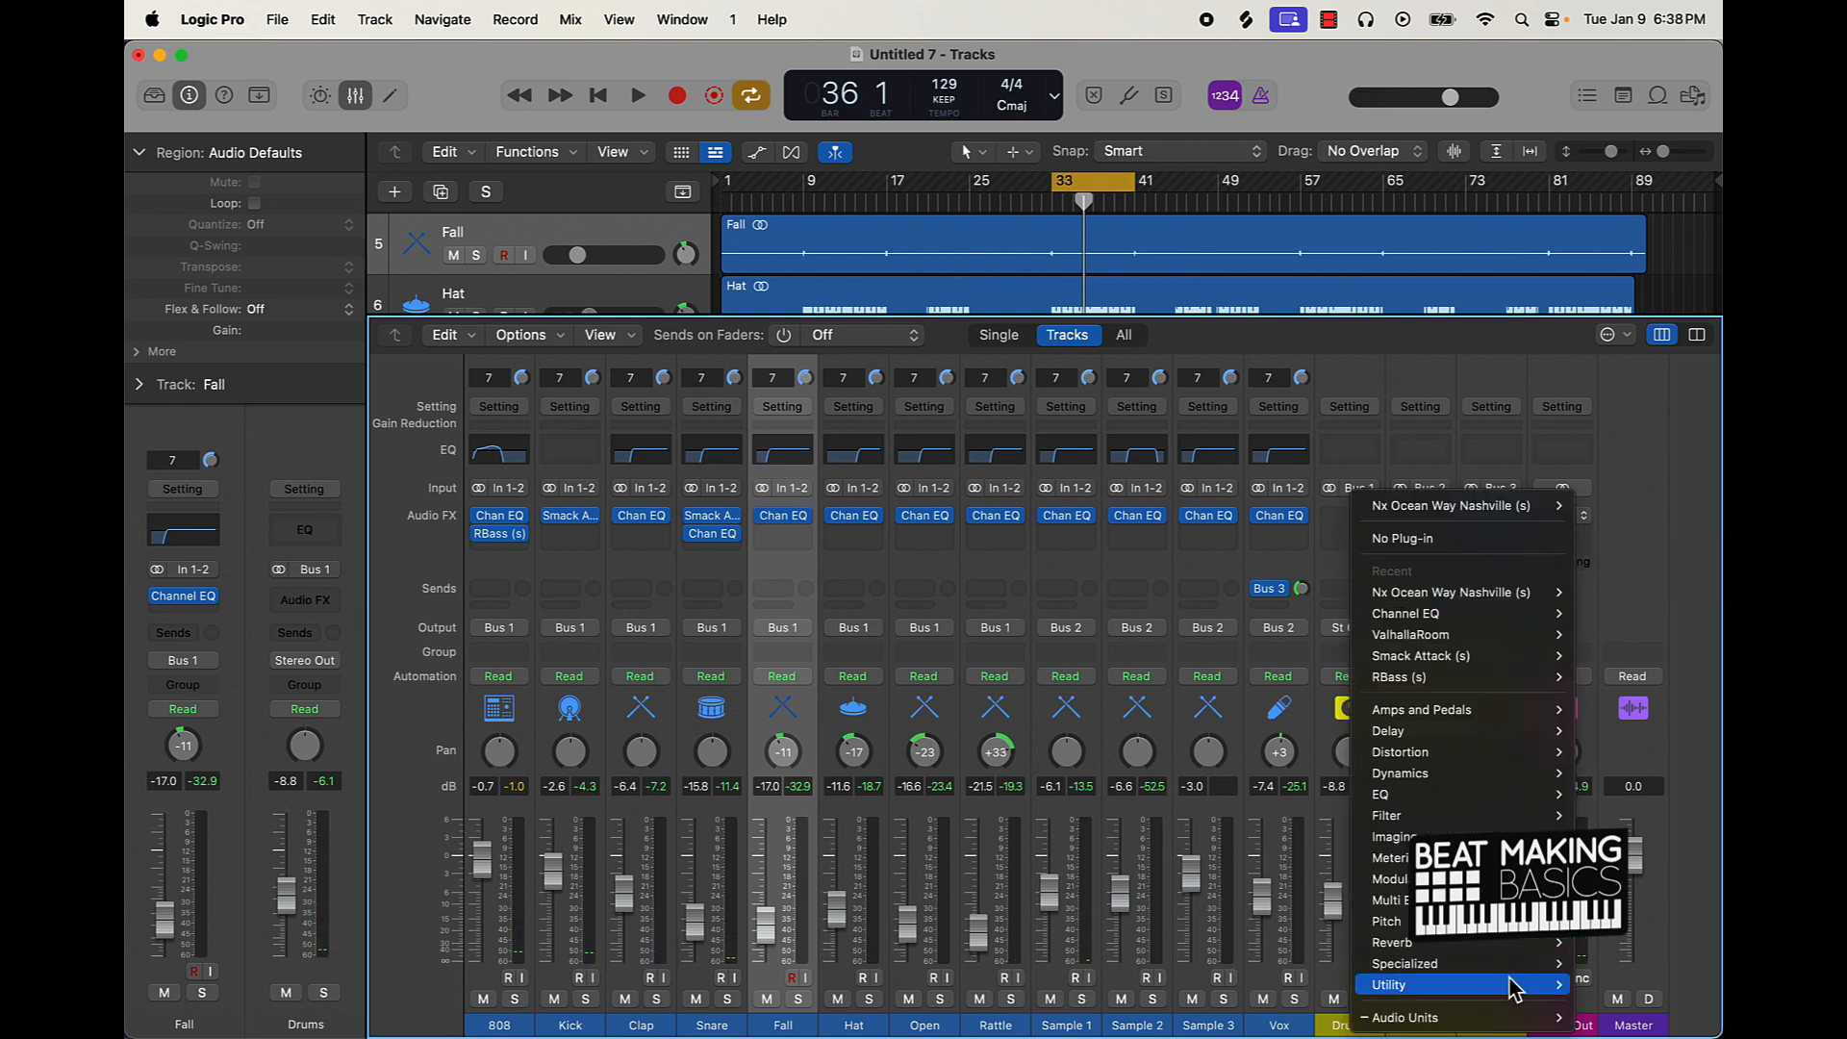
mouse_move(1461, 1016)
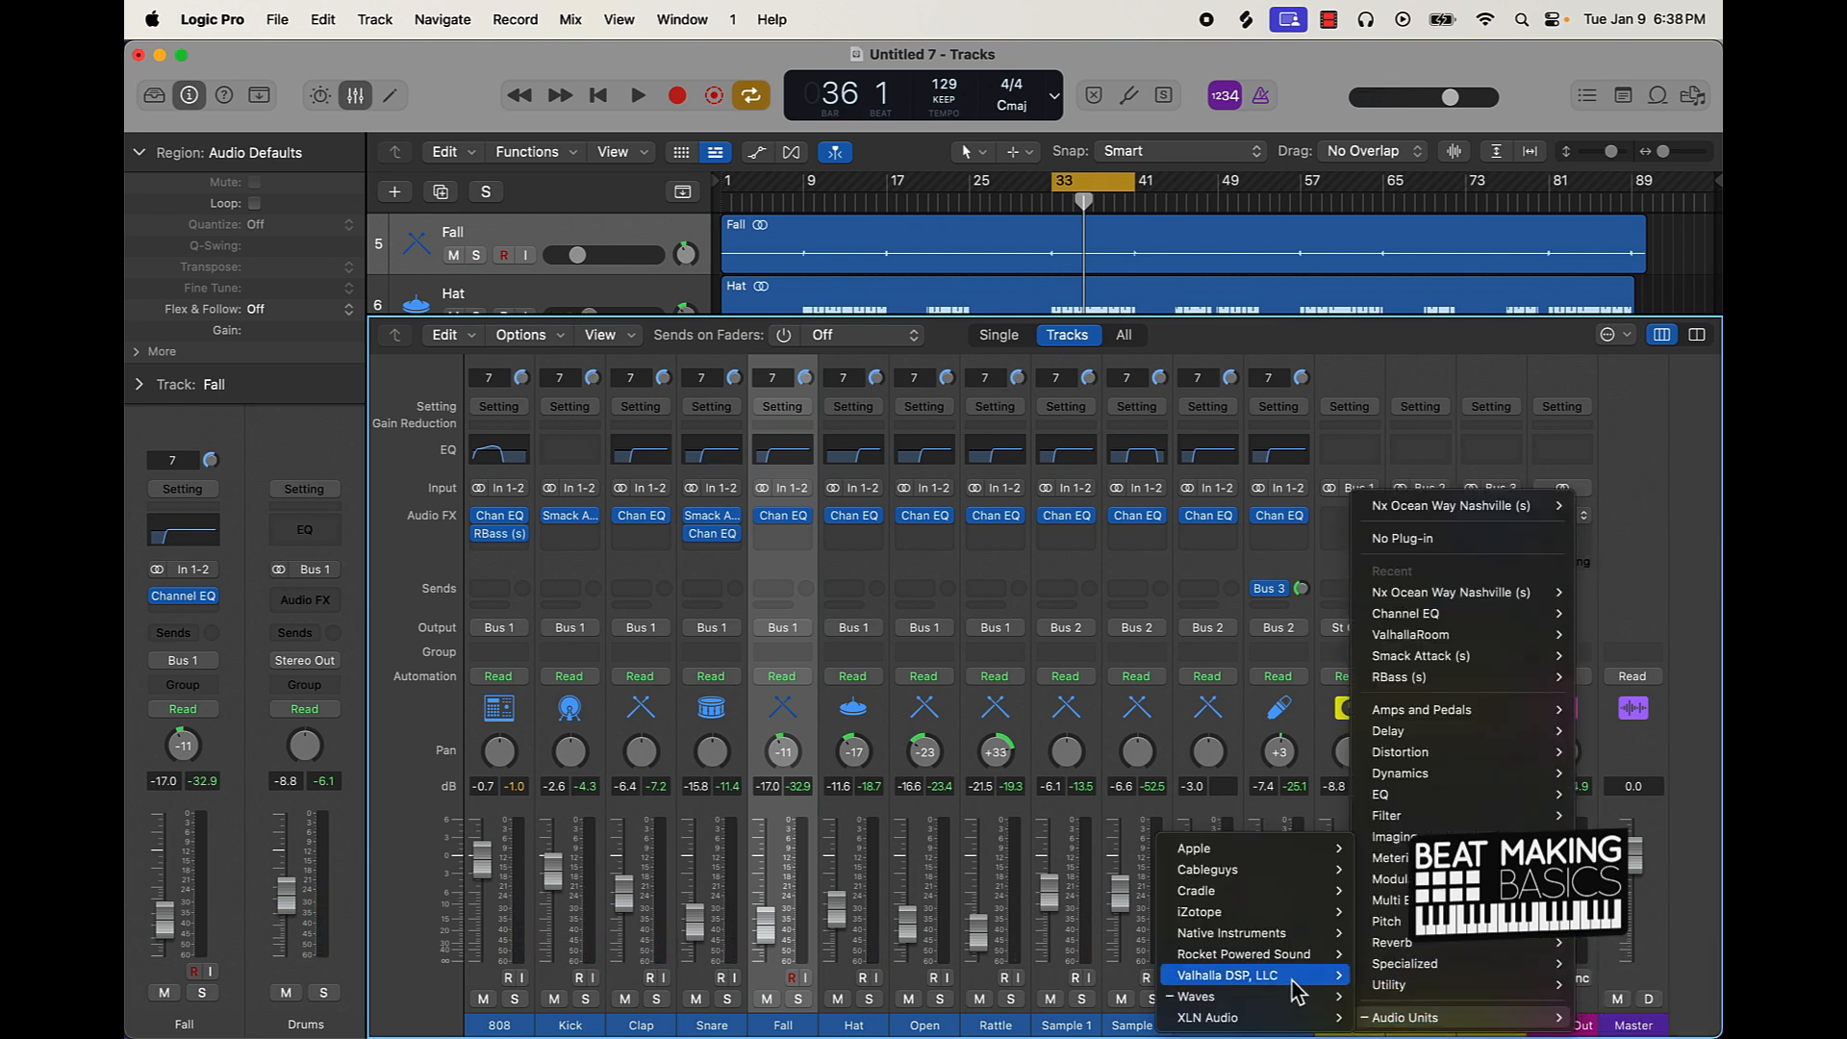
mouse_move(1245, 962)
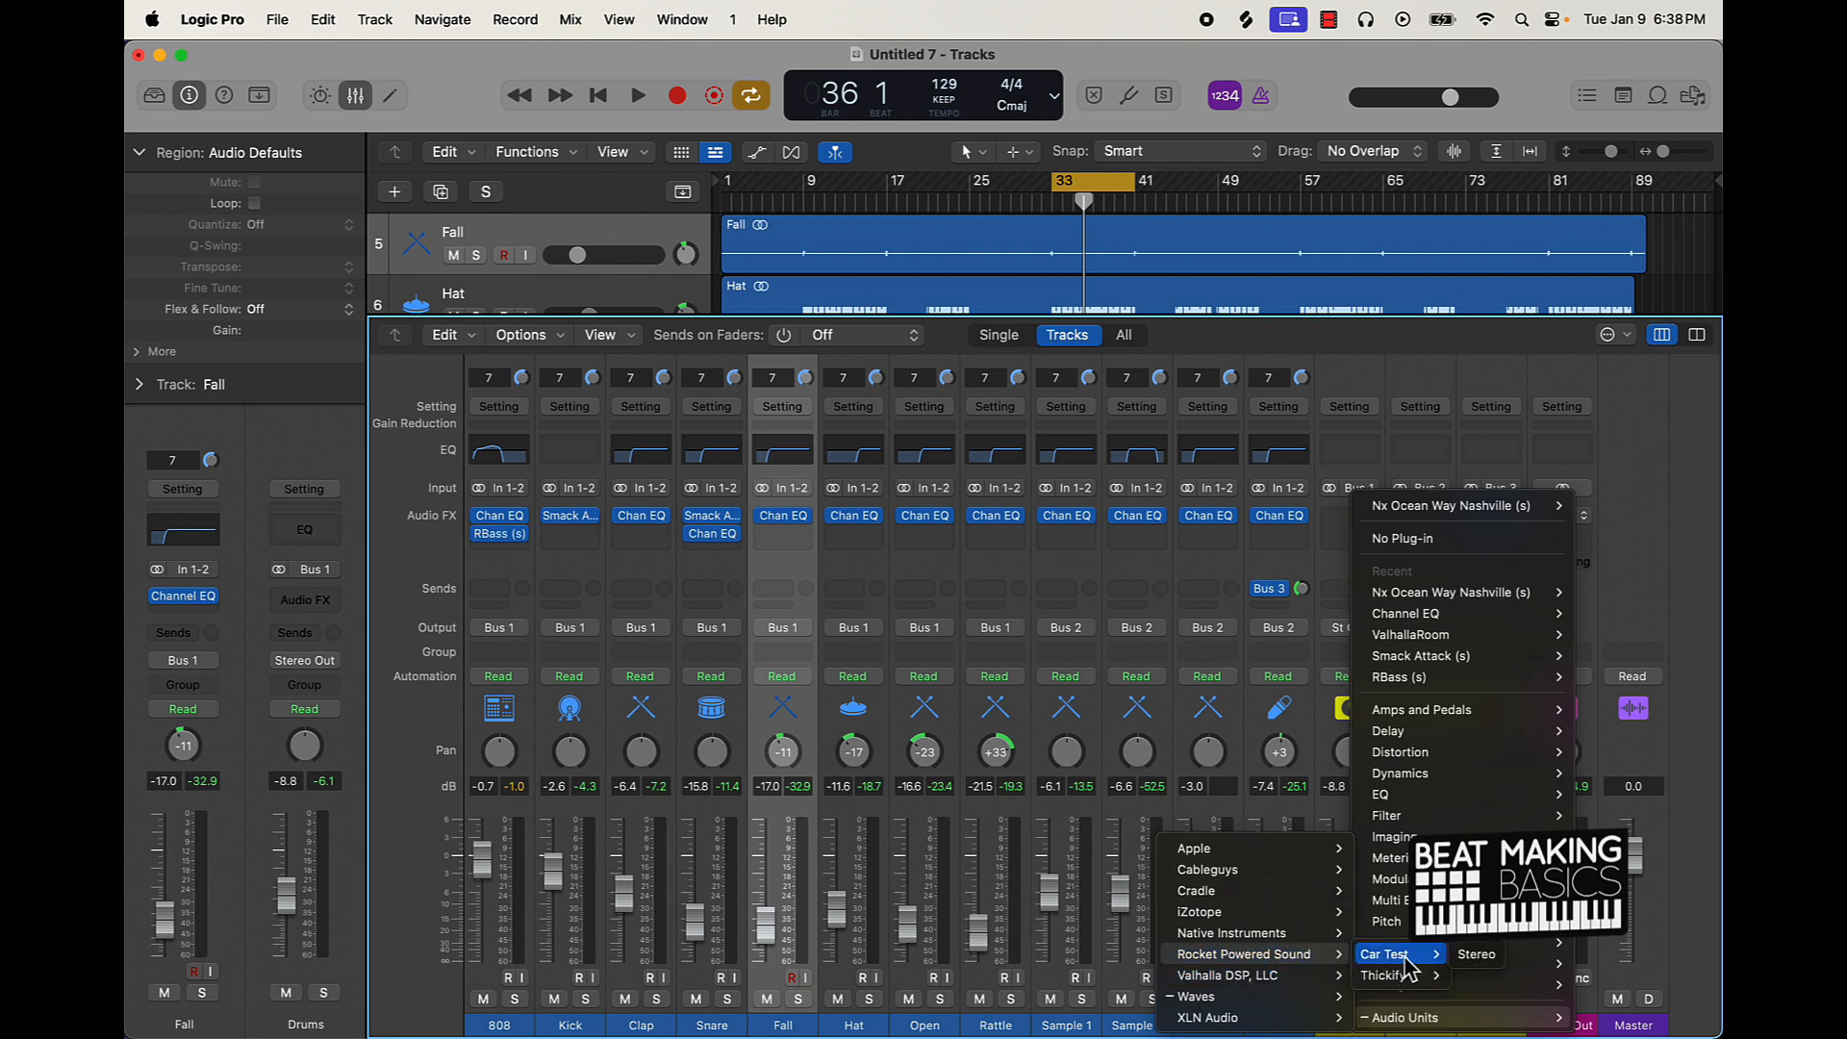
click(1477, 957)
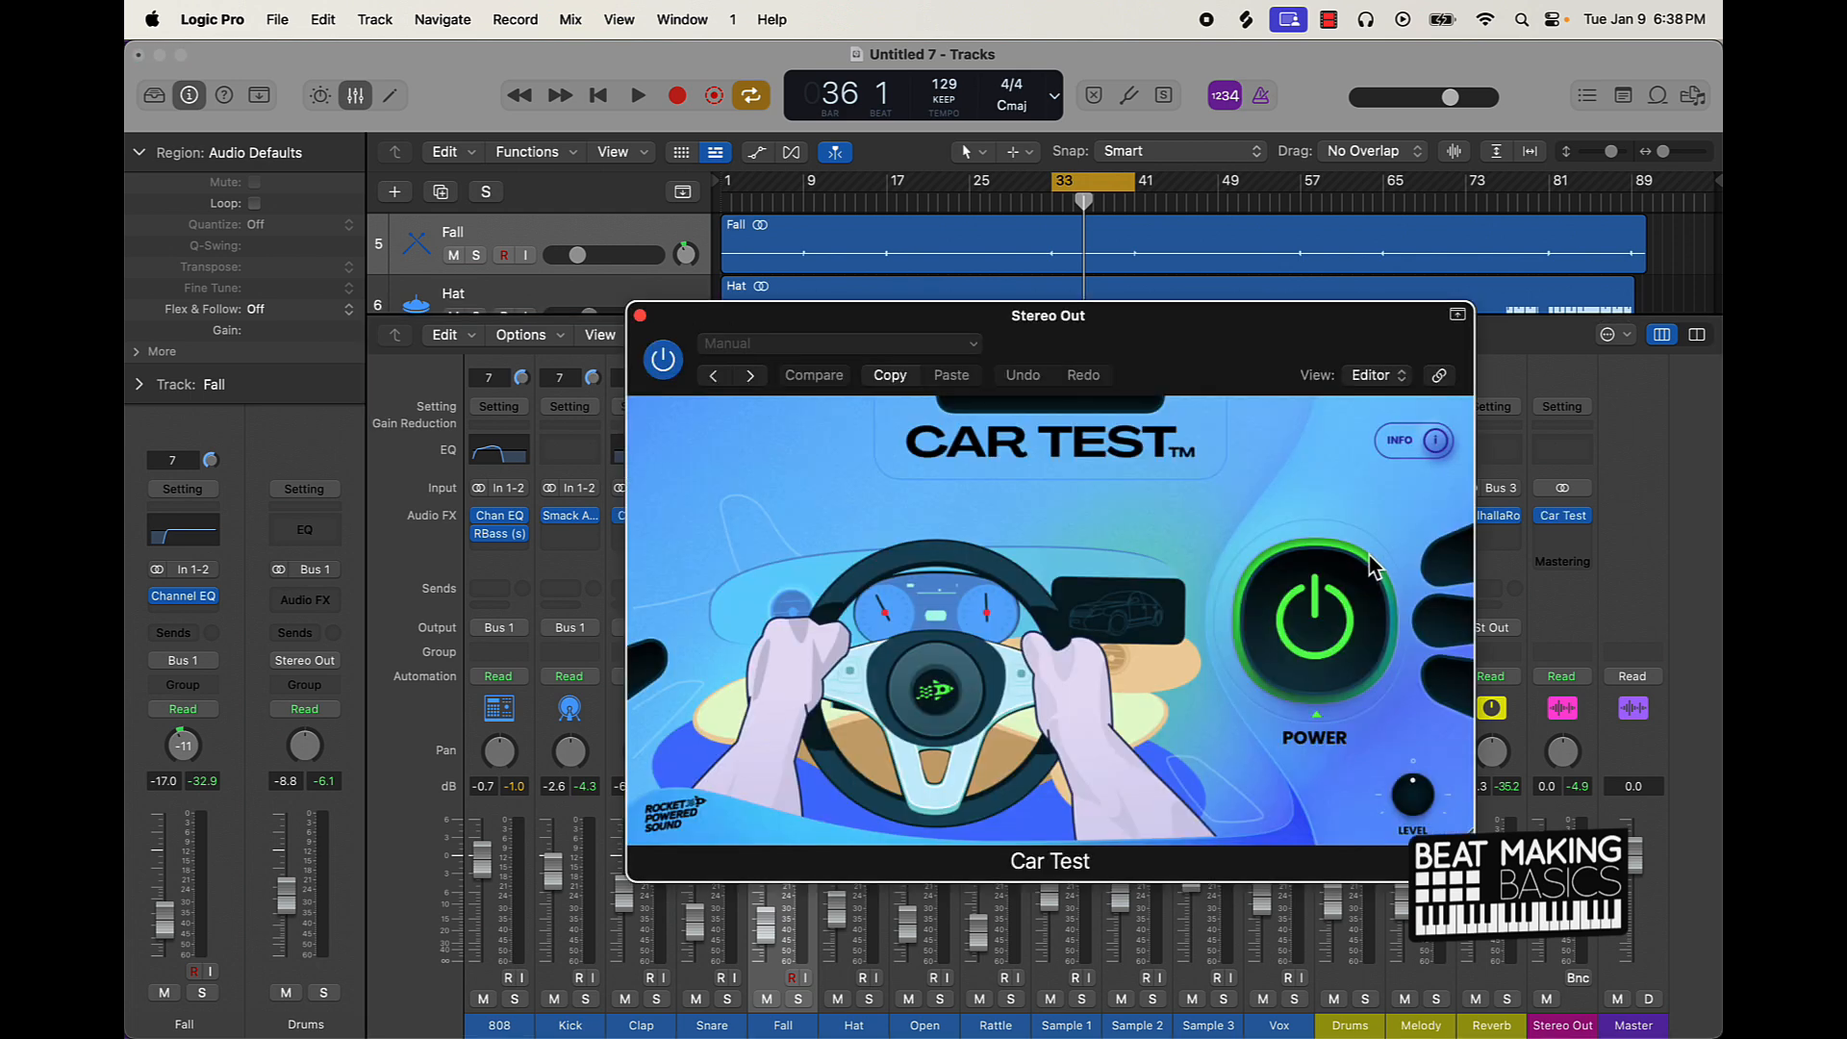
Step: Play the cycle range through Car Test, lower the Hat fader to -13.2 dB and pan it to -20, closing the plug-in window
key(space)
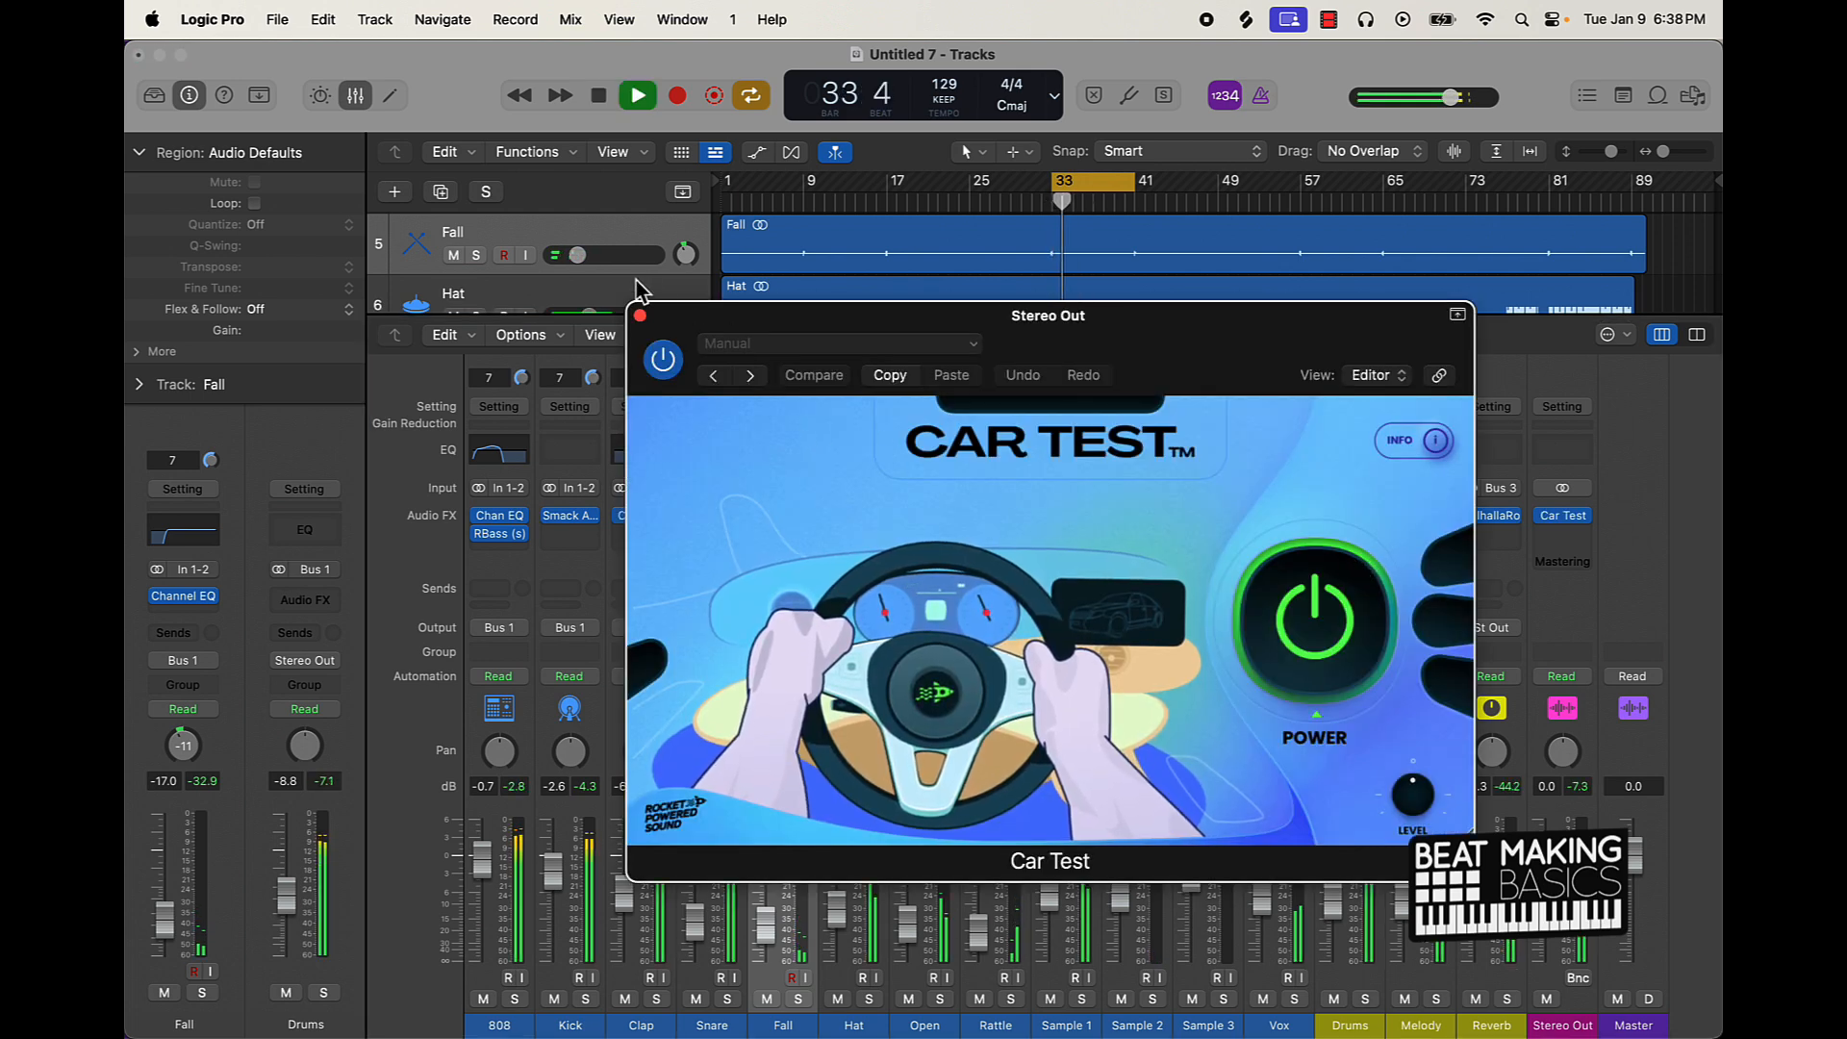
drag(725, 334, 649, 165)
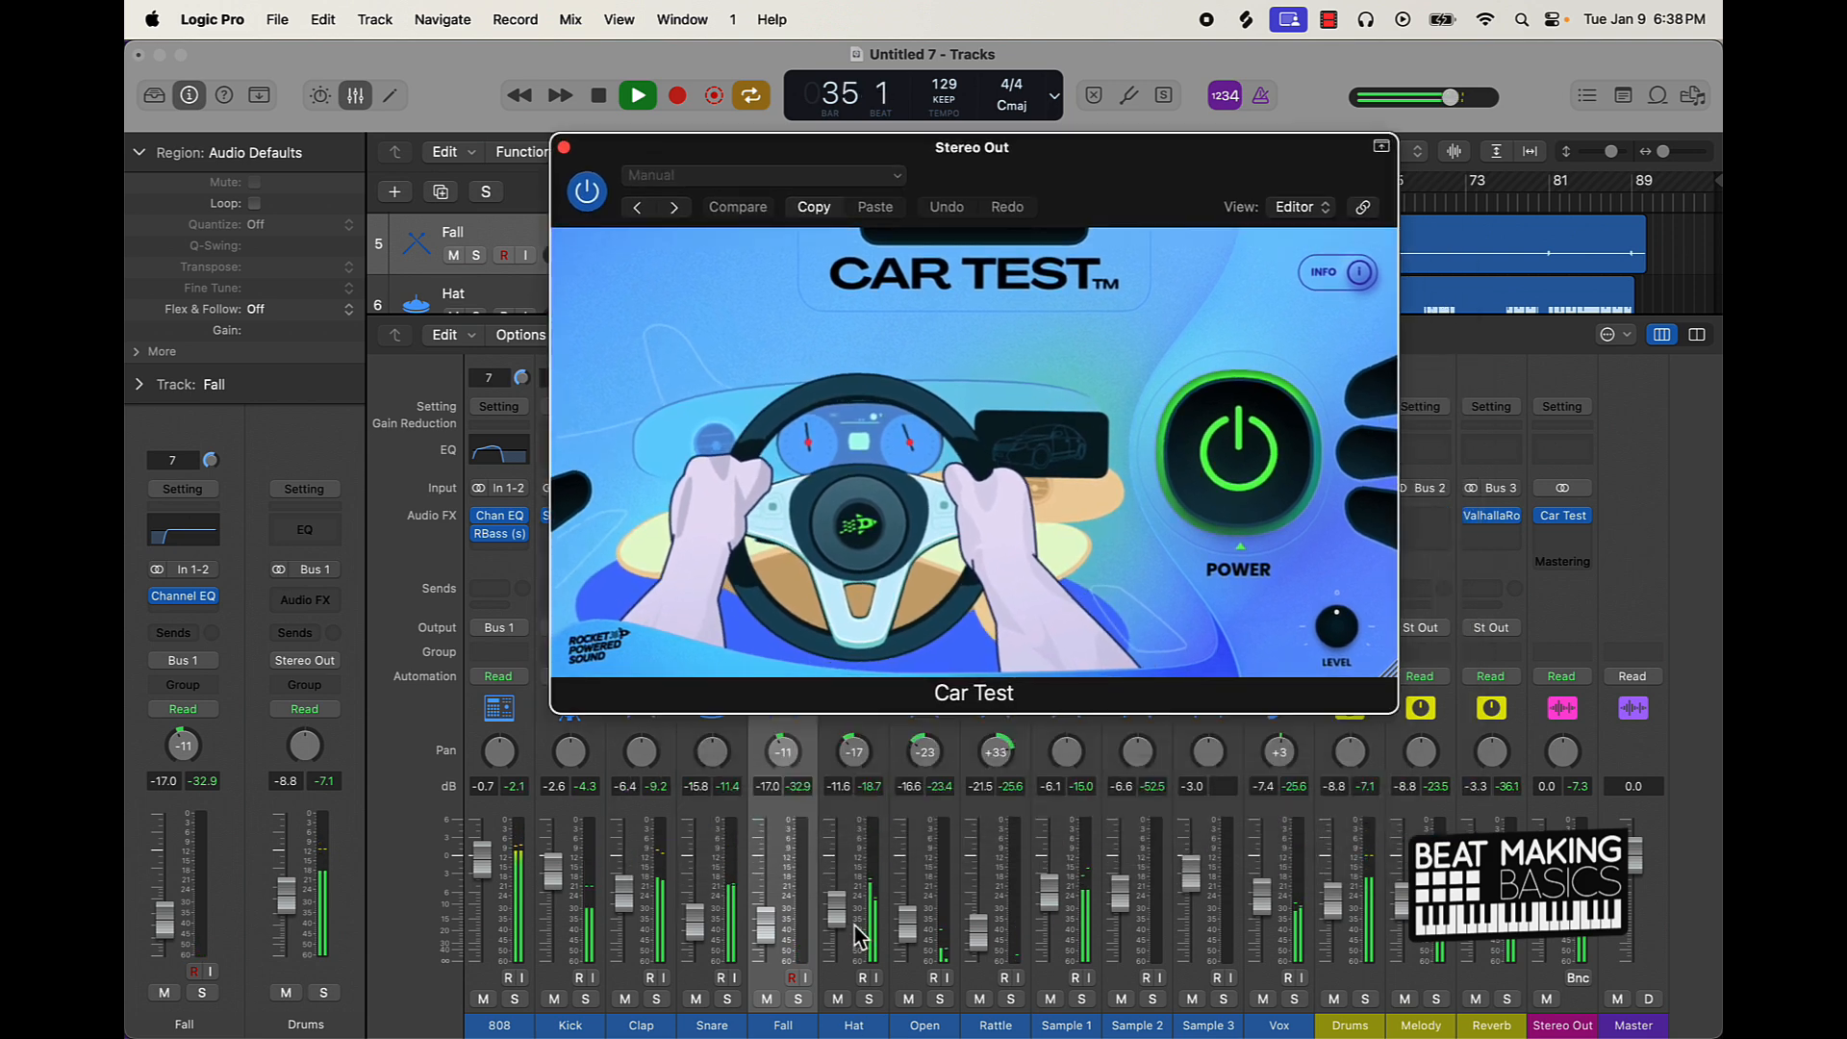
drag(857, 930, 837, 918)
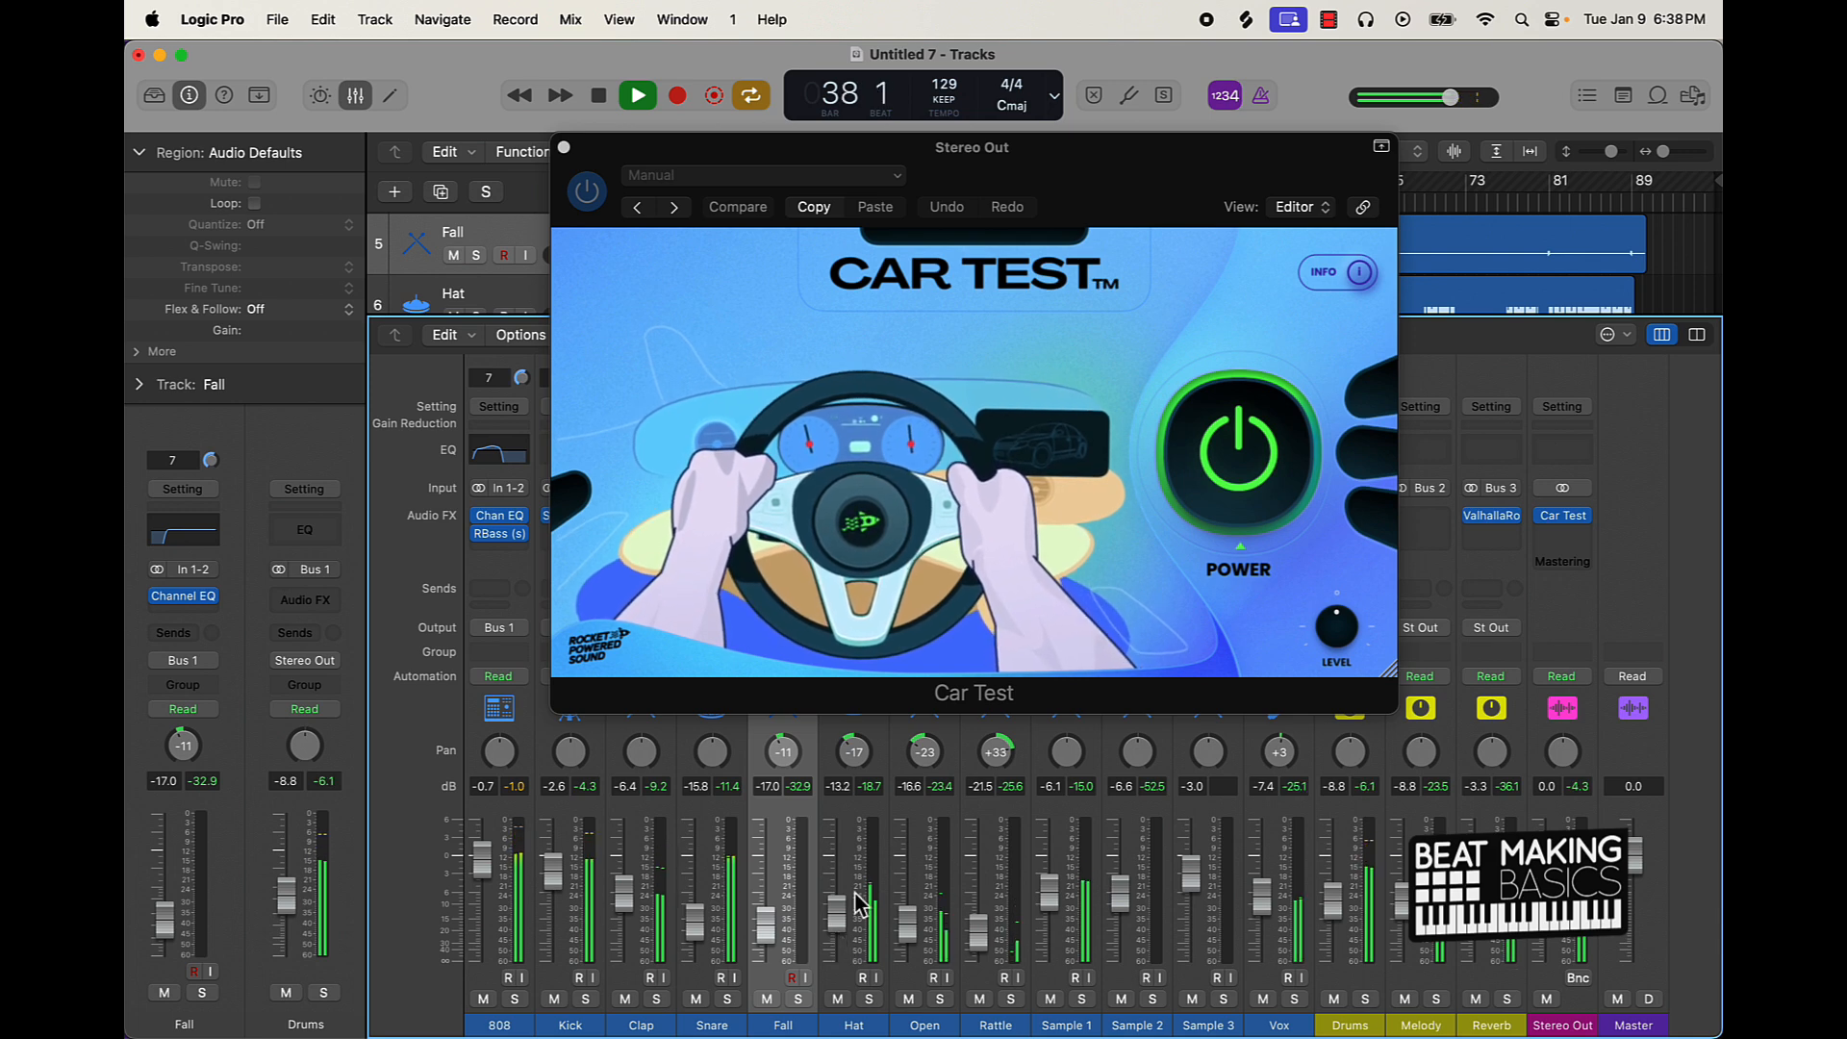
drag(855, 753, 858, 765)
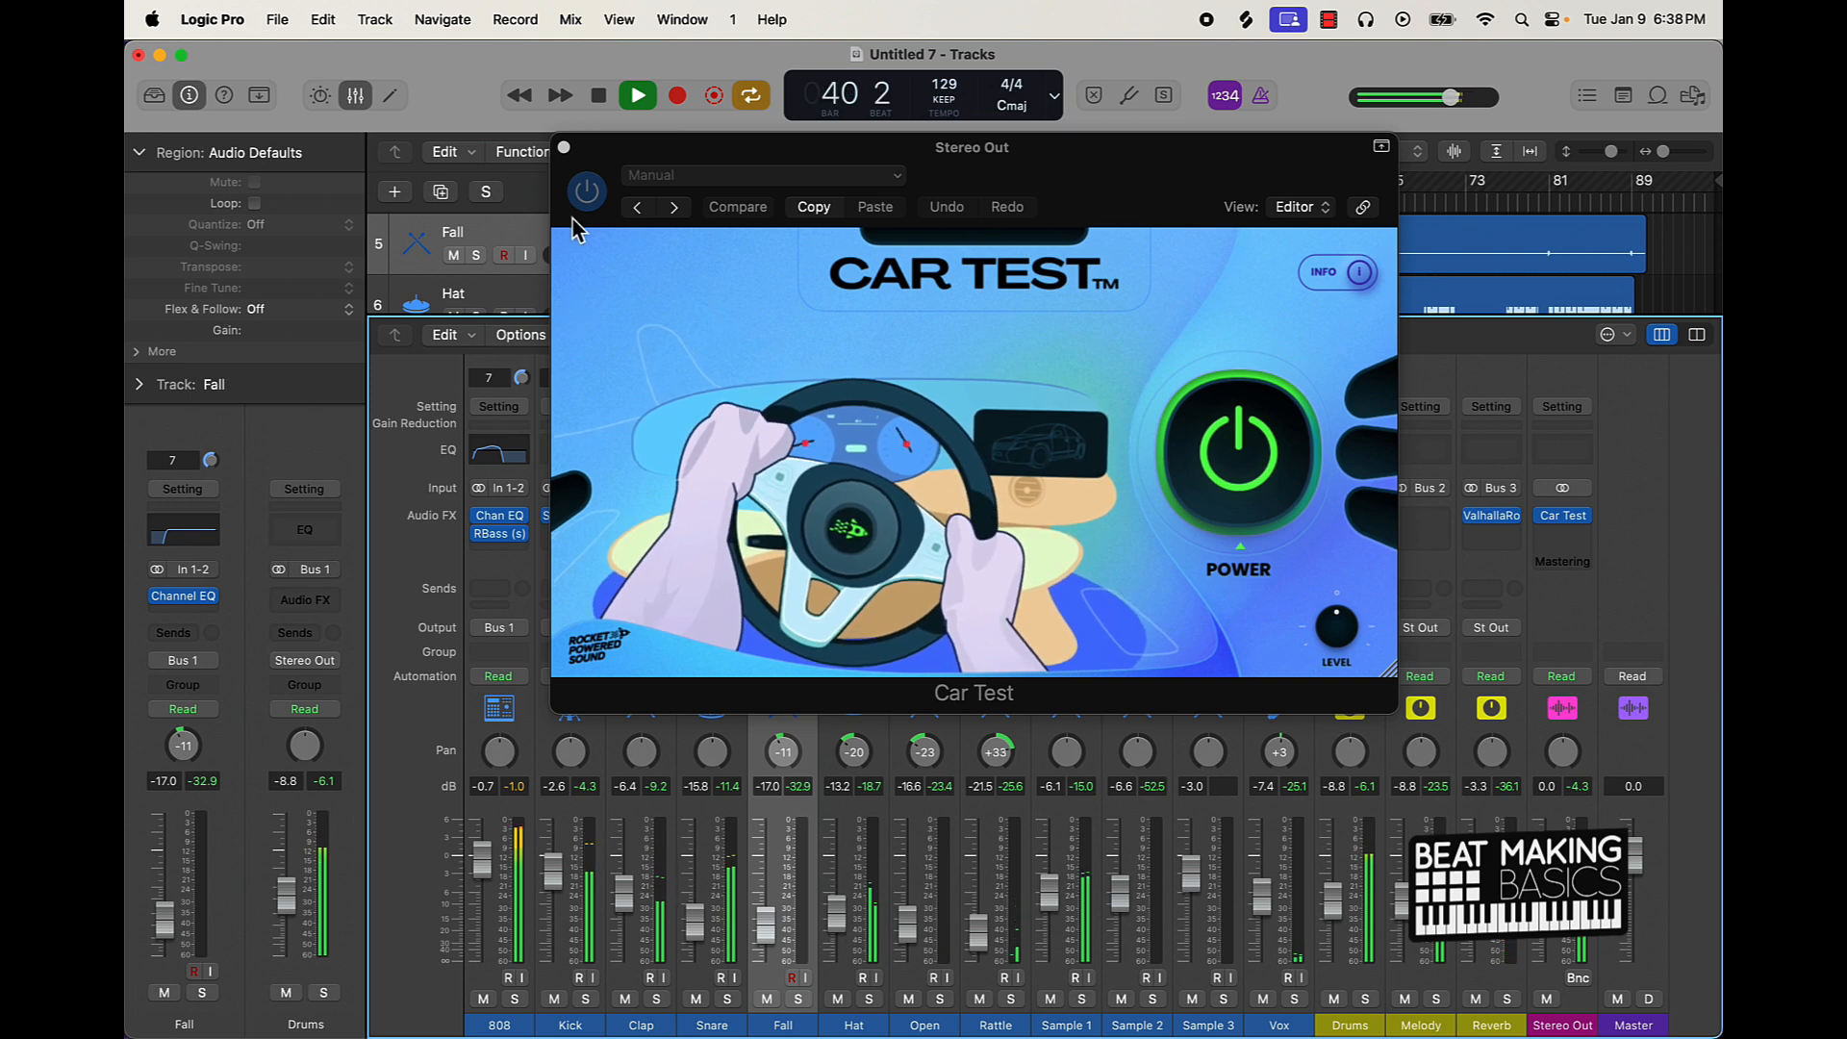
click(564, 147)
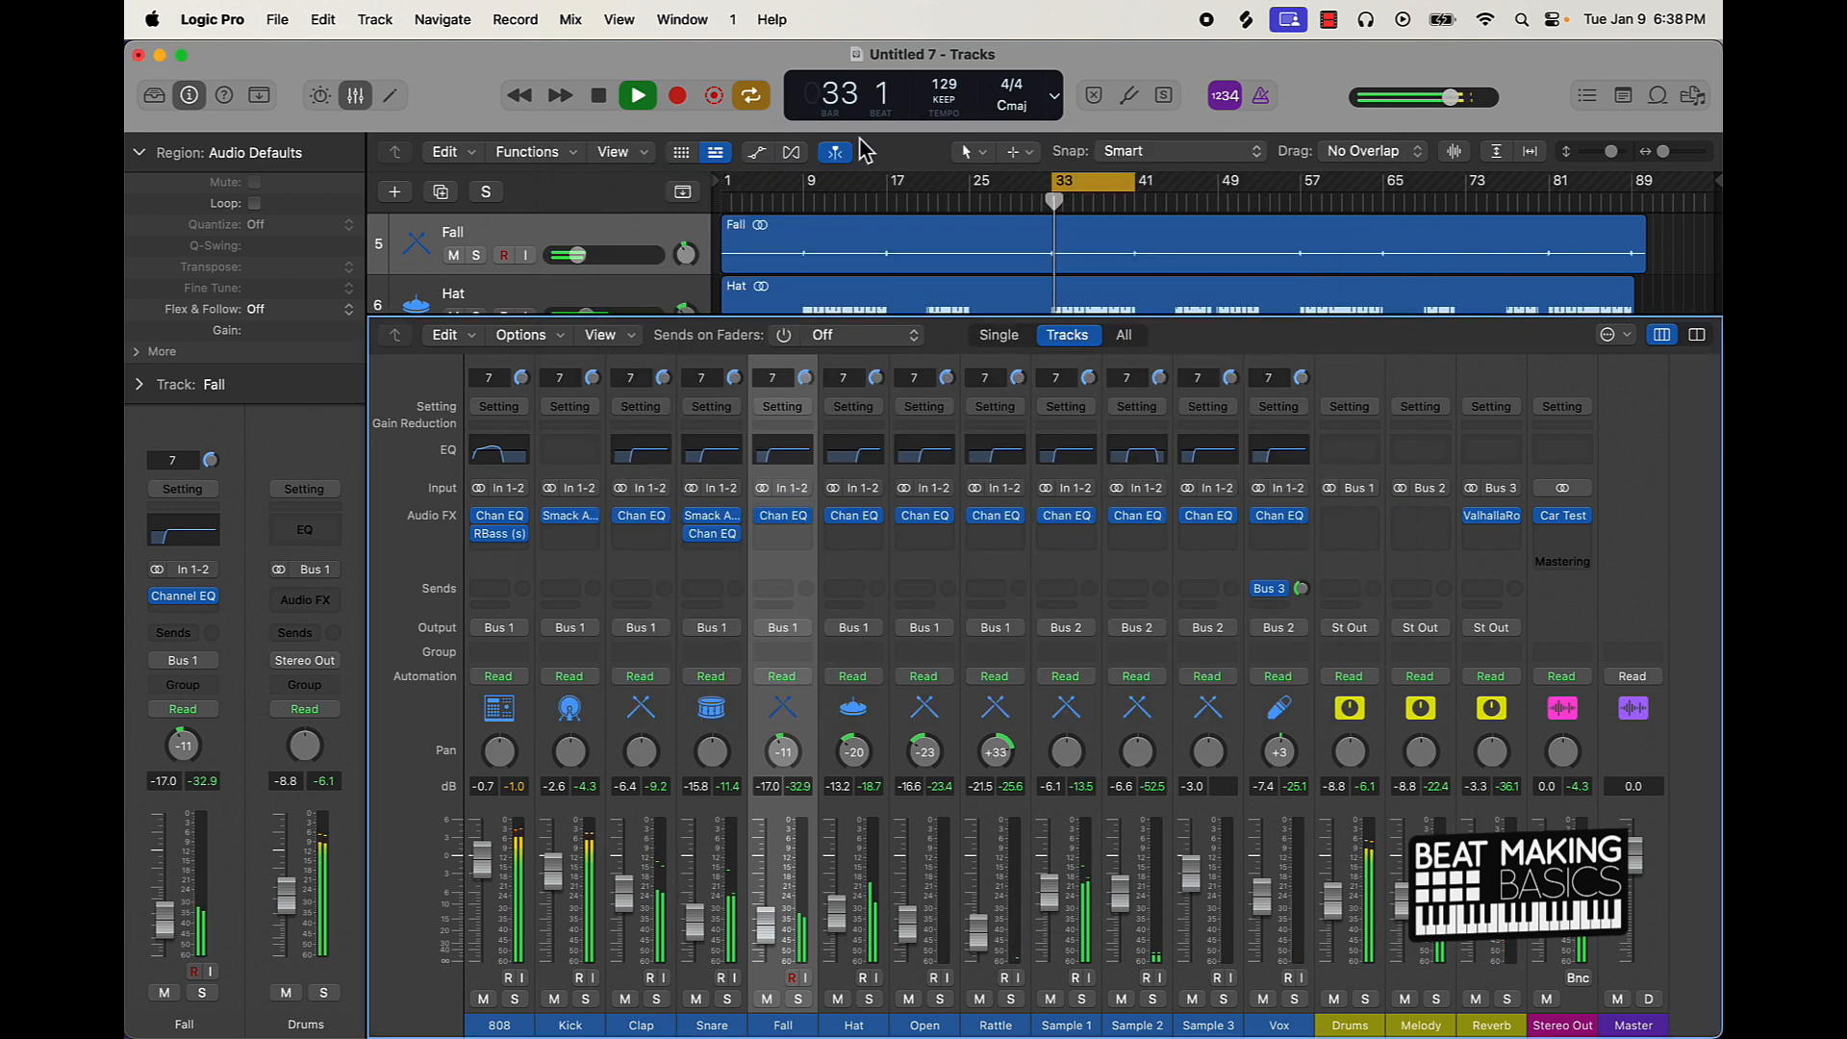
Step: Turn off the cycle range and save the project as "Sample Mix - New" in the Logic folder with audio files copied
click(1097, 183)
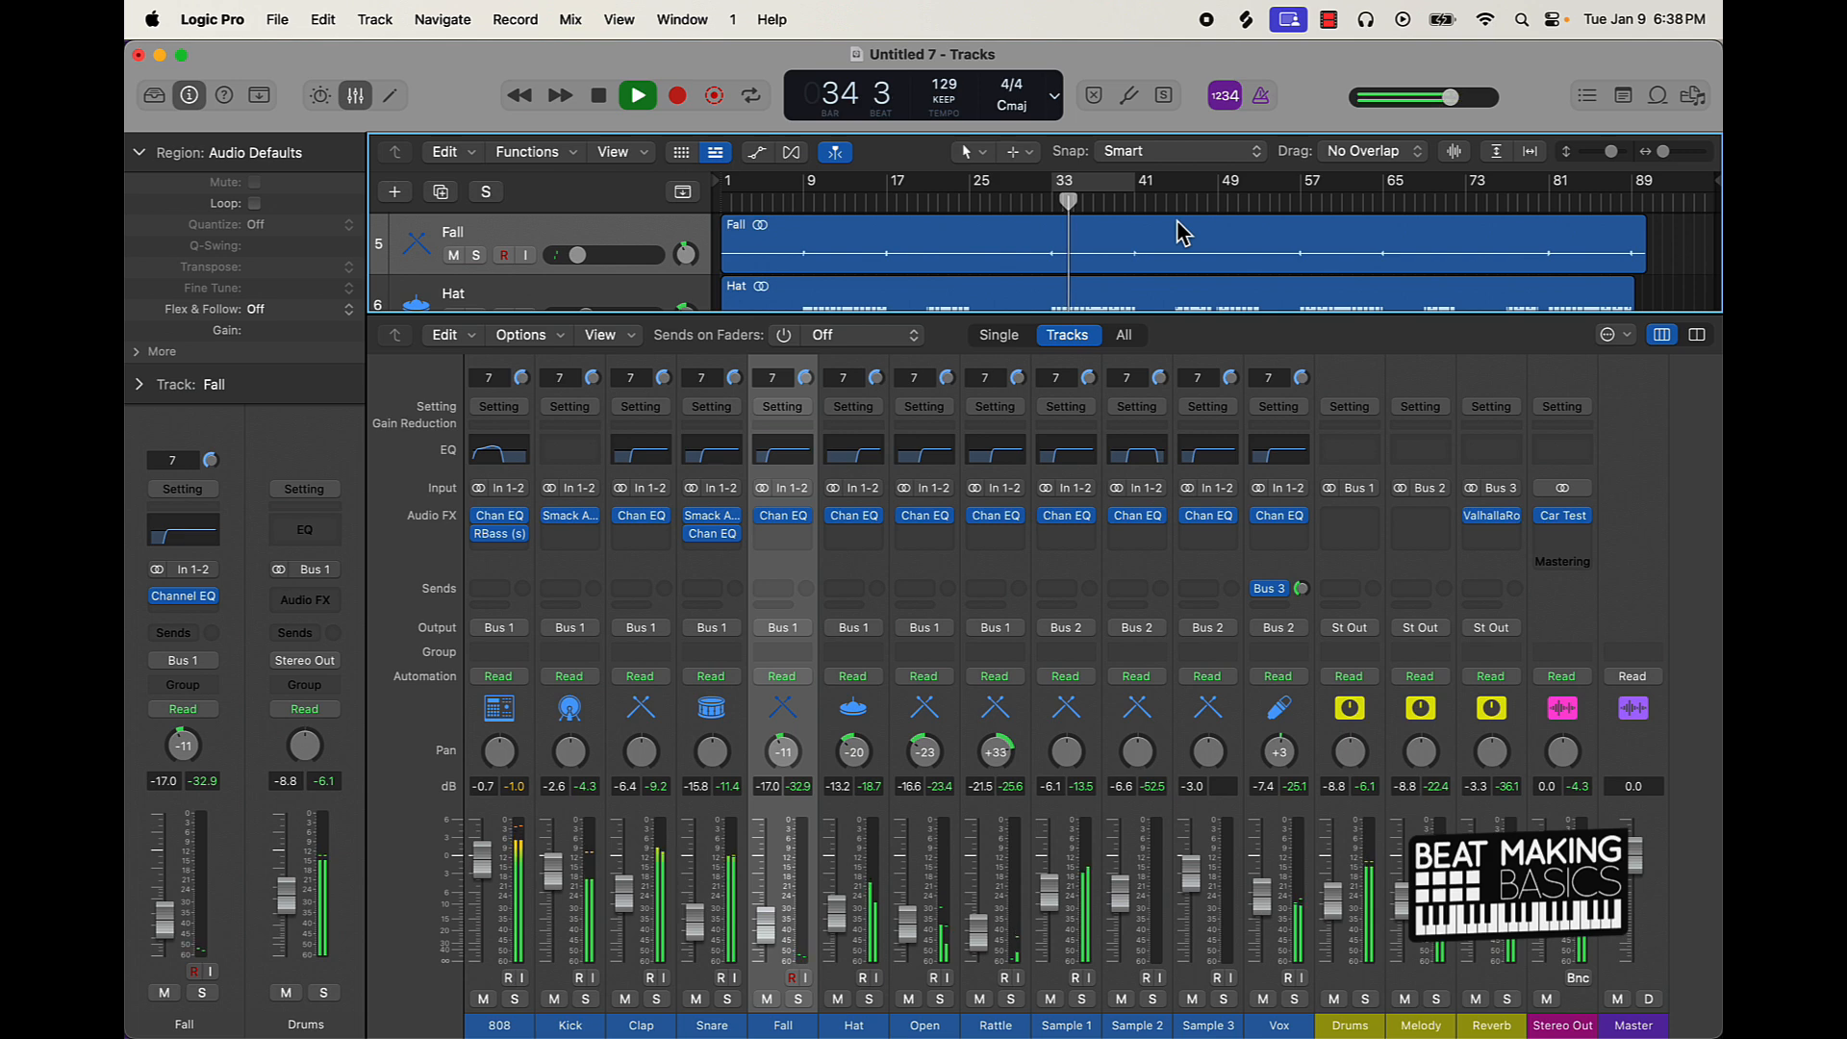
key(super+s)
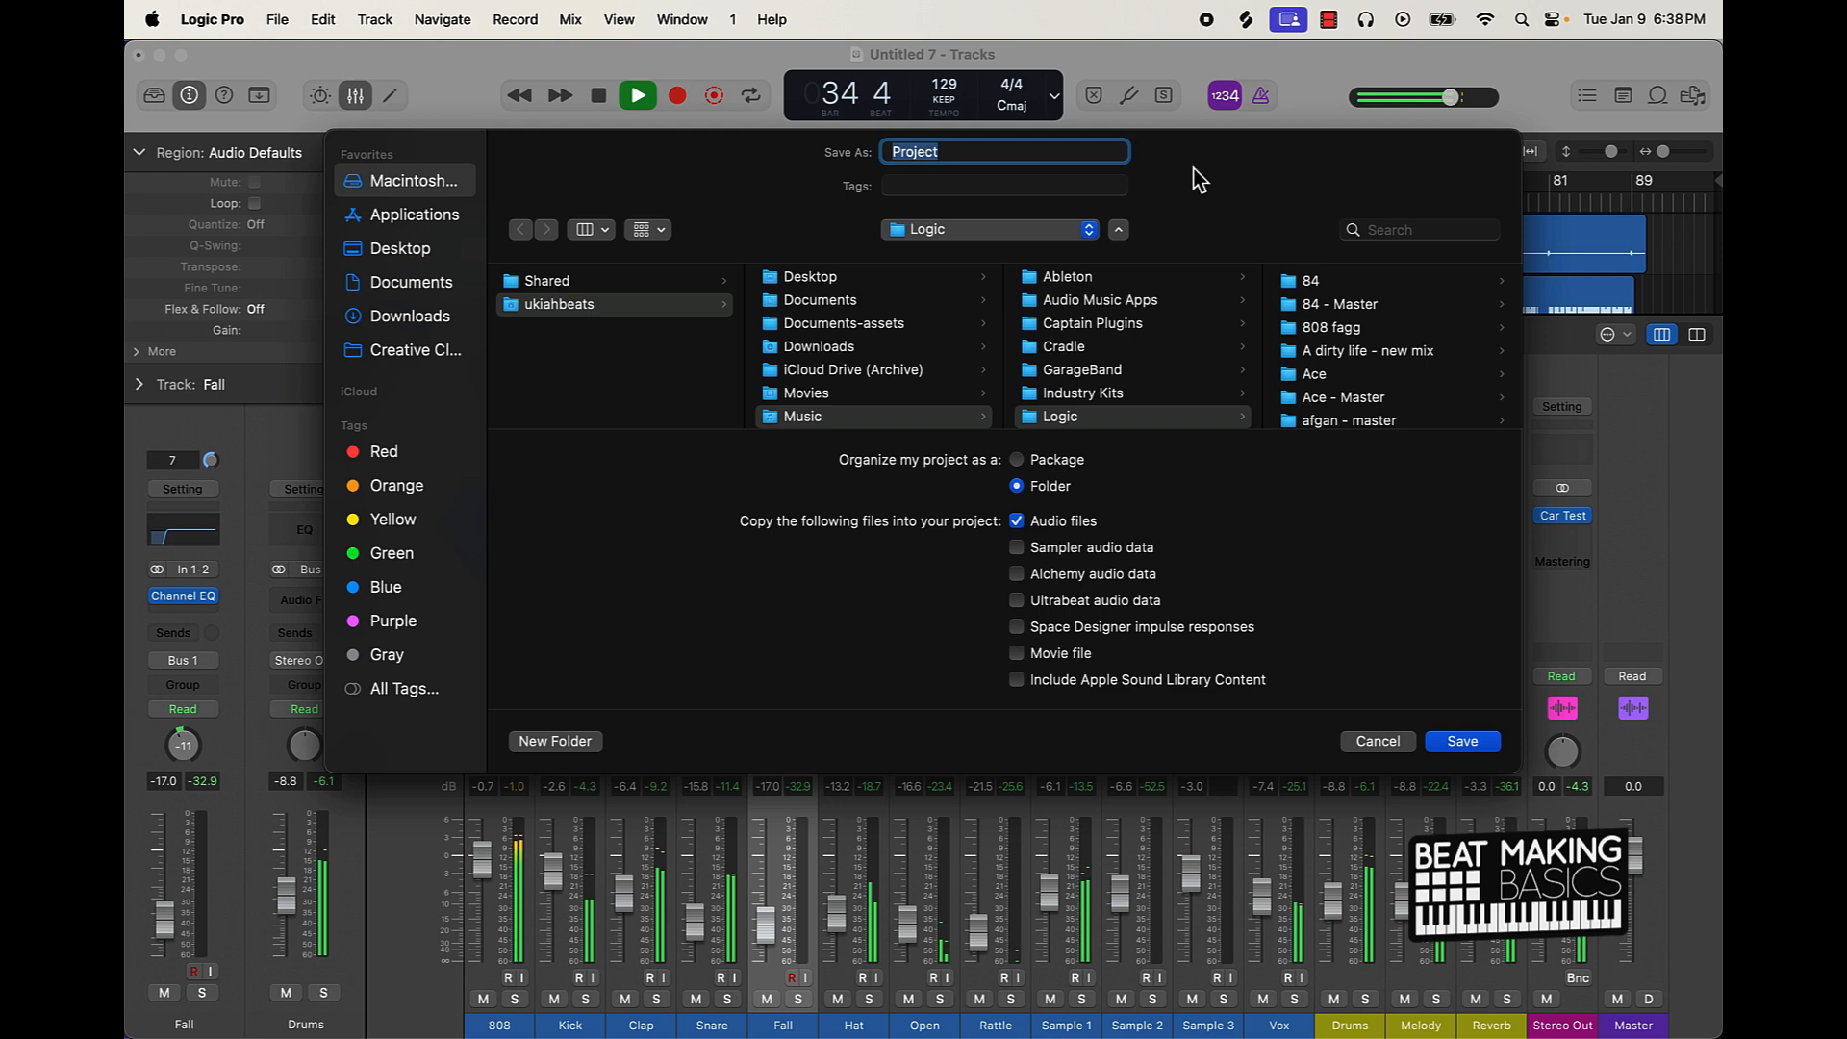
drag(1210, 168, 1220, 229)
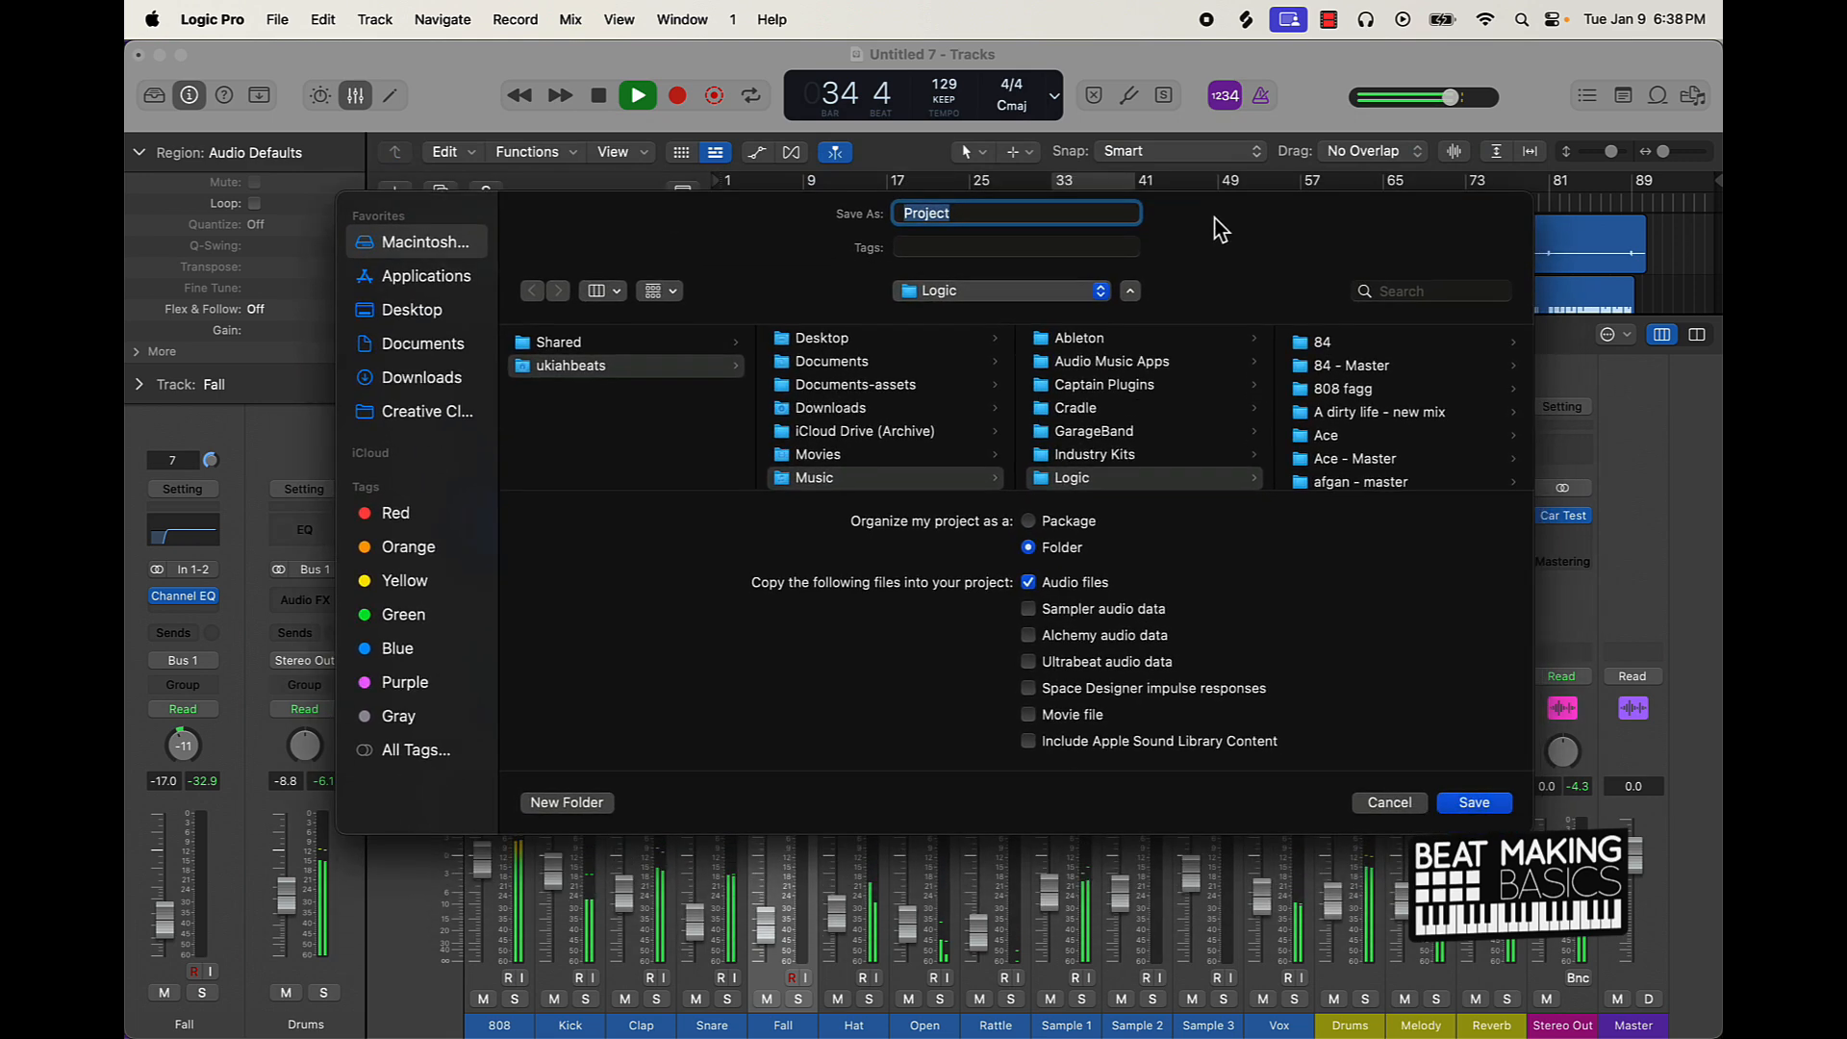
text(Sample Mix - New)
key(Return)
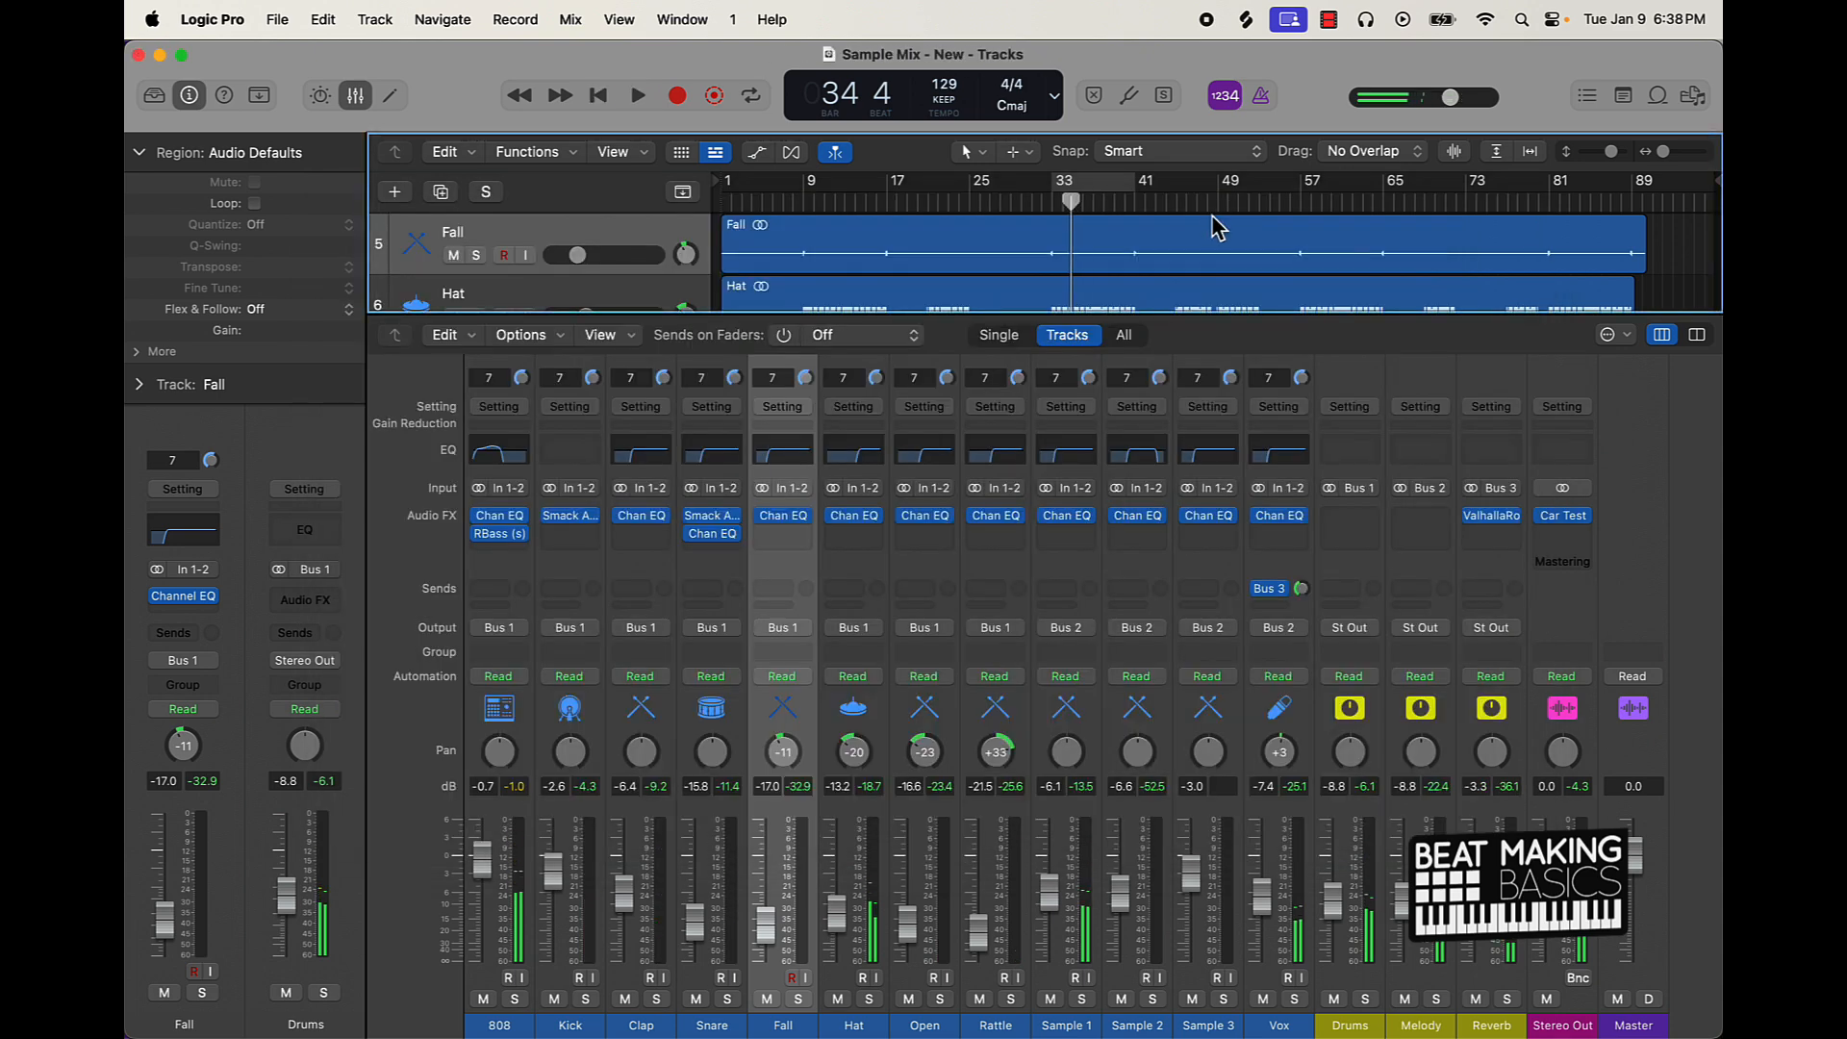
Step: Remove the Car Test plug-in from Stereo Out and play the mix without it
key(space)
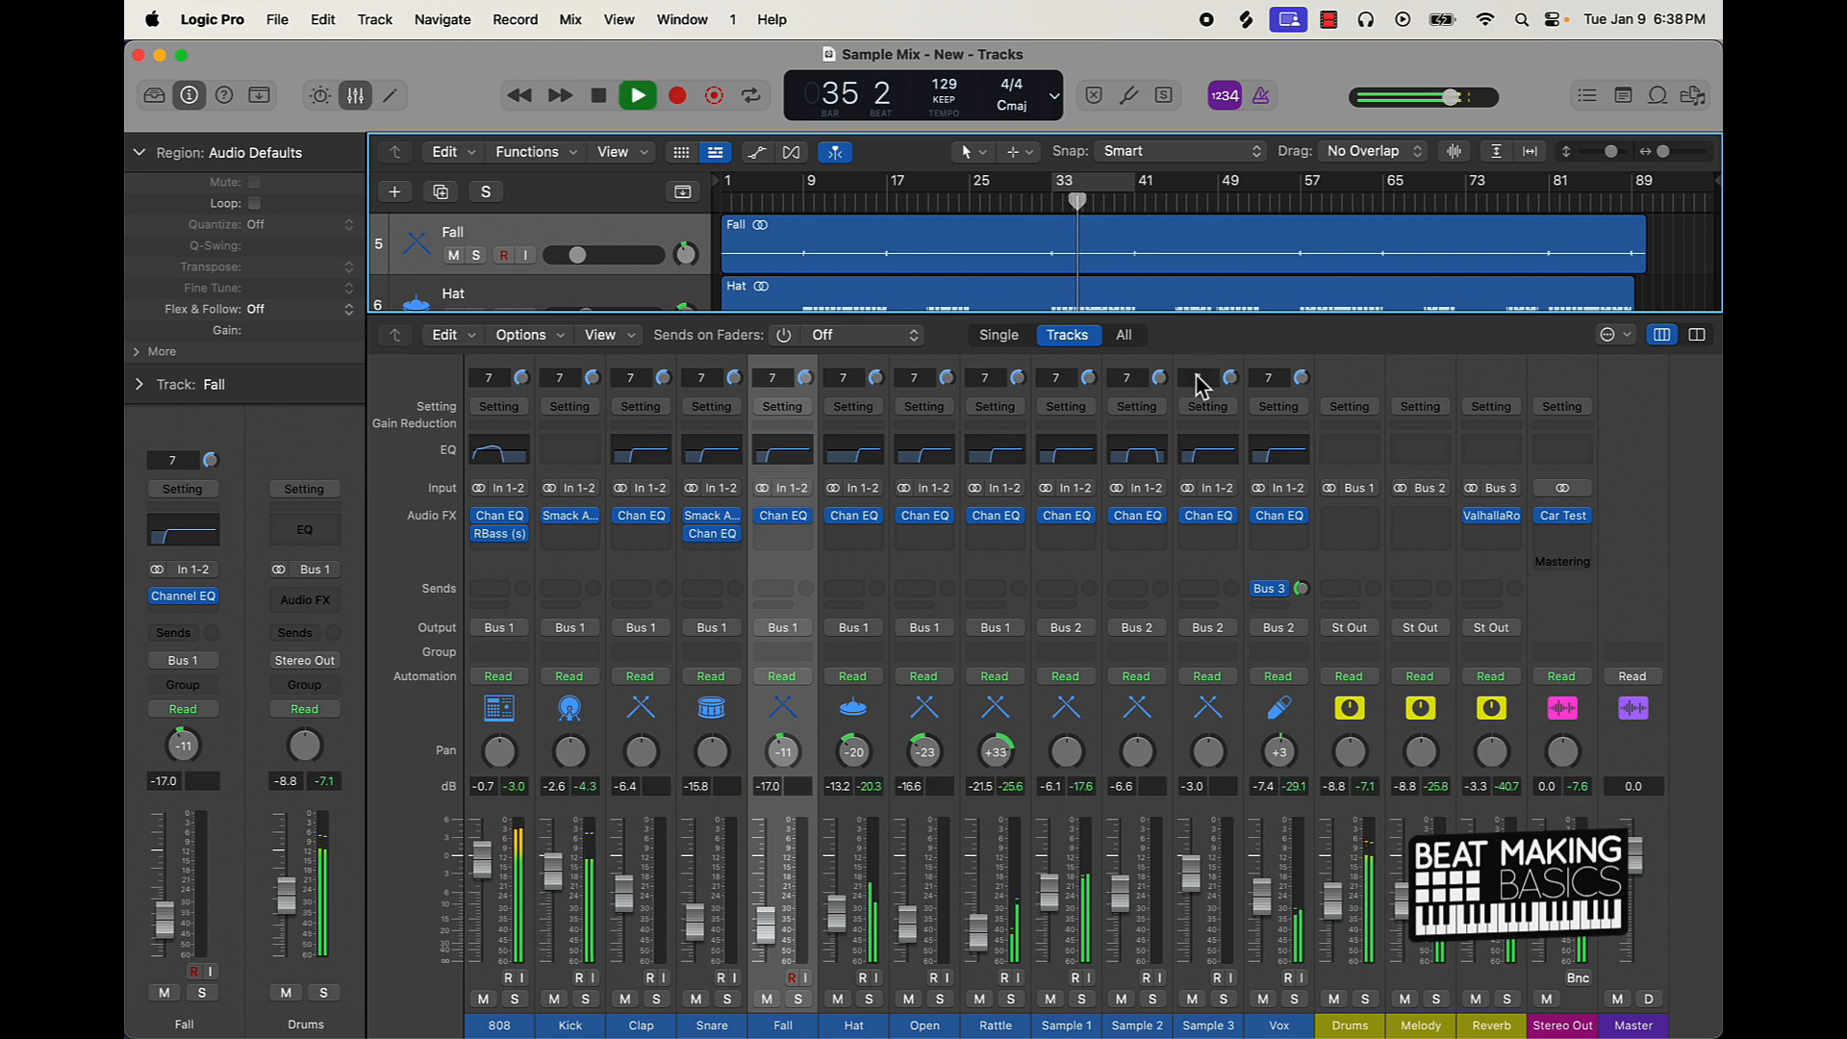
key(space)
click(1655, 548)
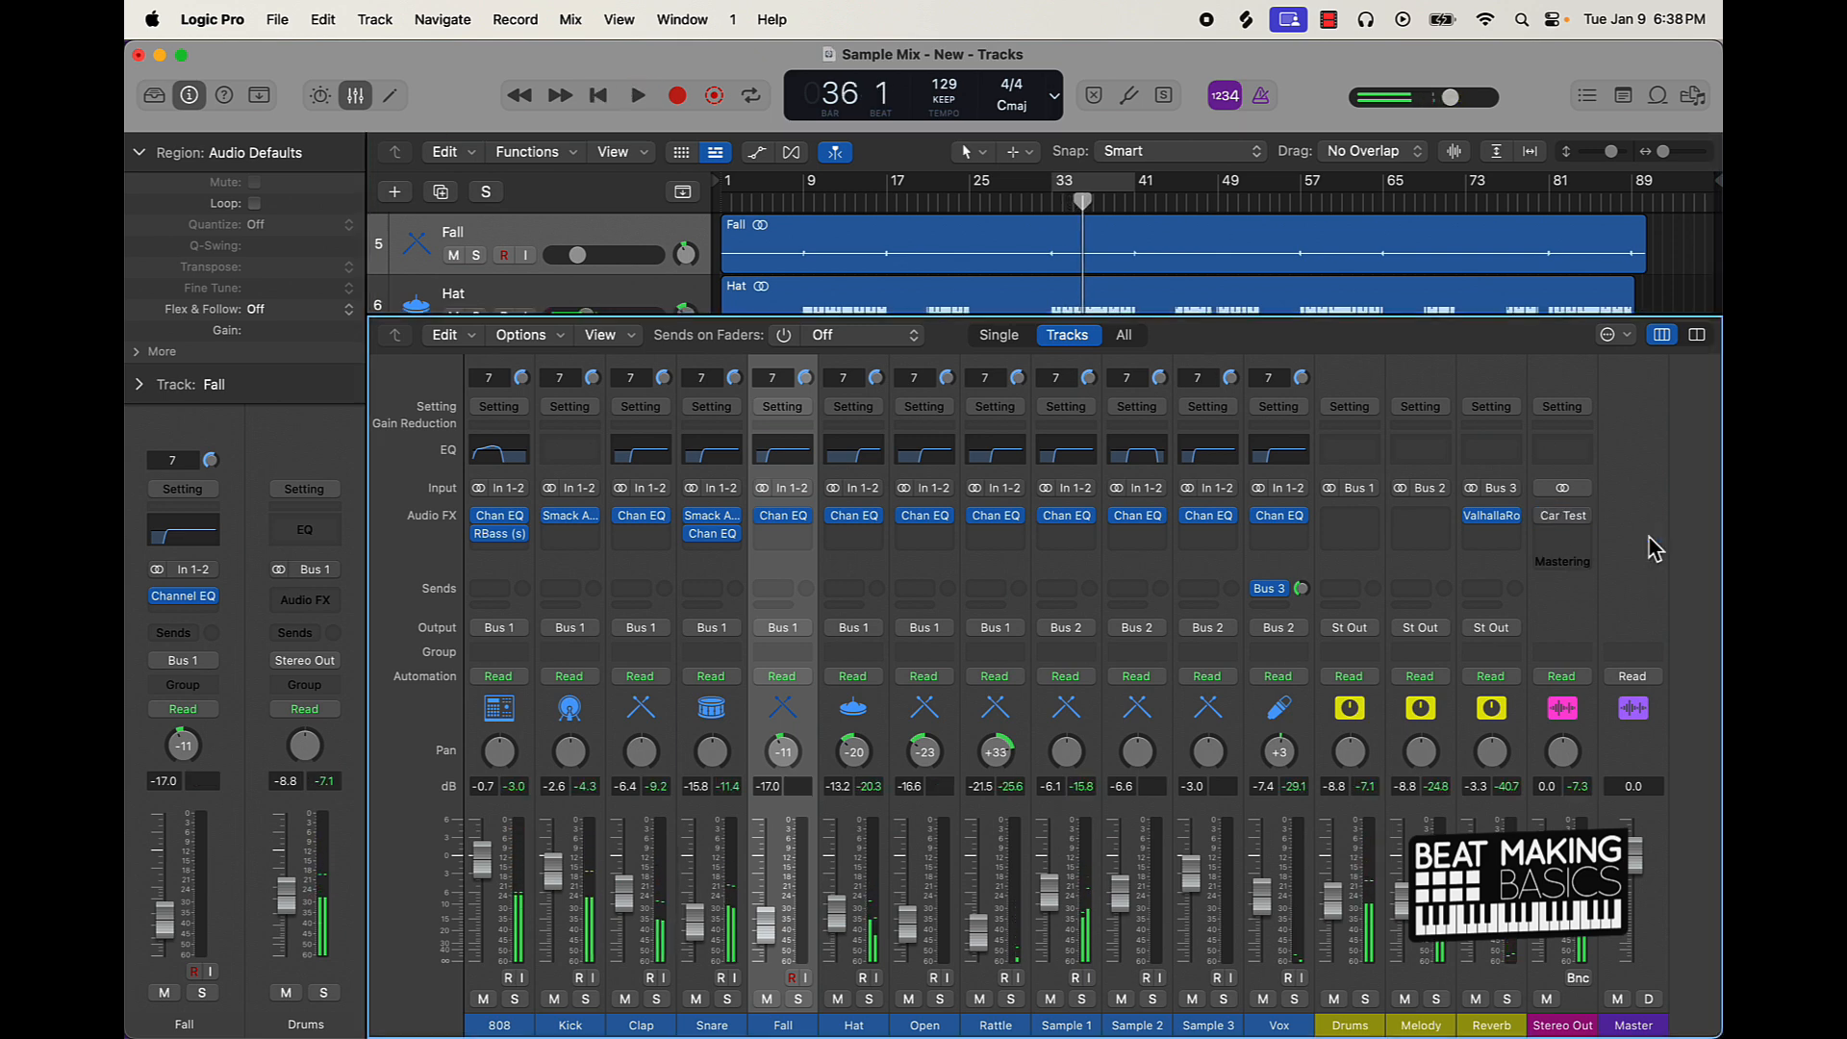
click(1586, 517)
click(1501, 537)
key(space)
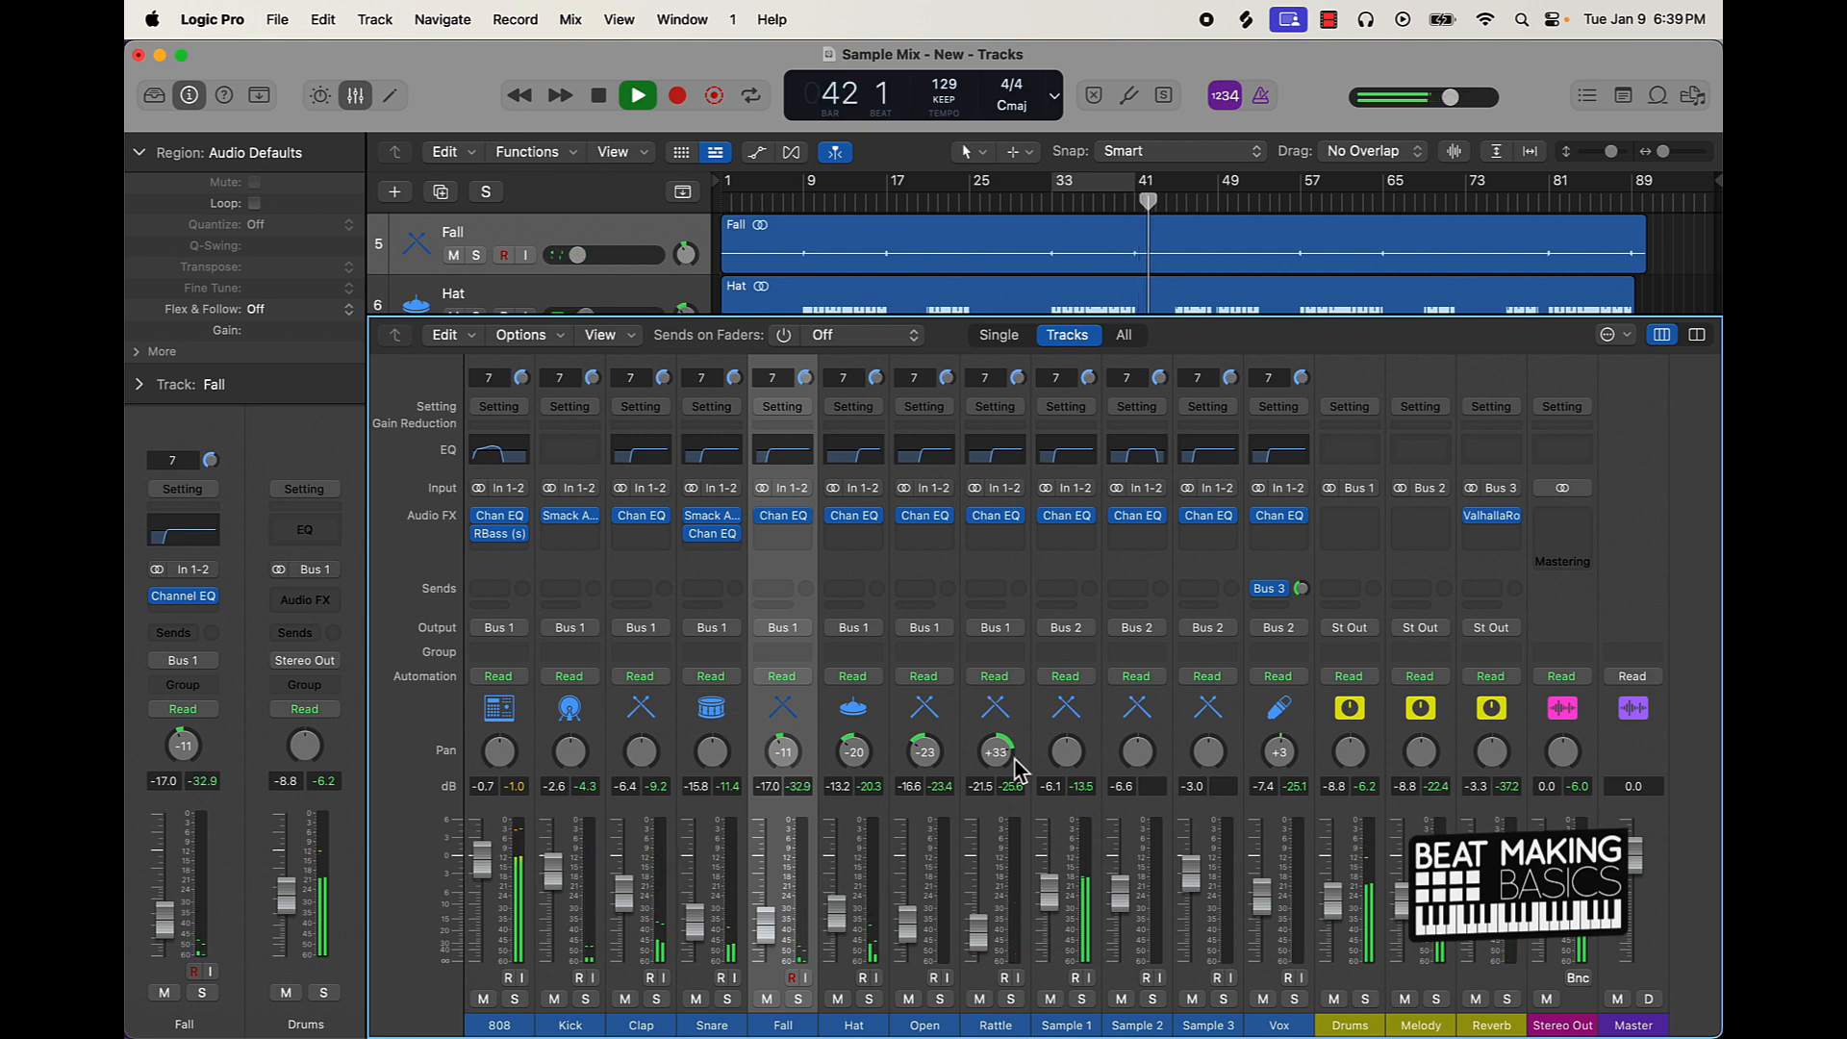
key(space)
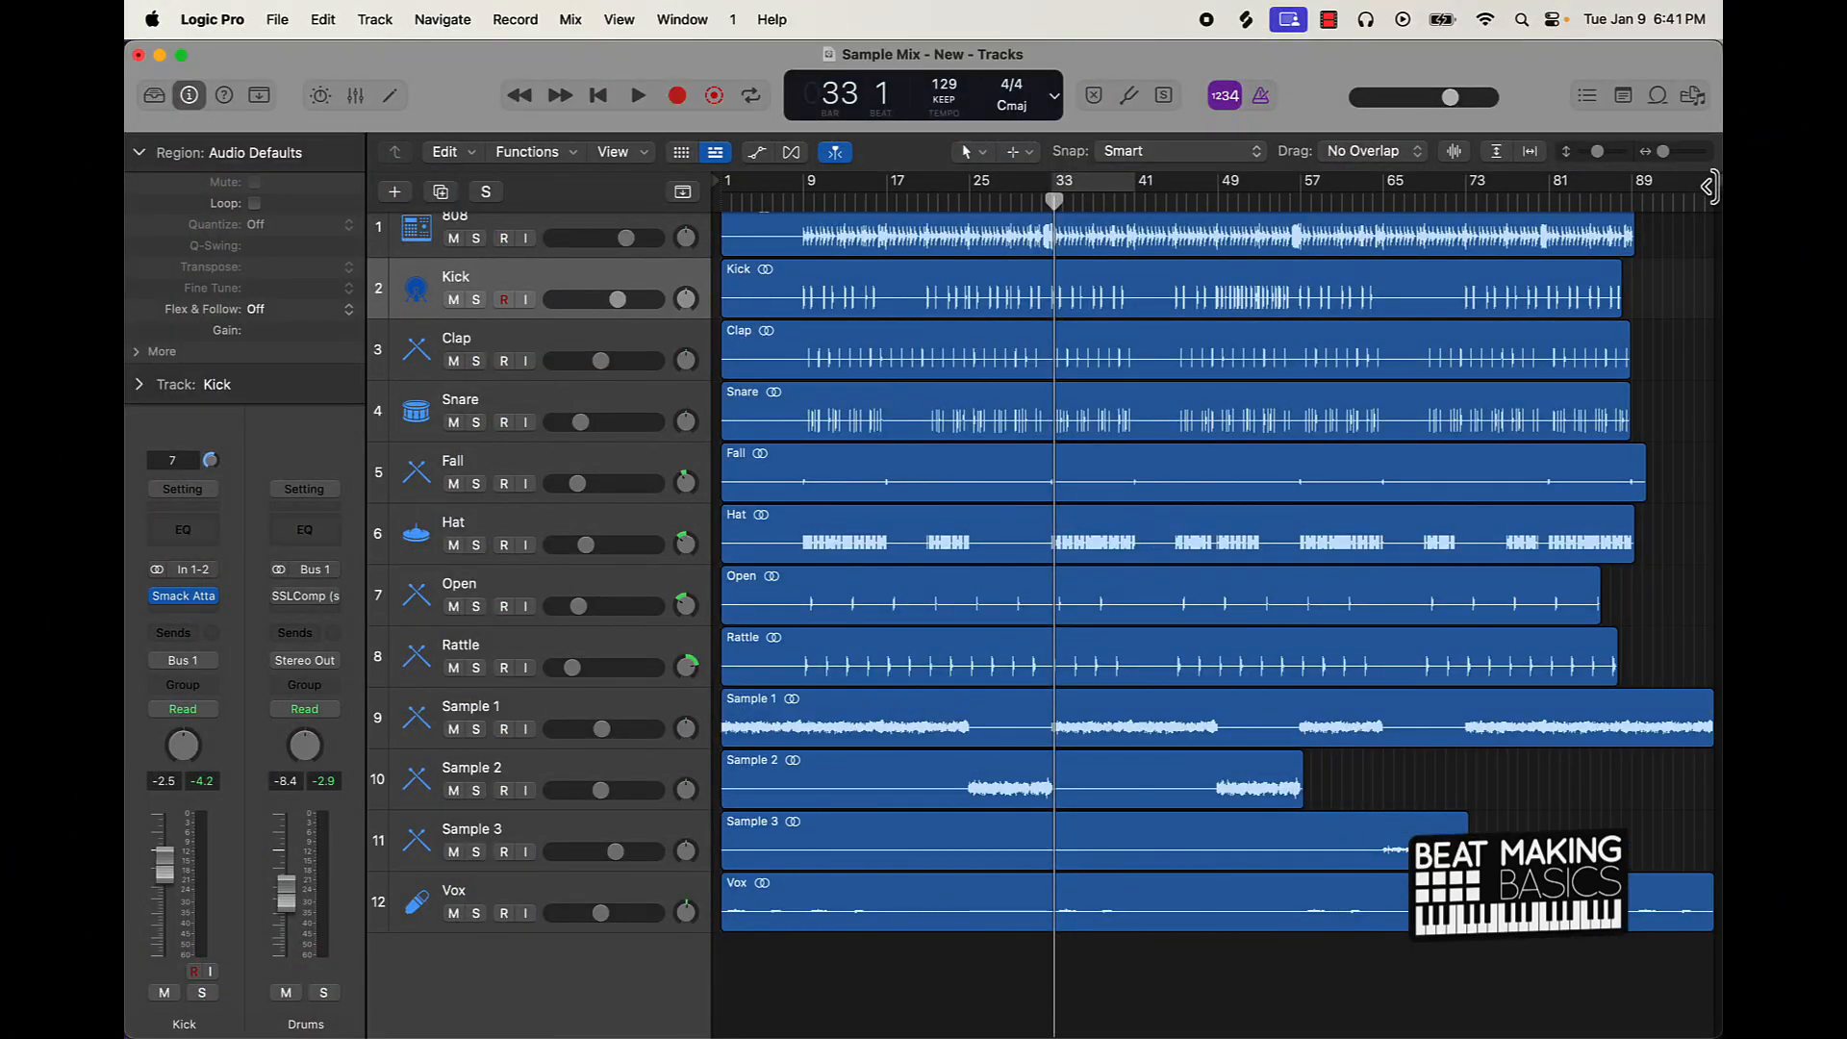
Step: Move the end-of-project marker to the end of the Sample 1 and Vox regions, around bar 97
mouse_move(1709, 188)
mouse_down()
mouse_move(1655, 222)
mouse_move(1559, 235)
mouse_move(1713, 231)
mouse_up()
scroll(1382, 315, left, 15)
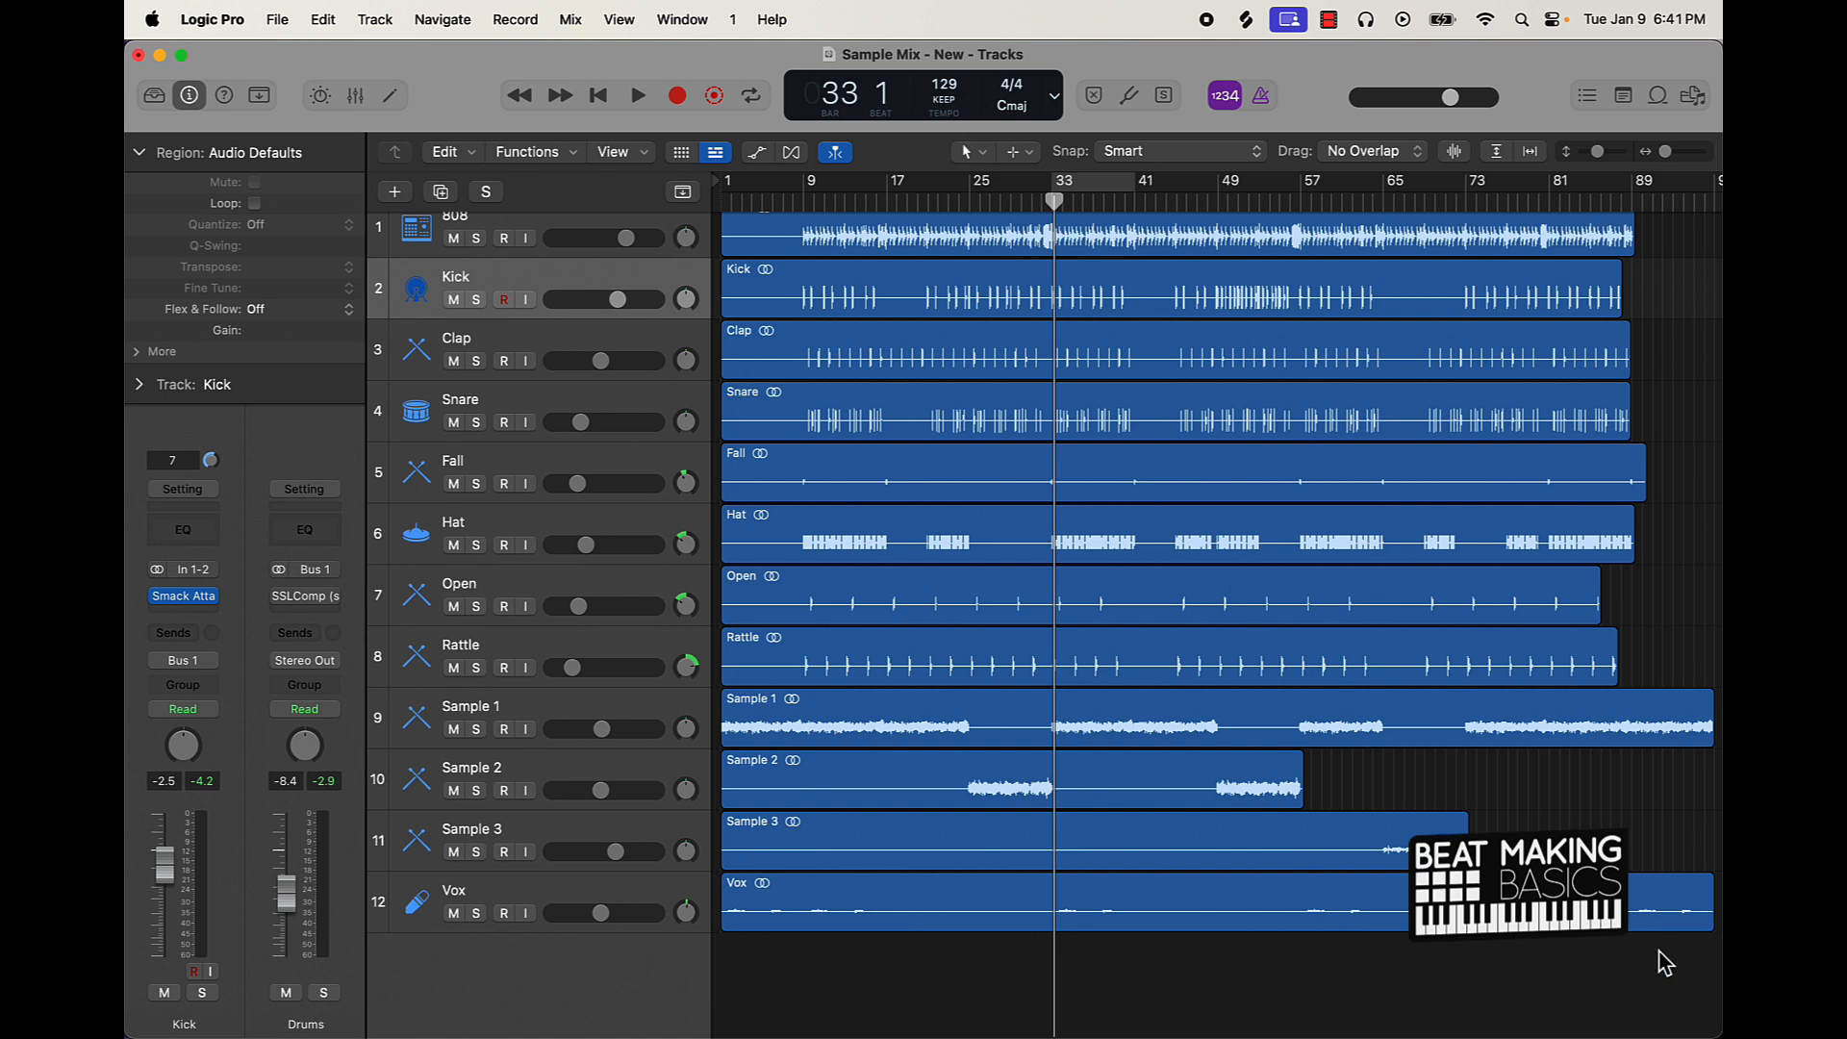
scroll(1482, 620, right, 15)
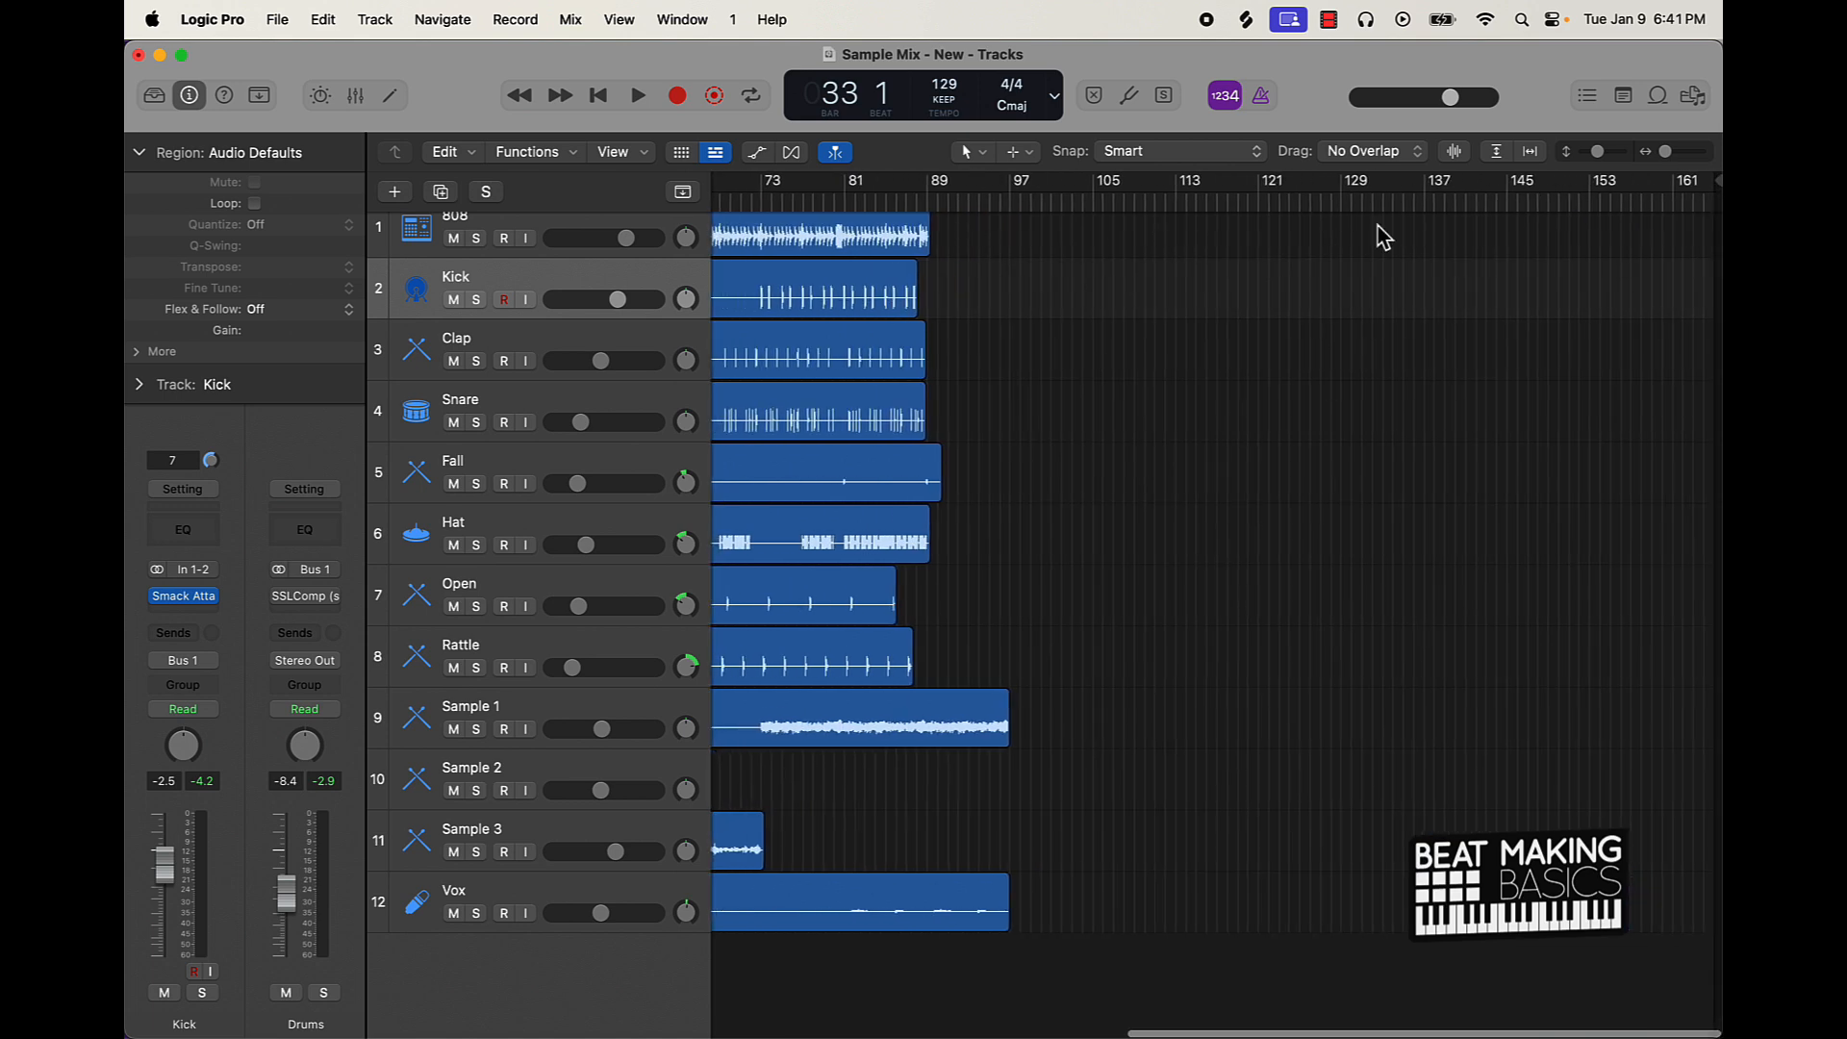
mouse_move(1717, 183)
mouse_down()
mouse_move(1629, 179)
mouse_move(1169, 456)
mouse_move(1019, 577)
mouse_up()
key(super+Right)
scroll(1029, 591, right, 5)
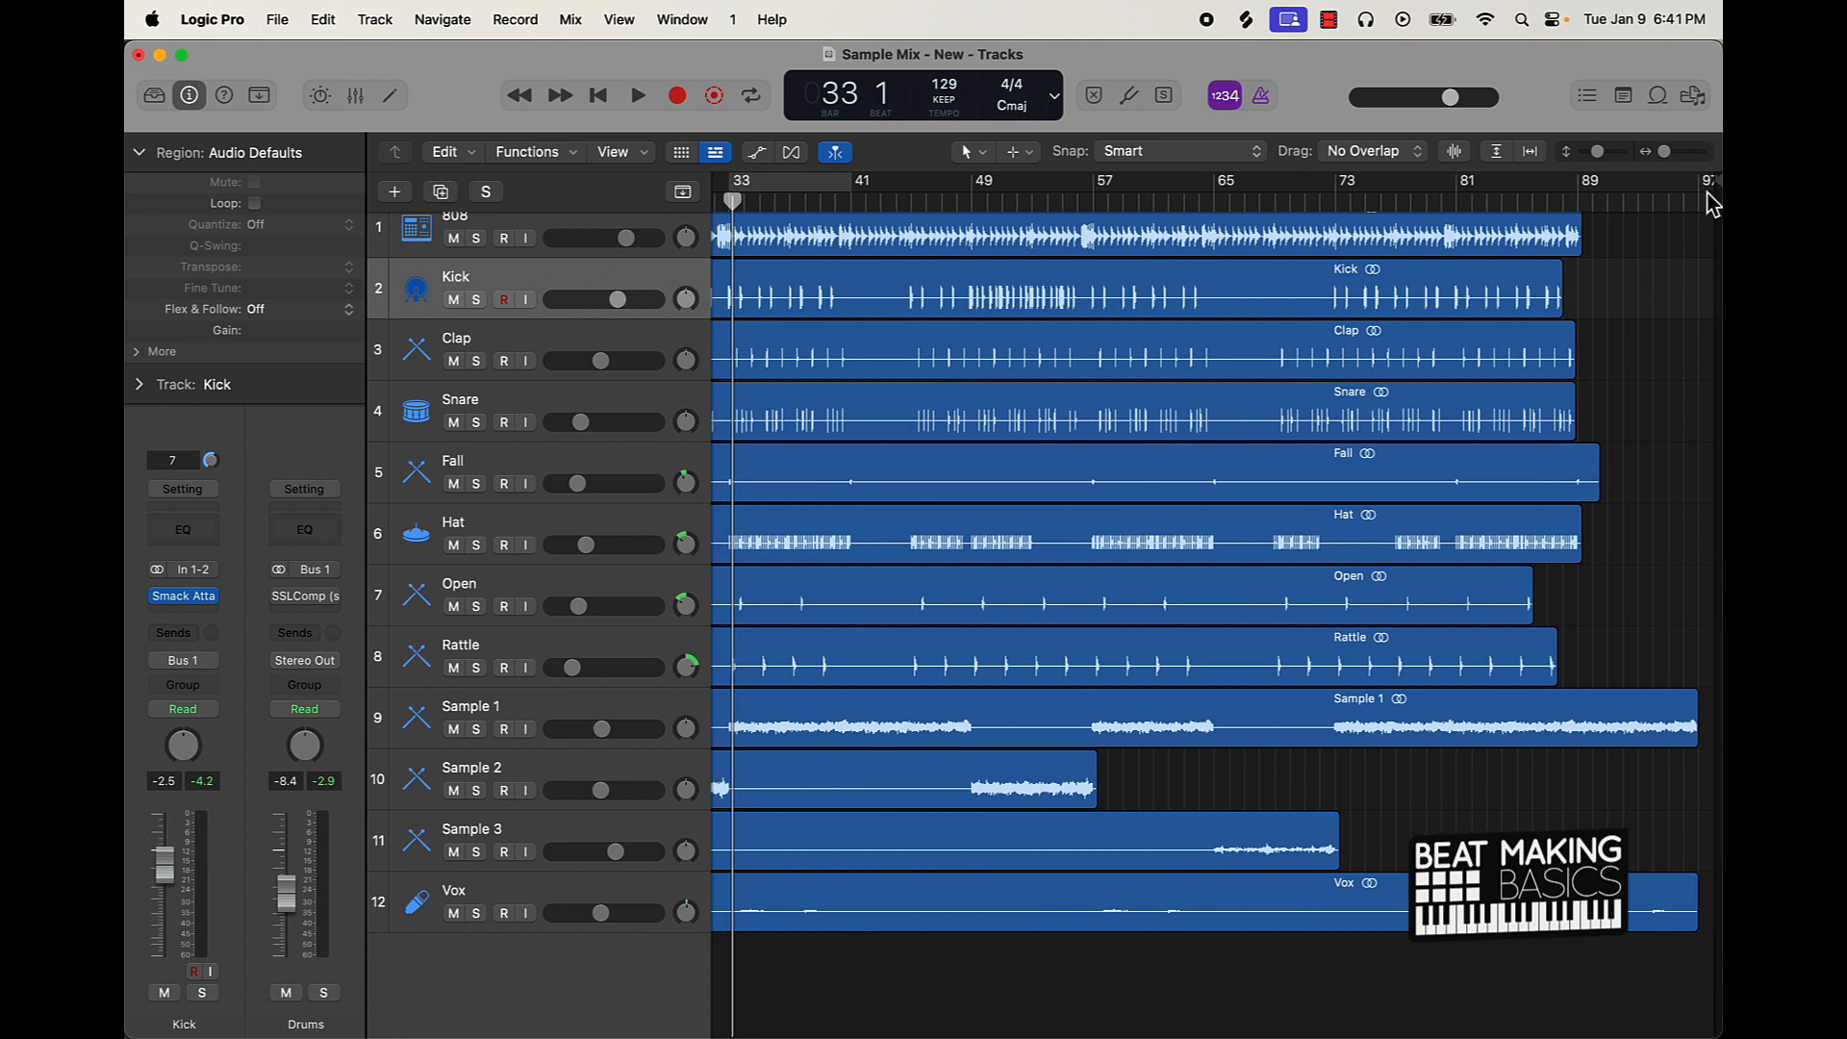
drag(1709, 189, 1702, 190)
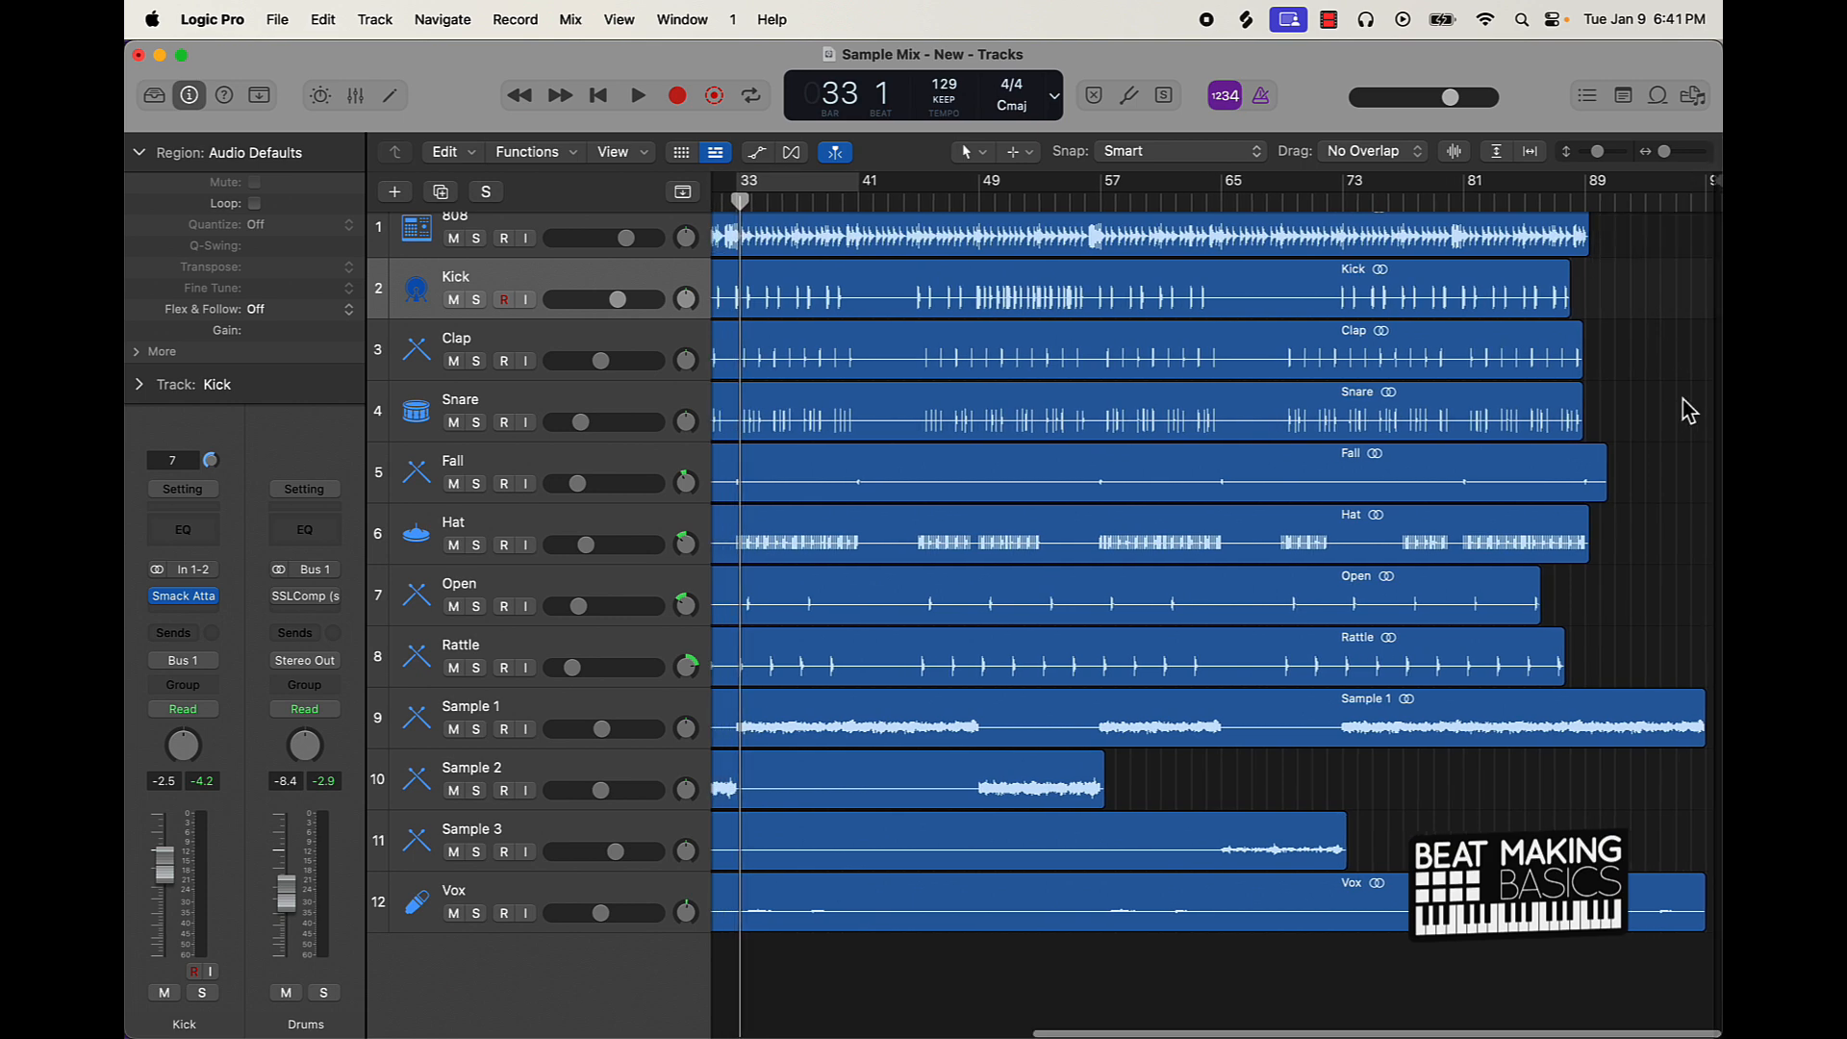
Step: Return the playhead to bar 1 and set the project bounce to PCM only, Wave format, 24-bit, 48000 sample rate
key(Return)
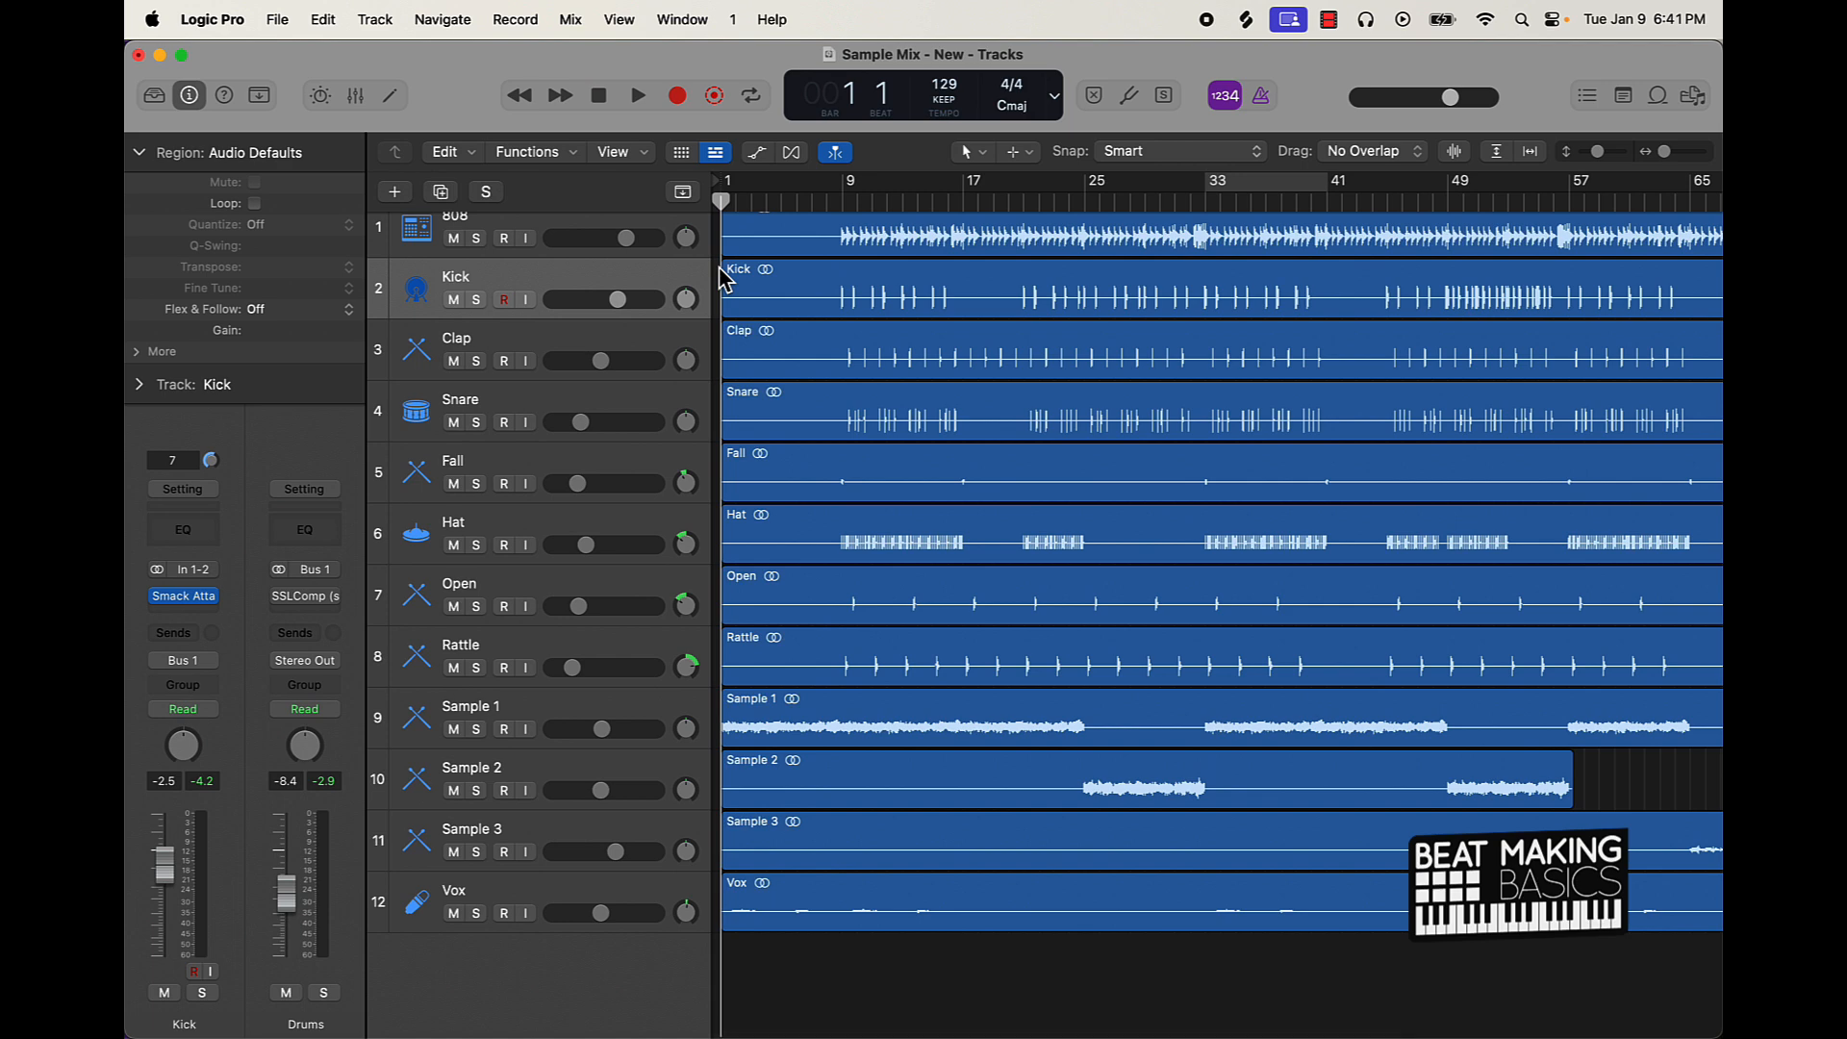
key(super+b)
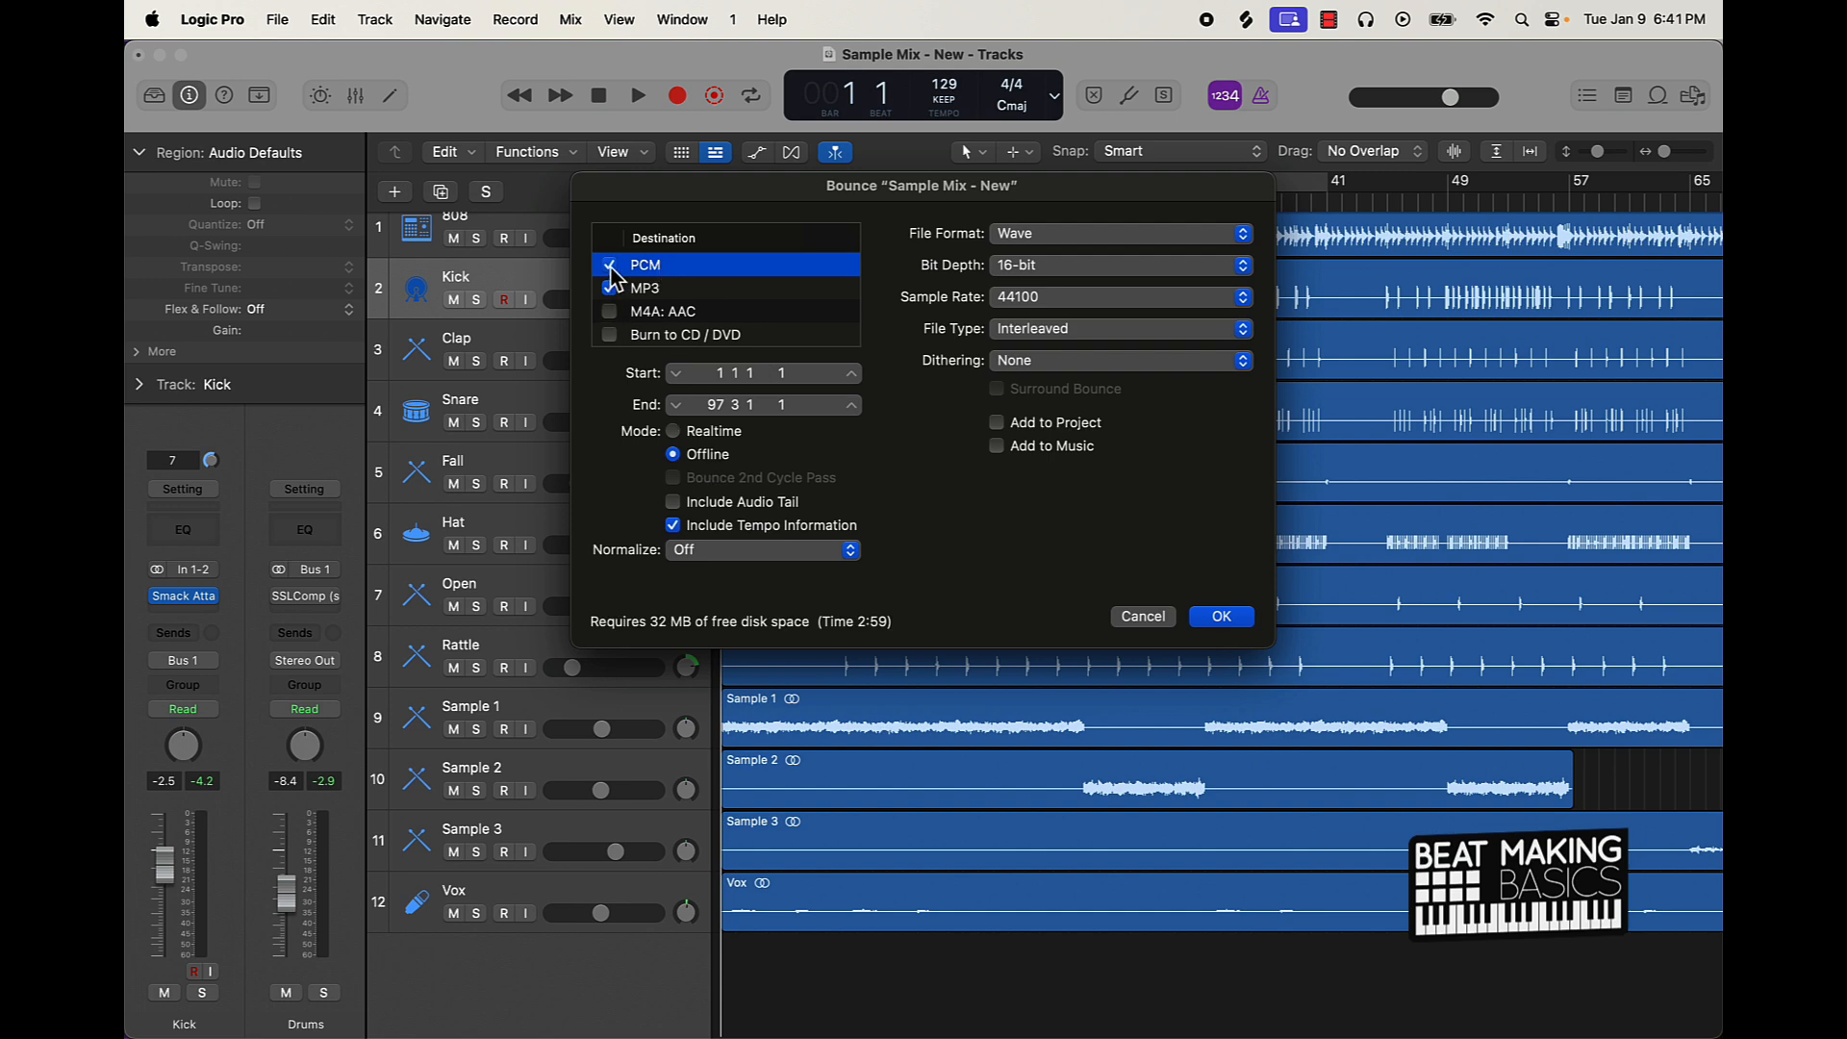
click(1032, 277)
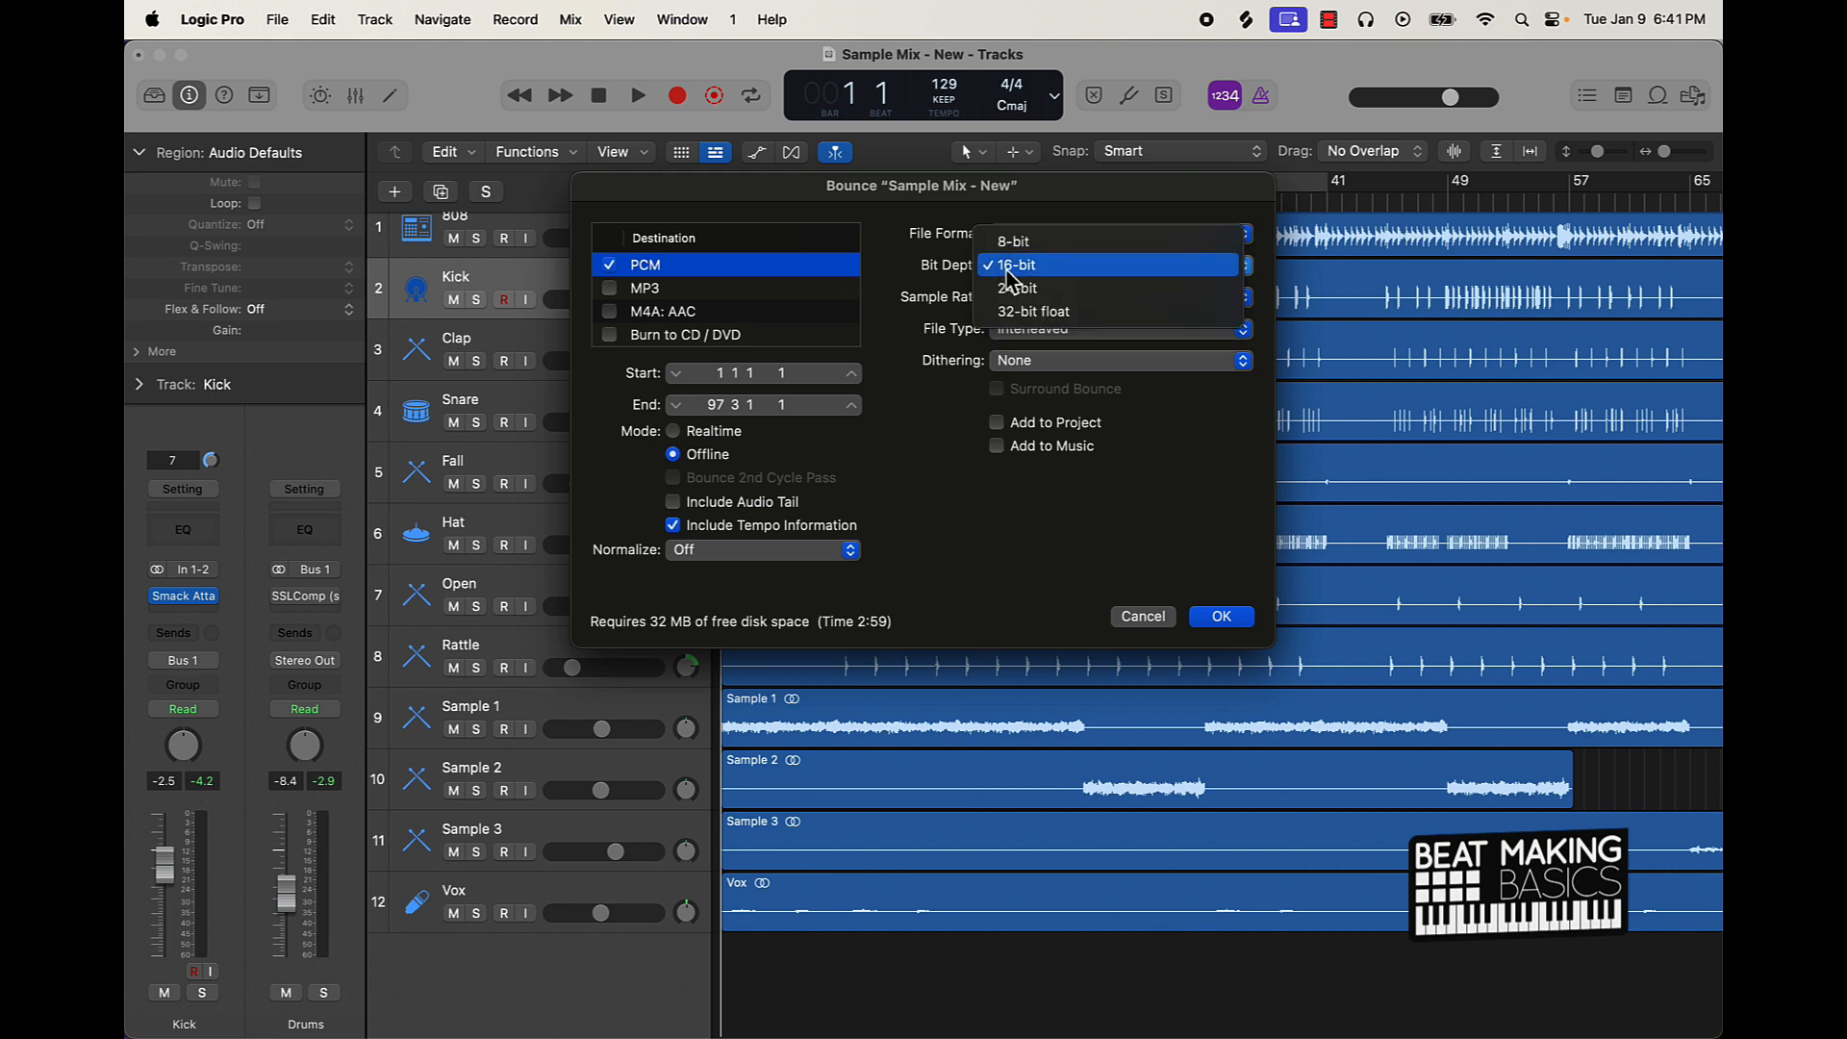
click(1037, 289)
click(1039, 304)
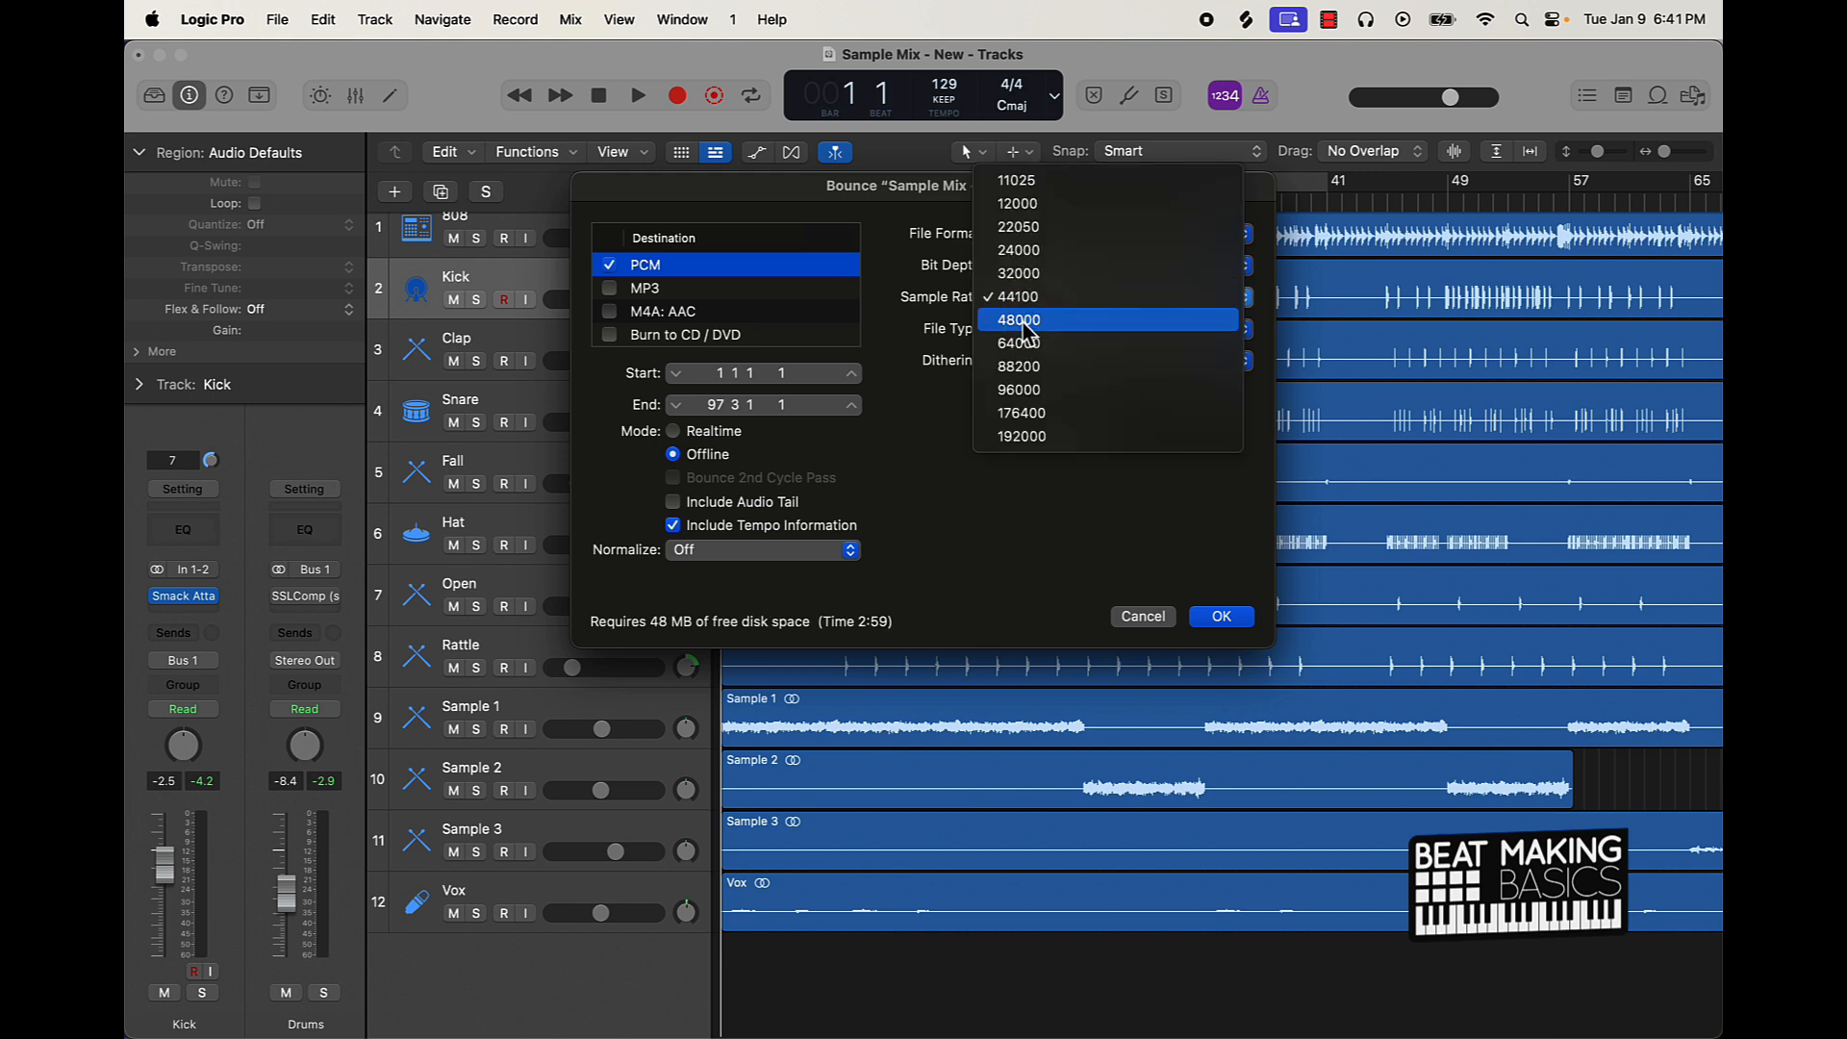
click(1038, 319)
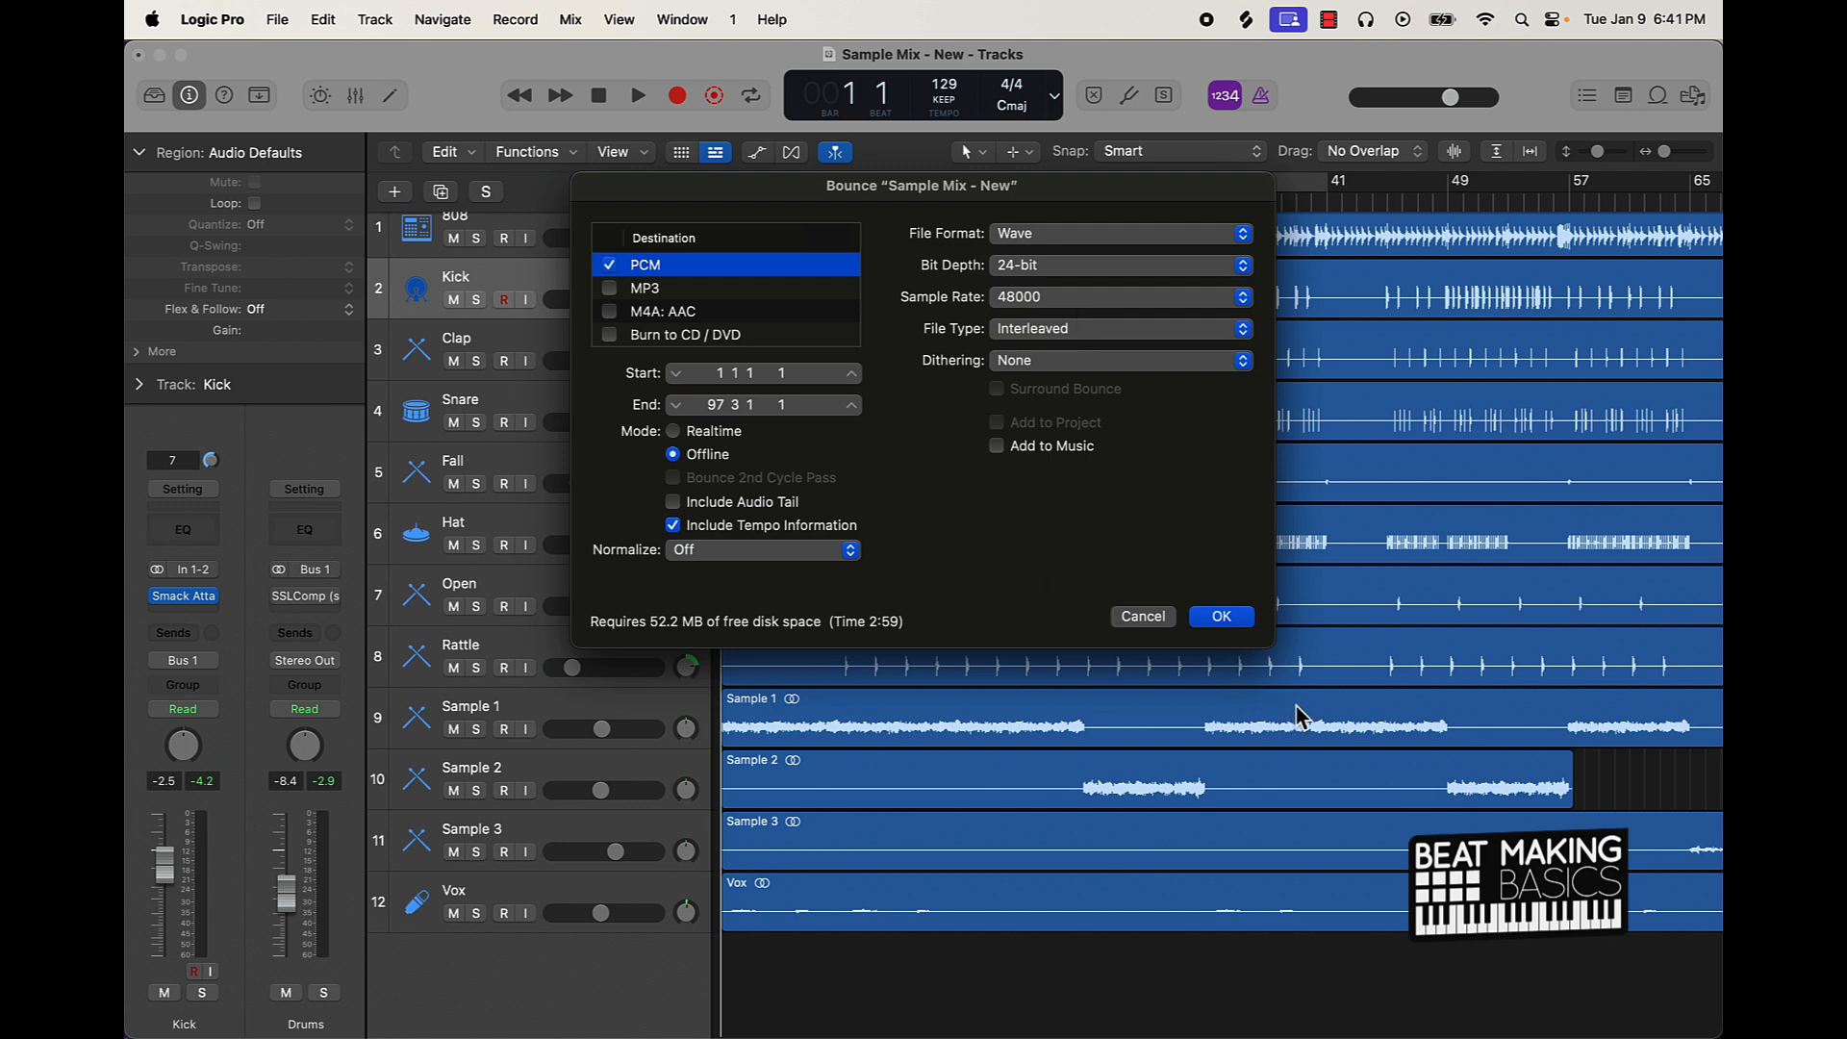
Step: Bounce the mix to the Desktop as "Sample Mix - New"
click(1218, 618)
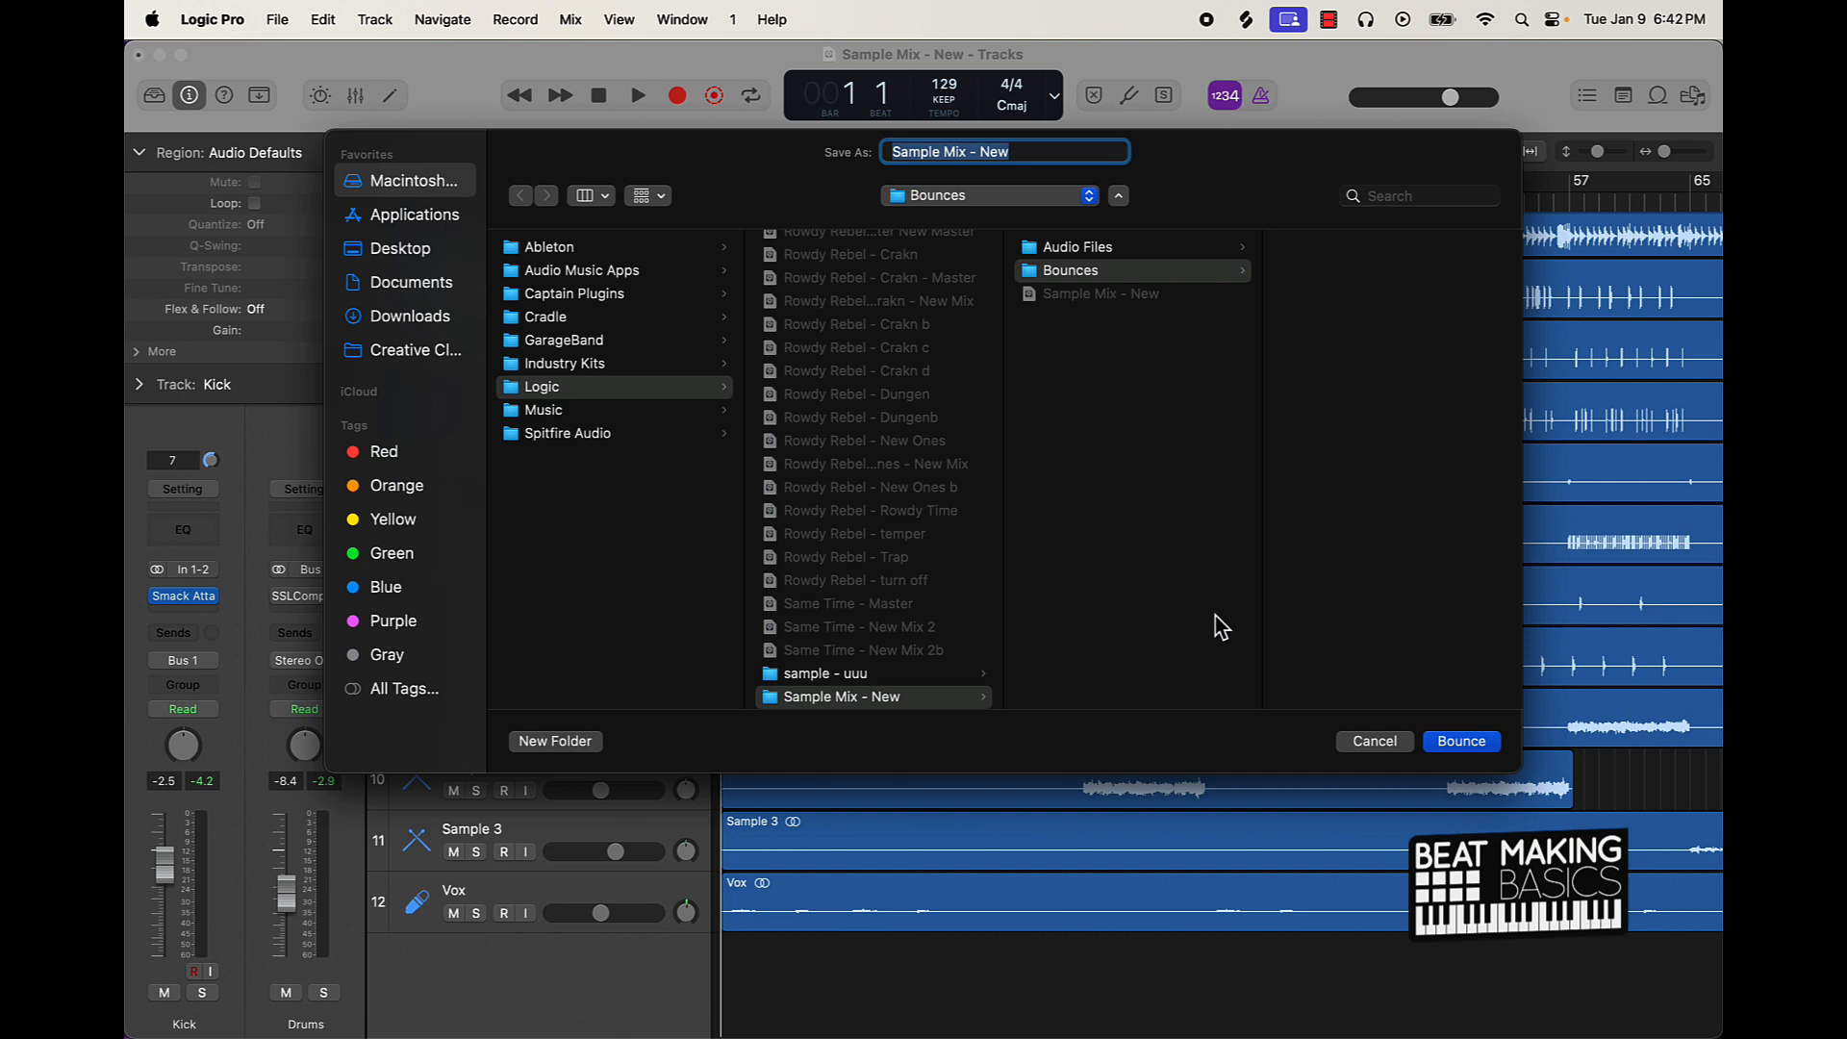
click(414, 250)
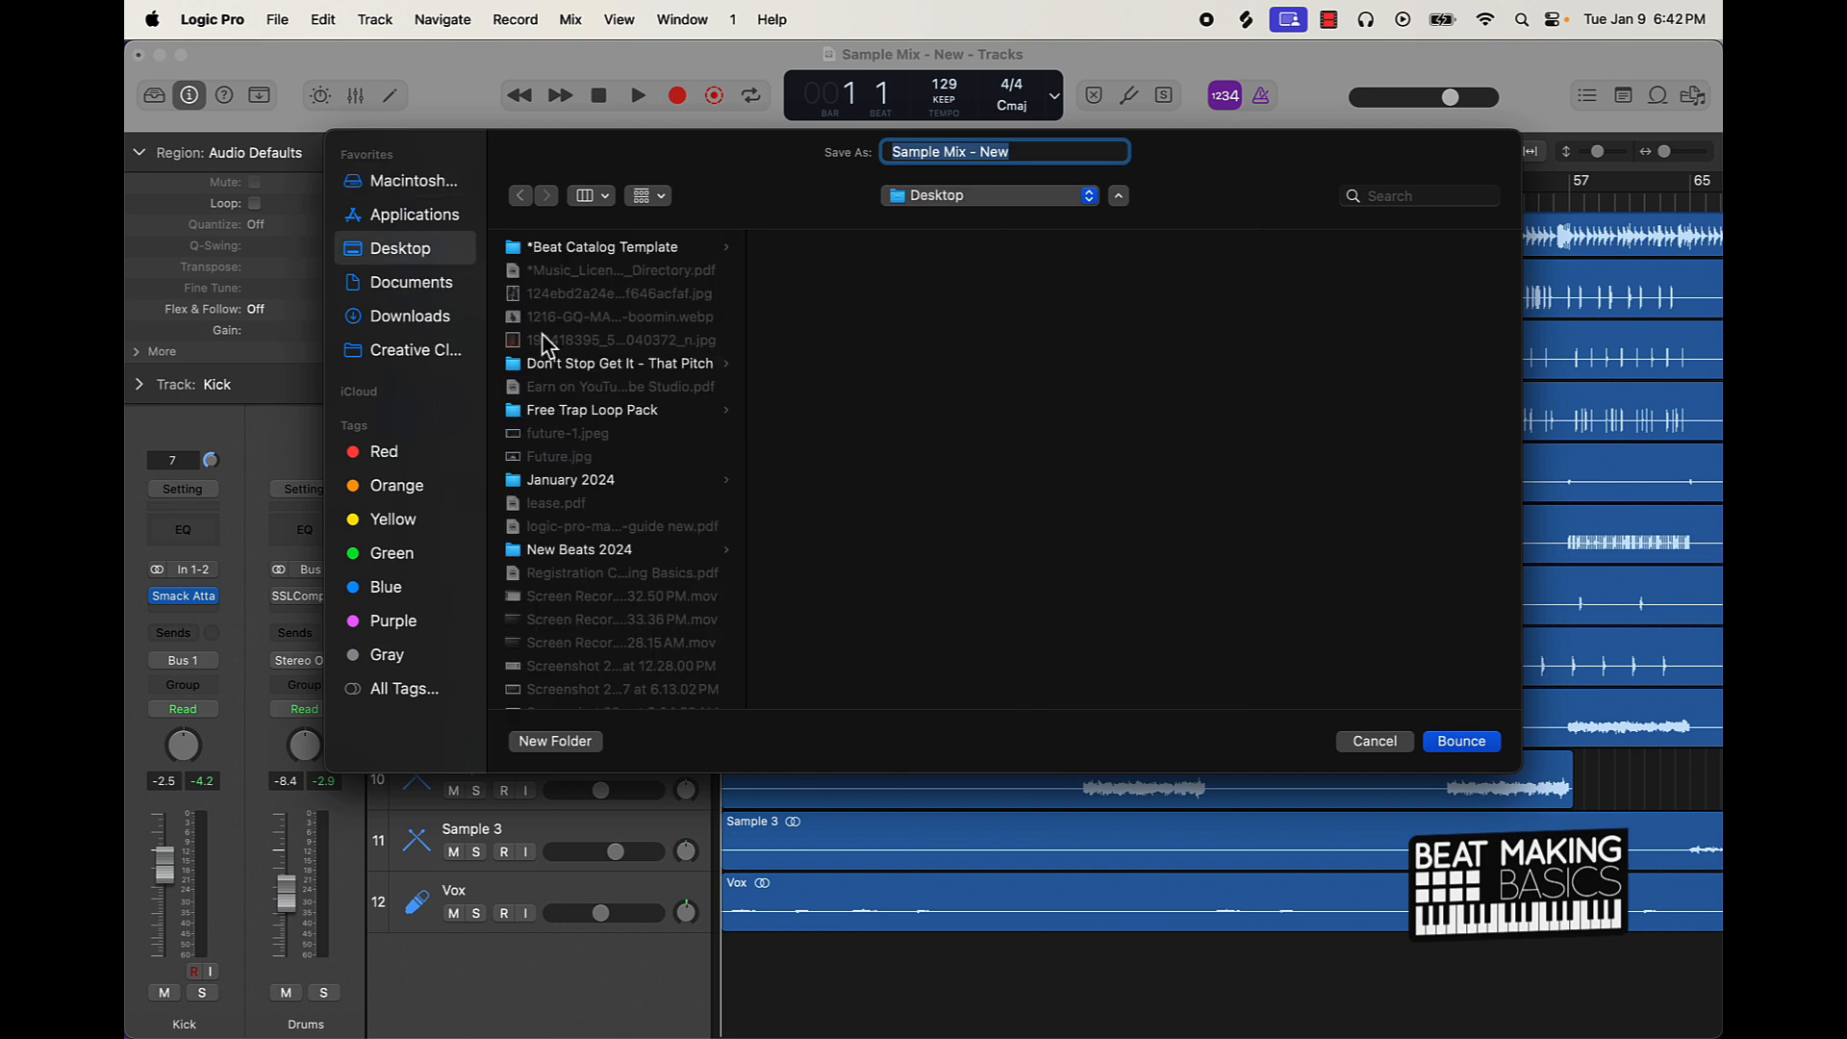
click(1460, 743)
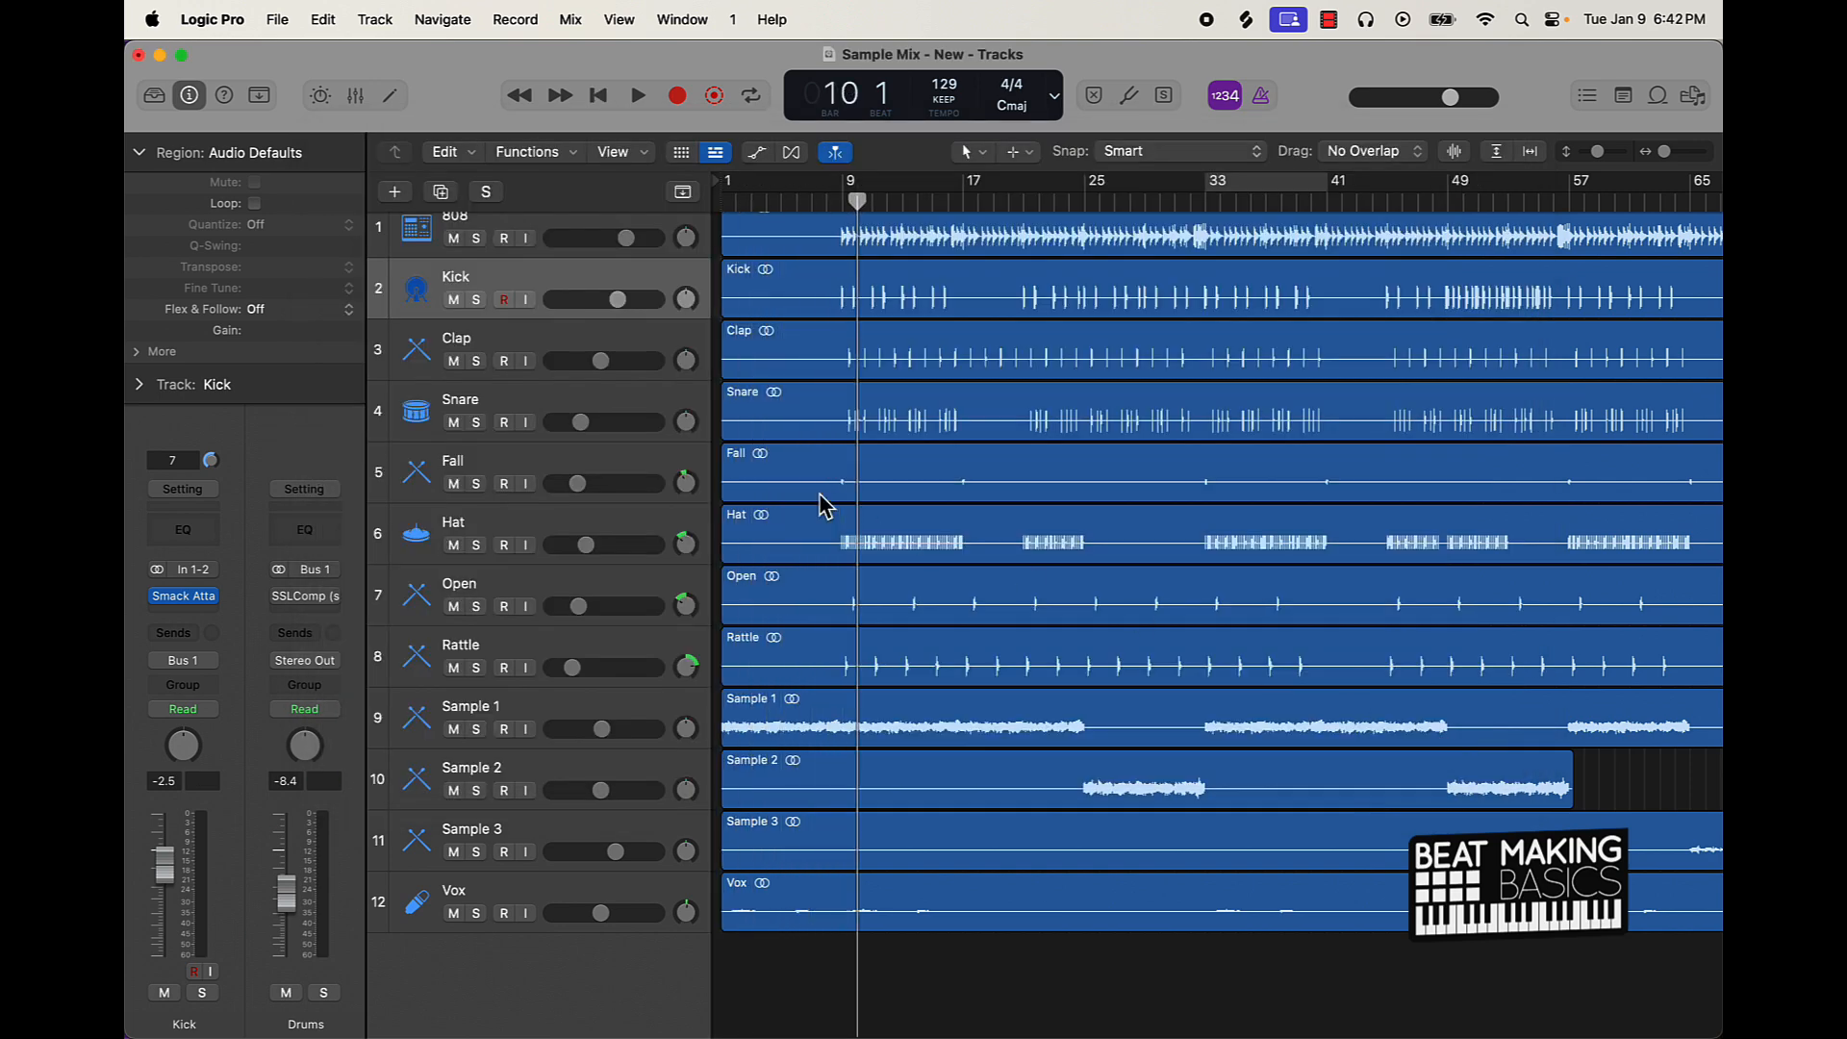